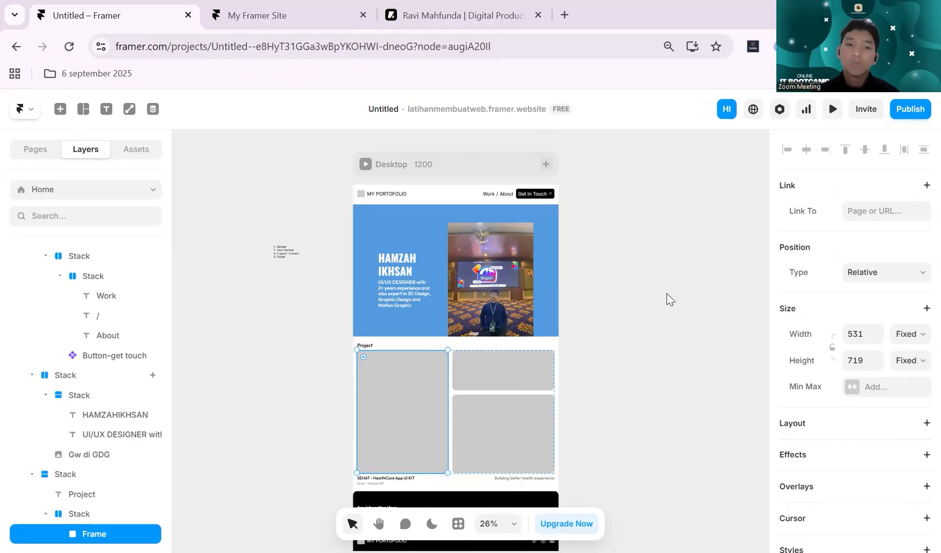
# - Examine the desktop portfolio page on the canvas, from the navigation bar and hero section to the project grid and footer
pyautogui.scroll(-2, 667, 299)
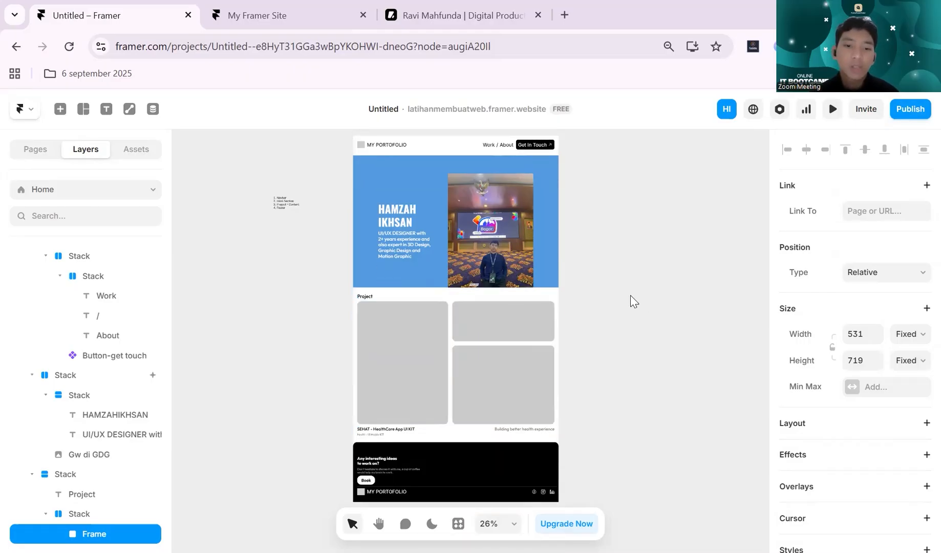
pyautogui.scroll(3, 631, 298)
pyautogui.scroll(2, 585, 246)
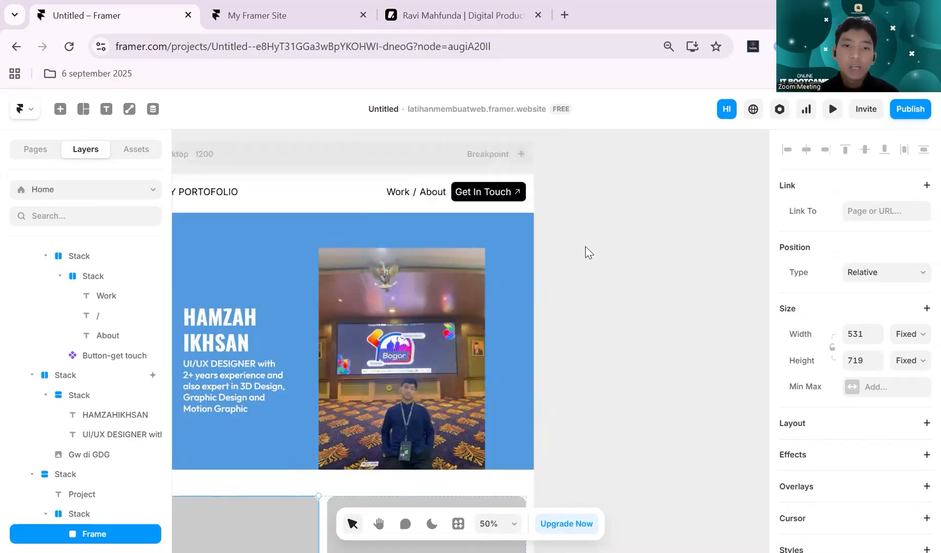
pyautogui.hscroll(-3, 585, 246)
pyautogui.scroll(-2, 586, 246)
pyautogui.scroll(2, 585, 246)
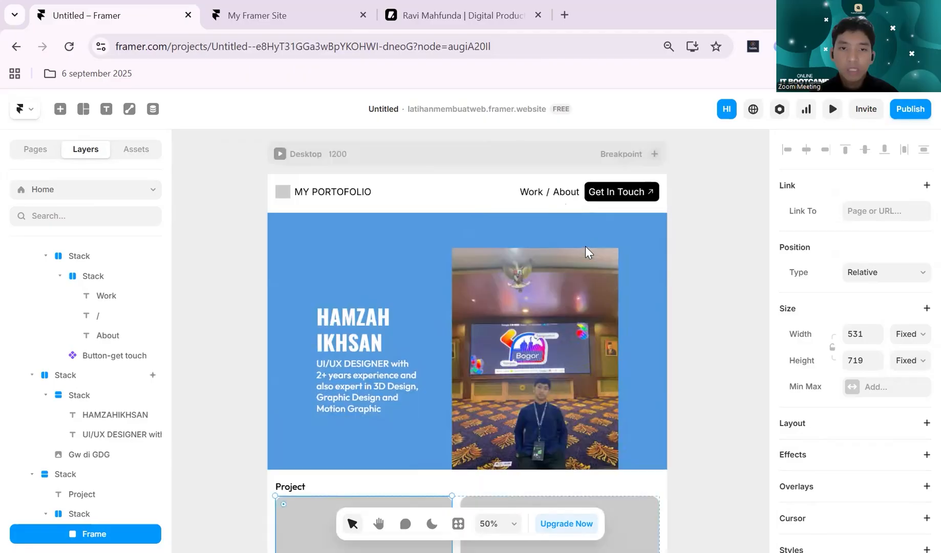
pyautogui.scroll(1, 585, 246)
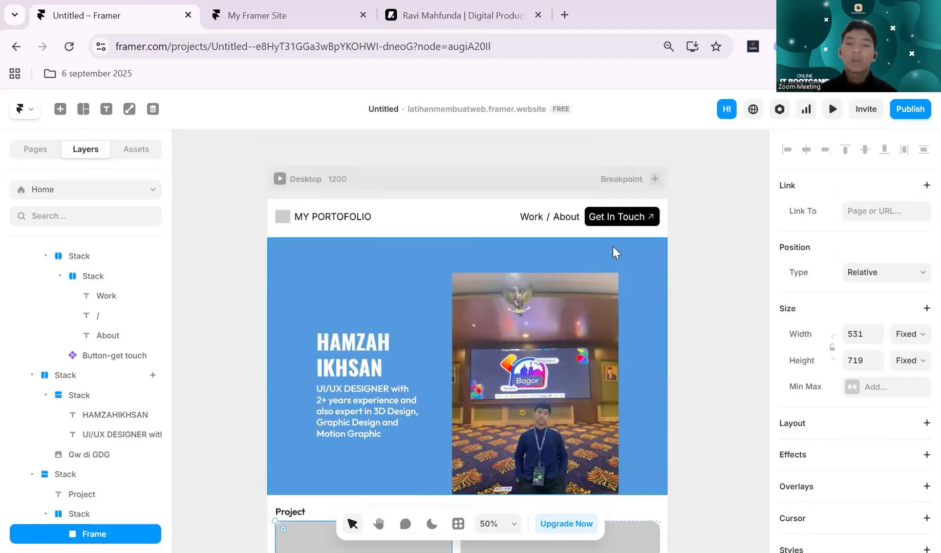
pyautogui.scroll(-2, 719, 245)
pyautogui.scroll(2, 720, 245)
pyautogui.scroll(-1, 716, 239)
pyautogui.scroll(1, 716, 239)
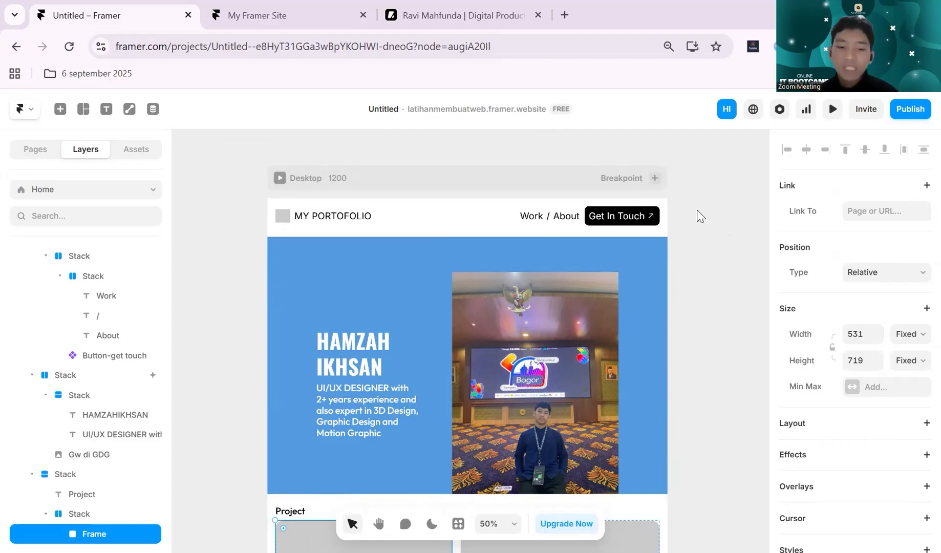
pyautogui.scroll(-3, 681, 200)
pyautogui.scroll(3, 681, 199)
pyautogui.scroll(2, 683, 217)
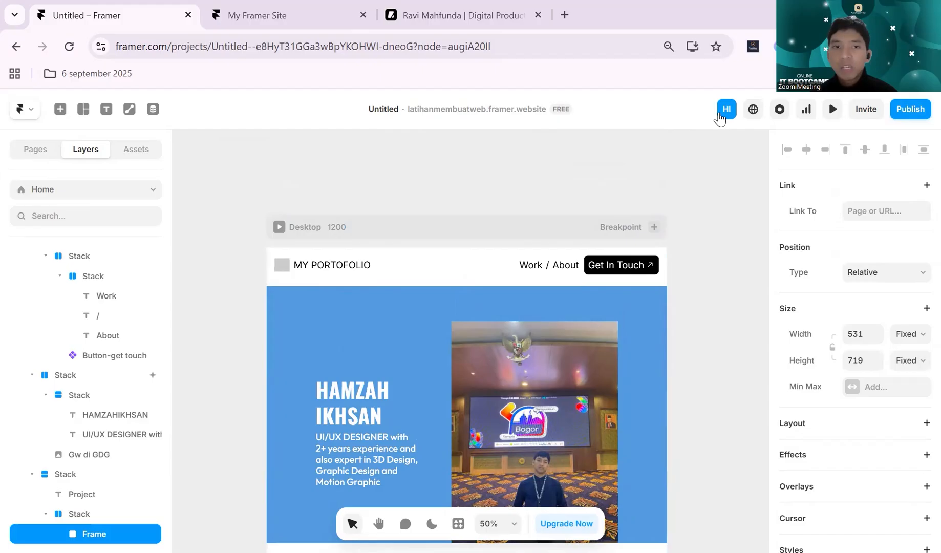
# - Switch to the published portfolio site and examine how its navigation bar, hero and project sections display along the page
pyautogui.click(315, 13)
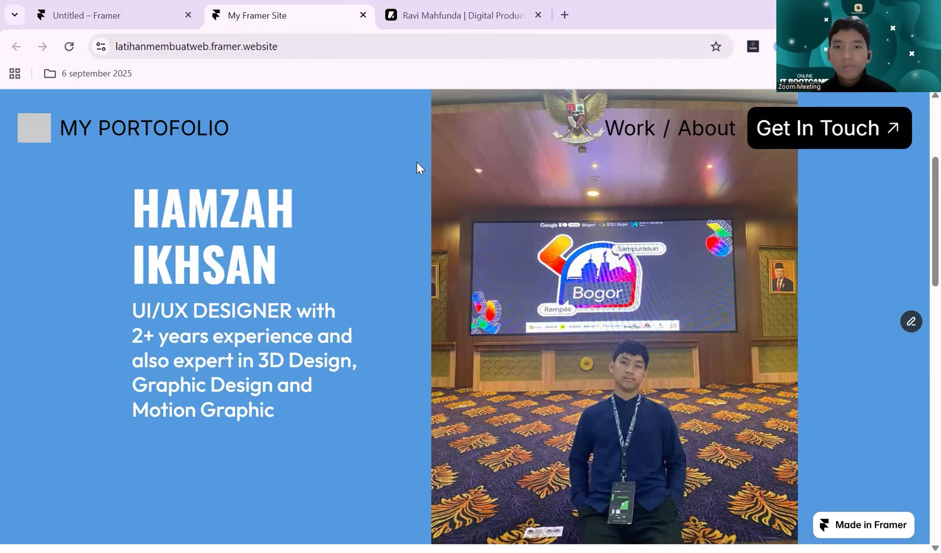
pyautogui.scroll(-20, 417, 161)
pyautogui.scroll(8, 417, 161)
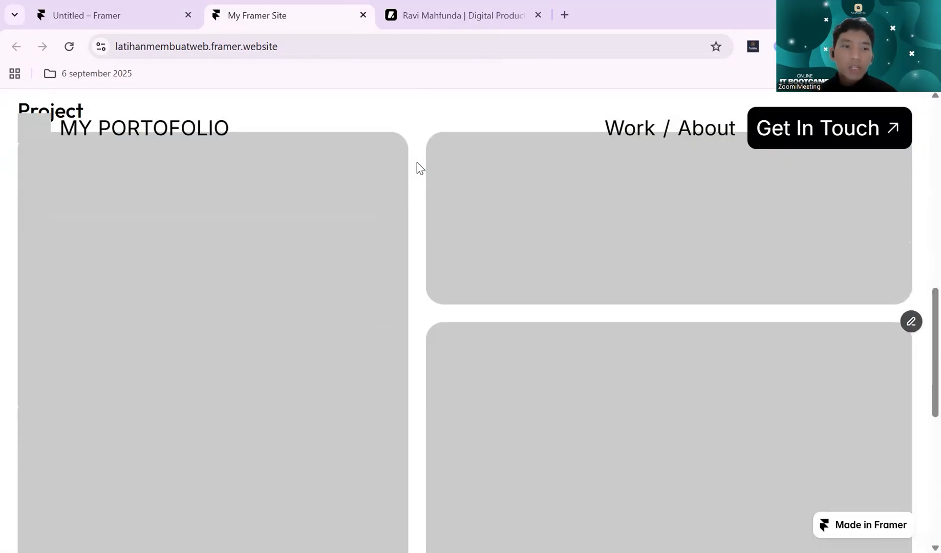
pyautogui.keyDown('ctrl'); pyautogui.scroll(-1, 417, 161); pyautogui.keyUp('ctrl')
pyautogui.keyDown('ctrl'); pyautogui.scroll(1, 417, 162); pyautogui.keyUp('ctrl')
pyautogui.scroll(5, 417, 163)
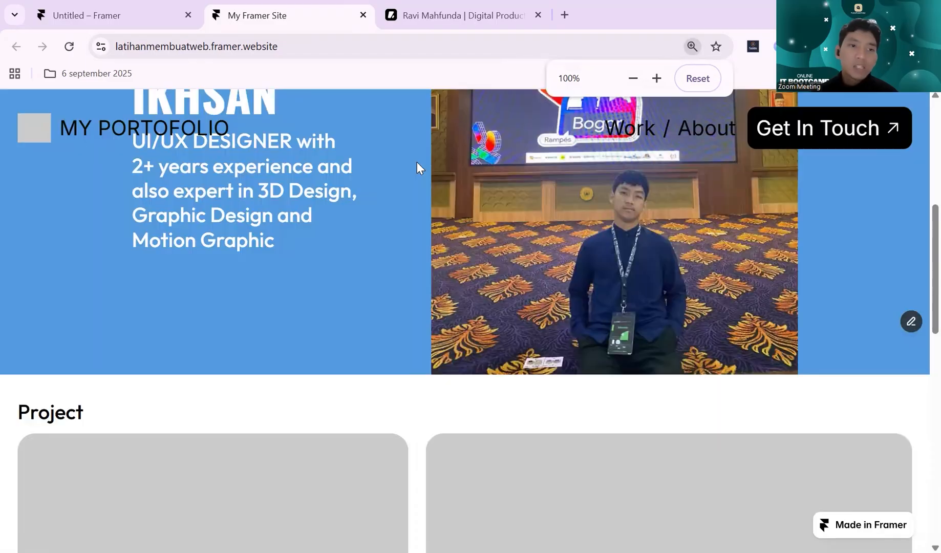
pyautogui.scroll(-14, 417, 163)
pyautogui.scroll(6, 417, 163)
pyautogui.scroll(5, 417, 162)
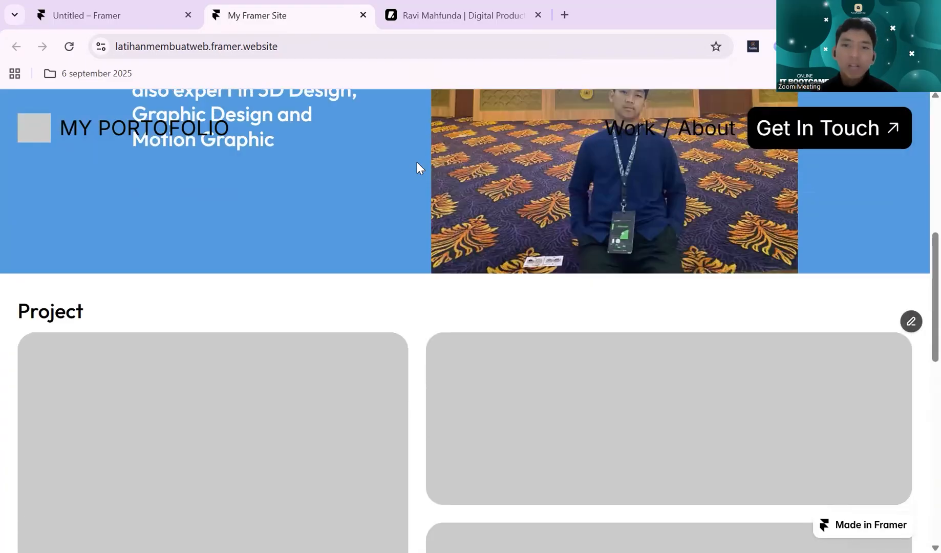
pyautogui.scroll(-5, 416, 163)
pyautogui.scroll(5, 417, 163)
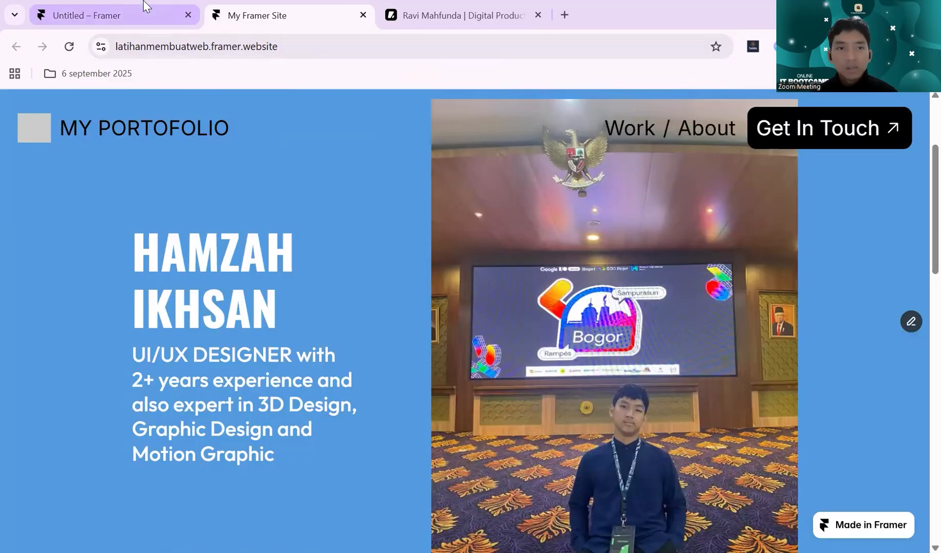
# - Return to the Untitled Framer project and examine the Desktop breakpoint's navigation bar and hero section
pyautogui.click(146, 7)
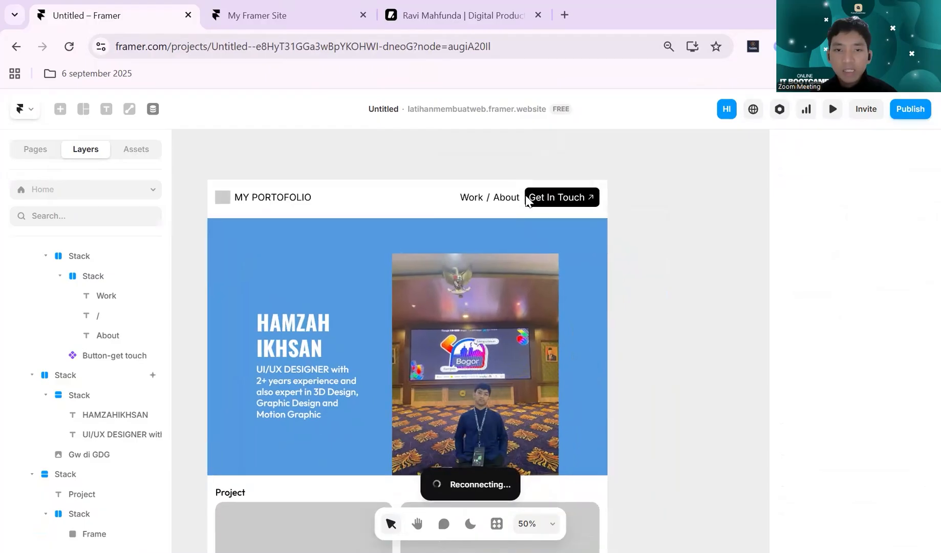
pyautogui.click(448, 162)
pyautogui.click(654, 195)
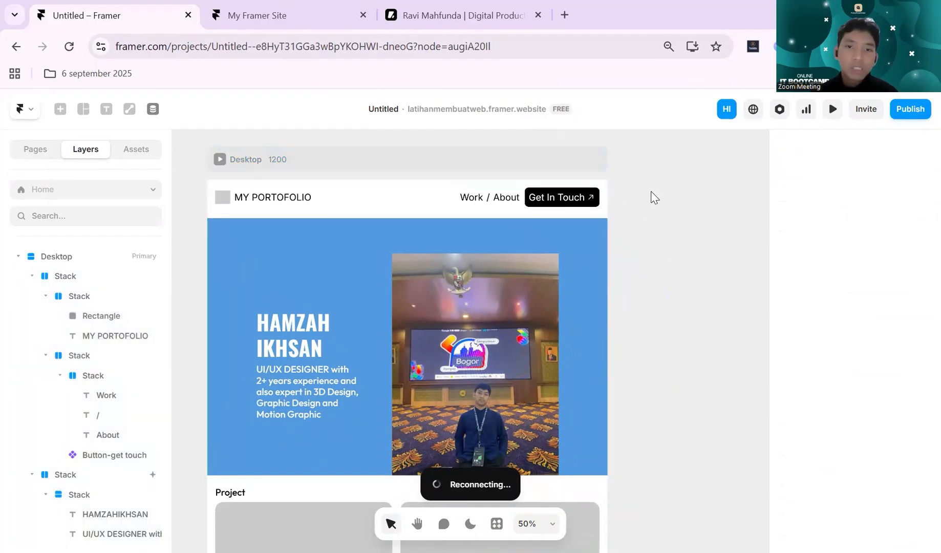
pyautogui.scroll(1, 652, 197)
pyautogui.hscroll(-1, 581, 205)
pyautogui.click(619, 208)
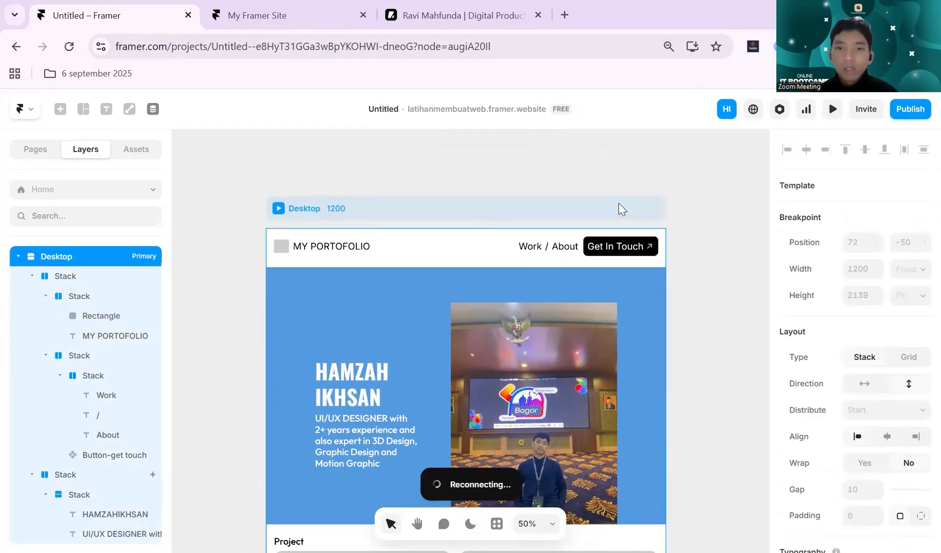
pyautogui.click(687, 212)
pyautogui.click(635, 214)
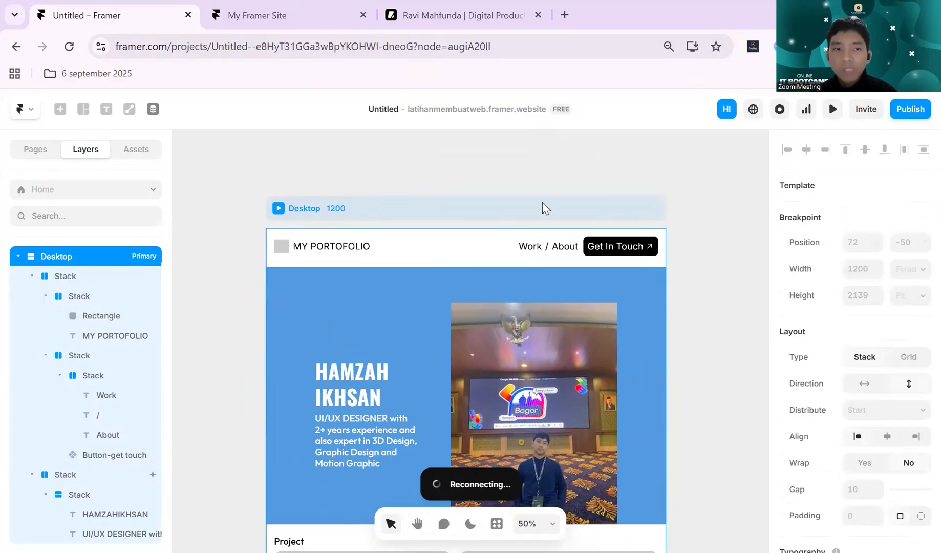
pyautogui.scroll(-1, 545, 206)
pyautogui.scroll(-1, 636, 167)
pyautogui.scroll(1, 666, 190)
pyautogui.scroll(1, 665, 189)
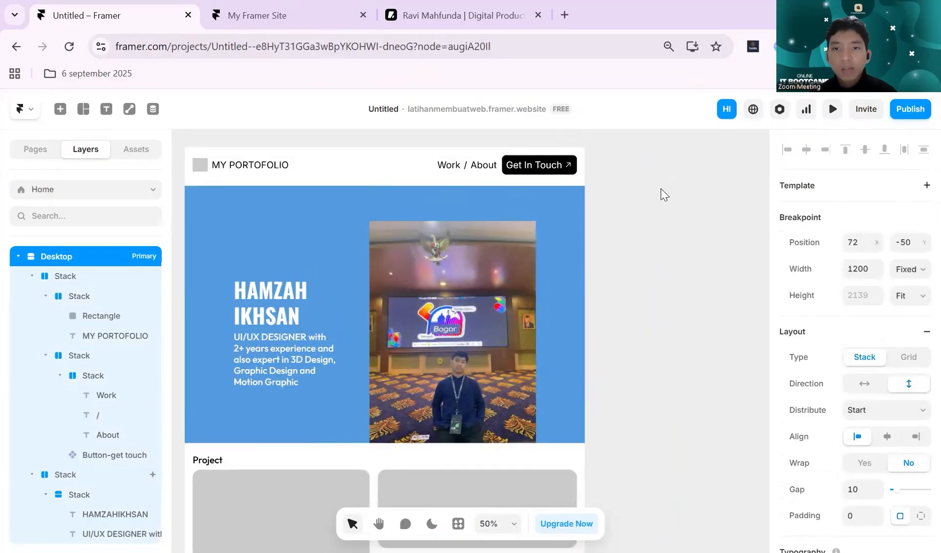
pyautogui.scroll(1, 624, 193)
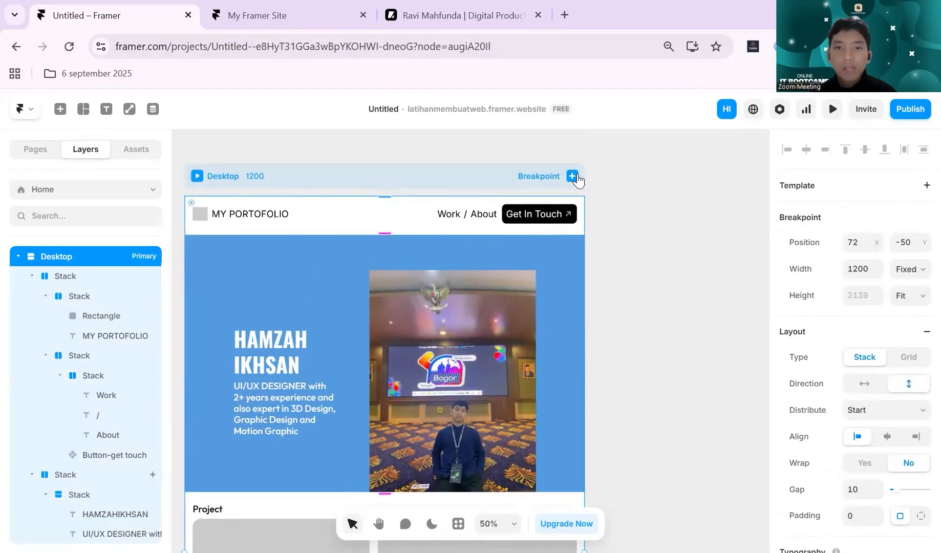
pyautogui.click(629, 196)
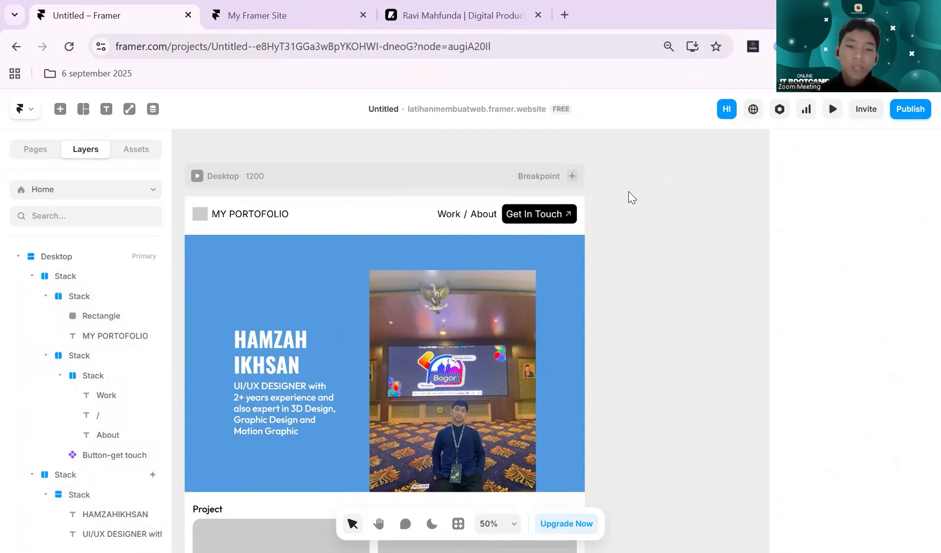
pyautogui.click(480, 179)
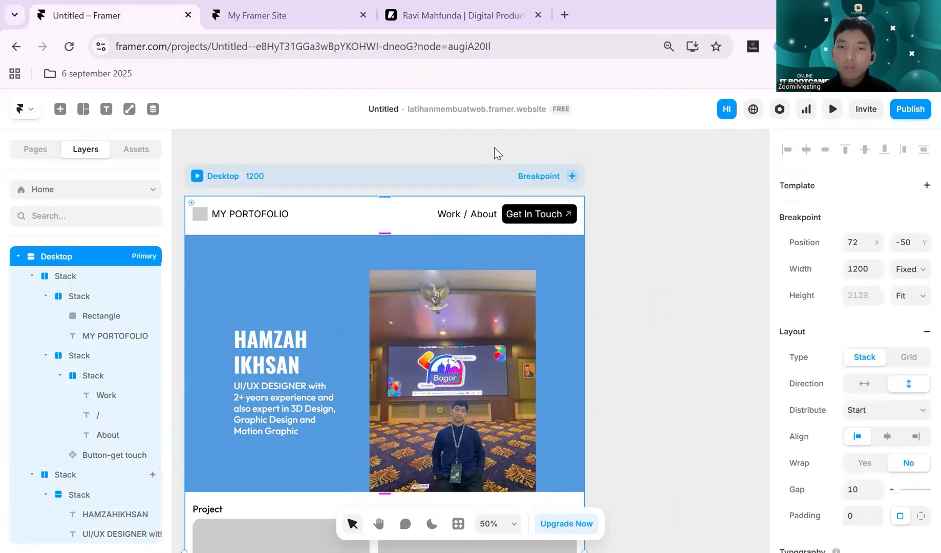
pyautogui.click(498, 153)
pyautogui.hscroll(-1, 501, 153)
pyautogui.scroll(-2, 518, 174)
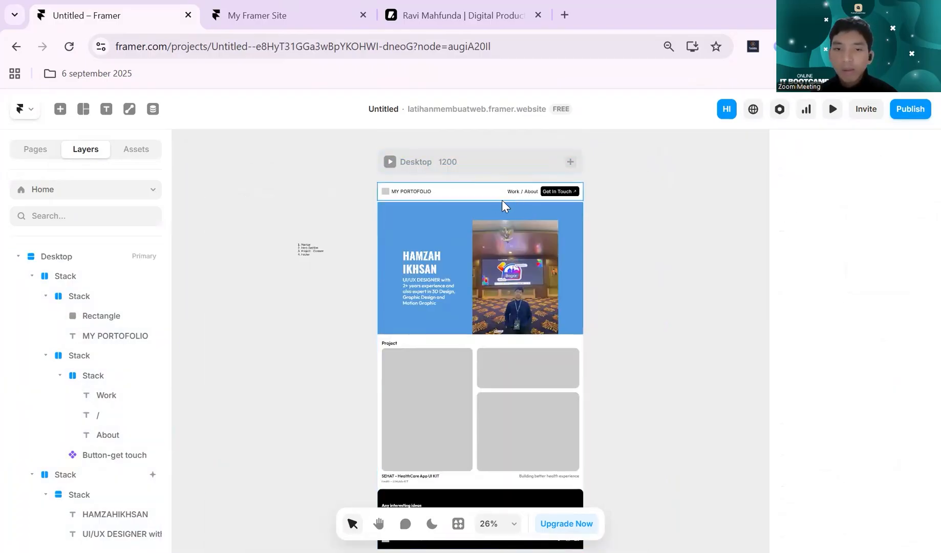
pyautogui.scroll(1, 617, 215)
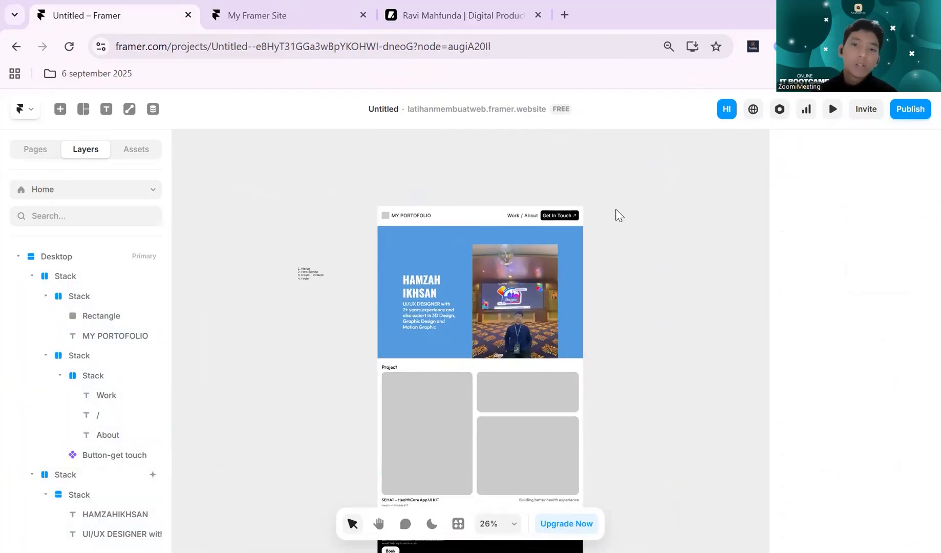
pyautogui.scroll(3, 512, 237)
pyautogui.scroll(-2, 514, 239)
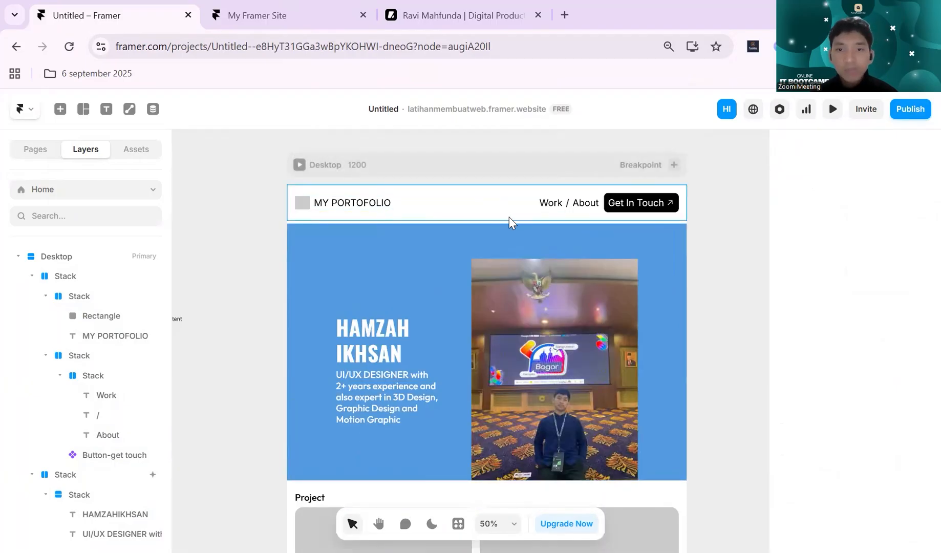
pyautogui.click(509, 220)
pyautogui.click(260, 201)
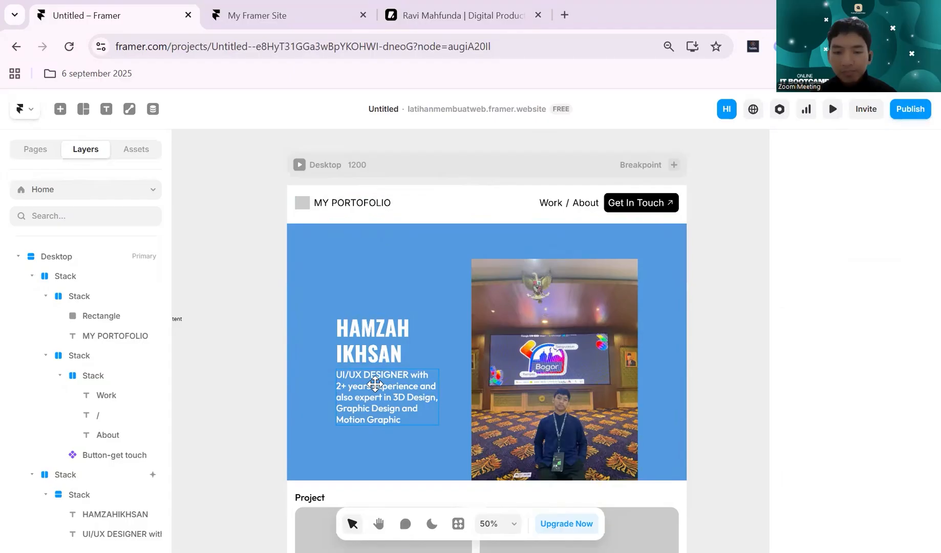
# - Switch to the website redesign file in Figma and launch the Logoipsum plugin
pyautogui.hotkey('alt', 'Tab')
pyautogui.scroll(-1, 625, 228)
pyautogui.scroll(1, 626, 228)
pyautogui.scroll(1, 626, 229)
pyautogui.scroll(-4, 625, 244)
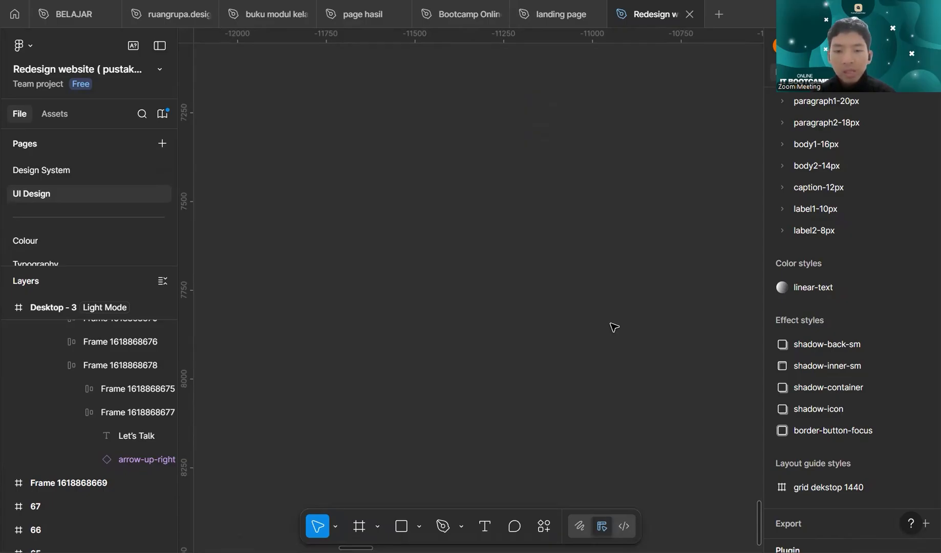
pyautogui.click(544, 525)
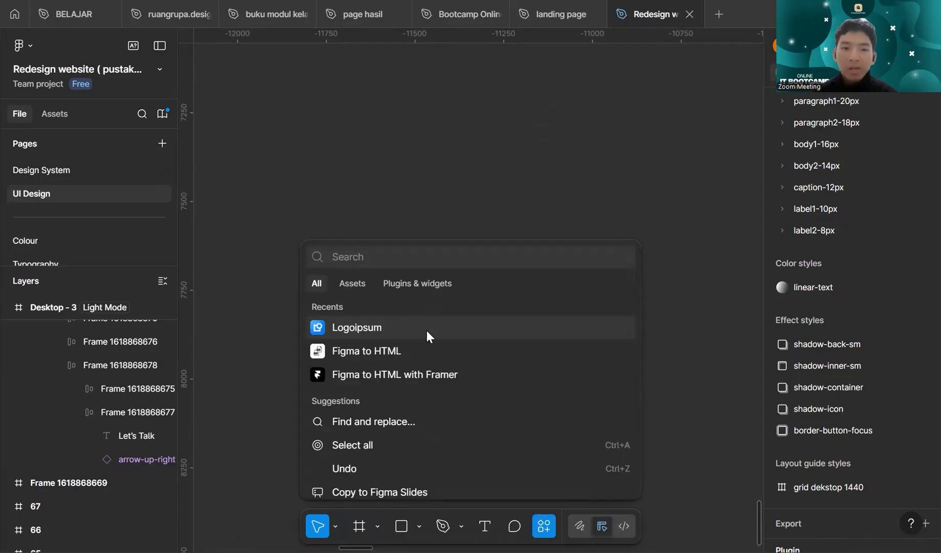
pyautogui.click(427, 330)
# - Insert the brown circular logo with the four-pointed star from the Logoipsum gallery onto the canvas and close the plugin
pyautogui.scroll(-3, 484, 247)
pyautogui.scroll(2, 485, 249)
pyautogui.scroll(-8, 485, 249)
pyautogui.scroll(-10, 485, 249)
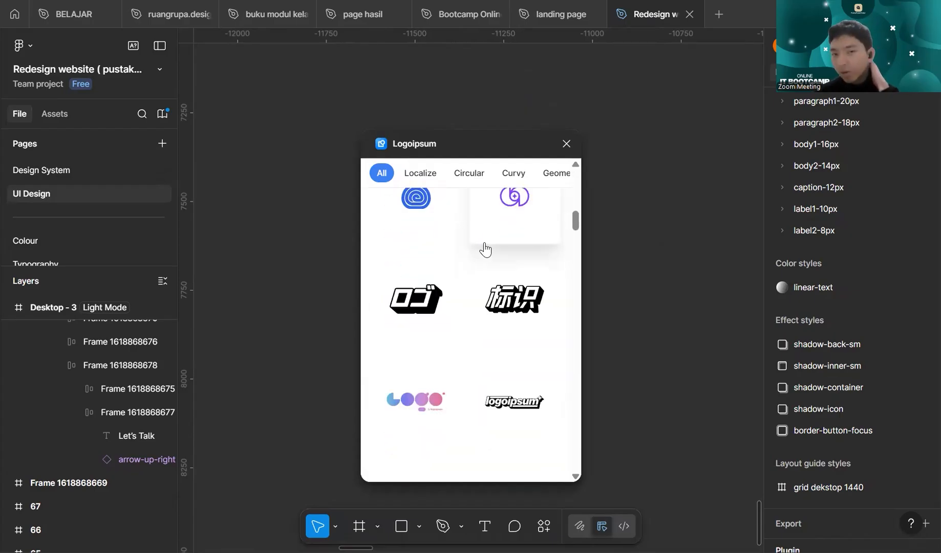
pyautogui.scroll(-8, 485, 250)
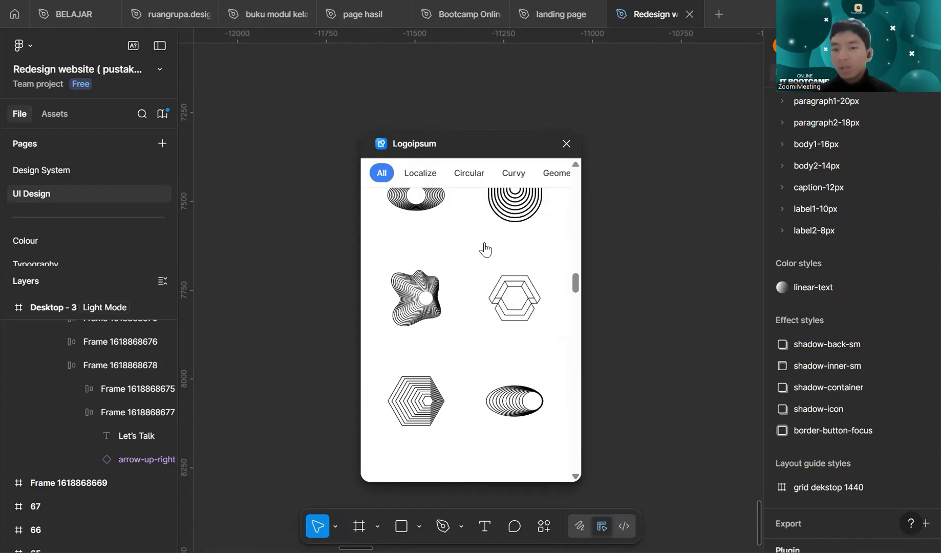
pyautogui.scroll(2, 485, 249)
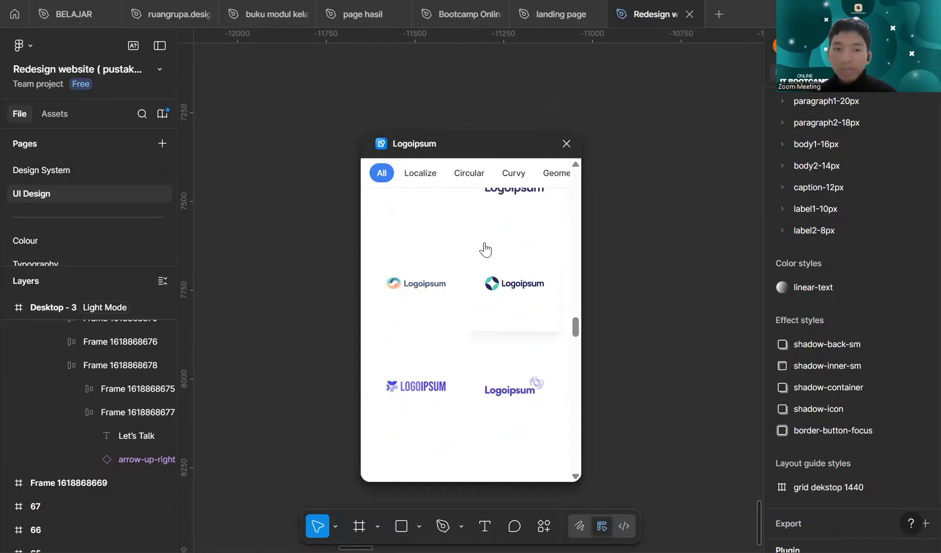
pyautogui.scroll(2, 485, 250)
pyautogui.scroll(8, 485, 249)
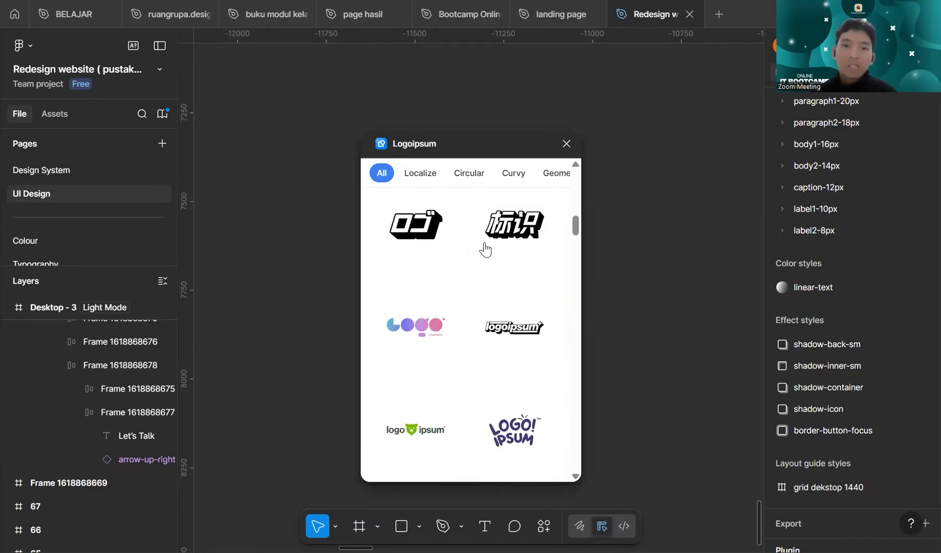
pyautogui.scroll(2, 485, 250)
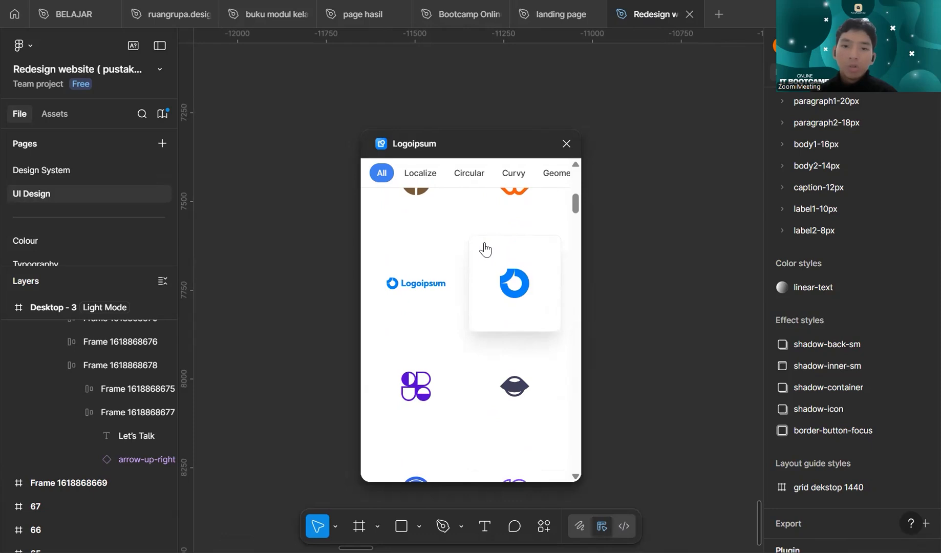
pyautogui.scroll(3, 483, 256)
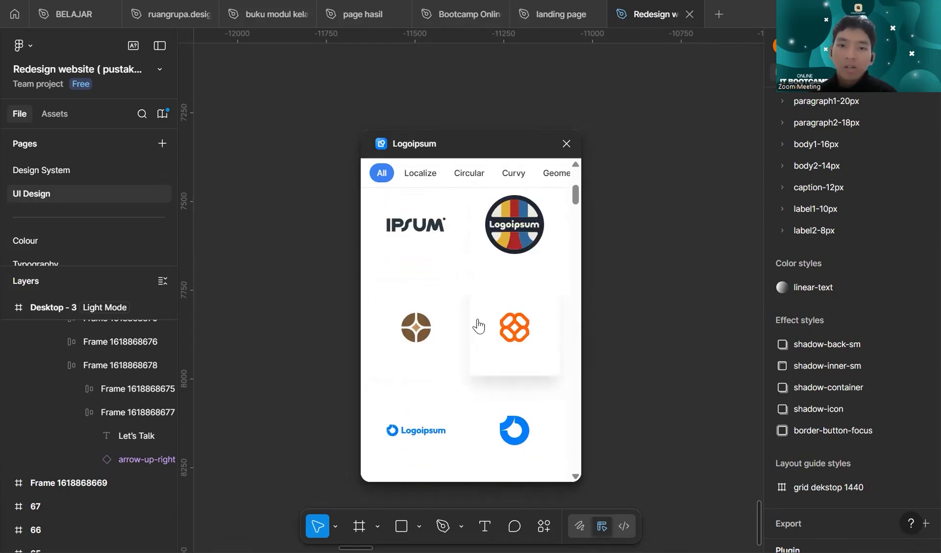
pyautogui.hscroll(3, 605, 227)
pyautogui.scroll(3, 625, 213)
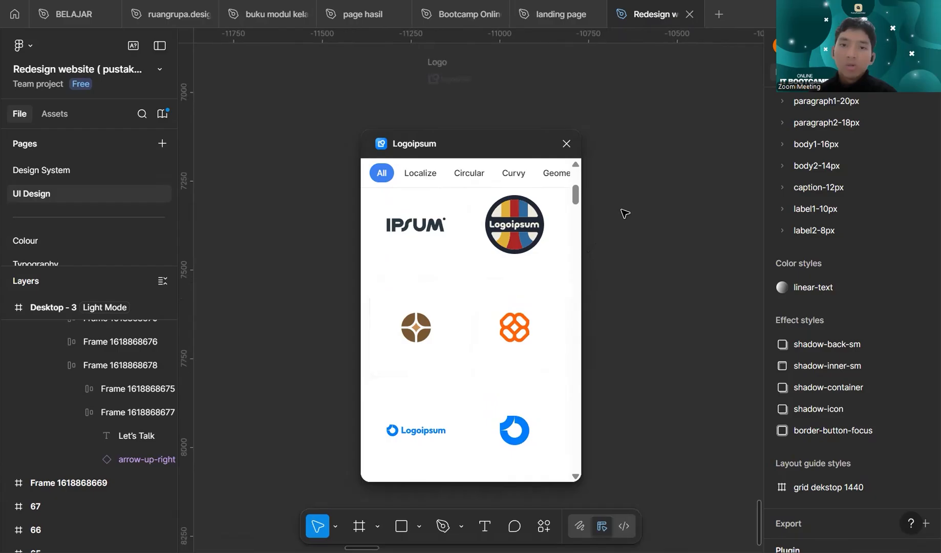
pyautogui.click(440, 332)
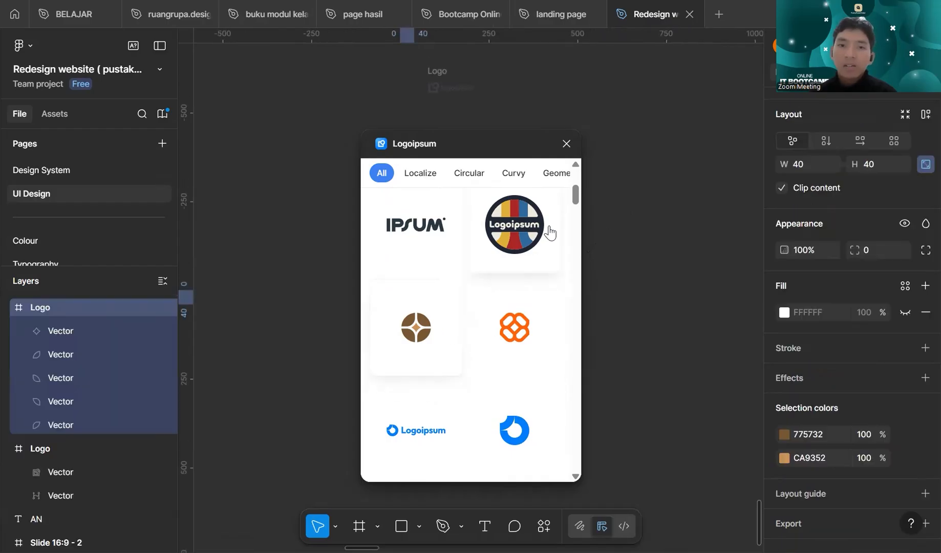
pyautogui.hscroll(-3, 461, 307)
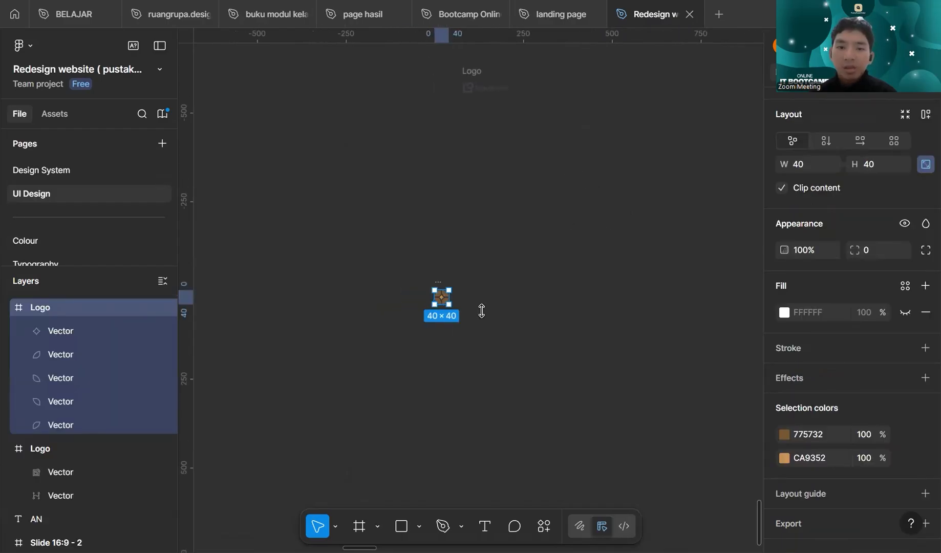
pyautogui.scroll(5, 515, 284)
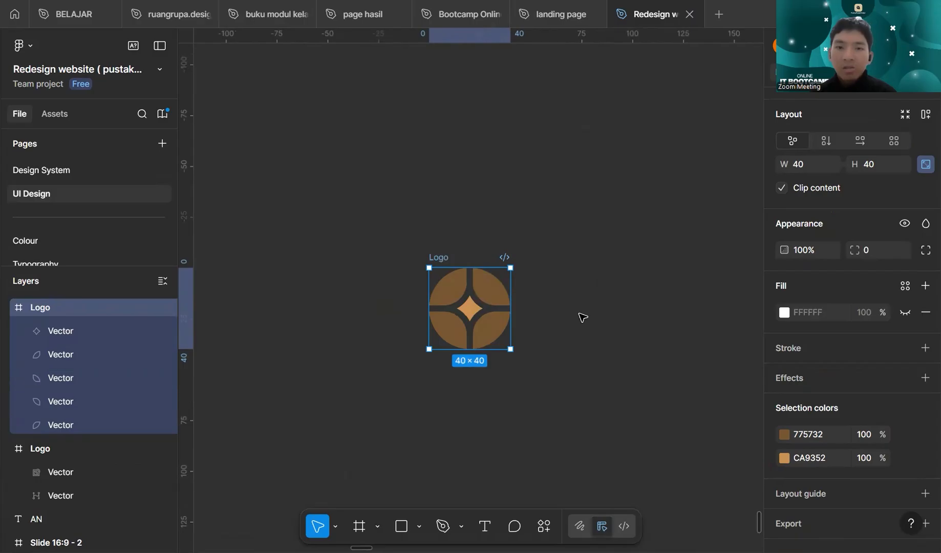
# - Try recolouring the logo's brown segments to 000000 and its central star to BDBD
pyautogui.click(784, 435)
pyautogui.click(806, 440)
pyautogui.write('000')
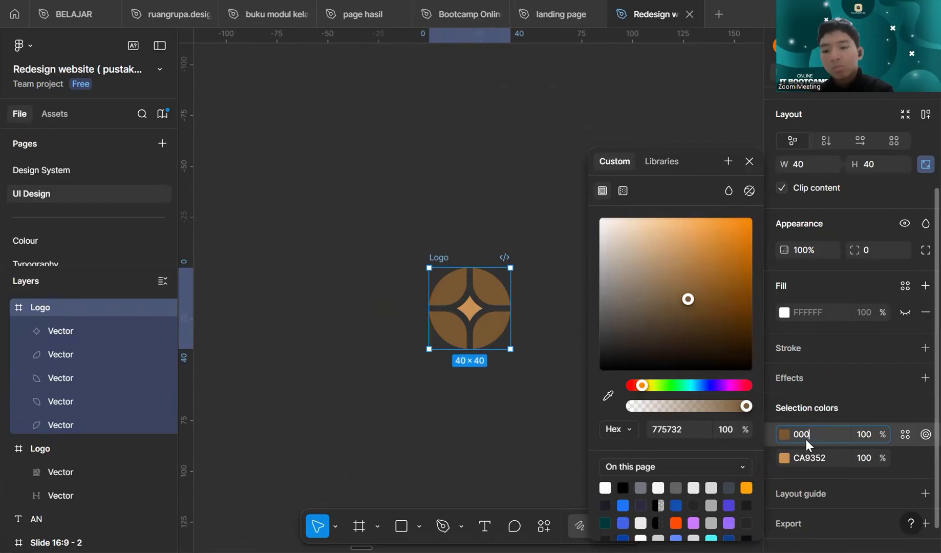
pyautogui.press('Return')
pyautogui.click(820, 458)
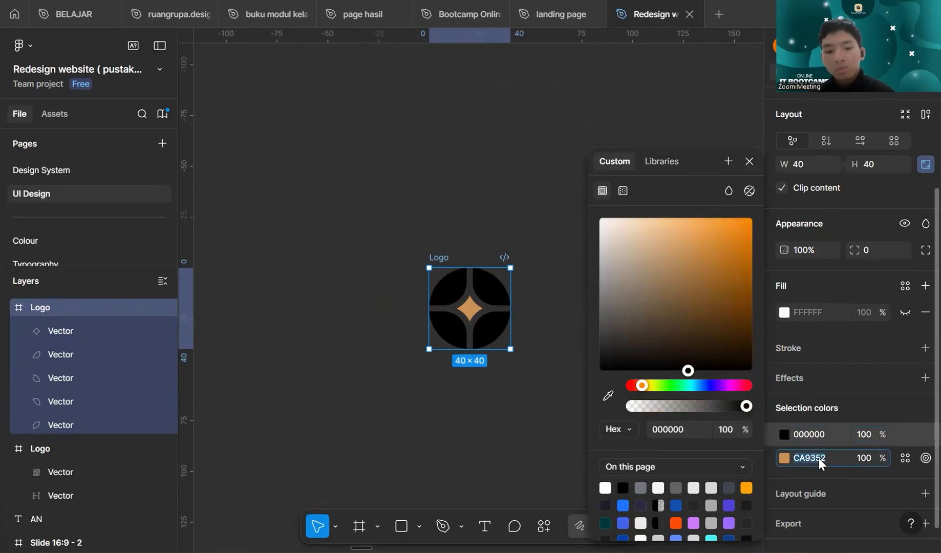
pyautogui.write('bdbd')
pyautogui.press('Return')
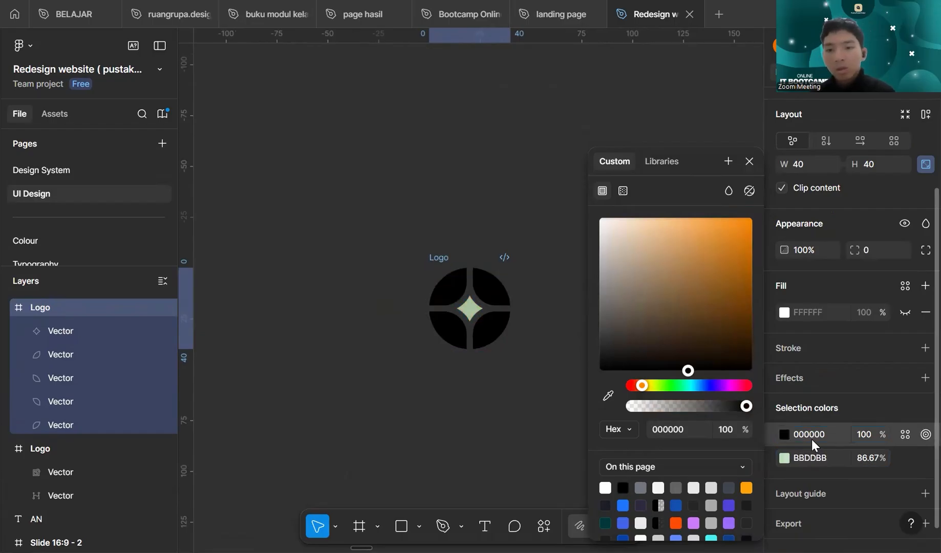
pyautogui.click(487, 415)
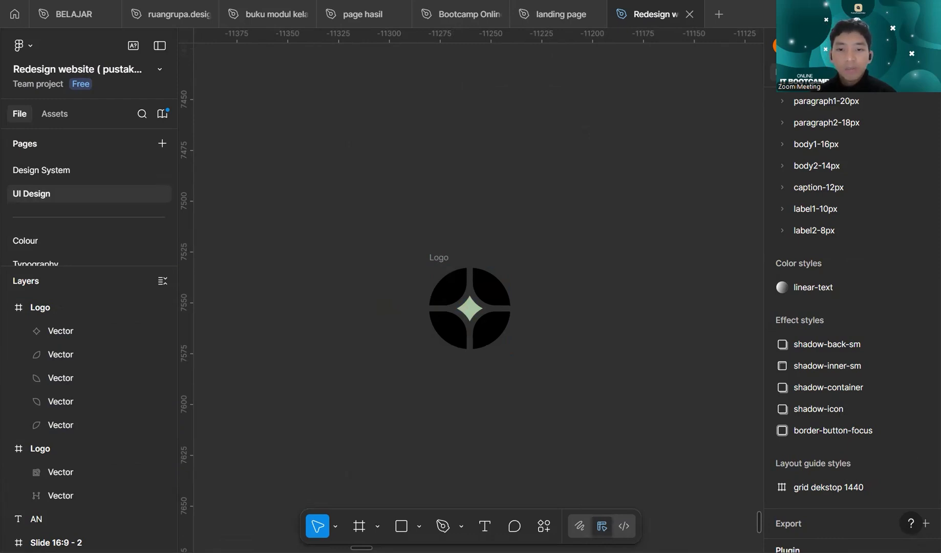
# - Undo the black and pale green recolouring of the logo
pyautogui.click(455, 257)
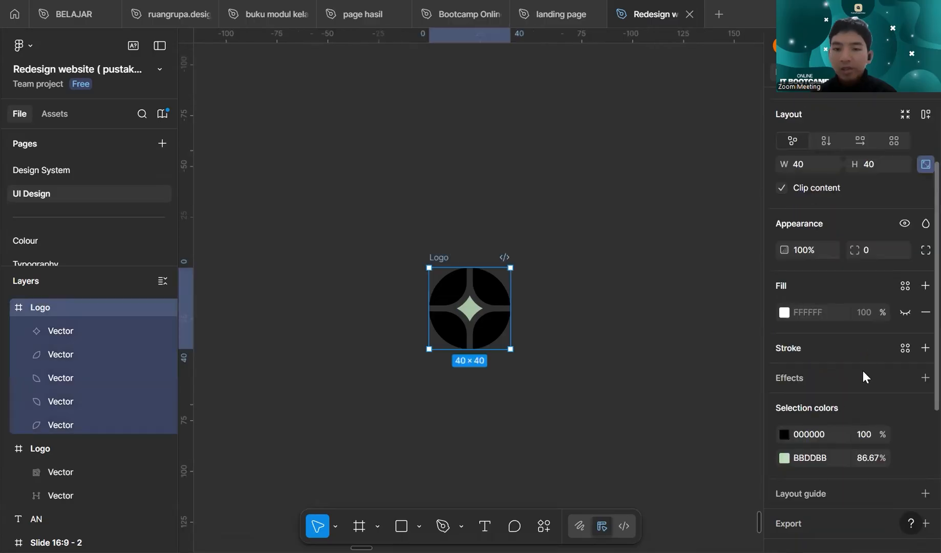
pyautogui.hotkey('ctrl', 'z')
pyautogui.hotkey('ctrl', 'z')
pyautogui.hotkey('ctrl', 'z')
pyautogui.hotkey('ctrl', 'z')
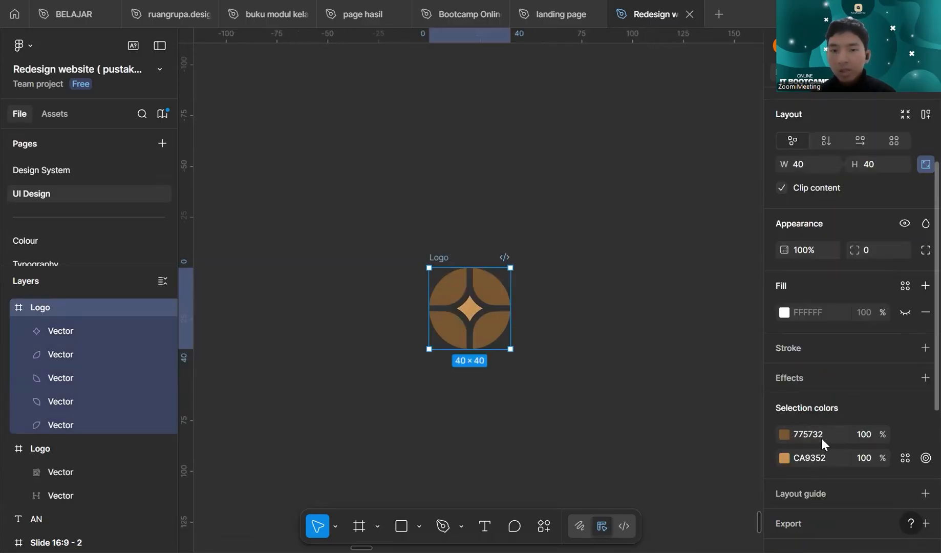
# - Try 519BE0 for both the star and the outer segments of the logo, and undo both colour changes
pyautogui.click(817, 458)
pyautogui.write('519BE0')
pyautogui.press('Return')
pyautogui.click(822, 434)
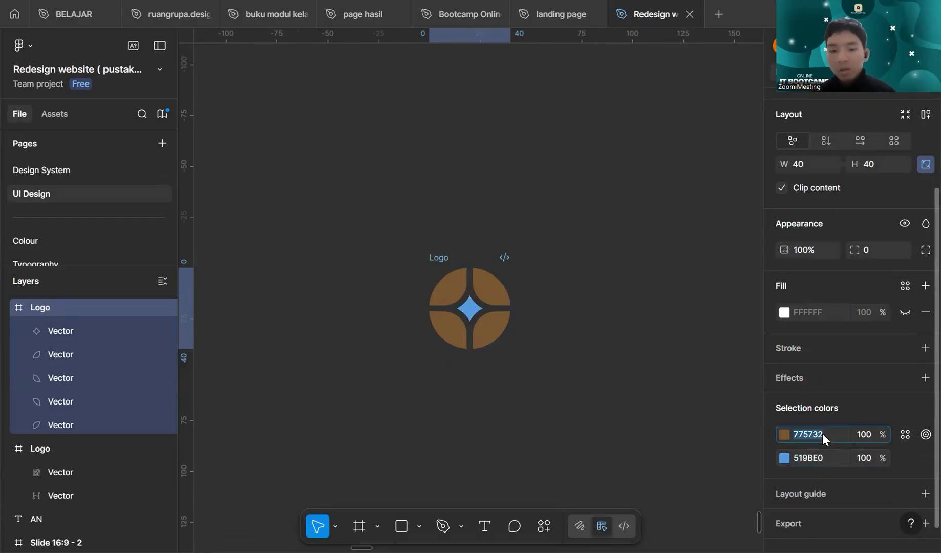
pyautogui.write('519BE0')
pyautogui.press('Return')
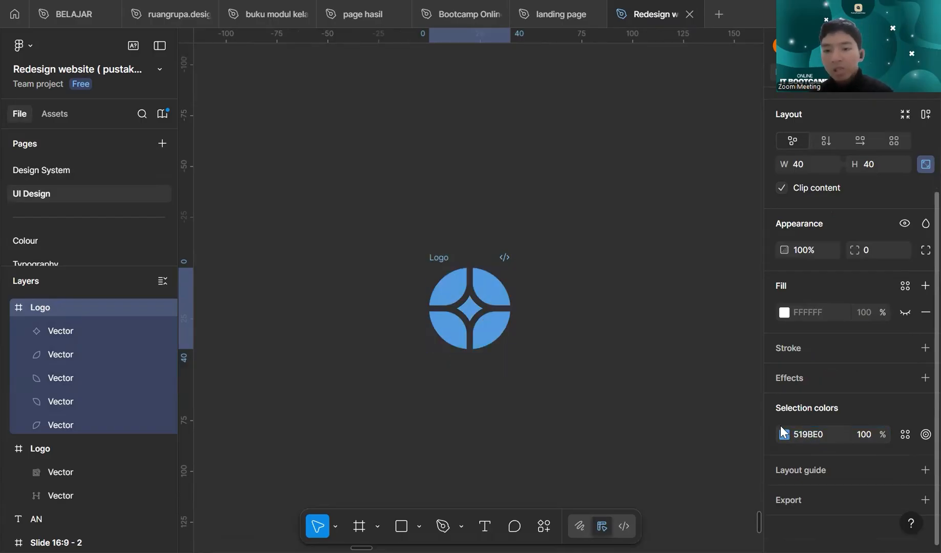
pyautogui.hotkey('ctrl', 'z')
pyautogui.hotkey('ctrl', 'z')
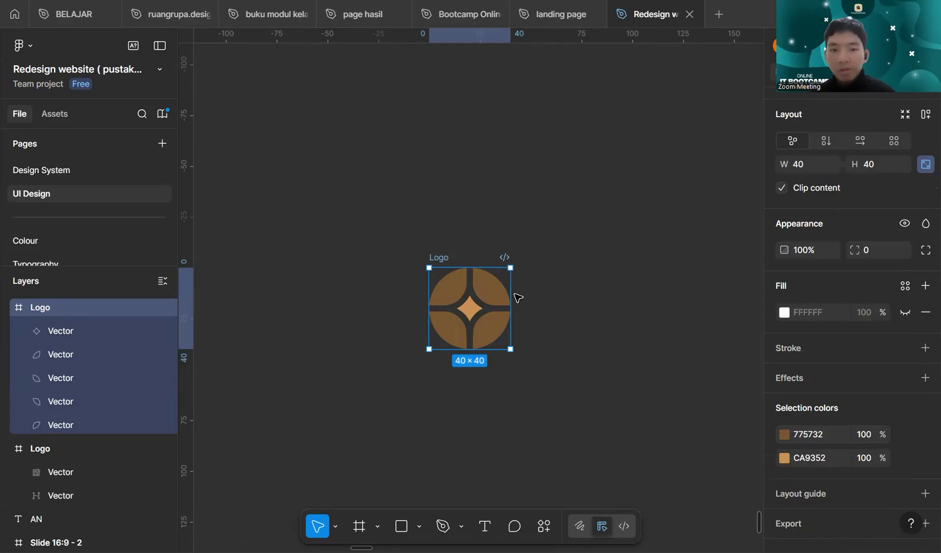
# - Set the logo's brown outer segments to the blue 519BE0
pyautogui.click(784, 434)
pyautogui.click(681, 431)
pyautogui.write('519BE0')
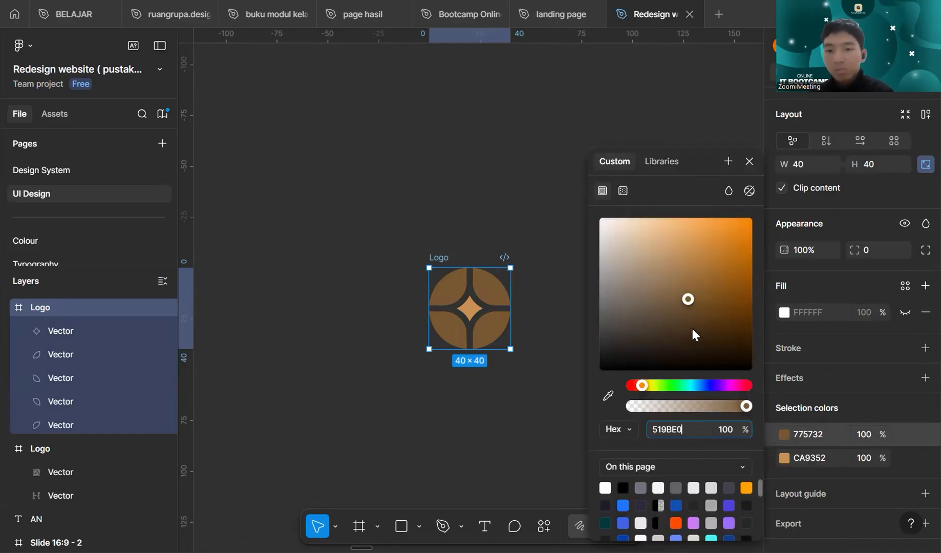
pyautogui.click(693, 328)
pyautogui.click(676, 429)
pyautogui.write('519BE0')
pyautogui.press('Return')
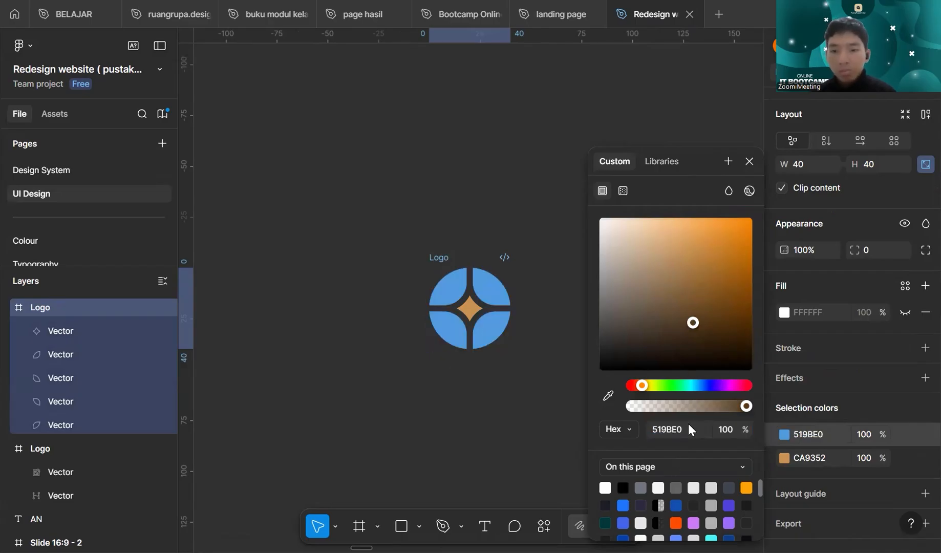
# - Darken the logo's outer segments to 2D72B2 and set the central star's colour to 519BE0
pyautogui.click(782, 435)
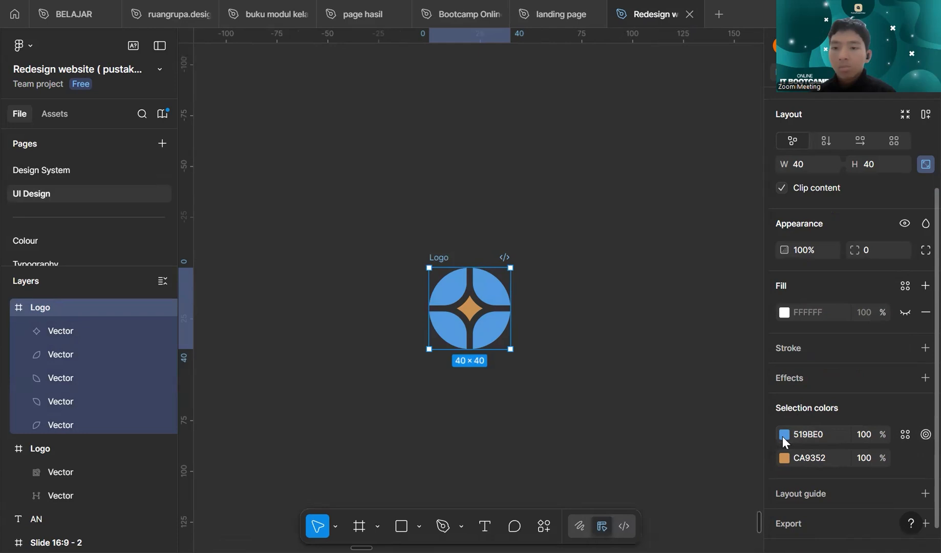
pyautogui.click(709, 261)
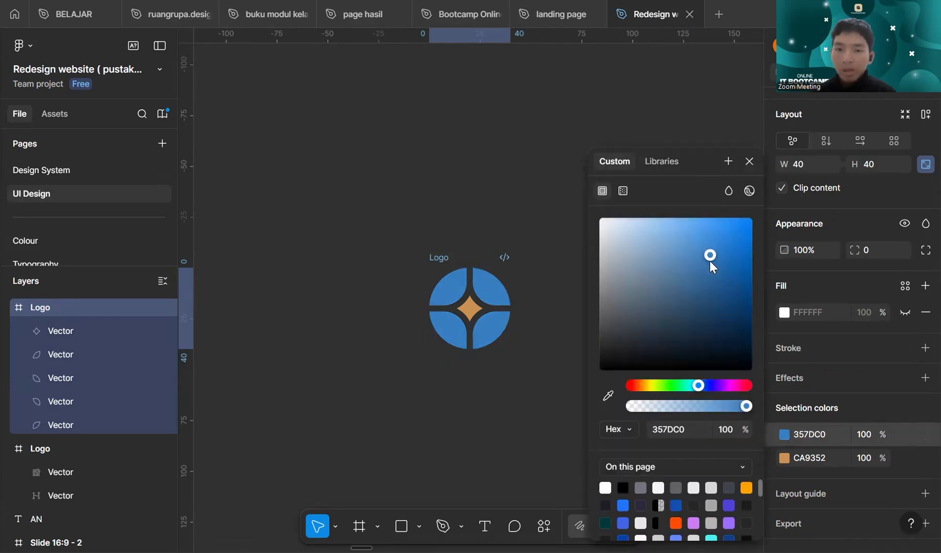
pyautogui.click(714, 269)
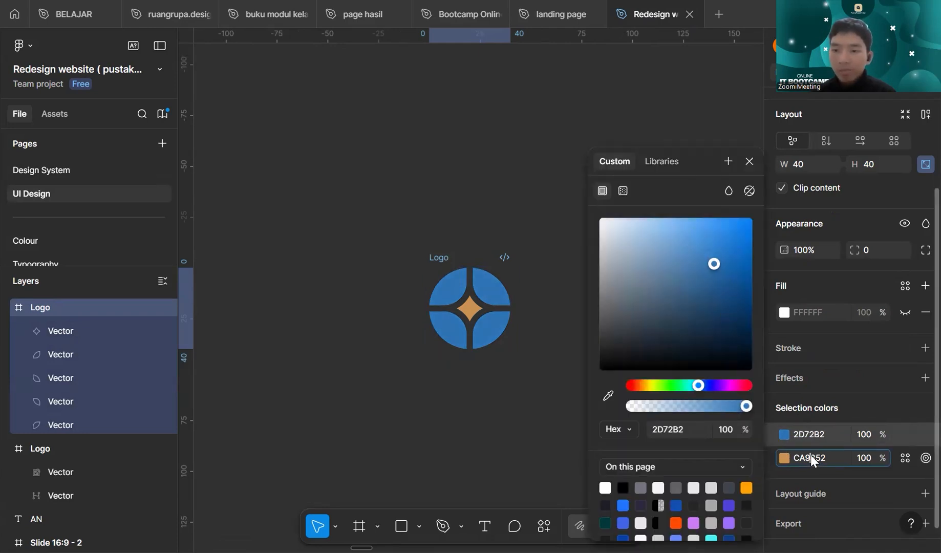
pyautogui.write('519BE0')
pyautogui.press('Return')
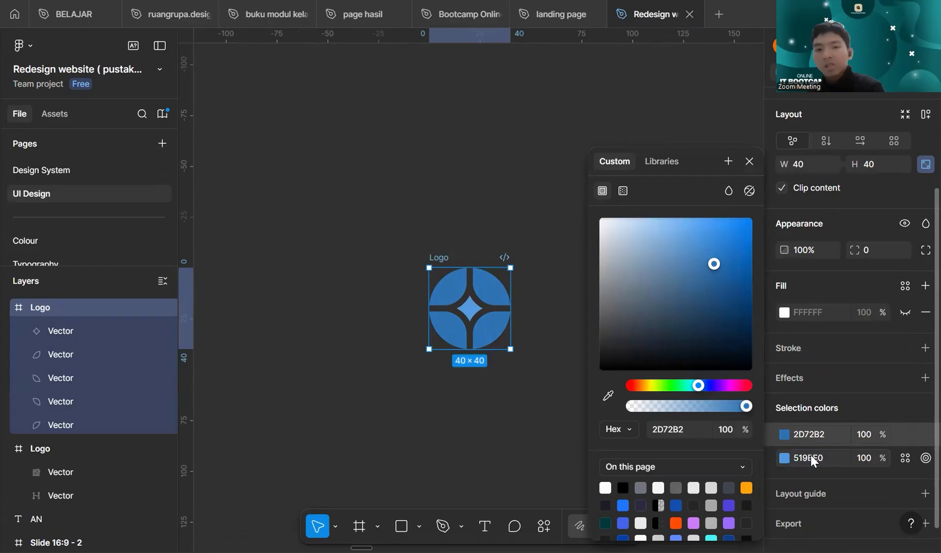
pyautogui.click(583, 382)
# - Copy the recoloured logo frame for Framer with the Figma to HTML with Framer plugin
pyautogui.scroll(-1, 591, 369)
pyautogui.scroll(1, 599, 334)
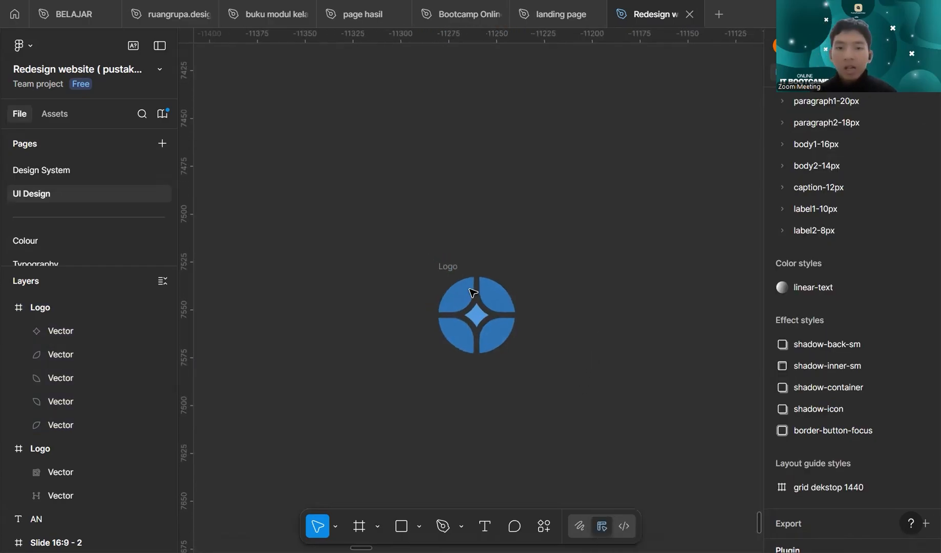
pyautogui.click(453, 264)
pyautogui.click(544, 526)
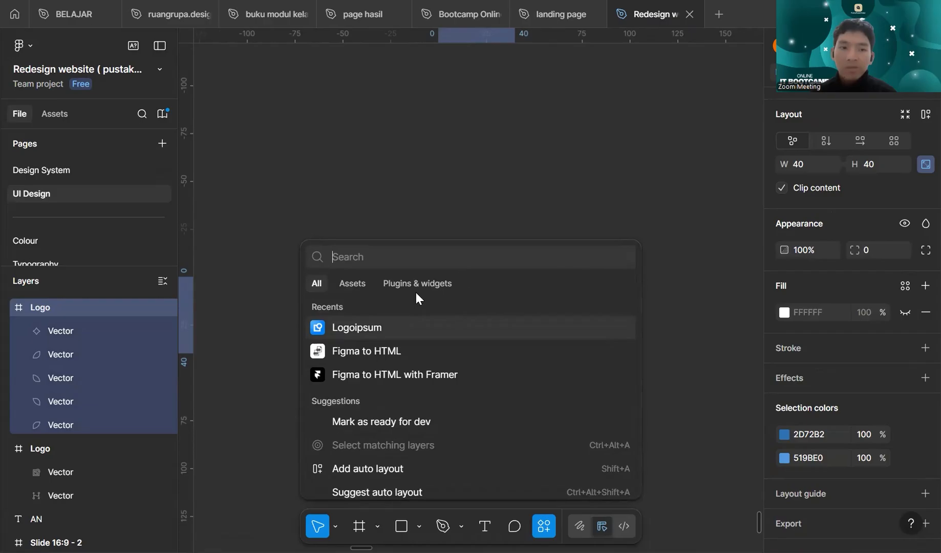
pyautogui.press('Escape')
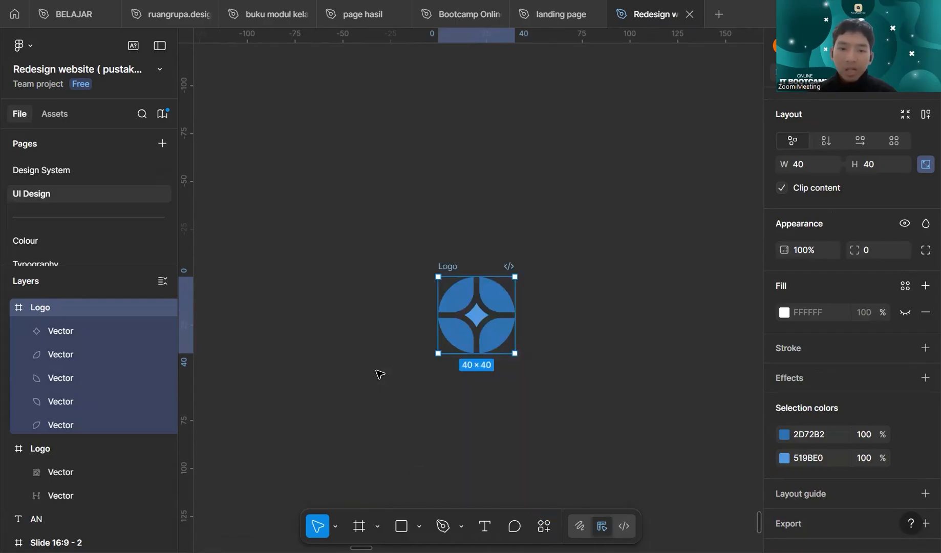
pyautogui.click(455, 405)
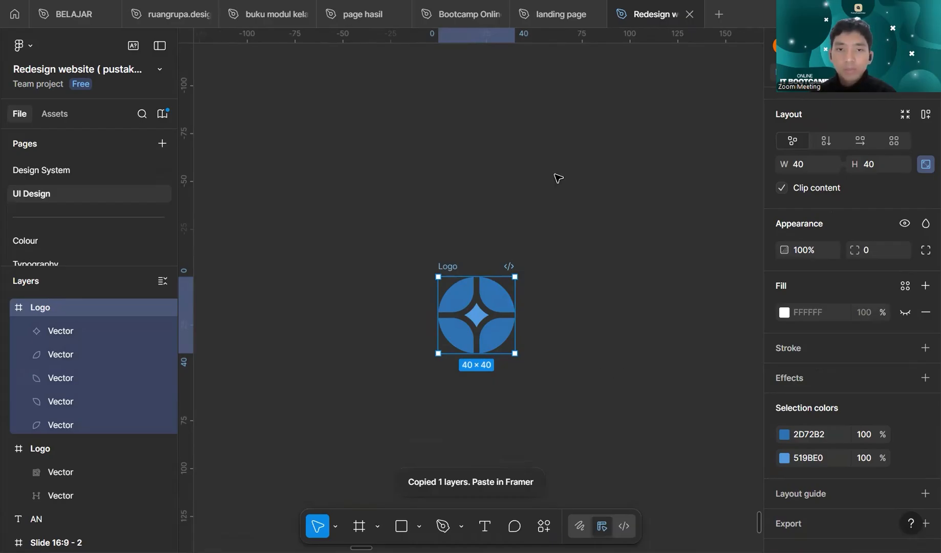
# - Switch to the Untitled Framer project and paste the logo into the navigation bar stack containing MY PORTOFOLIO
pyautogui.hotkey('alt', 'Tab')
pyautogui.click(420, 206)
pyautogui.hotkey('ctrl', 'v')
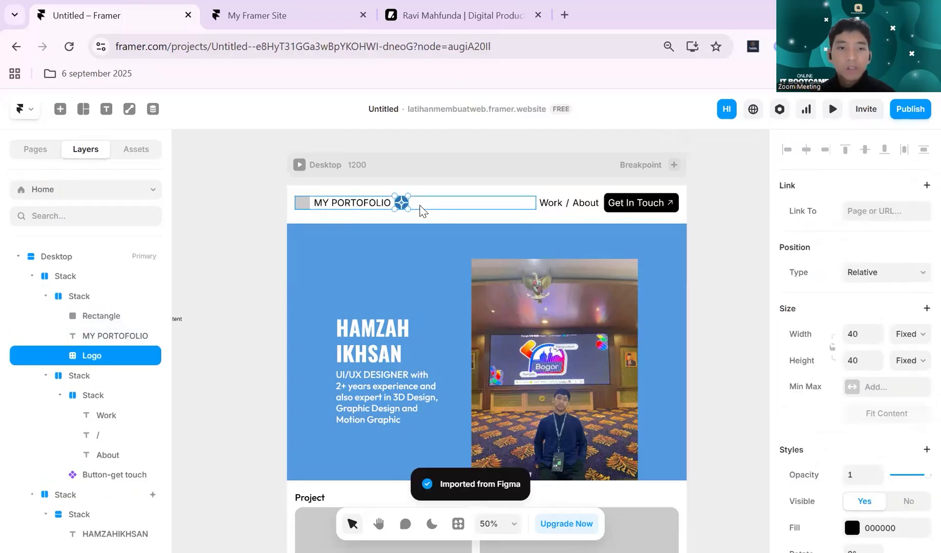
# - Move the logo ahead of the MY PORTOFOLIO text and delete the grey placeholder rectangle beside it
pyautogui.press('Left')
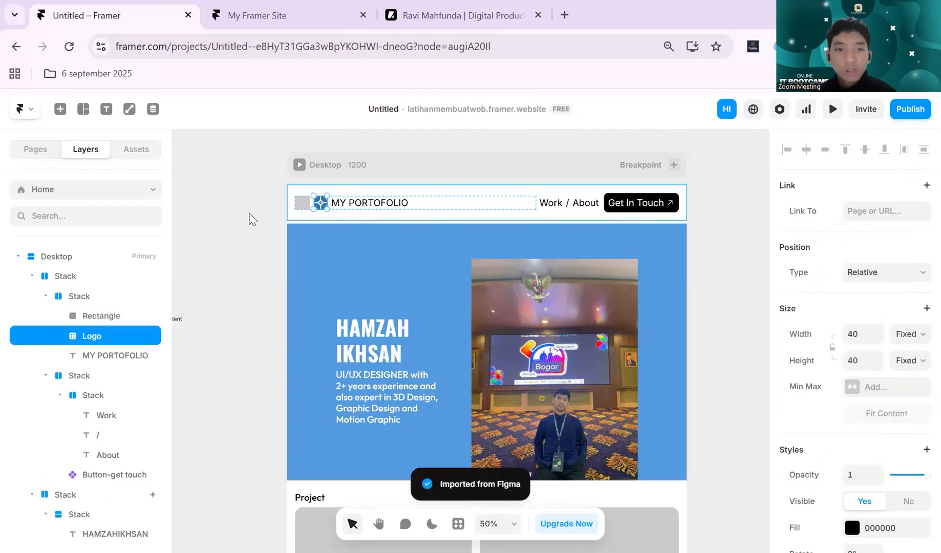
pyautogui.click(299, 207)
pyautogui.press('Delete')
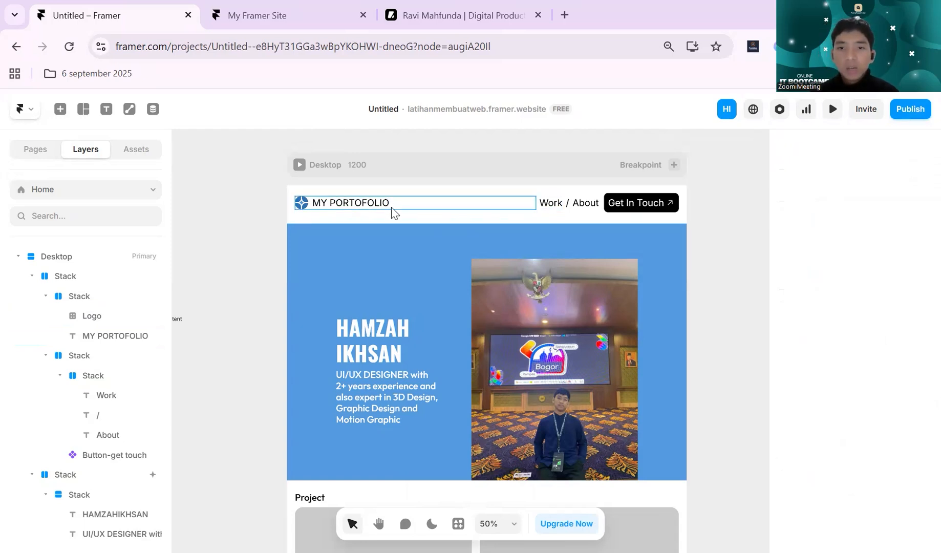
# - Replace the MY PORTOFOLIO text in the navigation bar with the owner's first name in capitals followed by "|PORTOFOLIO"
pyautogui.scroll(5, 387, 205)
pyautogui.click(372, 210)
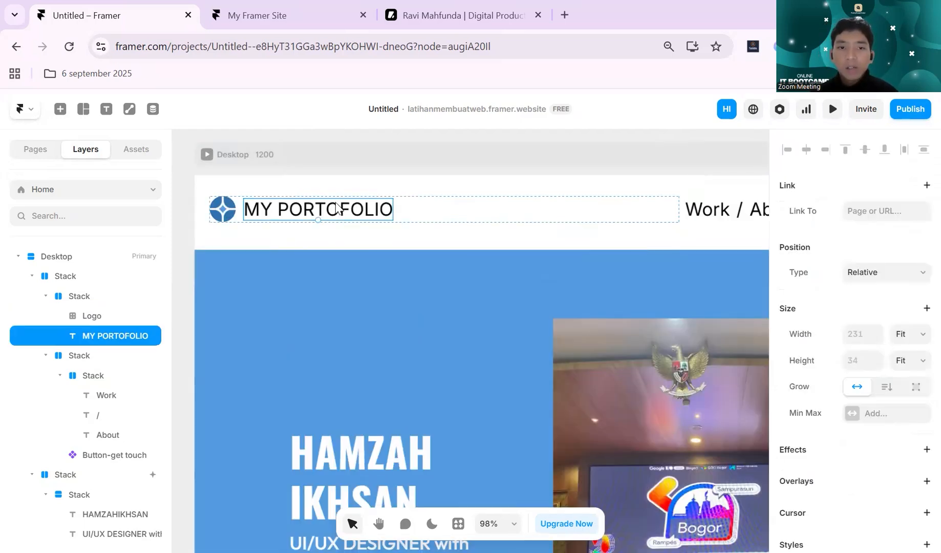
pyautogui.scroll(-4, 863, 368)
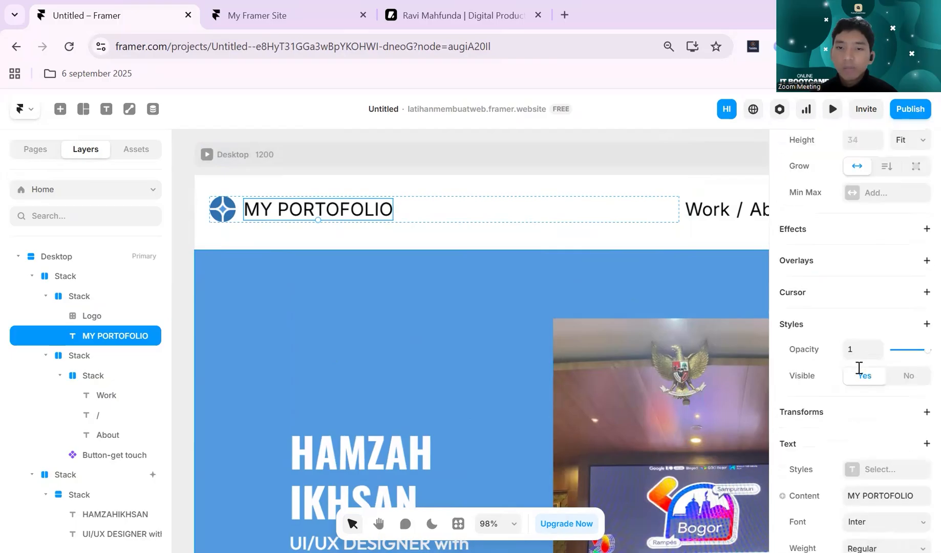
pyautogui.doubleClick(353, 210)
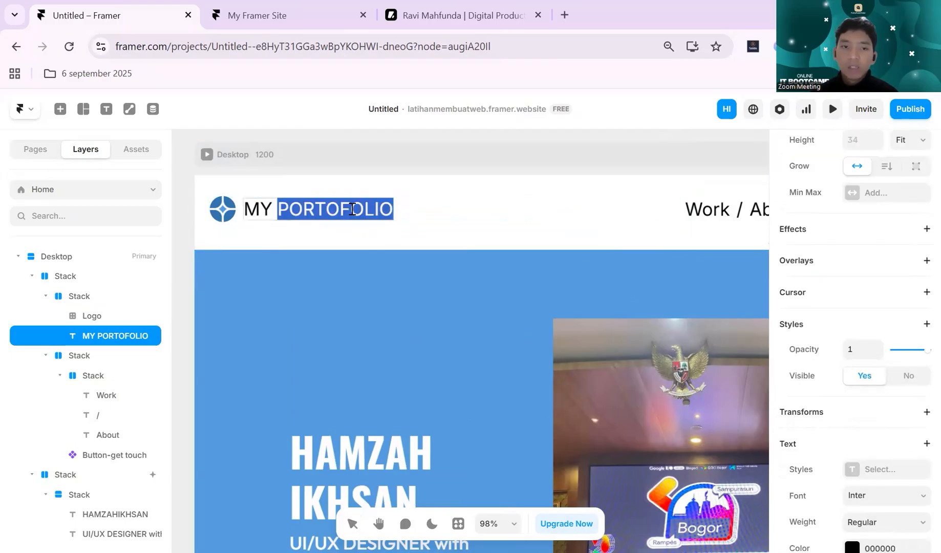
pyautogui.hotkey('ctrl', 'a')
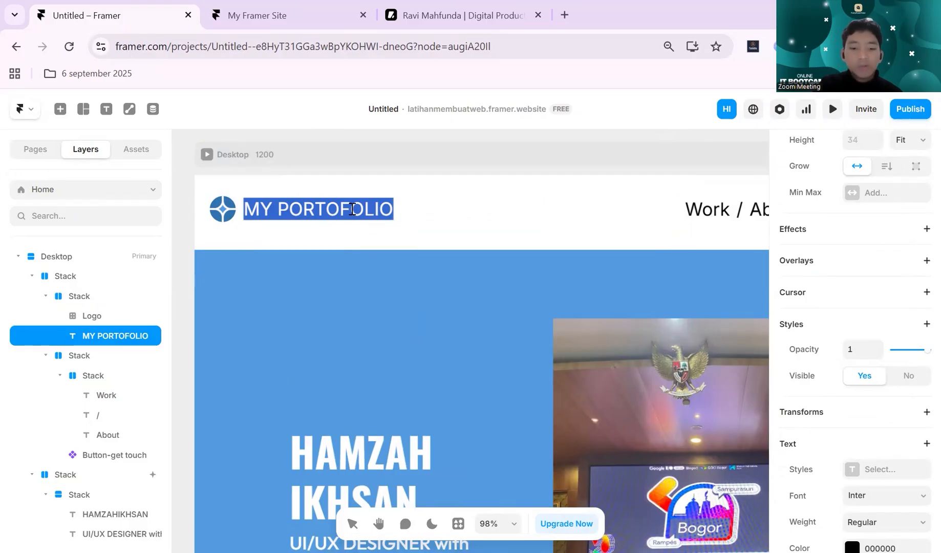
pyautogui.write('HAMZAH')
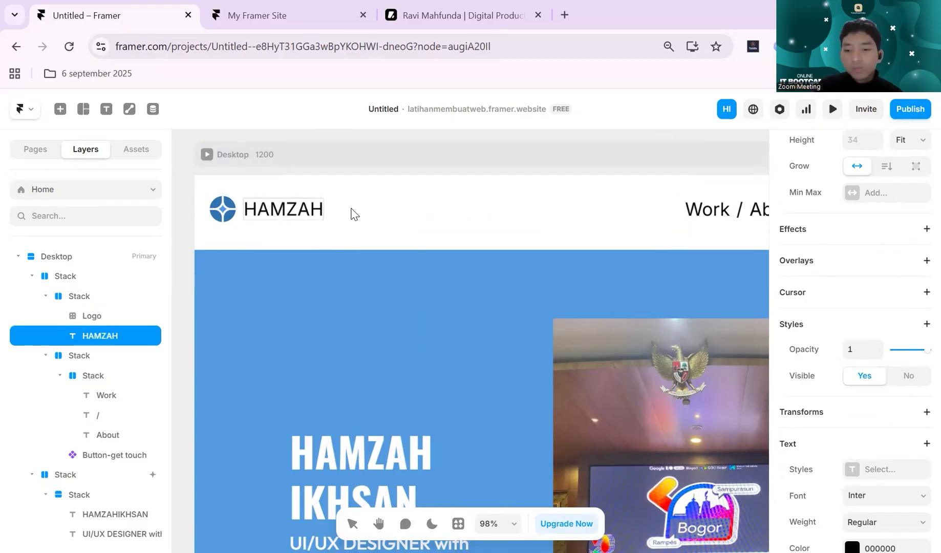
pyautogui.write('IPORTOF')
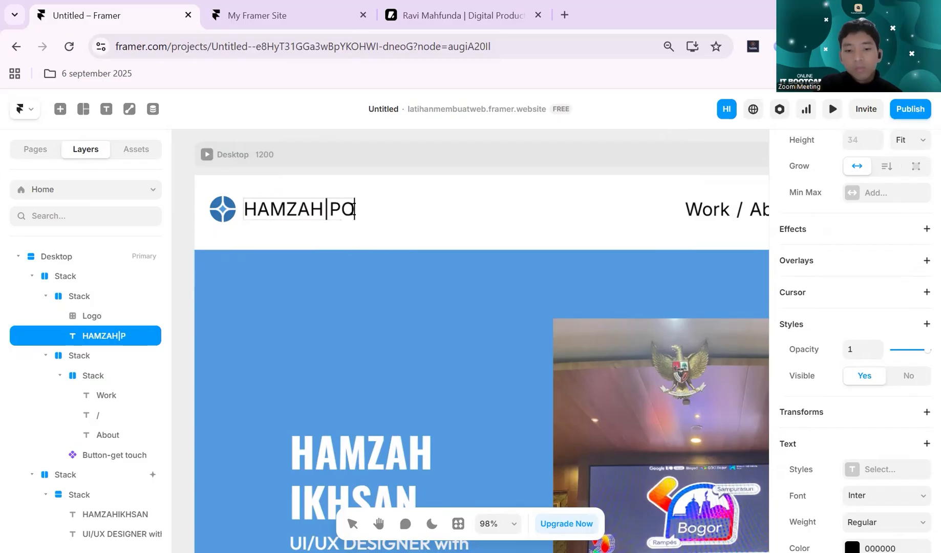
pyautogui.write('OLIUO')
pyautogui.press('BackSpace')
pyautogui.press('BackSpace')
pyautogui.write('O')
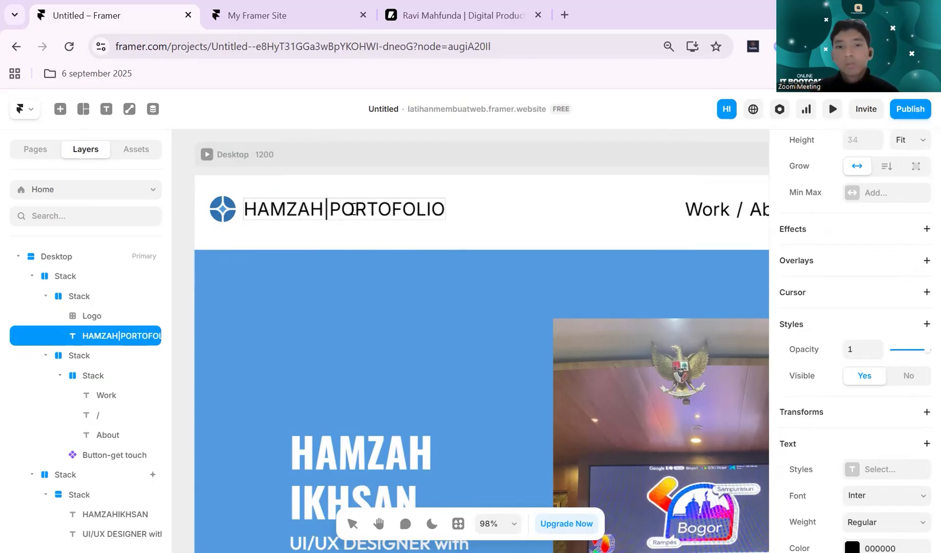
pyautogui.press('Escape')
pyautogui.press('Escape')
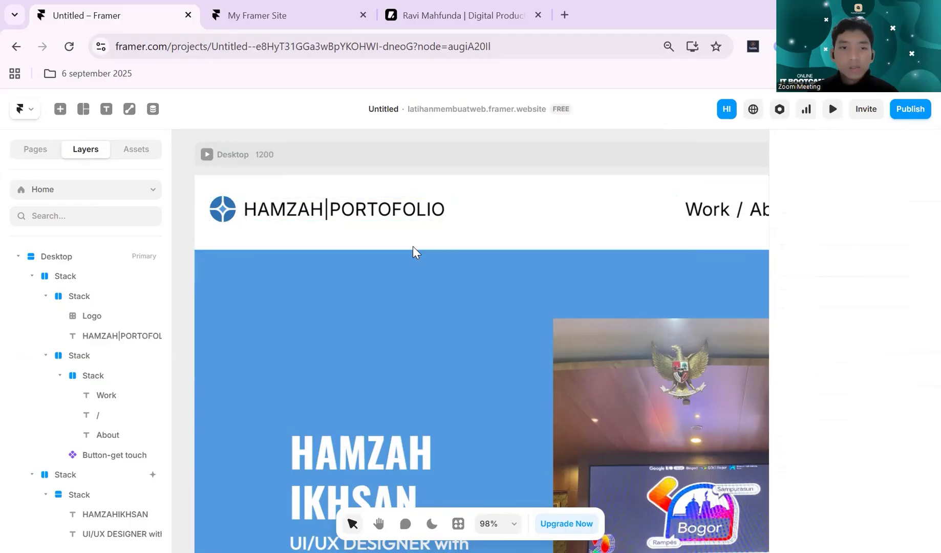
# - Try text sizes of 20 px and 24 px on the Work link in the navigation bar
pyautogui.hscroll(1, 426, 237)
pyautogui.hscroll(3, 428, 242)
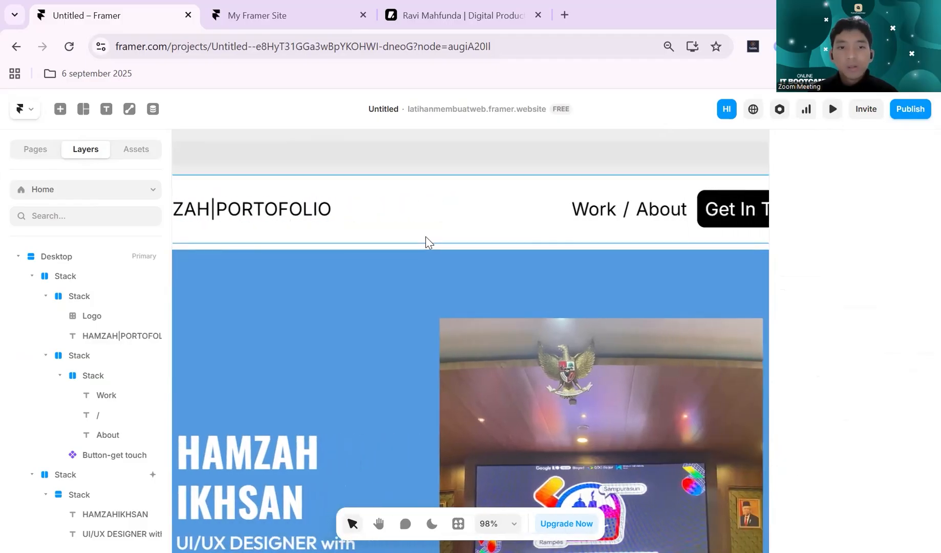
pyautogui.hscroll(4, 427, 241)
pyautogui.click(471, 214)
pyautogui.click(420, 216)
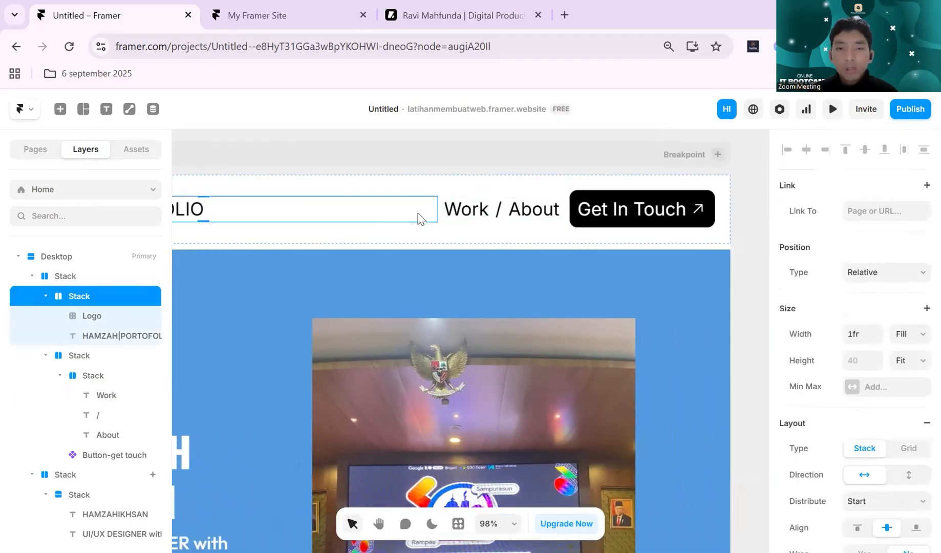
pyautogui.click(467, 212)
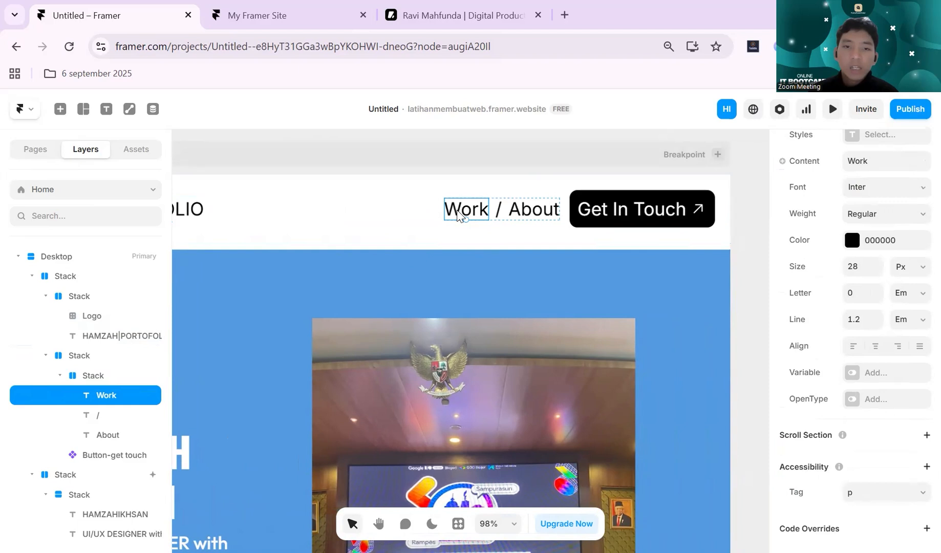
pyautogui.click(522, 212)
pyautogui.click(468, 214)
pyautogui.scroll(-10, 841, 330)
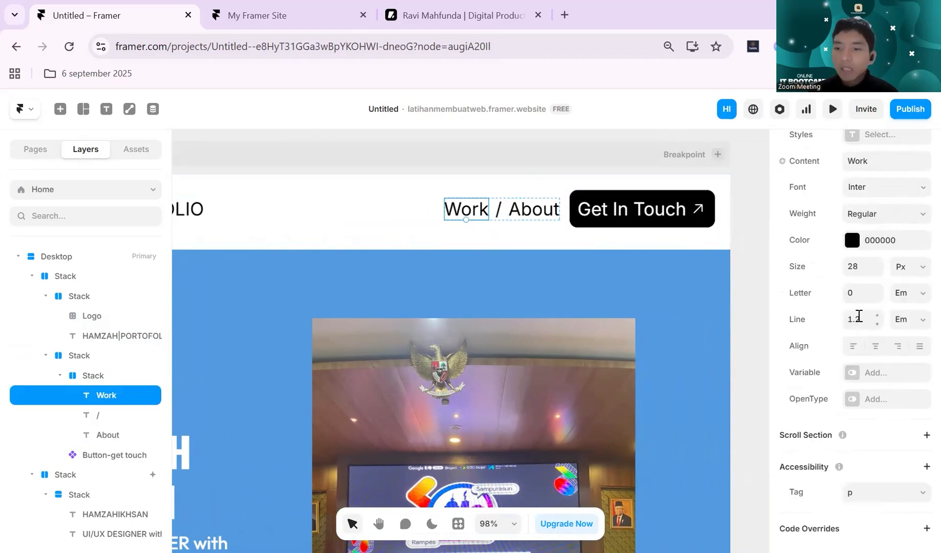
pyautogui.scroll(3, 847, 398)
pyautogui.scroll(5, 848, 398)
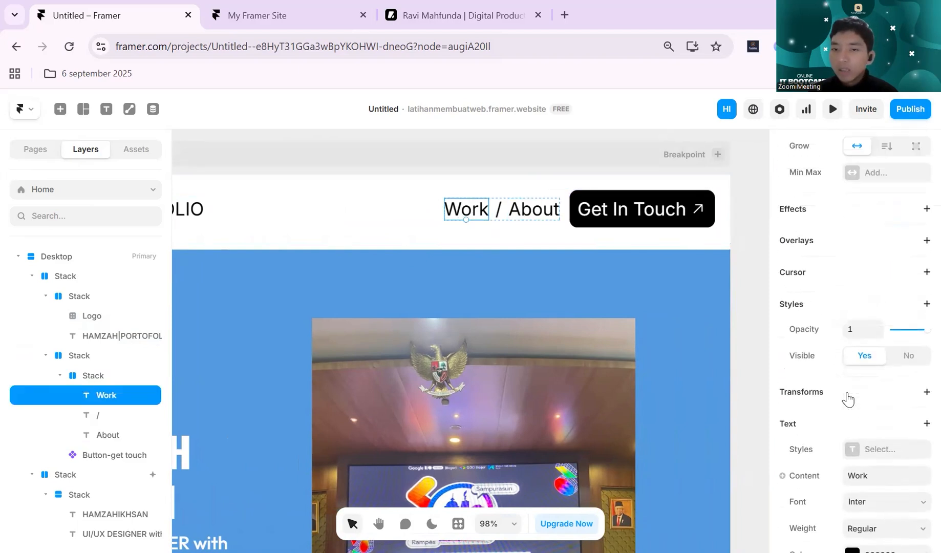
pyautogui.scroll(-2, 851, 397)
pyautogui.scroll(-5, 848, 398)
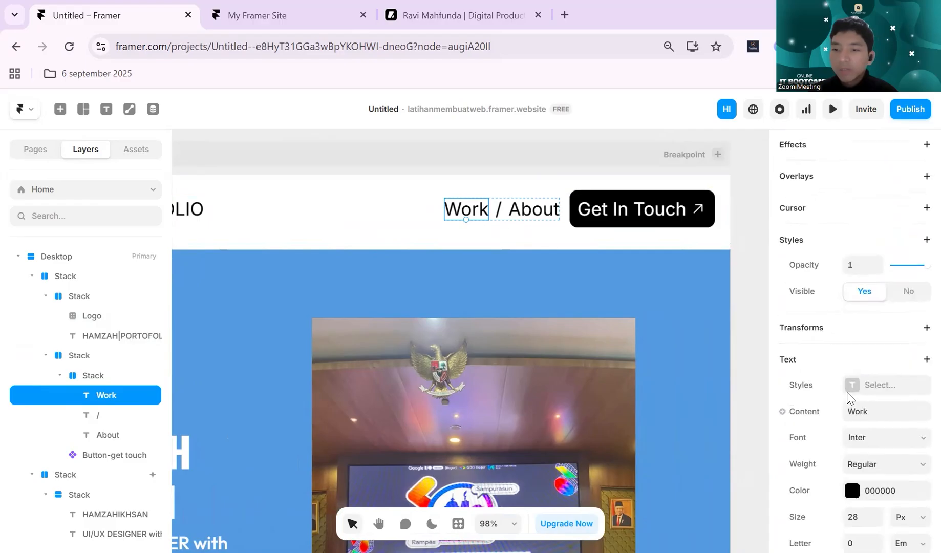
pyautogui.scroll(3, 850, 397)
pyautogui.click(859, 412)
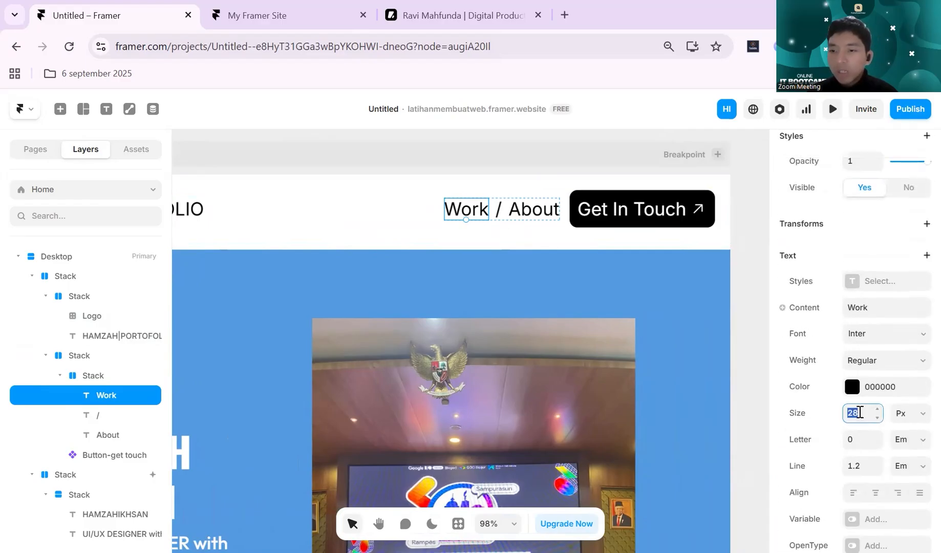
pyautogui.write('20')
pyautogui.press('Return')
pyautogui.click(860, 413)
pyautogui.write('24')
pyautogui.press('Return')
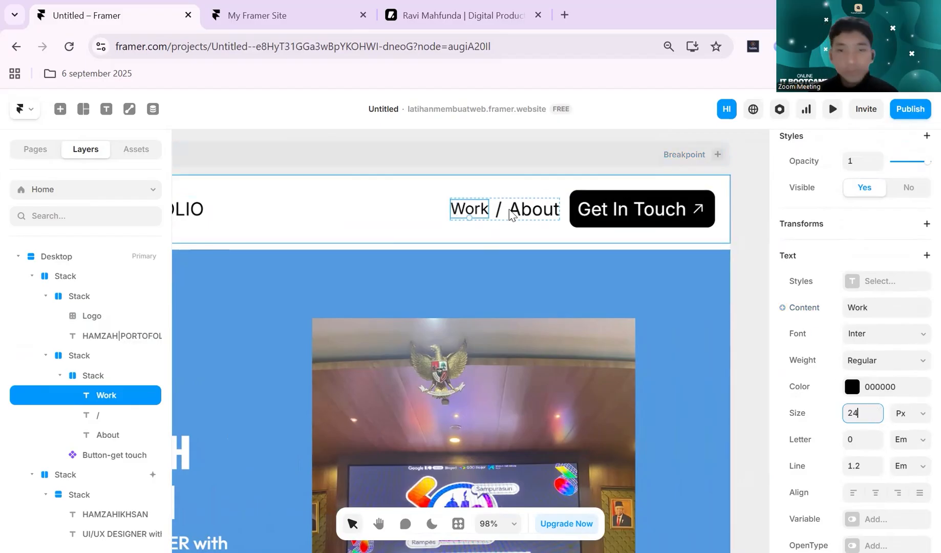
# - Undo the last text size change made to the Work link
pyautogui.click(528, 218)
pyautogui.click(527, 218)
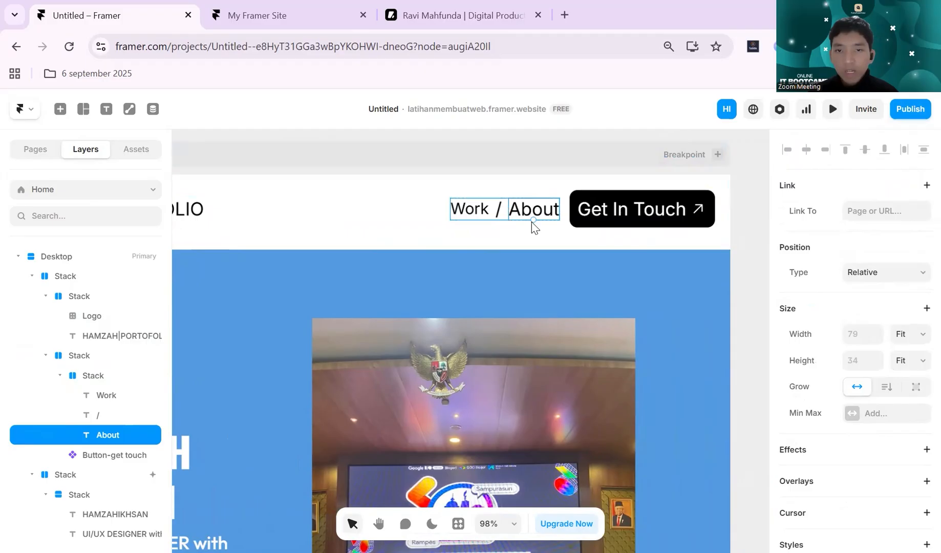
pyautogui.click(497, 217)
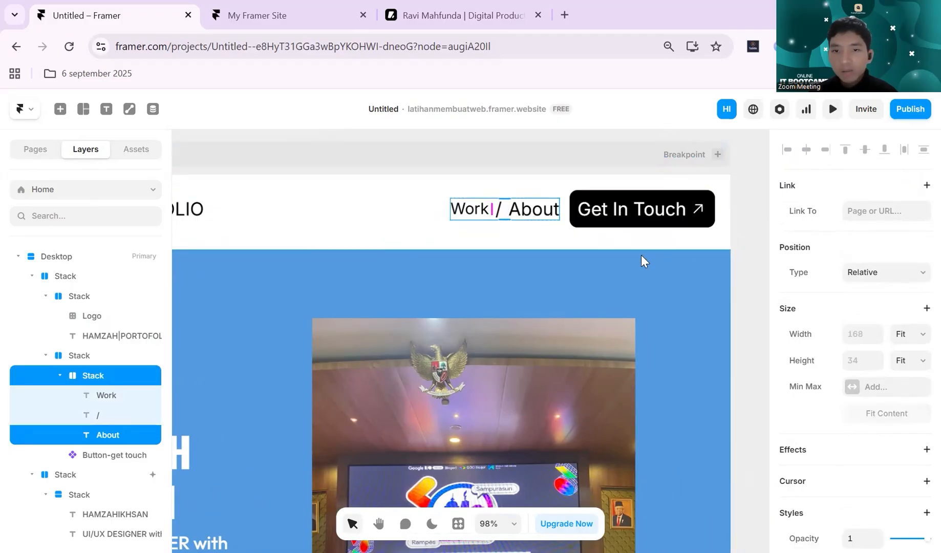
pyautogui.hotkey('ctrl', 'z')
# - Set the text size of the About link in the navigation bar to 24 px
pyautogui.click(547, 210)
pyautogui.scroll(-10, 806, 362)
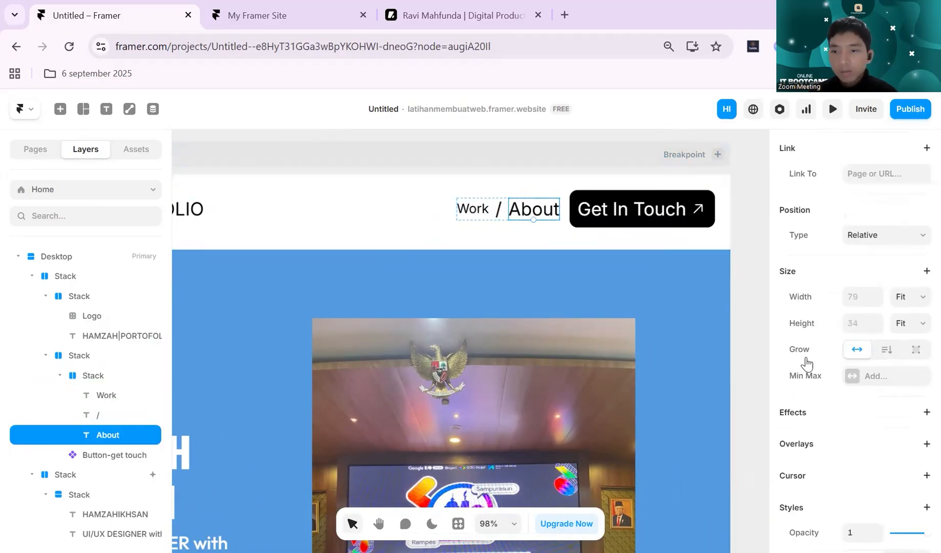
pyautogui.scroll(3, 844, 350)
pyautogui.click(857, 414)
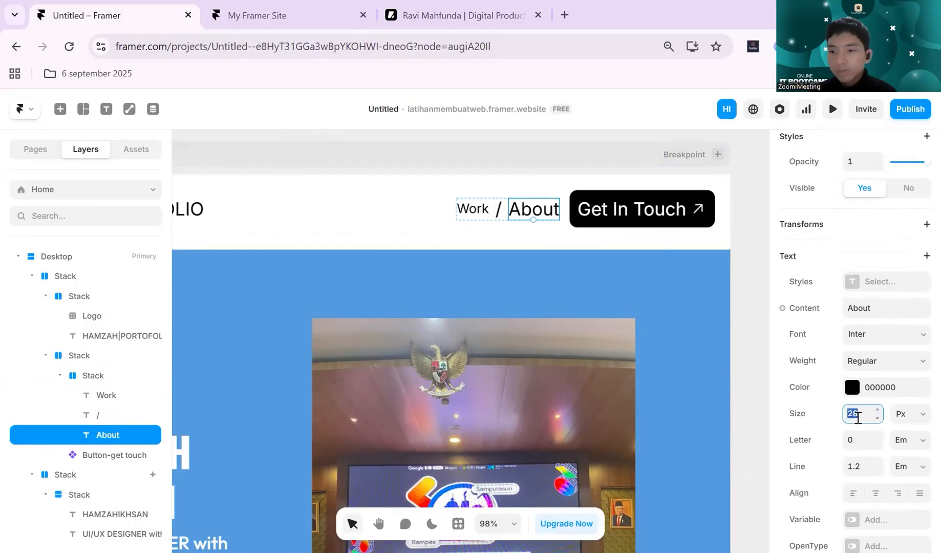
pyautogui.write('24')
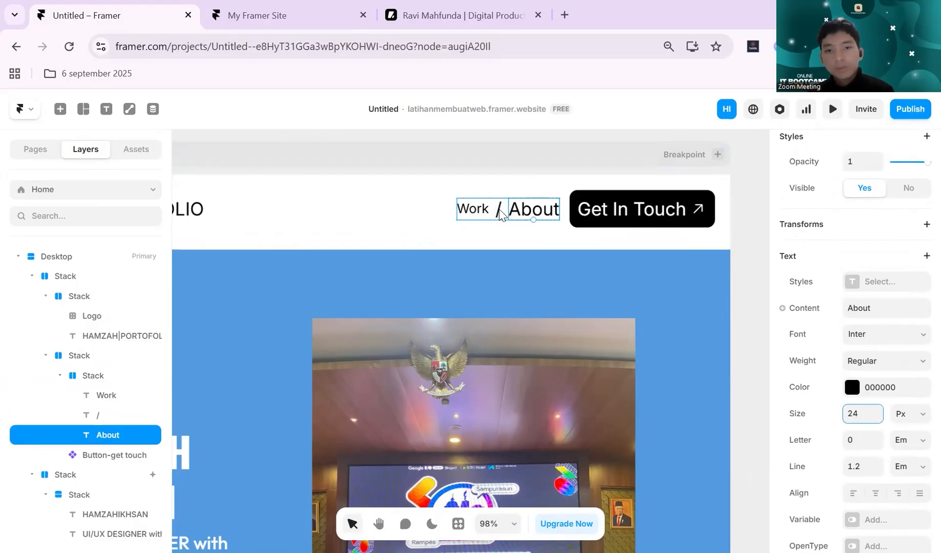
# - Set the text size of the slash separator between Work and About to 24 px
pyautogui.click(501, 215)
pyautogui.scroll(-8, 882, 389)
pyautogui.scroll(2, 878, 390)
pyautogui.click(857, 452)
pyautogui.write('24')
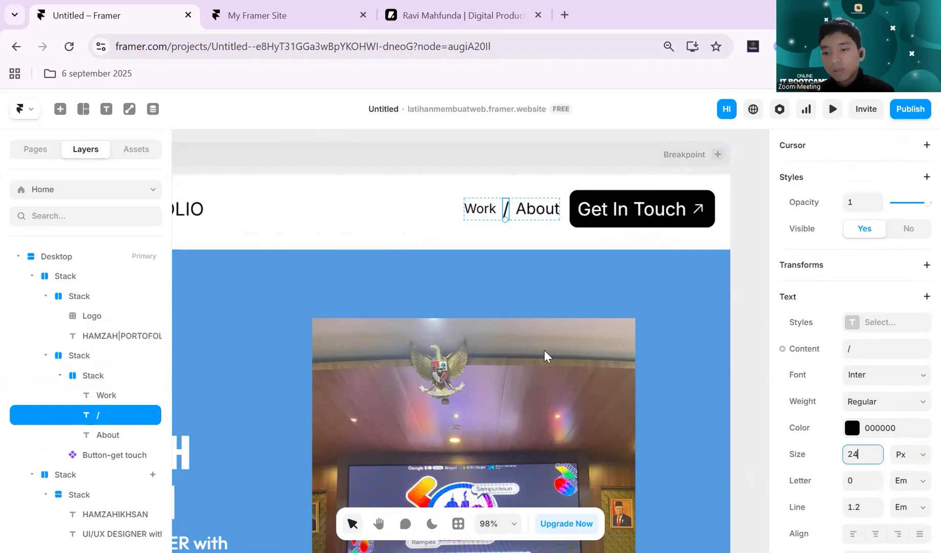
# - Set the text size of the Work link in the navigation bar to 24 px
pyautogui.click(481, 209)
pyautogui.scroll(-5, 860, 390)
pyautogui.scroll(5, 853, 412)
pyautogui.click(852, 414)
pyautogui.write('24')
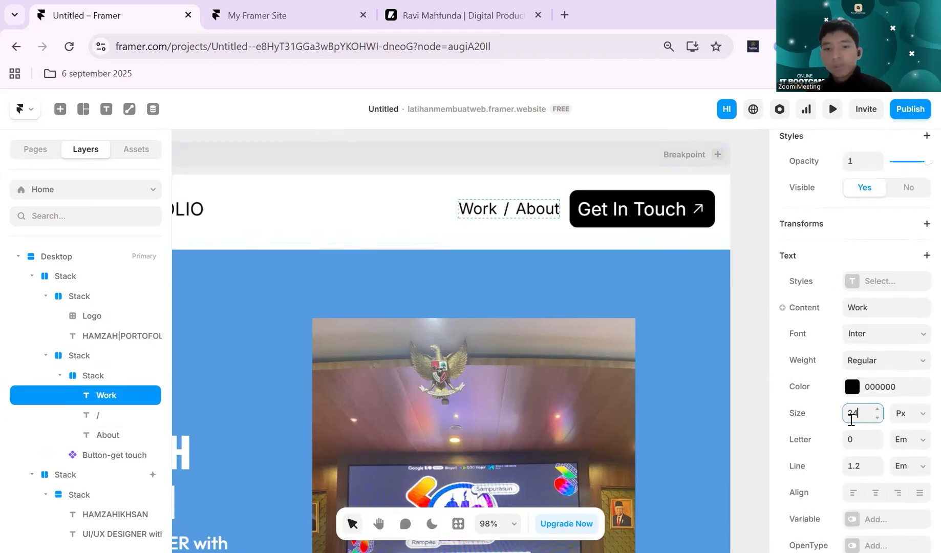
# - Set the font weight of the Work, slash and About texts together to Medium
pyautogui.scroll(10, 521, 199)
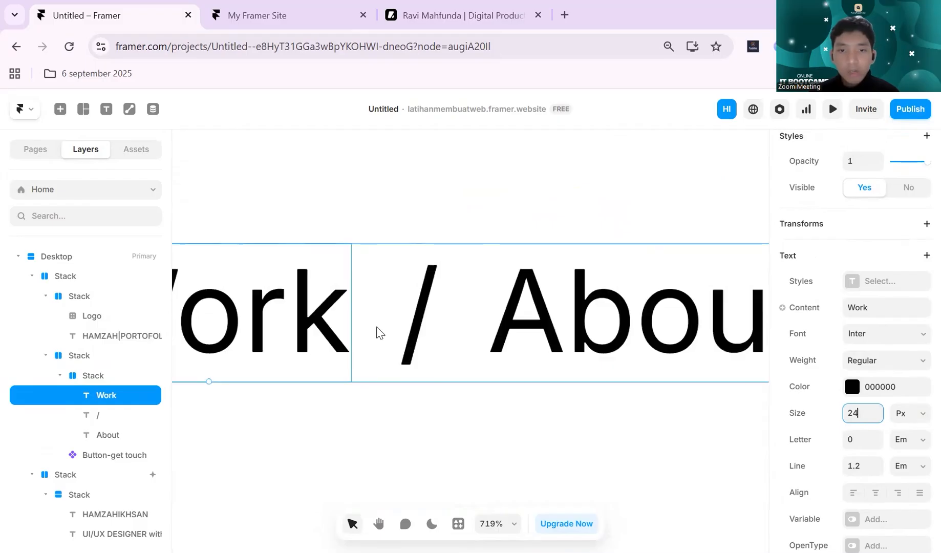
pyautogui.keyDown('shift'); pyautogui.click(407, 328); pyautogui.keyUp('shift')
pyautogui.keyDown('shift'); pyautogui.click(579, 317); pyautogui.keyUp('shift')
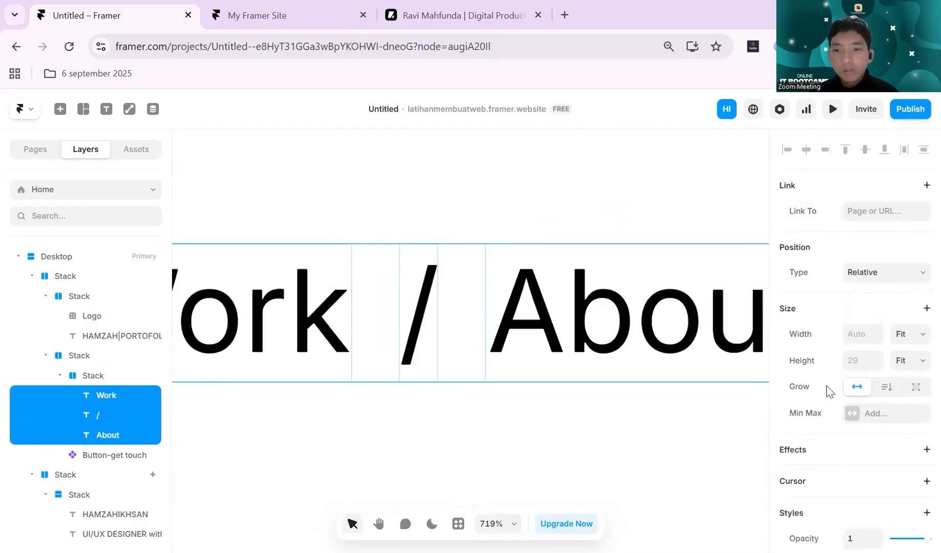
pyautogui.scroll(-5, 861, 379)
pyautogui.scroll(-2, 865, 380)
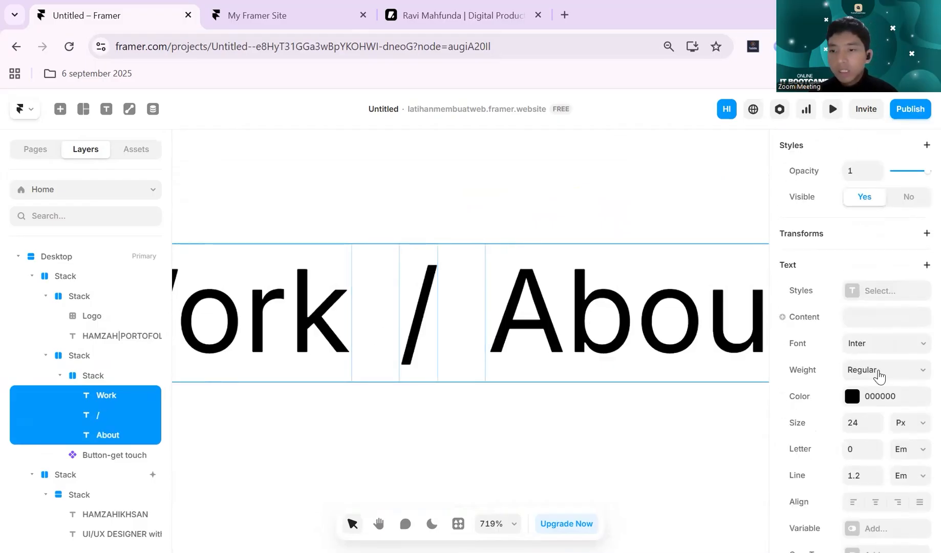
pyautogui.click(881, 369)
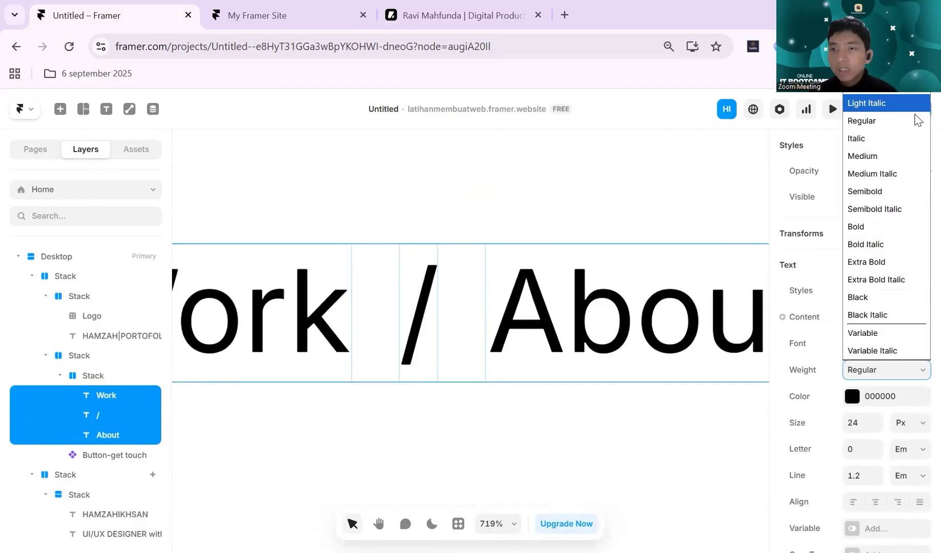
pyautogui.click(901, 156)
# - Open the navigation bar's Get In Touch button component for editing
pyautogui.scroll(-5, 606, 253)
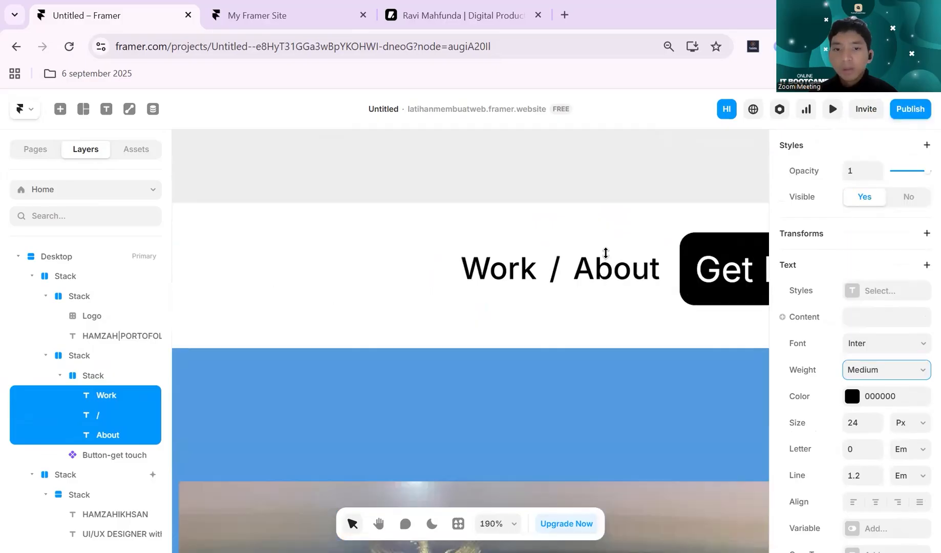
pyautogui.scroll(-4, 606, 253)
pyautogui.hscroll(2, 578, 277)
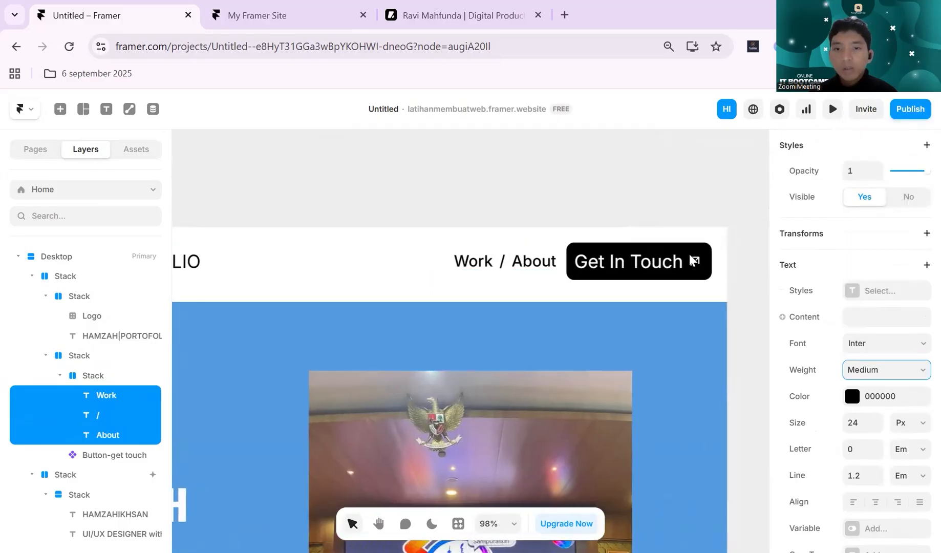
pyautogui.click(613, 268)
pyautogui.doubleClick(614, 268)
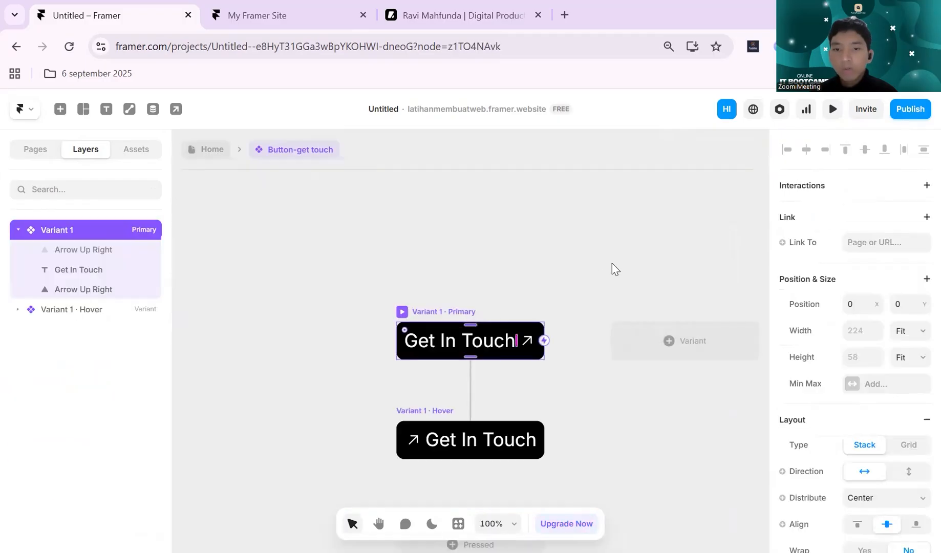
pyautogui.scroll(-1, 592, 335)
pyautogui.scroll(-1, 589, 339)
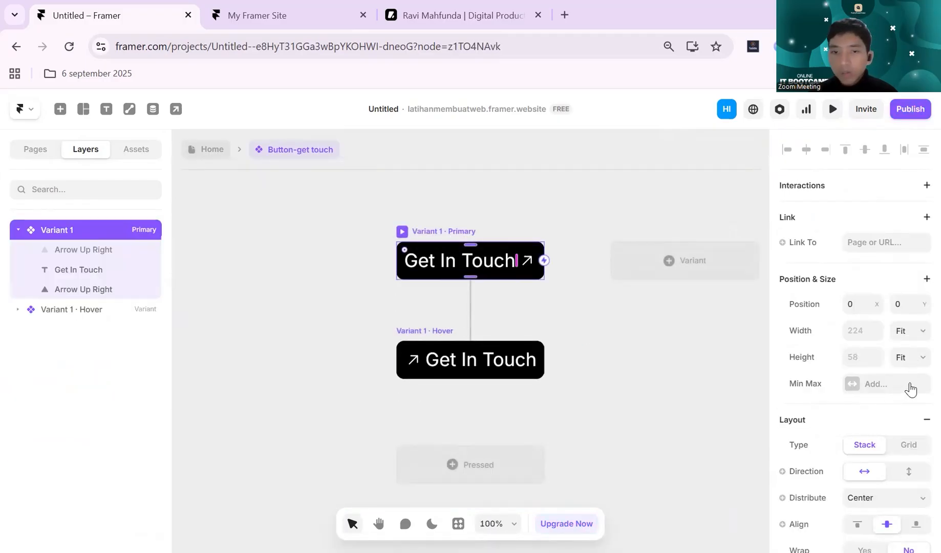
# - Set the text size of the Get In Touch label in the primary variant to 24 px
pyautogui.click(460, 264)
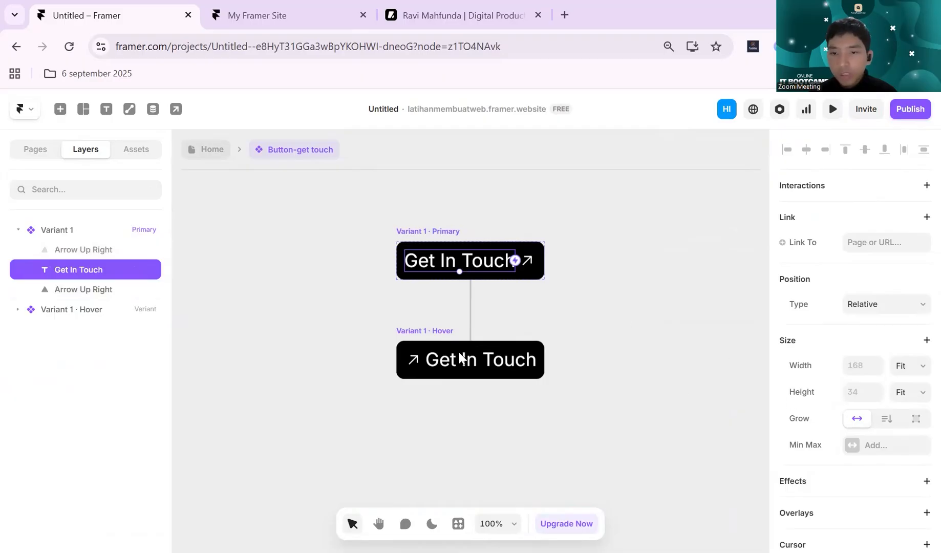
pyautogui.scroll(-8, 882, 367)
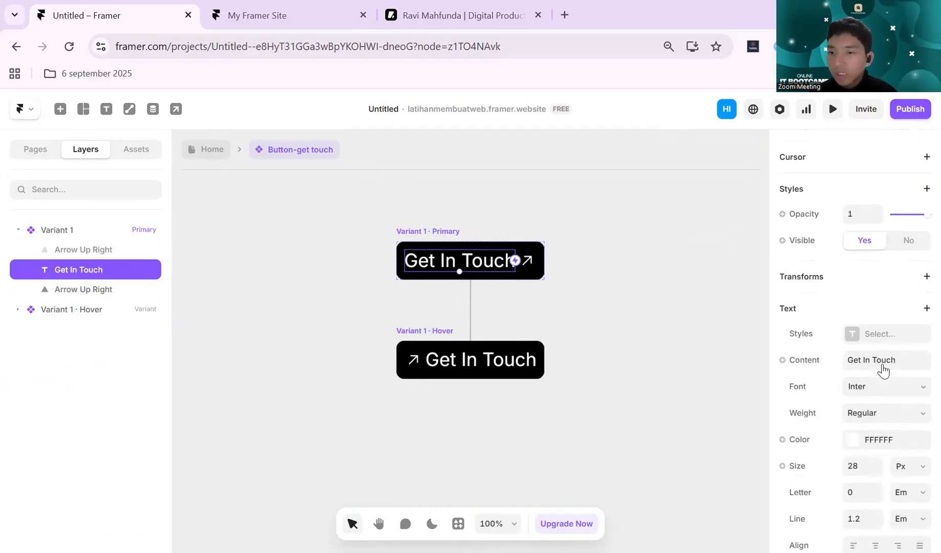
pyautogui.scroll(-3, 883, 368)
pyautogui.scroll(2, 883, 368)
pyautogui.scroll(-2, 882, 368)
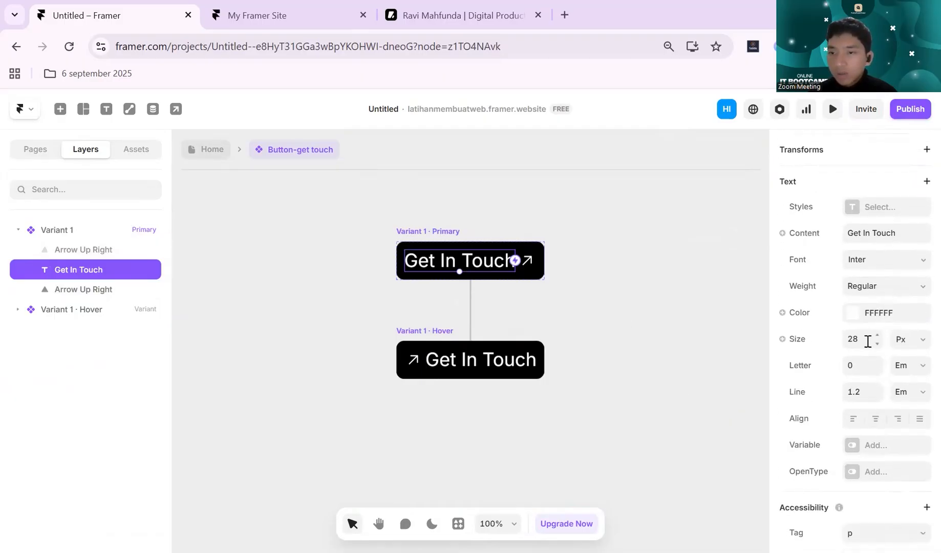
pyautogui.click(868, 341)
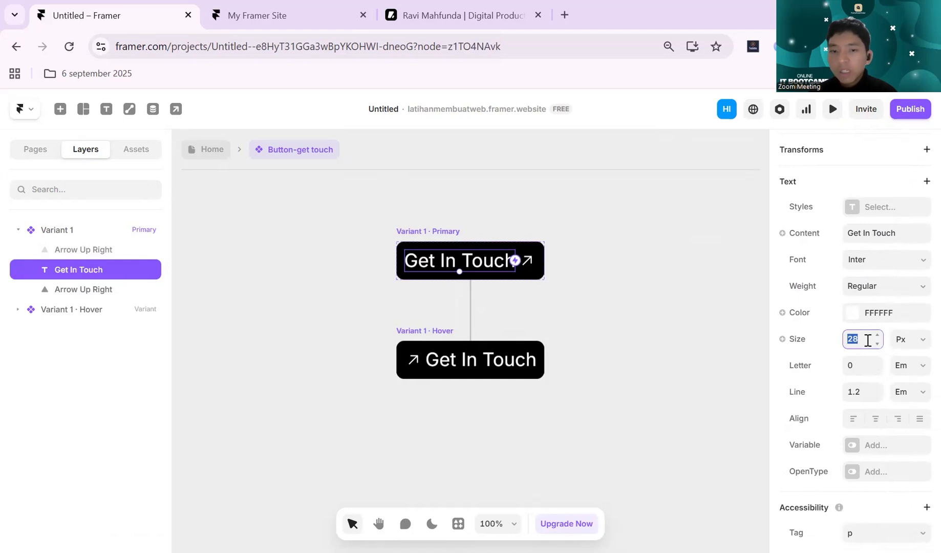
pyautogui.write('24')
pyautogui.press('Return')
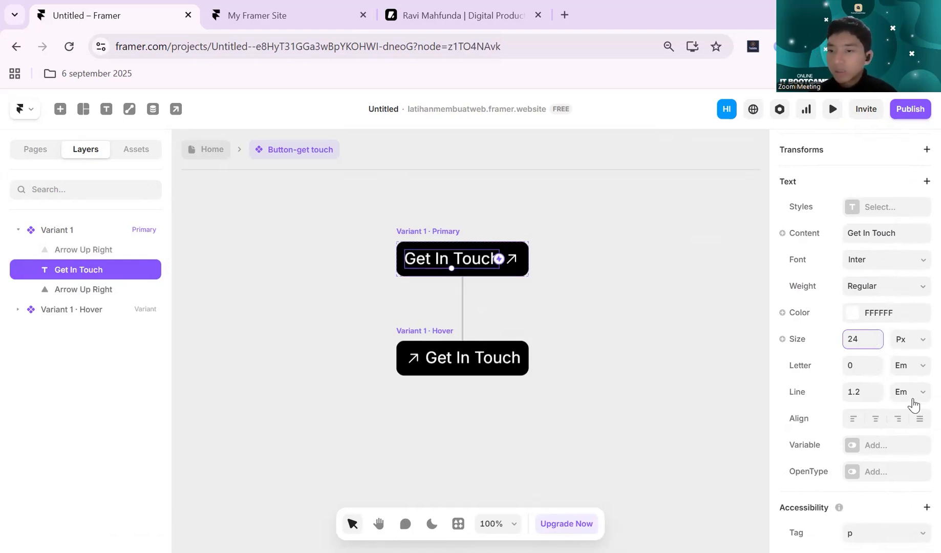
# - Set the font weight of the primary variant's Get In Touch label to Semibold
pyautogui.scroll(2, 911, 405)
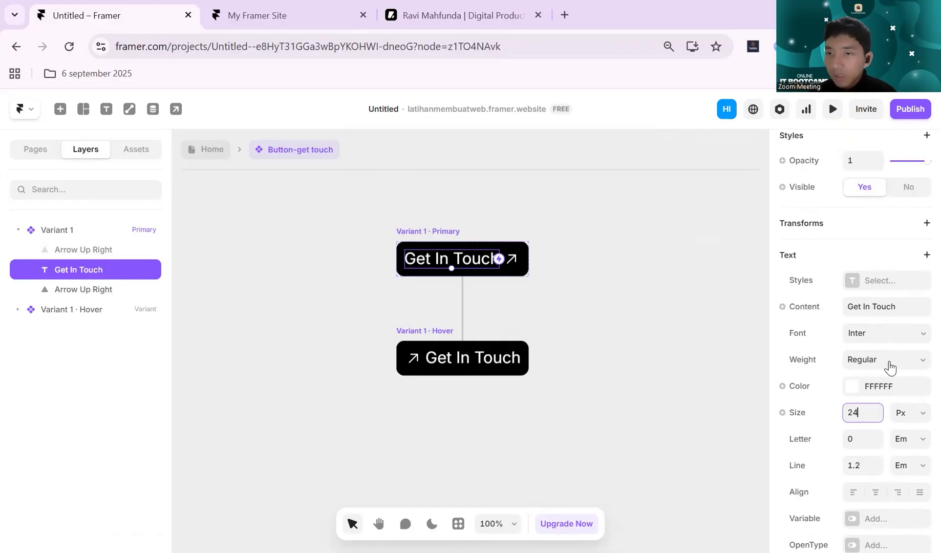
pyautogui.click(890, 363)
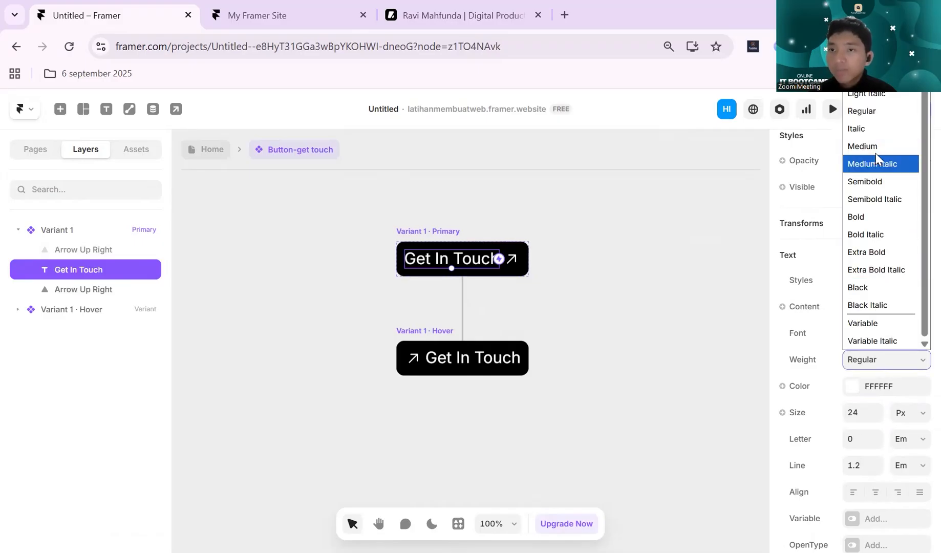
pyautogui.click(884, 182)
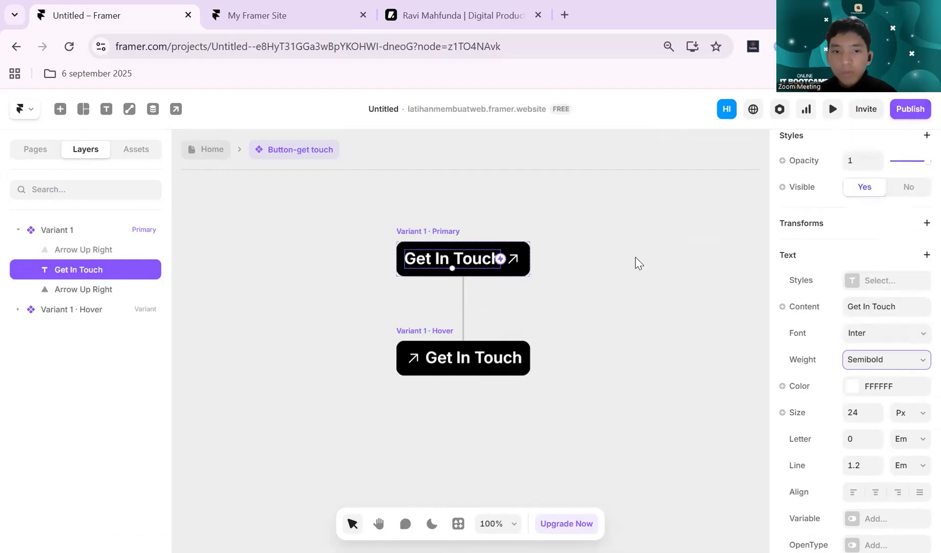
pyautogui.click(639, 262)
# - Preview the button component, and return to the Home page to check the whole navigation bar
pyautogui.click(835, 114)
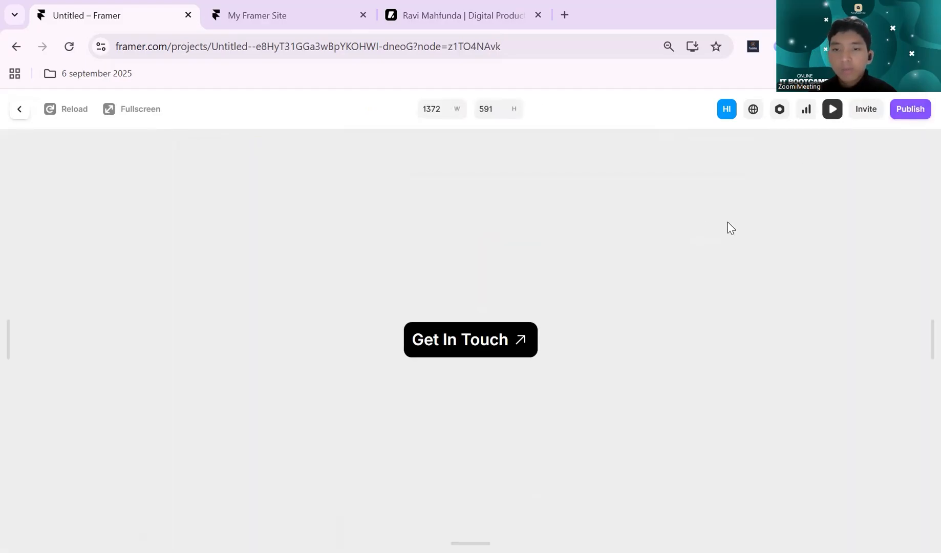
pyautogui.click(832, 109)
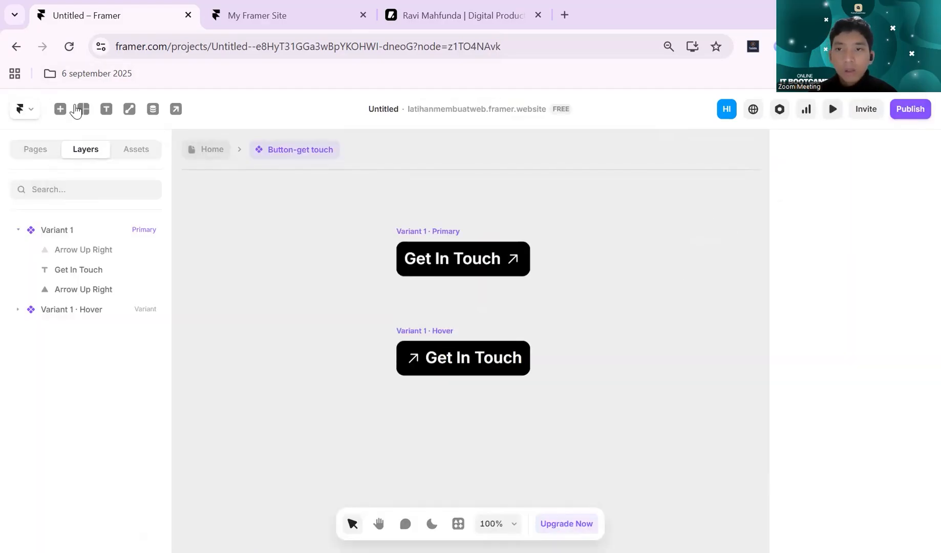
pyautogui.press('Escape')
pyautogui.scroll(-1, 532, 211)
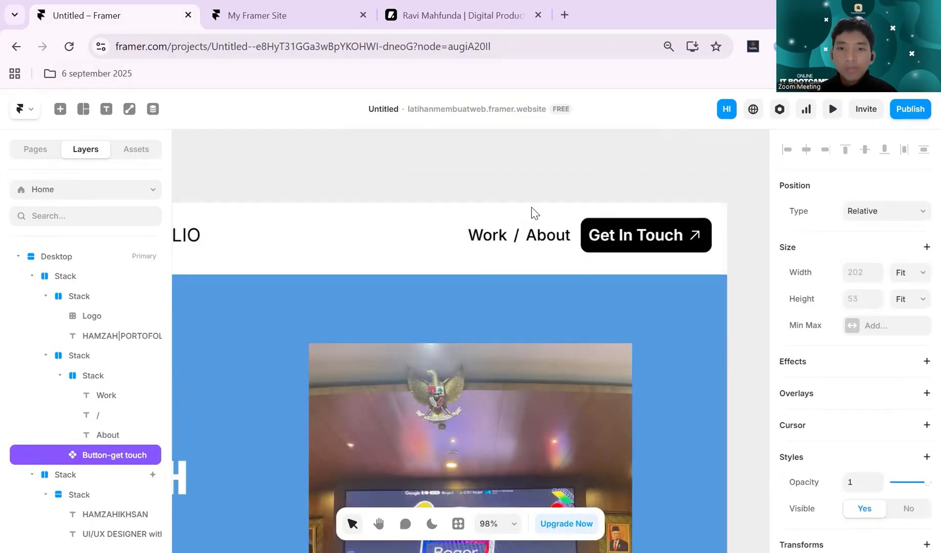
pyautogui.click(558, 172)
pyautogui.scroll(-5, 559, 172)
pyautogui.scroll(3, 559, 173)
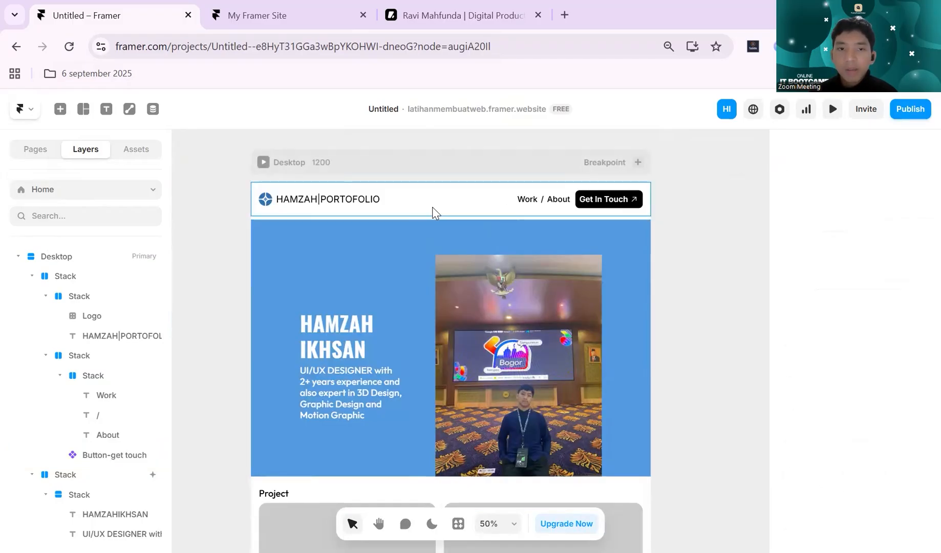
# - Set the font weight of the navigation bar's portfolio title to Bold Italic
pyautogui.click(352, 200)
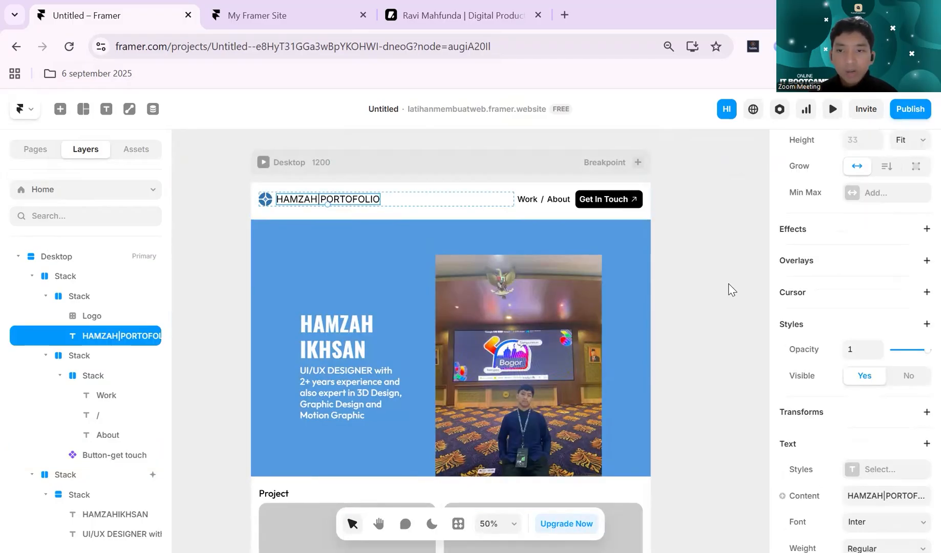
pyautogui.scroll(-2, 886, 196)
pyautogui.scroll(-4, 894, 215)
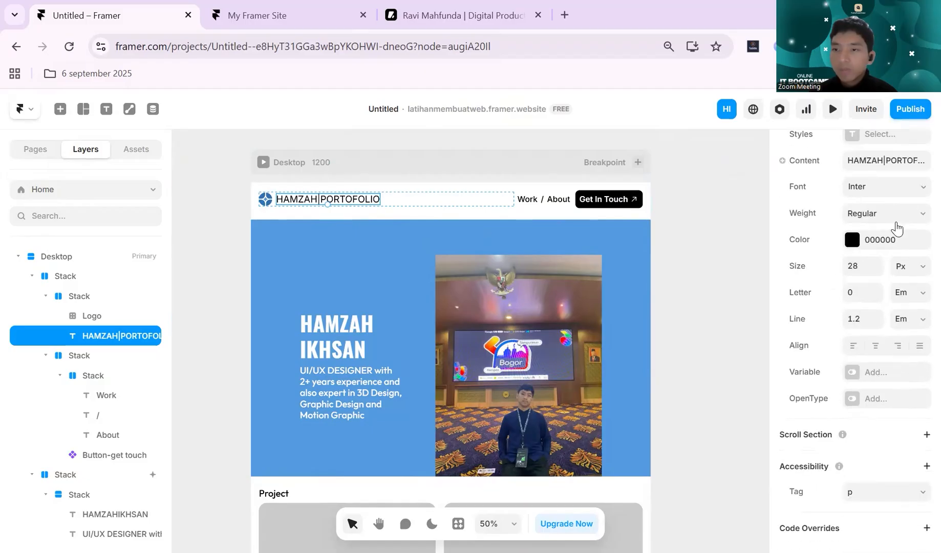
pyautogui.click(899, 222)
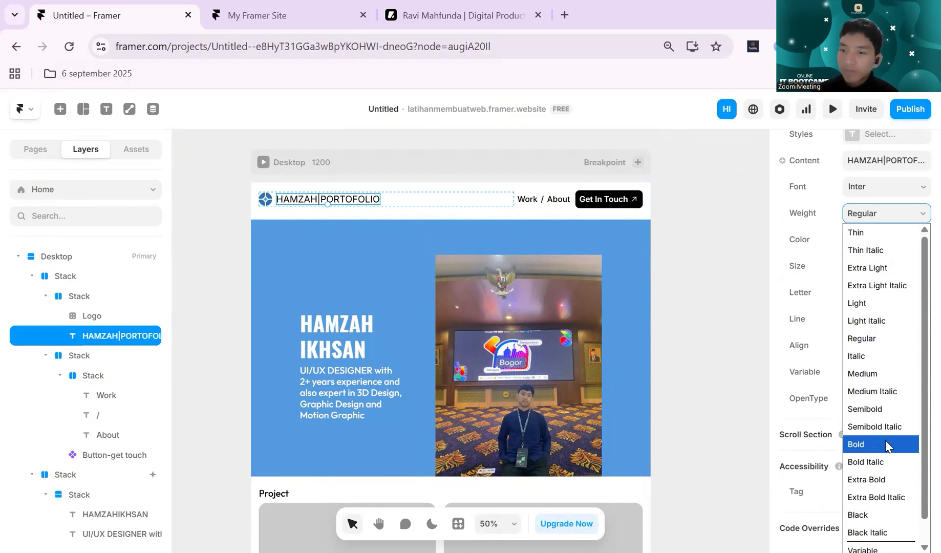
pyautogui.click(884, 466)
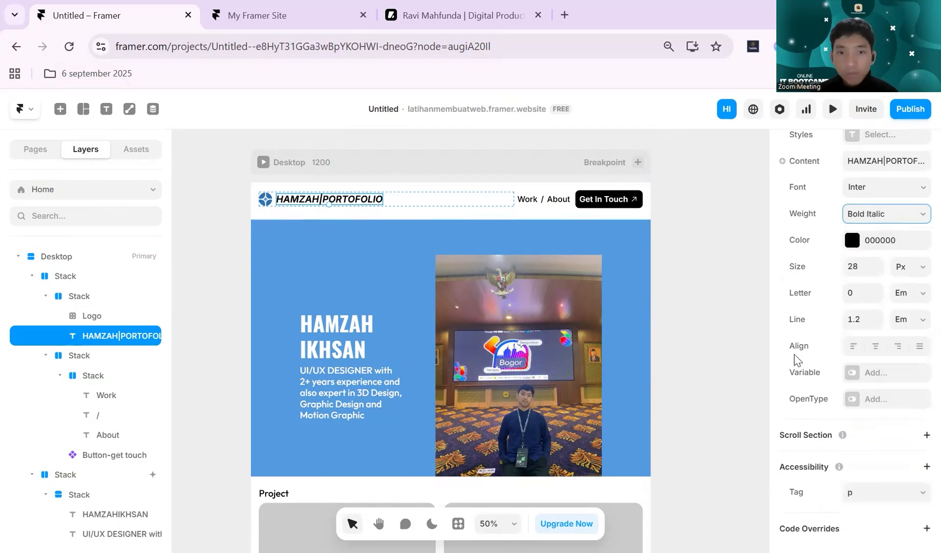
# - Change the portfolio title's font weight to Bold
pyautogui.scroll(3, 868, 323)
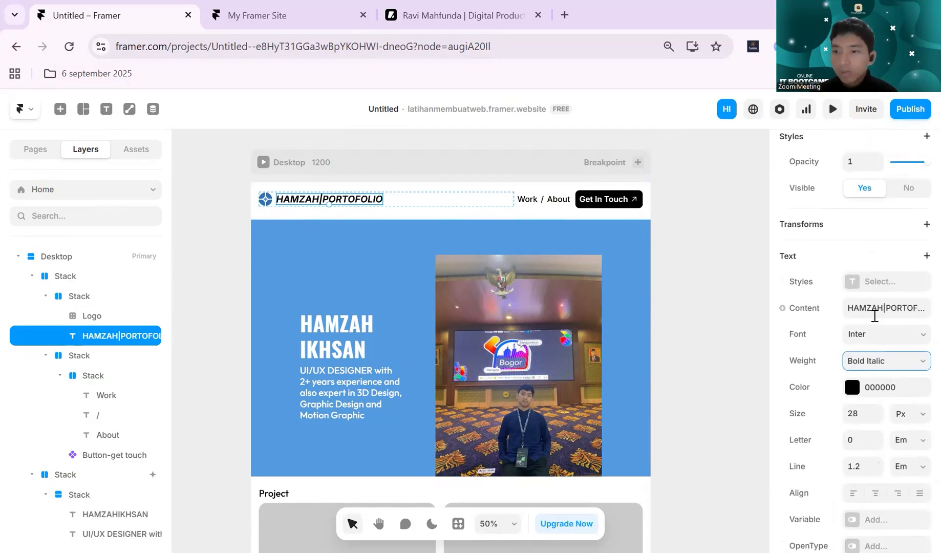
pyautogui.click(876, 335)
pyautogui.click(876, 335)
pyautogui.click(886, 365)
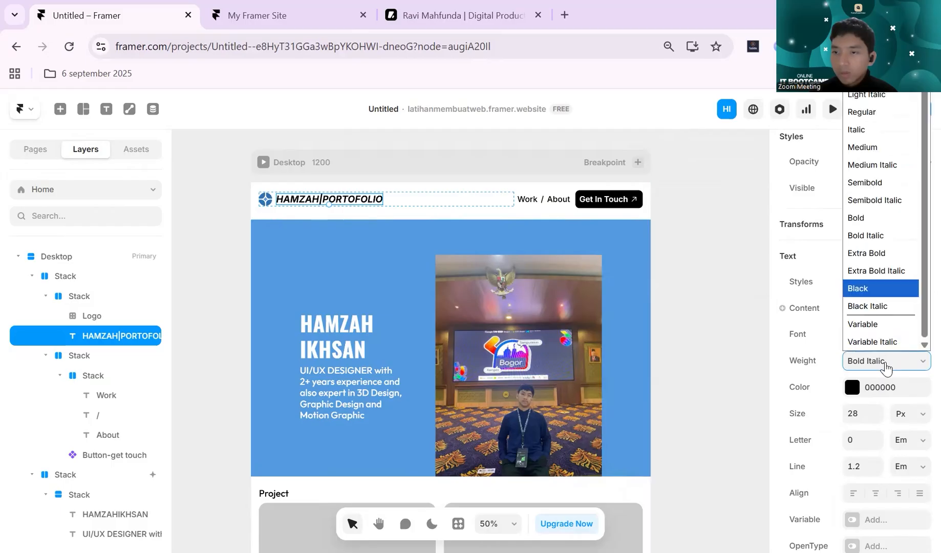
pyautogui.click(899, 229)
# - Change the portfolio title's font to Oswald
pyautogui.scroll(-1, 885, 300)
pyautogui.click(896, 262)
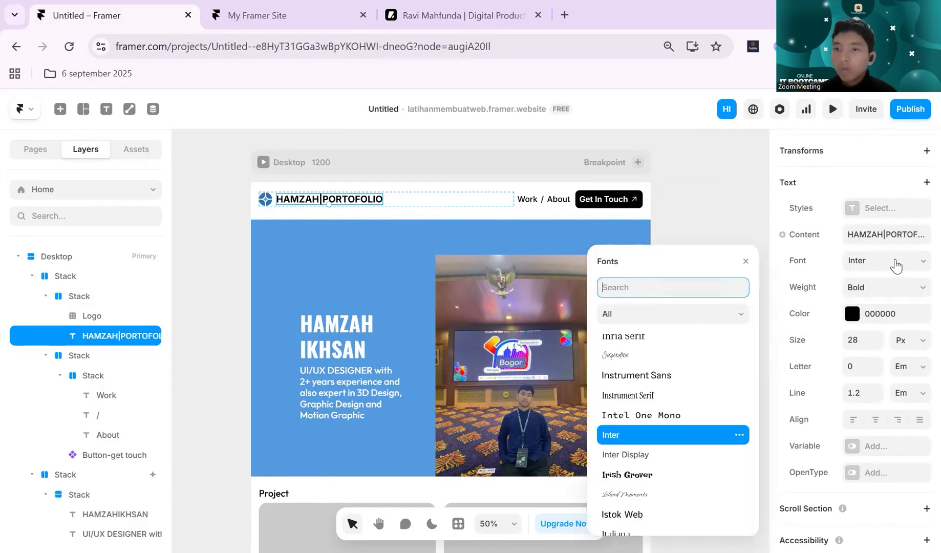
pyautogui.write('osw')
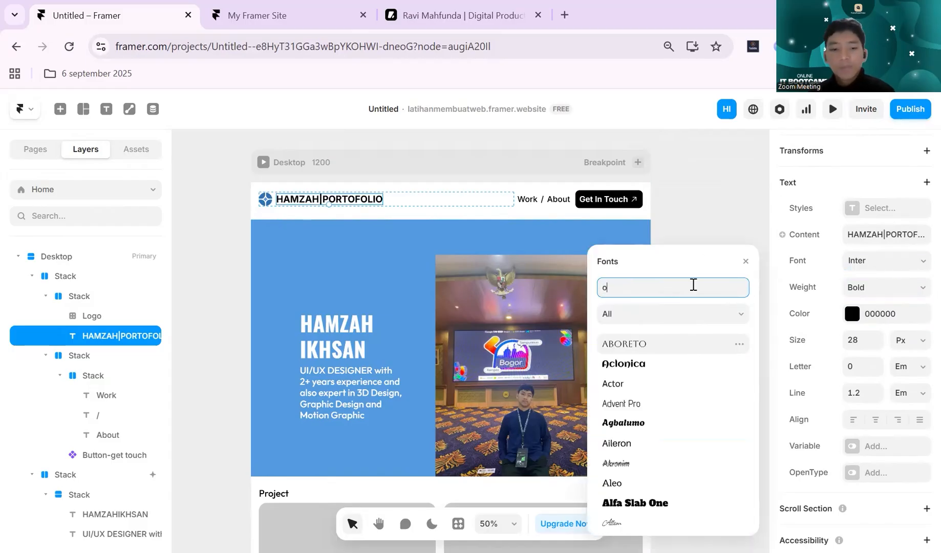
pyautogui.click(684, 346)
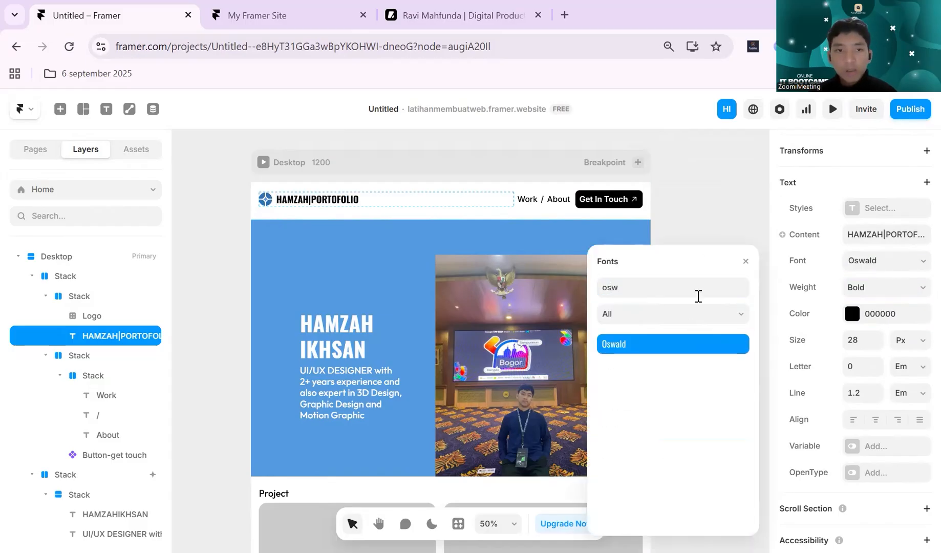
# - Try the Dancing Script font on the portfolio title, and set the font back to Oswald
pyautogui.doubleClick(717, 297)
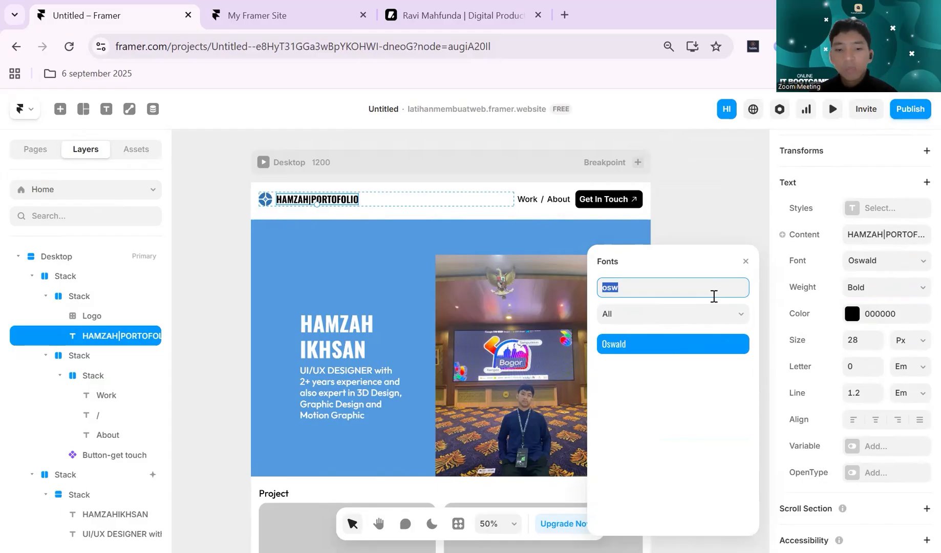
pyautogui.write('dan')
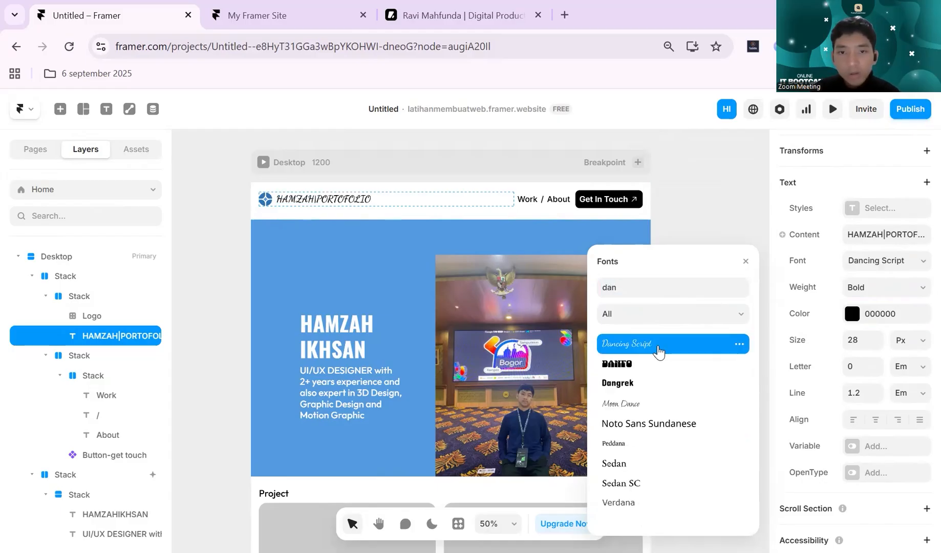
pyautogui.click(672, 291)
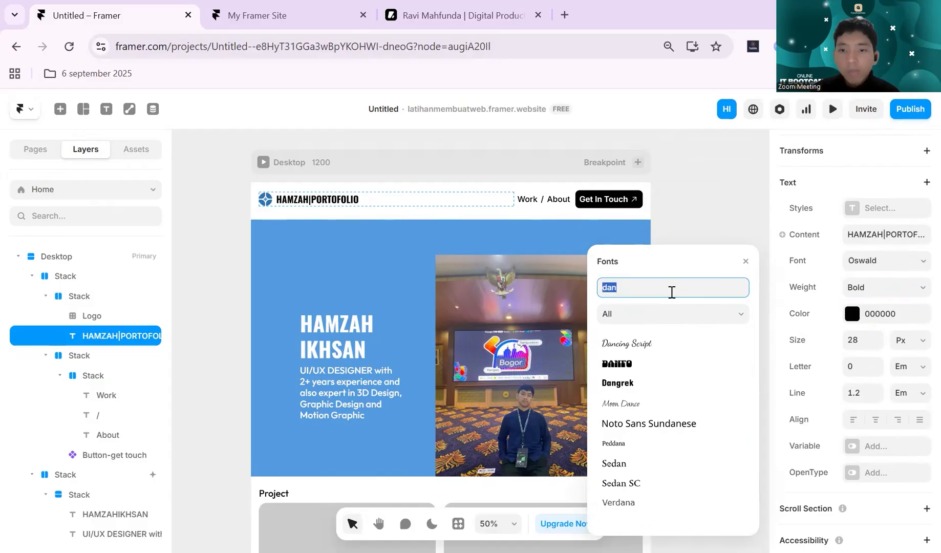
pyautogui.write('osw')
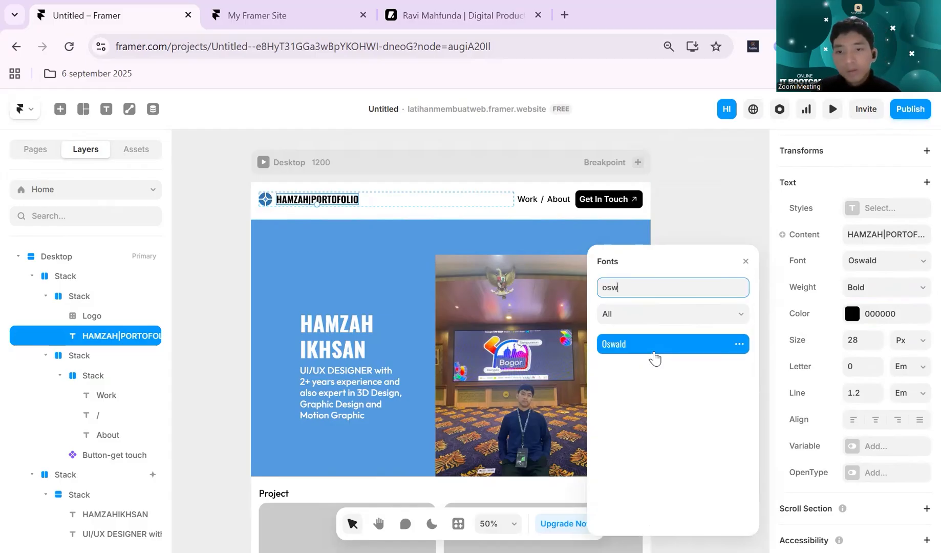
pyautogui.click(653, 351)
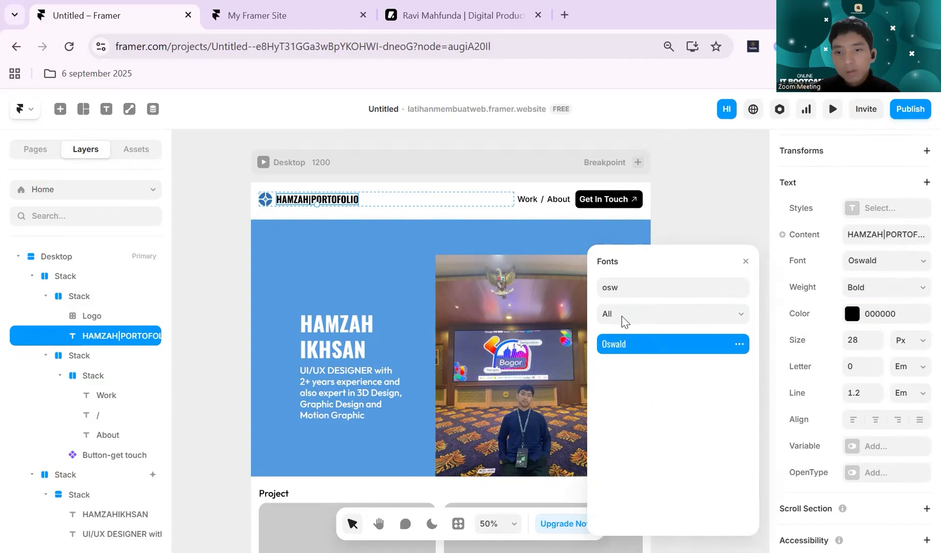
pyautogui.click(668, 185)
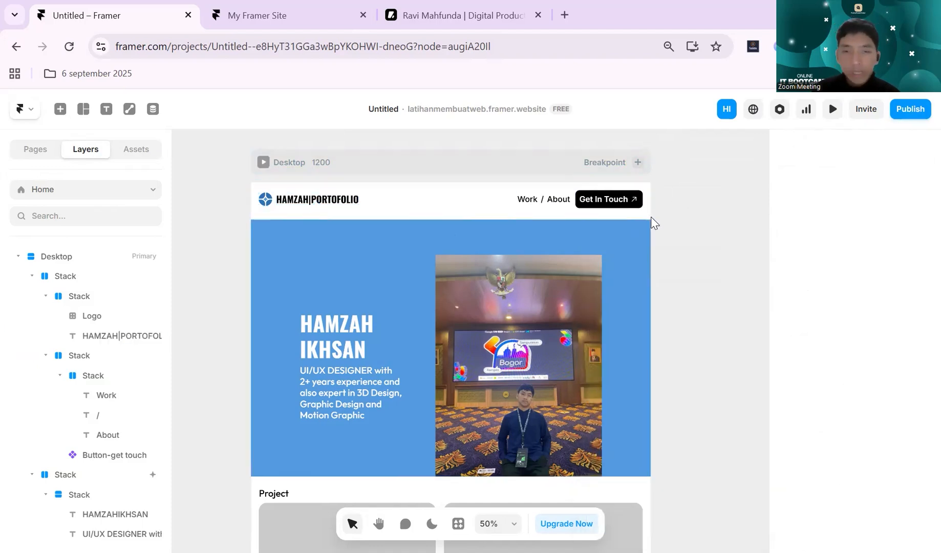
# - Preview the page and check how the navigation bar looks over the hero section while scrolling
pyautogui.click(481, 209)
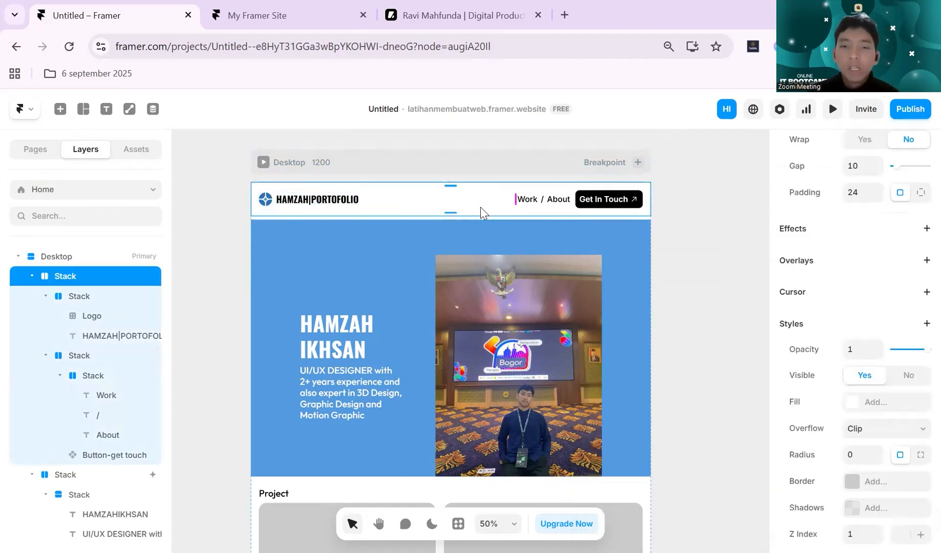
pyautogui.scroll(-3, 859, 282)
pyautogui.scroll(-1, 861, 281)
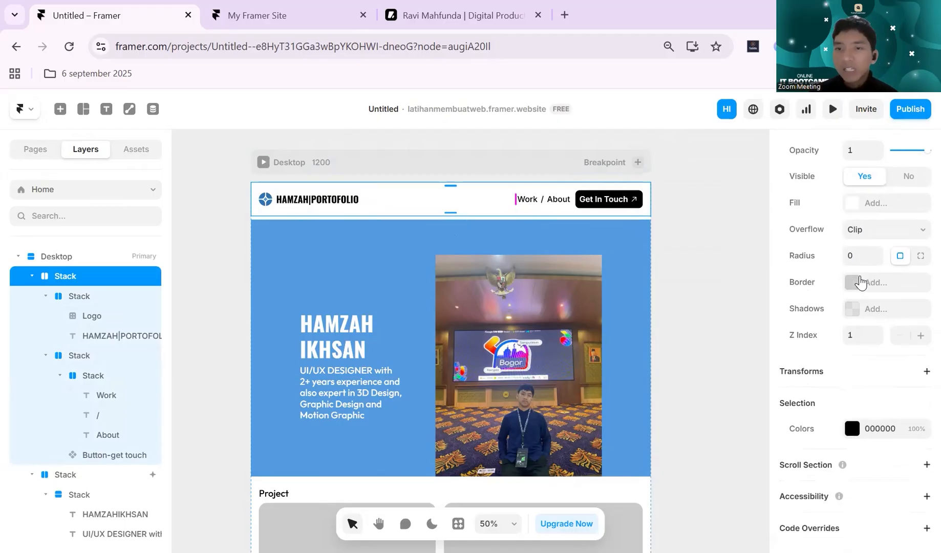
pyautogui.scroll(5, 858, 279)
pyautogui.click(832, 113)
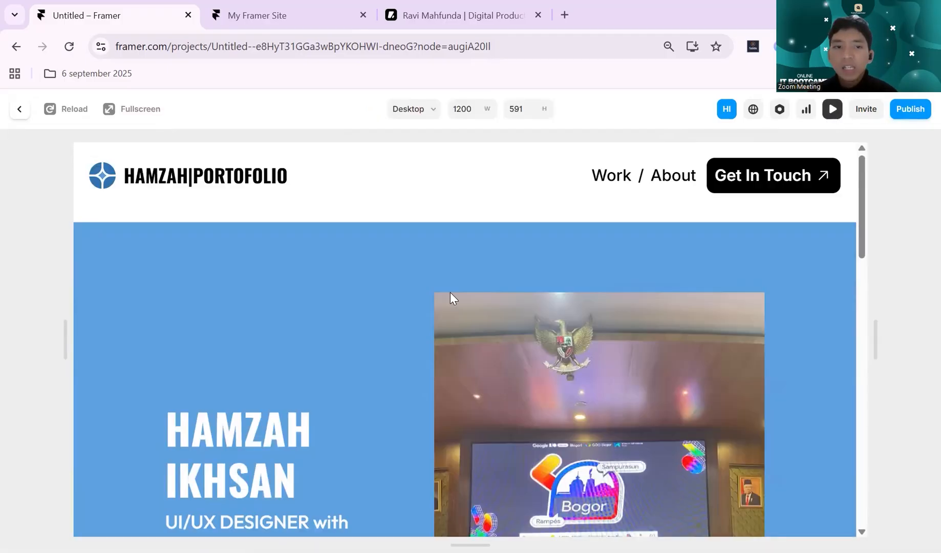
pyautogui.scroll(-2, 319, 255)
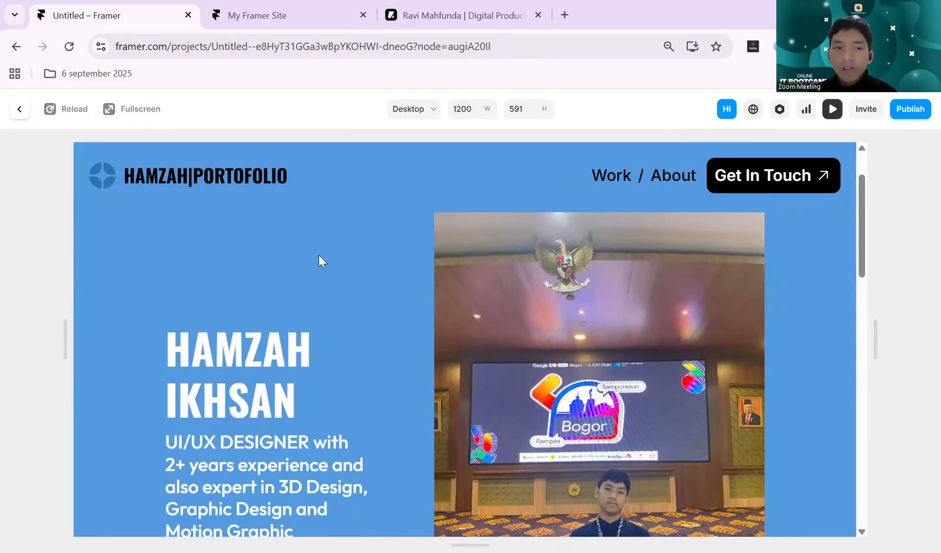
pyautogui.click(833, 111)
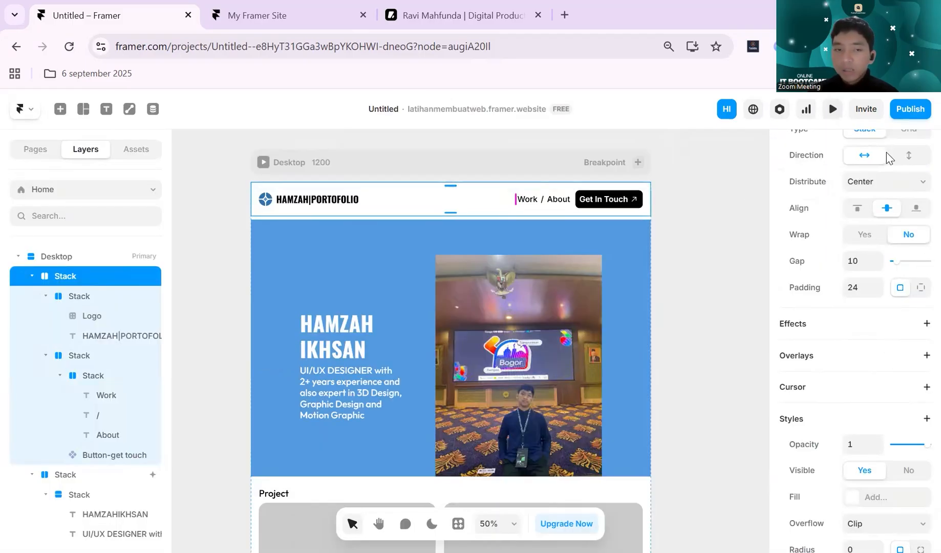
# - Add a solid white FFFFFF fill to the navigation bar stack
pyautogui.scroll(-2, 889, 358)
pyautogui.scroll(-2, 885, 398)
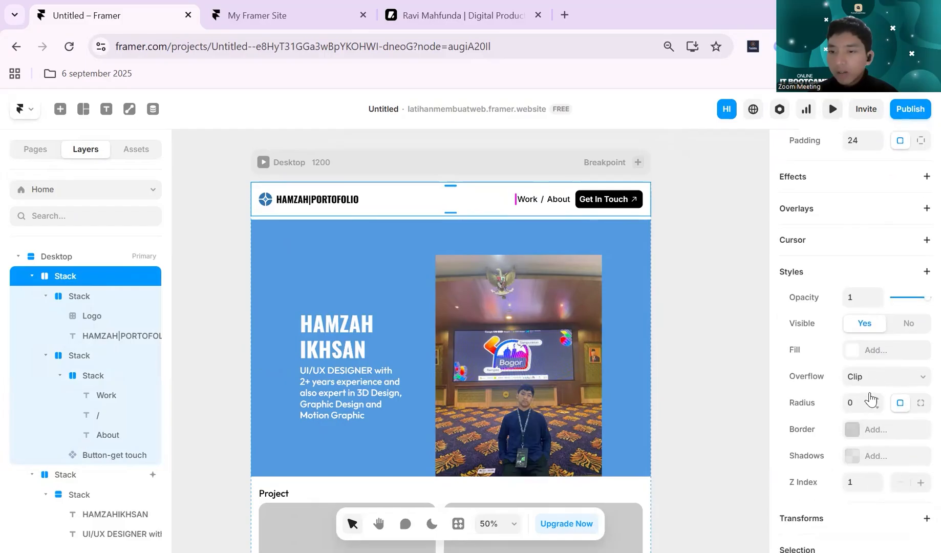
pyautogui.click(853, 353)
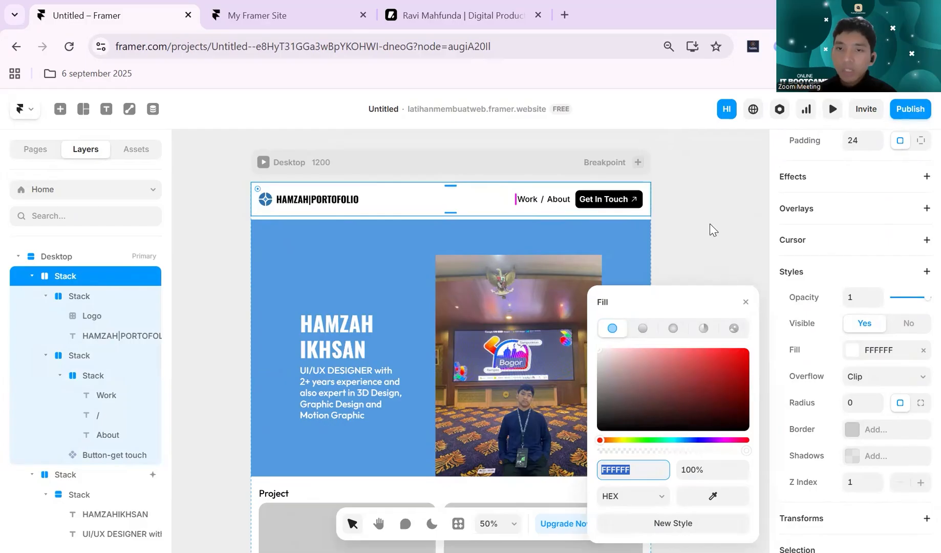
pyautogui.click(714, 230)
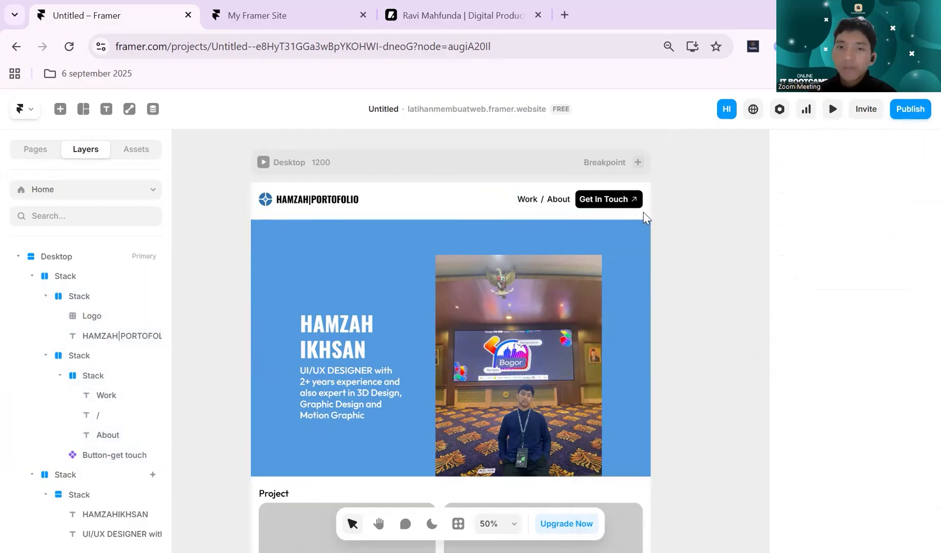
# - Preview the page and scroll through it to check the filled navigation bar over the content
pyautogui.click(833, 109)
pyautogui.scroll(-2, 598, 267)
pyautogui.scroll(4, 601, 267)
pyautogui.scroll(-5, 602, 267)
pyautogui.scroll(2, 602, 267)
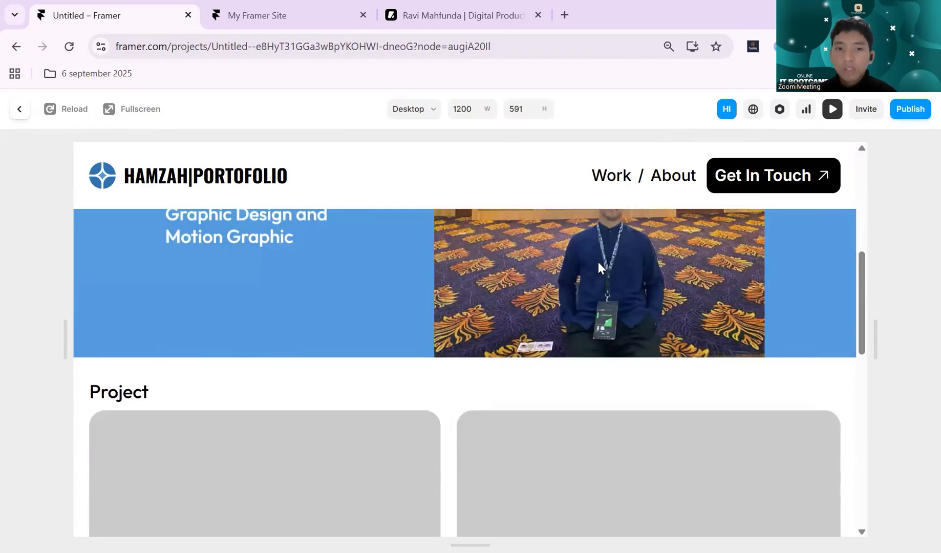
pyautogui.scroll(3, 598, 261)
pyautogui.click(833, 109)
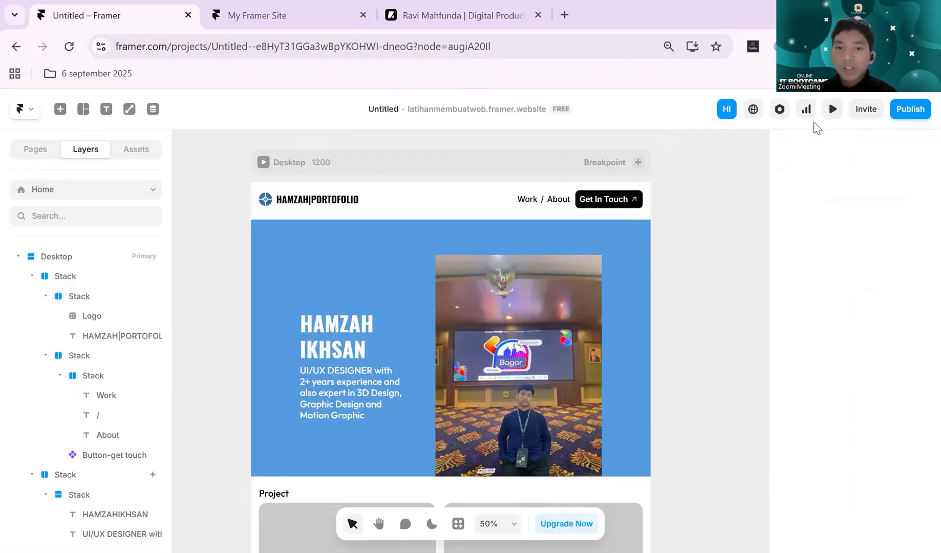
# - Remove the scroll animation effect from the blue hero section stack
pyautogui.click(356, 263)
pyautogui.scroll(-5, 885, 416)
pyautogui.scroll(5, 884, 415)
pyautogui.scroll(-1, 917, 473)
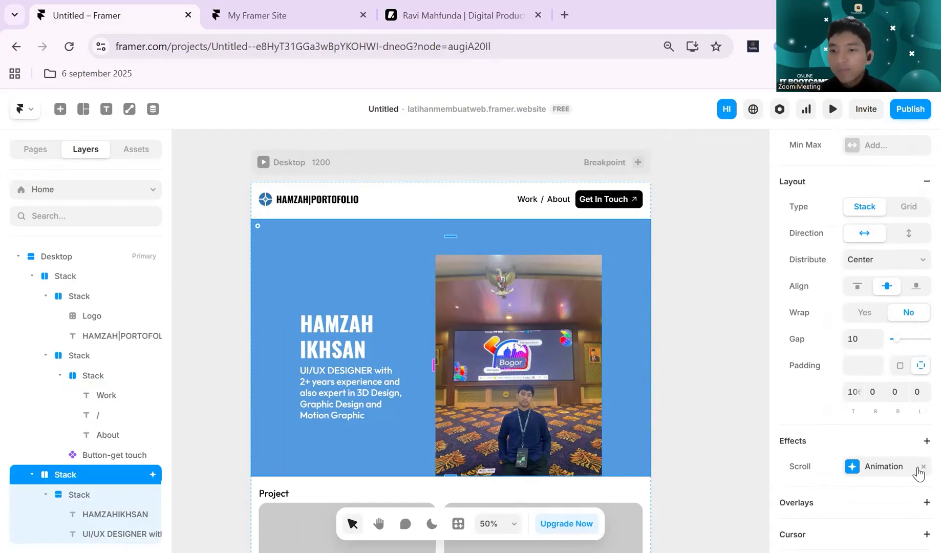
pyautogui.click(922, 468)
pyautogui.click(755, 264)
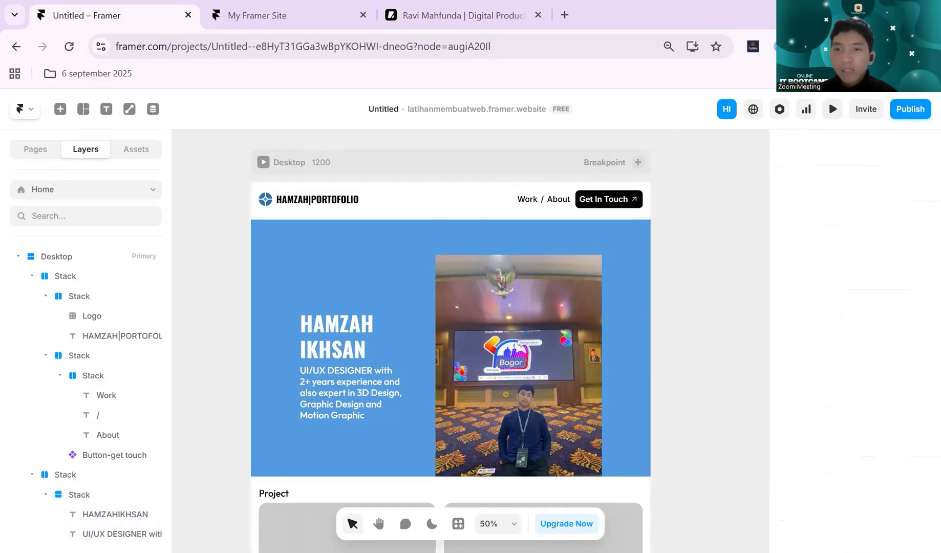
# - Open and close the page preview repeatedly to check how the hero section loads
pyautogui.click(833, 109)
pyautogui.click(833, 114)
pyautogui.click(833, 112)
pyautogui.click(833, 114)
pyautogui.click(833, 113)
pyautogui.click(833, 114)
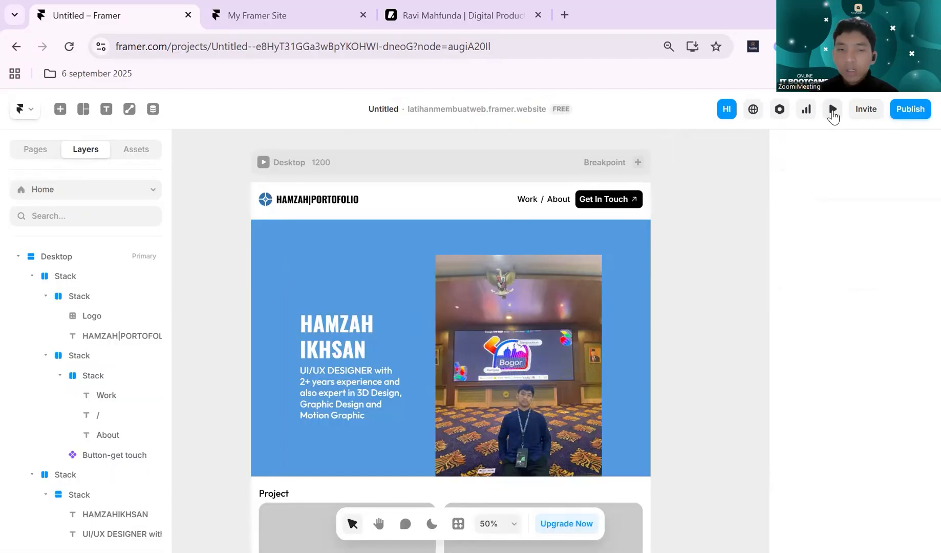
# - Add an Appear effect to the blue hero section stack and preview how the section loads
pyautogui.click(622, 322)
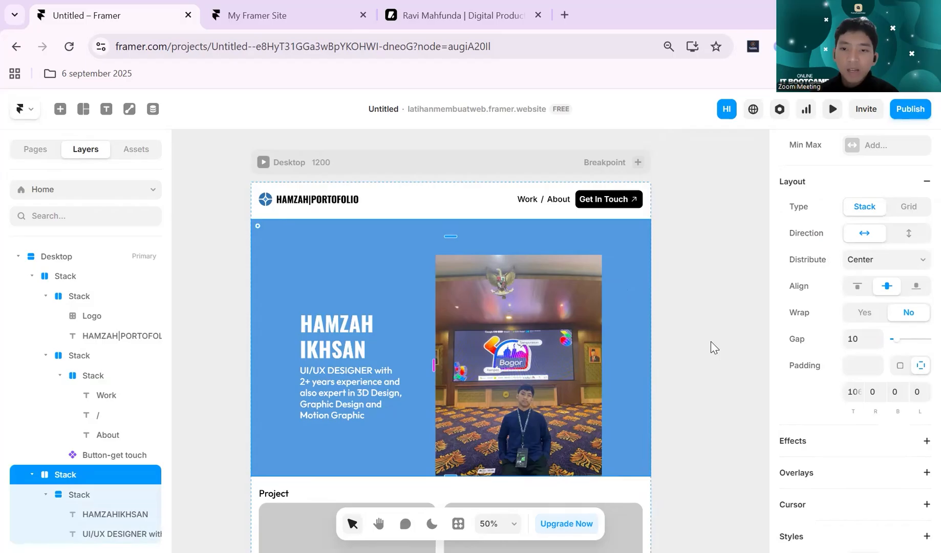
pyautogui.scroll(3, 843, 392)
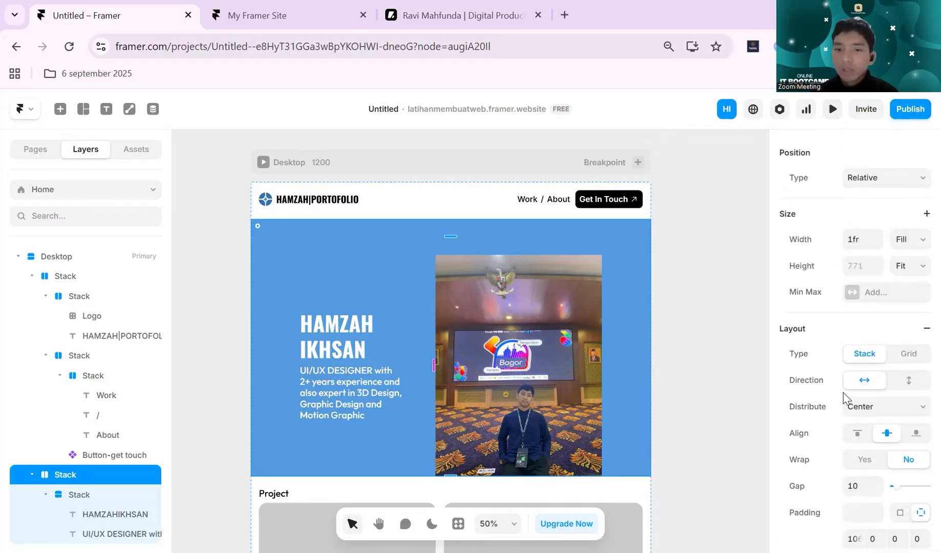
pyautogui.scroll(3, 844, 399)
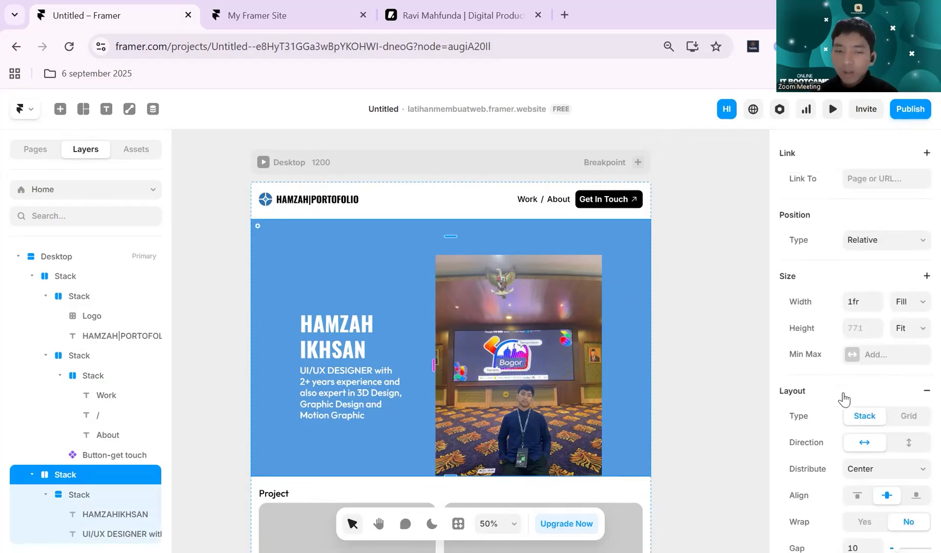
pyautogui.scroll(1, 843, 399)
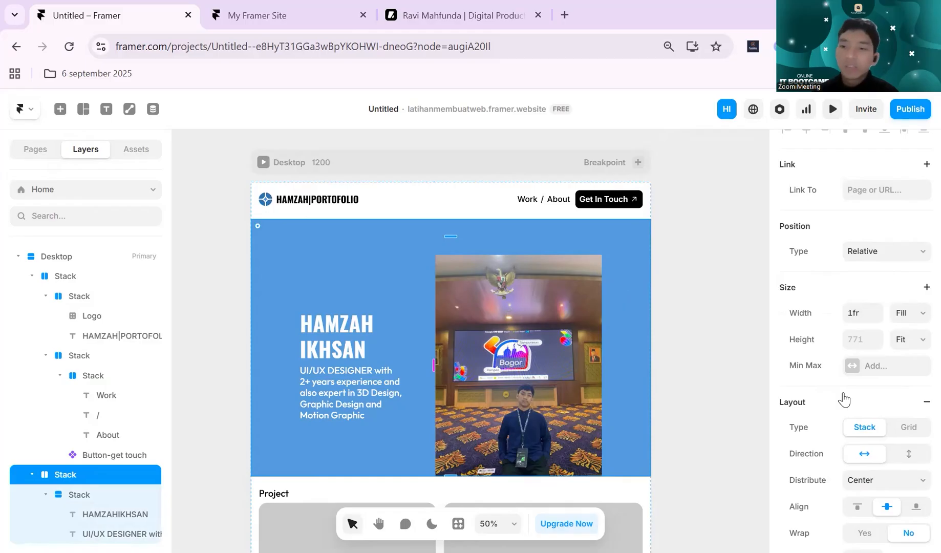
pyautogui.scroll(1, 845, 397)
pyautogui.scroll(-3, 845, 396)
pyautogui.scroll(3, 842, 391)
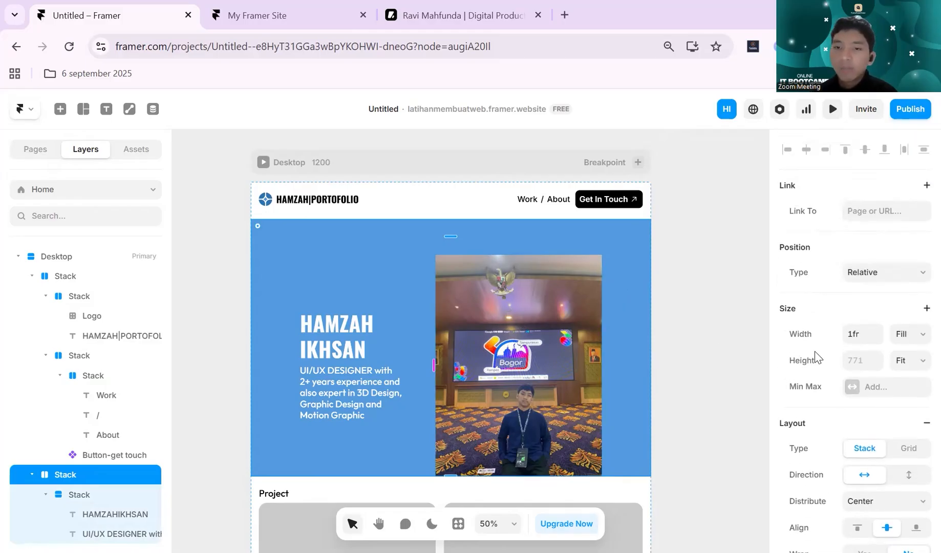
pyautogui.scroll(-6, 817, 381)
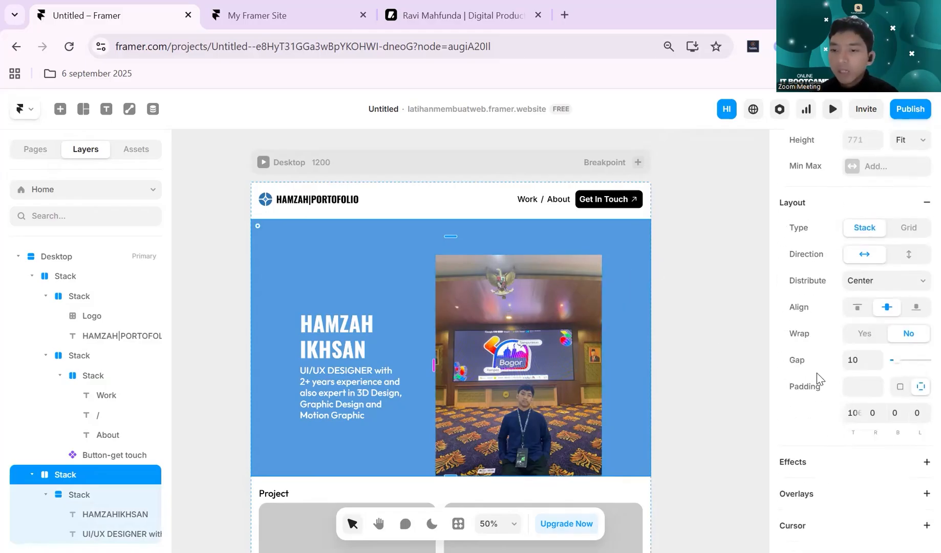
pyautogui.scroll(5, 817, 372)
pyautogui.scroll(-2, 817, 372)
pyautogui.scroll(-2, 816, 372)
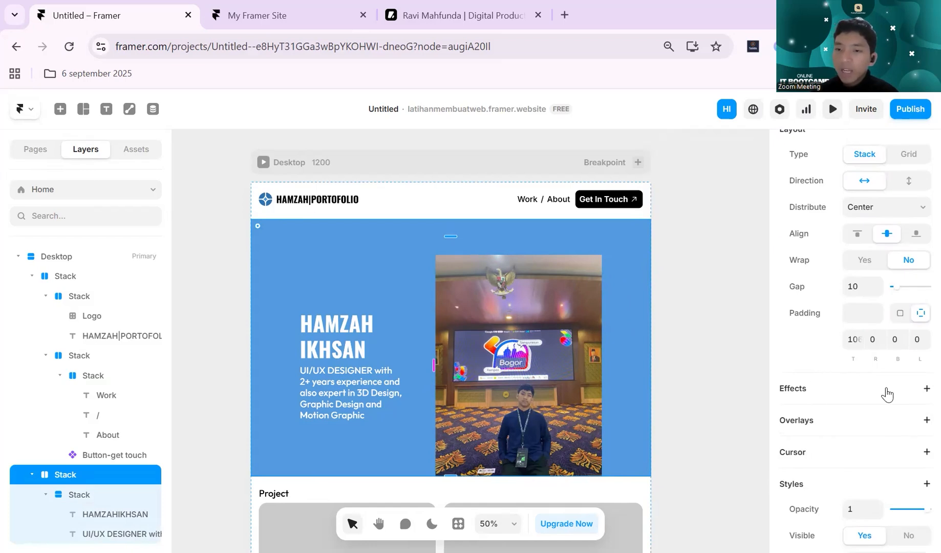
pyautogui.click(926, 388)
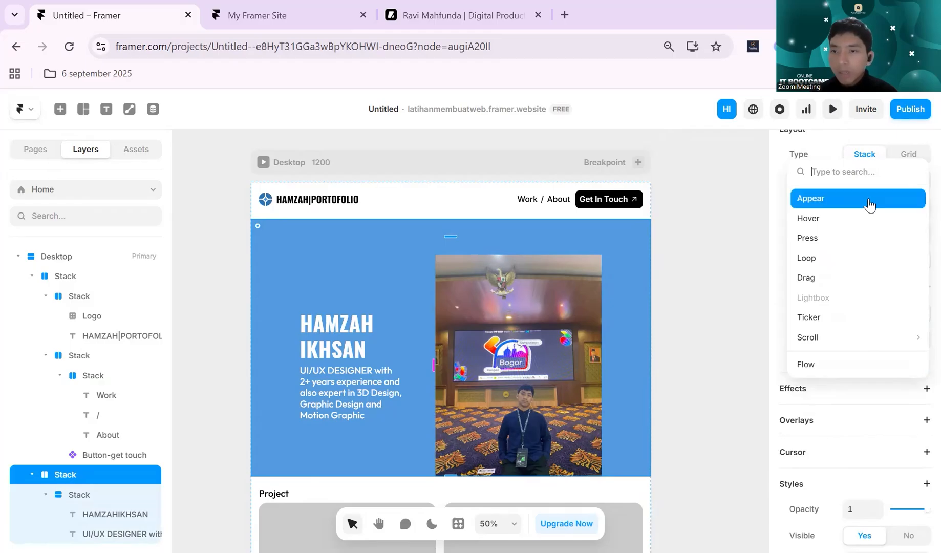
pyautogui.click(811, 198)
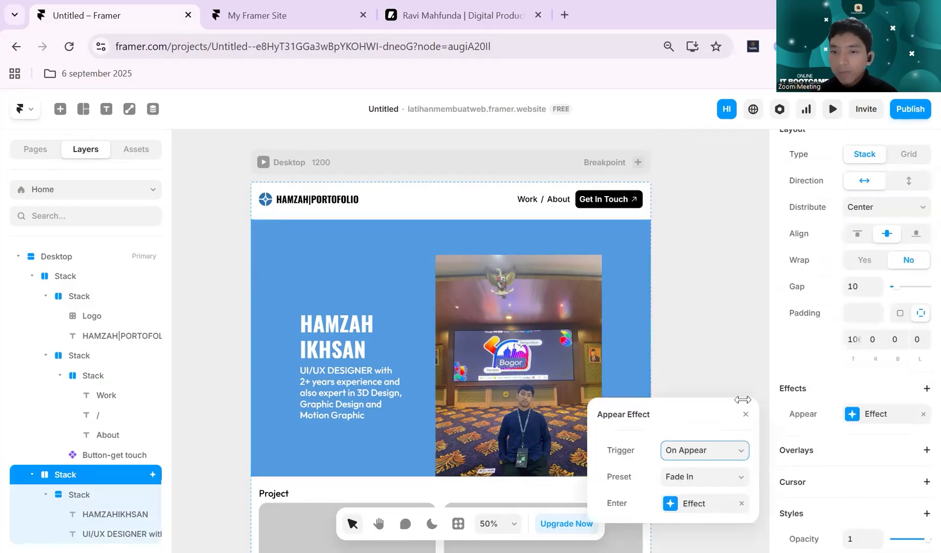
pyautogui.click(831, 109)
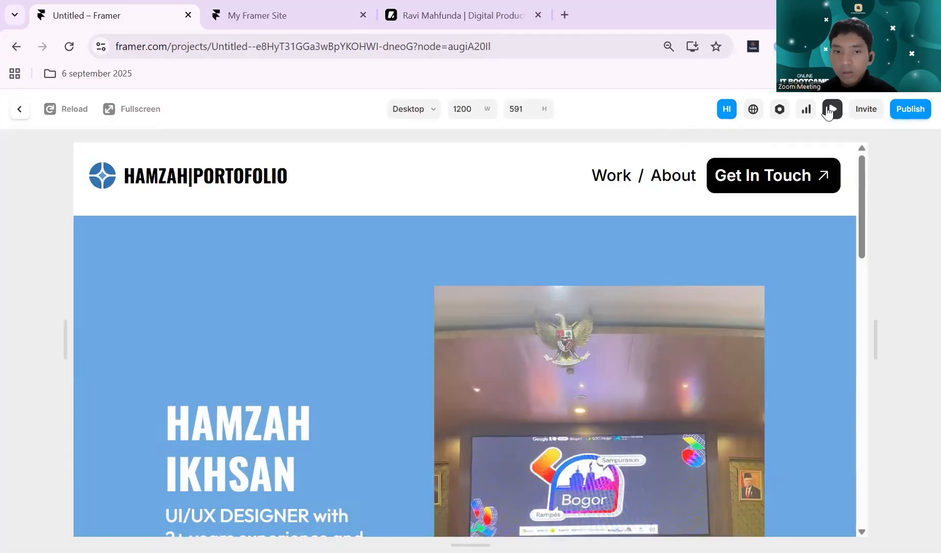
pyautogui.click(830, 109)
# - Set the hero section's Appear effect preset to Slide In Bottom and check it in the page preview
pyautogui.click(852, 412)
pyautogui.click(716, 478)
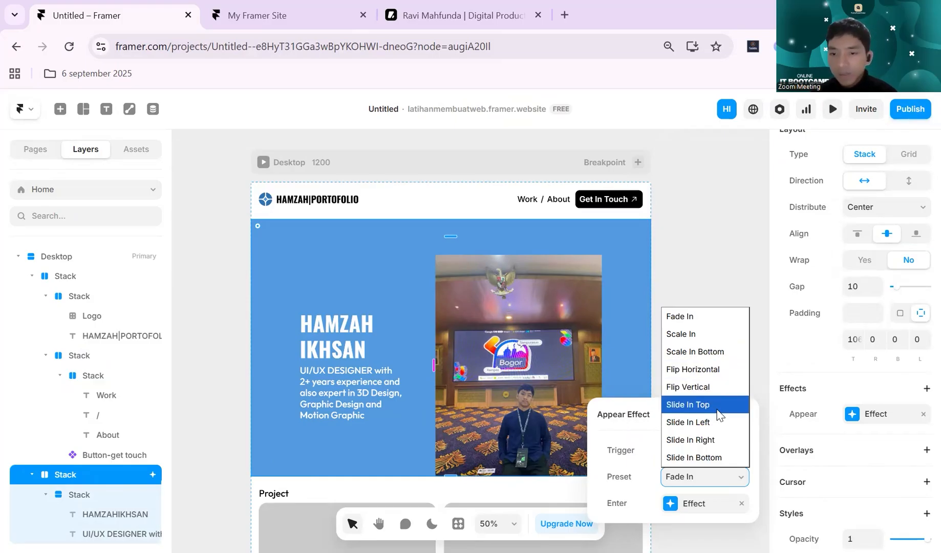
pyautogui.click(726, 458)
pyautogui.click(834, 110)
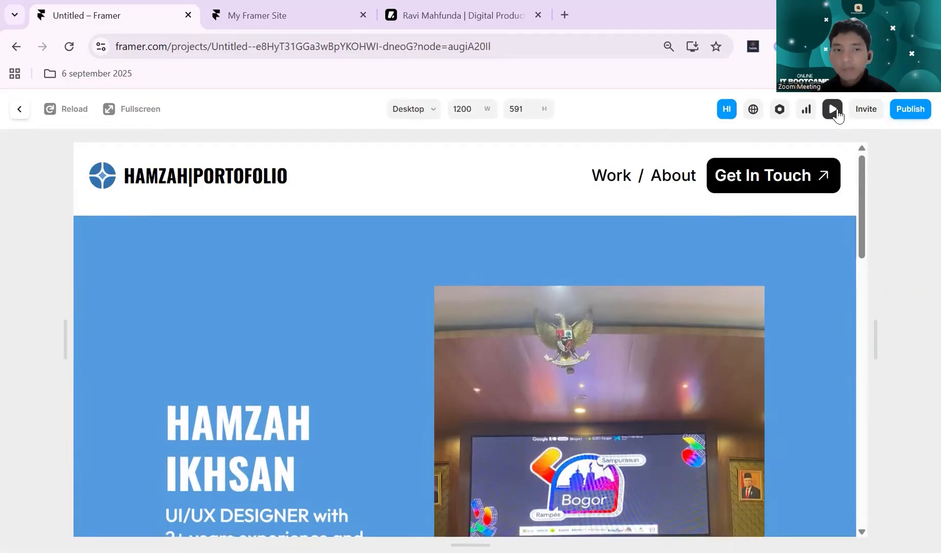
pyautogui.click(833, 109)
pyautogui.press('Escape')
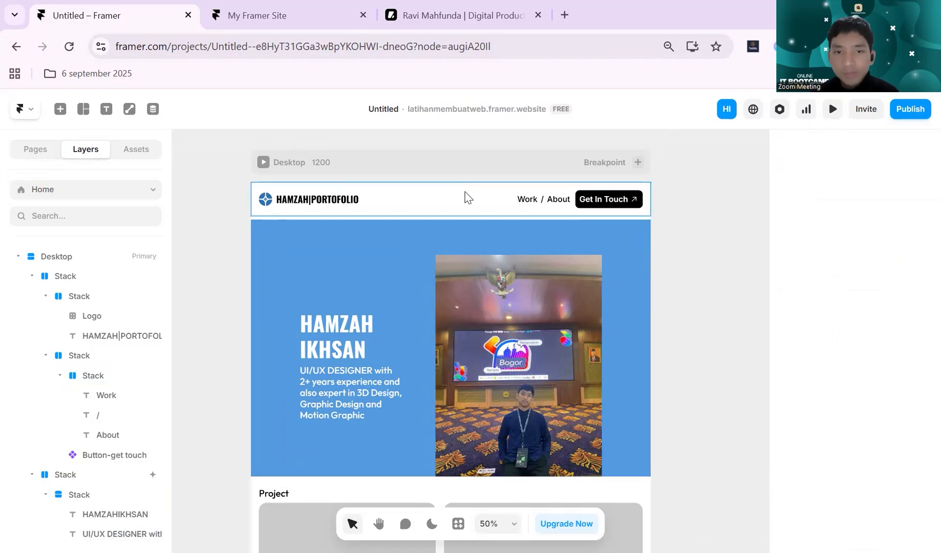
pyautogui.click(453, 214)
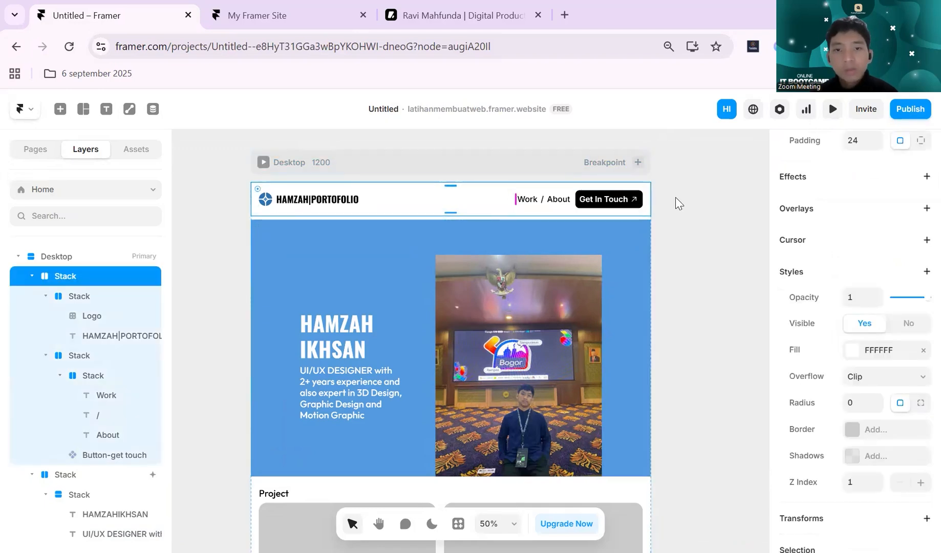
pyautogui.click(681, 205)
pyautogui.click(446, 207)
pyautogui.click(676, 168)
pyautogui.hscroll(-1, 669, 199)
pyautogui.hscroll(-1, 669, 200)
pyautogui.scroll(5, 444, 287)
pyautogui.scroll(-5, 443, 286)
pyautogui.click(389, 349)
# - Add an Appear effect with the Slide In Right preset to the hero photo and check it in the page preview
pyautogui.click(511, 337)
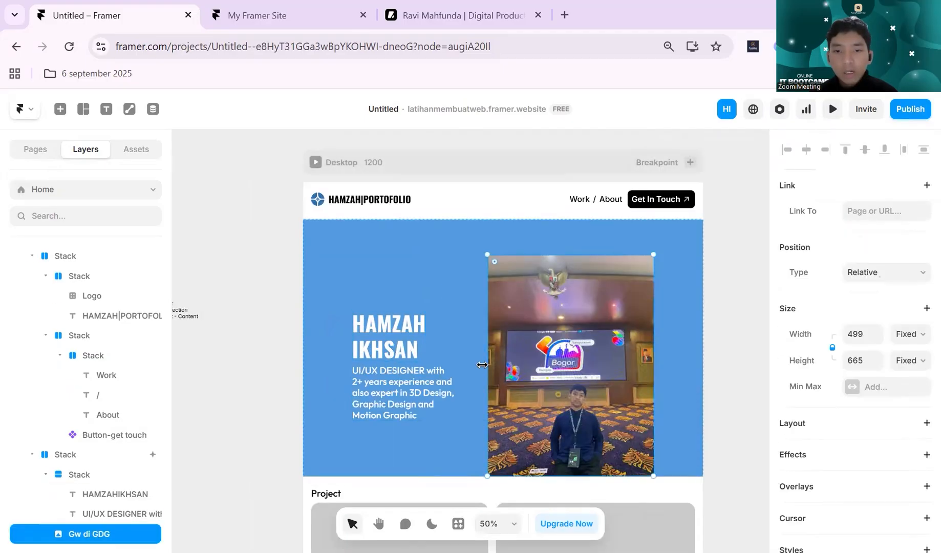
pyautogui.scroll(-3, 853, 353)
pyautogui.scroll(1, 855, 349)
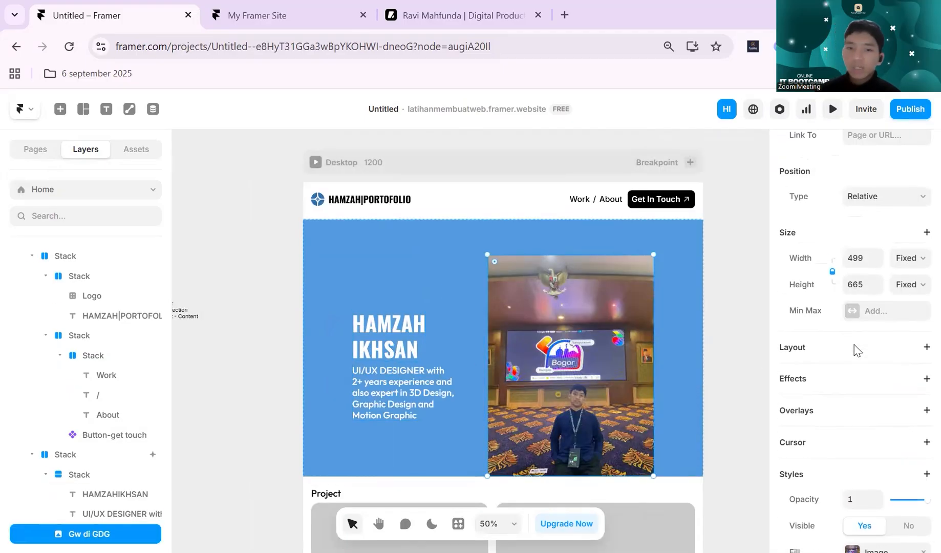
pyautogui.scroll(-4, 855, 359)
pyautogui.scroll(3, 851, 382)
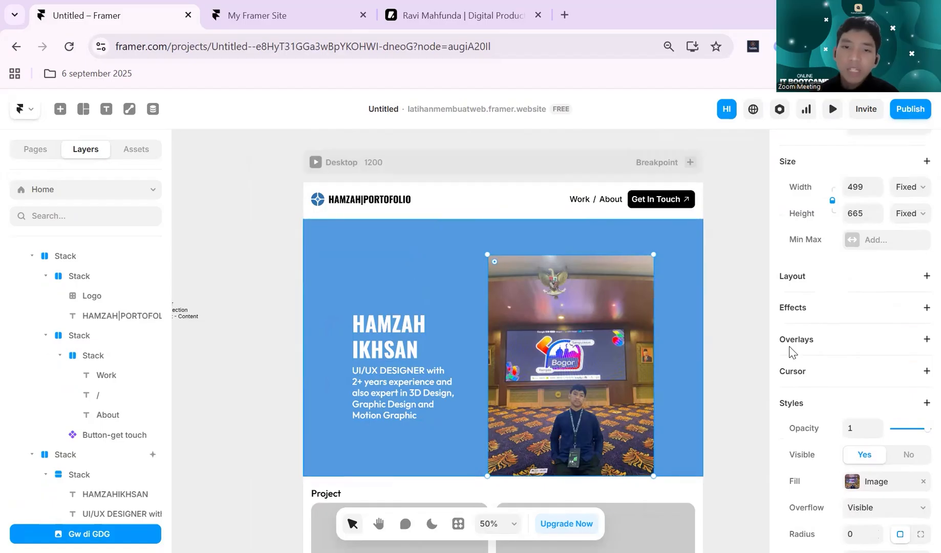
pyautogui.scroll(-2, 876, 369)
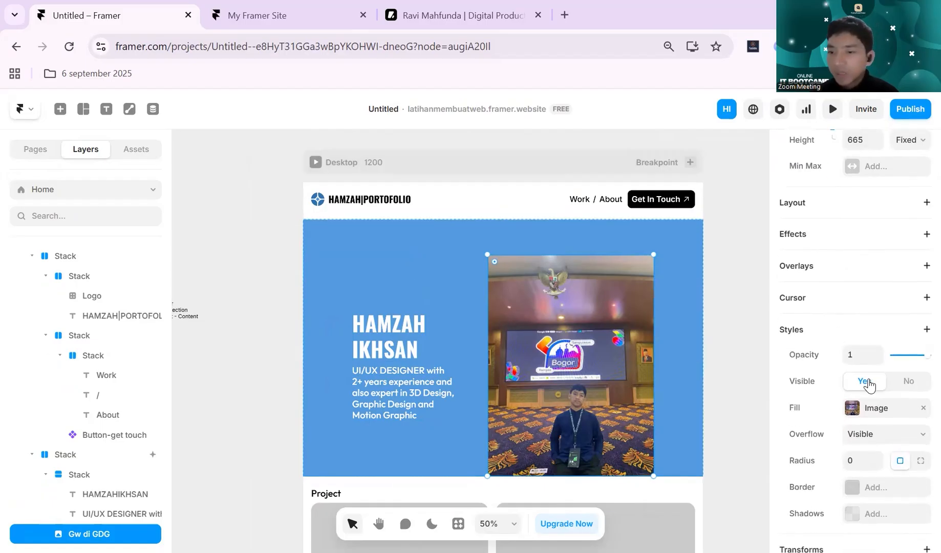
pyautogui.scroll(-2, 868, 384)
pyautogui.scroll(5, 876, 427)
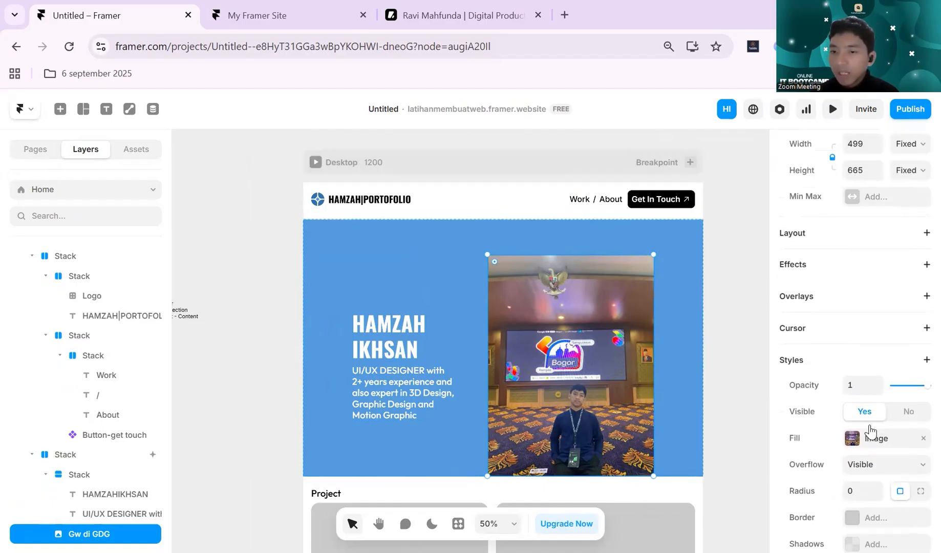
pyautogui.click(919, 412)
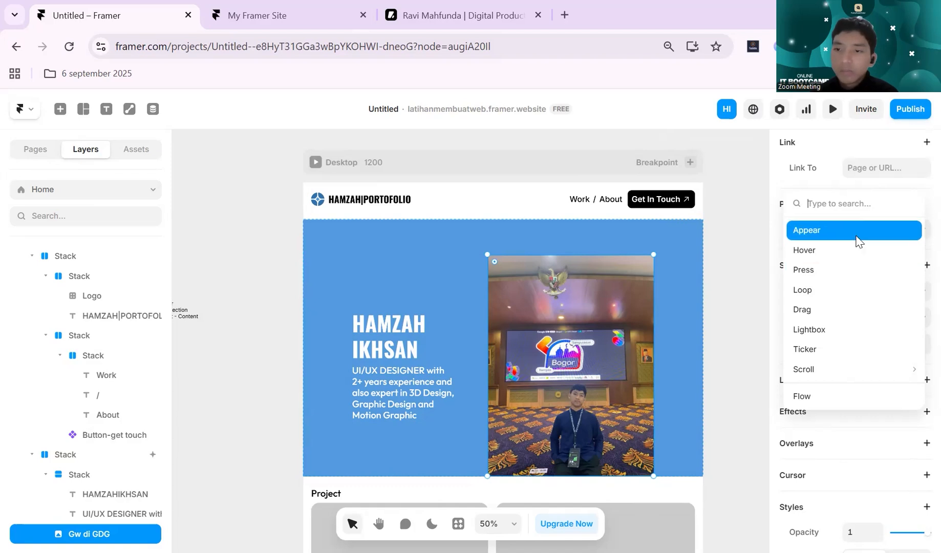
pyautogui.click(840, 230)
pyautogui.click(720, 497)
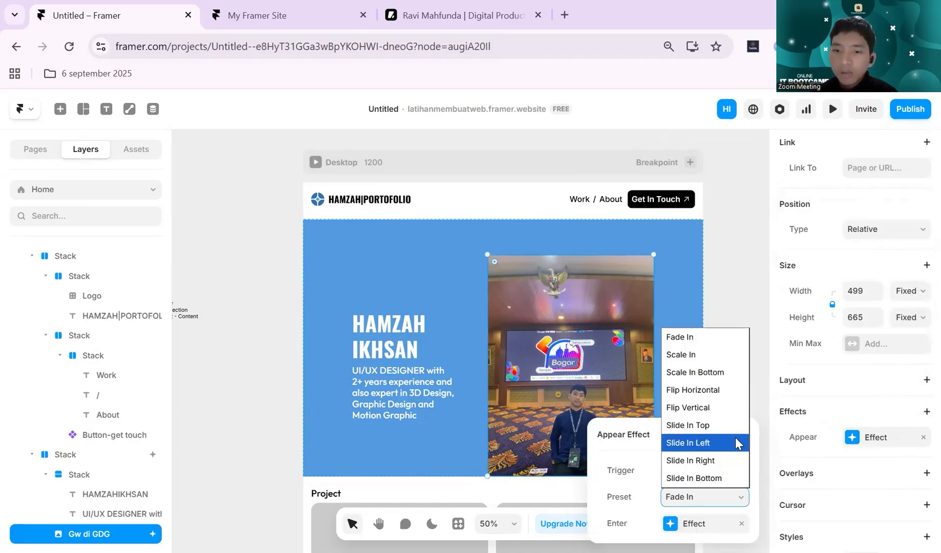
pyautogui.click(736, 462)
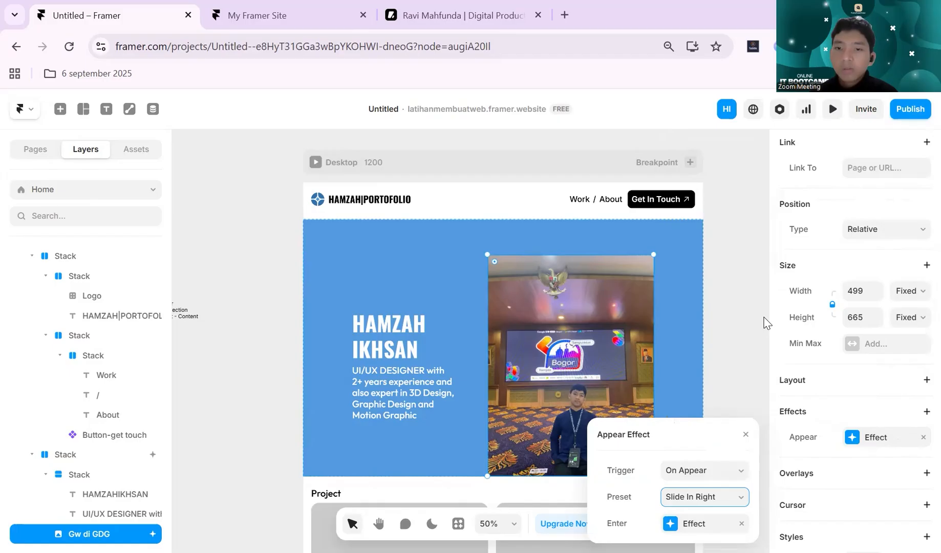
pyautogui.click(730, 344)
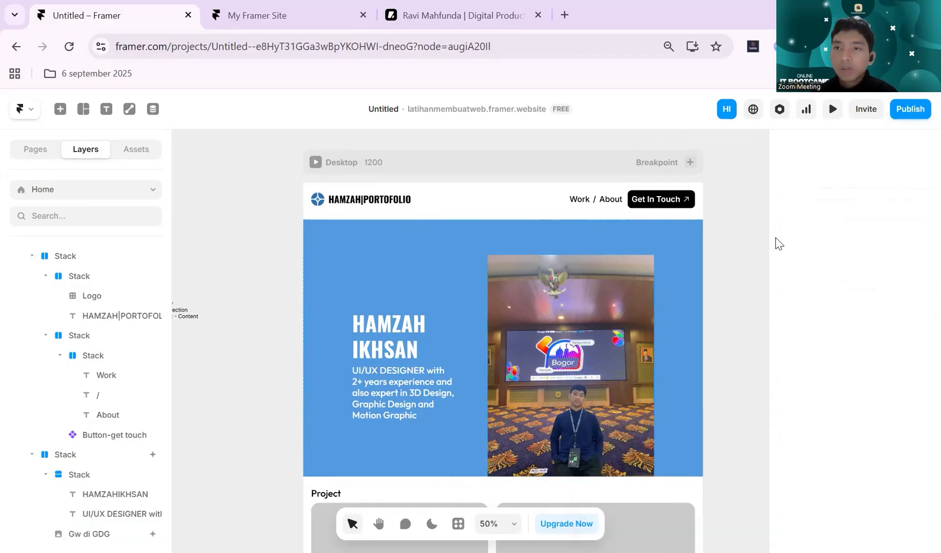
pyautogui.click(829, 112)
pyautogui.click(830, 113)
# - Add an Appear effect with the Slide In Left preset to the hero's name and description text stack, and preview the page
pyautogui.click(418, 356)
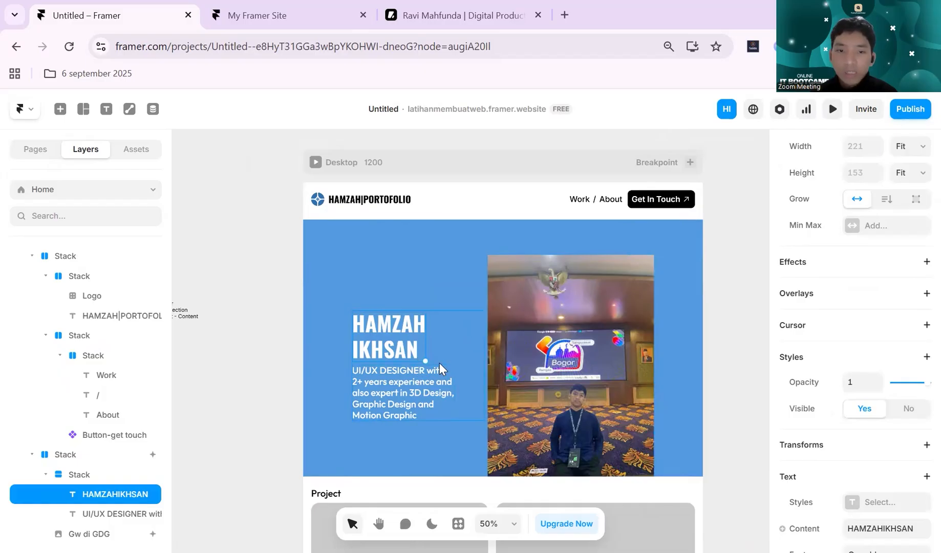
pyautogui.click(440, 363)
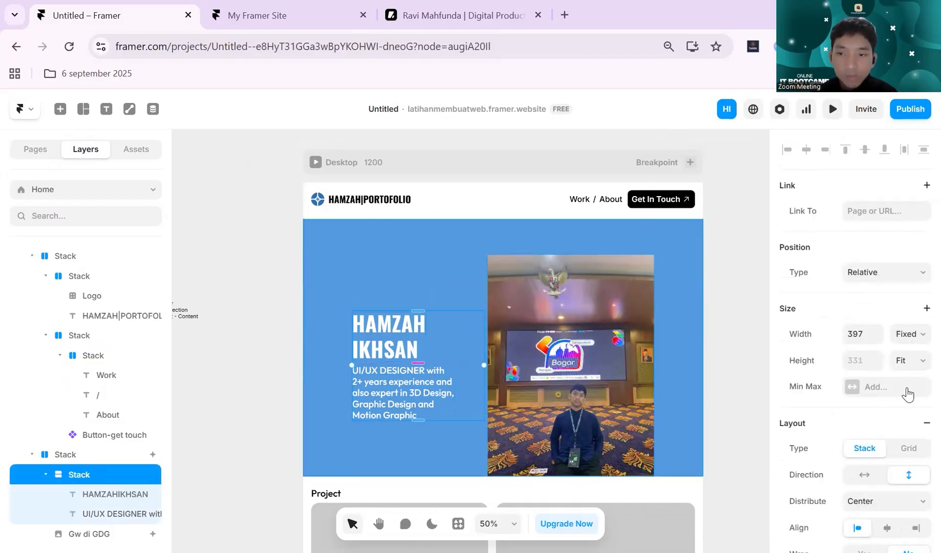
pyautogui.scroll(-6, 908, 393)
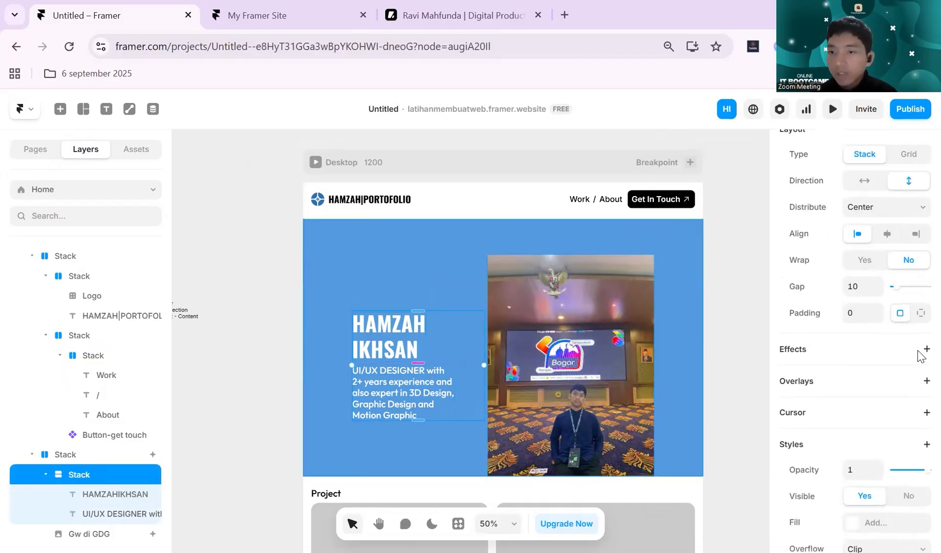
pyautogui.click(925, 350)
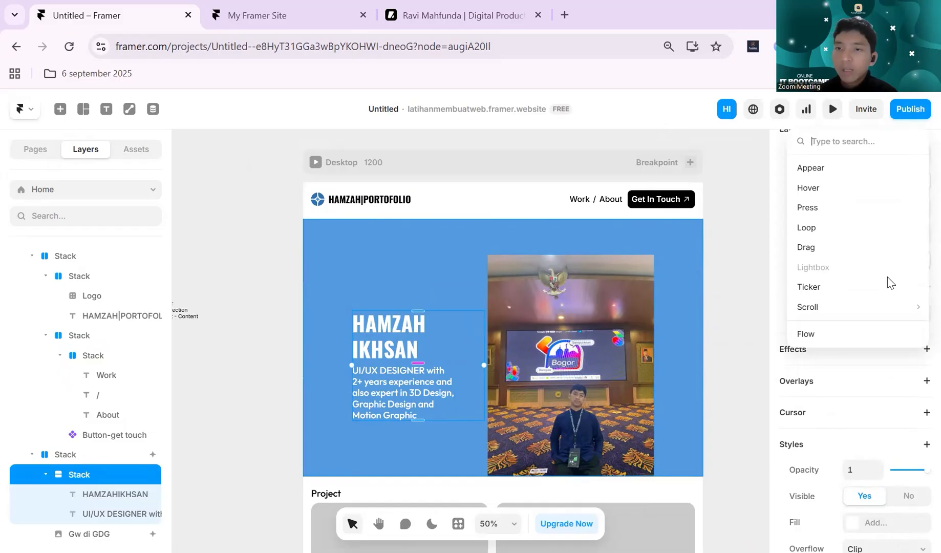
pyautogui.click(811, 168)
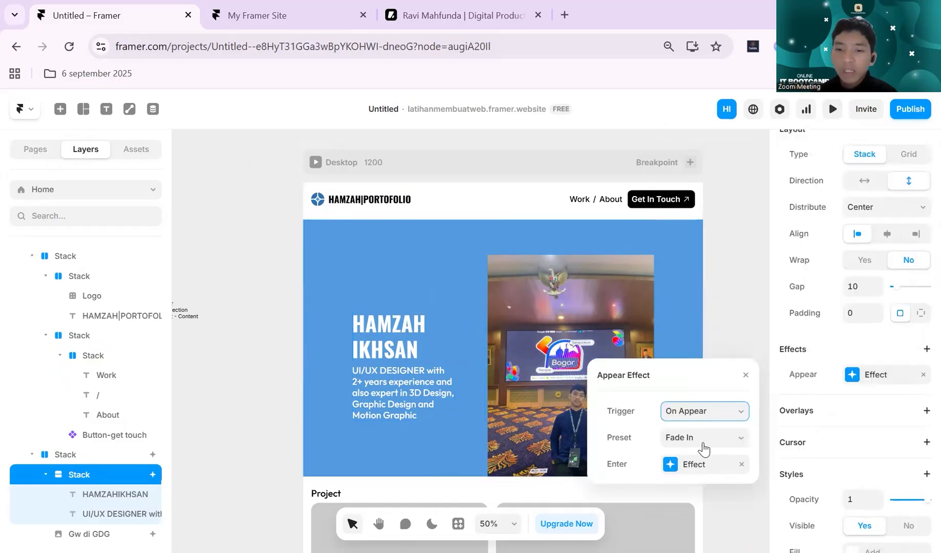
pyautogui.click(705, 438)
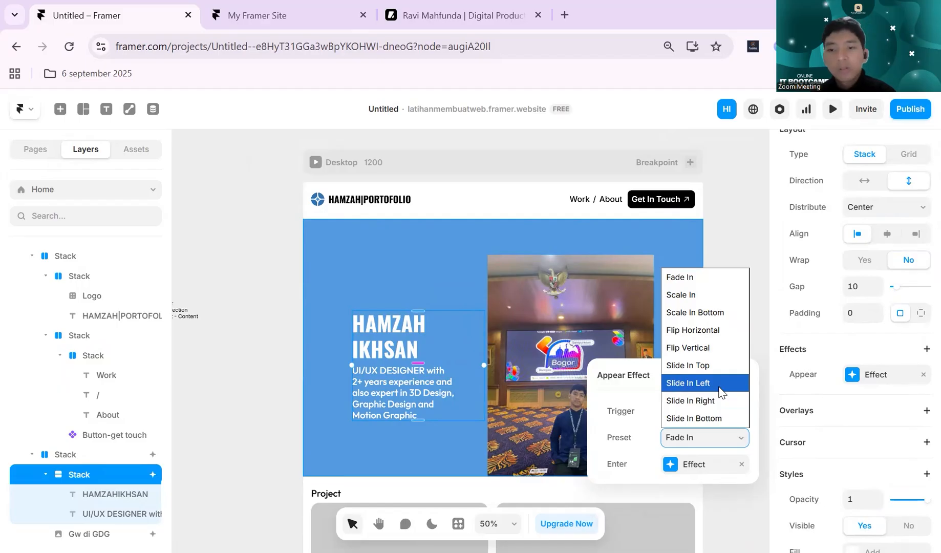
pyautogui.click(720, 391)
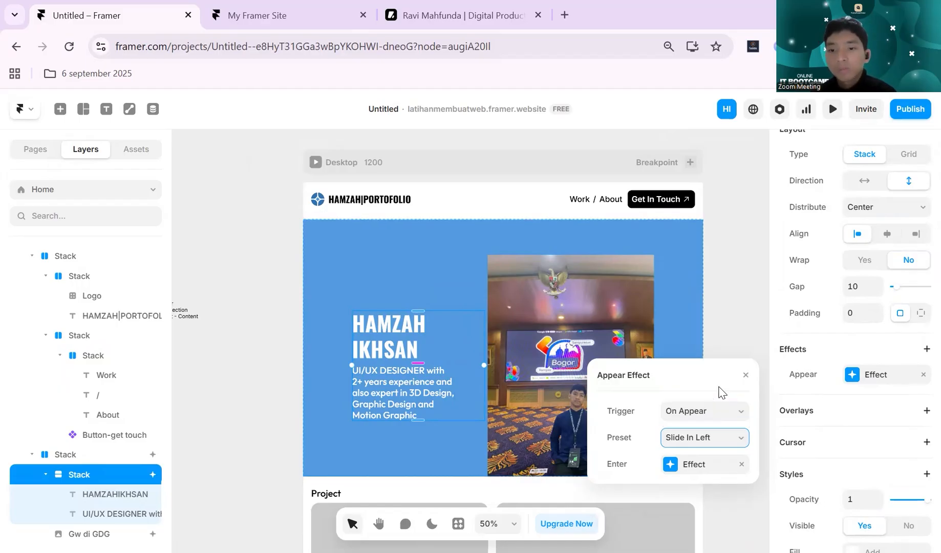
pyautogui.click(830, 109)
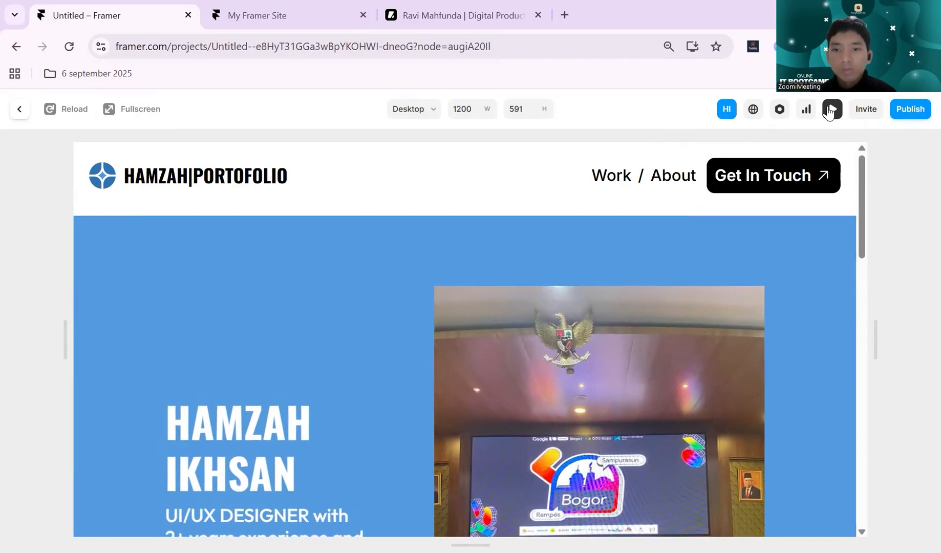
pyautogui.click(827, 113)
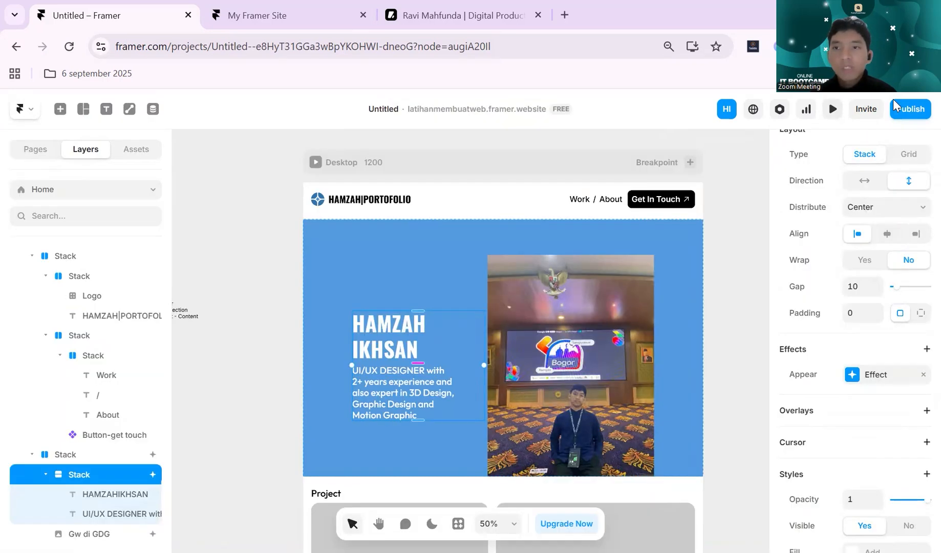
# - Publish the site update and reload the live site at latihanmembuatweb.framer.website to check the changes
pyautogui.click(905, 121)
pyautogui.click(814, 215)
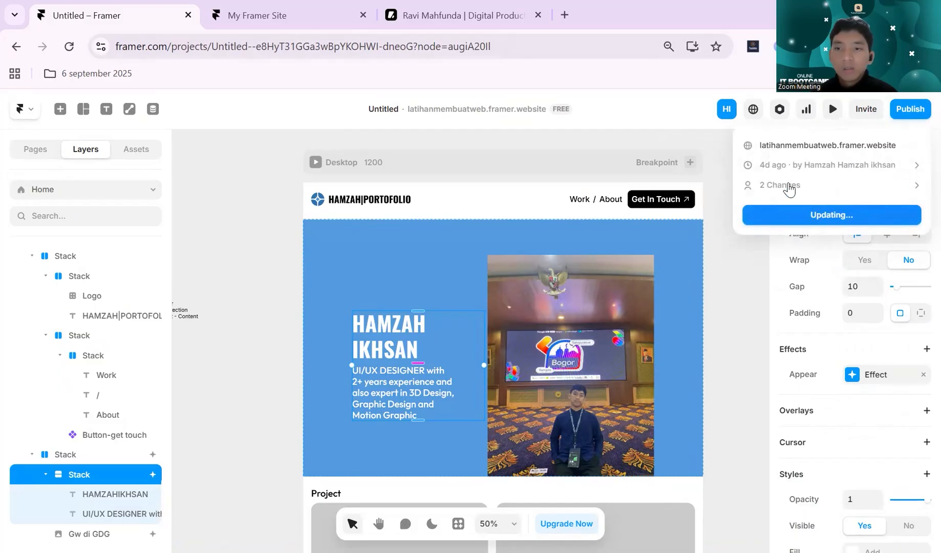
pyautogui.click(282, 7)
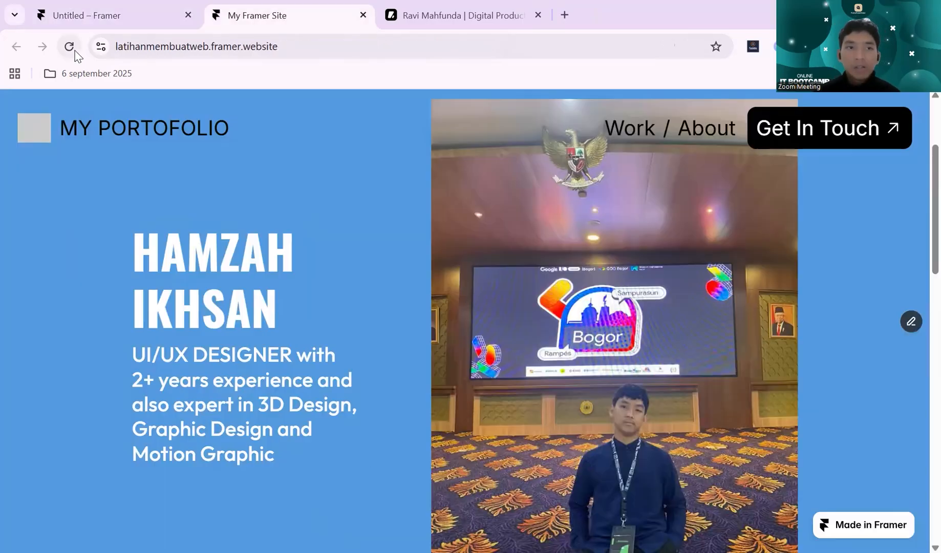
pyautogui.click(75, 51)
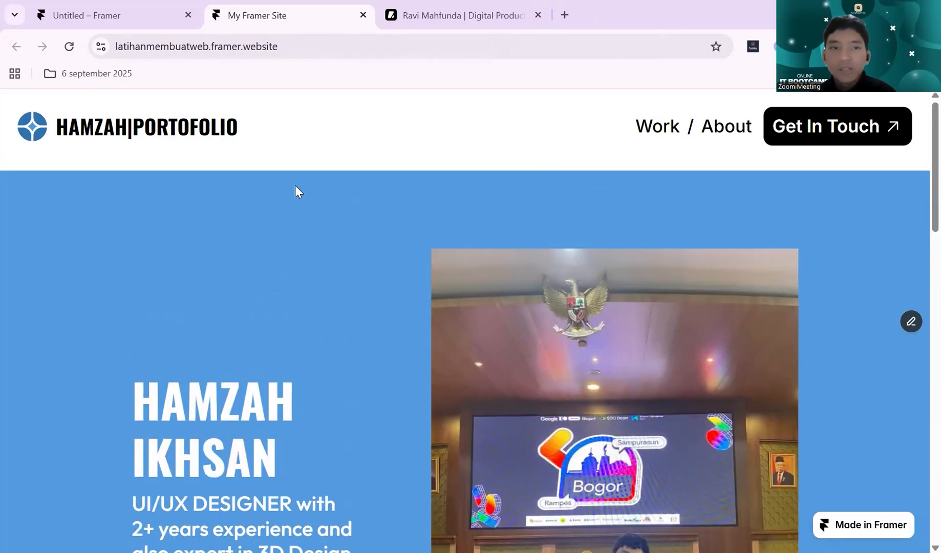
# - Return to the Framer project and set the Desktop breakpoint's layout gap to 0 between header and hero section
pyautogui.scroll(-1, 156, 288)
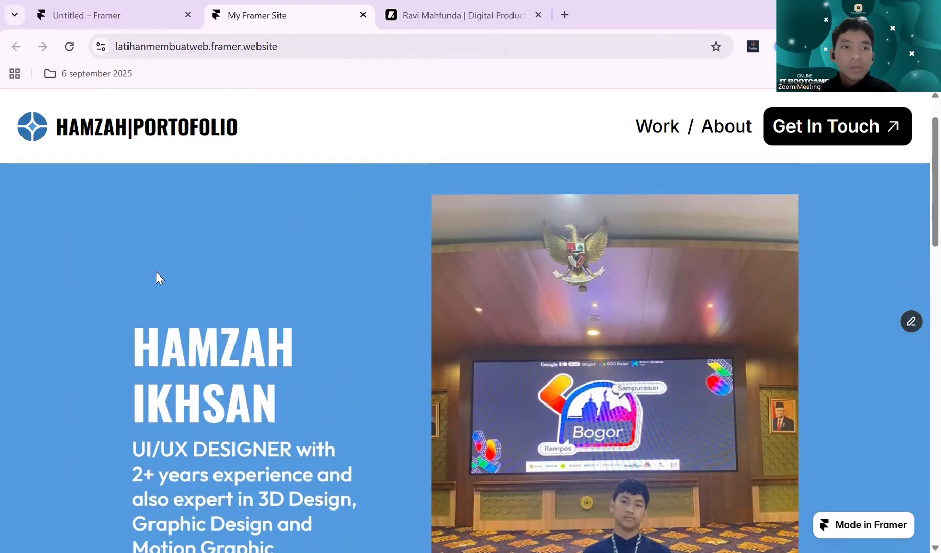
pyautogui.click(102, 15)
pyautogui.click(377, 162)
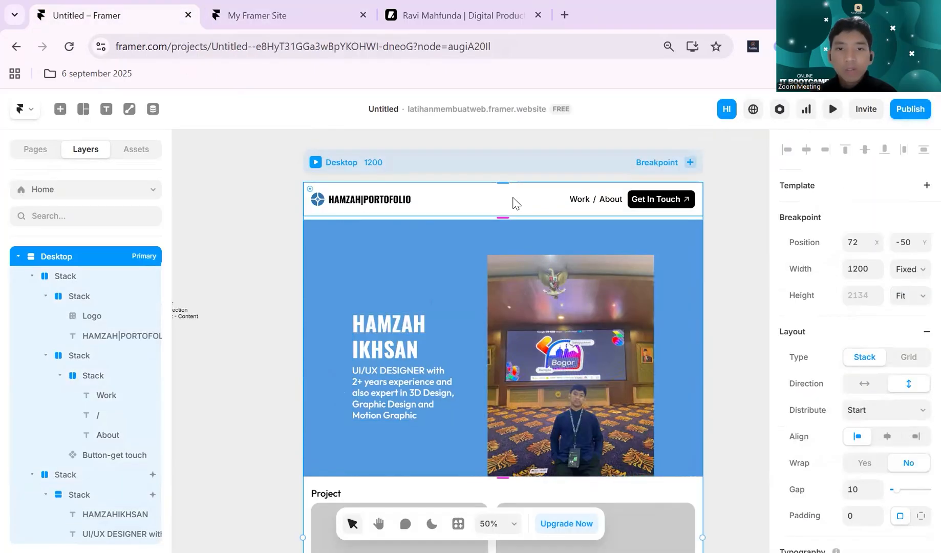
pyautogui.click(860, 489)
pyautogui.write('0')
pyautogui.press('Return')
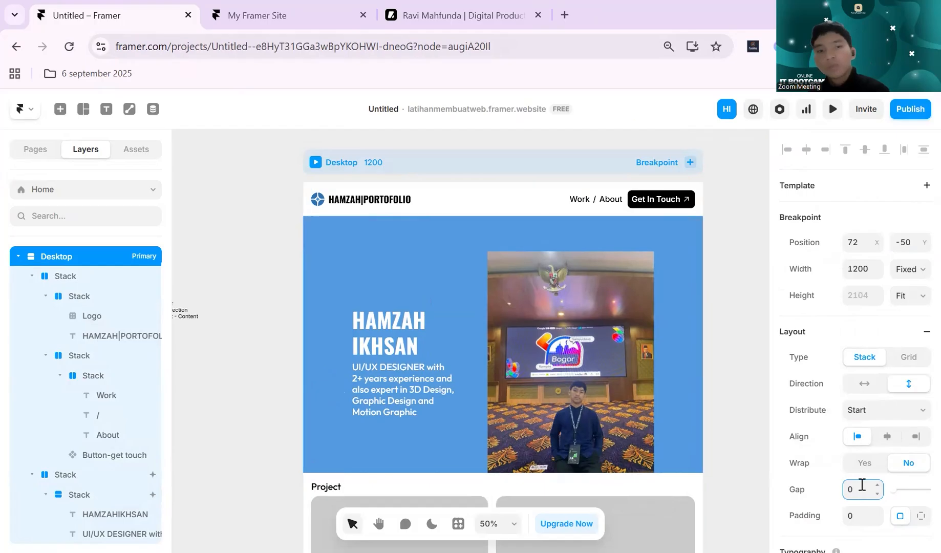
# - Check the header and hero section on the live site for the gap between them
pyautogui.click(833, 109)
pyautogui.click(830, 117)
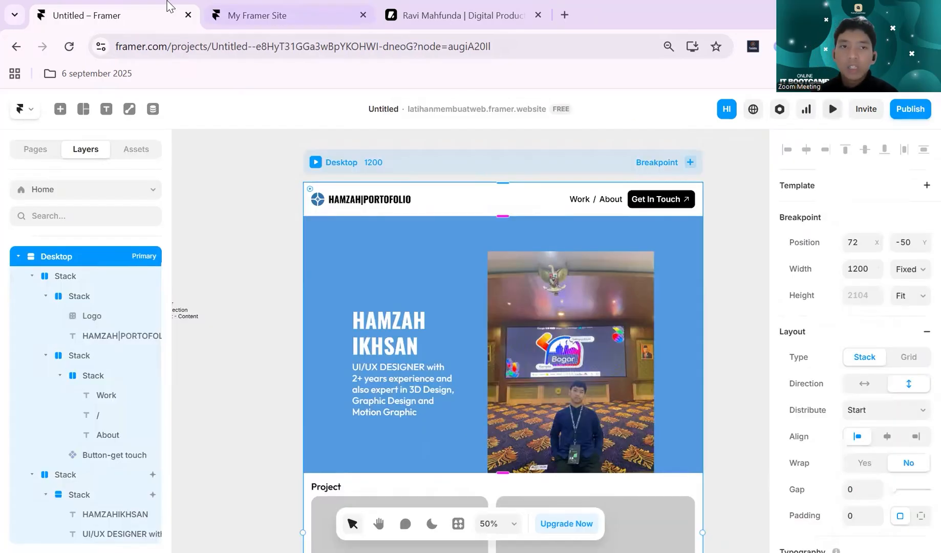
pyautogui.click(246, 15)
pyautogui.scroll(-4, 216, 223)
pyautogui.scroll(4, 216, 223)
pyautogui.click(85, 13)
pyautogui.click(248, 12)
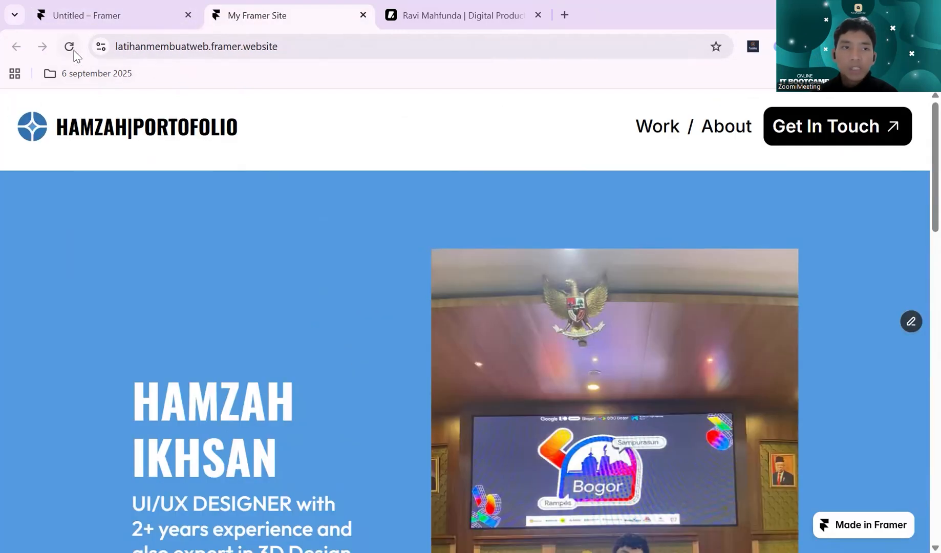
# - Publish the site update from the Framer project and reload the live site at latihanmembuatweb.framer.website
pyautogui.click(115, 10)
pyautogui.click(909, 109)
pyautogui.click(831, 215)
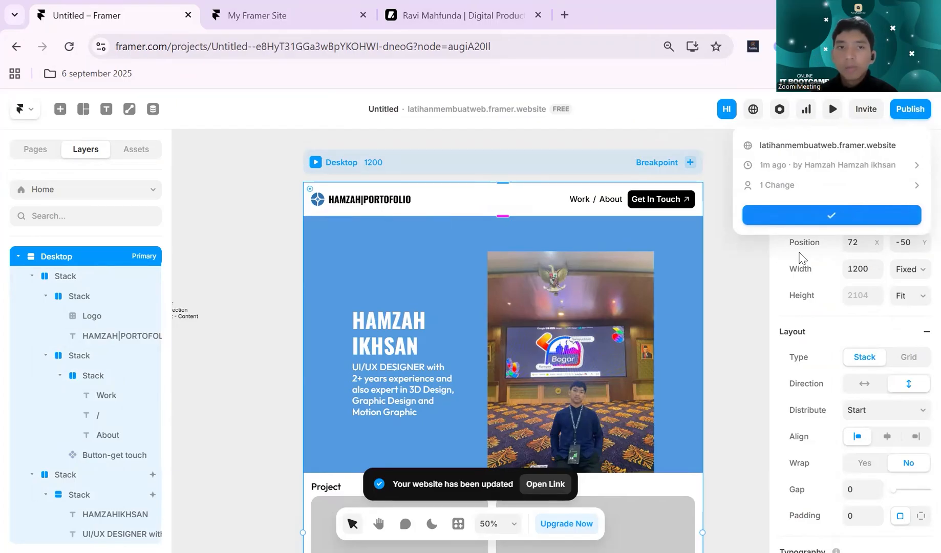
pyautogui.click(204, 21)
pyautogui.click(70, 50)
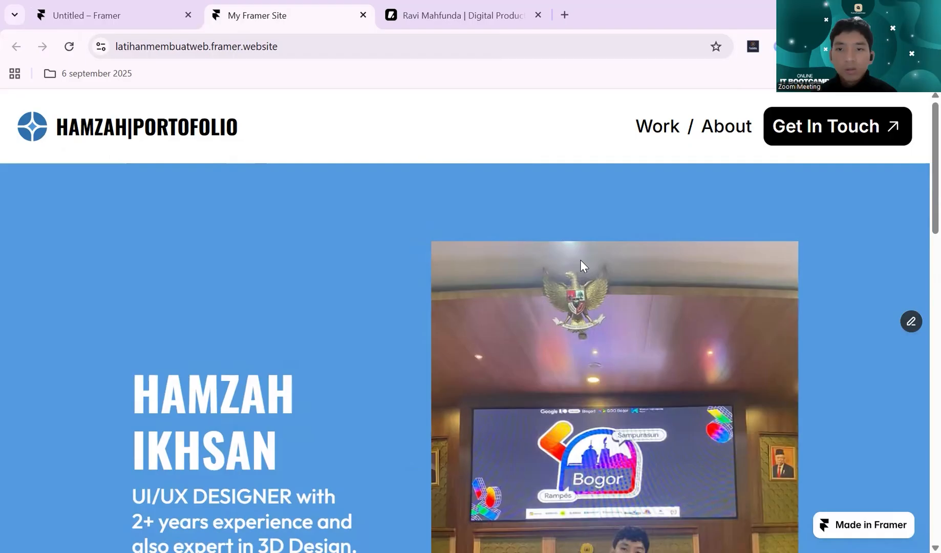
# - Examine the header and the hero section's size and appear animations on the reloaded live site
pyautogui.scroll(-4, 580, 260)
pyautogui.scroll(4, 580, 259)
pyautogui.scroll(-2, 580, 260)
pyautogui.scroll(1, 581, 260)
pyautogui.scroll(-4, 581, 259)
pyautogui.scroll(4, 580, 260)
pyautogui.scroll(1, 581, 260)
pyautogui.scroll(-2, 581, 260)
pyautogui.scroll(3, 580, 260)
pyautogui.scroll(-2, 580, 259)
# - Back in the Framer project, unlock the hero photo's aspect ratio and shorten its height to about 468 px
pyautogui.click(87, 15)
pyautogui.click(636, 294)
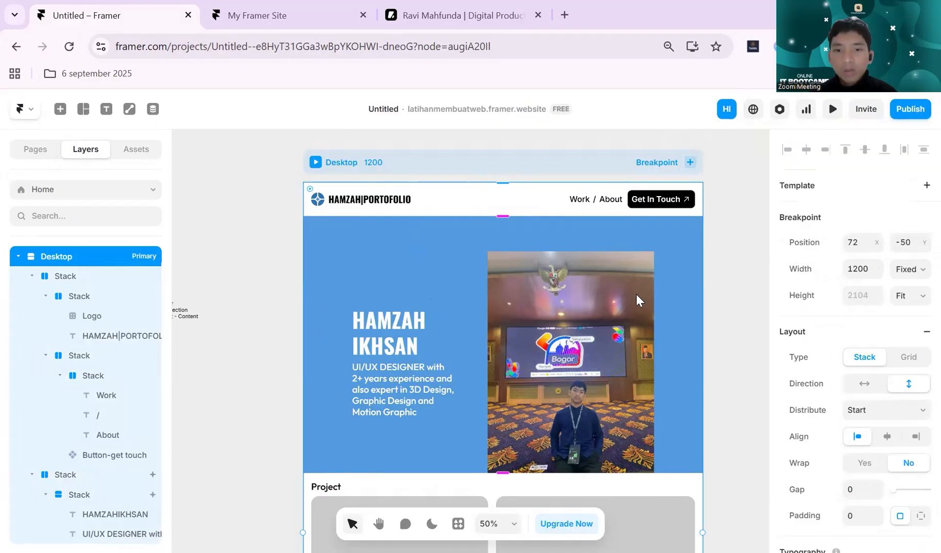
pyautogui.click(636, 294)
pyautogui.moveTo(607, 251); pyautogui.dragTo(612, 281)
pyautogui.hotkey('ctrl', 'z')
pyautogui.scroll(-6, 844, 324)
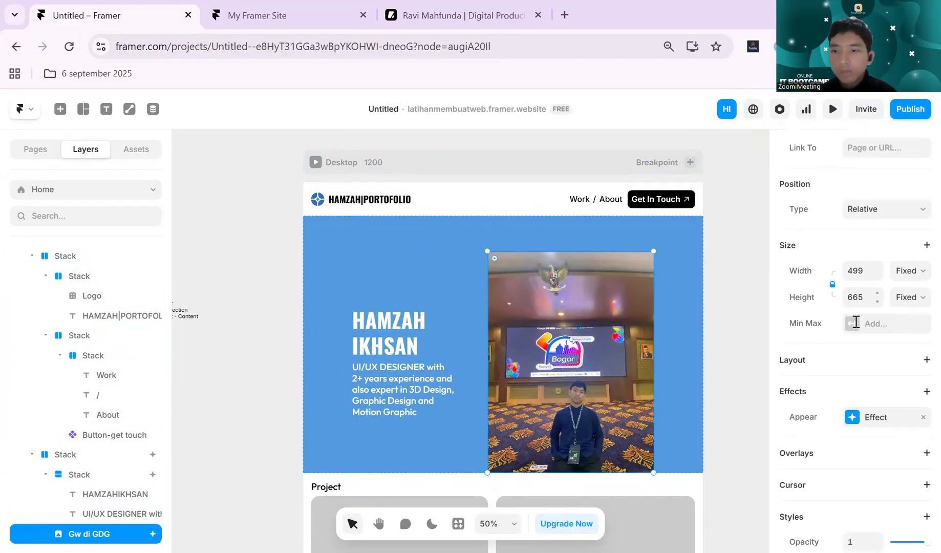
pyautogui.click(859, 326)
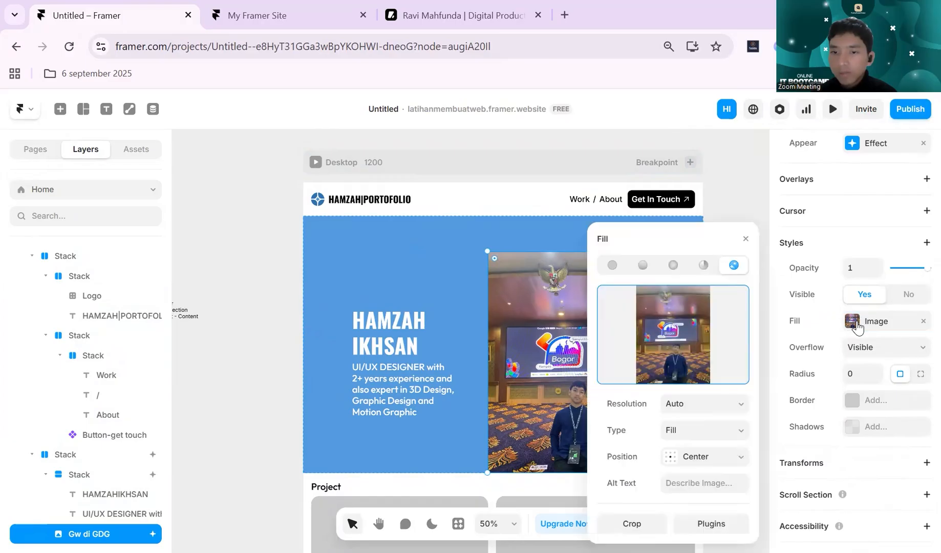
pyautogui.click(857, 326)
pyautogui.scroll(6, 850, 328)
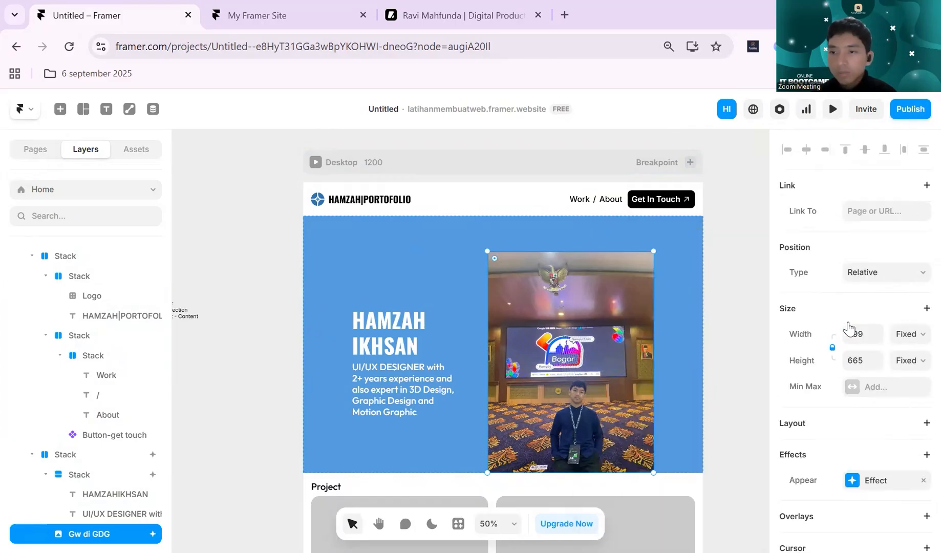
pyautogui.click(834, 351)
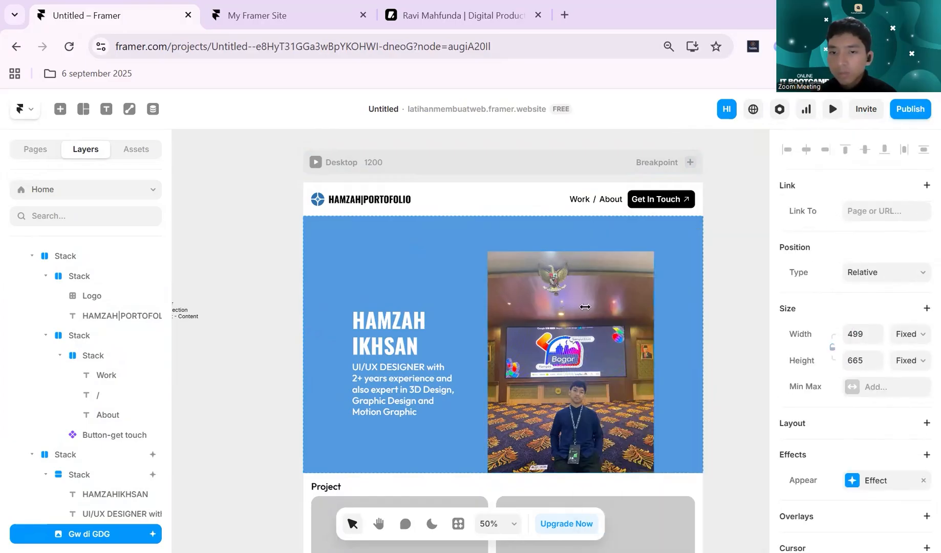
pyautogui.moveTo(597, 252); pyautogui.dragTo(586, 318)
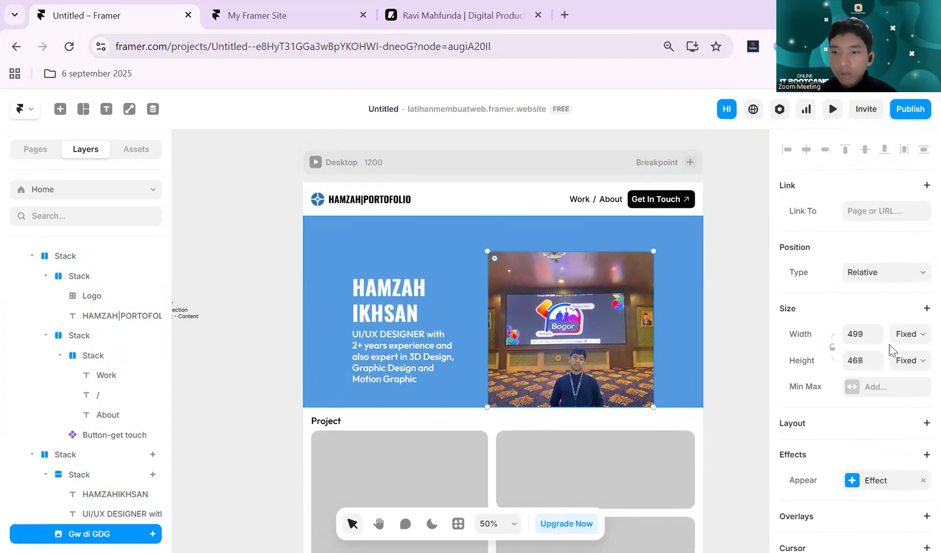
# - Set the hero photo's width to 400 and its height to 400
pyautogui.click(866, 337)
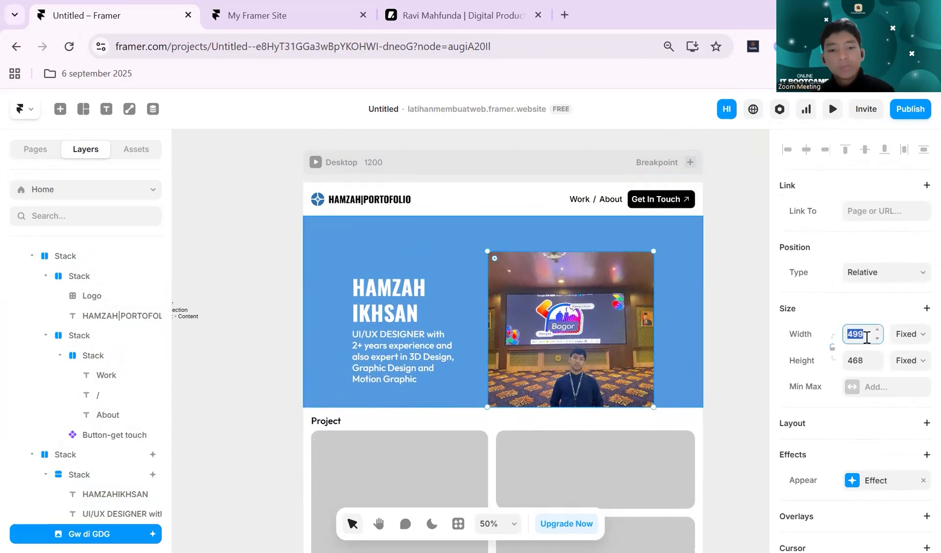
pyautogui.write('400')
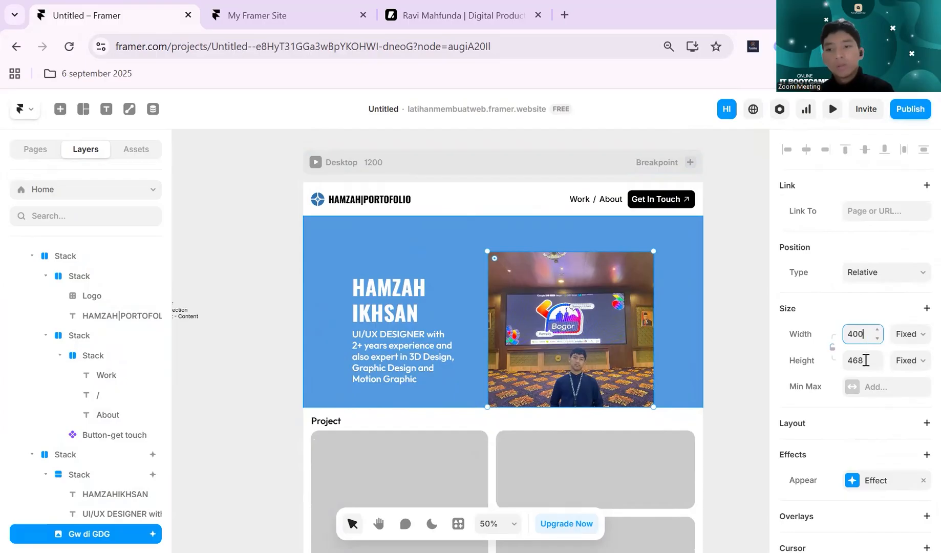
pyautogui.click(865, 360)
pyautogui.write('4')
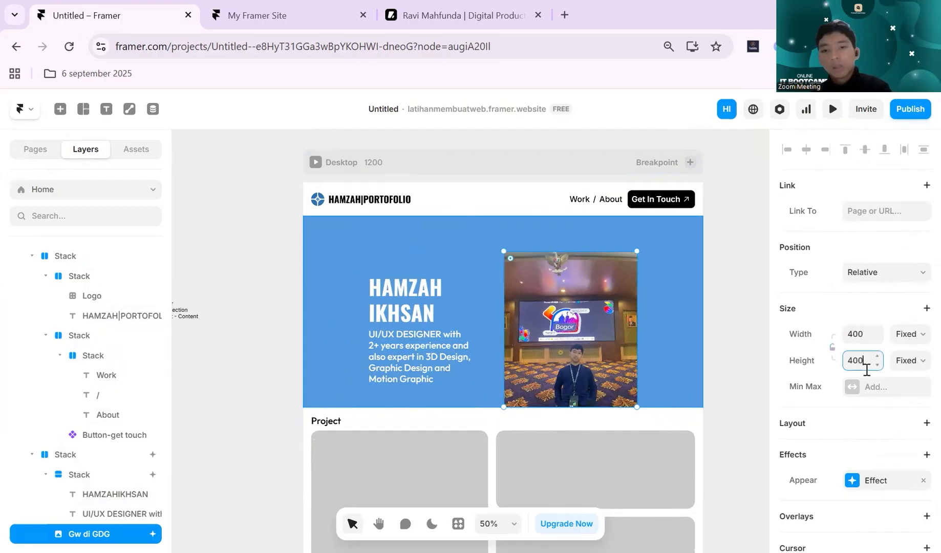
pyautogui.write('00')
pyautogui.press('Return')
# - Try the Stretch and Tile types for the hero photo's image fill and set the type back to Fill
pyautogui.scroll(-6, 852, 376)
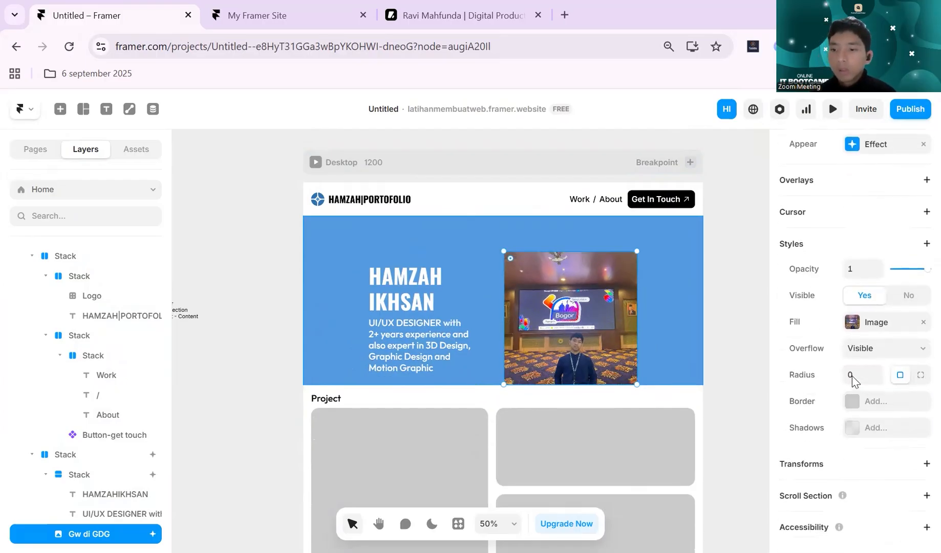
pyautogui.scroll(1, 852, 376)
pyautogui.click(841, 369)
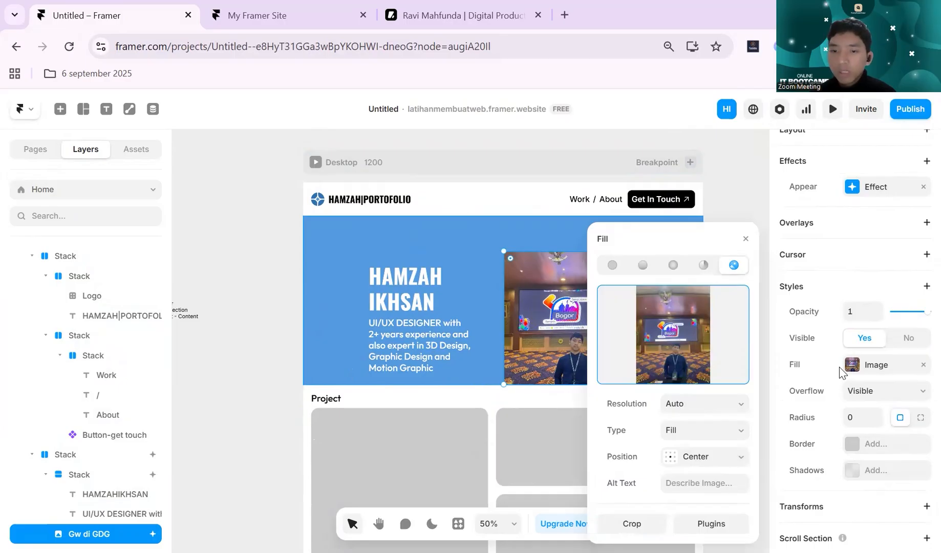
pyautogui.click(705, 430)
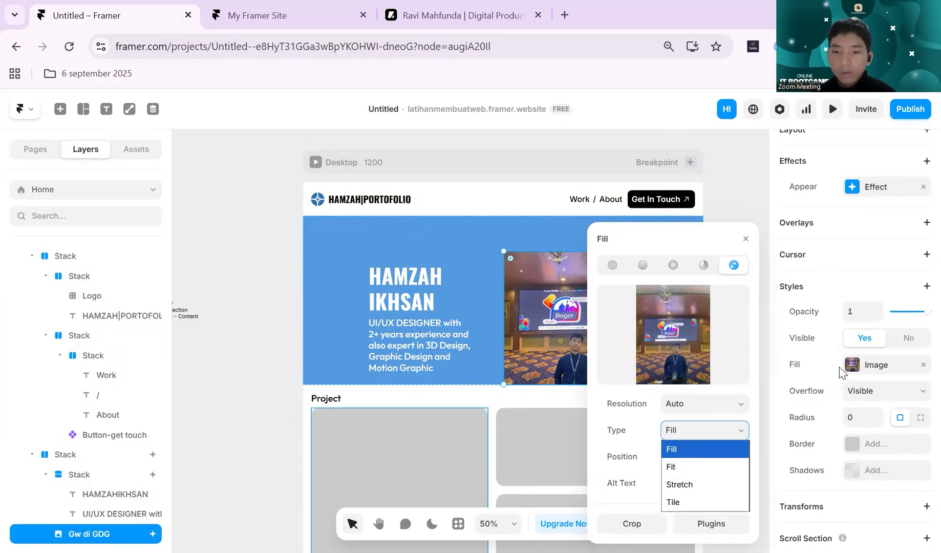
pyautogui.click(707, 468)
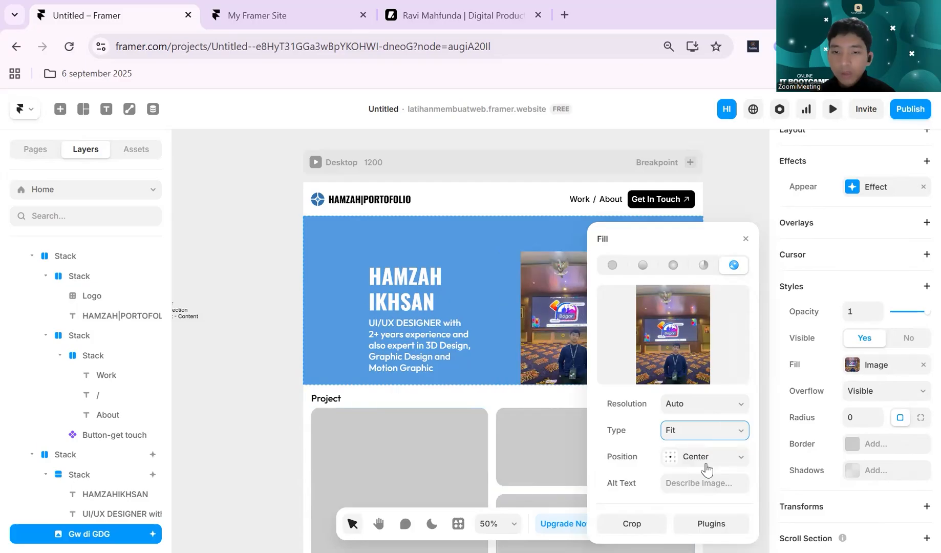
pyautogui.click(724, 436)
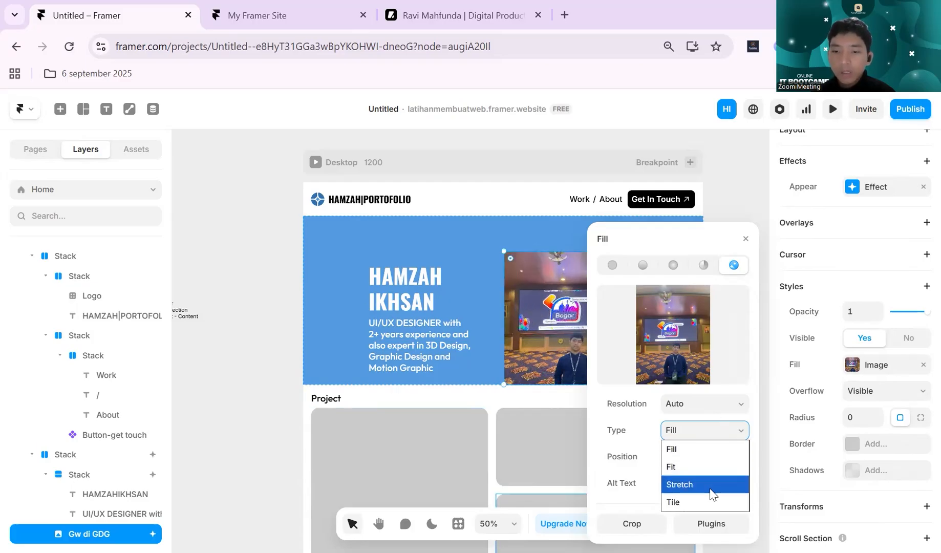
pyautogui.click(711, 492)
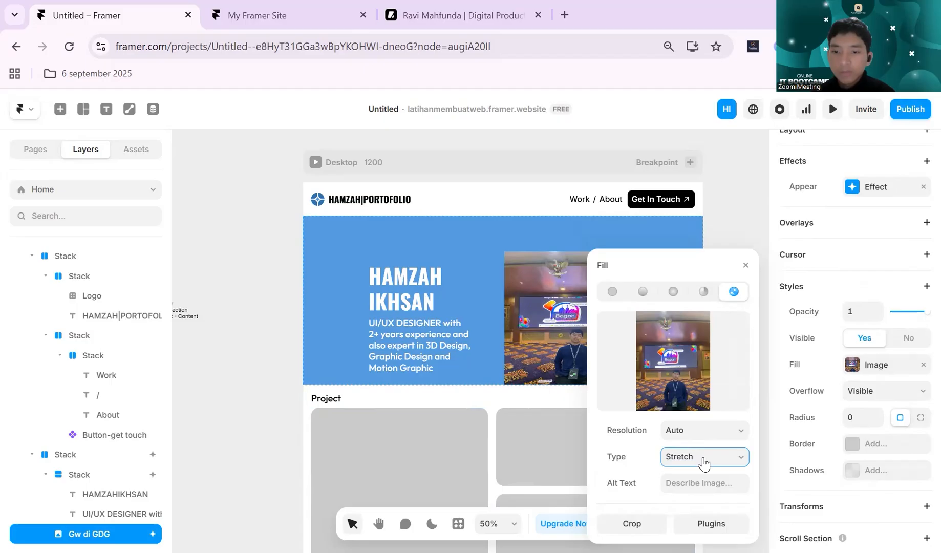
pyautogui.click(705, 461)
pyautogui.click(701, 528)
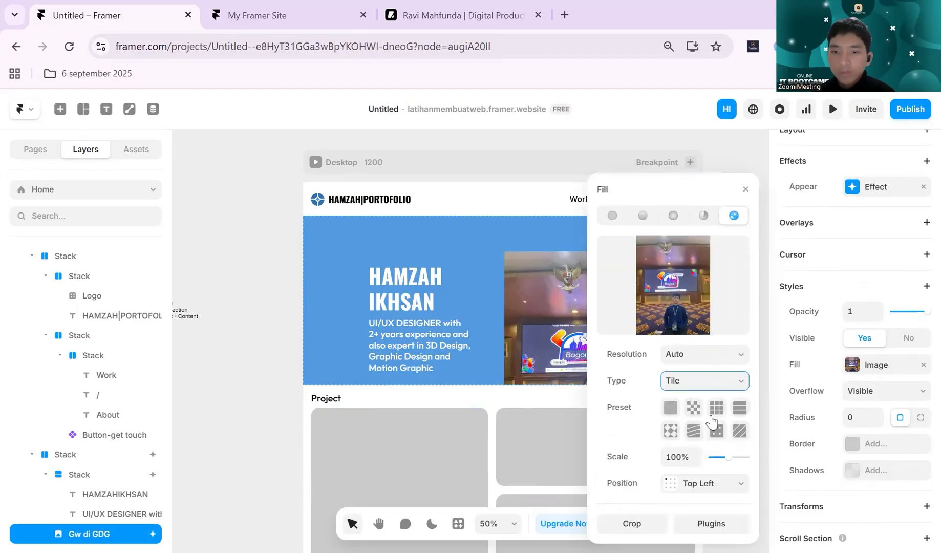
pyautogui.click(713, 379)
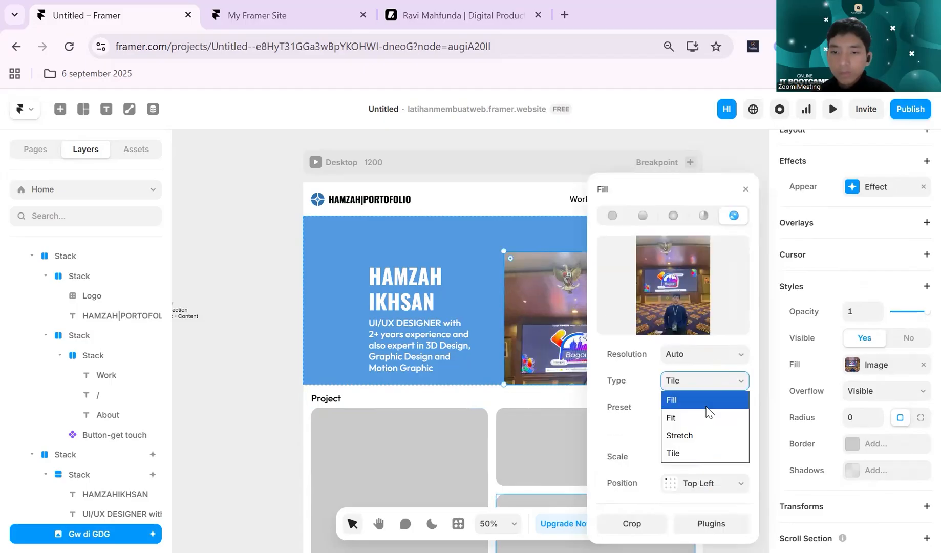
pyautogui.click(702, 396)
# - Set the resolution of the hero photo's image fill to Large
pyautogui.hscroll(5, 560, 357)
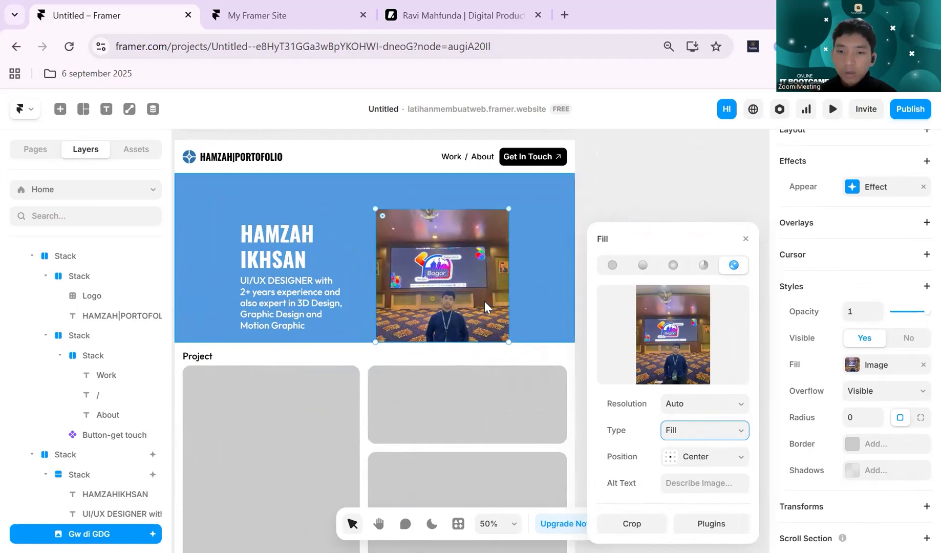
pyautogui.scroll(5, 484, 301)
pyautogui.click(709, 407)
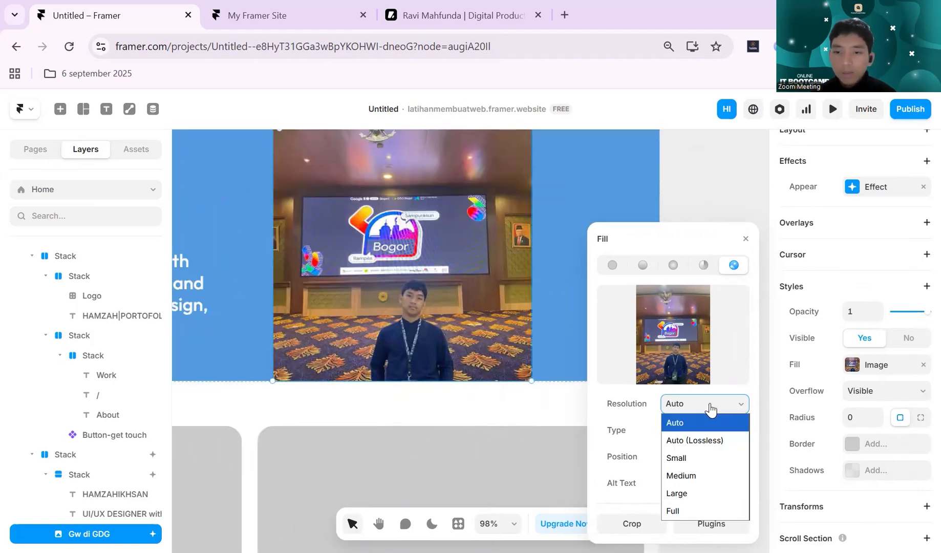
pyautogui.click(706, 489)
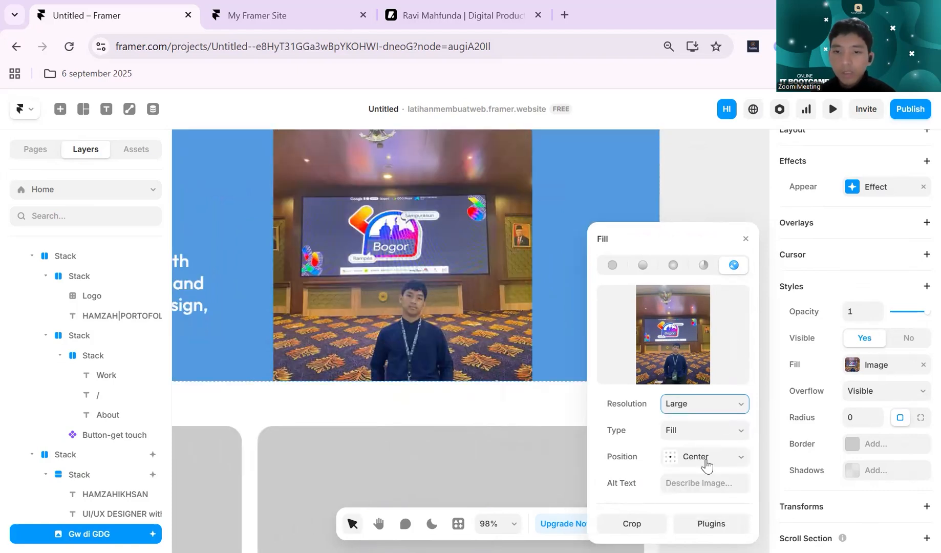
# - Try the Top Center position for the hero photo's image fill, and set it to Bottom Center
pyautogui.click(706, 457)
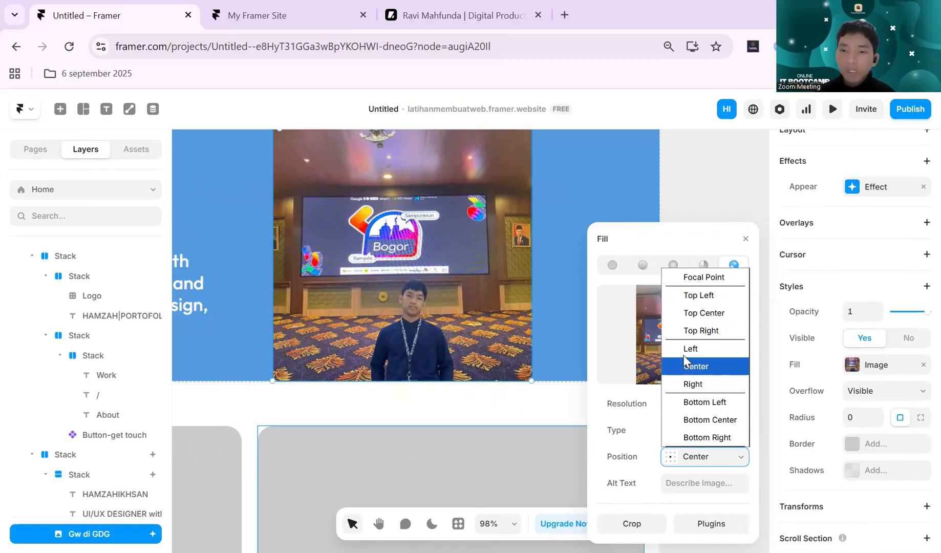
pyautogui.click(697, 453)
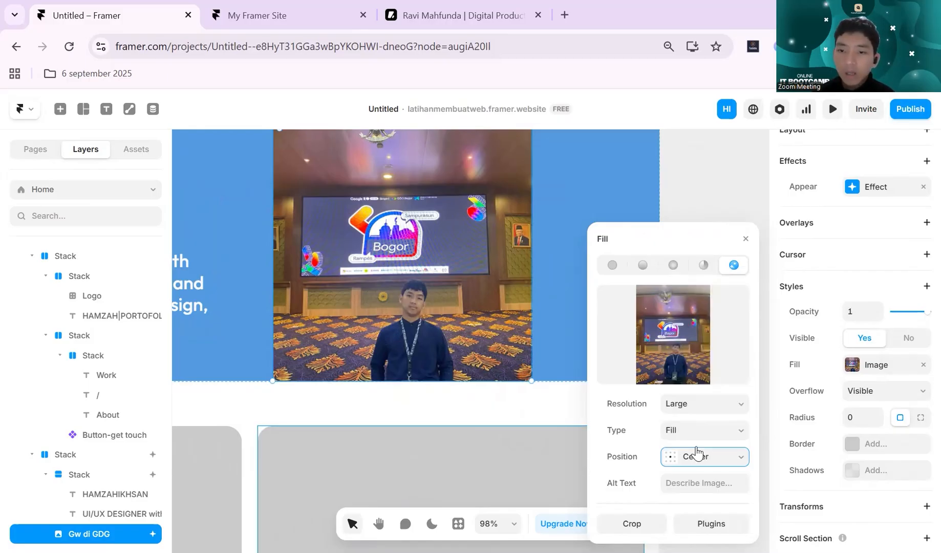
pyautogui.click(698, 454)
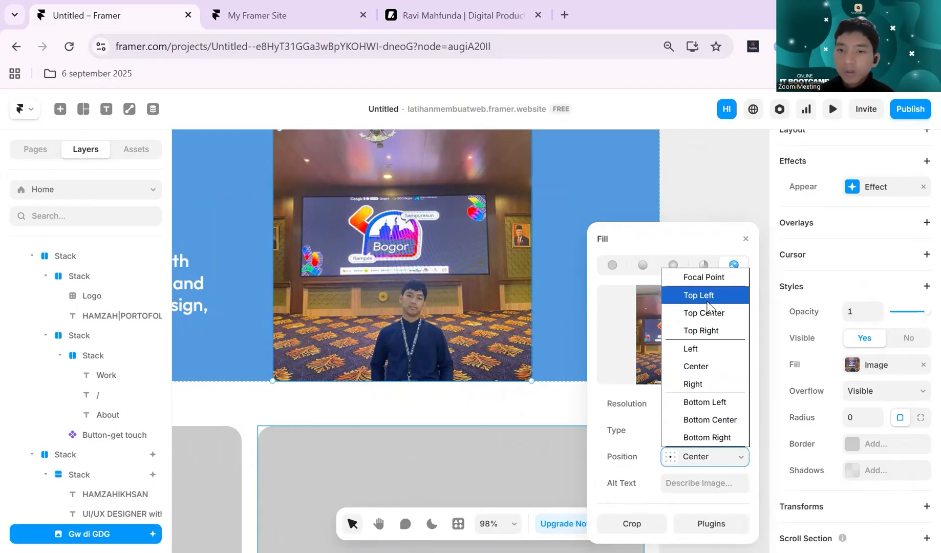
pyautogui.click(714, 321)
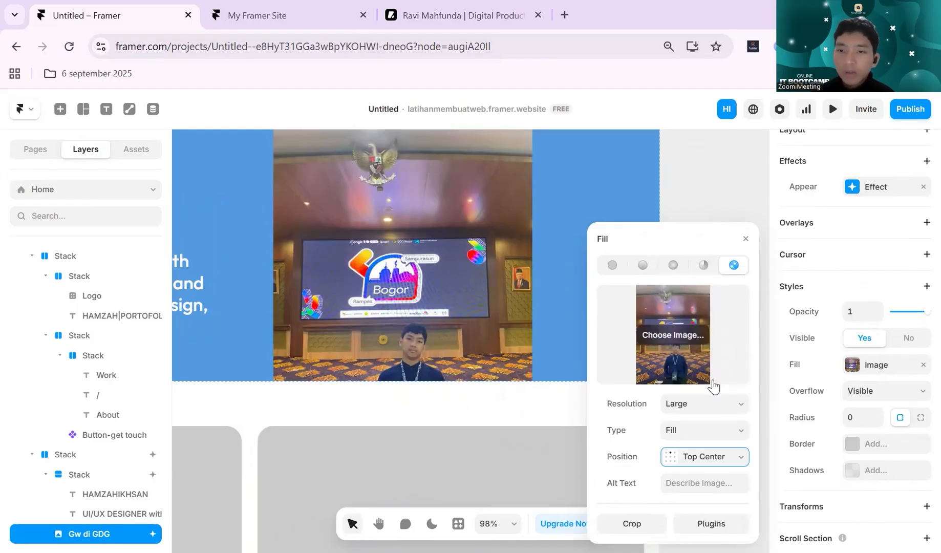
pyautogui.click(719, 461)
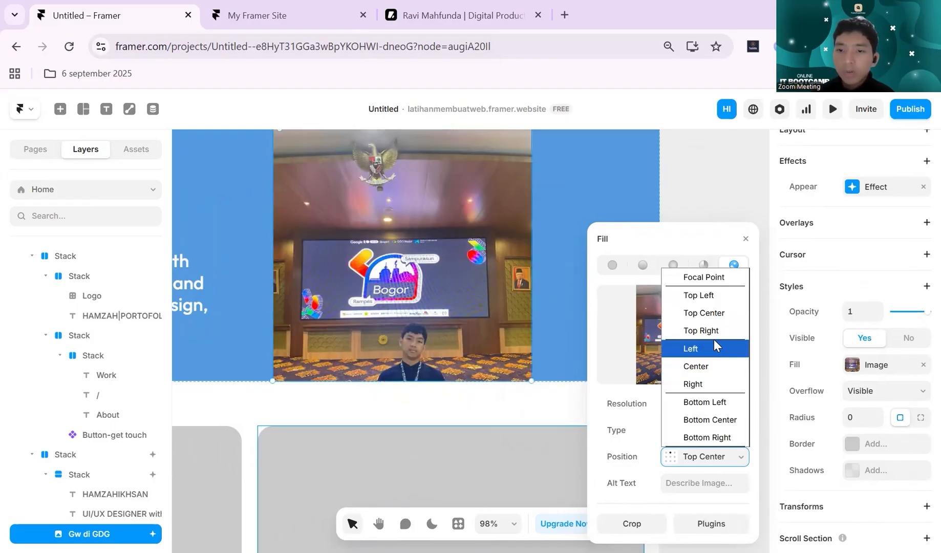
pyautogui.click(715, 429)
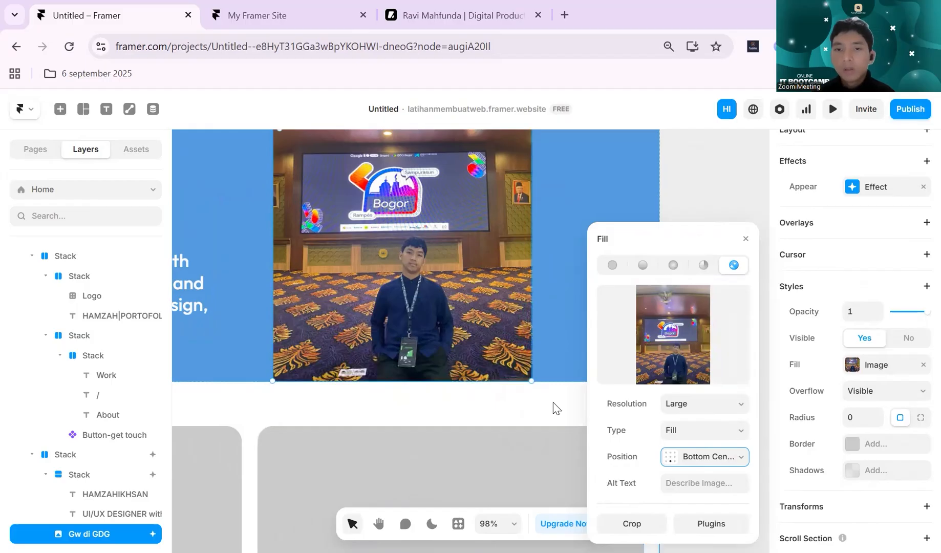
# - Set the bottom padding of the blue hero section's stack to 100
pyautogui.click(553, 406)
pyautogui.hotkey('ctrl', '-')
pyautogui.click(671, 300)
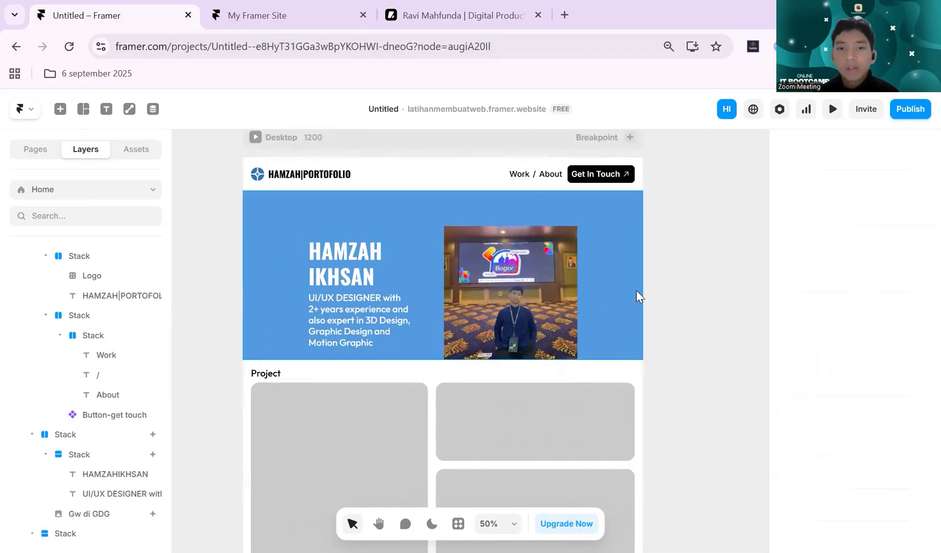
pyautogui.click(592, 292)
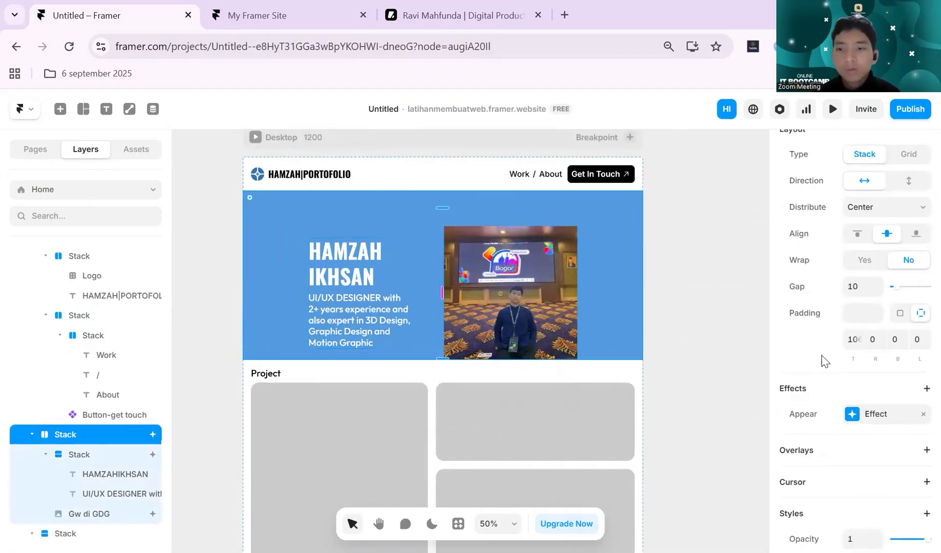
pyautogui.scroll(2, 825, 358)
pyautogui.scroll(-2, 809, 354)
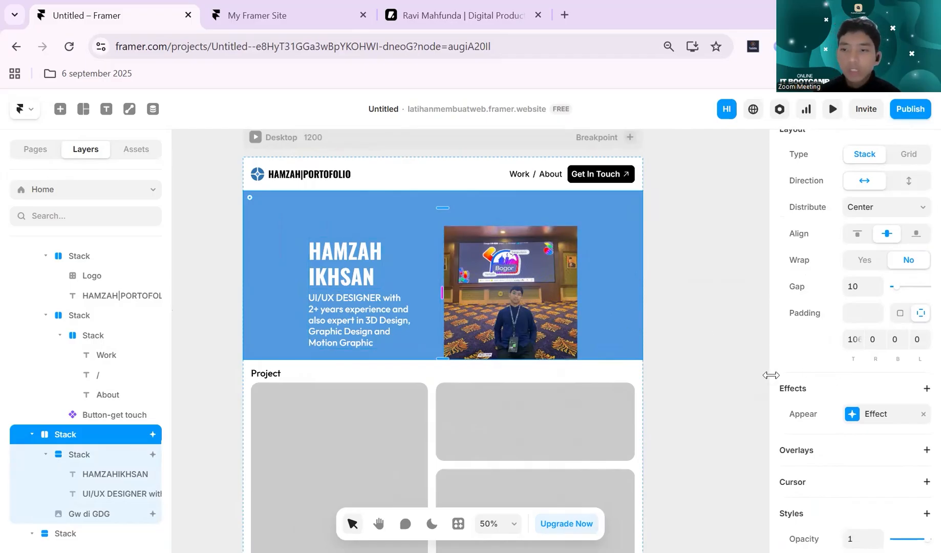
pyautogui.click(904, 341)
pyautogui.write('100')
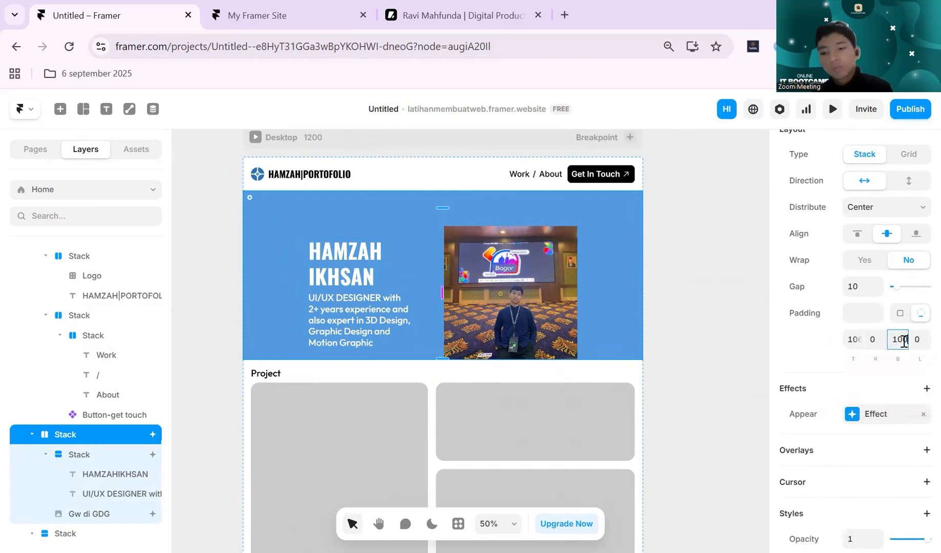
pyautogui.press('Return')
pyautogui.click(713, 256)
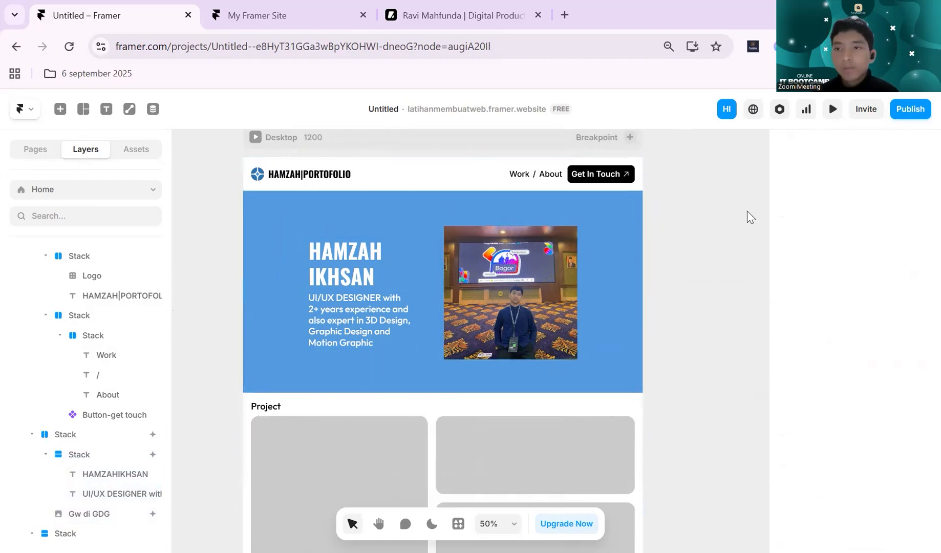
# - Preview the page and examine the spacing of the header, hero and project sections on the canvas
pyautogui.click(832, 108)
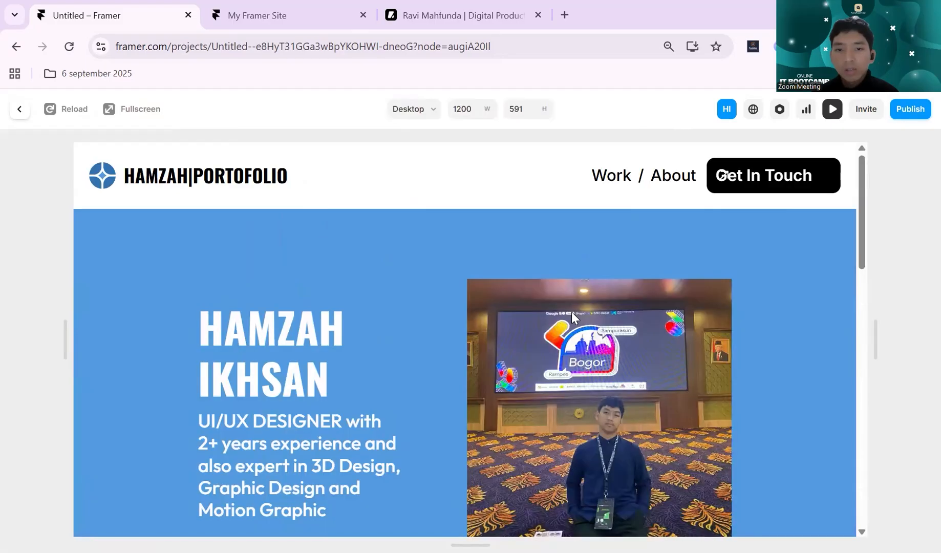
pyautogui.click(833, 109)
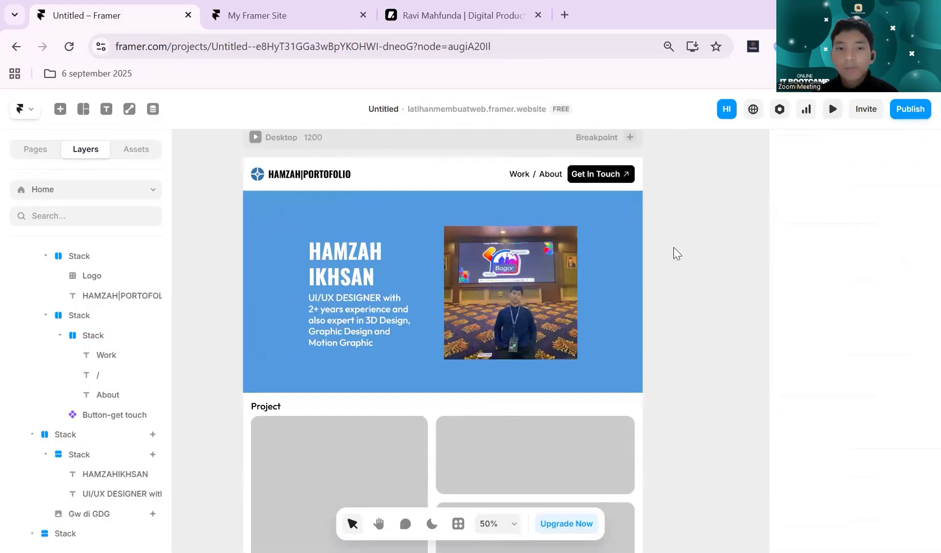
pyautogui.click(331, 423)
pyautogui.click(330, 424)
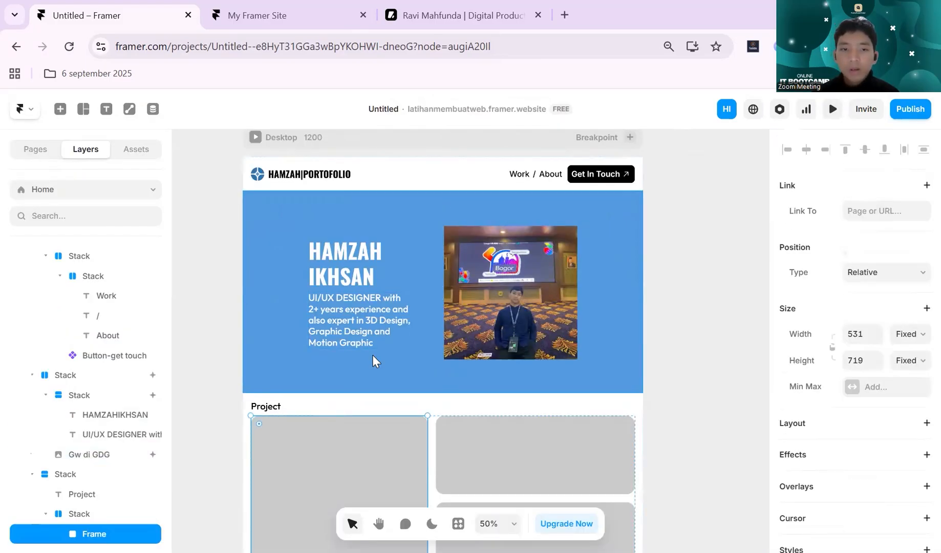
pyautogui.scroll(-1, 373, 358)
pyautogui.click(403, 329)
pyautogui.scroll(1, 420, 333)
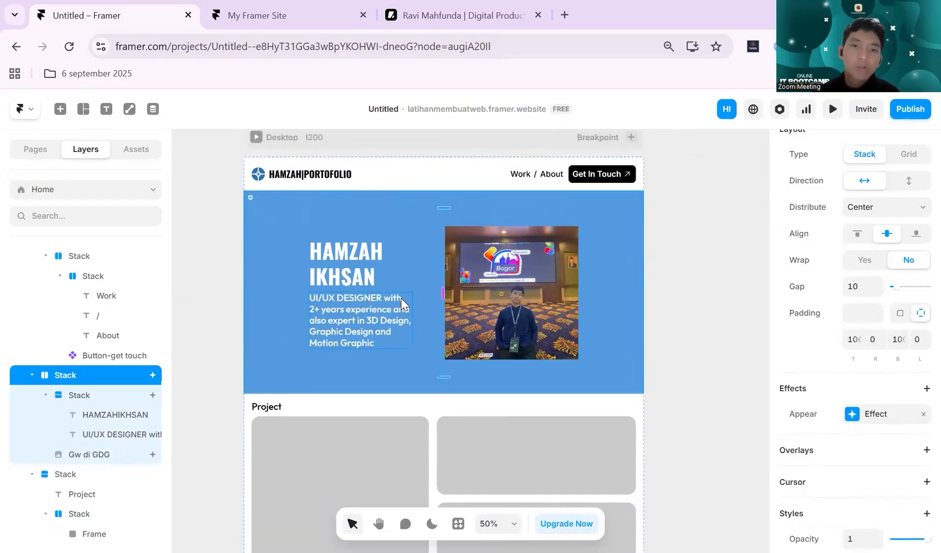
pyautogui.scroll(3, 455, 225)
pyautogui.click(458, 228)
pyautogui.hscroll(-3, 458, 223)
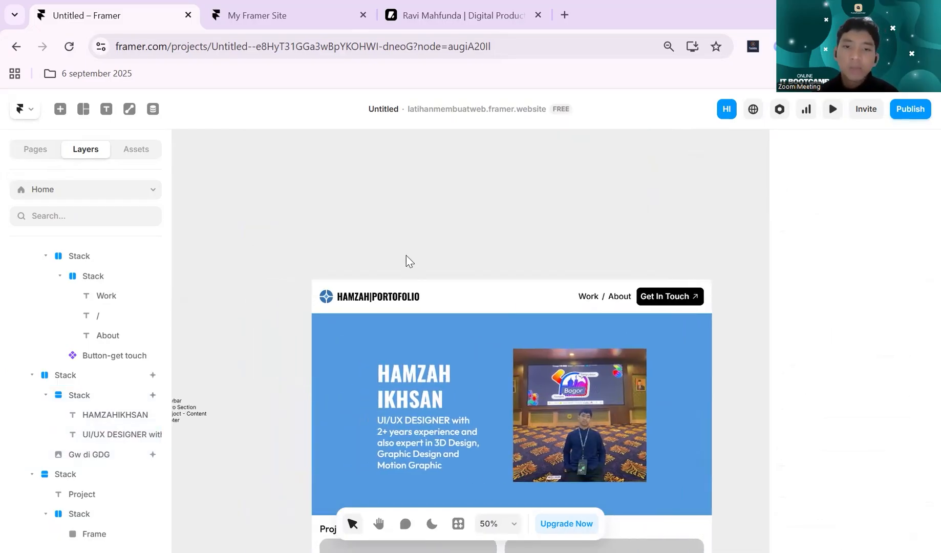
pyautogui.click(405, 261)
pyautogui.click(533, 210)
pyautogui.scroll(-3, 532, 210)
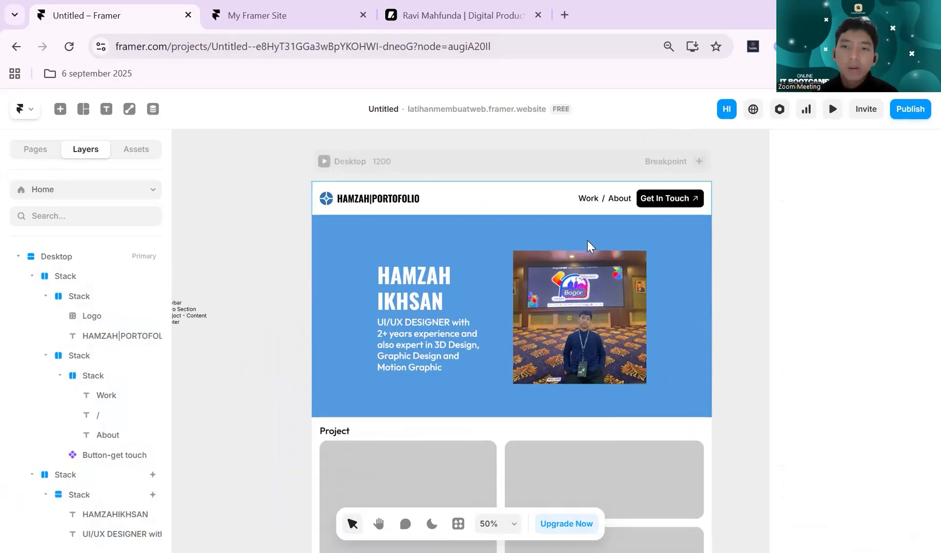
pyautogui.hscroll(1, 588, 244)
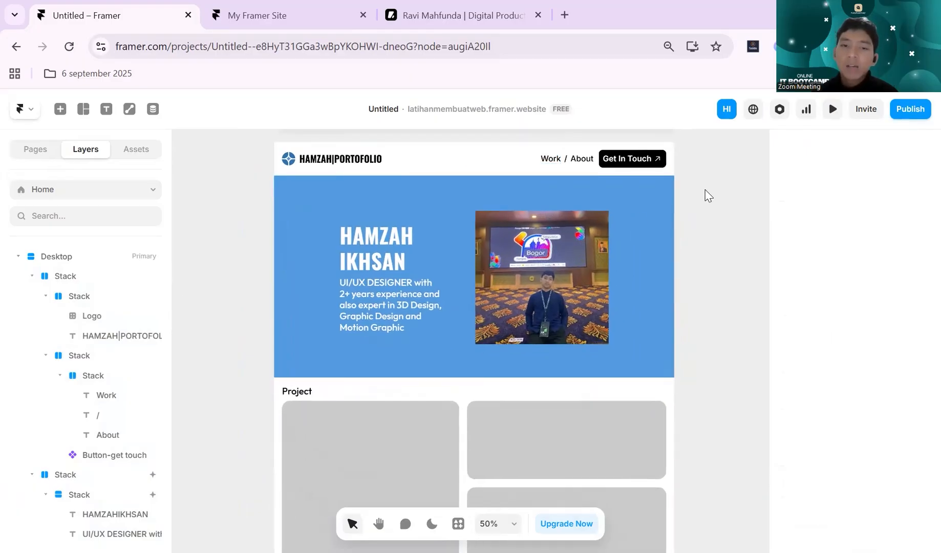
pyautogui.scroll(-2, 701, 194)
pyautogui.scroll(-1, 661, 239)
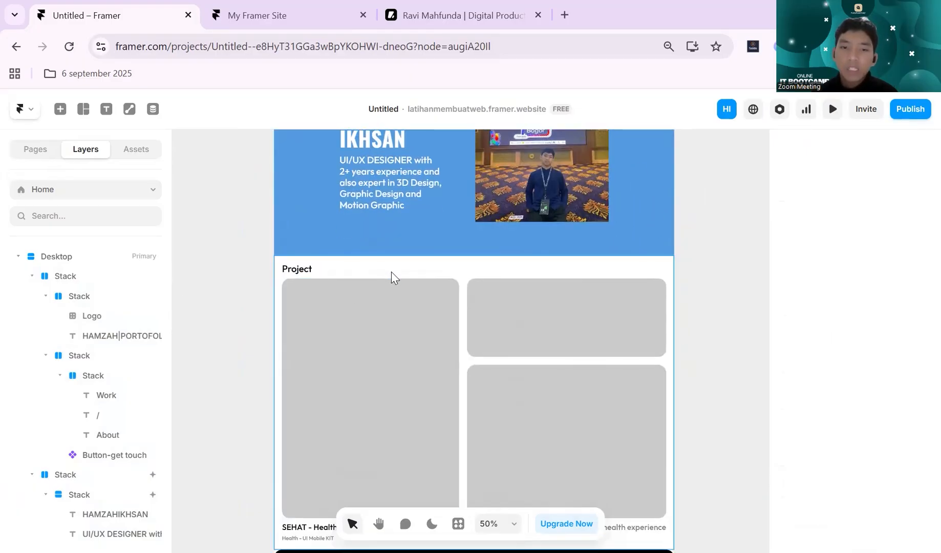
# - Shorten the large left card in the Project section to a height of about 504
pyautogui.click(423, 277)
pyautogui.scroll(-1, 438, 264)
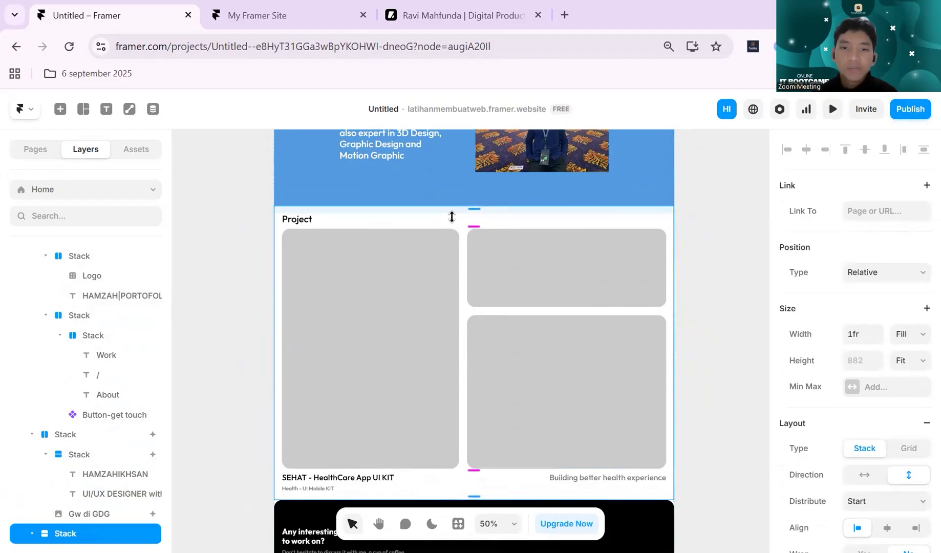
pyautogui.click(432, 303)
pyautogui.scroll(-1, 435, 274)
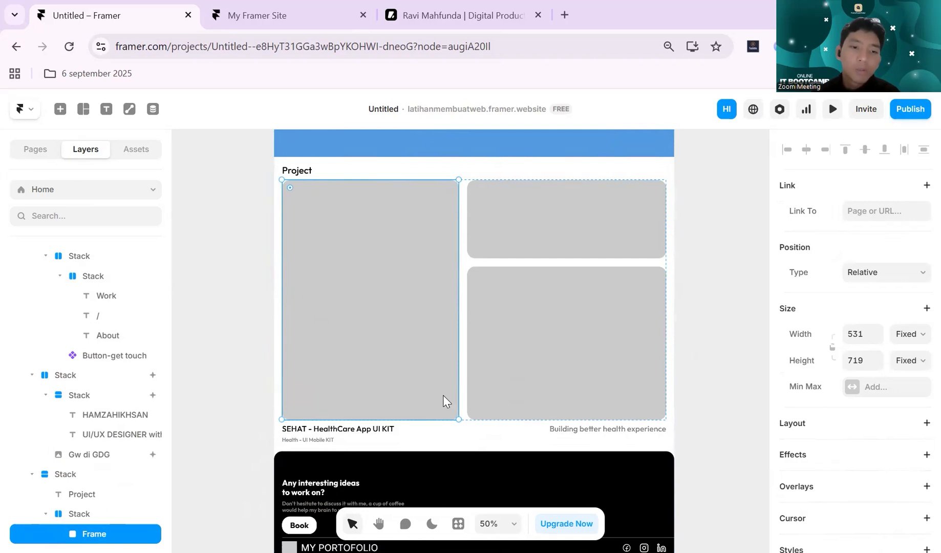
pyautogui.click(489, 176)
pyautogui.click(401, 413)
pyautogui.moveTo(411, 387); pyautogui.dragTo(410, 348)
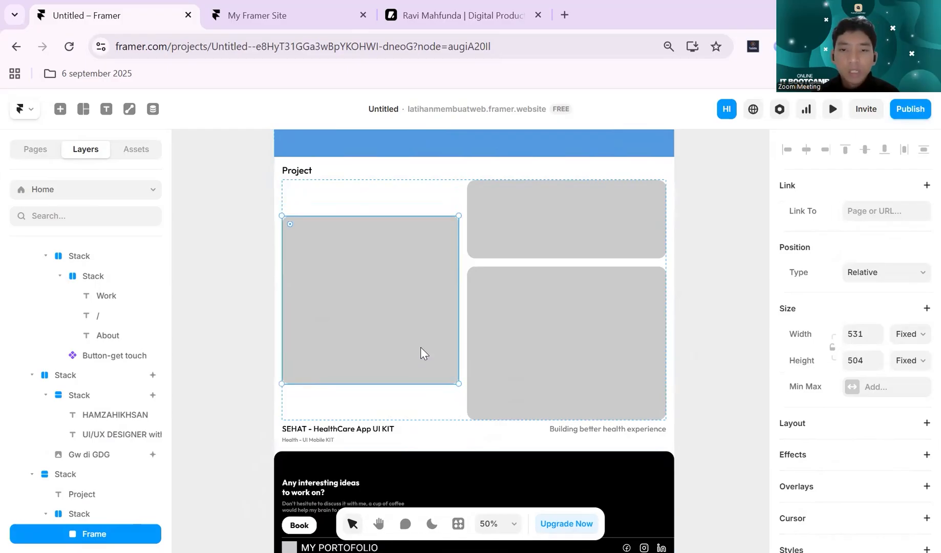
# - Shorten the lower card in the Project section's right column to about 221 high and set its height to Fill
pyautogui.click(541, 409)
pyautogui.moveTo(536, 421); pyautogui.dragTo(548, 338)
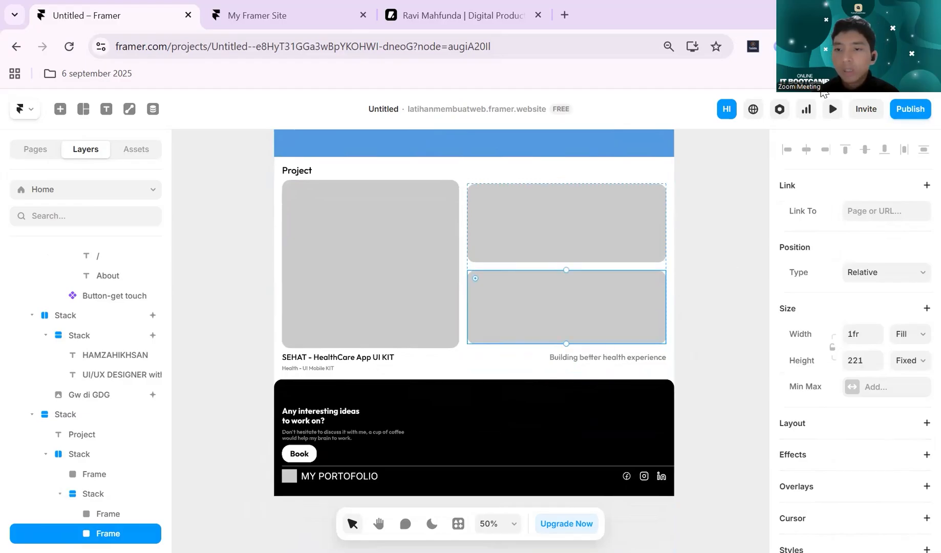
pyautogui.click(911, 361)
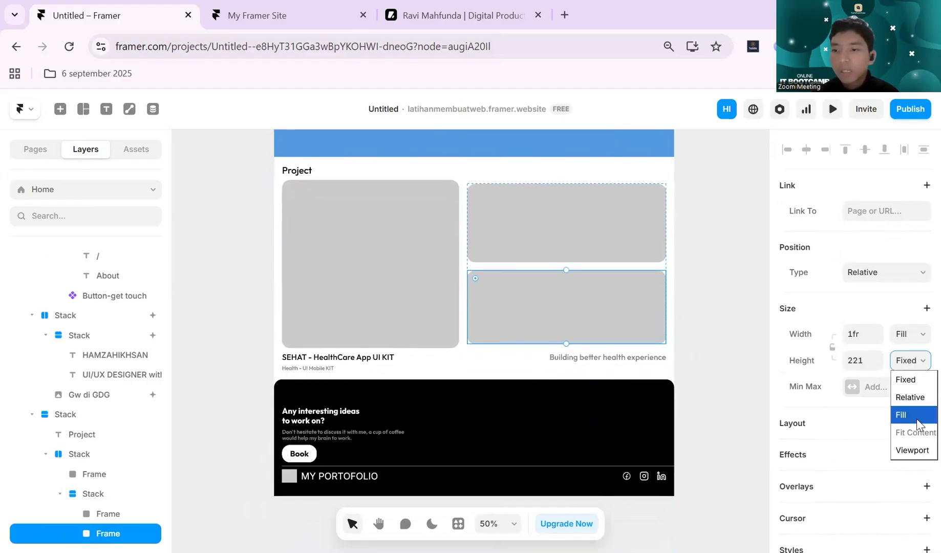
pyautogui.click(901, 415)
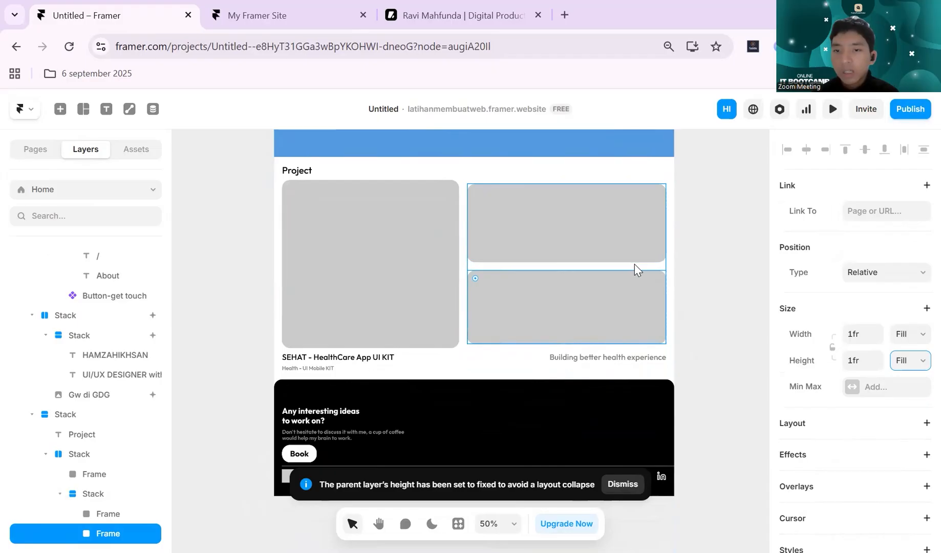
# - Set the height of the stack holding the two right-hand project cards to Fill
pyautogui.click(635, 264)
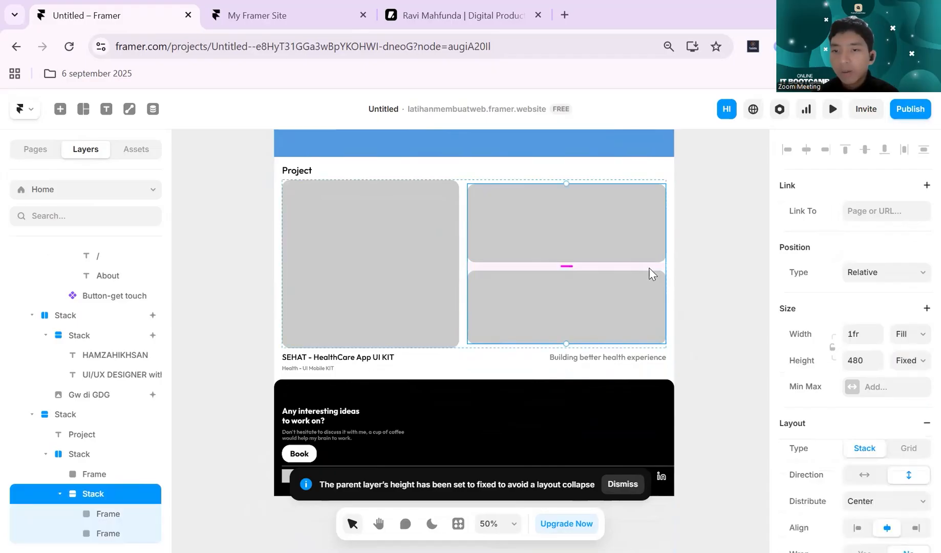
pyautogui.click(909, 364)
pyautogui.click(915, 423)
pyautogui.click(712, 265)
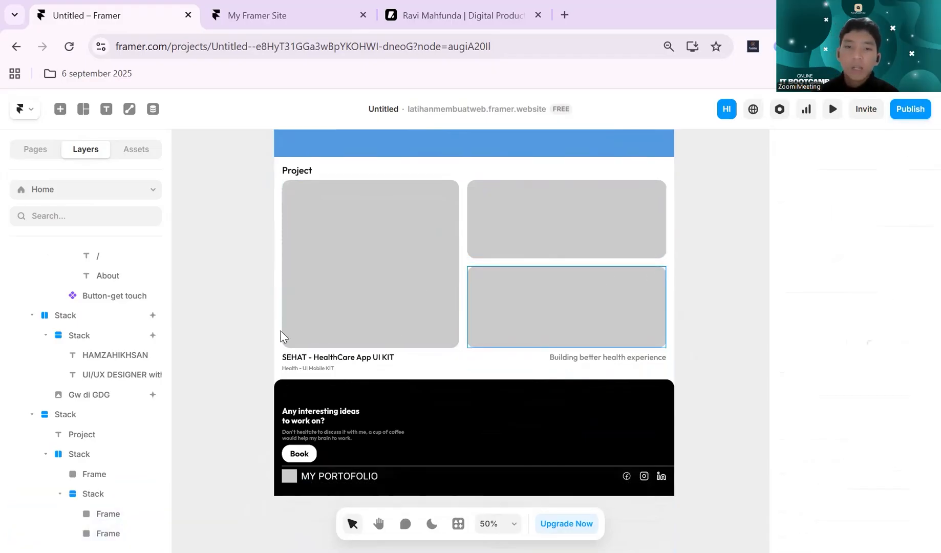
# - Change the fill type of the large left project card from a solid colour to Image
pyautogui.scroll(3, 517, 305)
pyautogui.click(388, 357)
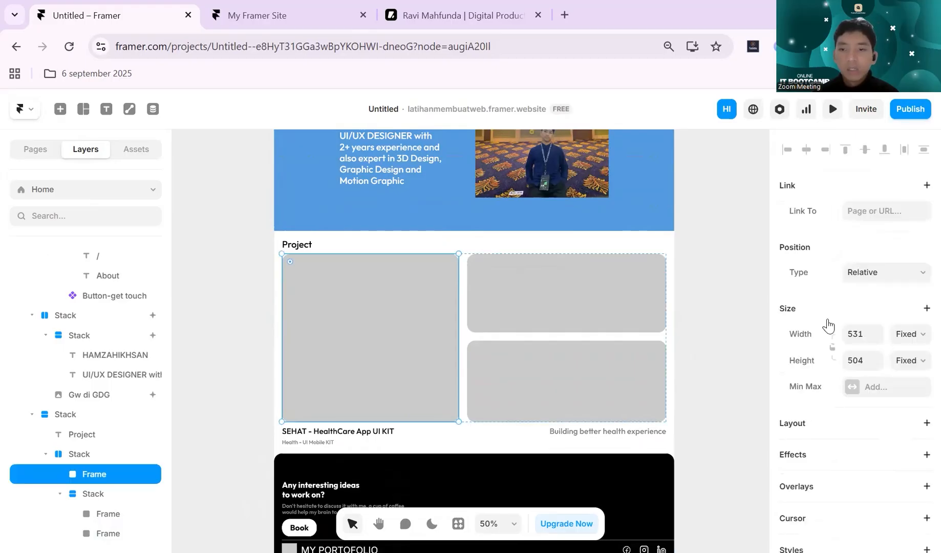
pyautogui.scroll(-6, 853, 332)
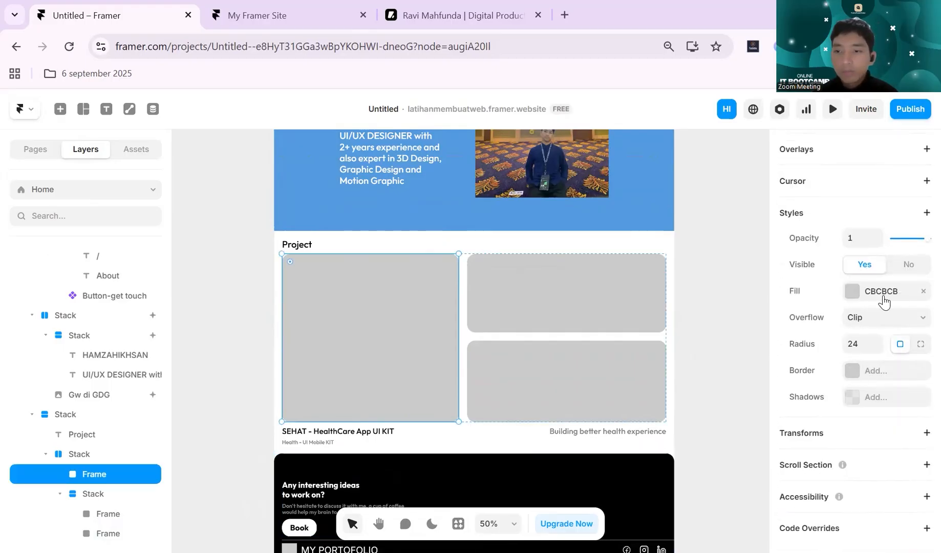
pyautogui.click(852, 291)
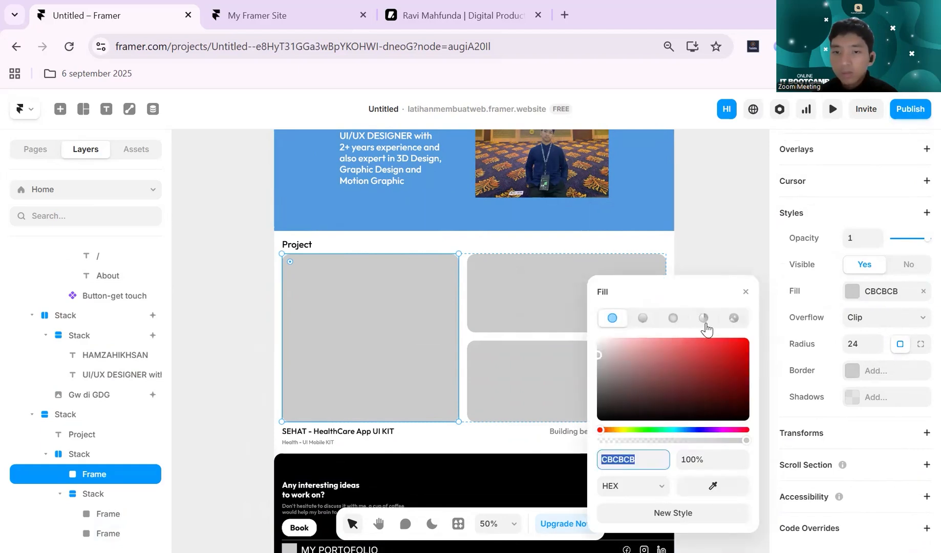
pyautogui.click(734, 318)
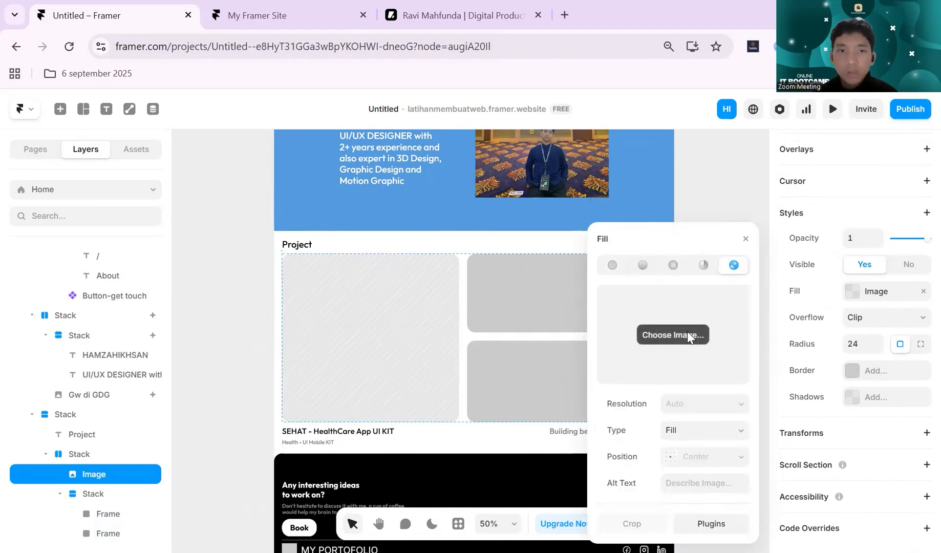
# - Upload "Dribbble shot - 1" from the Unduhan folder as the large project card's fill image
pyautogui.click(687, 335)
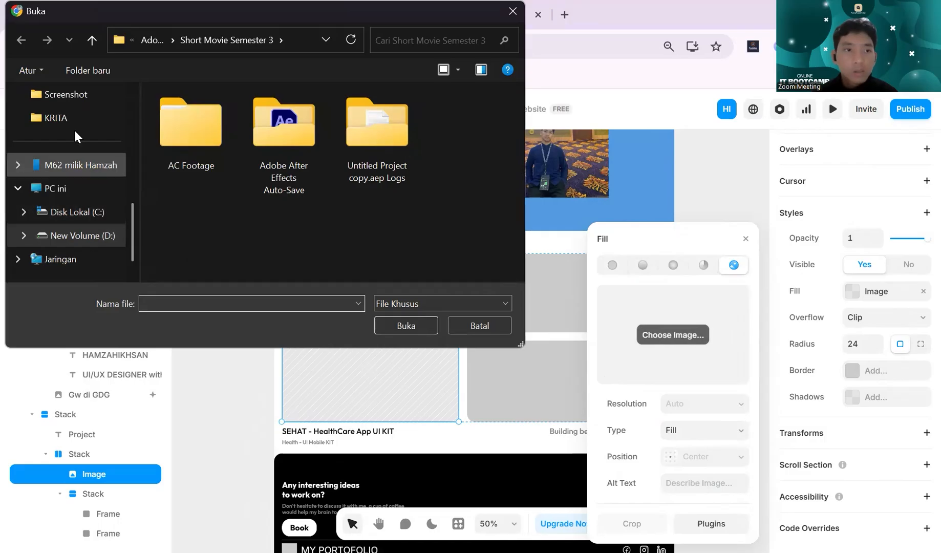
pyautogui.scroll(5, 71, 112)
pyautogui.click(87, 214)
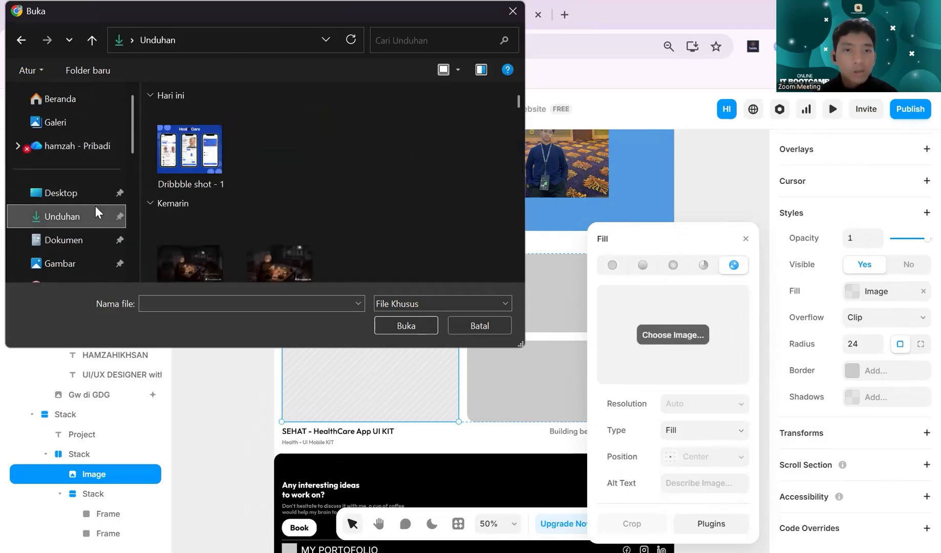
pyautogui.click(207, 169)
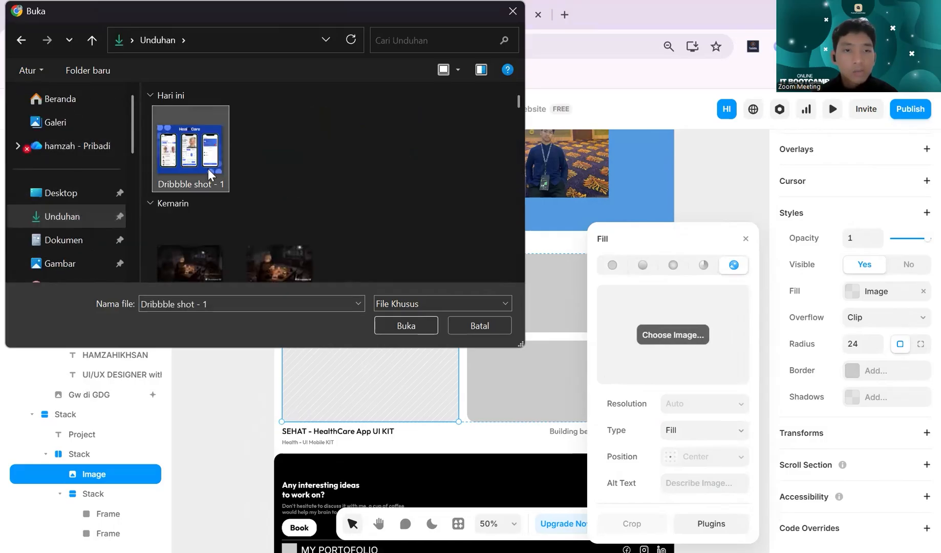
pyautogui.click(401, 325)
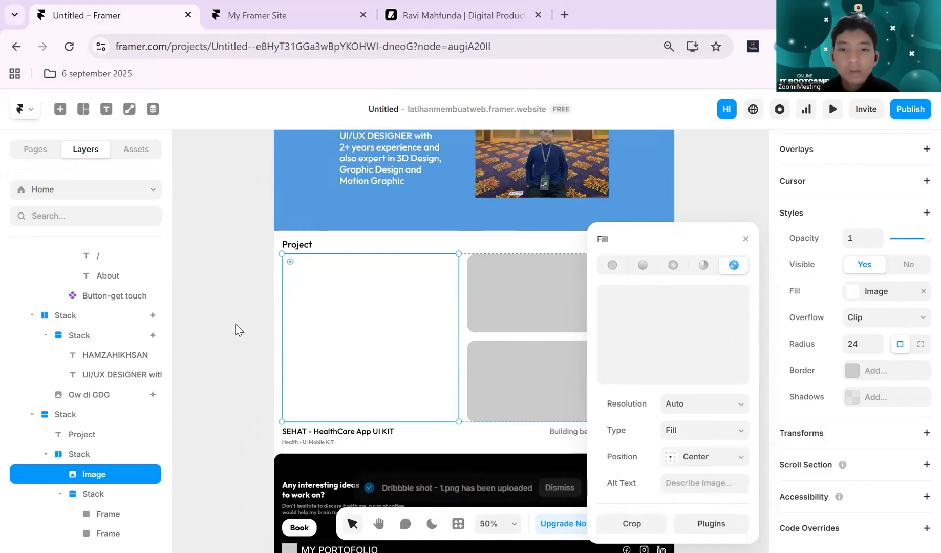
pyautogui.hscroll(2, 241, 330)
pyautogui.scroll(-1, 241, 330)
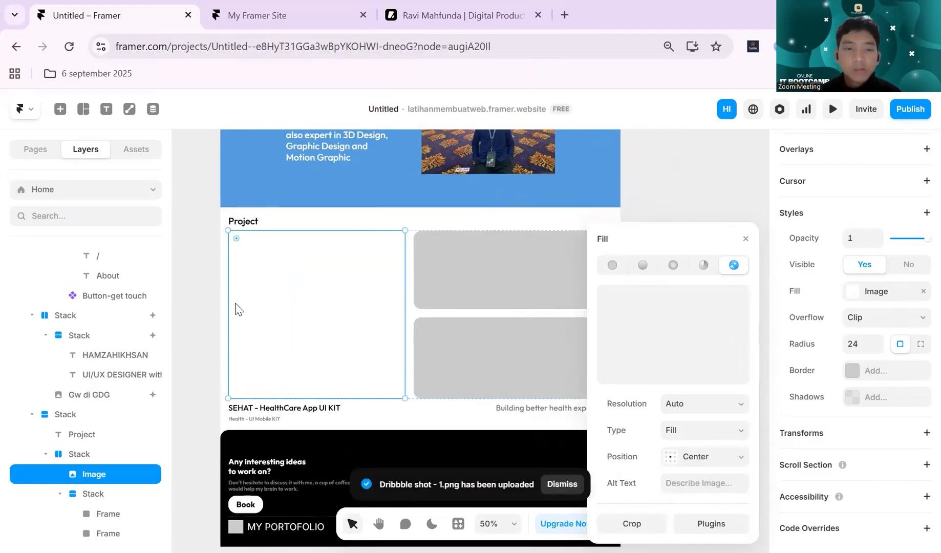
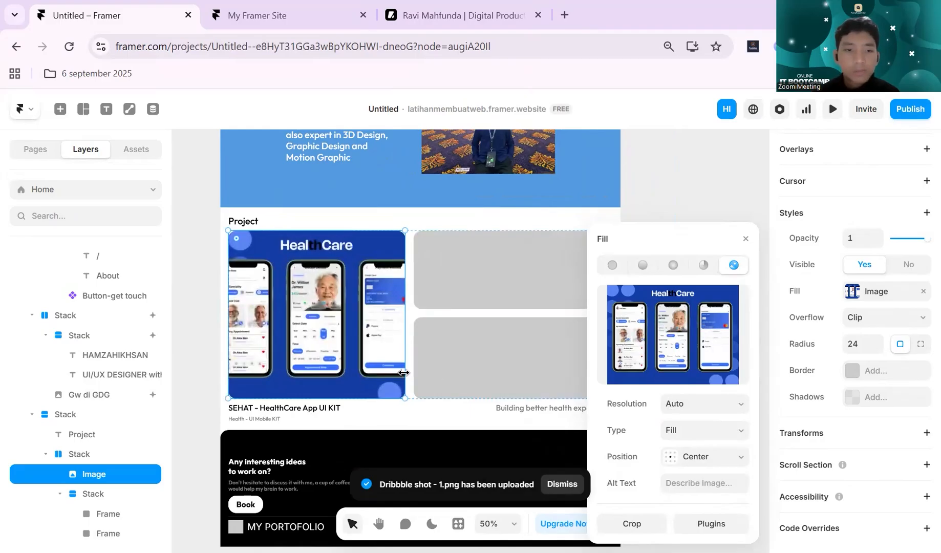
# - Change the upper right-hand project card's fill to Image and upload "Dribbble shot - 1" from the Unduhan folder
pyautogui.click(496, 282)
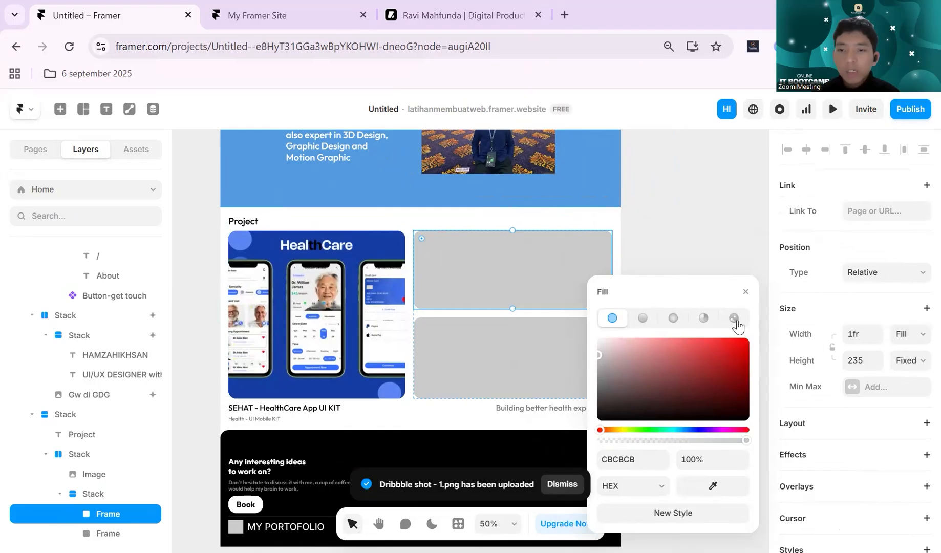
pyautogui.click(735, 316)
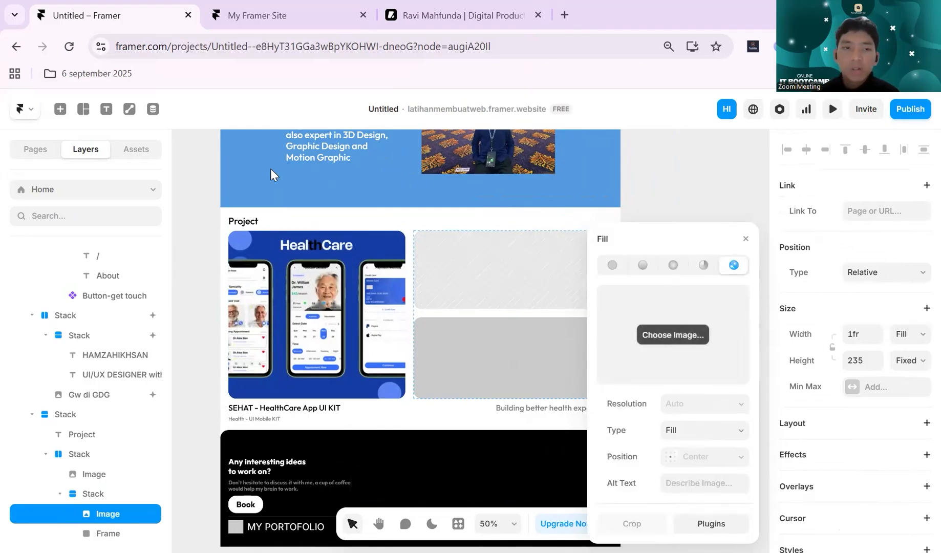
pyautogui.click(205, 158)
pyautogui.click(419, 324)
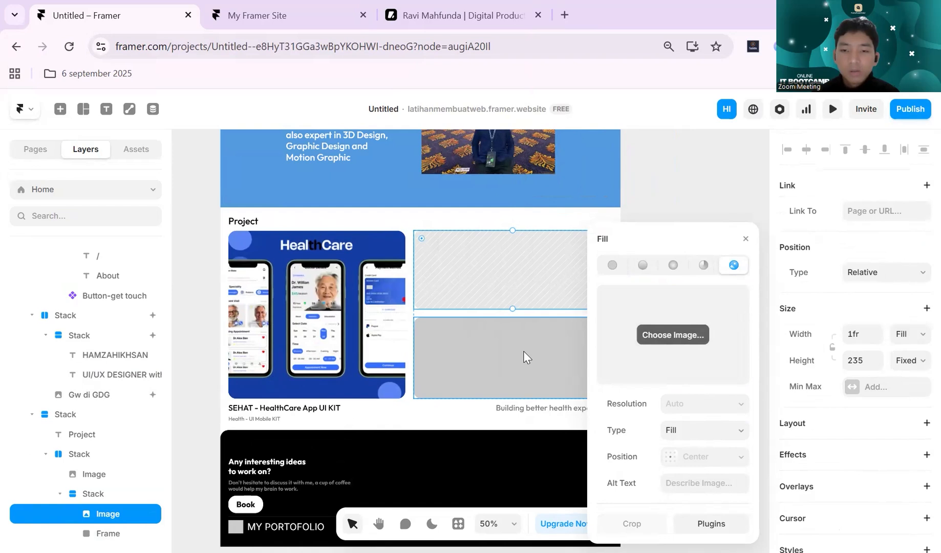
# - Fill the lower right-hand project card with the "Dribbble shot - 1" image from the Unduhan folder
pyautogui.click(523, 350)
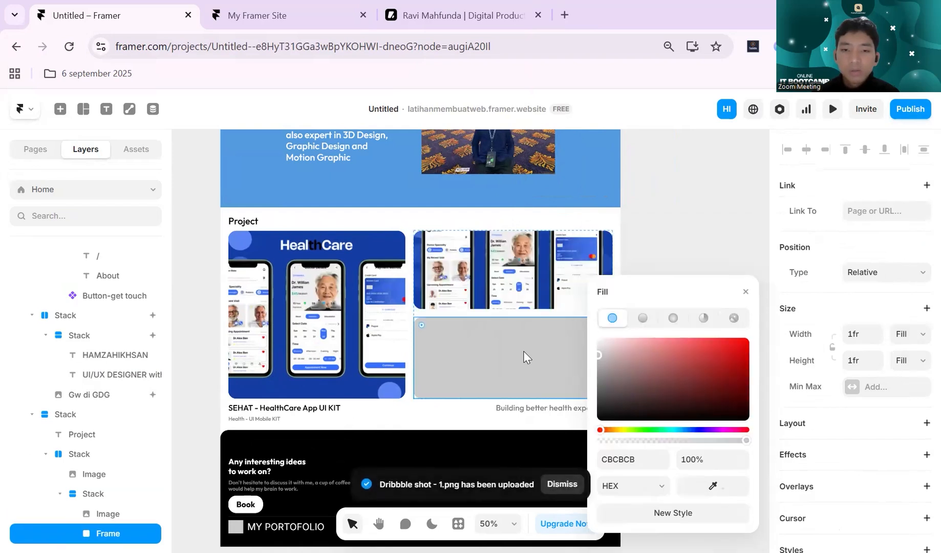
pyautogui.click(733, 319)
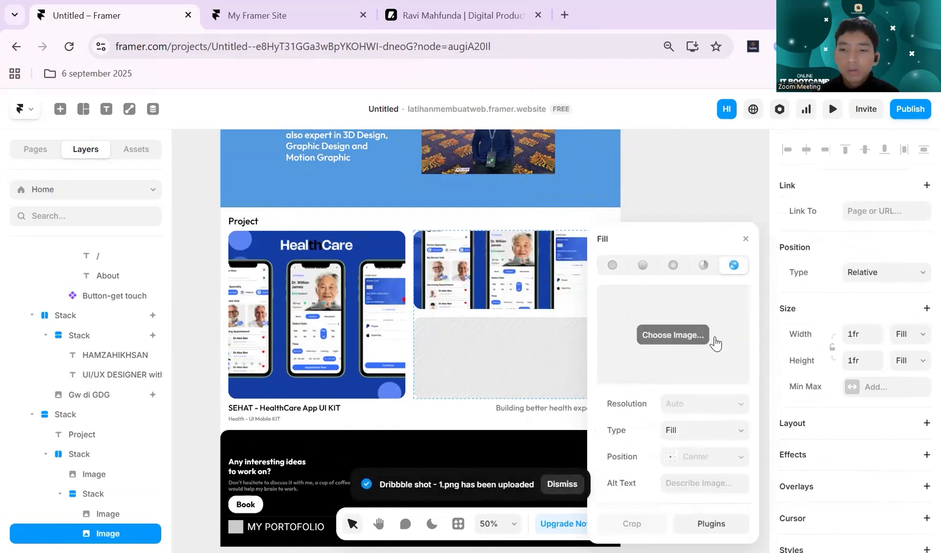
pyautogui.click(674, 336)
pyautogui.click(190, 149)
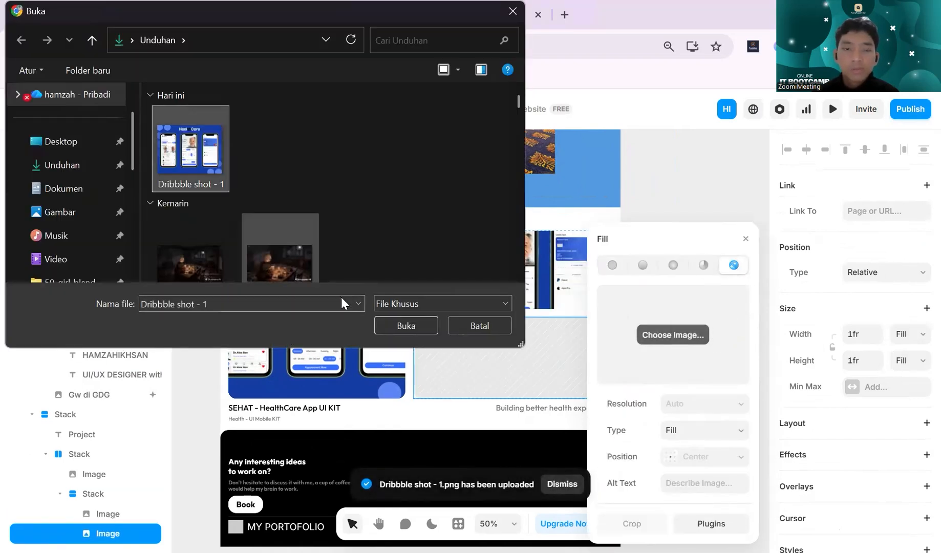
pyautogui.click(404, 325)
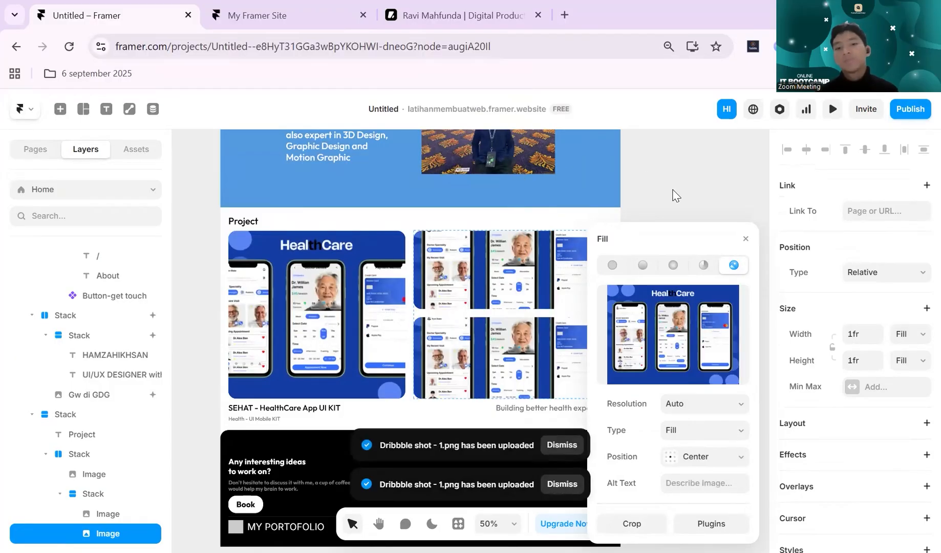
pyautogui.click(674, 194)
# - Add an Appear effect with the Slide In Bottom preset to the stack holding the whole Project section
pyautogui.scroll(-5, 668, 260)
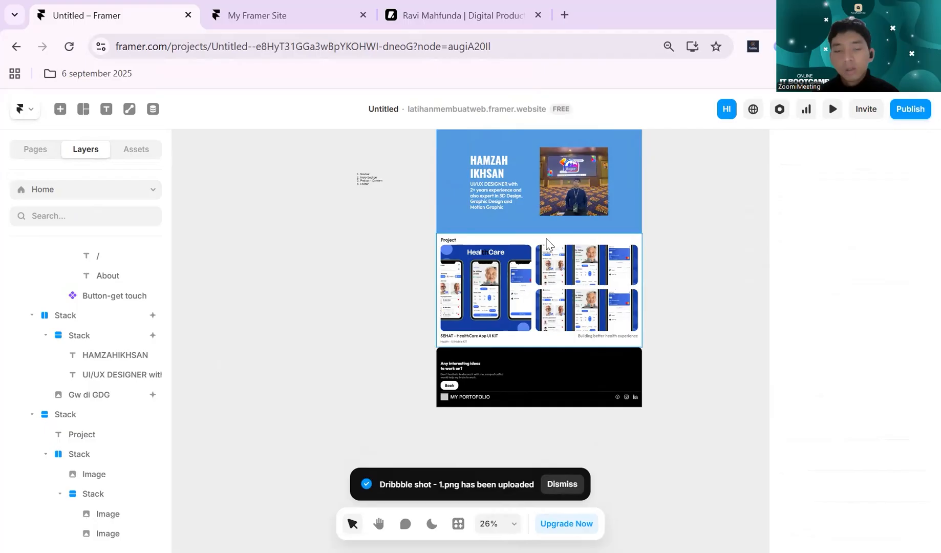
pyautogui.click(547, 245)
pyautogui.scroll(5, 681, 245)
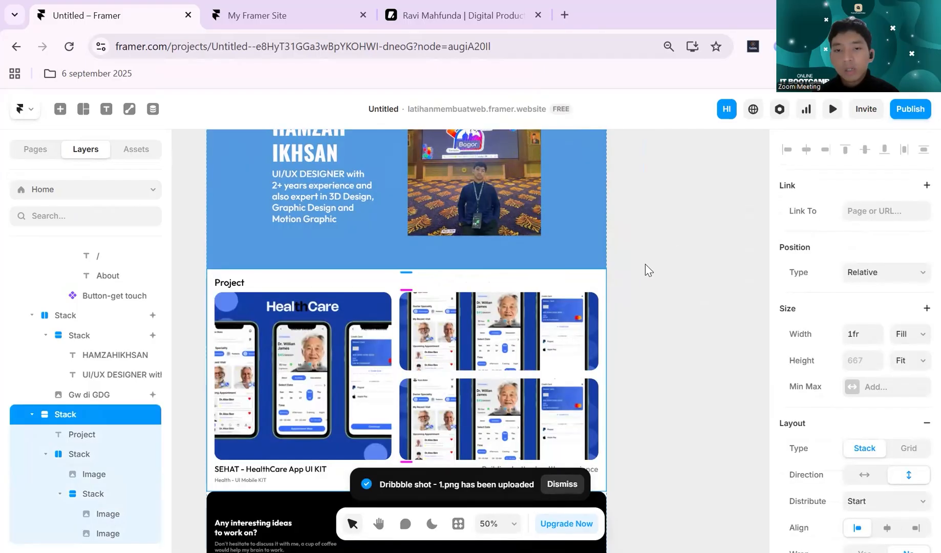
pyautogui.scroll(-3, 920, 276)
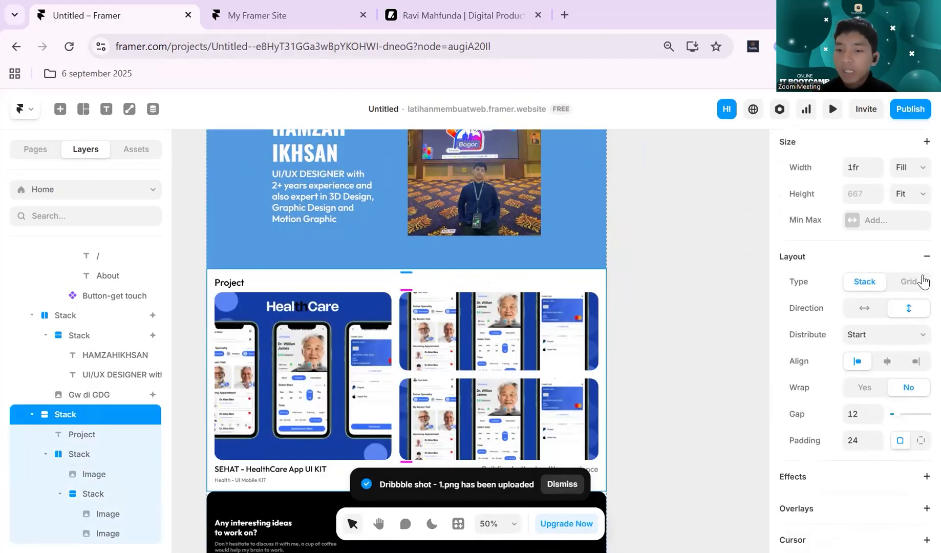
pyautogui.scroll(-2, 923, 281)
pyautogui.click(925, 350)
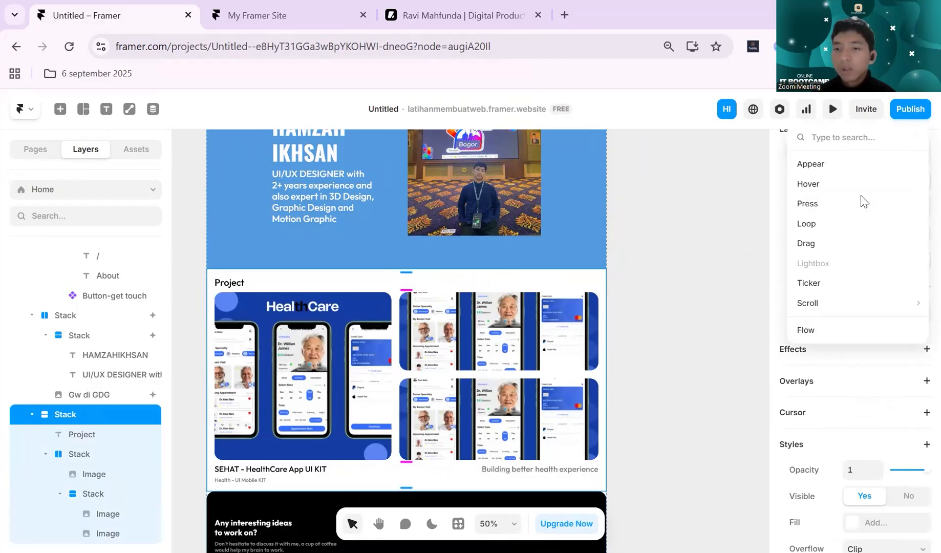
pyautogui.click(850, 164)
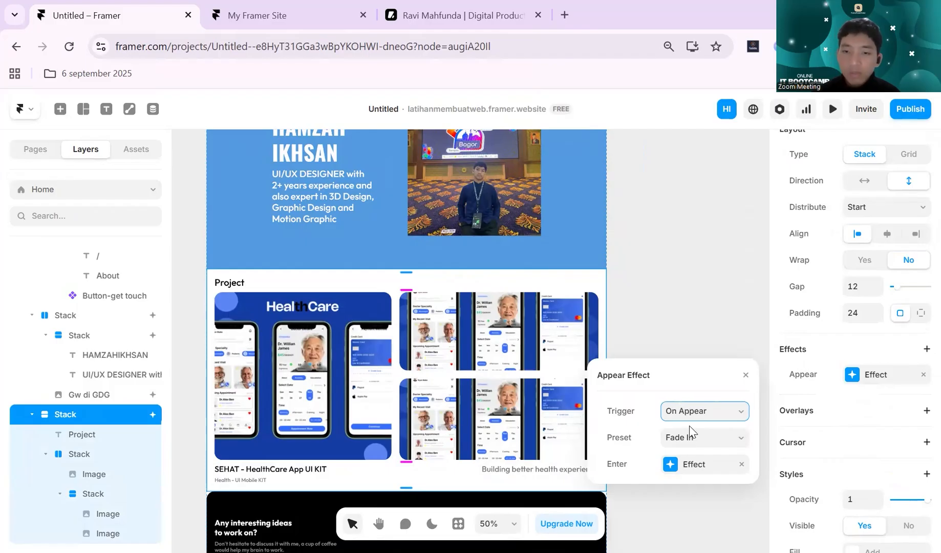
pyautogui.click(693, 440)
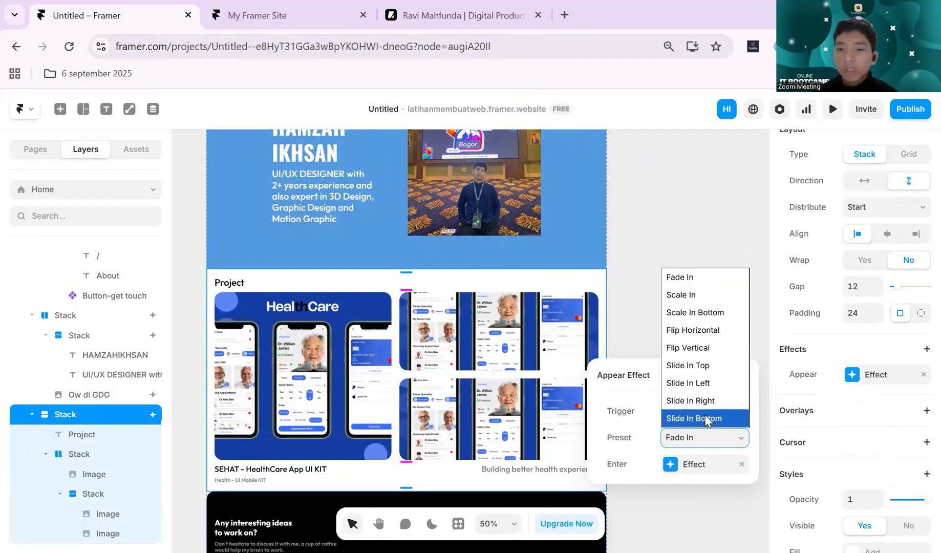
pyautogui.click(706, 419)
# - Preview the page to check the Project section's Slide In Bottom effect, then return to the canvas
pyautogui.click(831, 110)
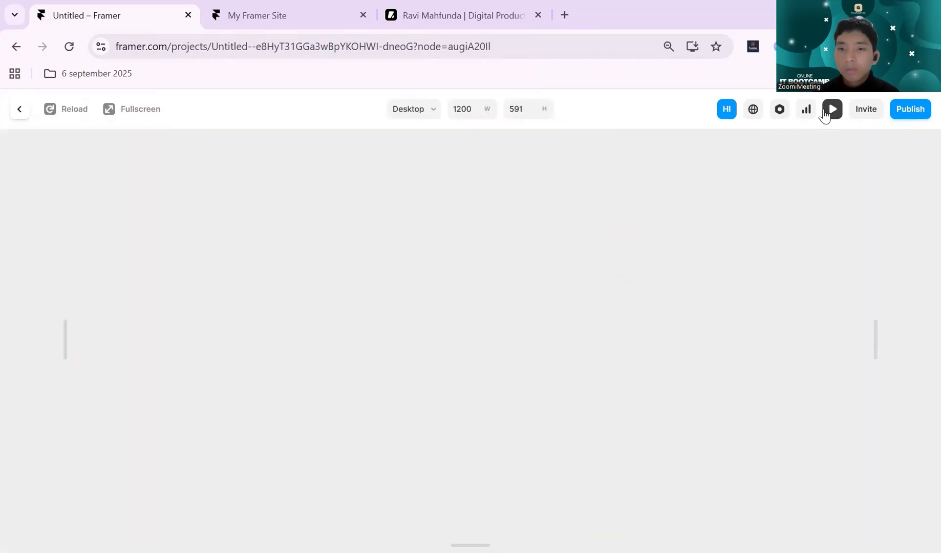
pyautogui.scroll(4, 682, 286)
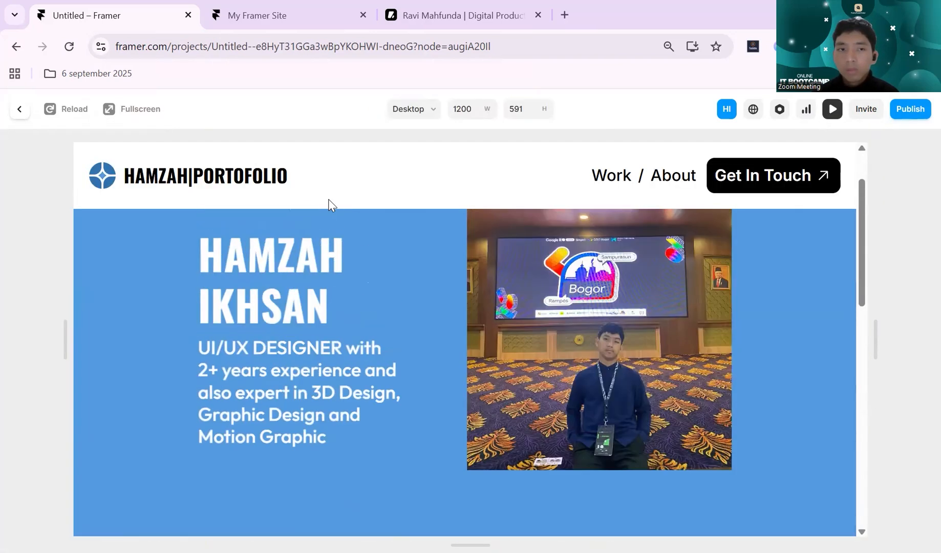
pyautogui.click(66, 52)
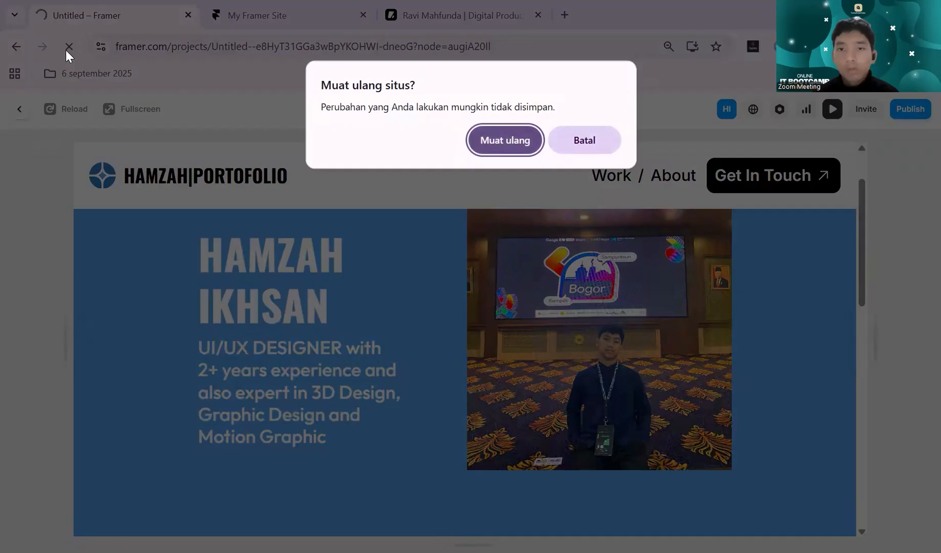
pyautogui.click(584, 140)
pyautogui.click(838, 113)
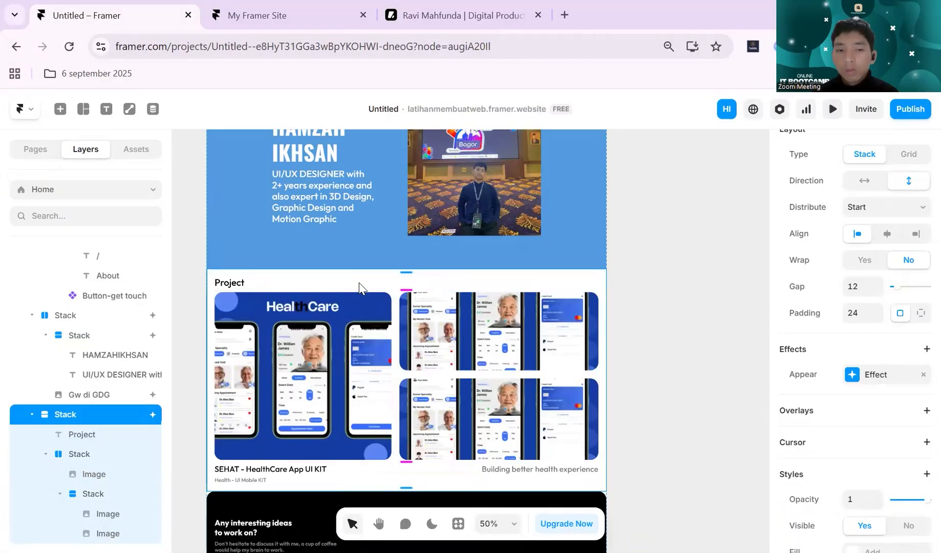
# - Change the trigger of the Project section's Appear effect to On Scroll
pyautogui.scroll(2, 630, 365)
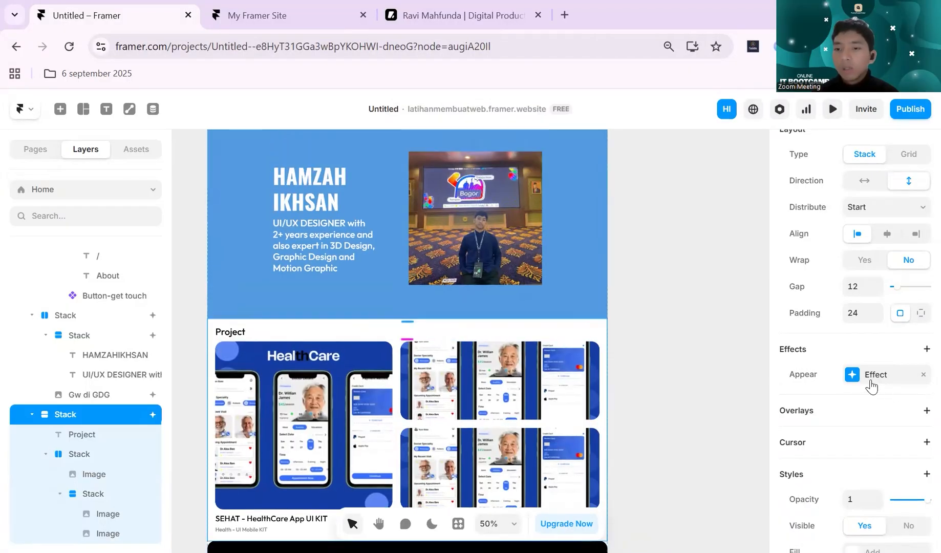
pyautogui.click(859, 385)
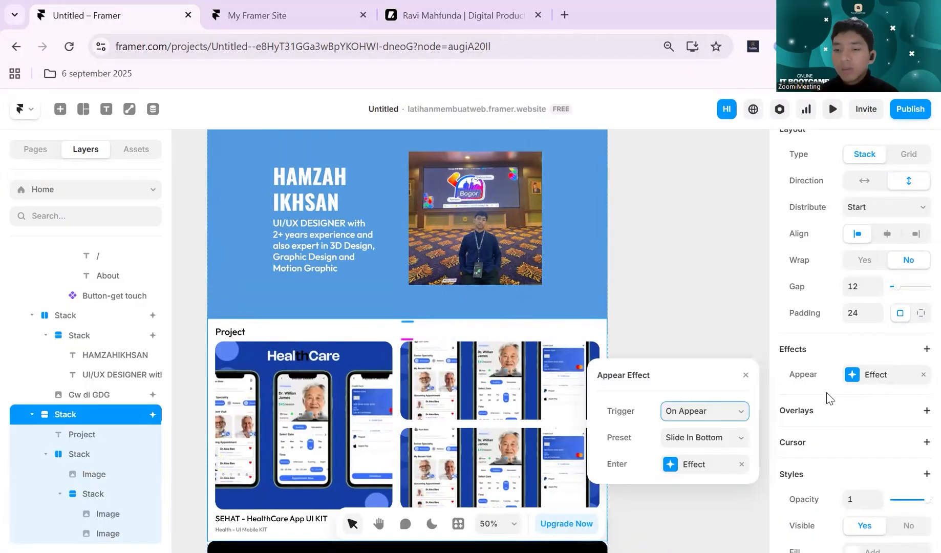
pyautogui.click(694, 412)
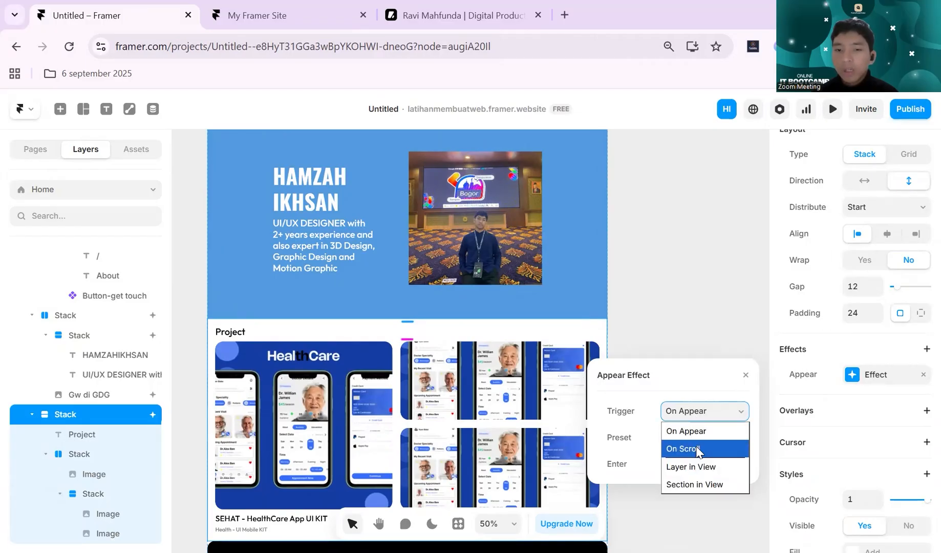
pyautogui.click(698, 451)
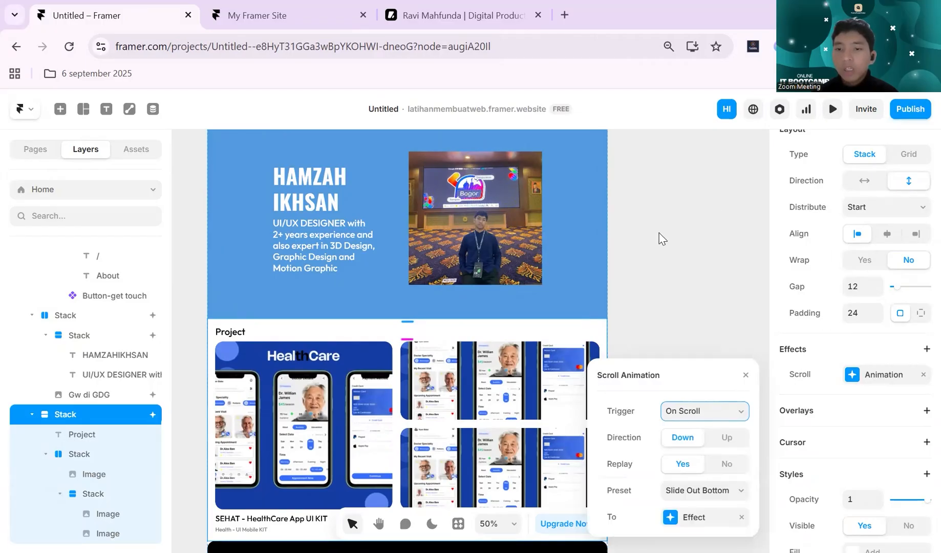
pyautogui.click(689, 264)
# - Preview the page and examine how the Project section animates with the On Scroll trigger
pyautogui.click(833, 116)
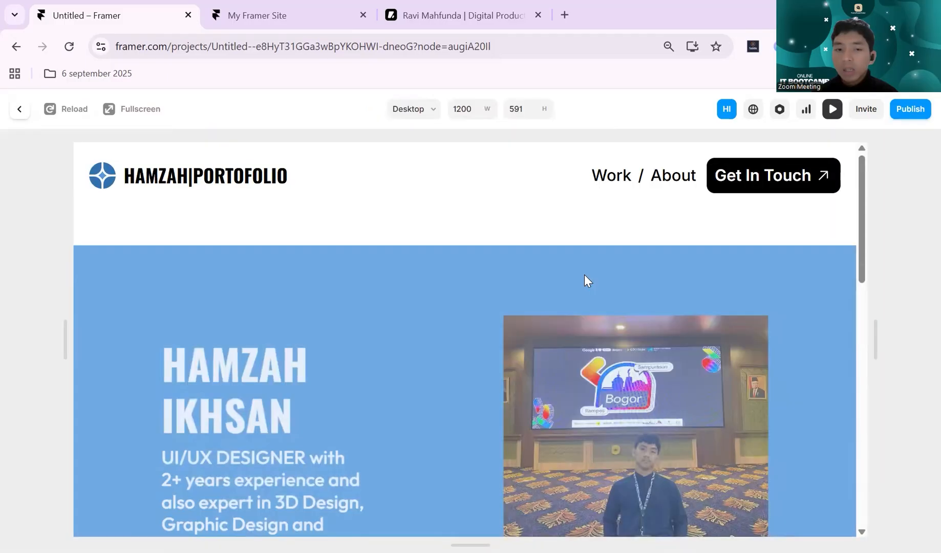
pyautogui.scroll(-10, 584, 274)
pyautogui.scroll(3, 584, 277)
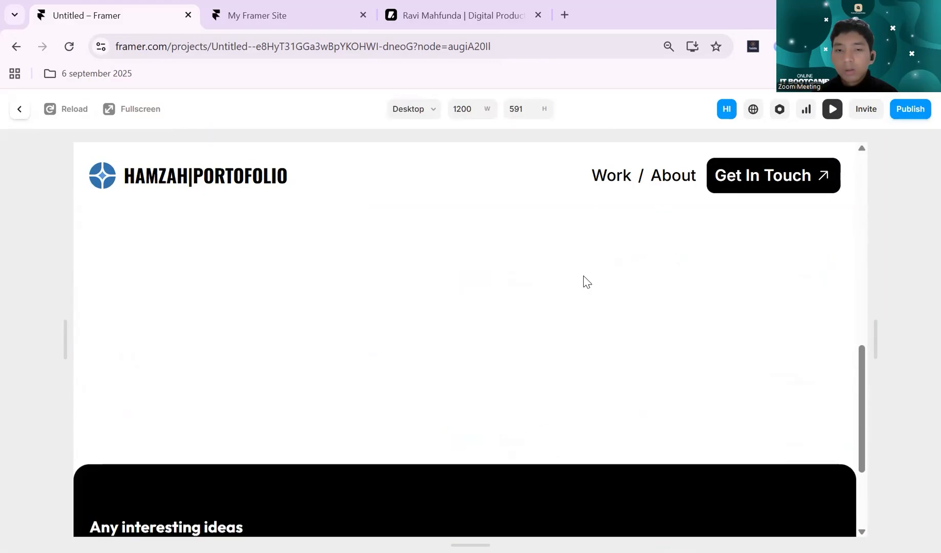
pyautogui.scroll(5, 584, 276)
pyautogui.scroll(-3, 584, 276)
pyautogui.scroll(5, 583, 277)
pyautogui.scroll(-10, 583, 275)
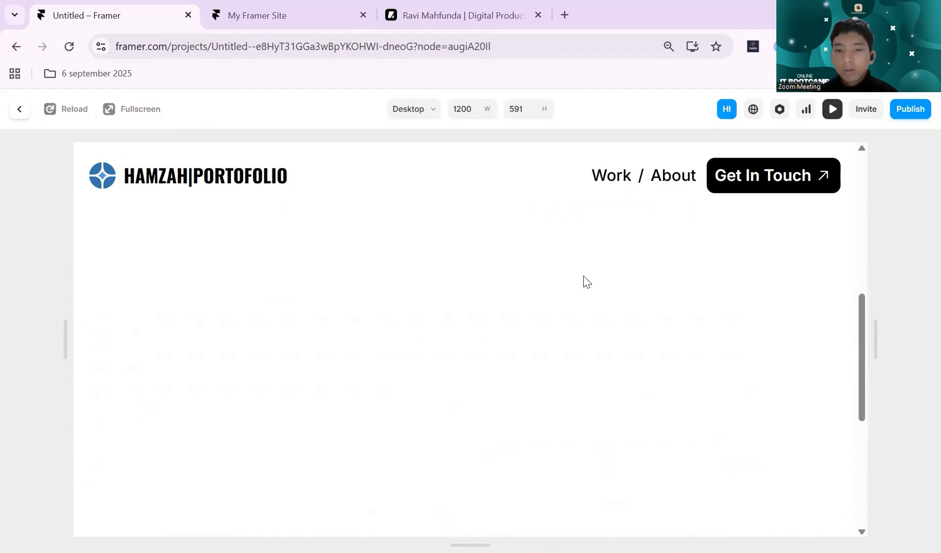
pyautogui.scroll(5, 583, 276)
pyautogui.scroll(5, 583, 276)
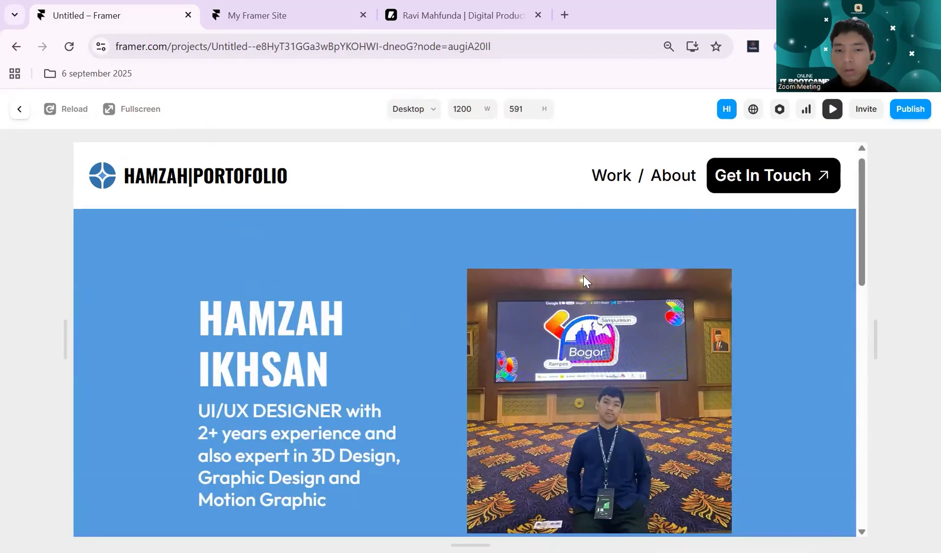
pyautogui.scroll(-6, 584, 279)
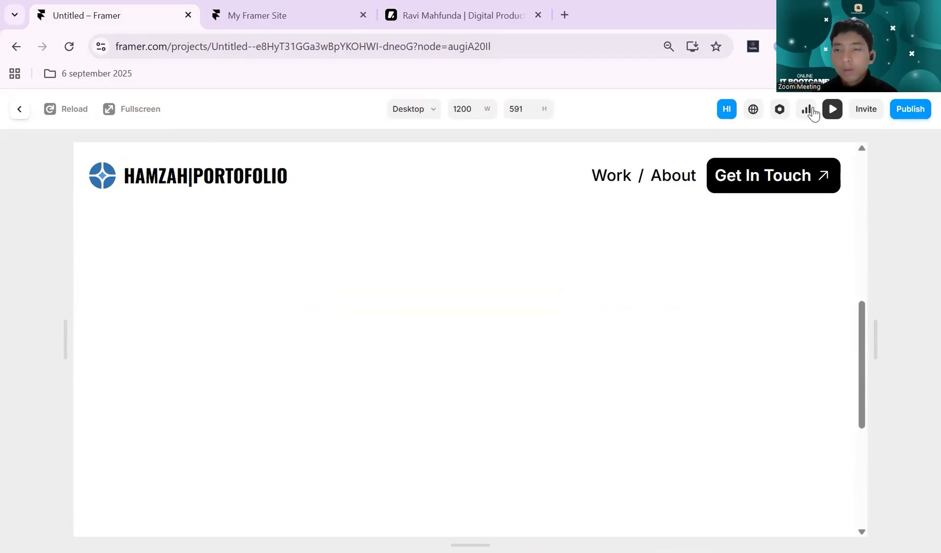
pyautogui.click(832, 109)
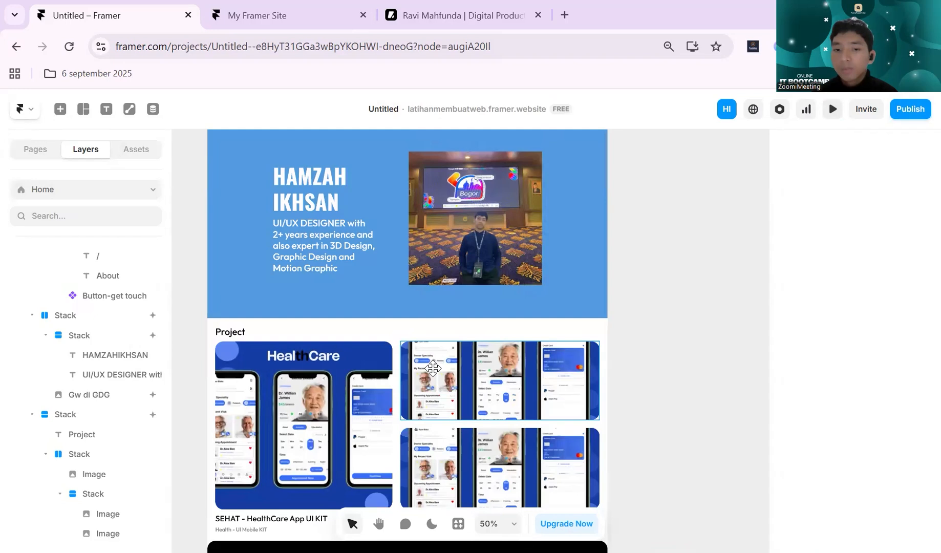
# - Set the trigger of the Project section's scroll animation to Layer in View
pyautogui.click(313, 329)
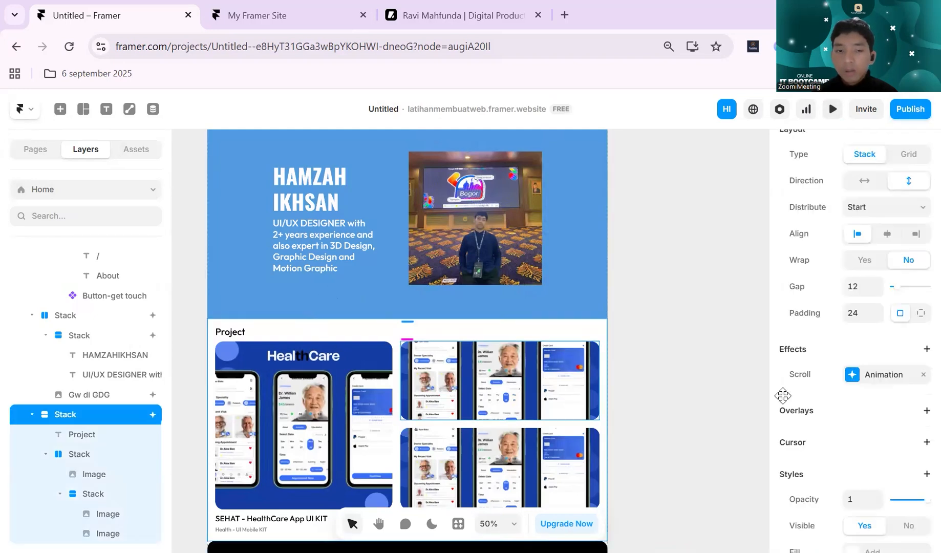
pyautogui.click(847, 375)
pyautogui.click(697, 416)
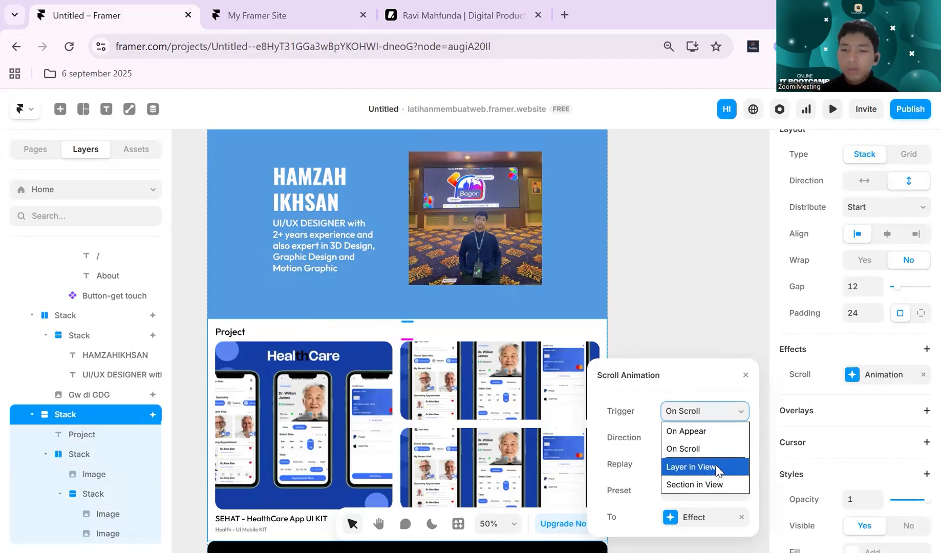
pyautogui.click(716, 468)
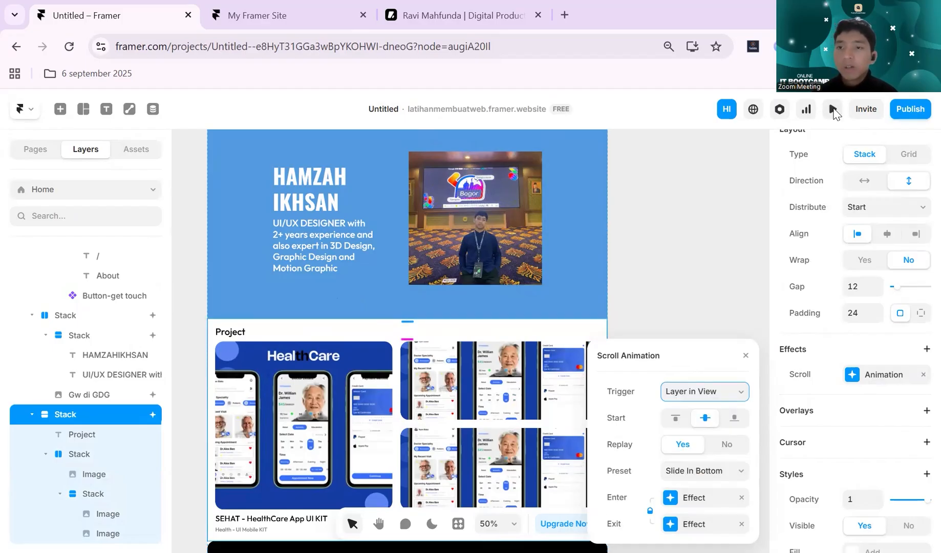
# - Preview the page and examine how the Project section animates with the Layer in View trigger
pyautogui.click(833, 111)
pyautogui.scroll(-10, 524, 364)
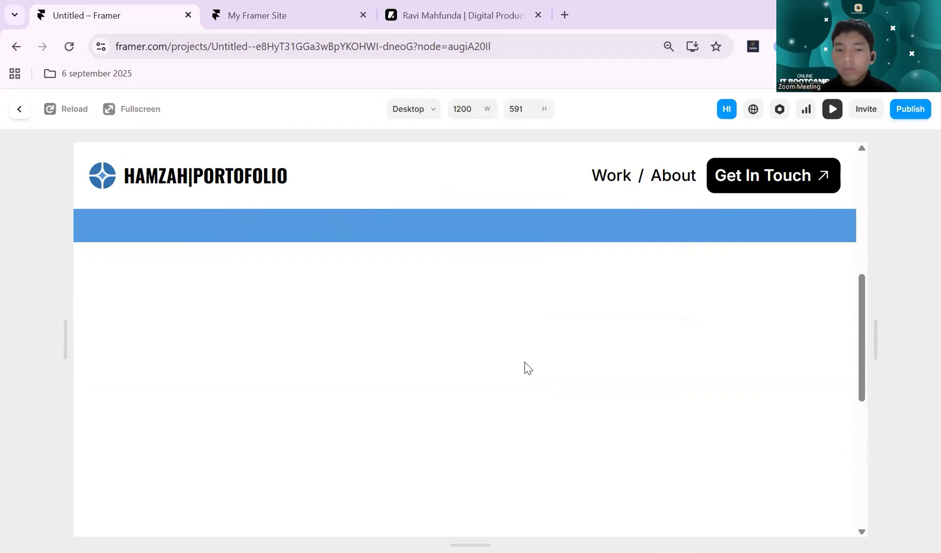
pyautogui.scroll(-3, 527, 368)
pyautogui.scroll(3, 527, 368)
pyautogui.scroll(-5, 527, 367)
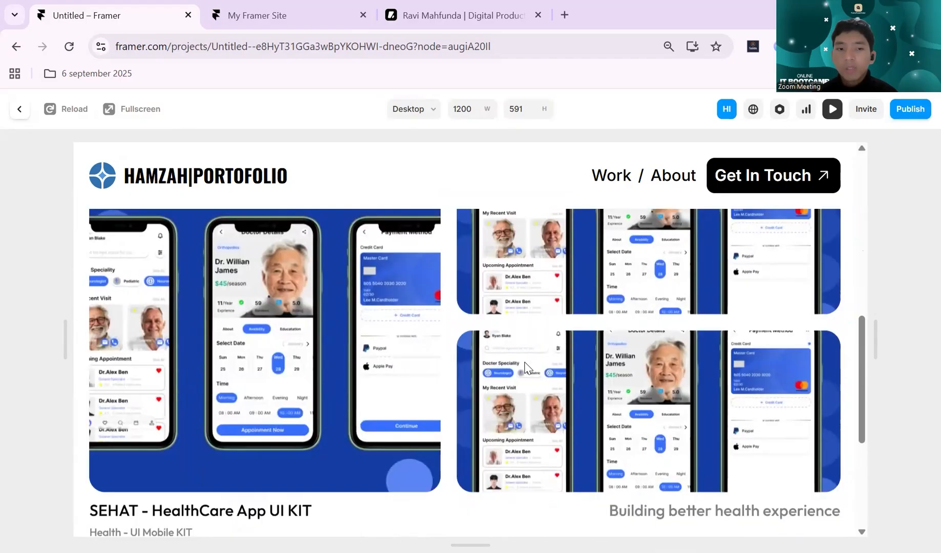
pyautogui.scroll(5, 525, 364)
pyautogui.scroll(-4, 525, 364)
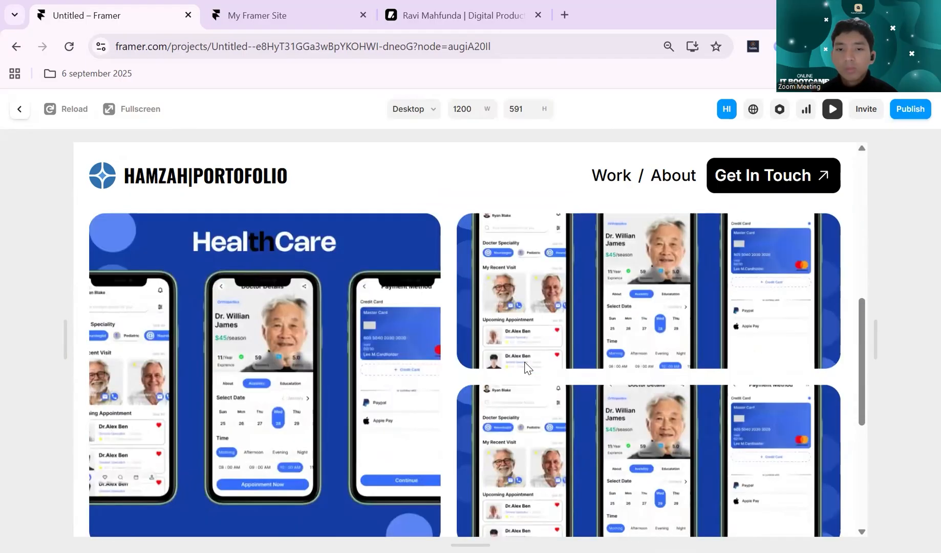
pyautogui.scroll(5, 525, 364)
pyautogui.scroll(-4, 525, 364)
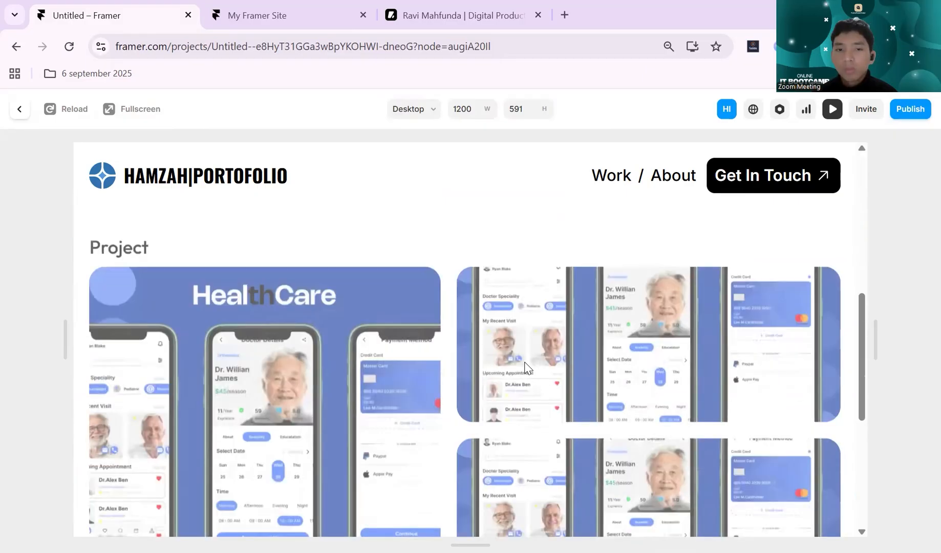
pyautogui.scroll(-1, 528, 368)
pyautogui.scroll(-2, 567, 322)
pyautogui.click(833, 109)
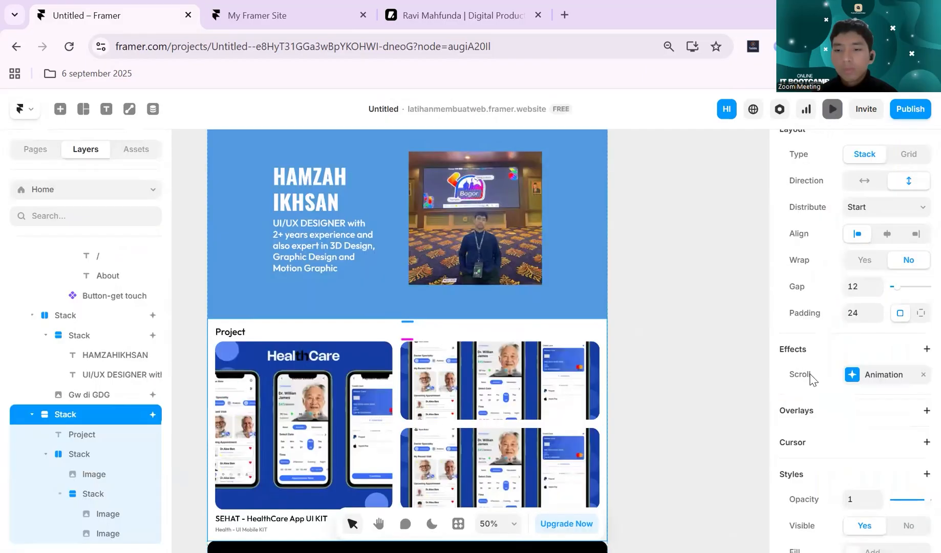
# - Change the enter and exit transition of the Project section's scroll animation from Spring to Ease, using Ease In Out
pyautogui.click(851, 378)
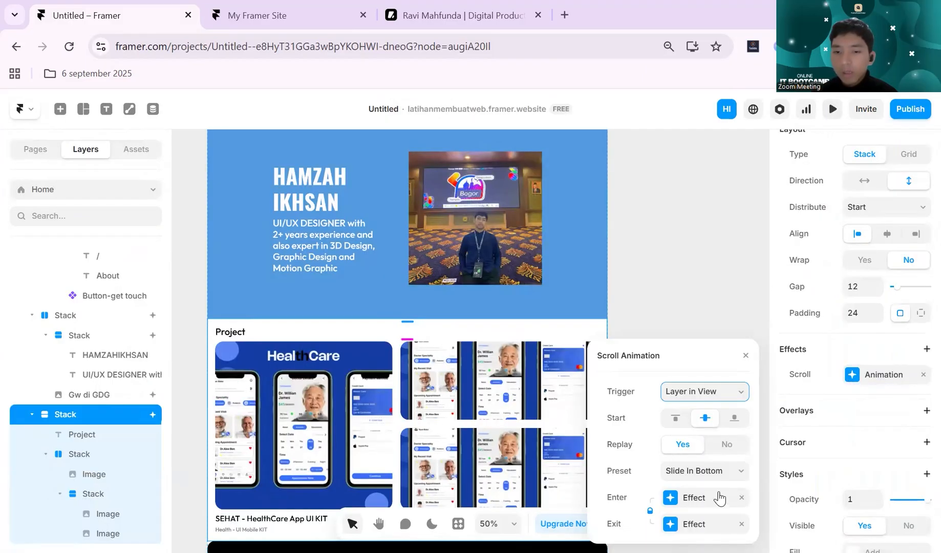
pyautogui.click(671, 499)
pyautogui.click(676, 523)
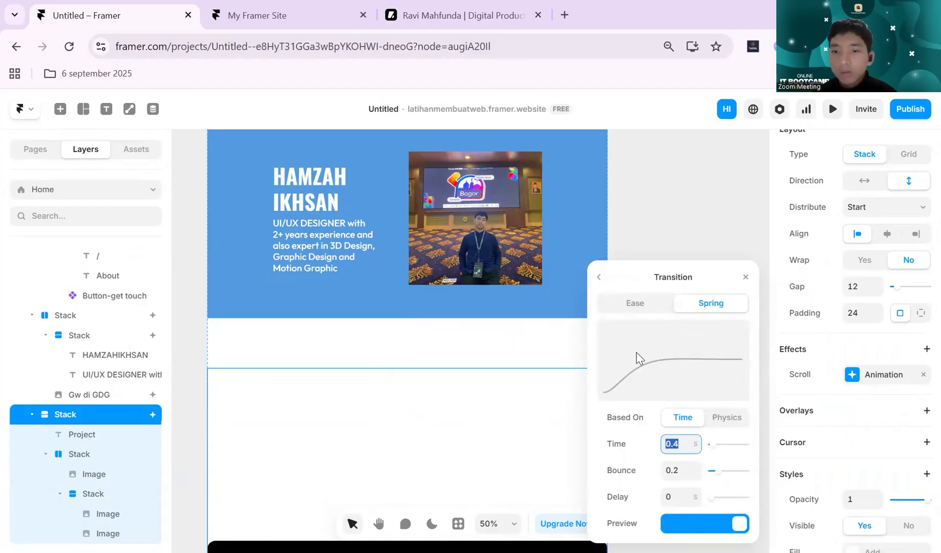
pyautogui.scroll(-3, 519, 359)
pyautogui.click(637, 303)
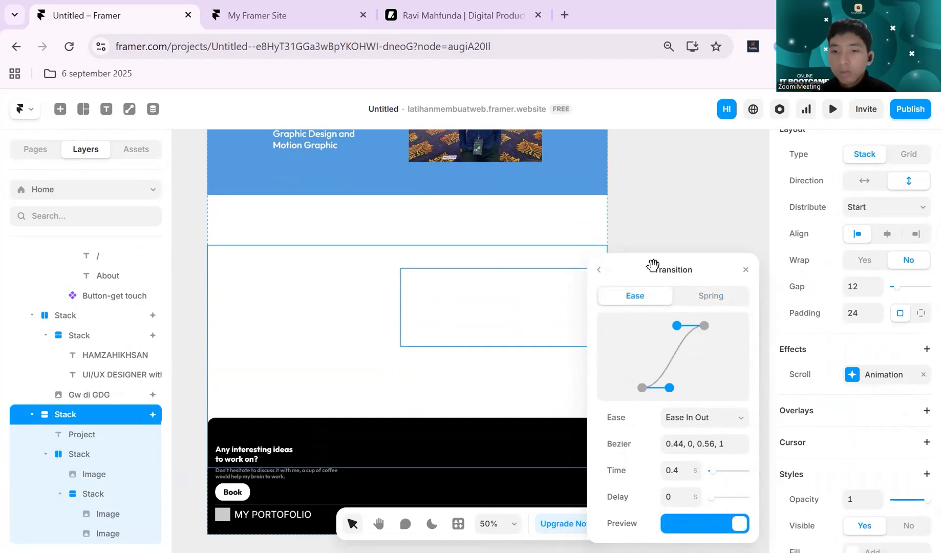
pyautogui.click(602, 273)
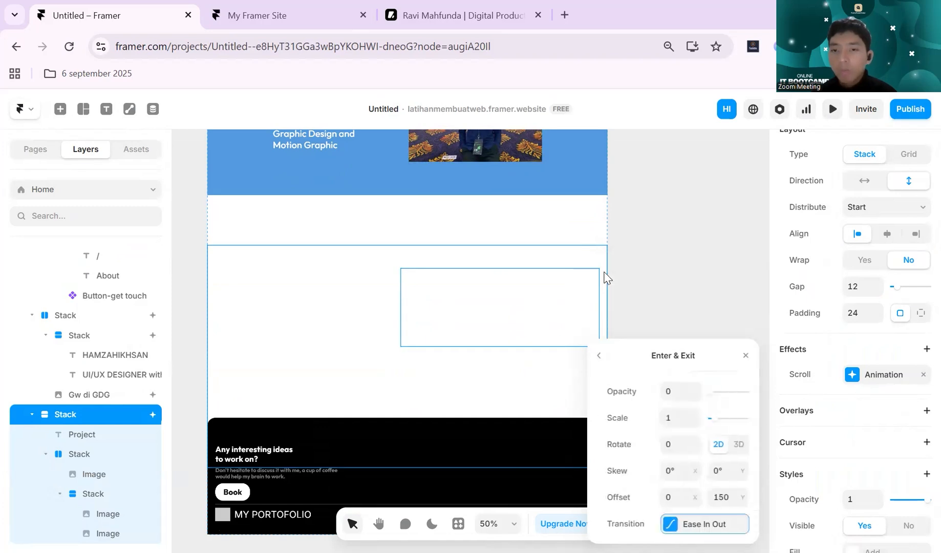
pyautogui.click(599, 356)
pyautogui.click(678, 521)
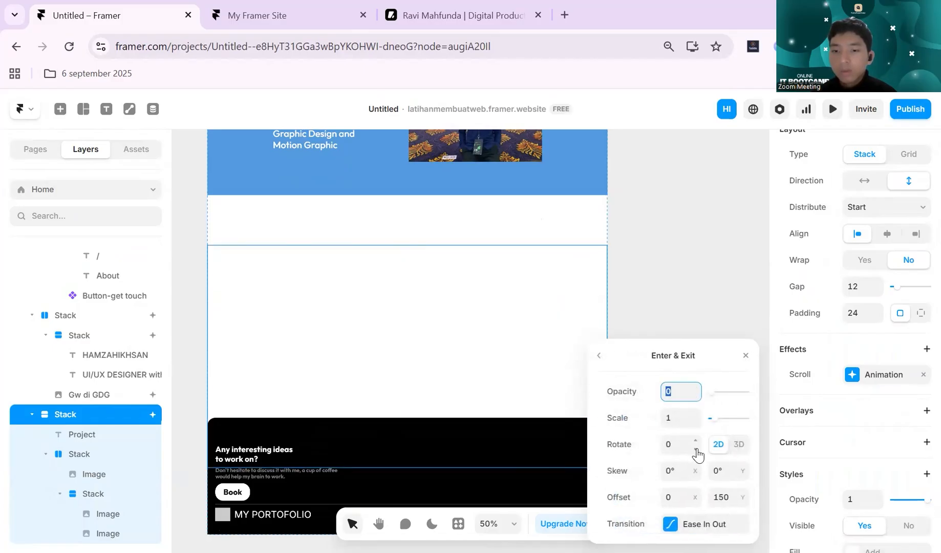
pyautogui.click(599, 355)
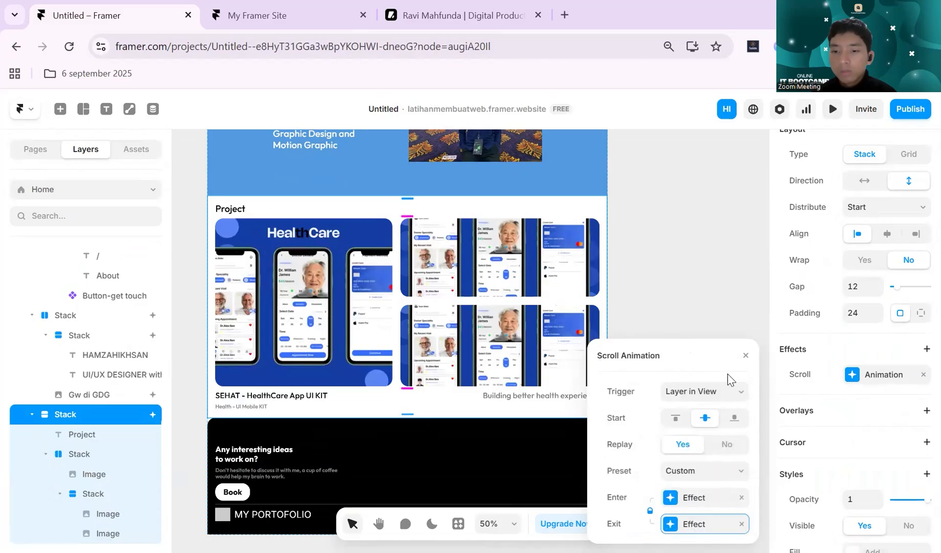
pyautogui.click(746, 356)
# - Preview the page and examine how the Project section animates with the Ease In Out transition
pyautogui.click(832, 109)
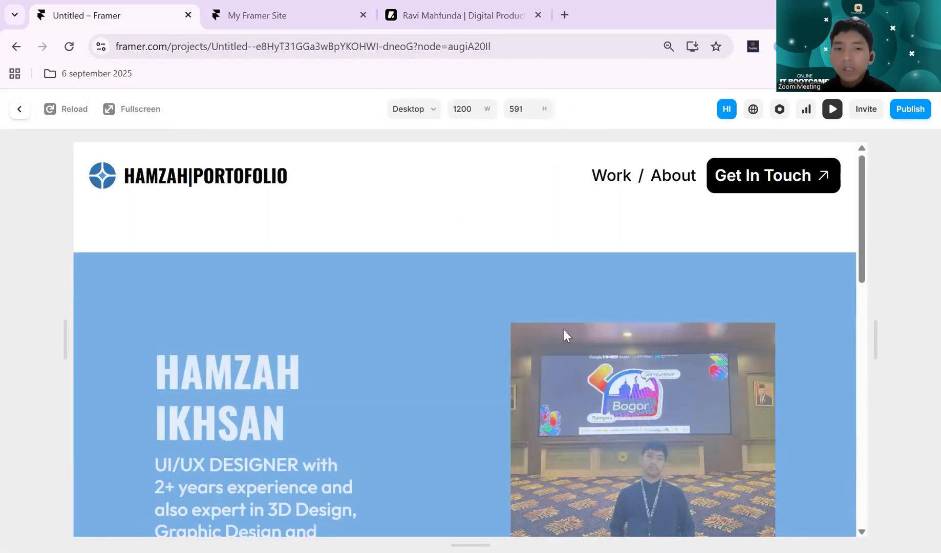
pyautogui.scroll(-6, 564, 331)
pyautogui.scroll(-1, 564, 331)
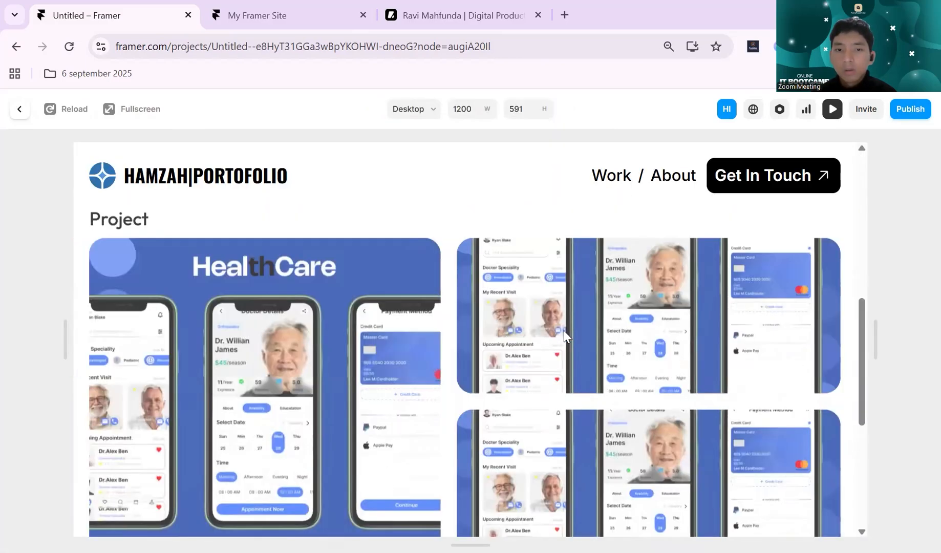
pyautogui.scroll(3, 563, 333)
pyautogui.scroll(-5, 564, 336)
pyautogui.scroll(7, 564, 336)
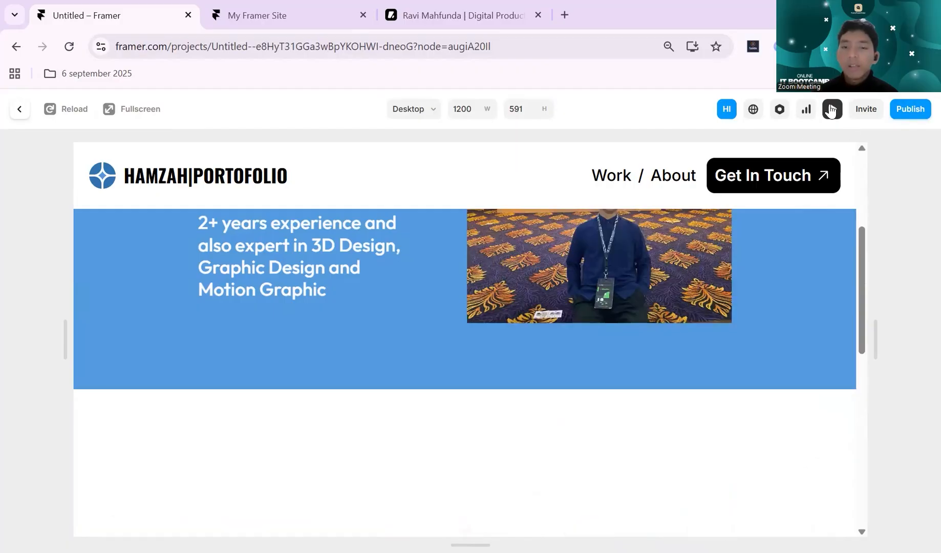
pyautogui.press('Escape')
# - Add an Appear effect to the black footer section and set its trigger to Layer in View
pyautogui.click(752, 281)
pyautogui.scroll(-1, 664, 321)
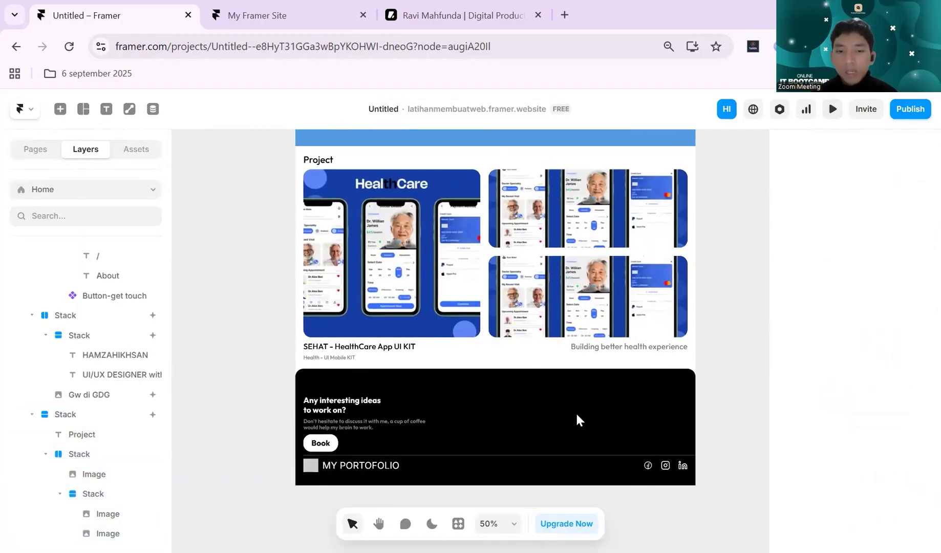
pyautogui.click(548, 408)
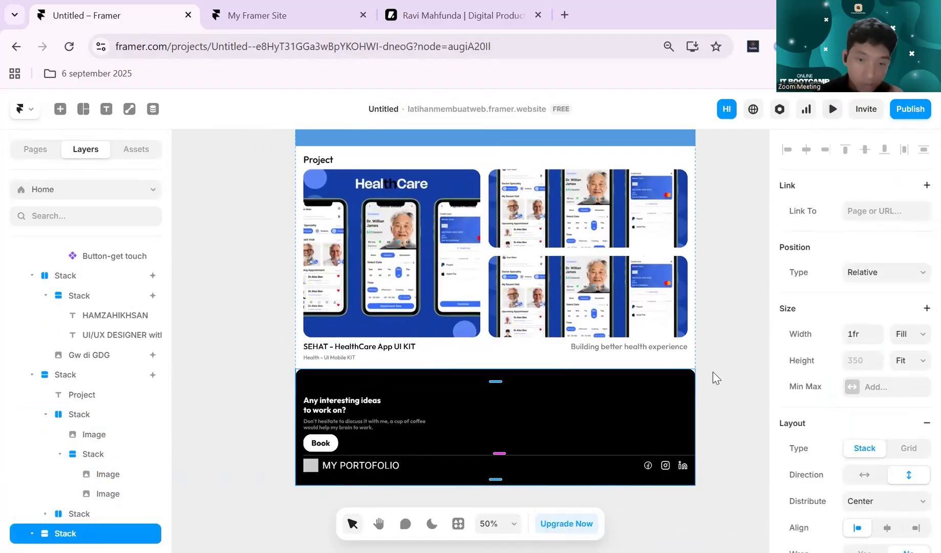
pyautogui.scroll(-3, 868, 411)
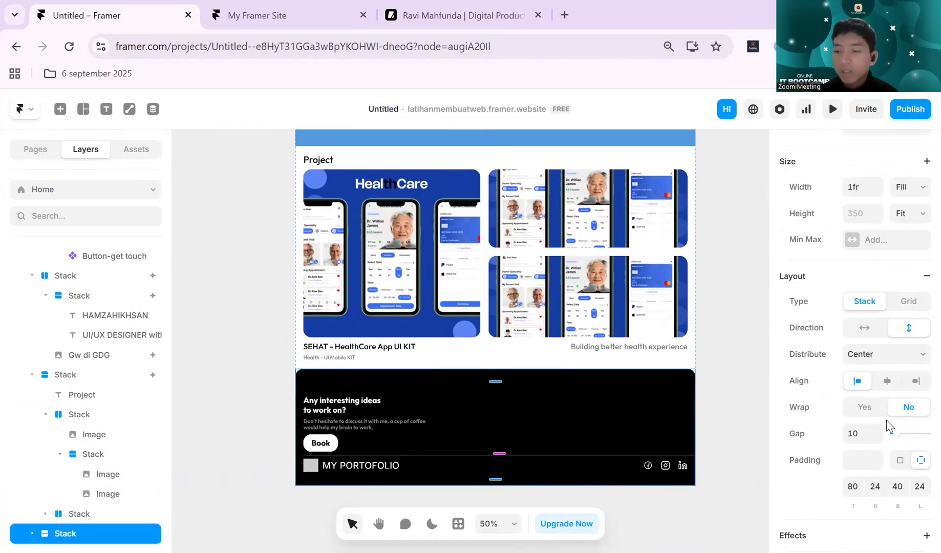
pyautogui.scroll(3, 890, 425)
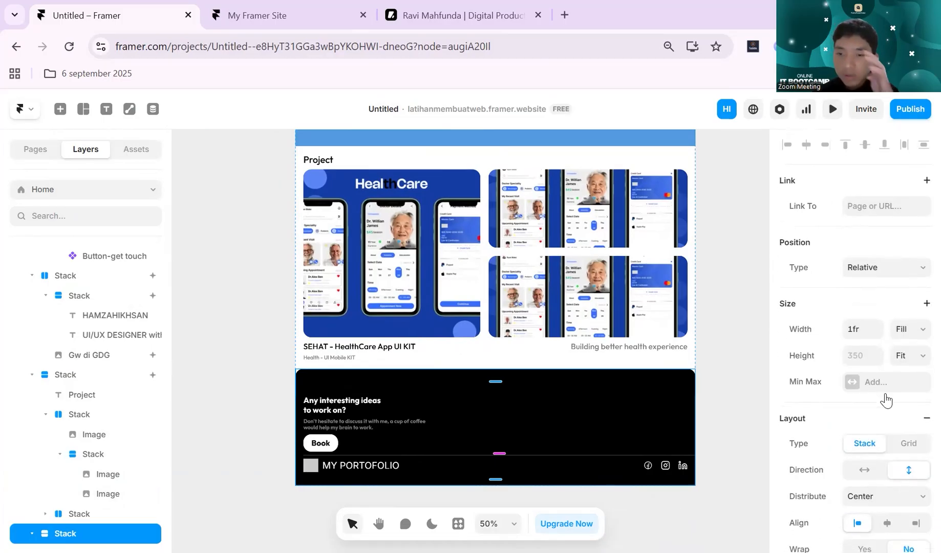
pyautogui.scroll(-7, 886, 405)
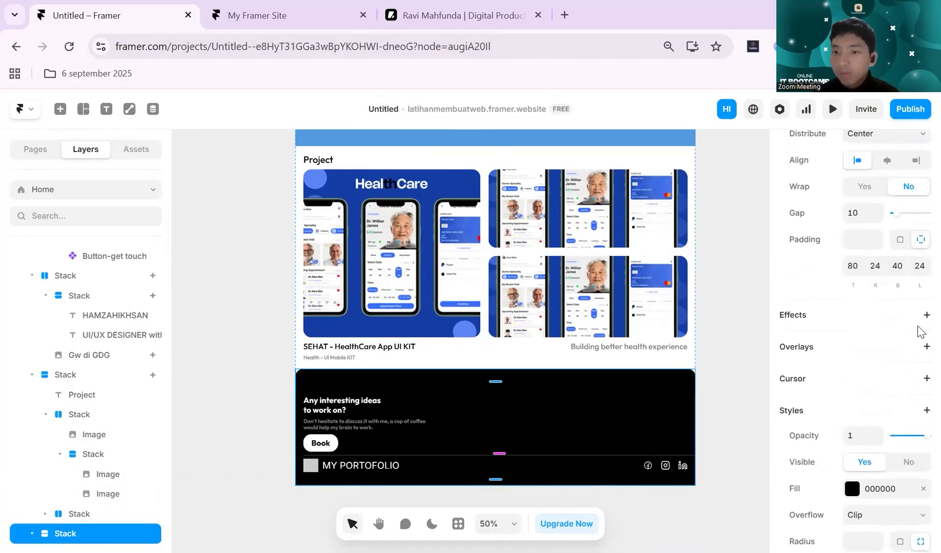
pyautogui.click(925, 316)
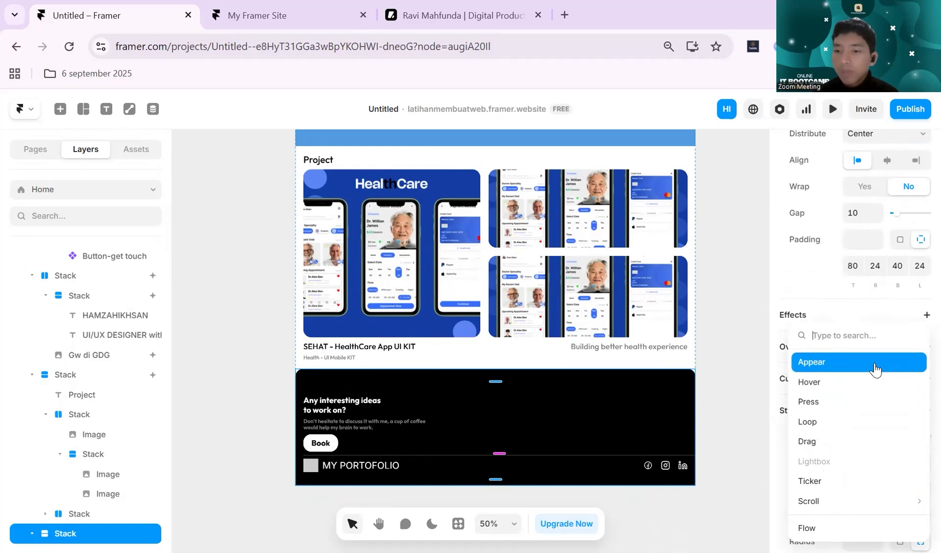
pyautogui.click(875, 368)
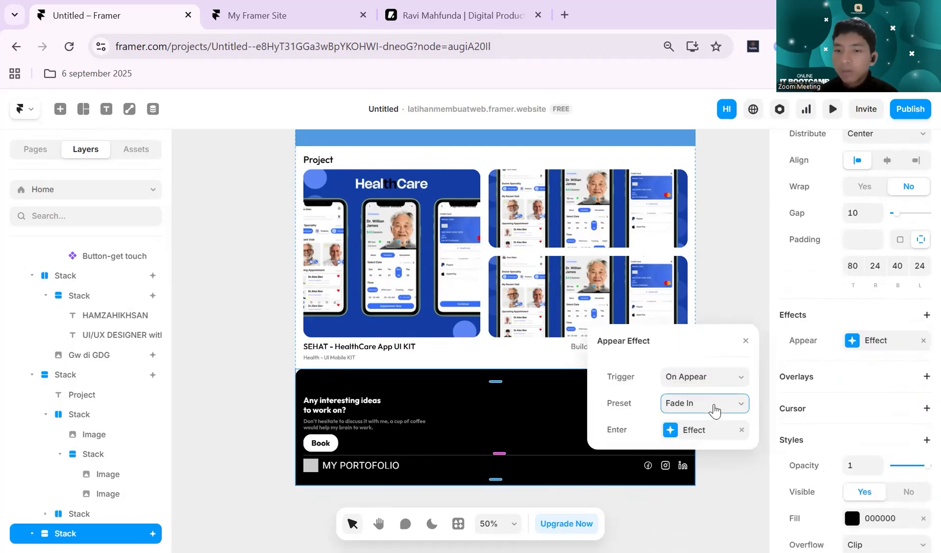
pyautogui.click(719, 378)
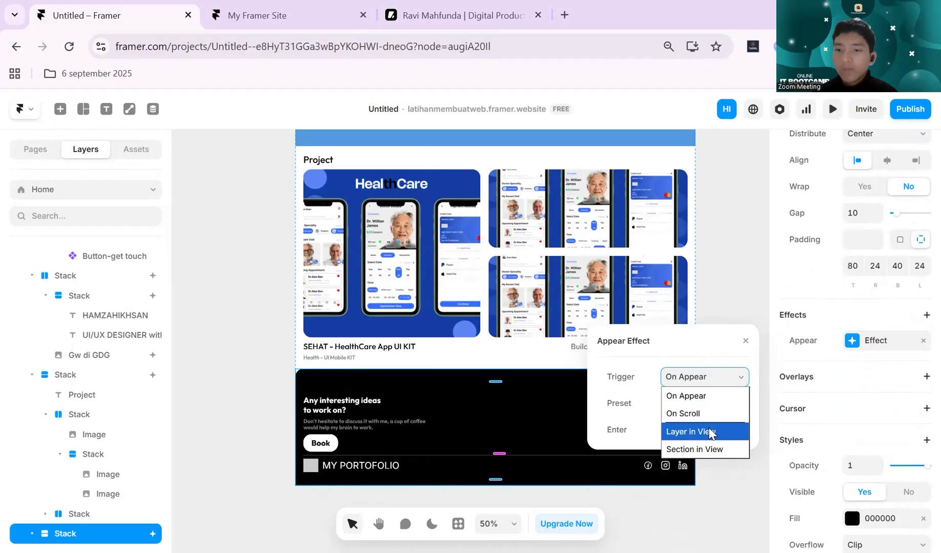
pyautogui.click(710, 433)
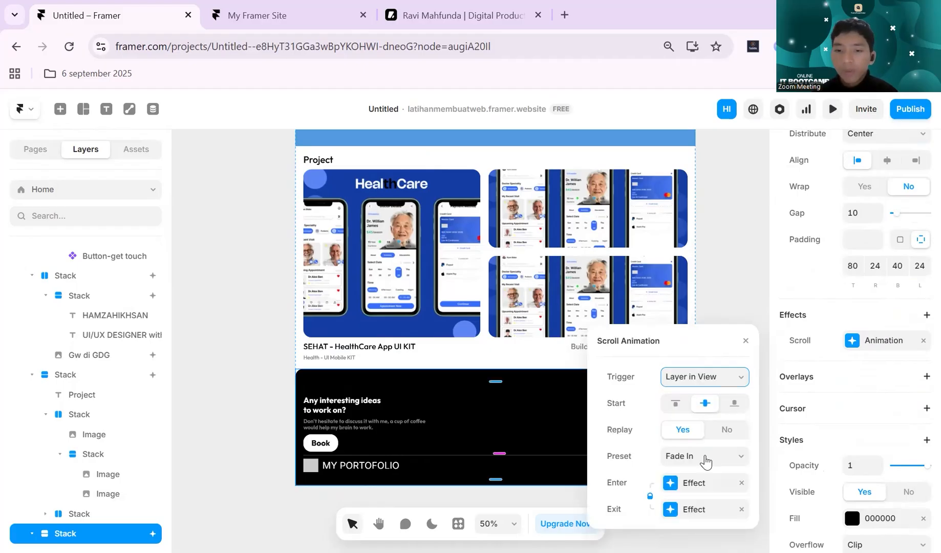
# - Remove the exit effect from the footer's scroll animation and set its preset to Slide In Bottom
pyautogui.click(684, 457)
pyautogui.click(715, 389)
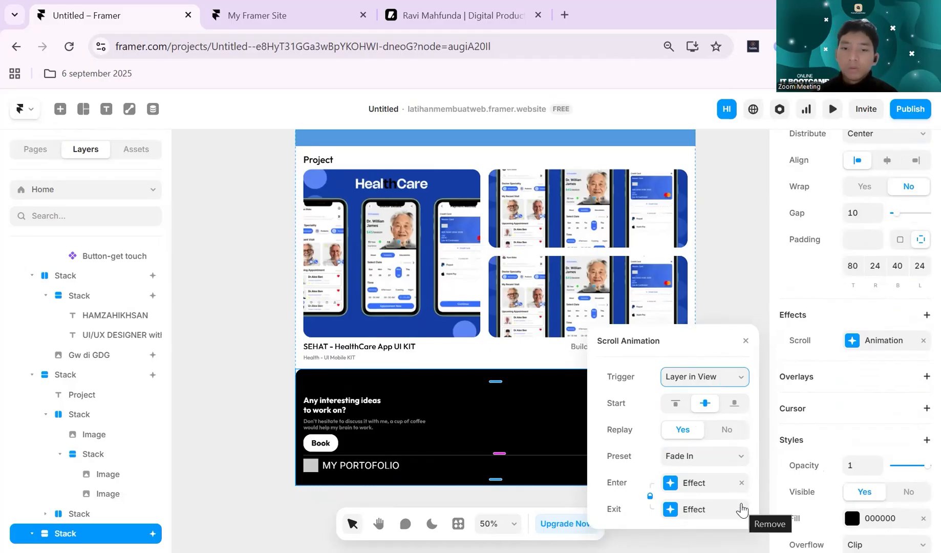
pyautogui.click(741, 509)
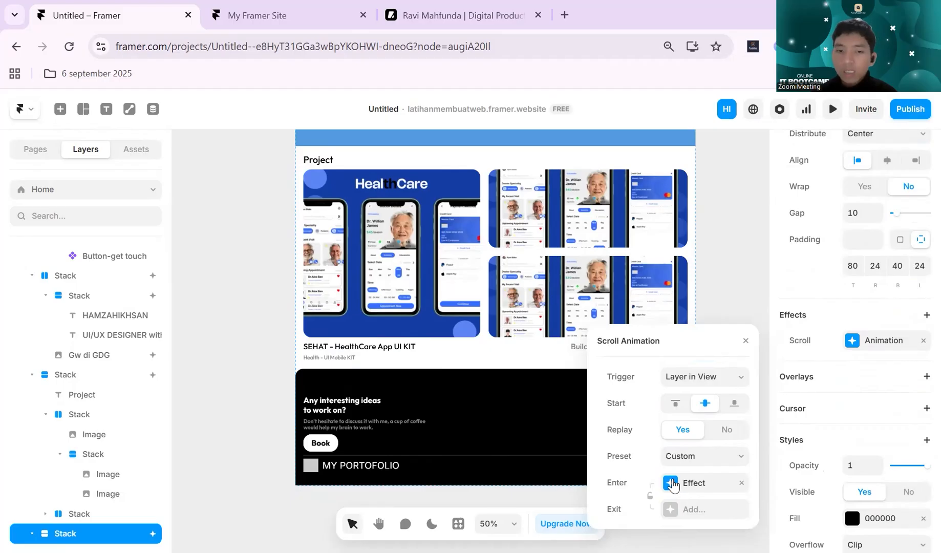
pyautogui.click(701, 455)
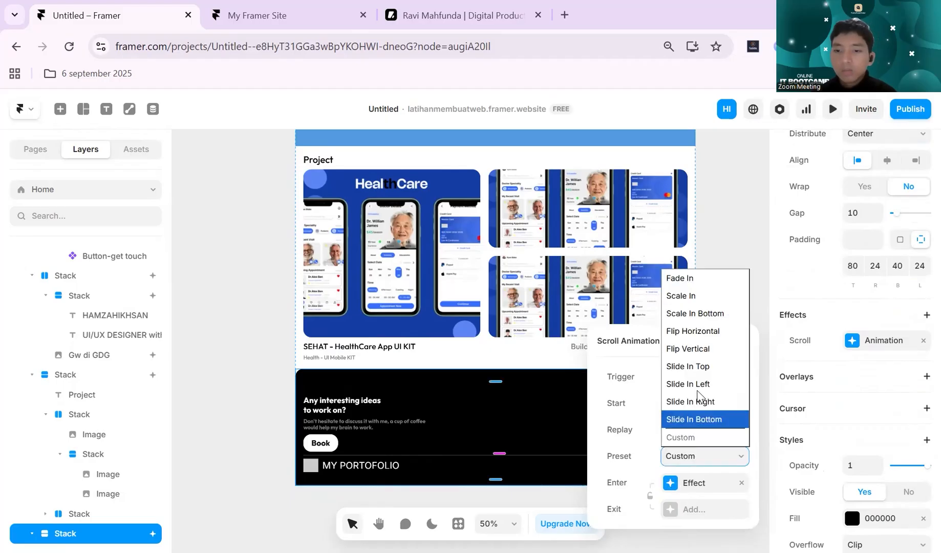
pyautogui.click(701, 419)
# - Preview the page and examine how the footer section slides in while scrolling
pyautogui.click(833, 109)
pyautogui.scroll(-5, 642, 315)
pyautogui.scroll(-2, 642, 315)
pyautogui.scroll(6, 642, 315)
pyautogui.scroll(-6, 642, 314)
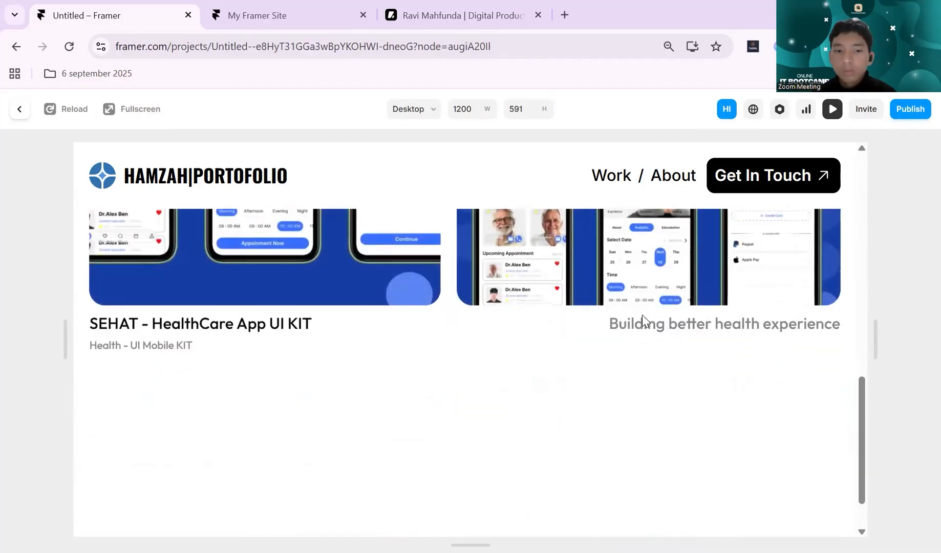
pyautogui.scroll(-1, 642, 315)
pyautogui.scroll(3, 641, 312)
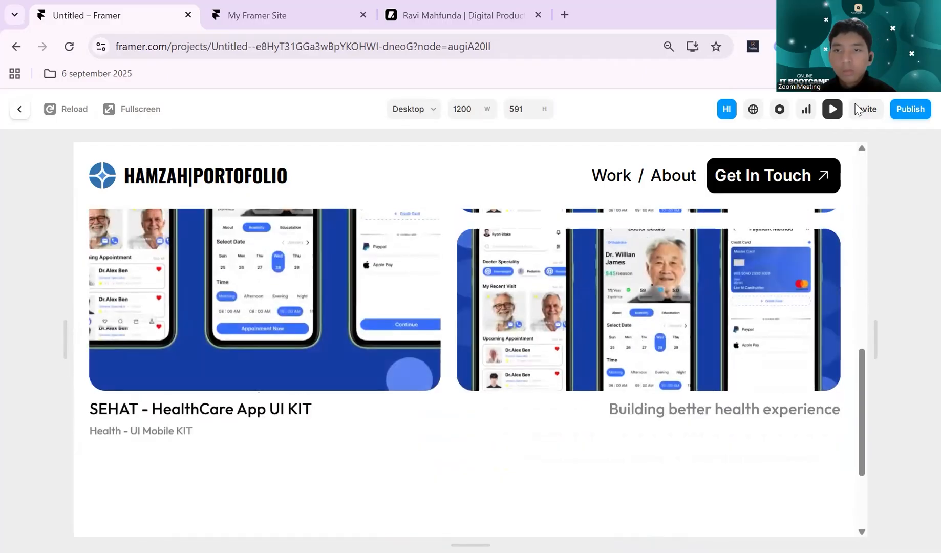
pyautogui.click(828, 119)
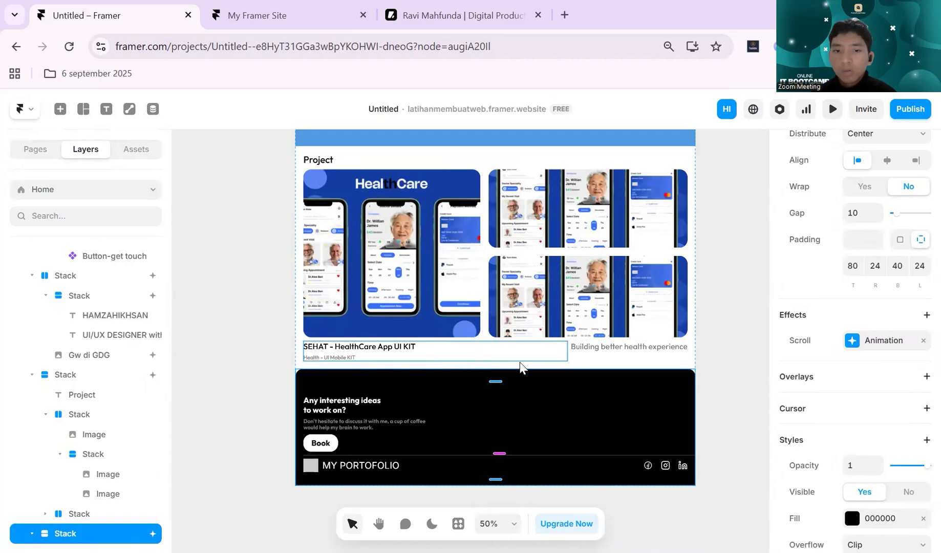
# - Remove the exit effect from the Project section's scroll animation
pyautogui.click(569, 366)
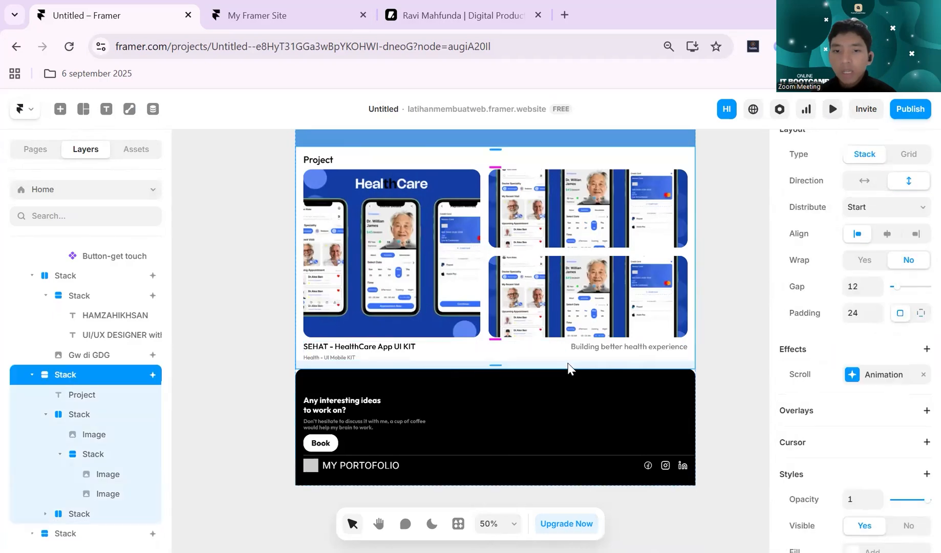
pyautogui.click(852, 383)
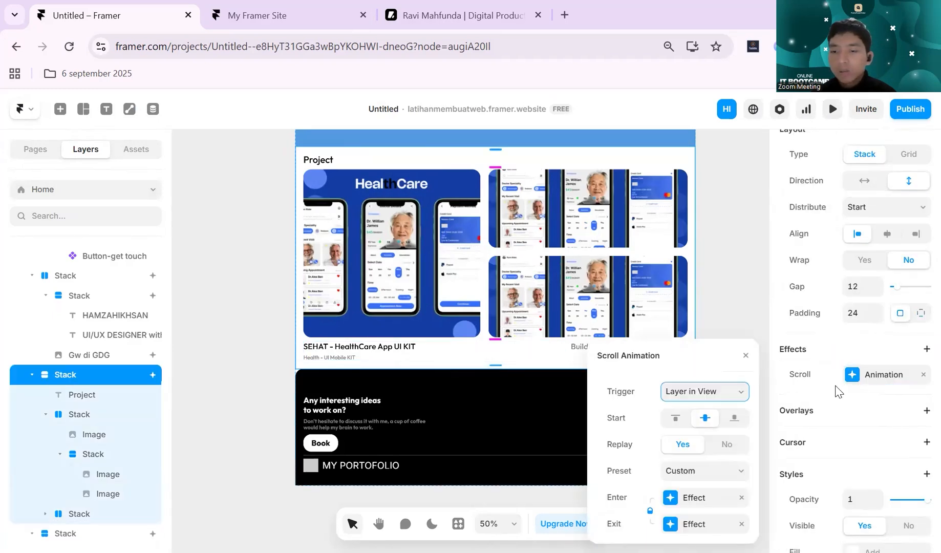
pyautogui.click(742, 524)
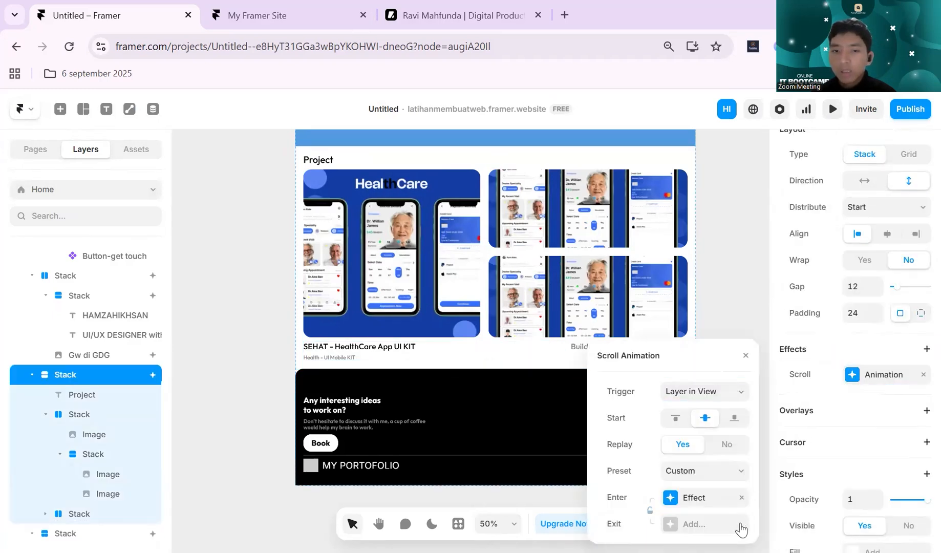
pyautogui.click(738, 284)
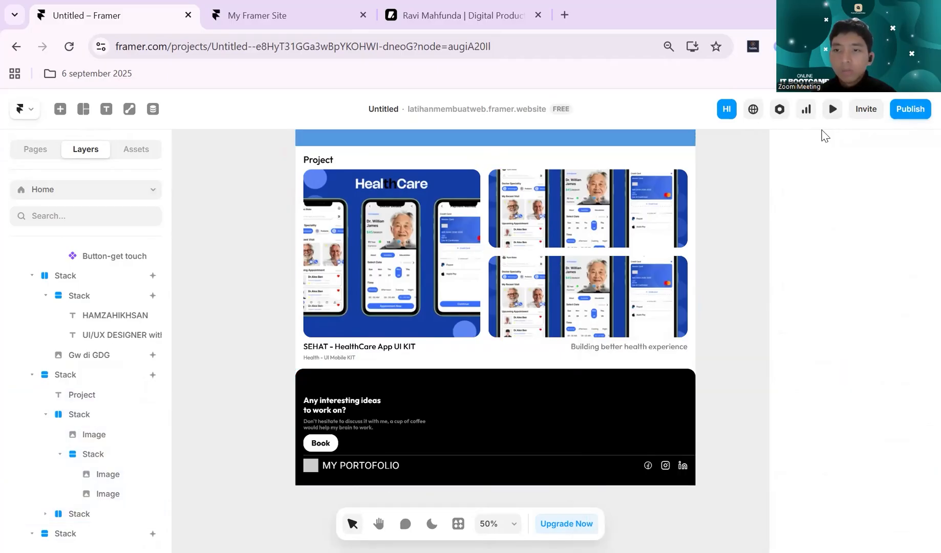
# - Preview the page and examine the Project and footer animations while scrolling both ways
pyautogui.click(833, 109)
pyautogui.scroll(-10, 593, 355)
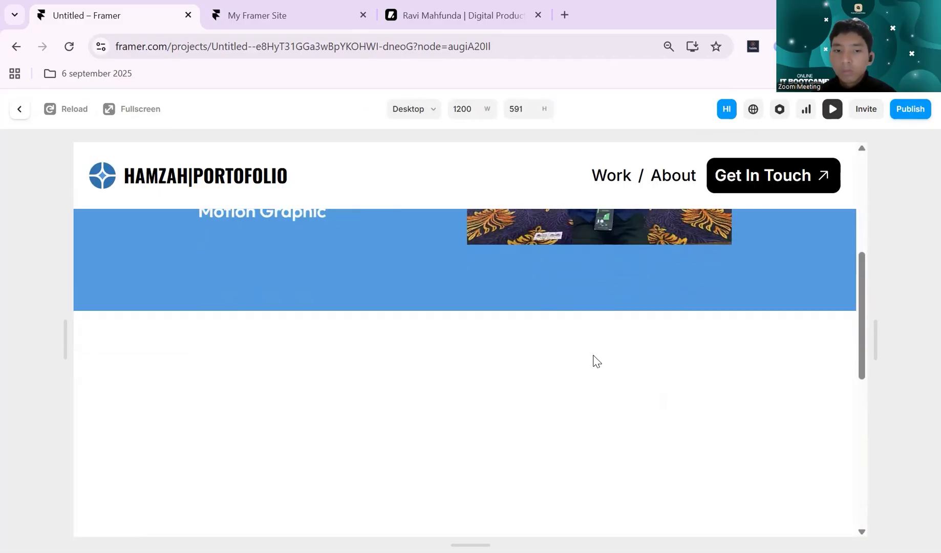
pyautogui.scroll(-5, 593, 356)
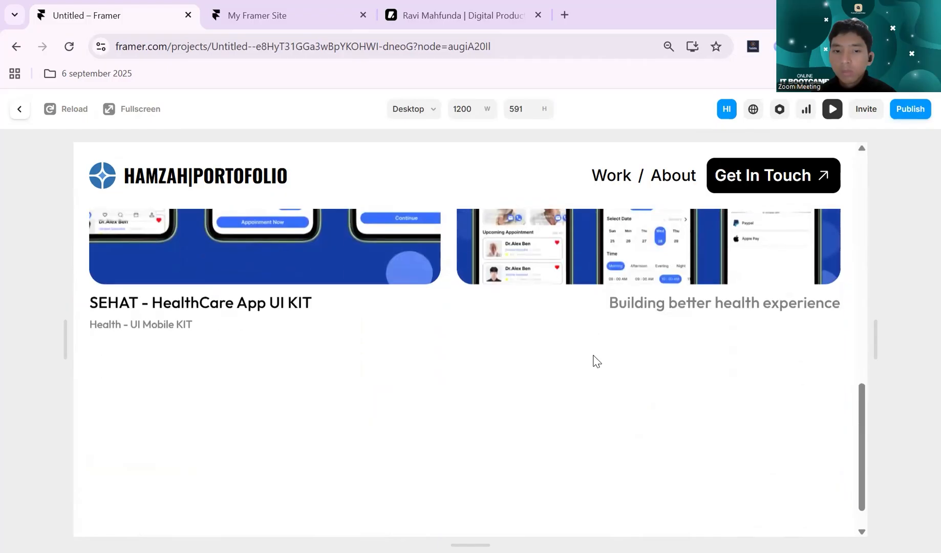
pyautogui.scroll(6, 593, 356)
pyautogui.scroll(-1, 592, 355)
pyautogui.scroll(5, 593, 356)
pyautogui.scroll(-5, 593, 355)
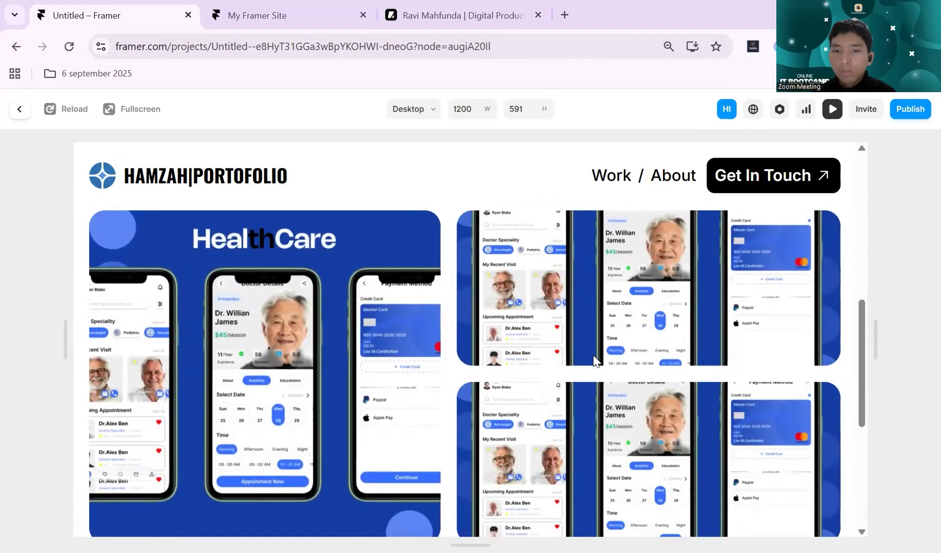
pyautogui.scroll(4, 592, 356)
pyautogui.scroll(-1, 592, 355)
pyautogui.scroll(-4, 593, 360)
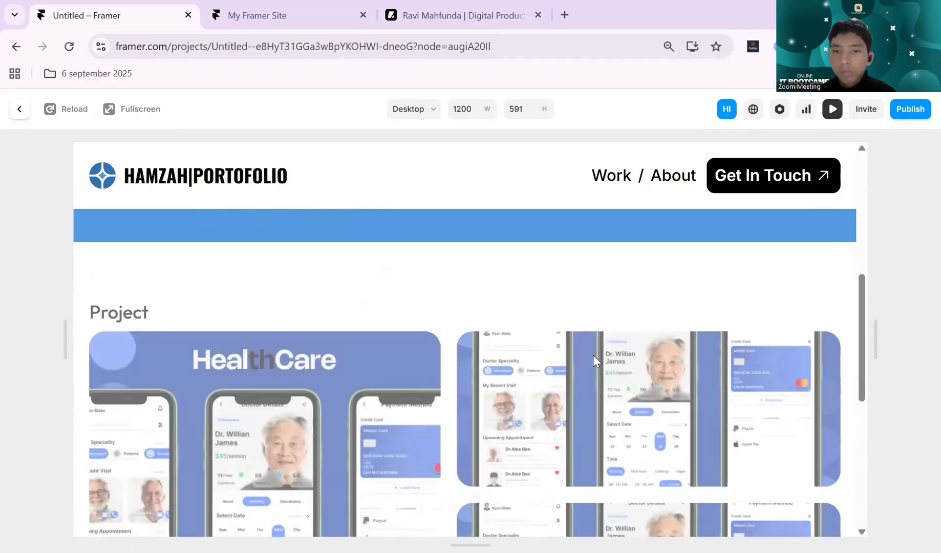
pyautogui.scroll(-4, 592, 355)
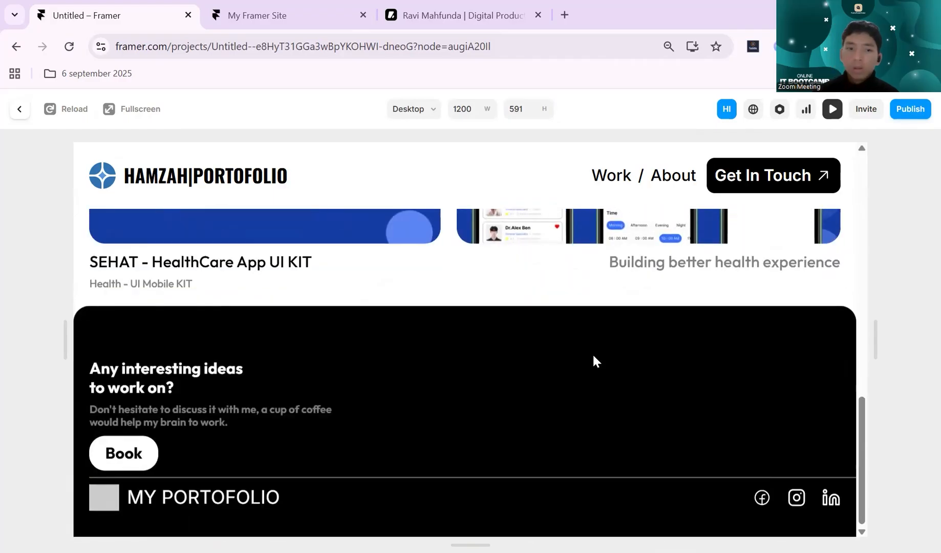
pyautogui.click(832, 110)
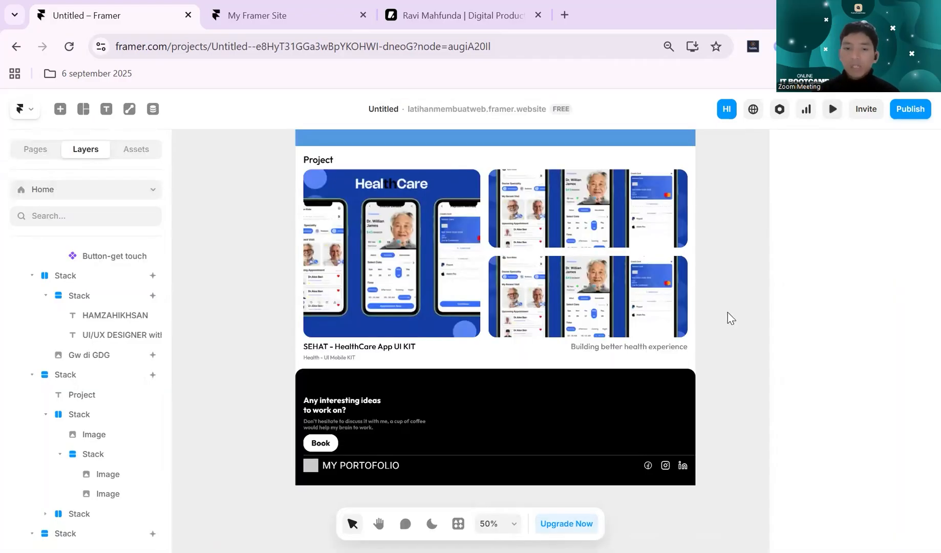
# - Publish the updated site to latihanmembuatweb.framer.website
pyautogui.scroll(5, 653, 386)
pyautogui.click(899, 115)
pyautogui.click(752, 221)
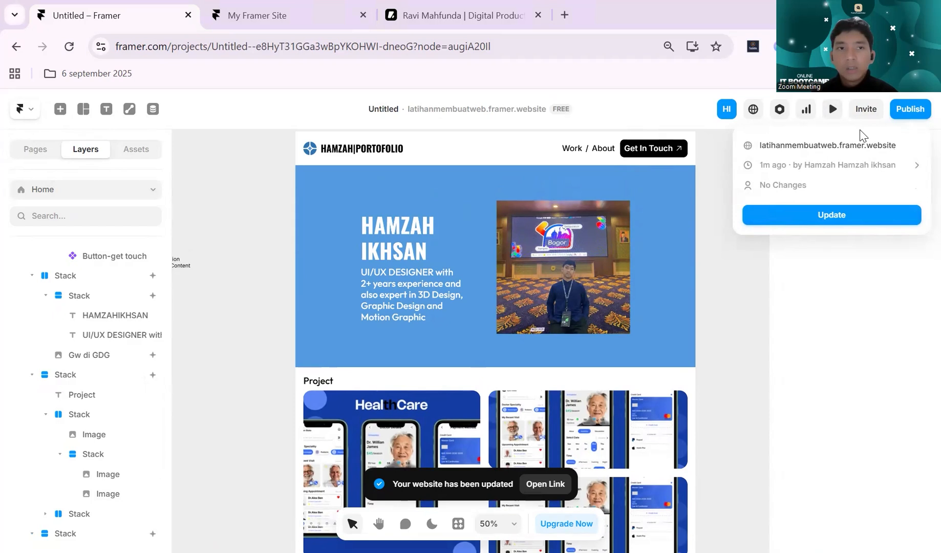
# - Reload the published portfolio site and examine the hero, Project and footer animations while scrolling both ways
pyautogui.click(257, 15)
pyautogui.click(71, 50)
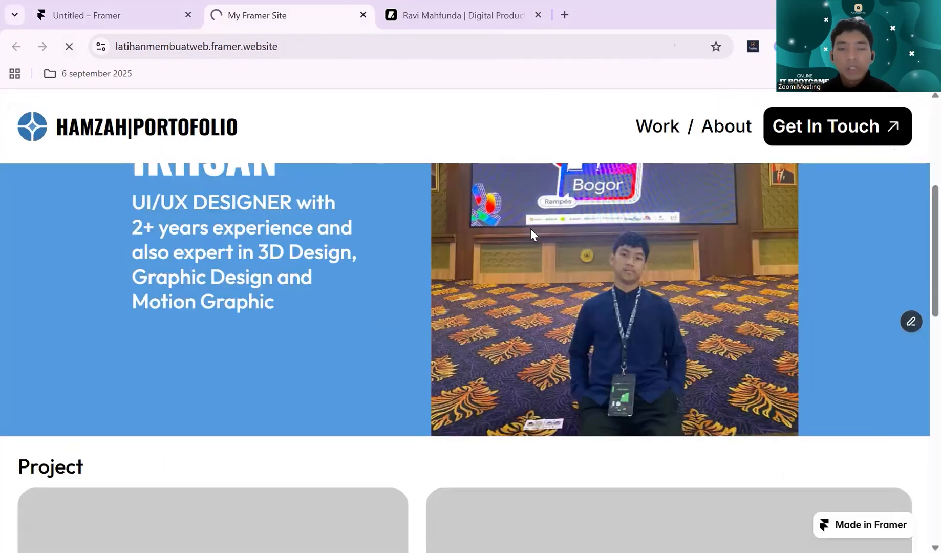
pyautogui.scroll(2, 530, 230)
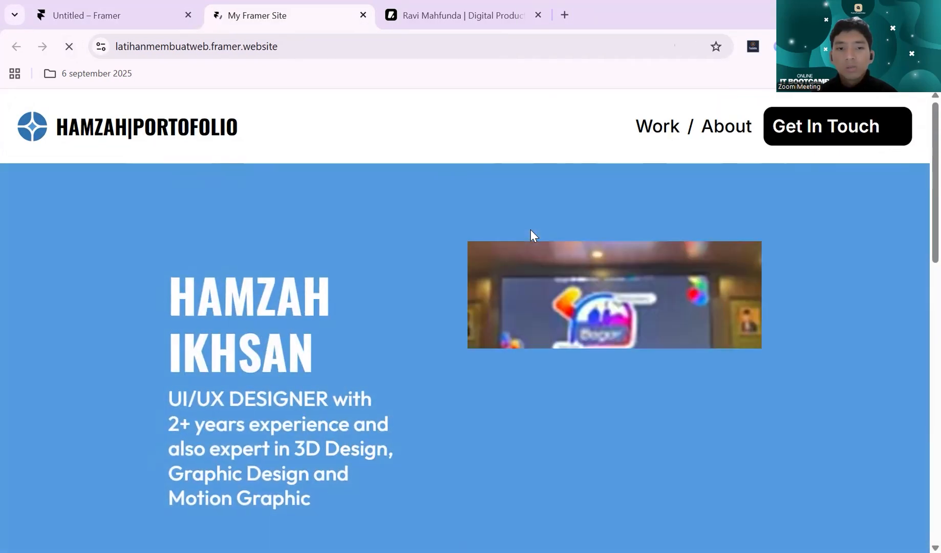
pyautogui.click(72, 50)
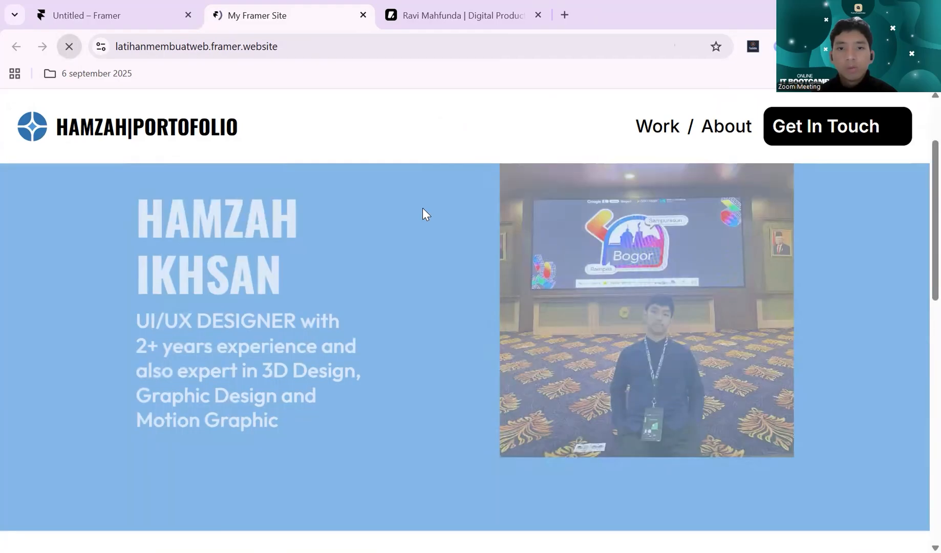
pyautogui.scroll(-3, 423, 214)
pyautogui.scroll(-5, 423, 214)
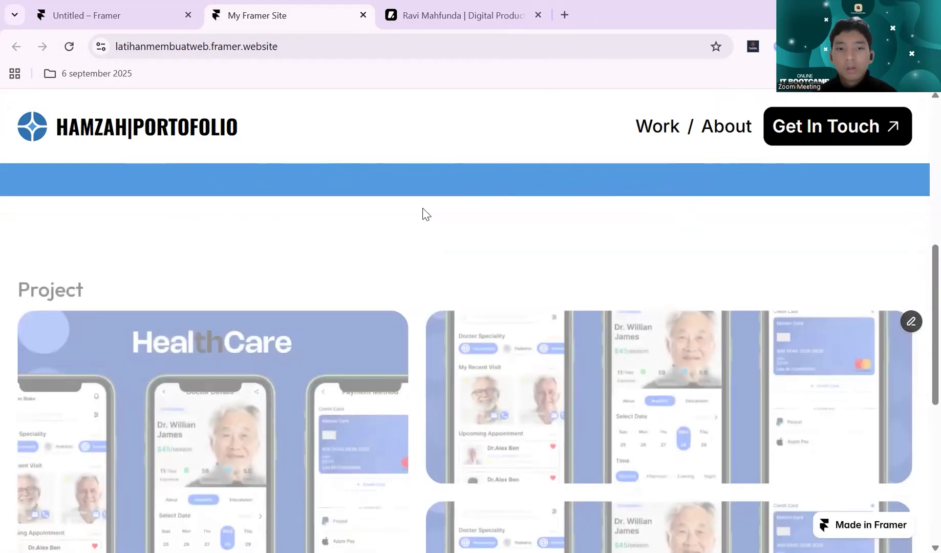
pyautogui.scroll(-5, 423, 214)
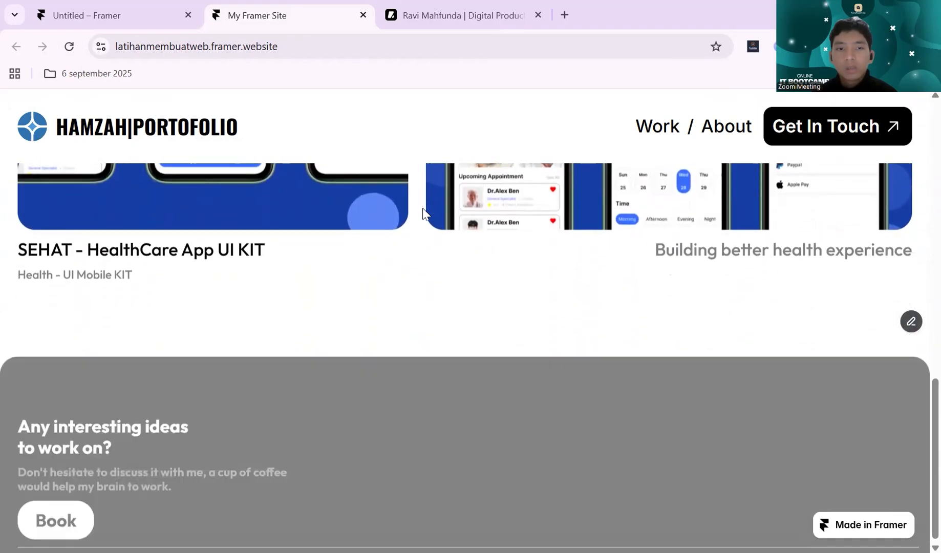
pyautogui.scroll(5, 423, 214)
pyautogui.scroll(-5, 423, 214)
pyautogui.scroll(4, 423, 214)
pyautogui.scroll(-5, 423, 214)
pyautogui.scroll(5, 423, 214)
pyautogui.scroll(-4, 423, 214)
# - Return to the Framer project and open the Project section's scroll animation settings
pyautogui.click(123, 15)
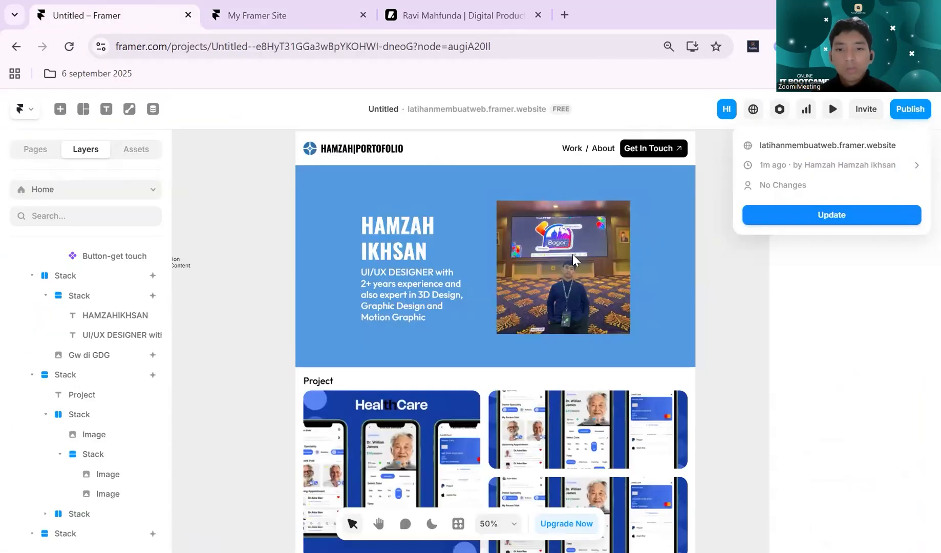
pyautogui.click(727, 303)
pyautogui.scroll(-1, 342, 332)
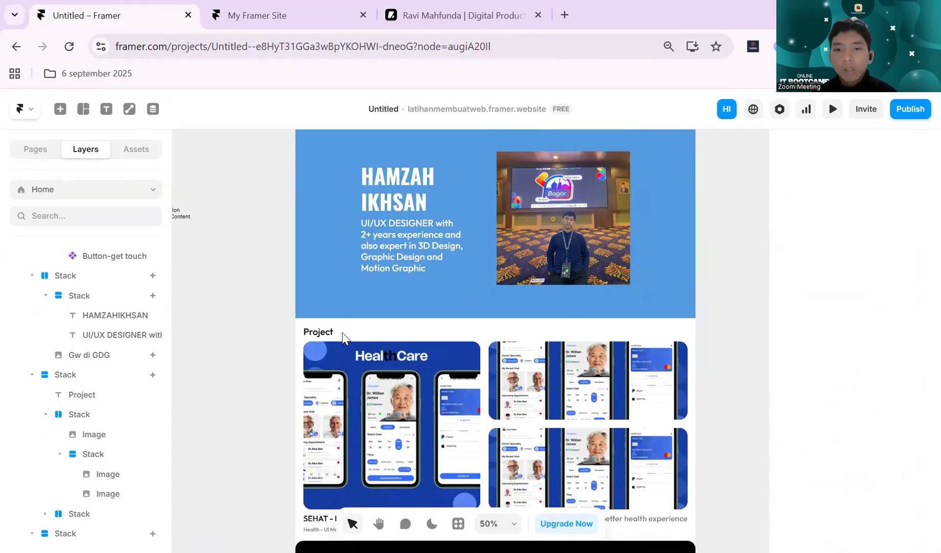
pyautogui.click(408, 330)
pyautogui.click(853, 375)
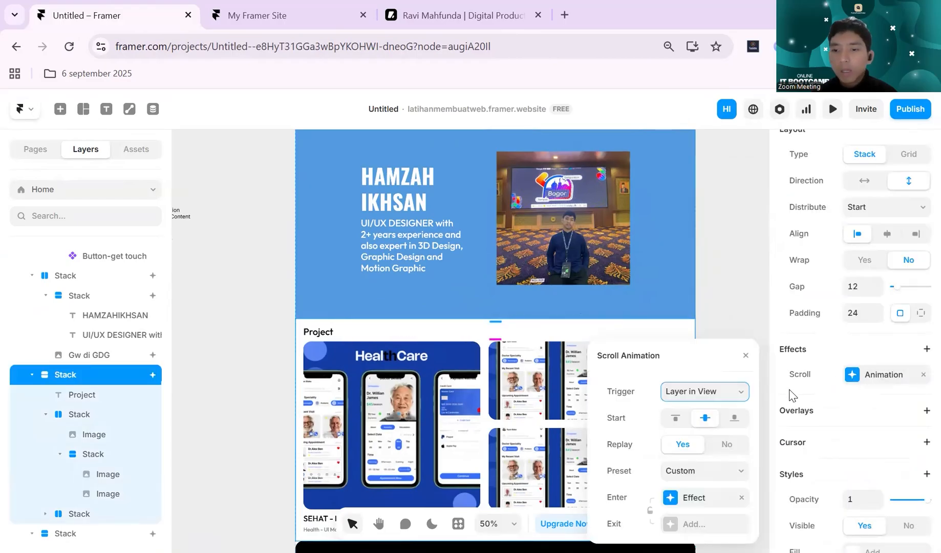
pyautogui.moveTo(663, 357); pyautogui.dragTo(663, 247)
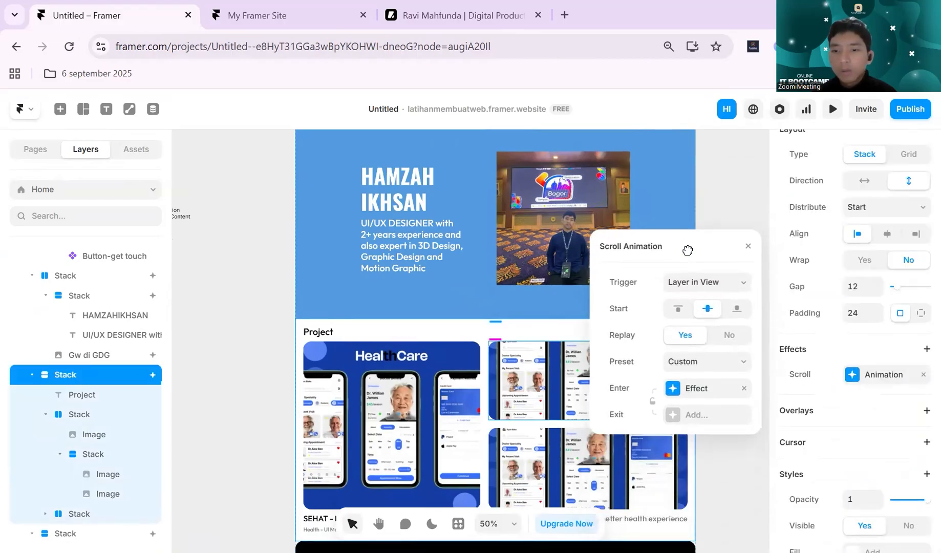
# - Try a Spring transition on the Project section's enter effect and switch it back to Ease
pyautogui.click(692, 383)
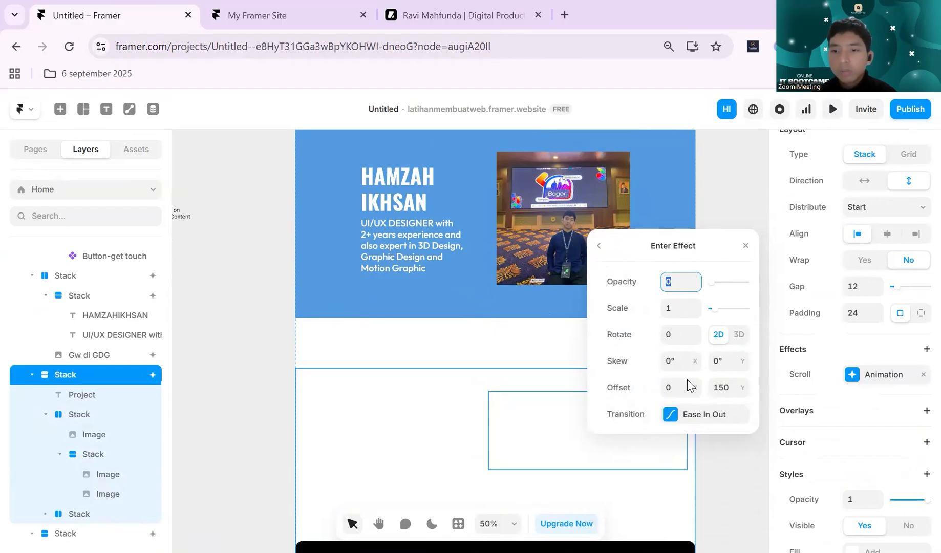
pyautogui.click(690, 414)
pyautogui.click(710, 272)
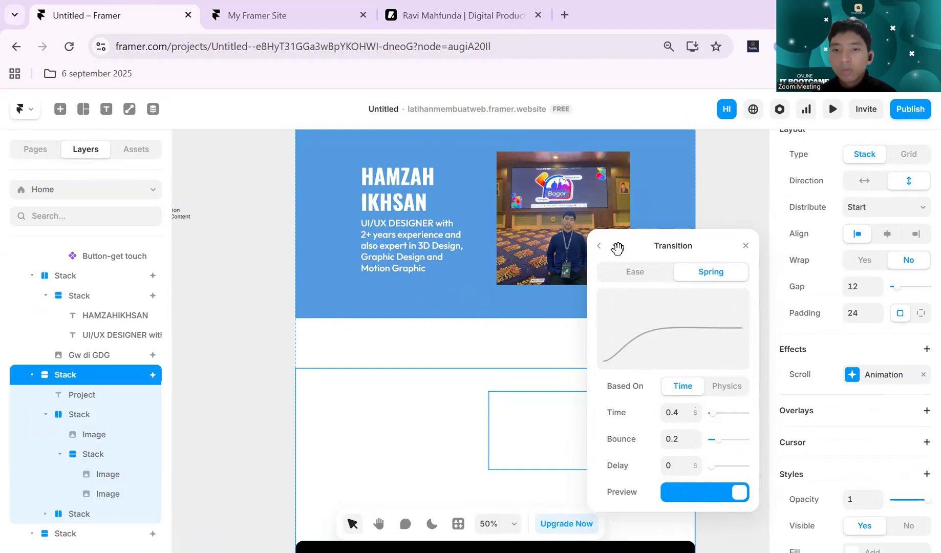
pyautogui.click(600, 249)
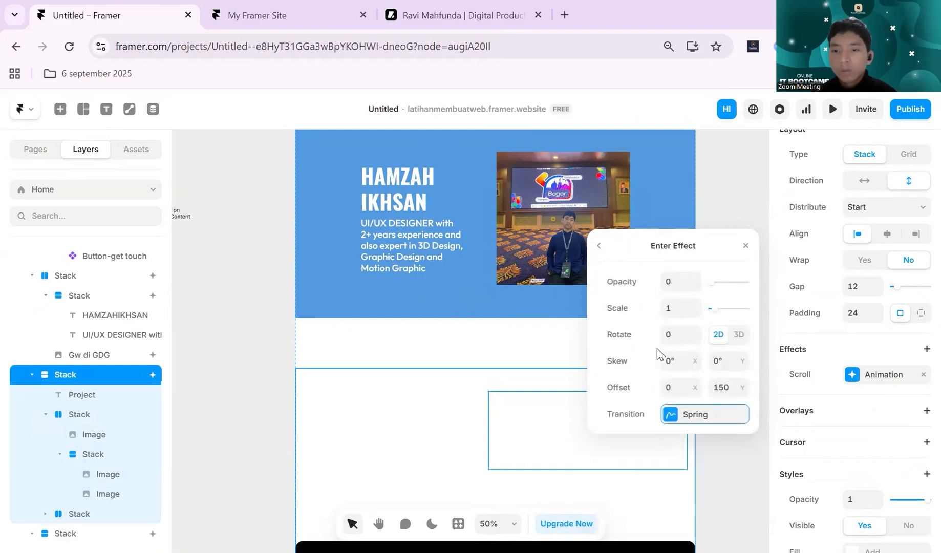
pyautogui.click(696, 414)
pyautogui.click(635, 271)
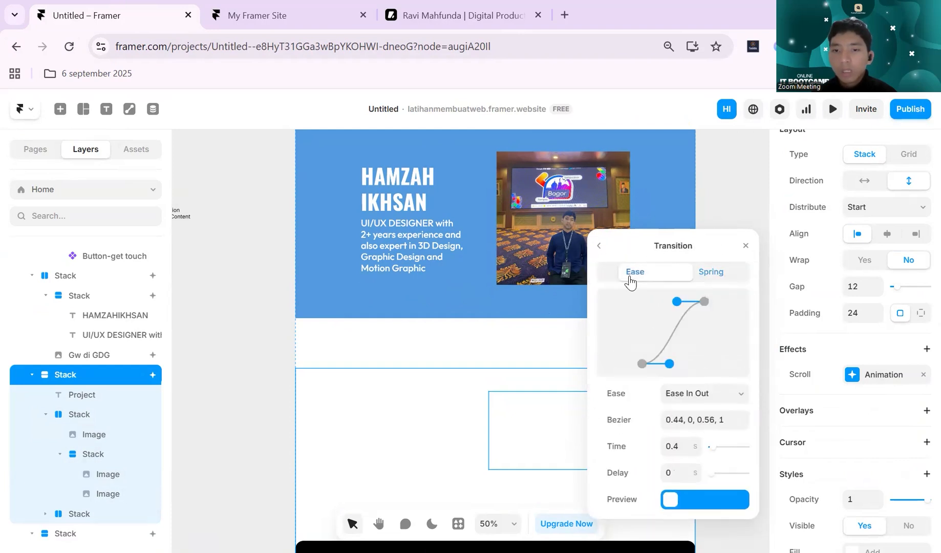
pyautogui.click(608, 250)
pyautogui.click(608, 250)
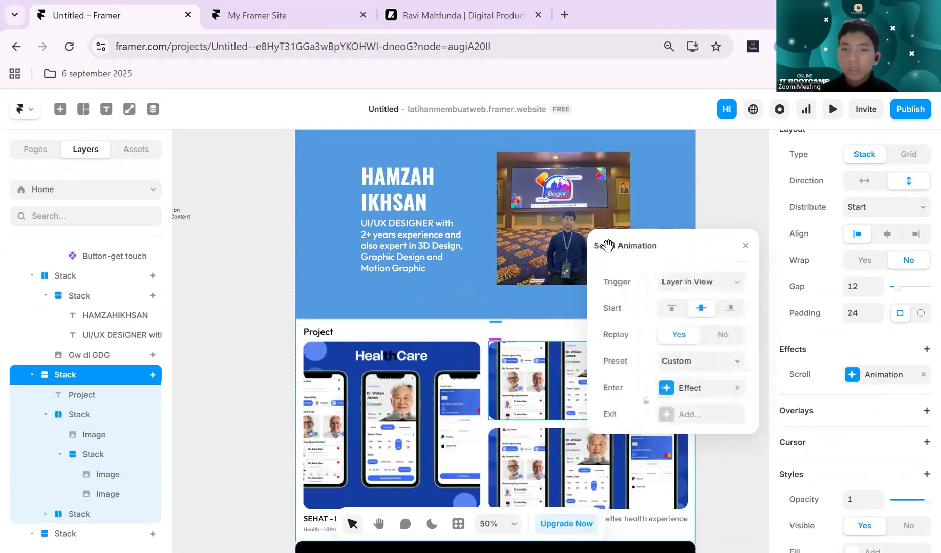
# - Apply the Slide In Bottom preset to the Project section's scroll animation
pyautogui.click(708, 366)
pyautogui.scroll(-2, 519, 297)
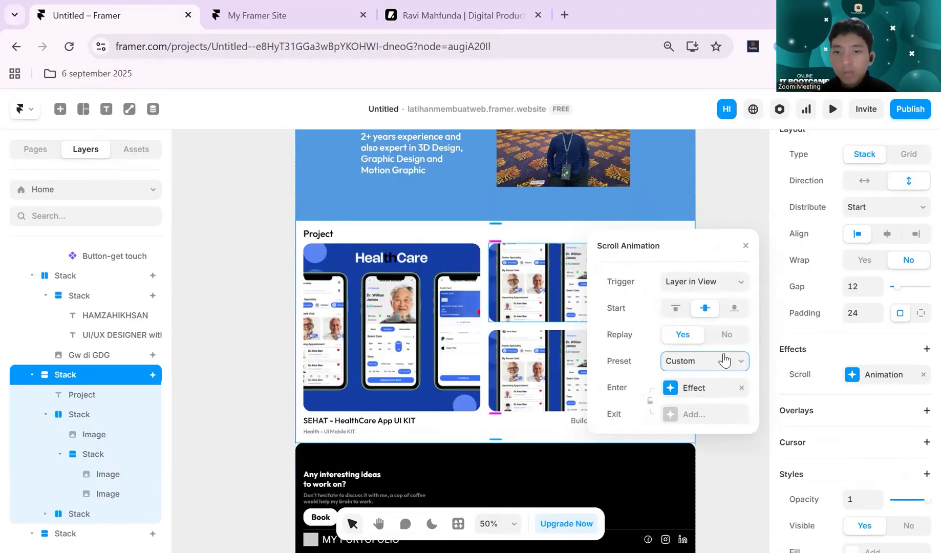
pyautogui.scroll(-1, 488, 267)
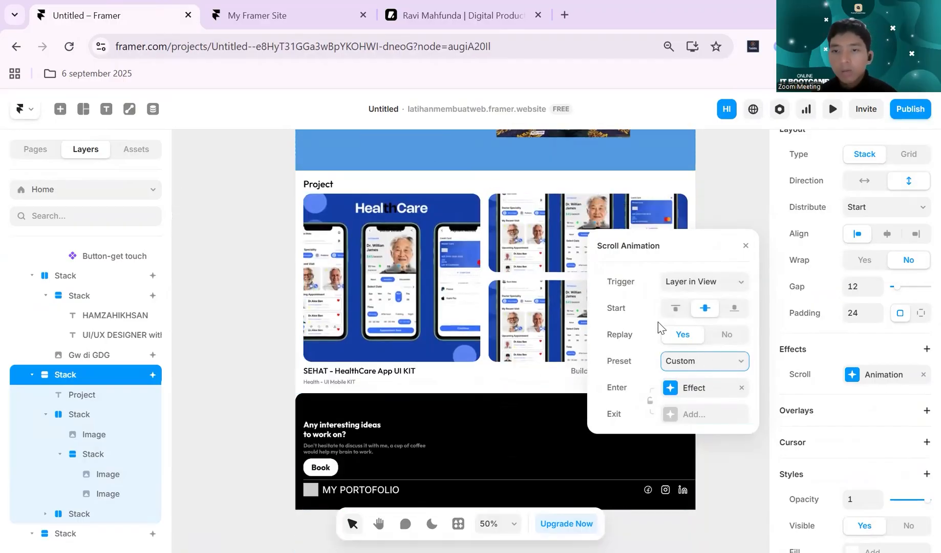
pyautogui.click(709, 366)
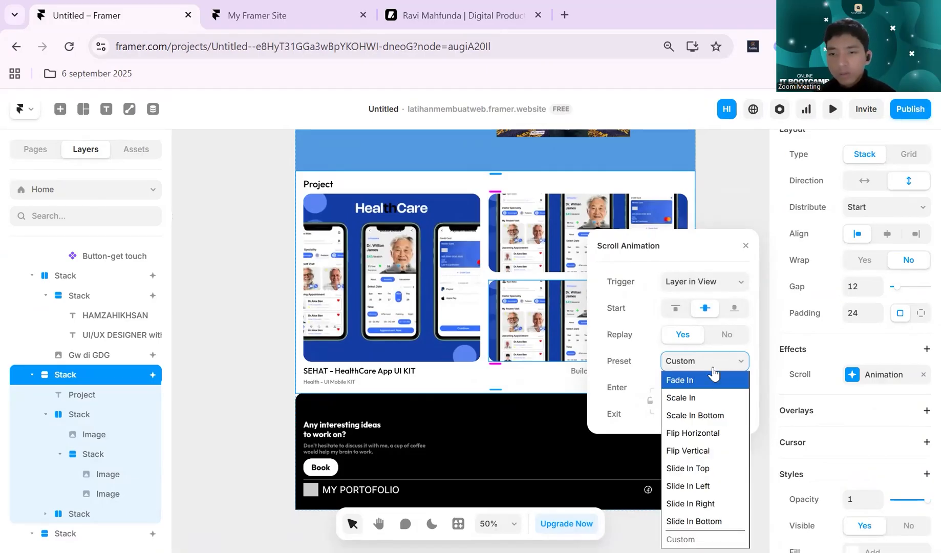
pyautogui.moveTo(700, 246); pyautogui.dragTo(700, 137)
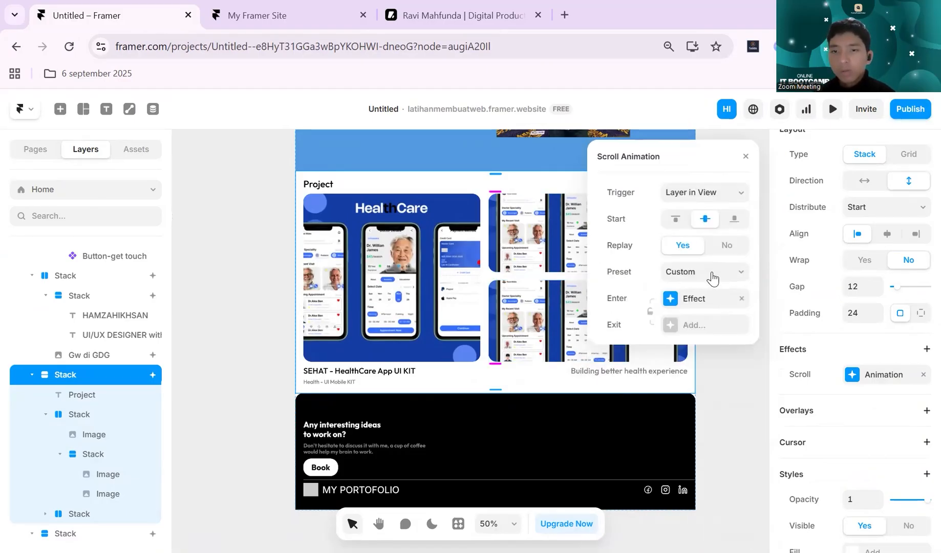
pyautogui.click(713, 277)
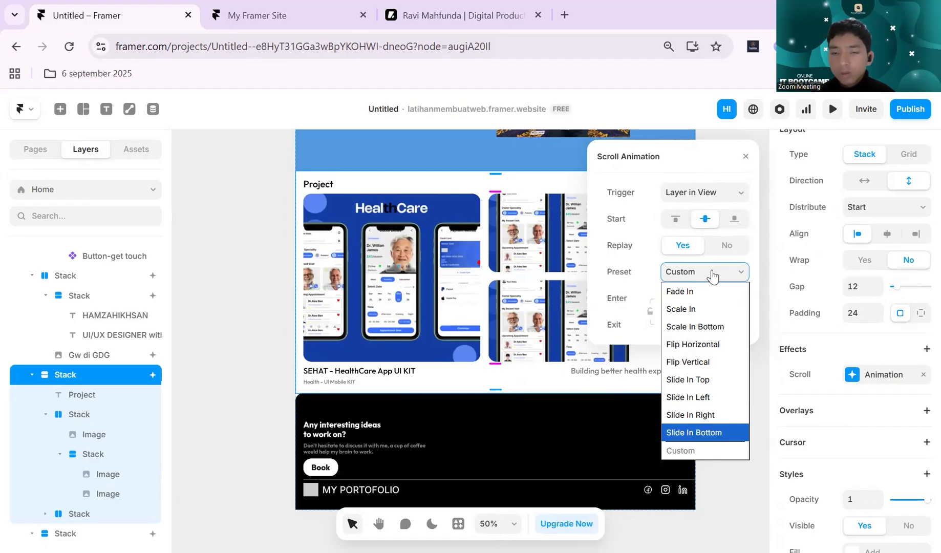
pyautogui.press('Return')
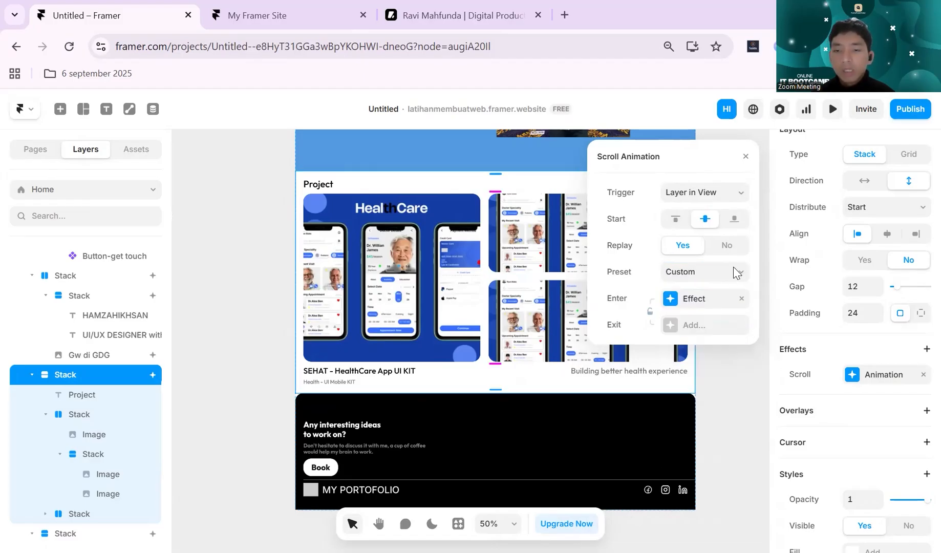
pyautogui.click(725, 282)
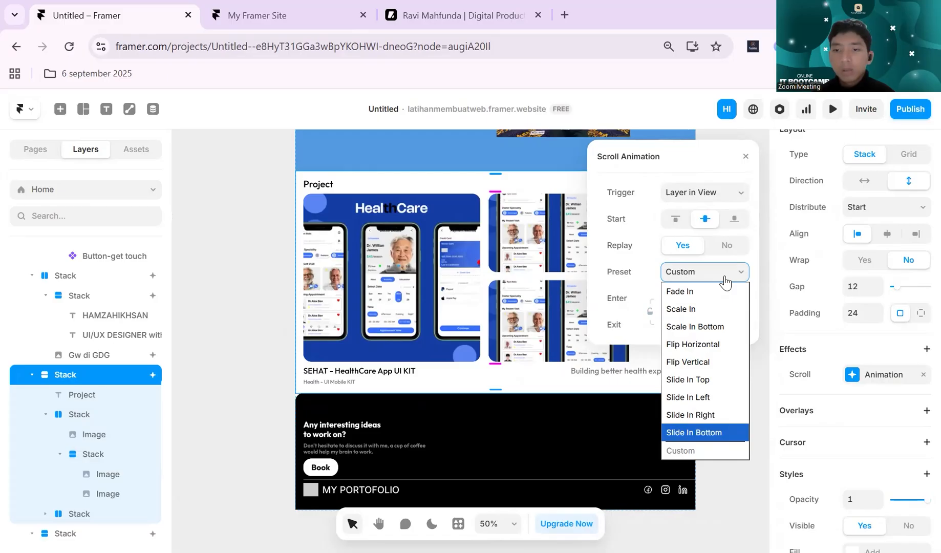
pyautogui.press('Return')
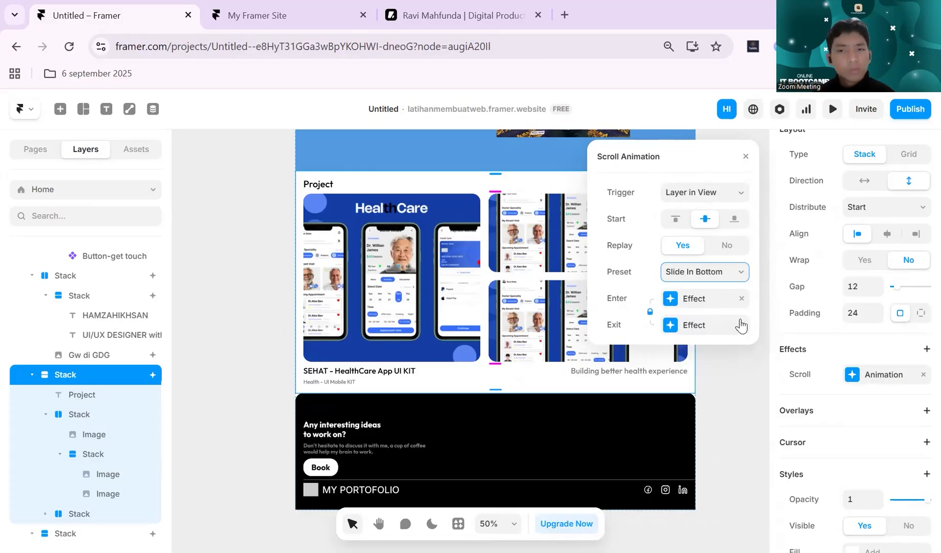
# - Preview the page and examine how the Project section animates while scrolling
pyautogui.click(833, 109)
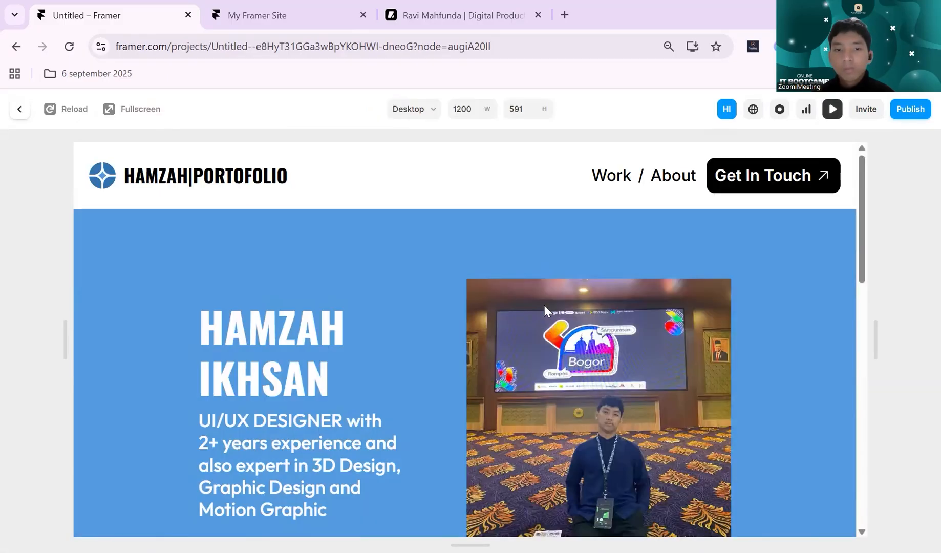
pyautogui.scroll(-10, 545, 306)
pyautogui.scroll(5, 545, 307)
pyautogui.scroll(-3, 545, 310)
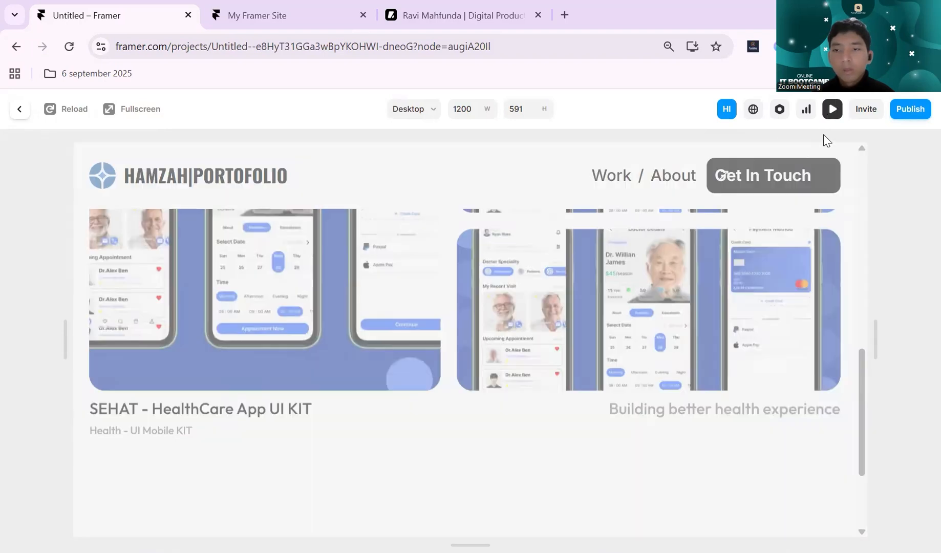
pyautogui.click(832, 109)
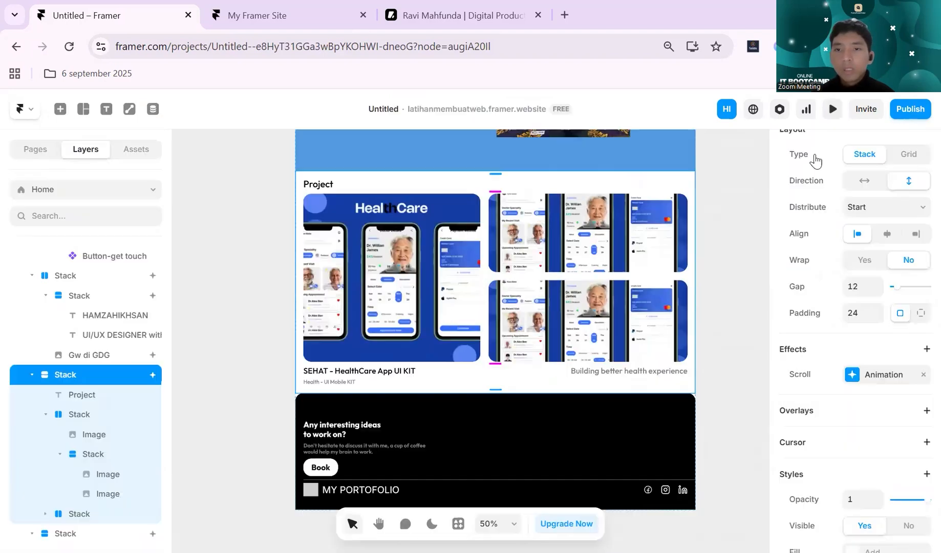
# - Unlink the enter and exit effects of the Project section's scroll animation and remove the exit effect
pyautogui.click(851, 374)
pyautogui.moveTo(686, 348); pyautogui.dragTo(687, 148)
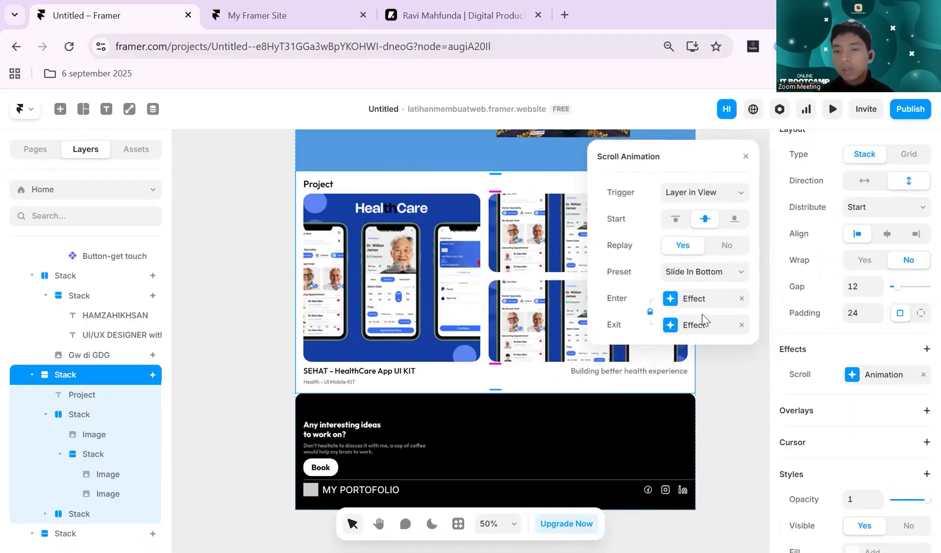
pyautogui.click(651, 311)
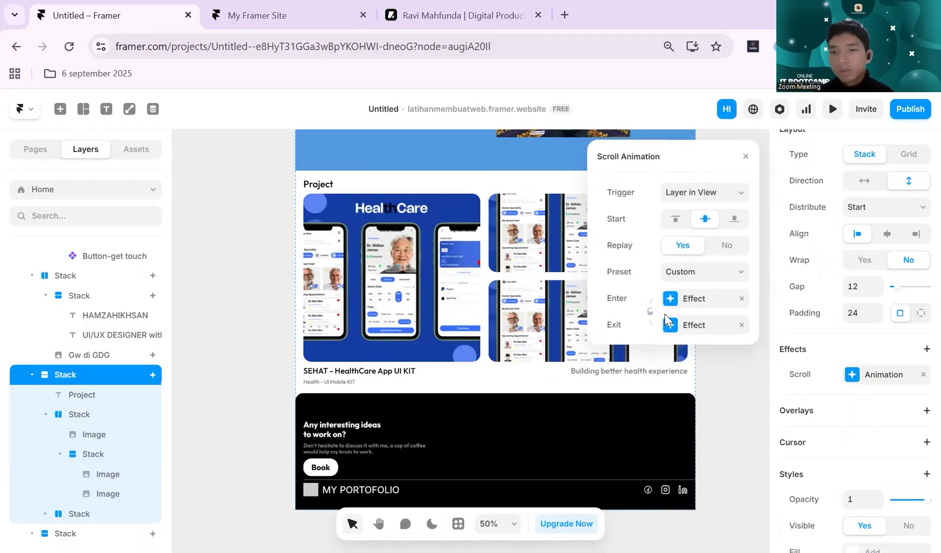
pyautogui.click(714, 273)
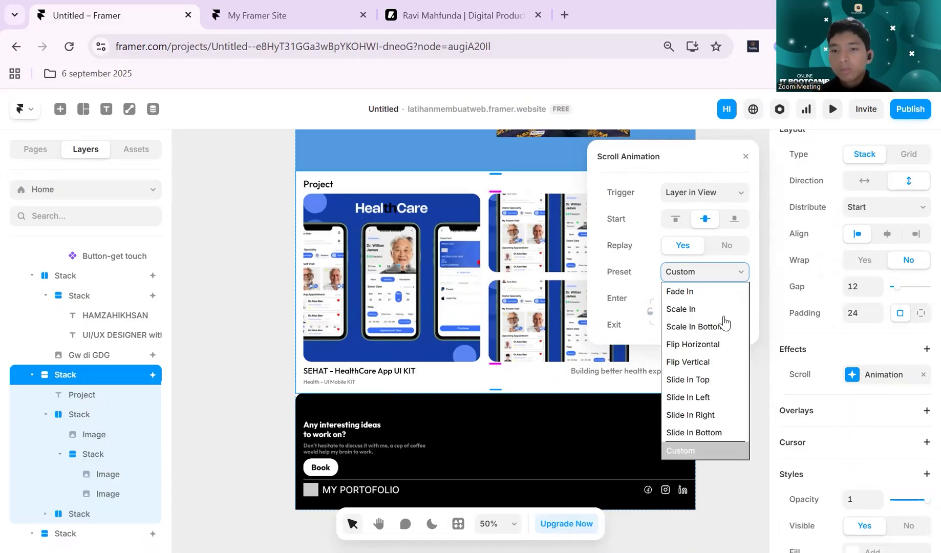
pyautogui.click(741, 325)
# - Set the transition of the Project section's enter effect to Ease In Out
pyautogui.click(671, 299)
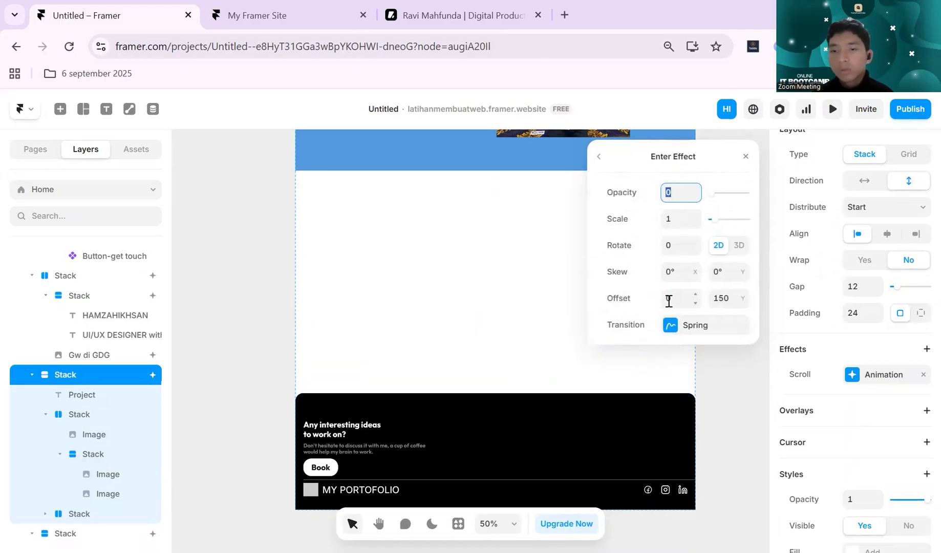
pyautogui.click(669, 325)
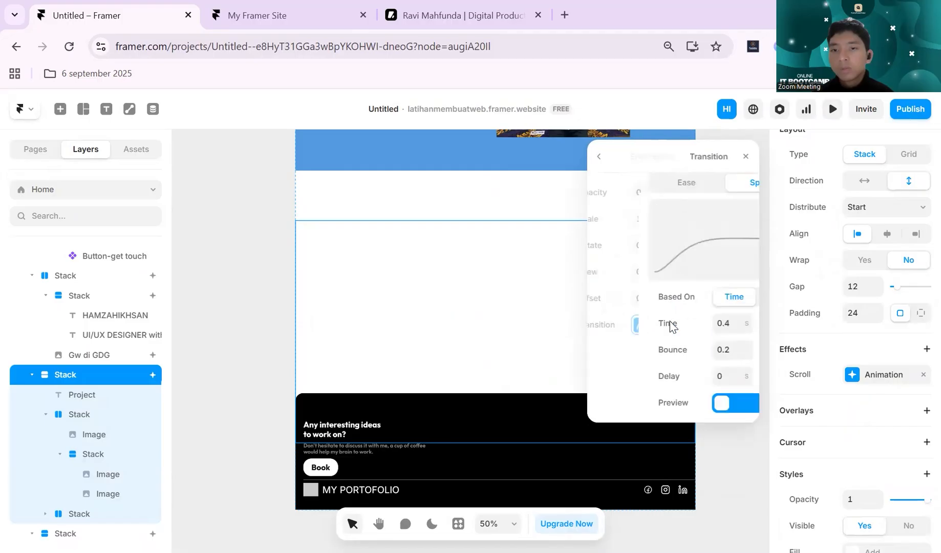
pyautogui.click(635, 185)
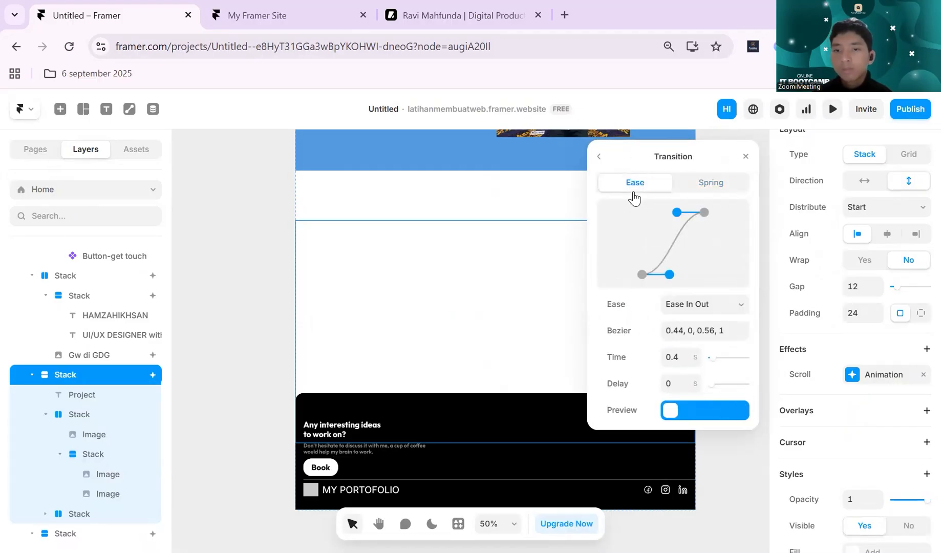
pyautogui.click(603, 163)
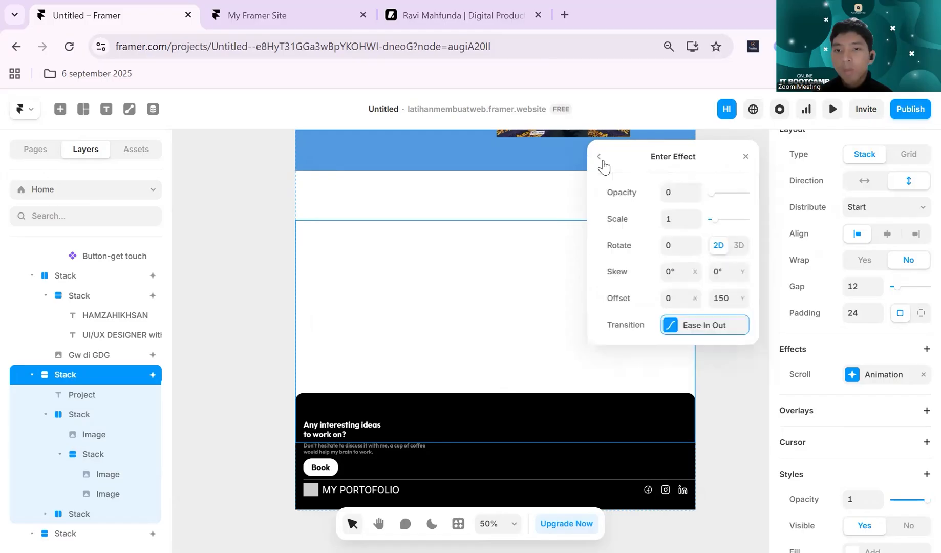
pyautogui.click(600, 156)
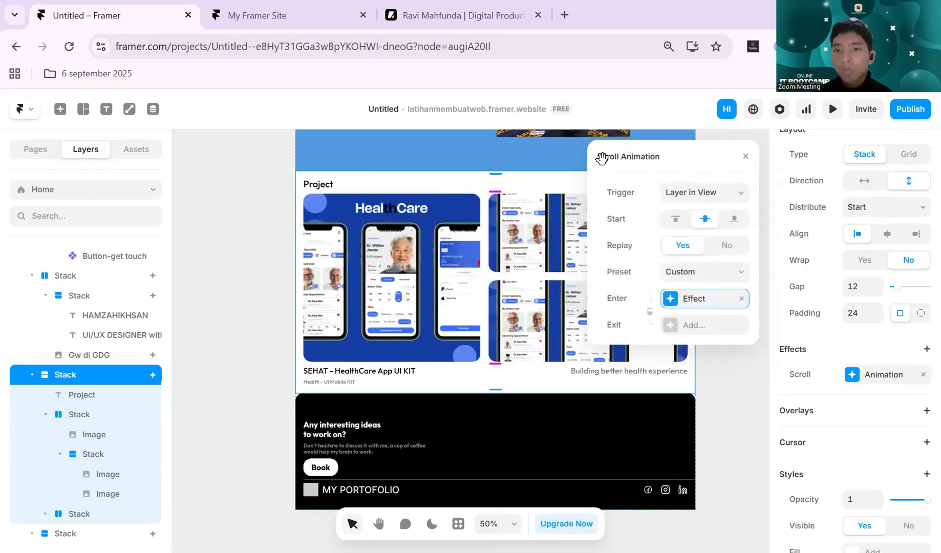
# - Reapply the Slide In Bottom preset to the Project section's scroll animation and start the page preview
pyautogui.click(728, 271)
pyautogui.click(727, 433)
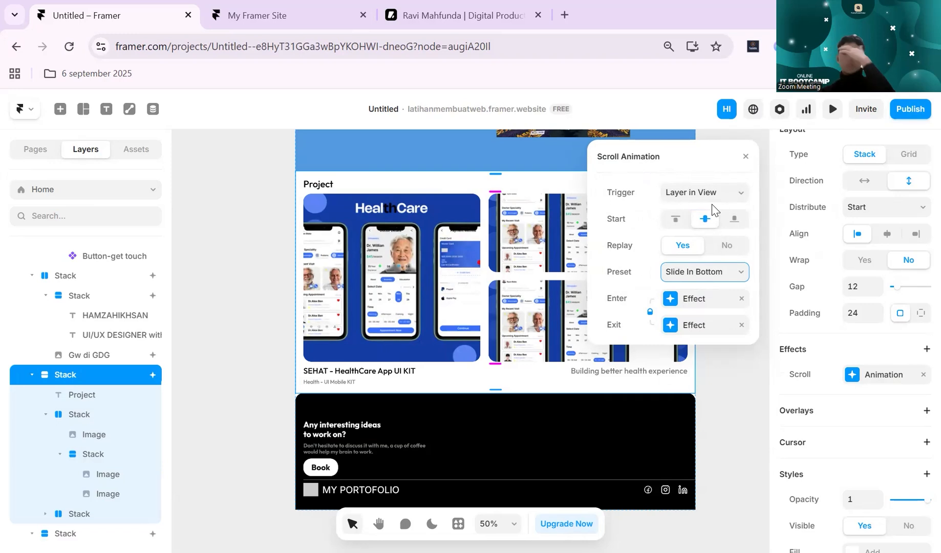
pyautogui.click(744, 158)
pyautogui.click(829, 115)
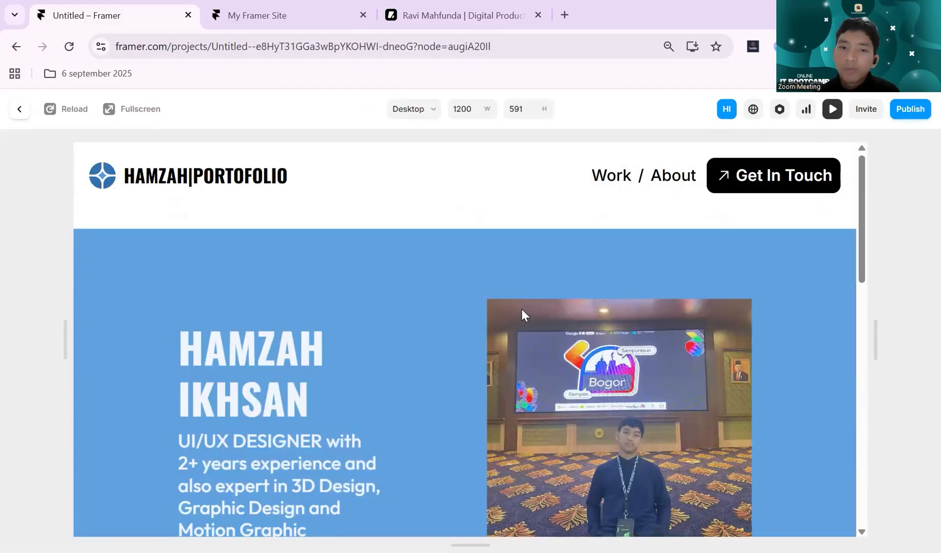
# - Scroll through the page preview to examine the Project section's Slide In Bottom animation
pyautogui.scroll(-10, 522, 308)
pyautogui.scroll(3, 523, 308)
pyautogui.scroll(-4, 523, 307)
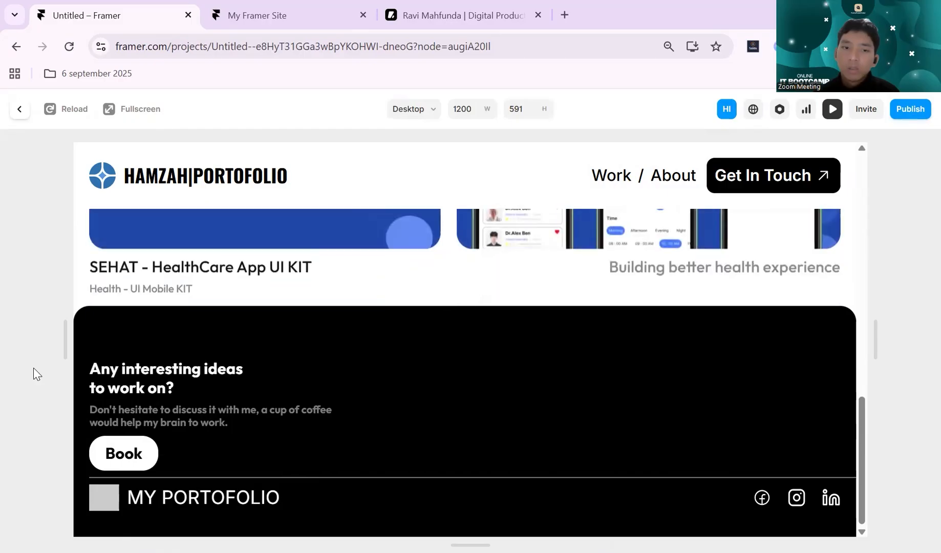
pyautogui.scroll(2, 178, 316)
# - Switch to the published site and compare how the Project section animates while scrolling back and forth
pyautogui.click(254, 12)
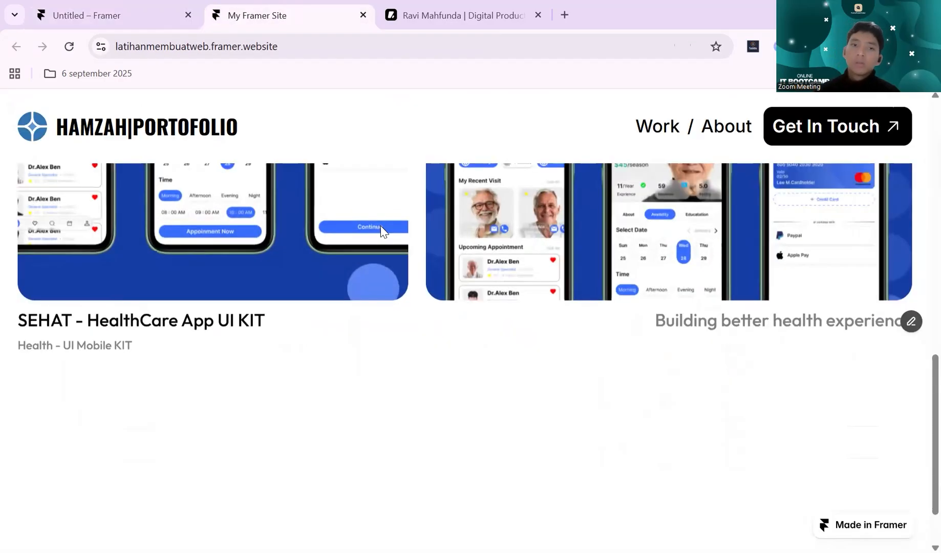
pyautogui.scroll(-5, 458, 248)
pyautogui.scroll(3, 460, 248)
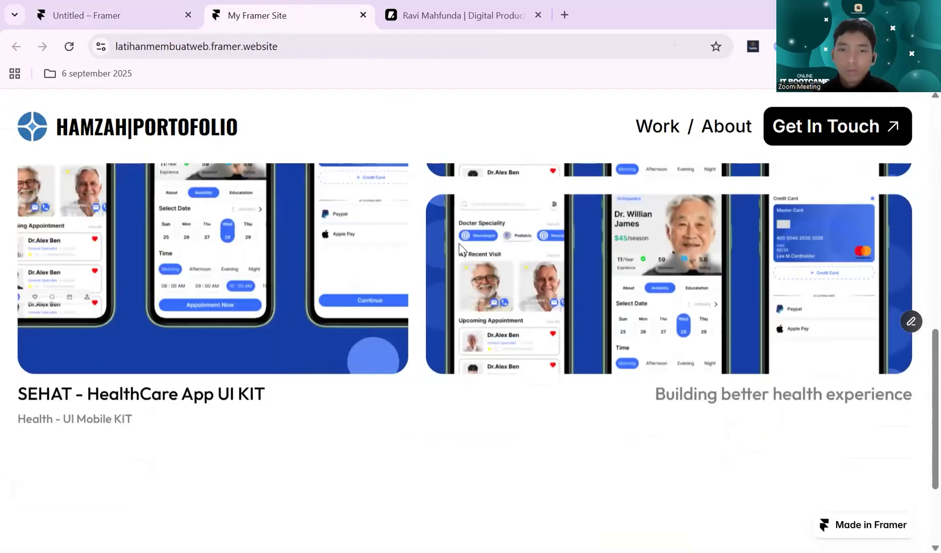
pyautogui.scroll(-3, 459, 249)
pyautogui.scroll(5, 459, 250)
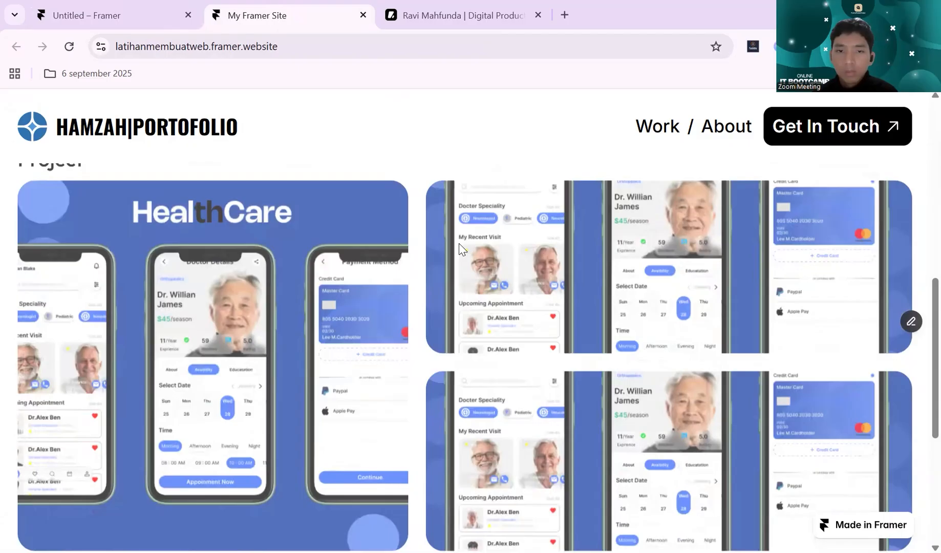
pyautogui.scroll(5, 460, 250)
pyautogui.scroll(-8, 460, 250)
pyautogui.scroll(1, 459, 250)
pyautogui.scroll(-1, 460, 249)
pyautogui.scroll(5, 459, 249)
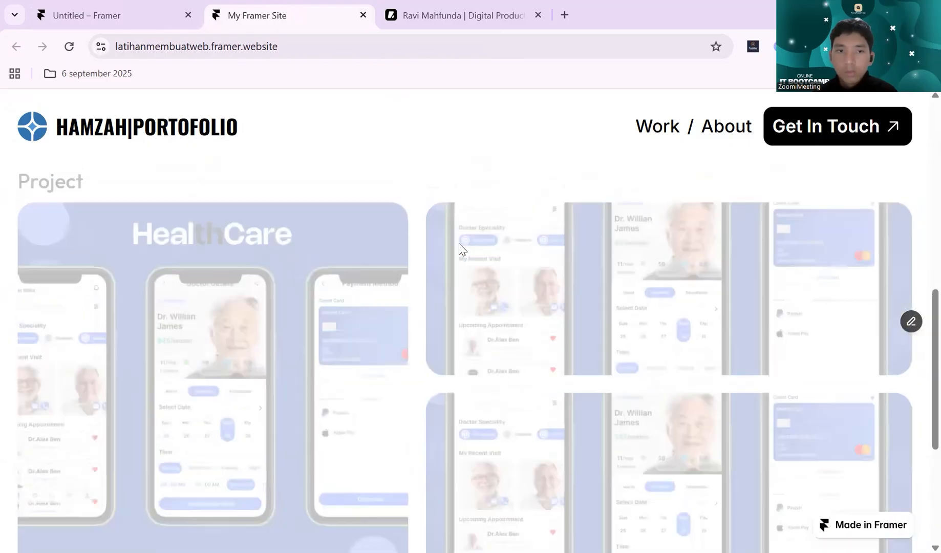
# - Close the preview in the editor and set the transition of the Project section's linked enter and exit effects to Ease In Out
pyautogui.click(128, 13)
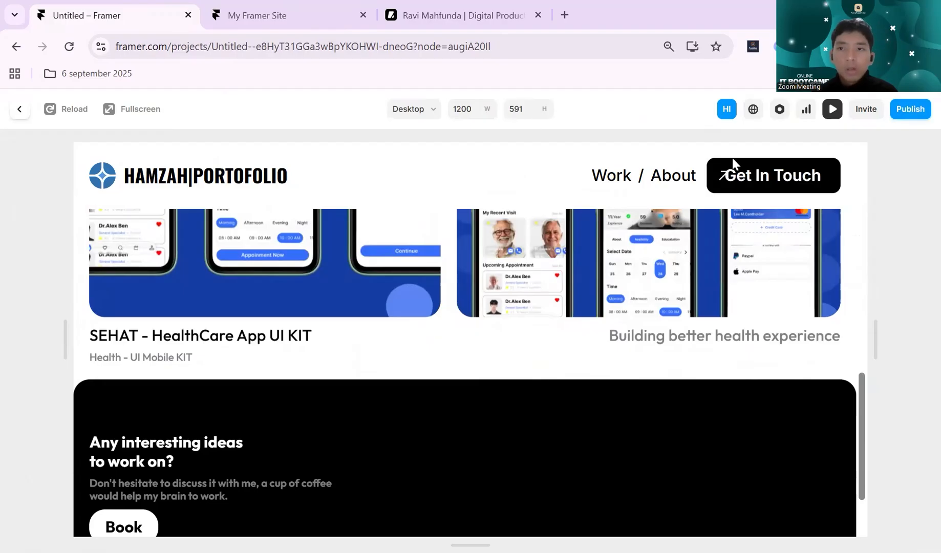
pyautogui.click(833, 109)
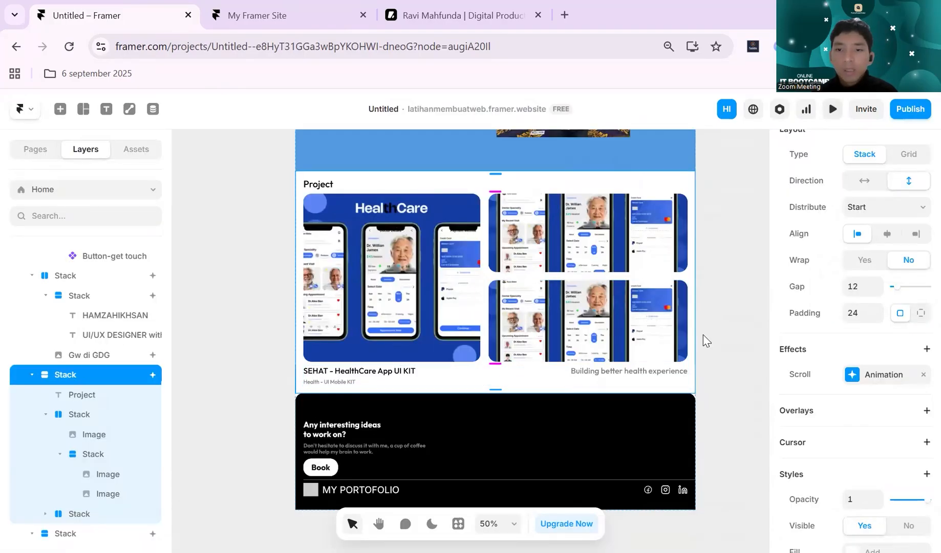
pyautogui.click(855, 383)
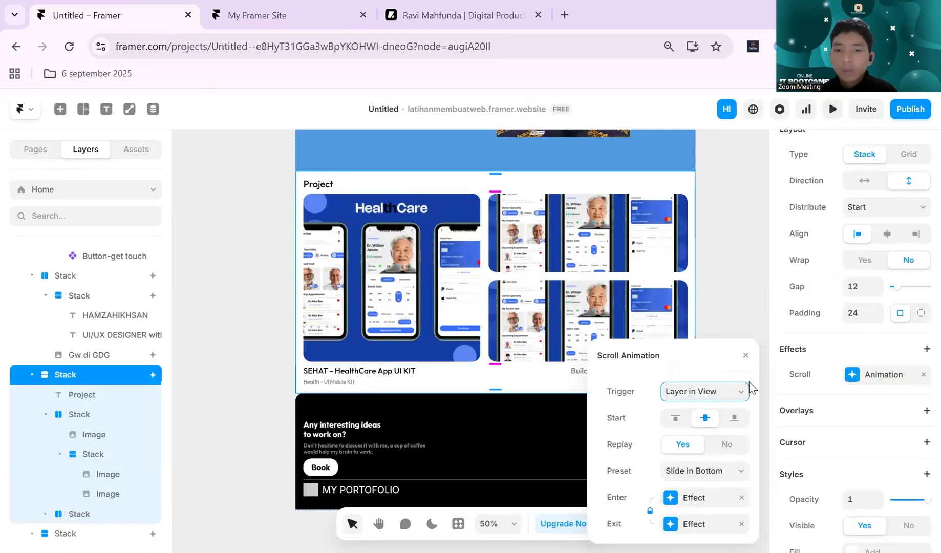
pyautogui.scroll(-1, 706, 331)
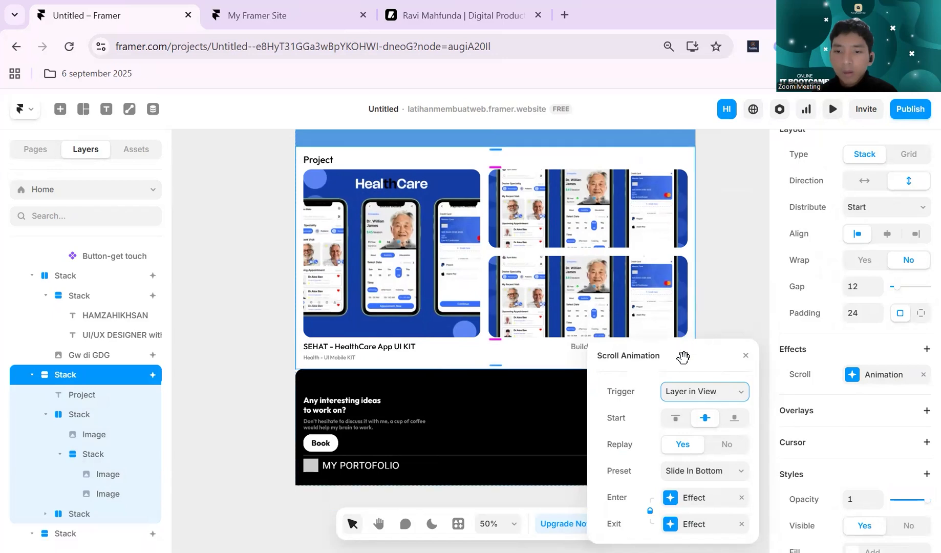
pyautogui.moveTo(683, 356); pyautogui.dragTo(686, 226)
pyautogui.click(690, 393)
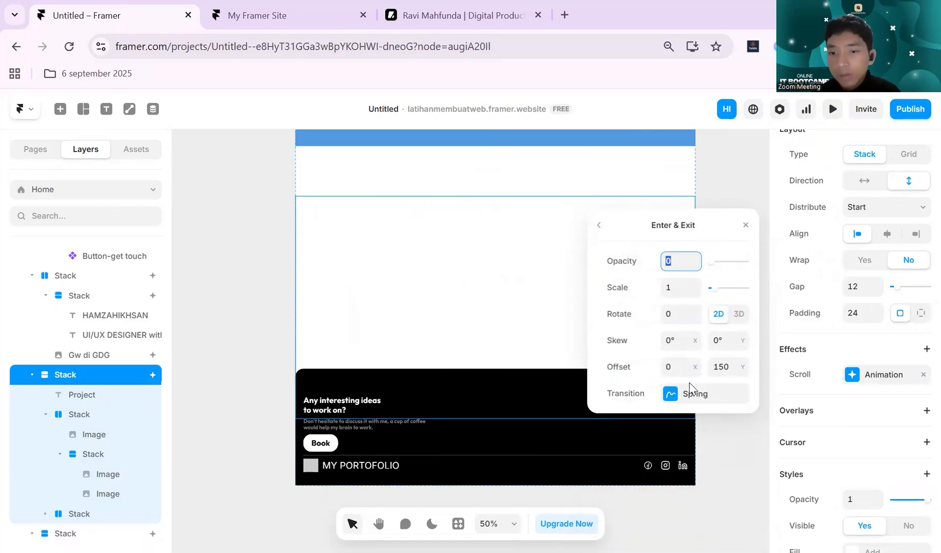
pyautogui.click(689, 384)
pyautogui.click(635, 251)
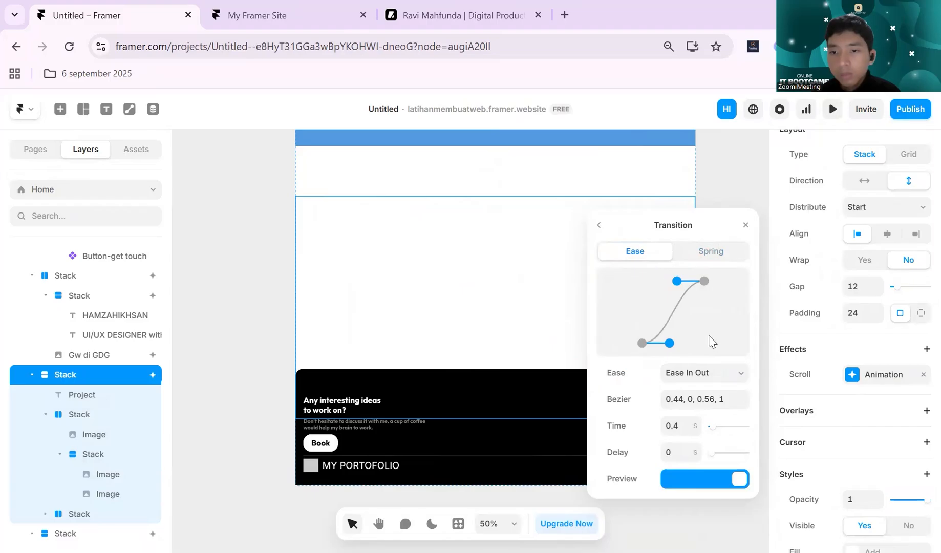
pyautogui.click(715, 378)
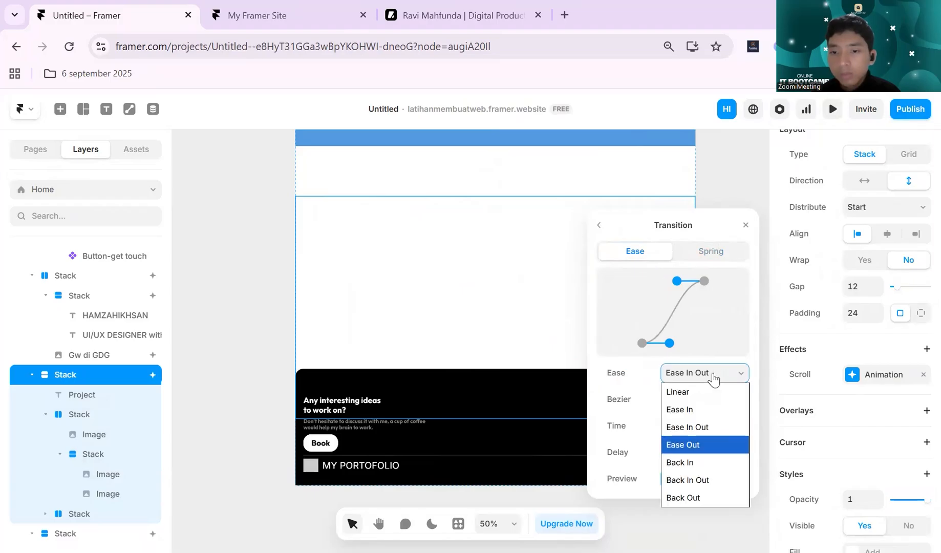
pyautogui.click(600, 226)
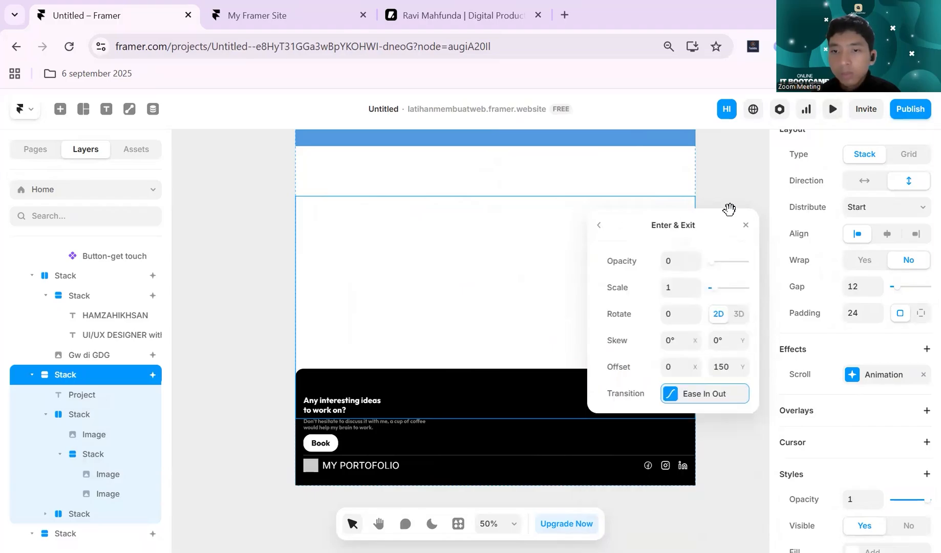
# - Publish the updated website and reload the published page
pyautogui.click(915, 113)
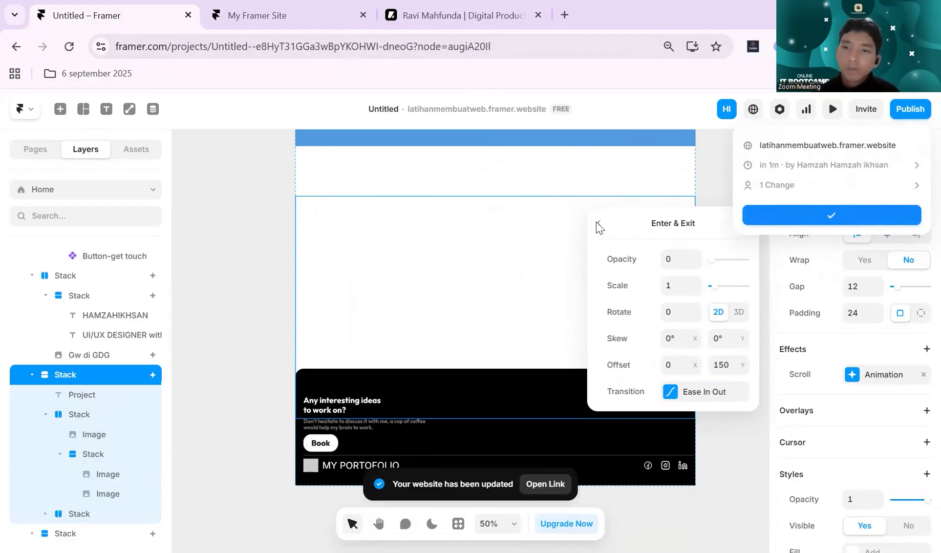
pyautogui.click(277, 15)
pyautogui.click(71, 49)
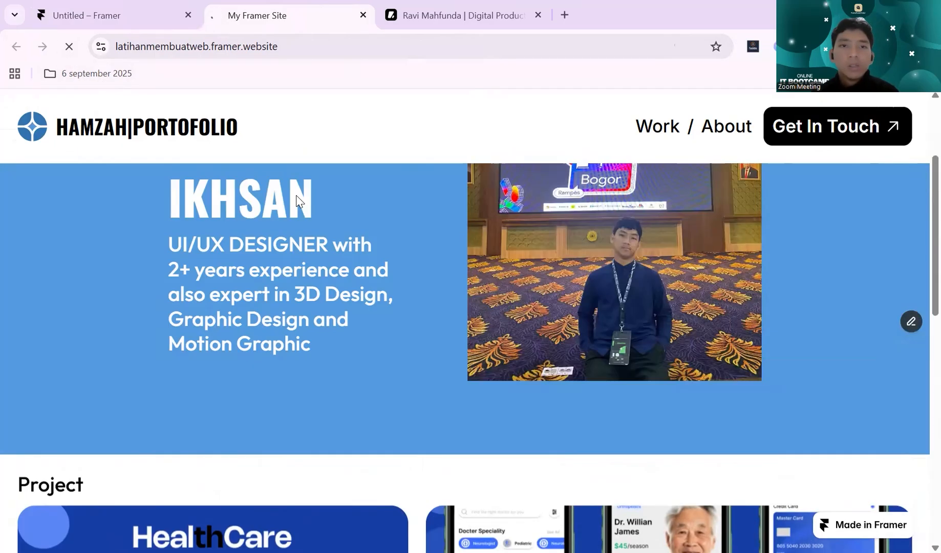
# - Examine the Project section's scroll animation on the published page, from the hero section down to the footer
pyautogui.scroll(3, 296, 200)
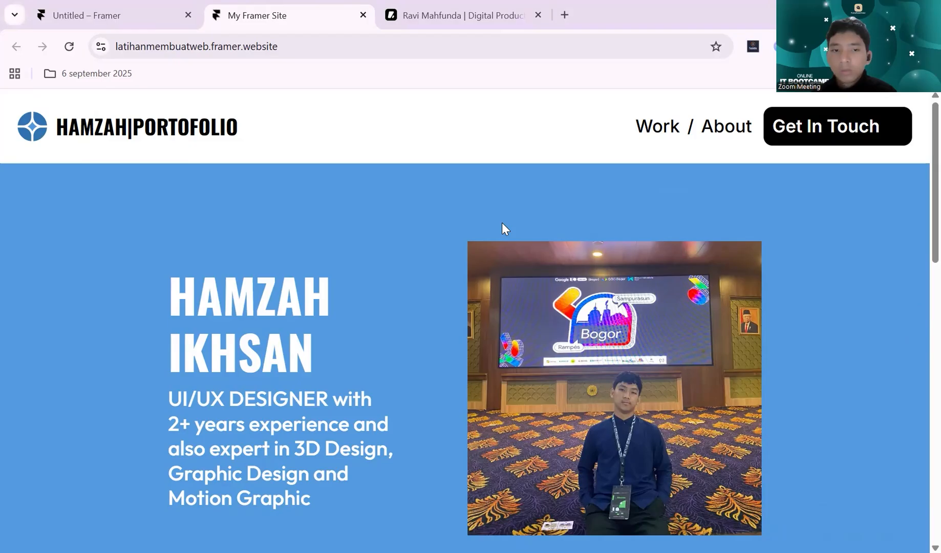
pyautogui.scroll(-15, 503, 224)
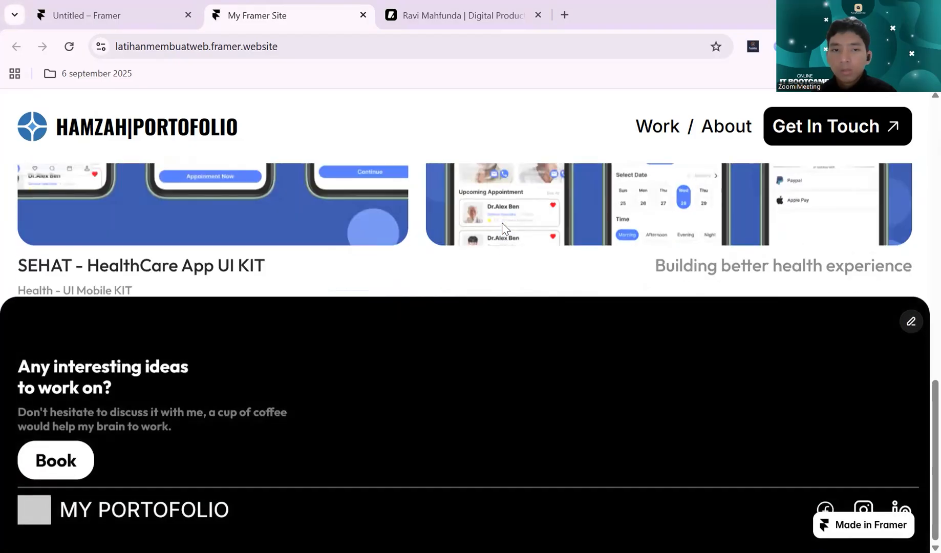
pyautogui.scroll(1, 294, 307)
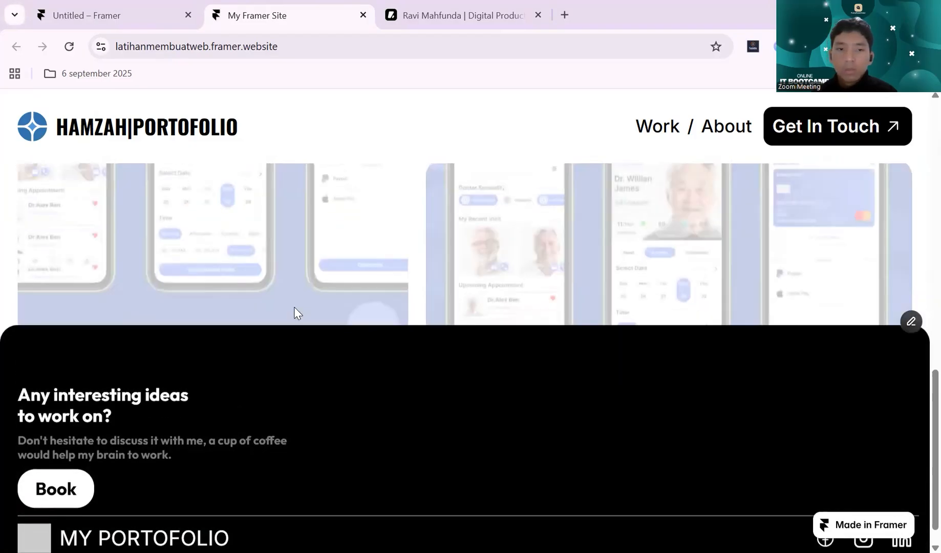
pyautogui.scroll(-1, 294, 309)
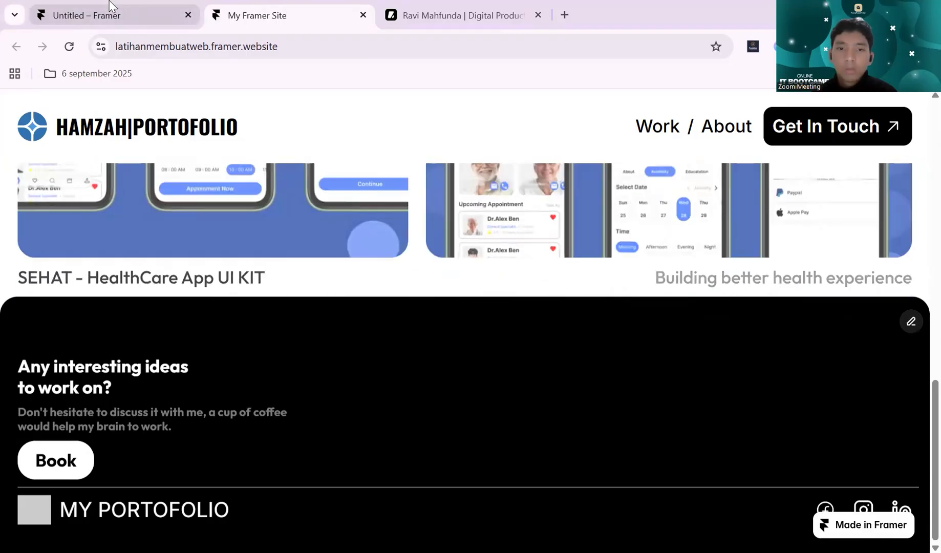
# - Return to the editor and review the Project section's scroll animation settings
pyautogui.click(109, 6)
pyautogui.click(413, 181)
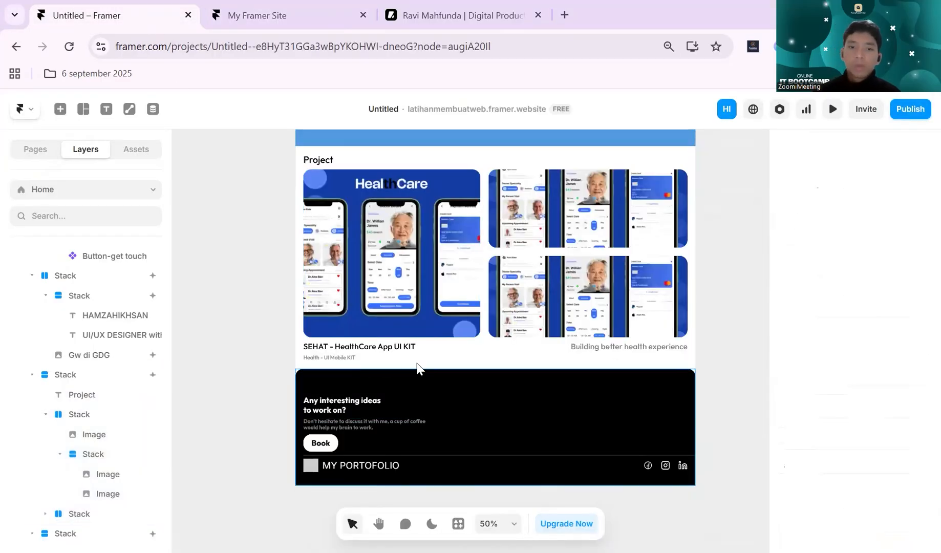
pyautogui.click(494, 365)
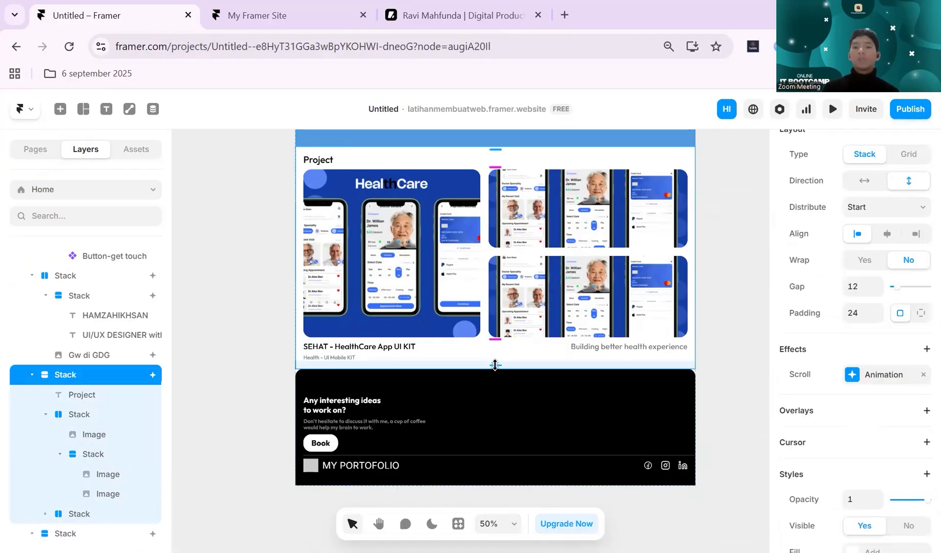
pyautogui.click(853, 375)
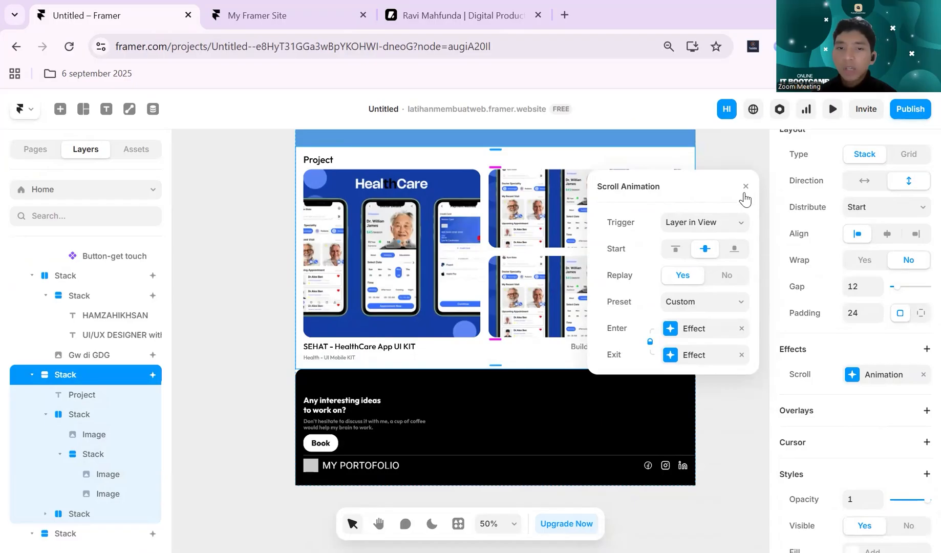
pyautogui.click(725, 254)
# - Copy the stack holding the logo and site title from the page header
pyautogui.scroll(-3, 725, 254)
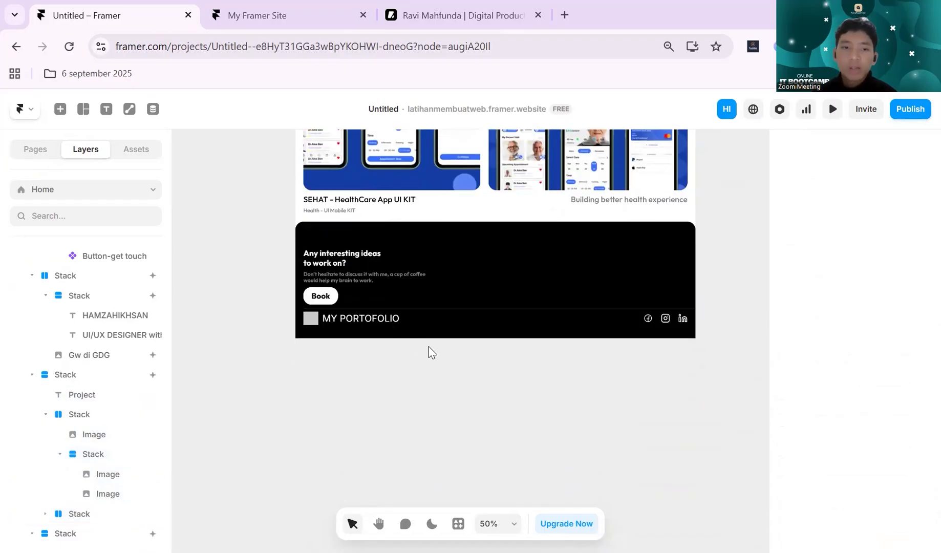
pyautogui.scroll(10, 397, 275)
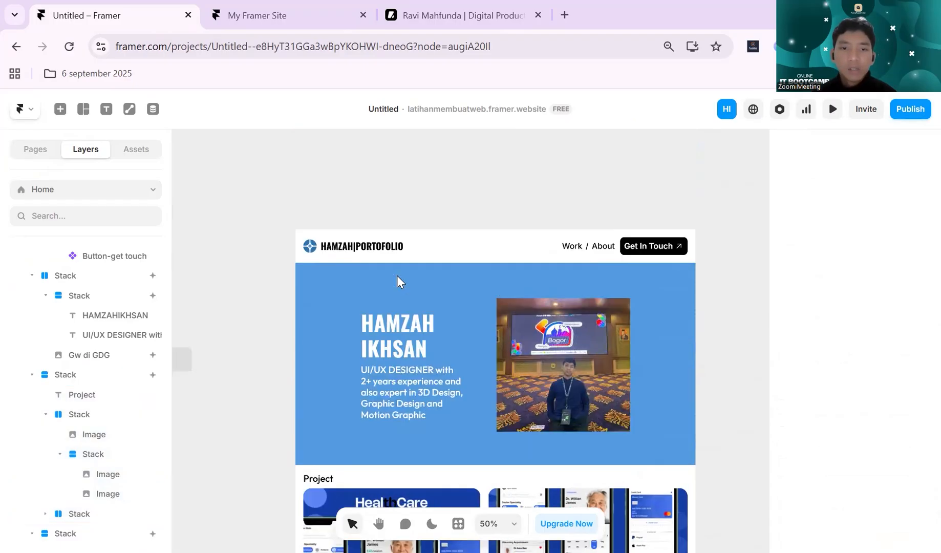
pyautogui.scroll(1, 397, 276)
pyautogui.click(383, 296)
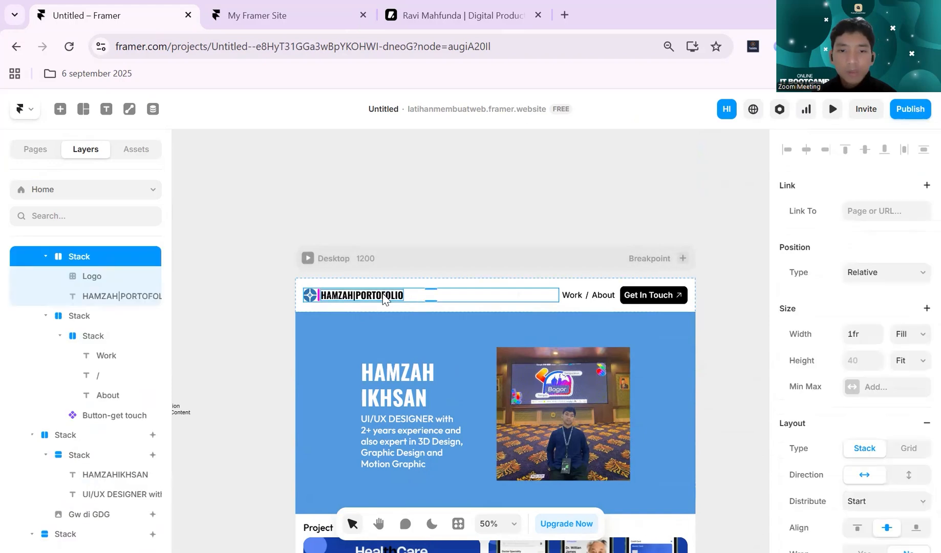
pyautogui.scroll(-10, 443, 236)
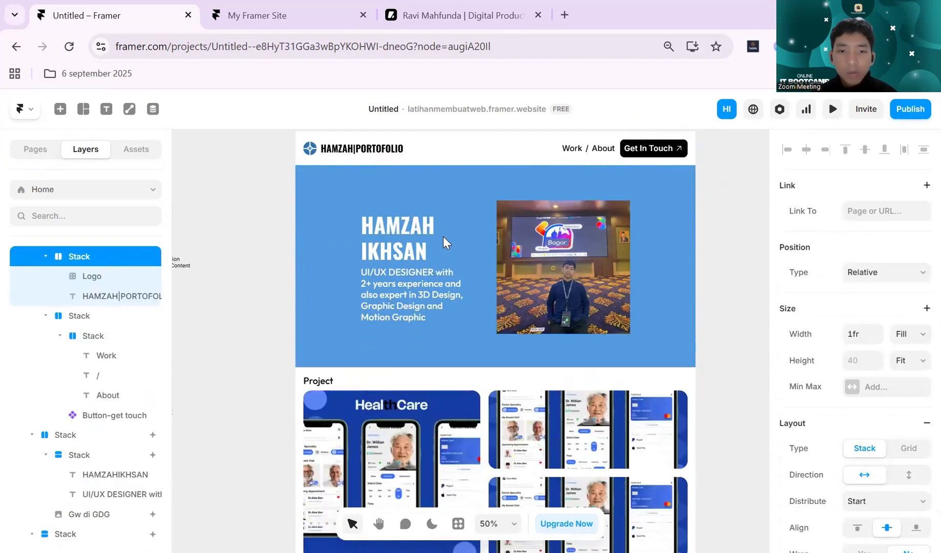
# - Try pasting the copied logo and title stack after the footer's social icons and undo the paste
pyautogui.hscroll(-3, 481, 307)
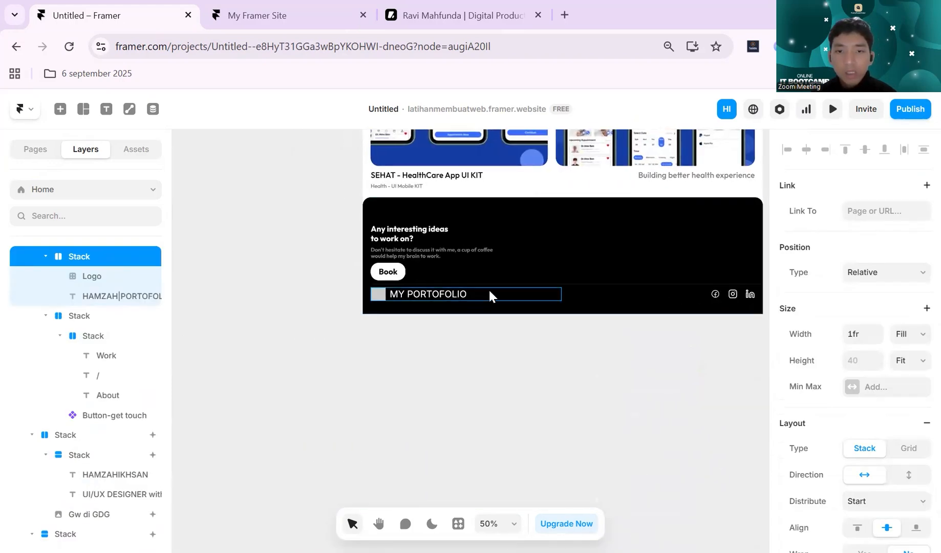
pyautogui.click(490, 296)
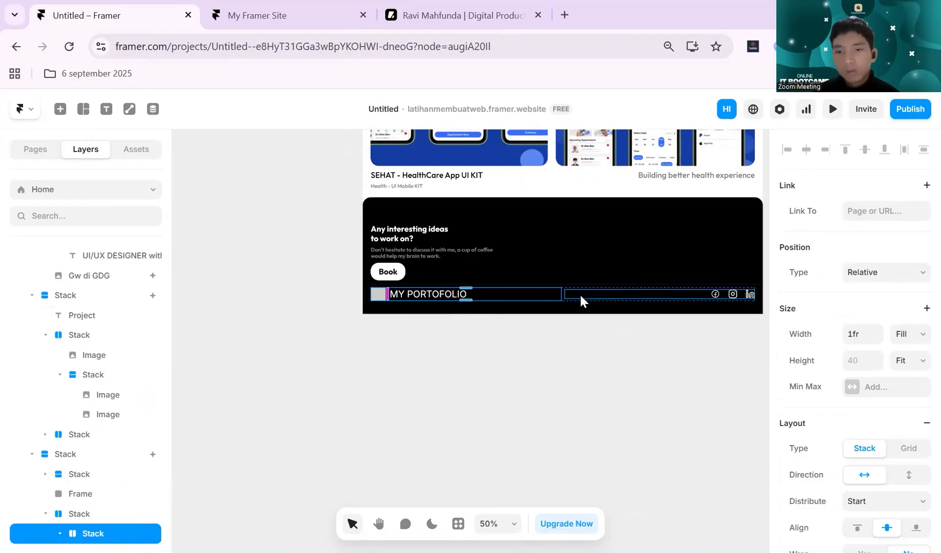
pyautogui.scroll(10, 583, 288)
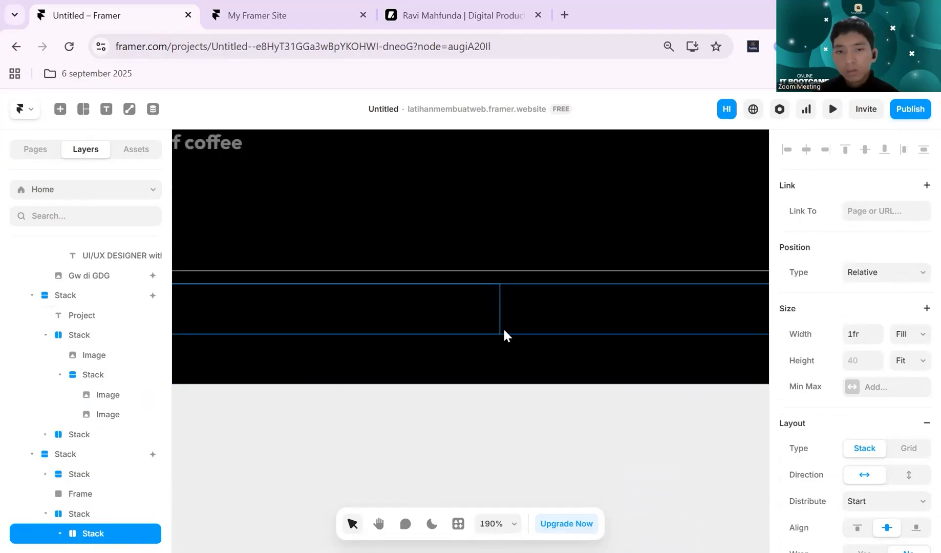
pyautogui.click(513, 328)
pyautogui.hotkey('ctrl', 'z')
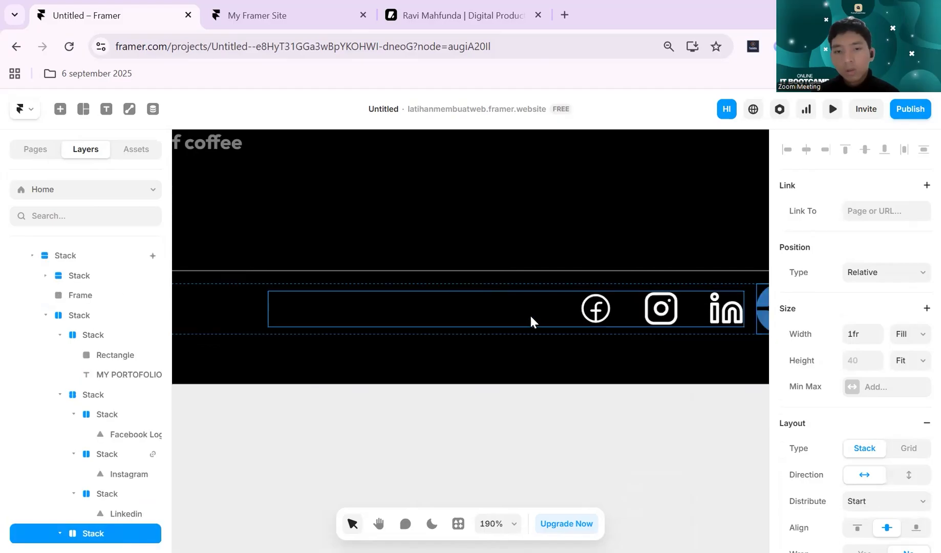
pyautogui.scroll(-12, 533, 313)
pyautogui.scroll(4, 533, 313)
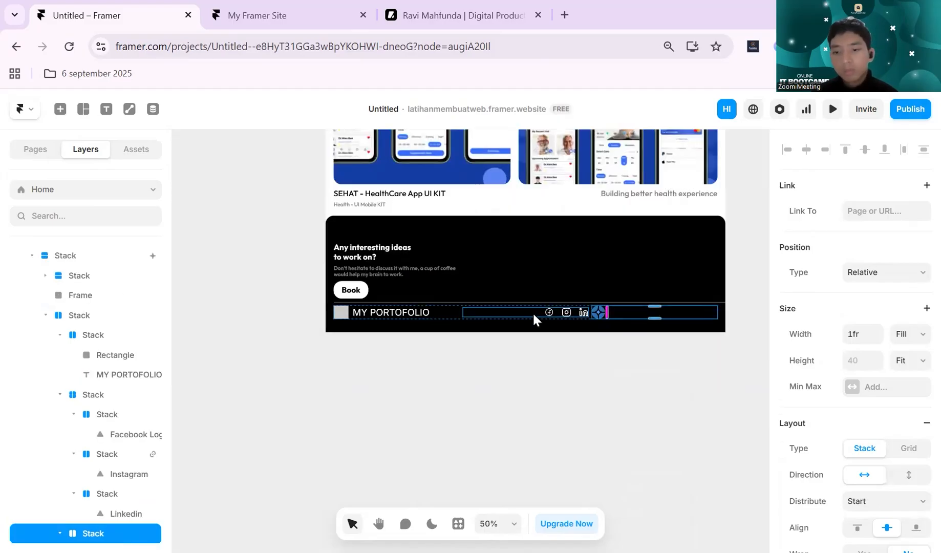
pyautogui.hotkey('ctrl', 'z')
# - Replace the footer's MY PORTOFOLIO stack with the copied logo and title stack from the header
pyautogui.click(434, 312)
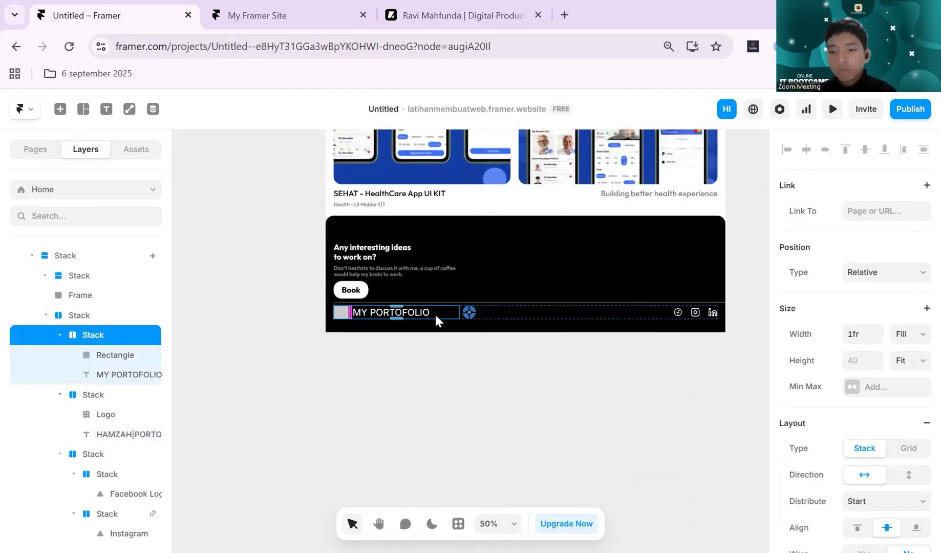
pyautogui.press('Delete')
# - Change the text color of the site title in the footer to white
pyautogui.click(400, 311)
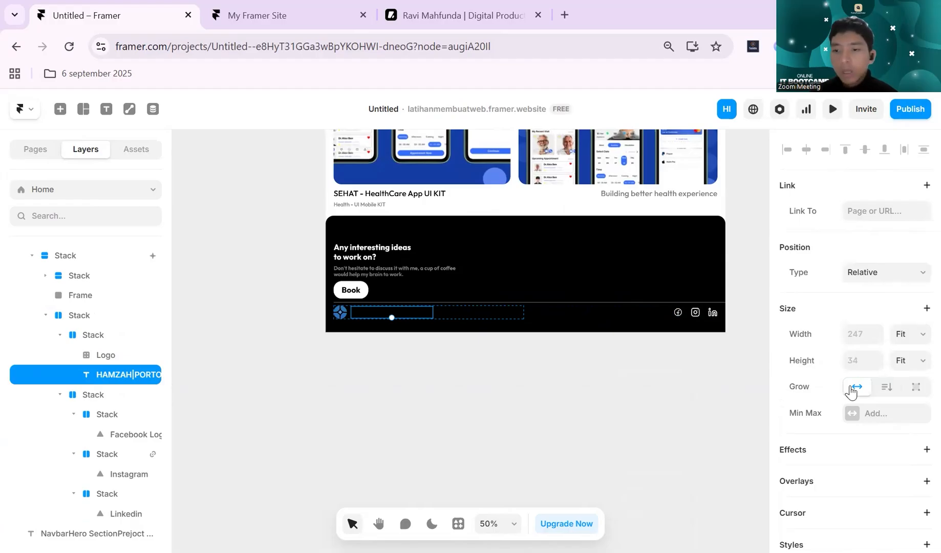
pyautogui.scroll(-7, 846, 394)
pyautogui.click(881, 433)
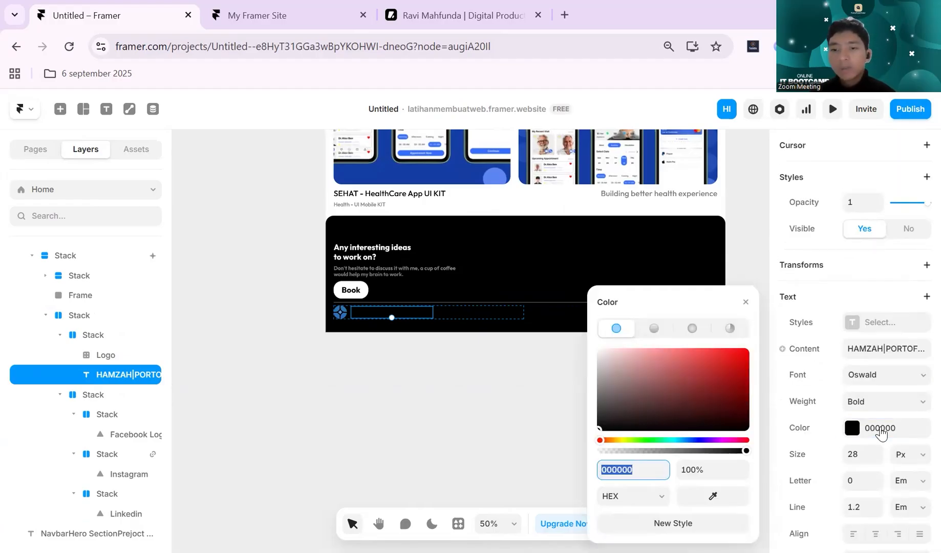
pyautogui.write('ffff')
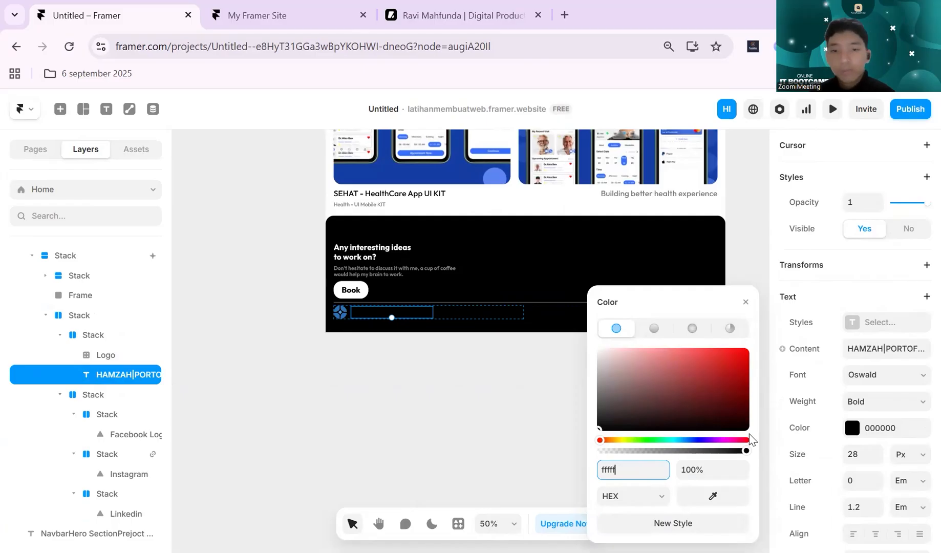
pyautogui.write('ff')
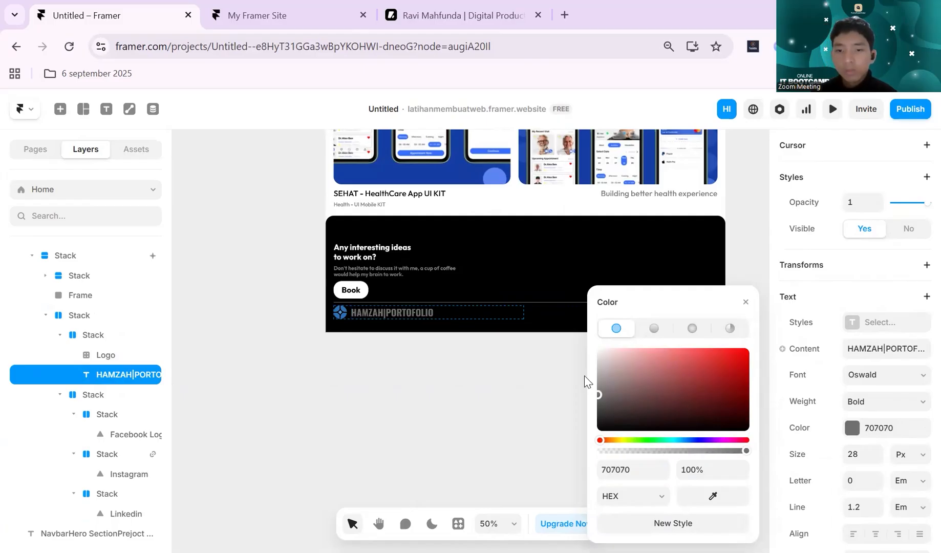
pyautogui.click(456, 333)
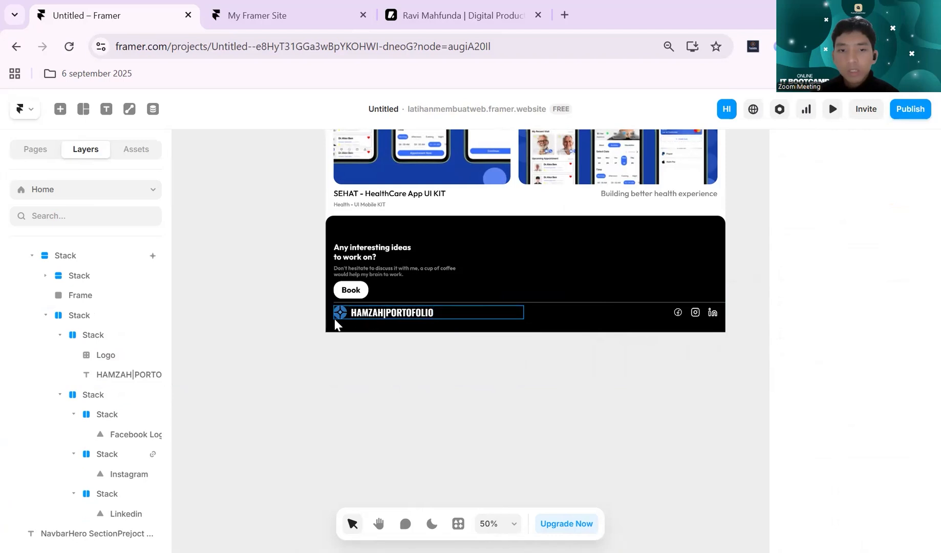
# - Examine the header's Get In Touch button and its settings
pyautogui.scroll(10, 745, 309)
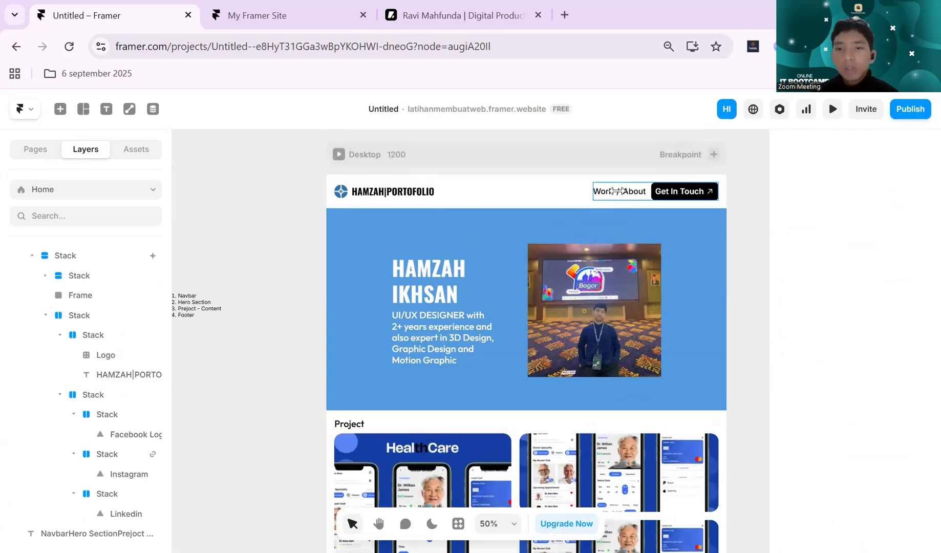
pyautogui.scroll(-3, 656, 284)
pyautogui.scroll(4, 656, 284)
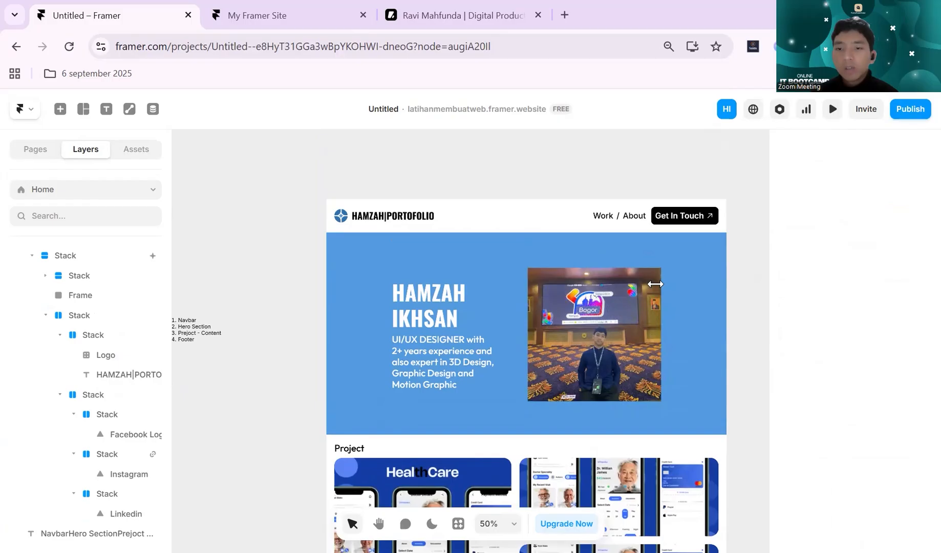
pyautogui.click(702, 217)
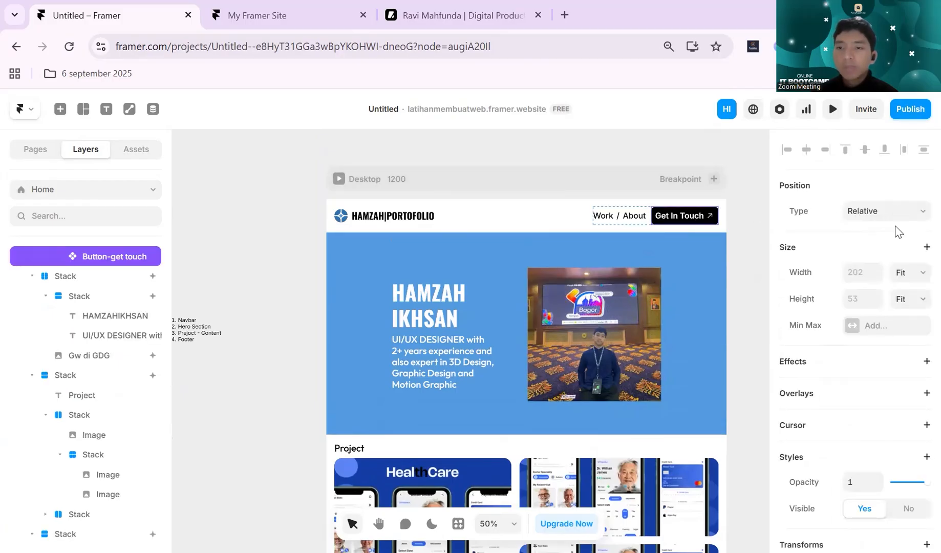
pyautogui.click(750, 210)
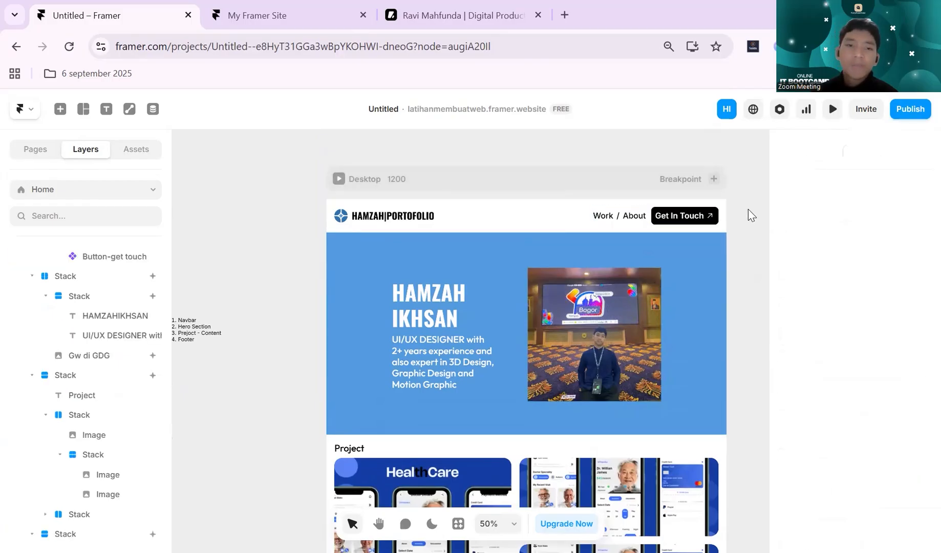
pyautogui.scroll(5, 735, 218)
pyautogui.click(671, 235)
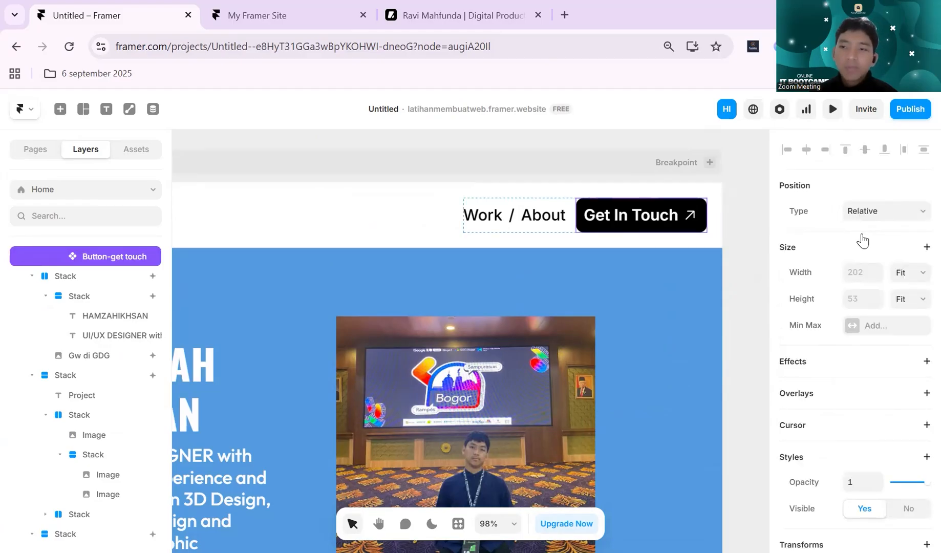
pyautogui.scroll(-5, 653, 281)
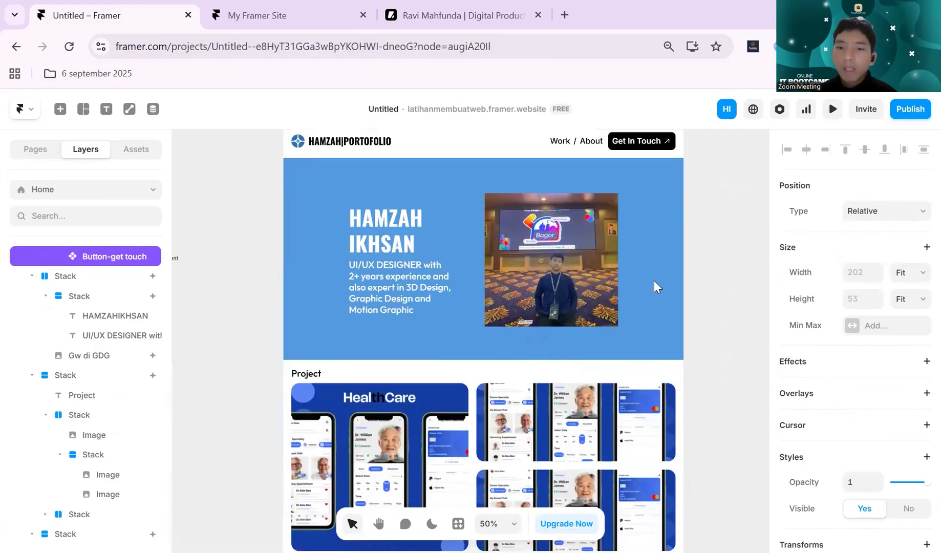
pyautogui.scroll(-10, 654, 281)
pyautogui.scroll(8, 637, 281)
pyautogui.scroll(3, 772, 210)
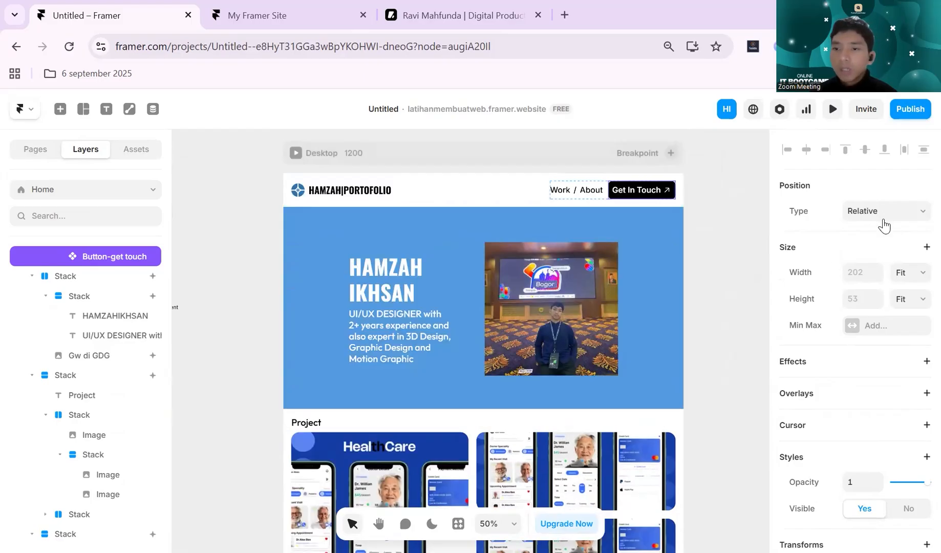
# - Open the Get In Touch button component and link its primary variant to the Home page
pyautogui.doubleClick(654, 200)
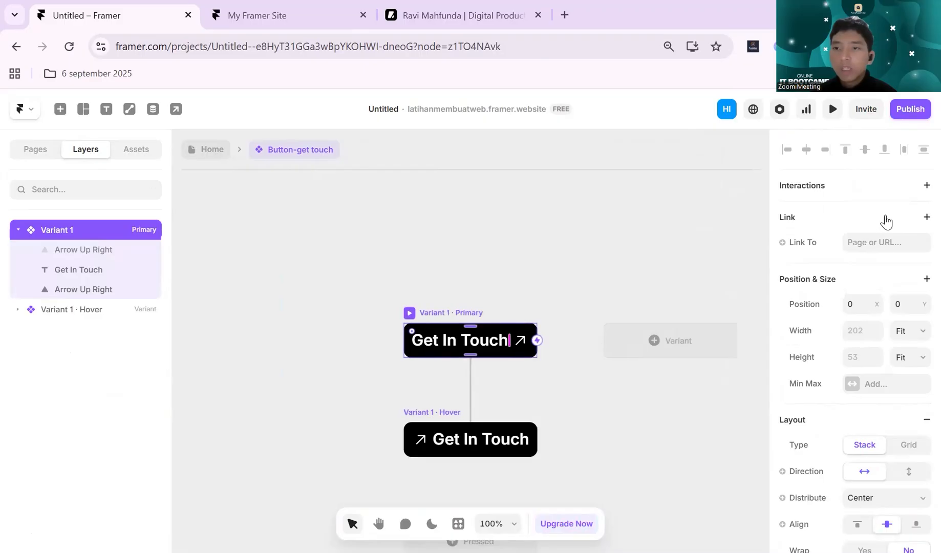
pyautogui.click(926, 186)
pyautogui.click(910, 187)
pyautogui.click(893, 247)
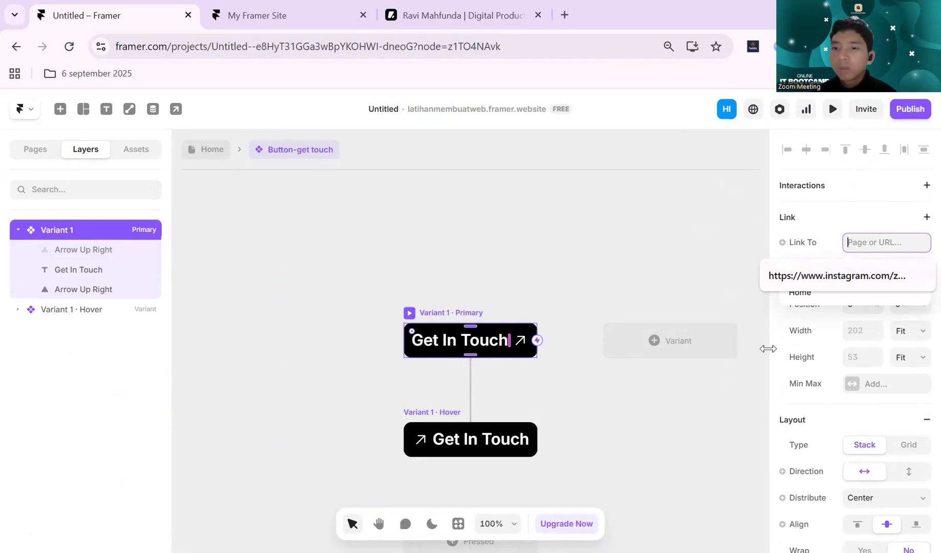
pyautogui.click(788, 315)
pyautogui.click(855, 245)
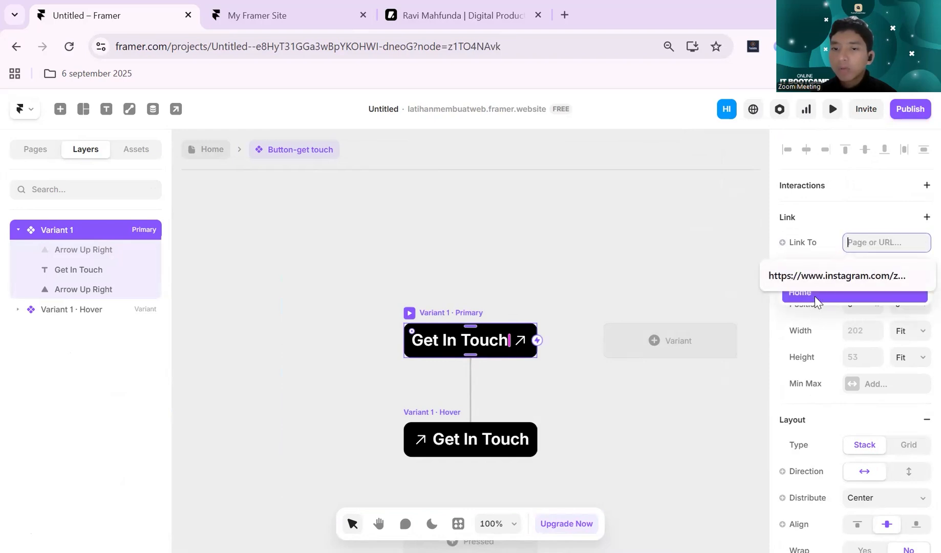
pyautogui.click(803, 311)
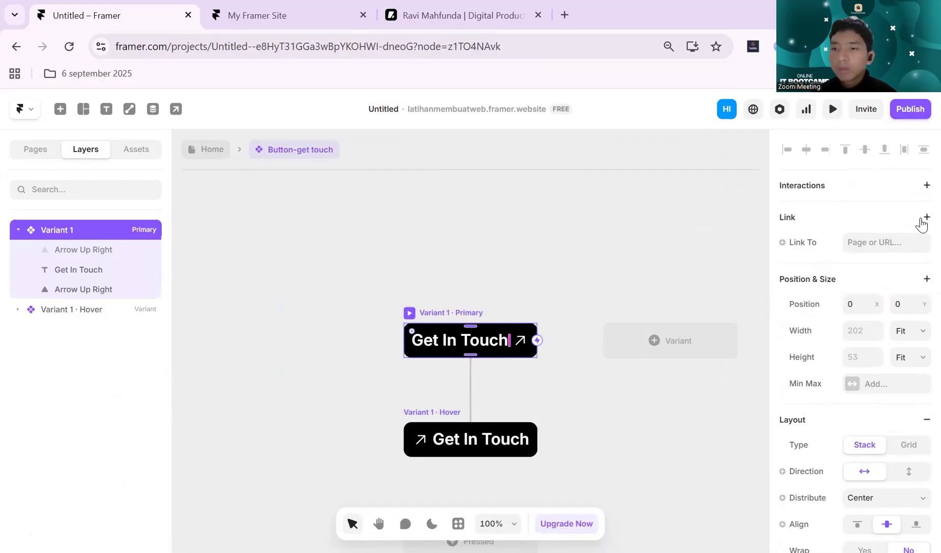
pyautogui.click(923, 219)
pyautogui.click(864, 246)
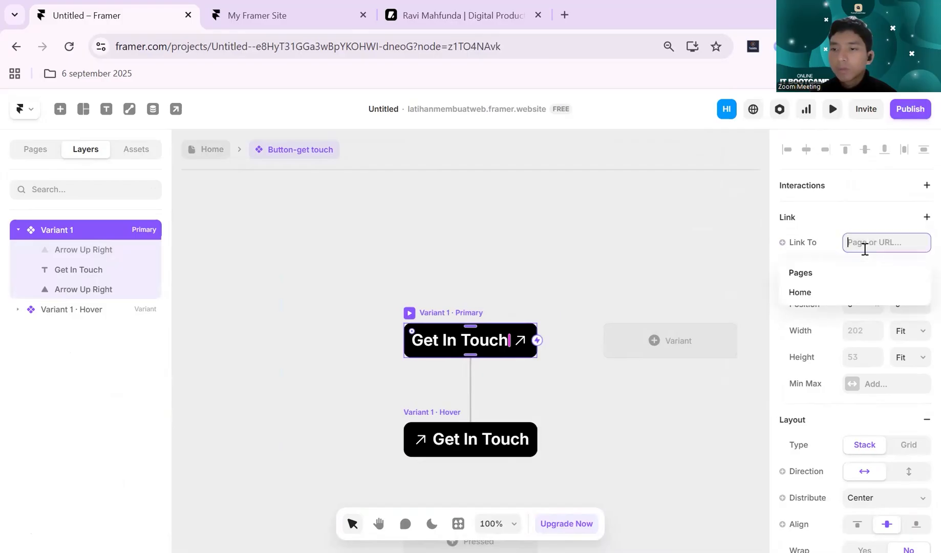
pyautogui.click(813, 297)
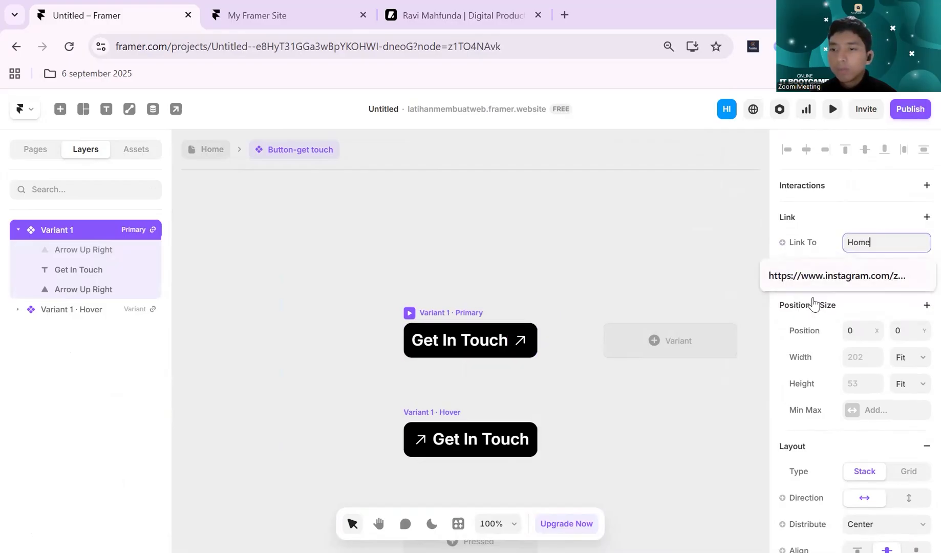
pyautogui.click(879, 245)
pyautogui.click(878, 245)
pyautogui.click(828, 208)
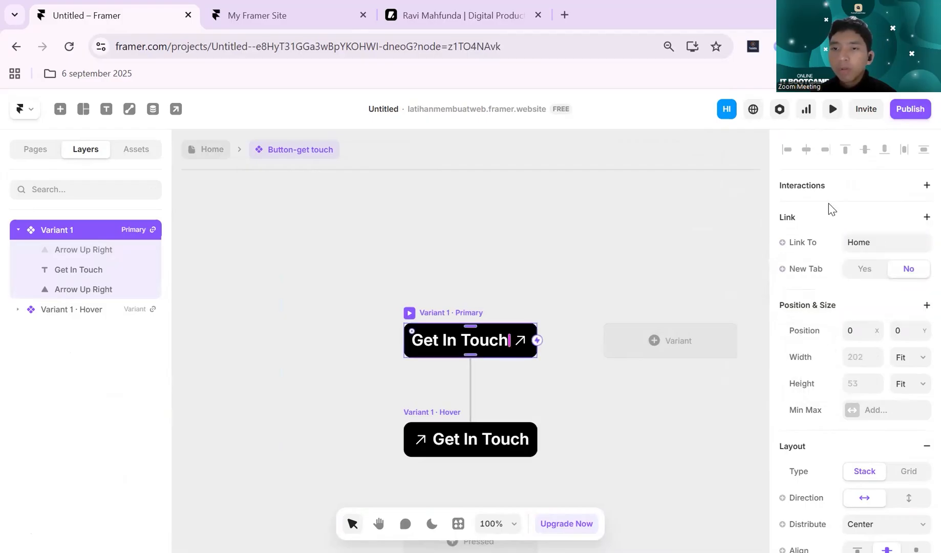
pyautogui.click(801, 227)
pyautogui.scroll(-1, 869, 256)
pyautogui.scroll(1, 870, 257)
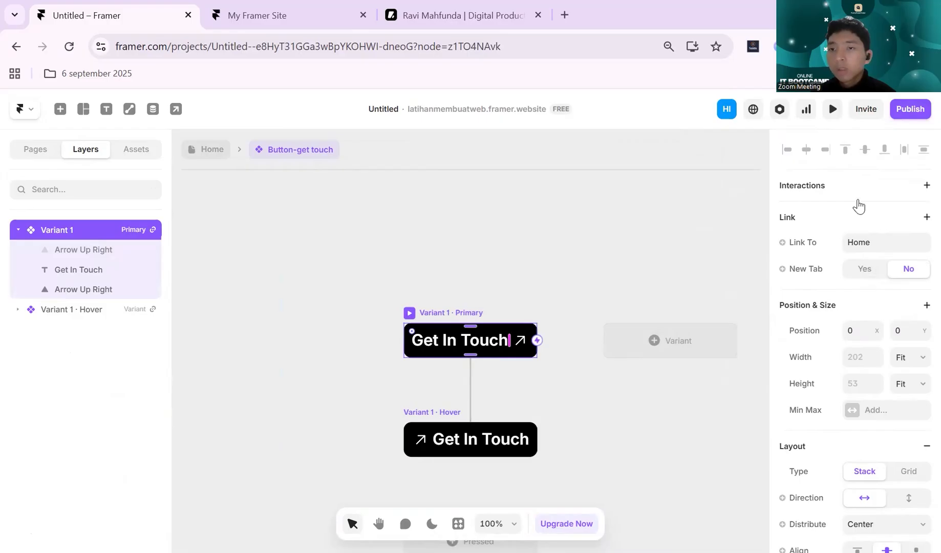
pyautogui.click(926, 185)
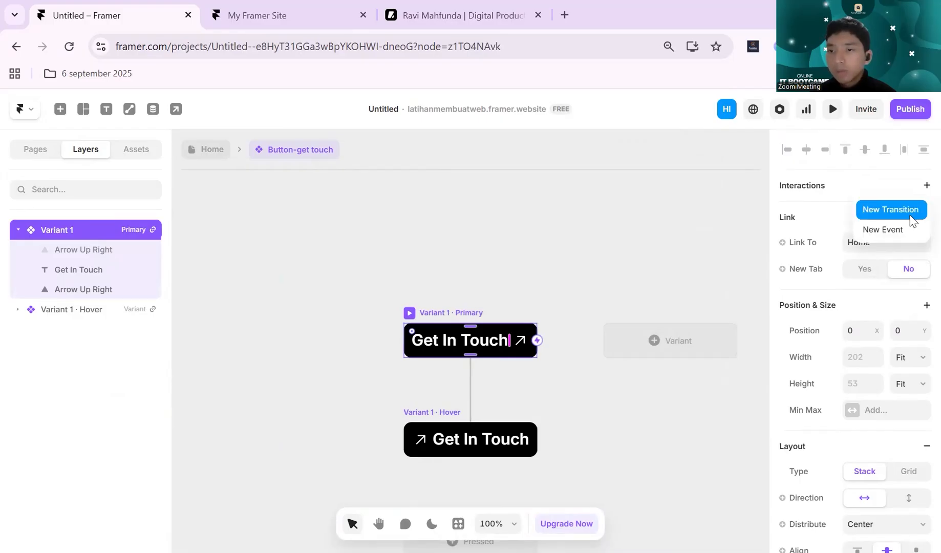
pyautogui.click(890, 210)
pyautogui.click(923, 211)
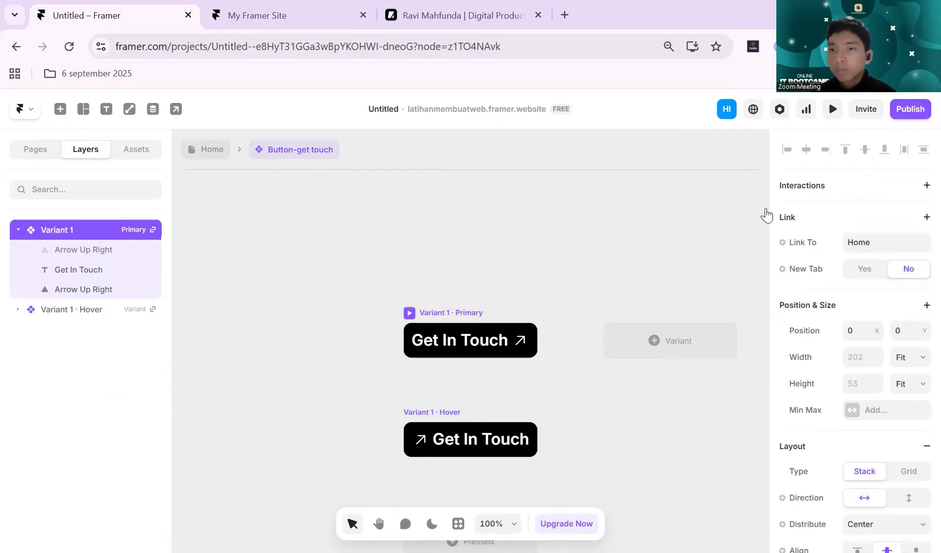
# - Return to the Home page and add a scroll section named footer to the black footer stack
pyautogui.click(208, 154)
pyautogui.scroll(-10, 540, 231)
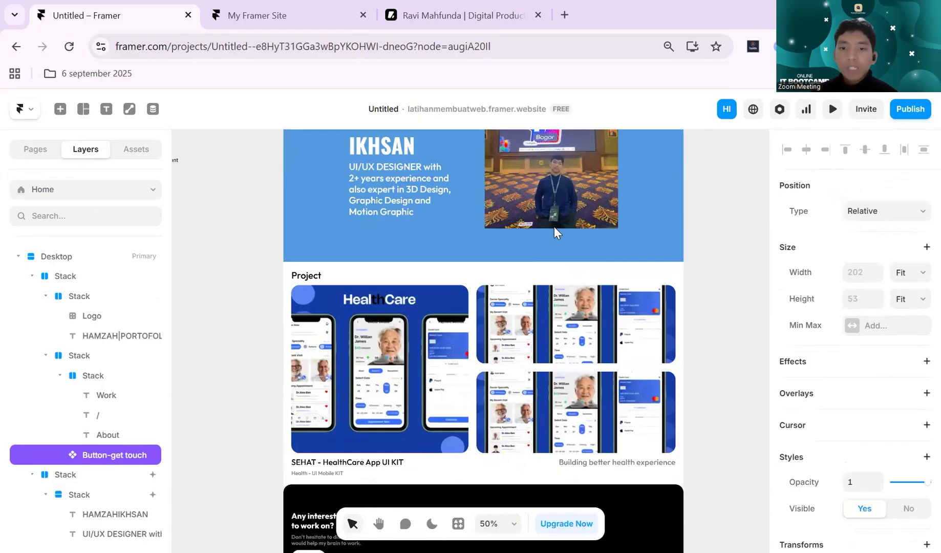
pyautogui.scroll(1, 546, 316)
pyautogui.click(523, 251)
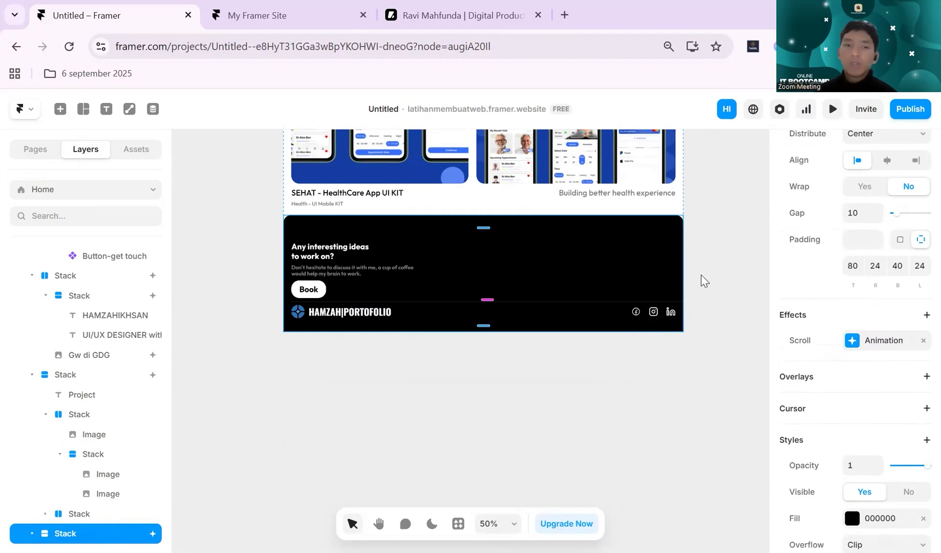
pyautogui.scroll(-5, 830, 322)
pyautogui.scroll(1, 830, 321)
pyautogui.scroll(-3, 830, 322)
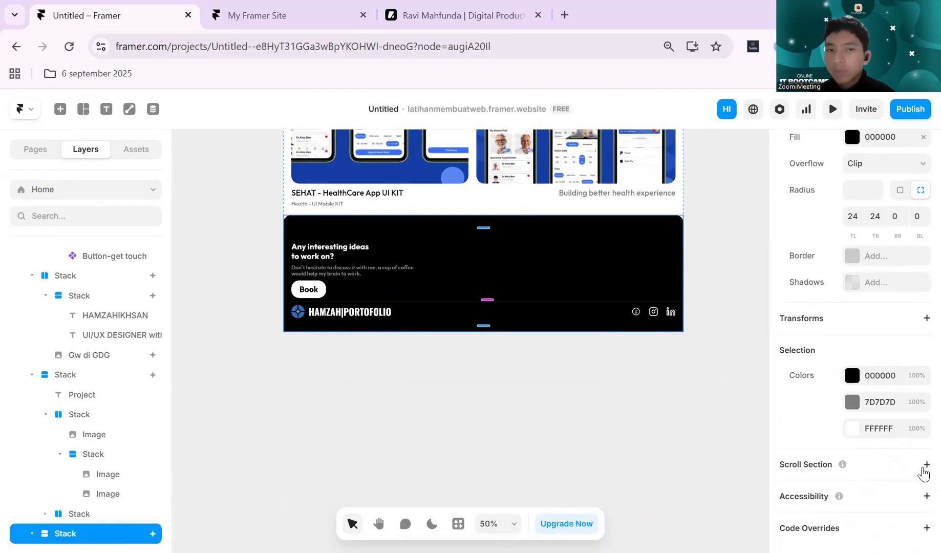
pyautogui.click(923, 467)
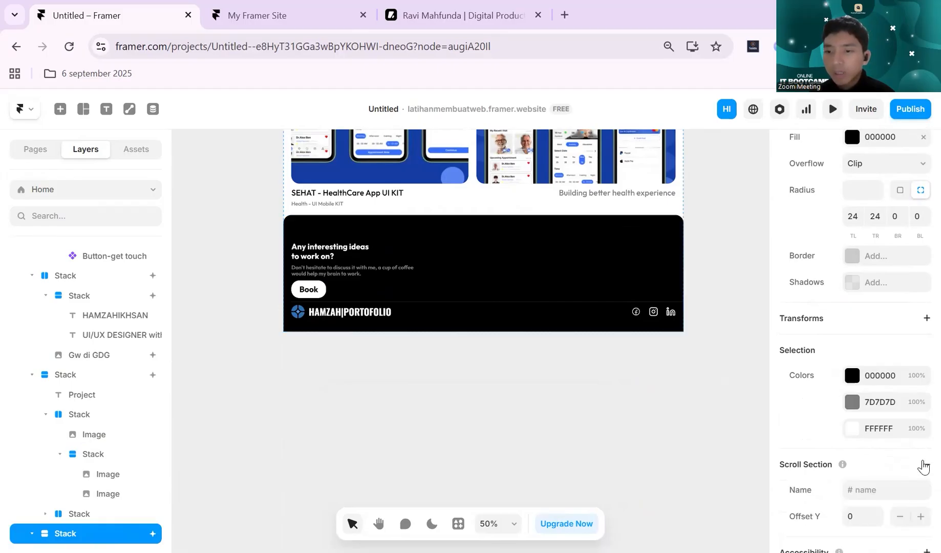
pyautogui.scroll(-1, 899, 438)
pyautogui.click(899, 436)
pyautogui.write('footer')
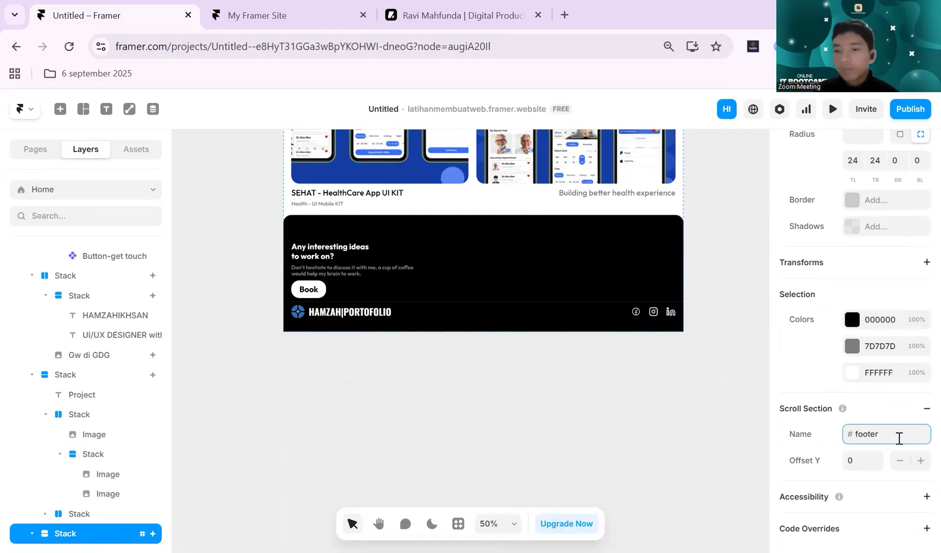
pyautogui.click(684, 387)
# - Reopen the Get In Touch button component and point its primary variant's Home link to the #footer section
pyautogui.scroll(8, 685, 388)
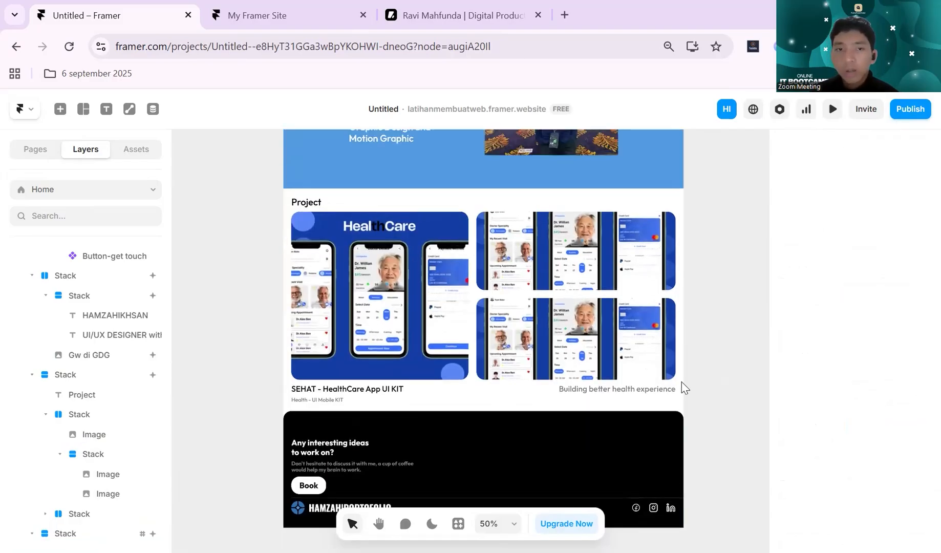
pyautogui.doubleClick(626, 242)
pyautogui.click(442, 318)
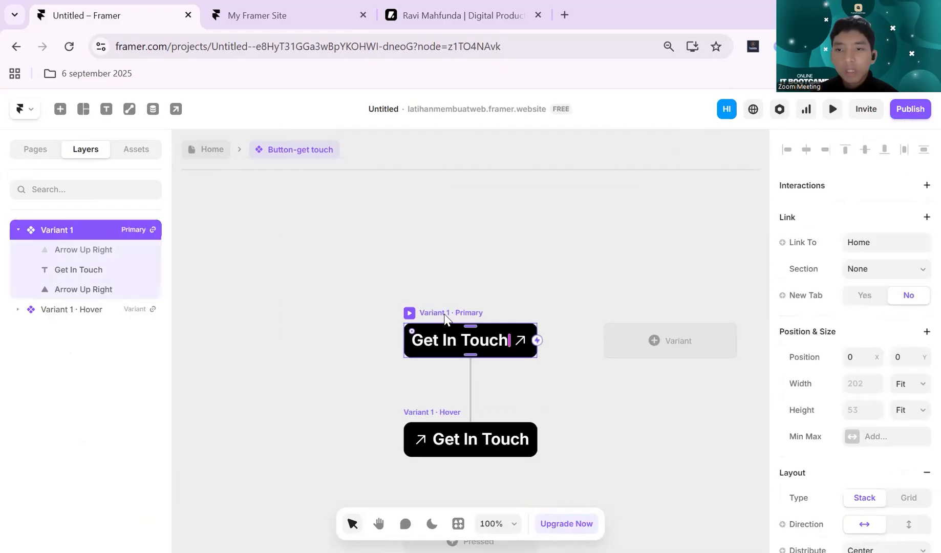
pyautogui.click(881, 244)
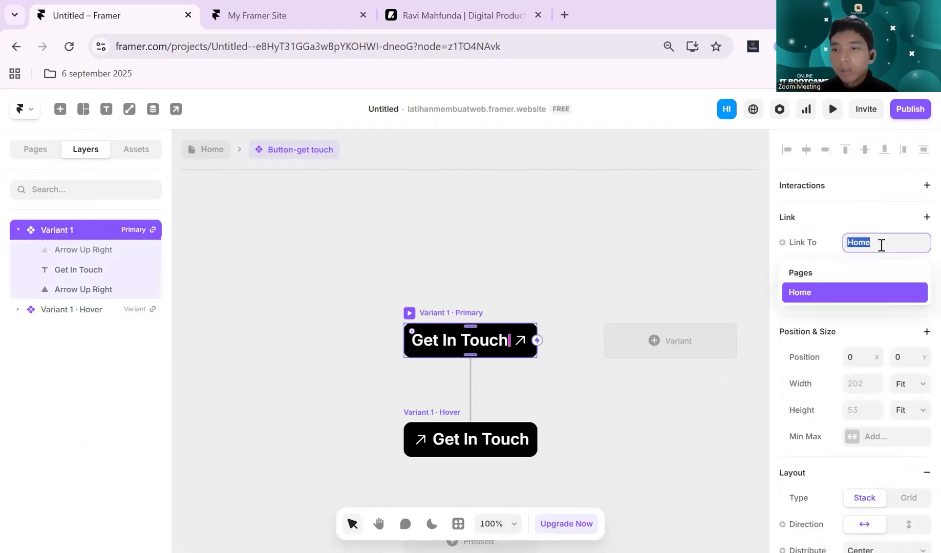
pyautogui.click(700, 286)
pyautogui.click(475, 325)
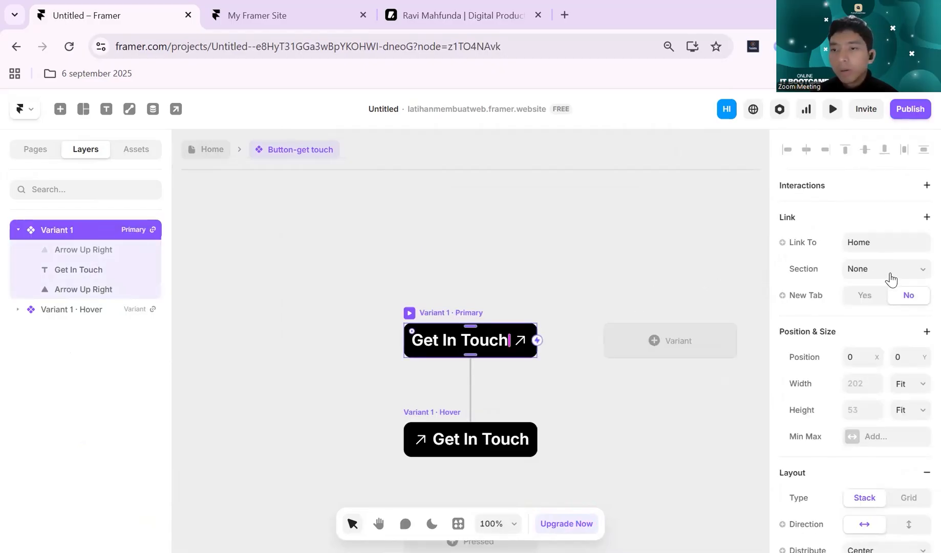
pyautogui.click(891, 271)
pyautogui.click(891, 307)
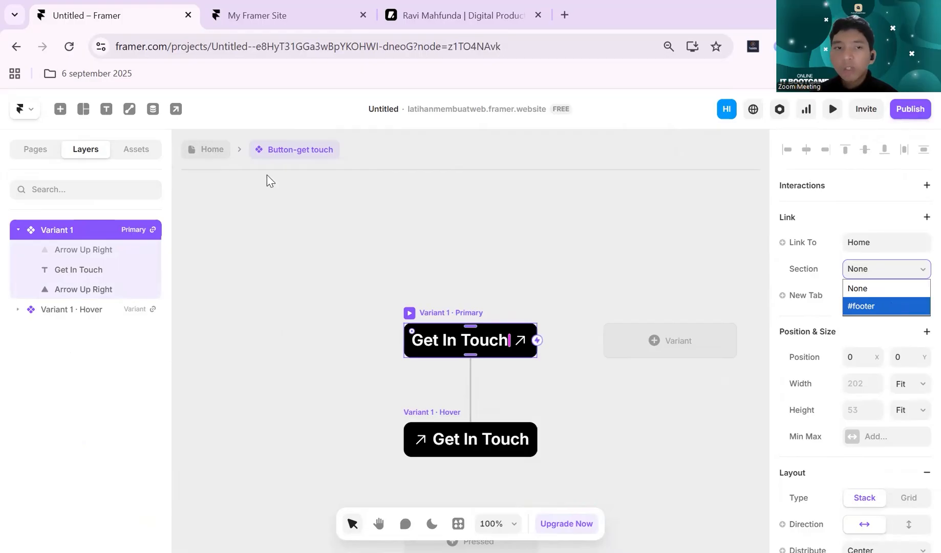
# - Return to the Home page and preview the desktop layout of the site
pyautogui.click(212, 150)
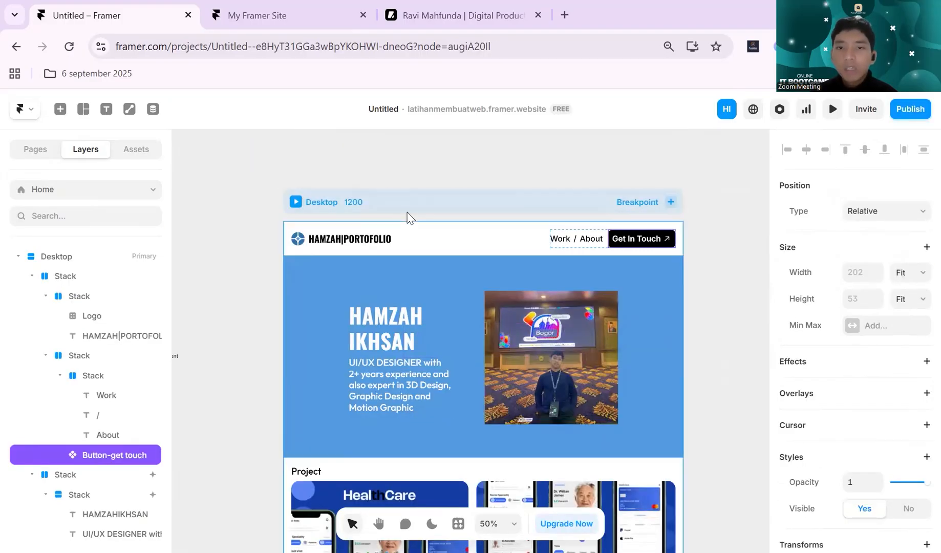
pyautogui.click(480, 207)
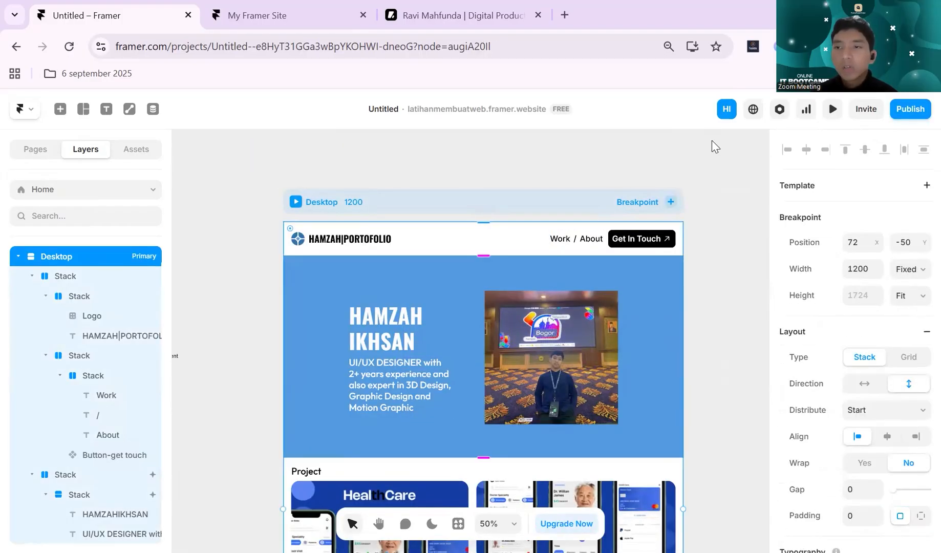
pyautogui.click(832, 110)
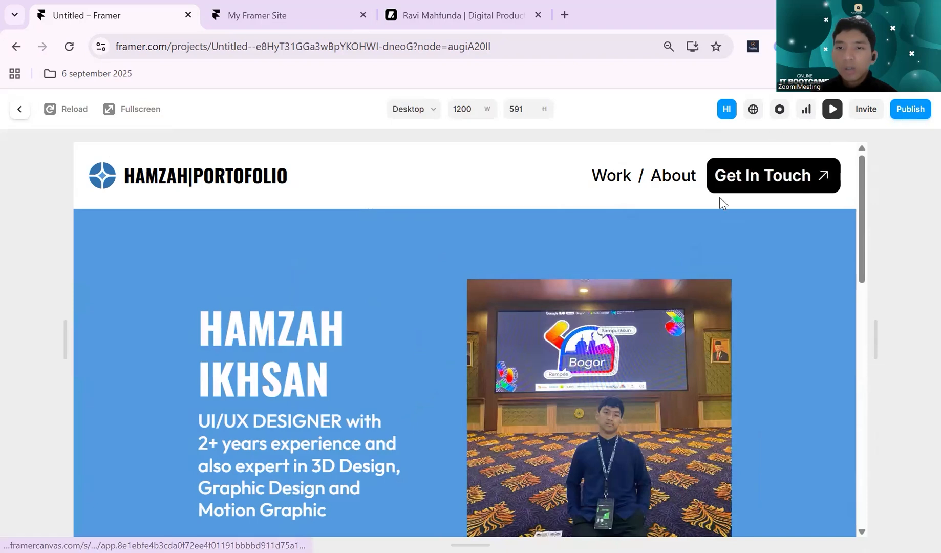
# - Test the Get In Touch button in the preview and close the preview
pyautogui.click(748, 191)
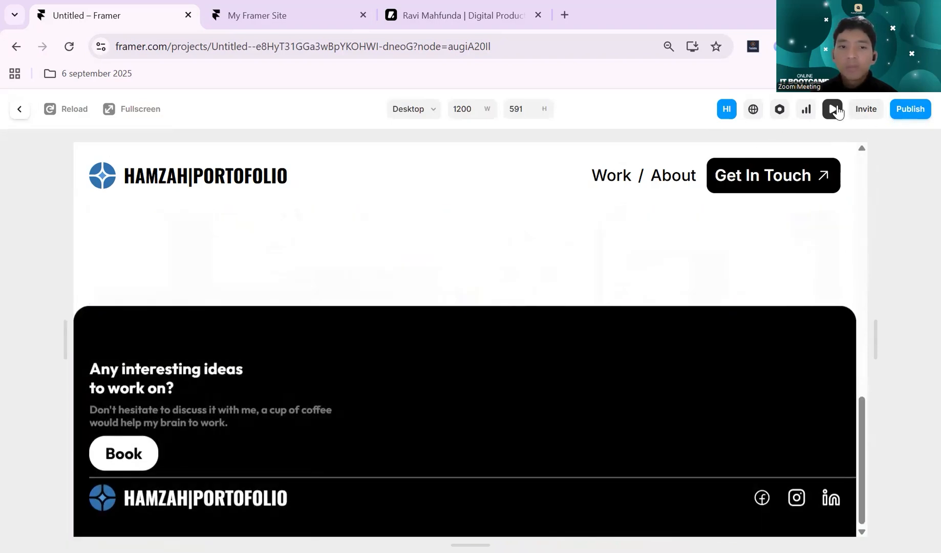
pyautogui.click(833, 109)
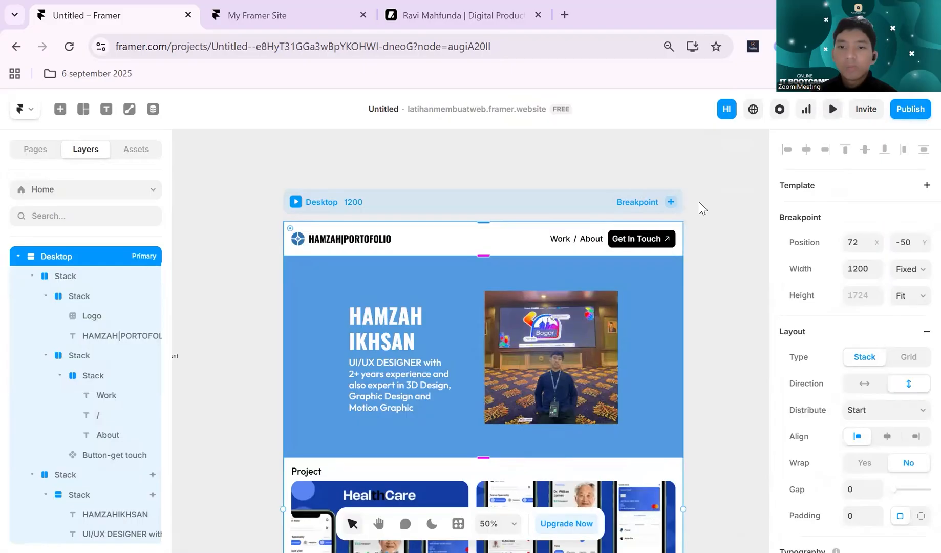
# - Remove the exit effect from the Project section stack's scroll animation, keeping only its enter effect
pyautogui.scroll(-5, 699, 206)
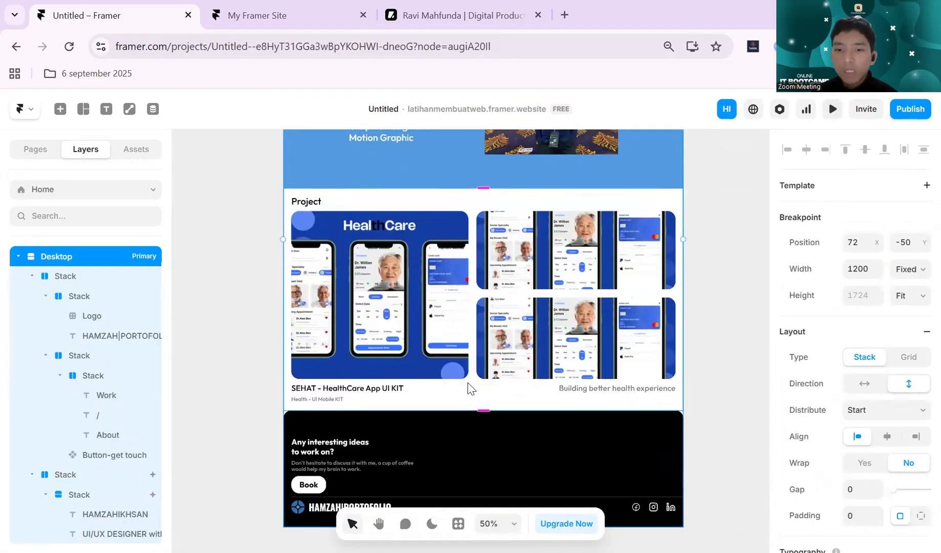
pyautogui.click(469, 388)
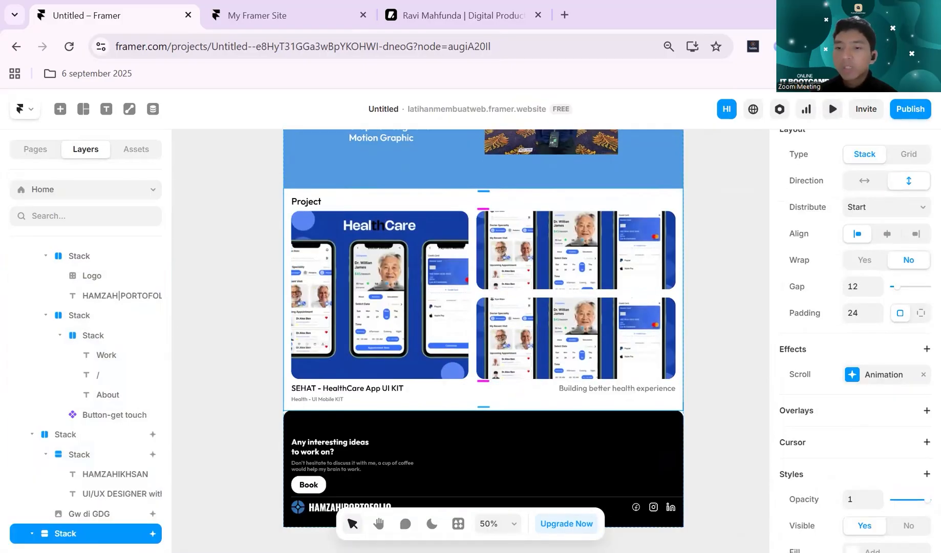
pyautogui.click(854, 375)
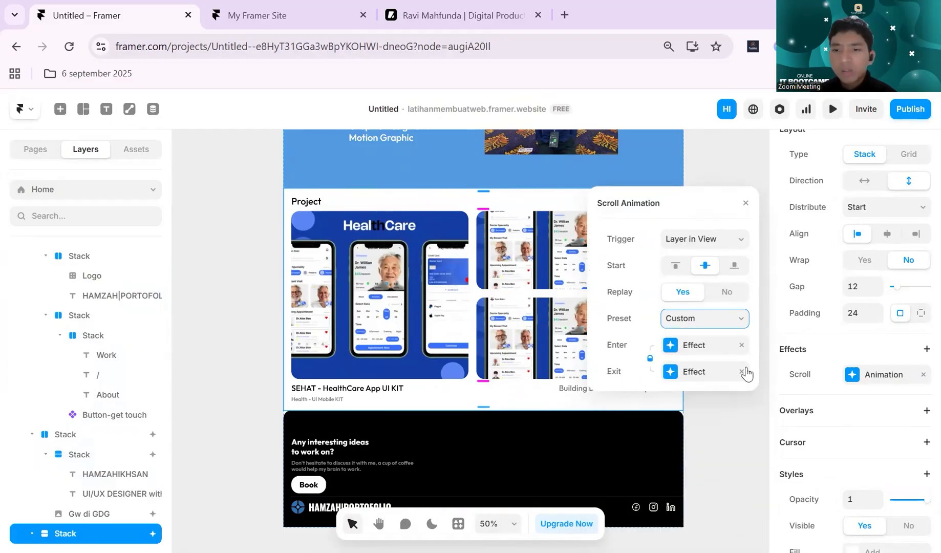
pyautogui.click(741, 372)
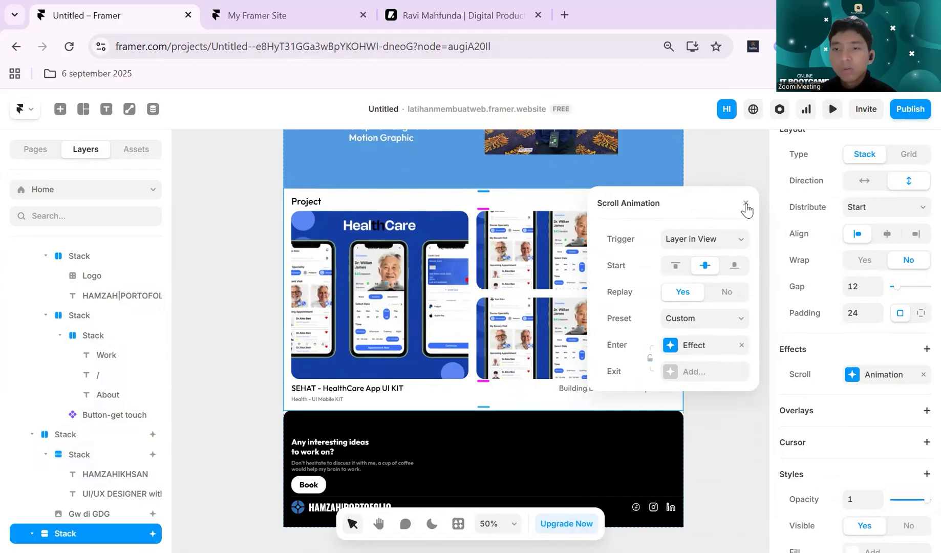
pyautogui.click(746, 205)
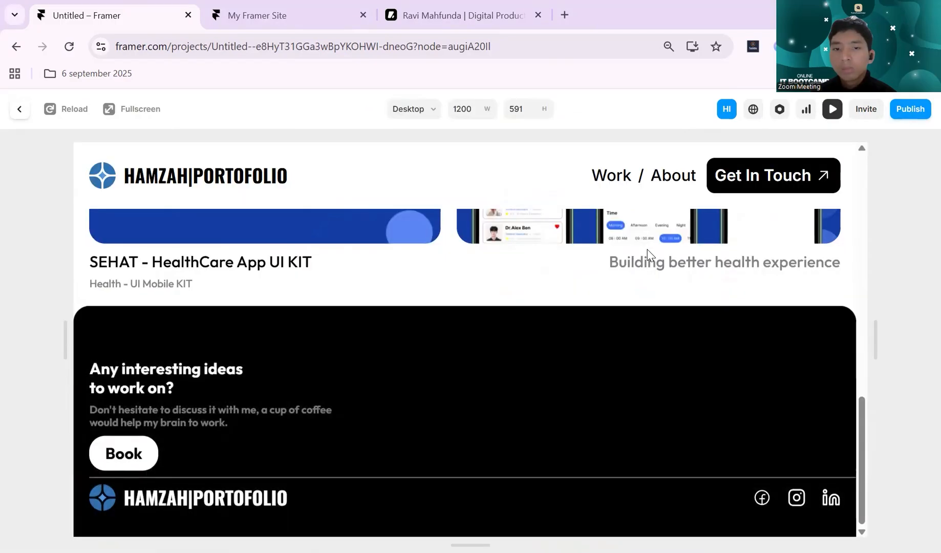
# - Preview the desktop site, check the Project section's scroll animation above the footer, and close the preview
pyautogui.scroll(3, 648, 249)
pyautogui.scroll(-4, 647, 254)
pyautogui.scroll(4, 647, 254)
pyautogui.scroll(-4, 647, 254)
pyautogui.click(831, 108)
# - Publish the pending changes to latihanmembuatweb.framer.website
pyautogui.click(910, 109)
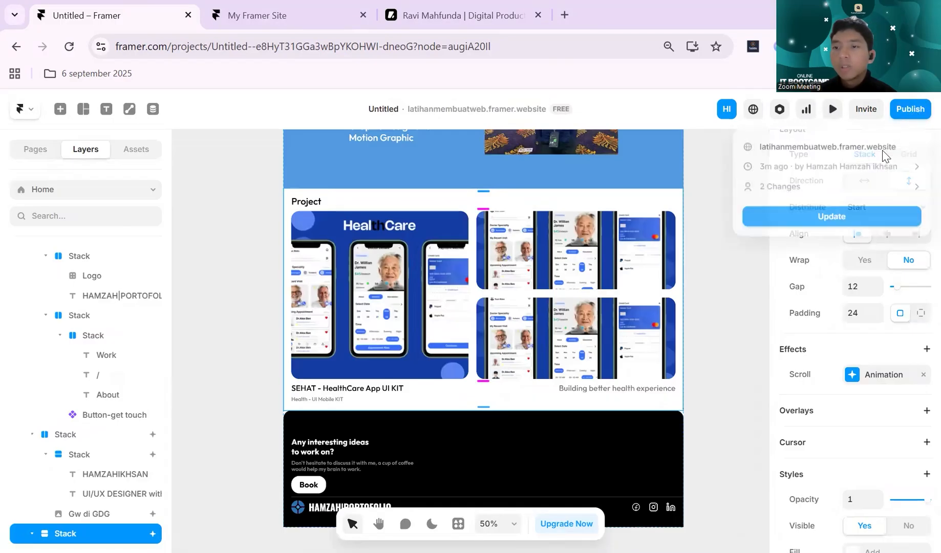
pyautogui.click(793, 218)
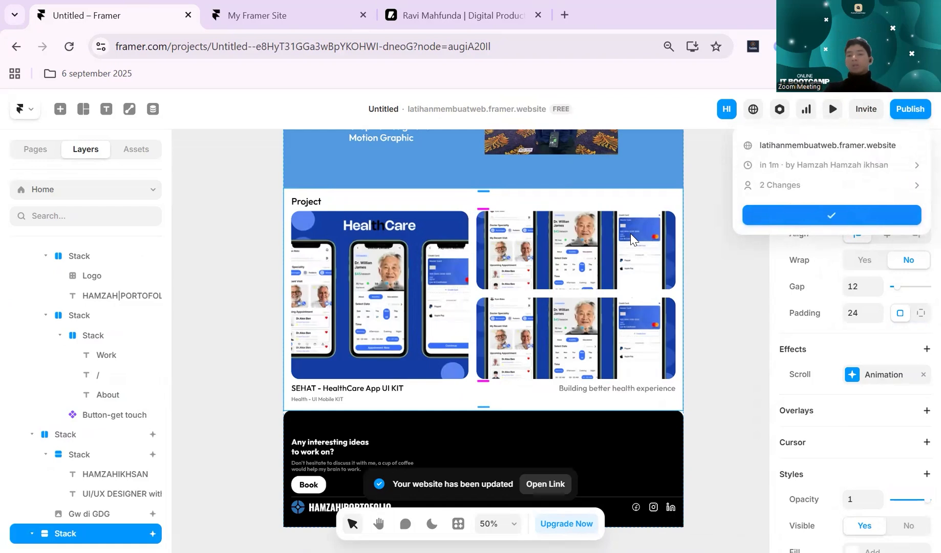
# - Examine the social media icons in the black footer and the layout of the whole page
pyautogui.scroll(-3, 676, 277)
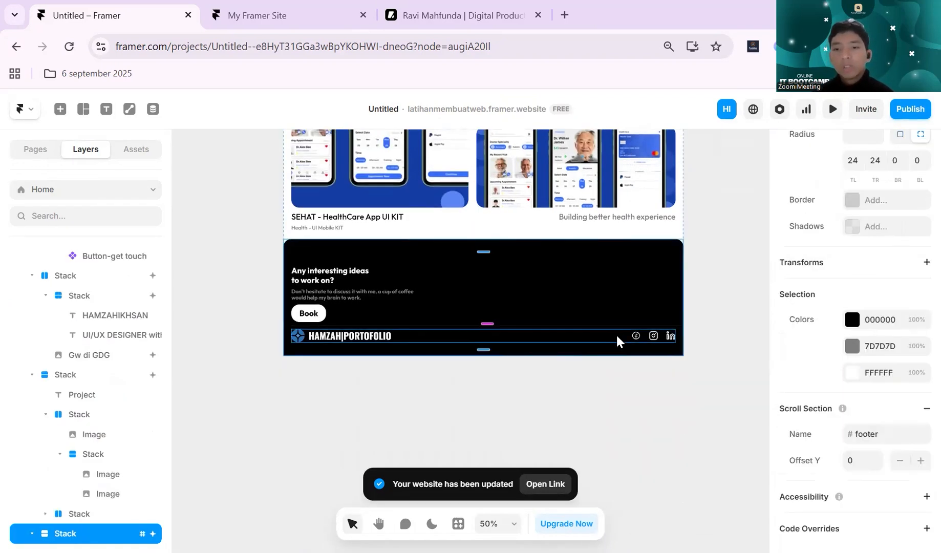
pyautogui.scroll(5, 629, 340)
pyautogui.click(661, 346)
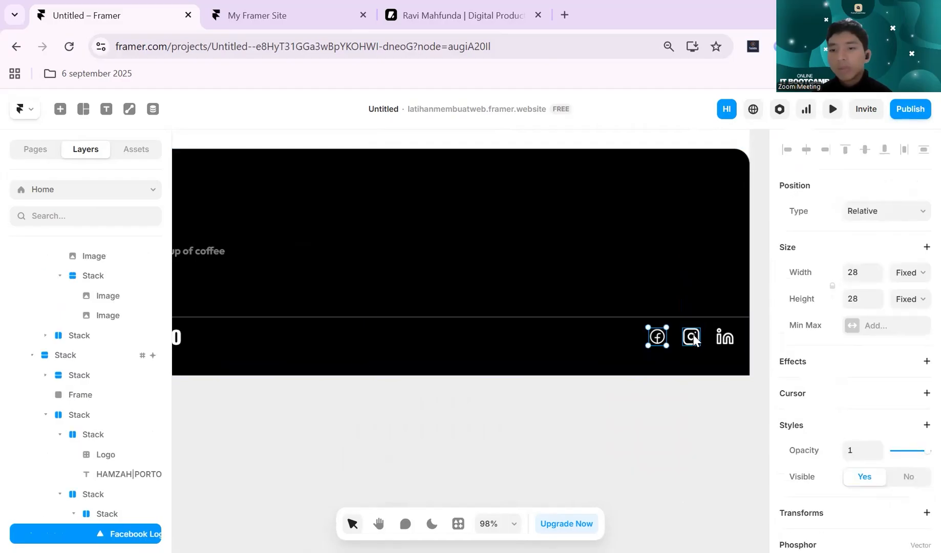
pyautogui.click(626, 379)
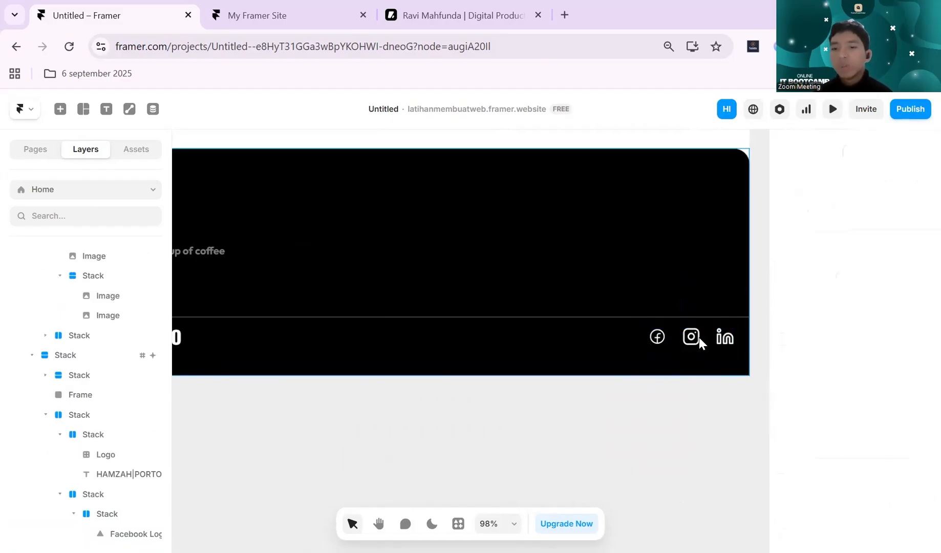
pyautogui.hscroll(-5, 674, 384)
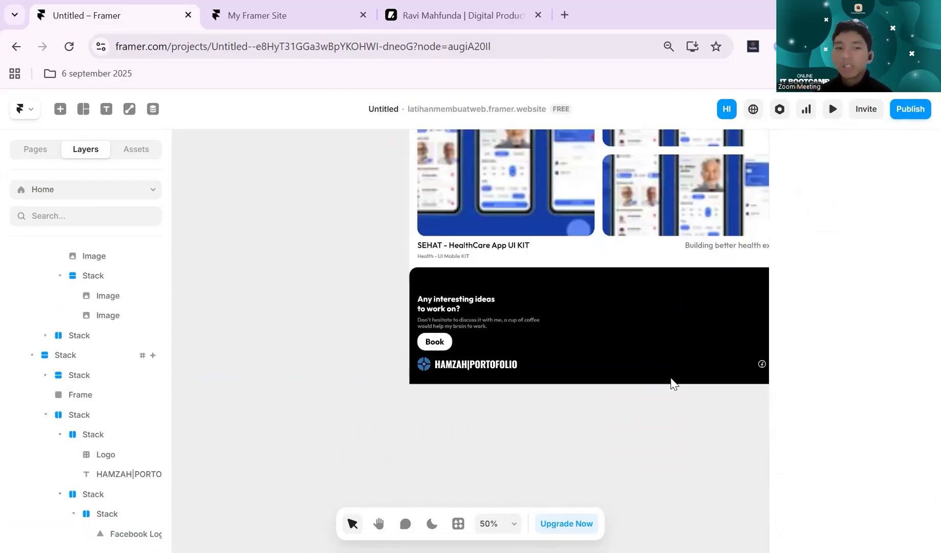
pyautogui.scroll(-5, 359, 328)
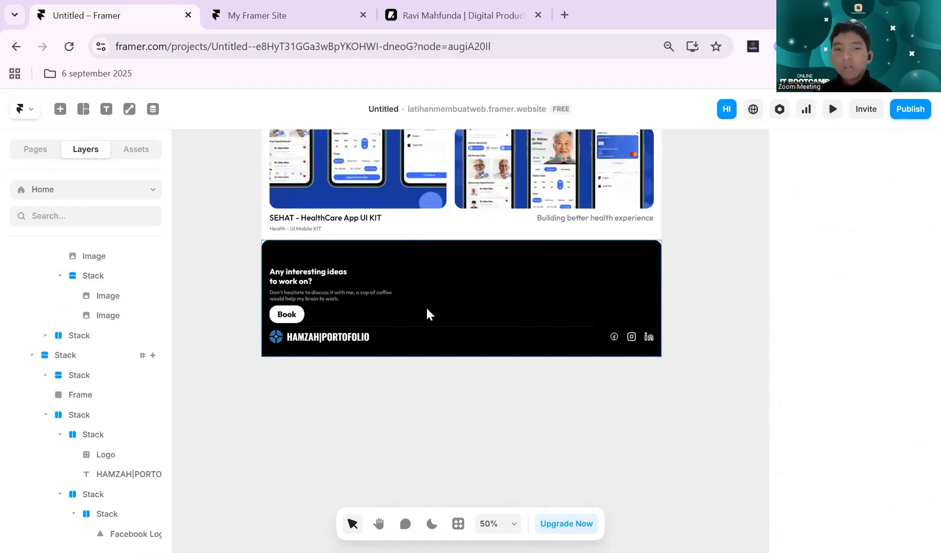
pyautogui.scroll(2, 429, 313)
pyautogui.scroll(-5, 430, 326)
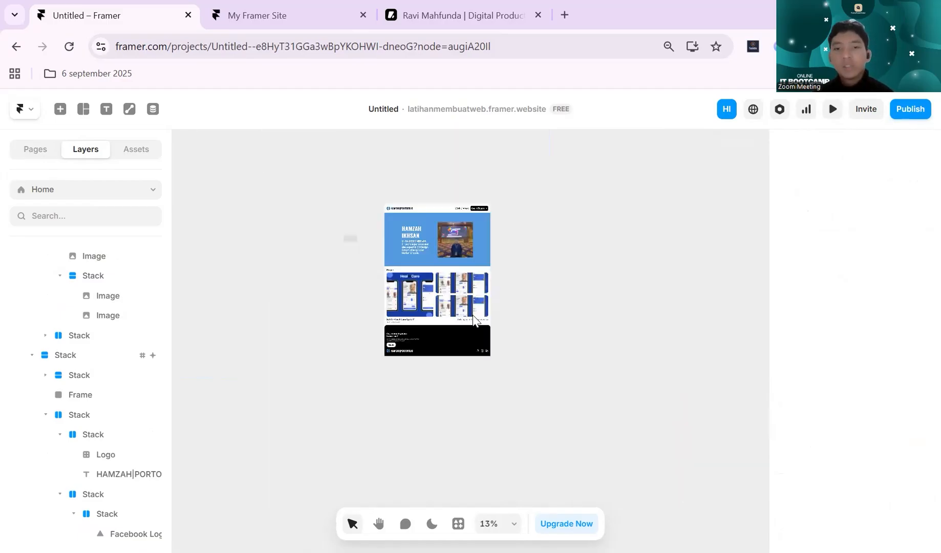
# - Update the published website once more with the current version of the project
pyautogui.click(909, 108)
pyautogui.click(752, 213)
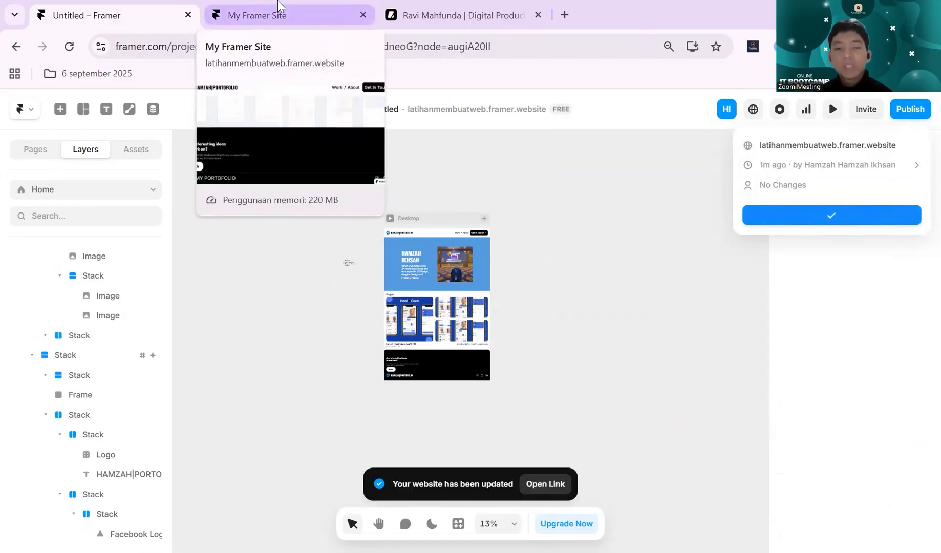
# - Reload the live site in the My Framer Site tab and test its Get In Touch button
pyautogui.click(262, 11)
pyautogui.click(69, 46)
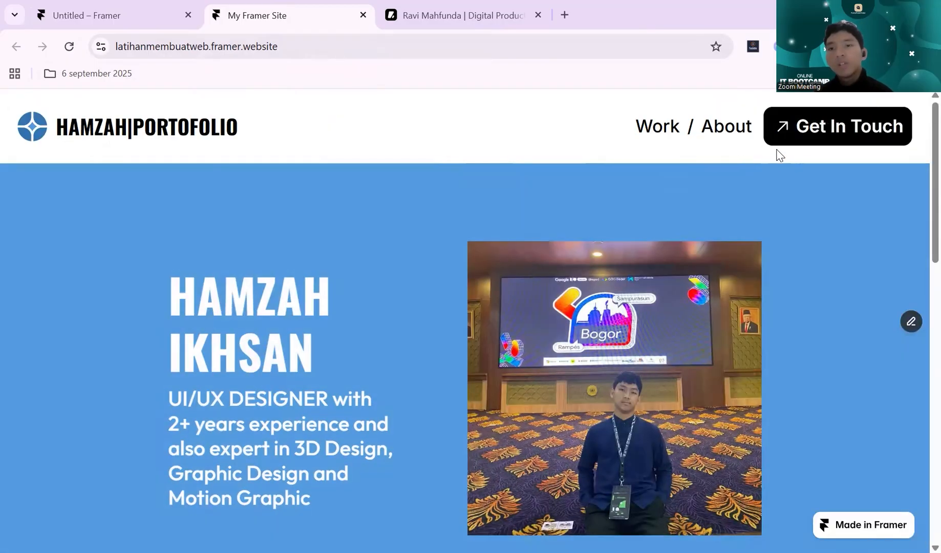
pyautogui.click(796, 143)
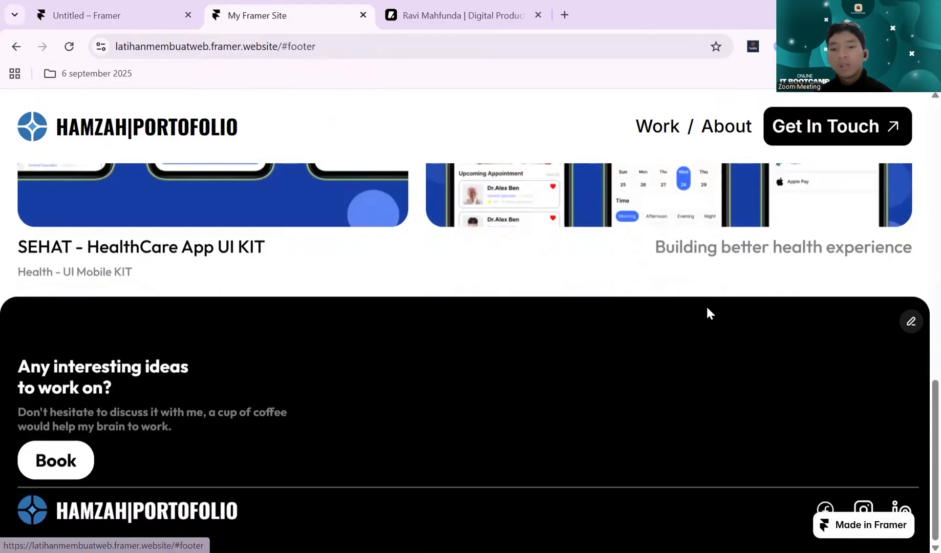
# - Return to the Framer project tab, close the publishing details and look over the Desktop breakpoint
pyautogui.click(87, 15)
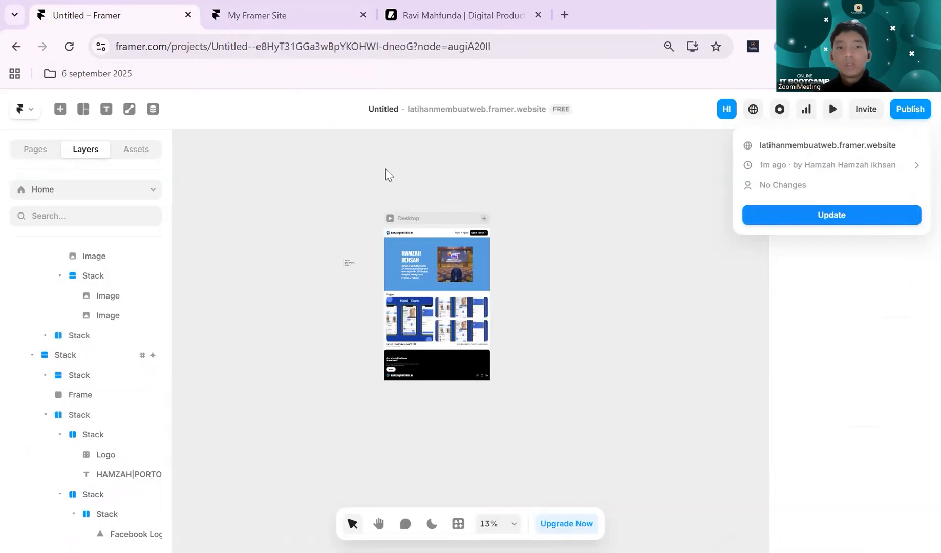
pyautogui.hotkey('ctrl', '+')
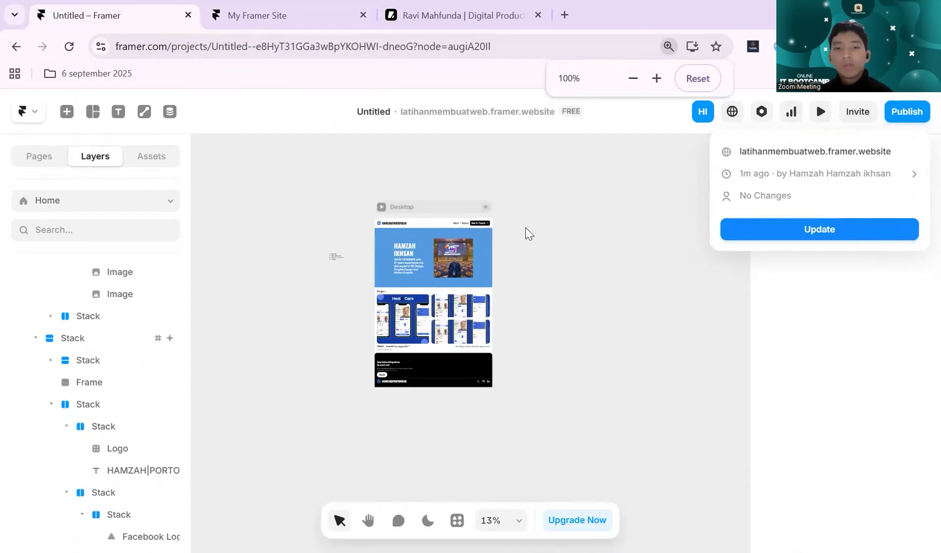
pyautogui.click(530, 267)
pyautogui.hscroll(-1, 562, 267)
pyautogui.scroll(2, 568, 266)
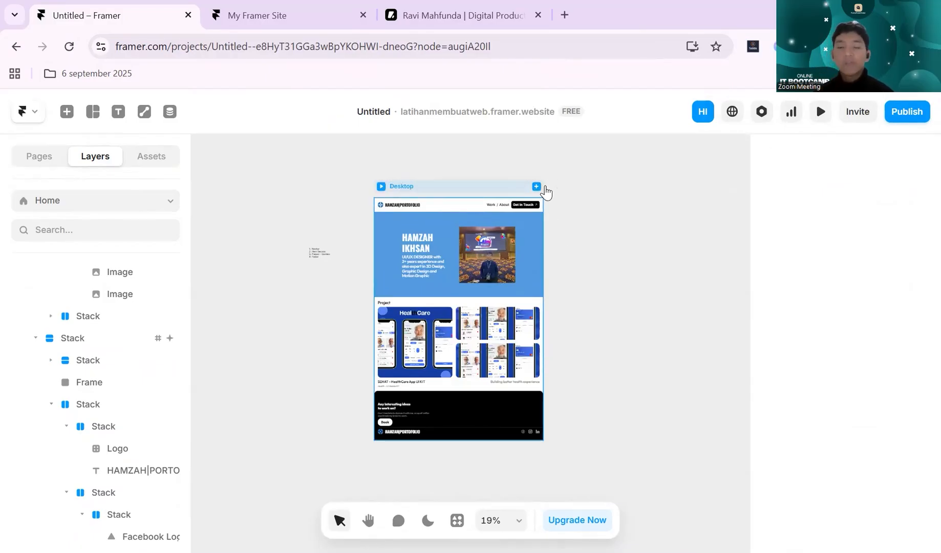
pyautogui.click(438, 188)
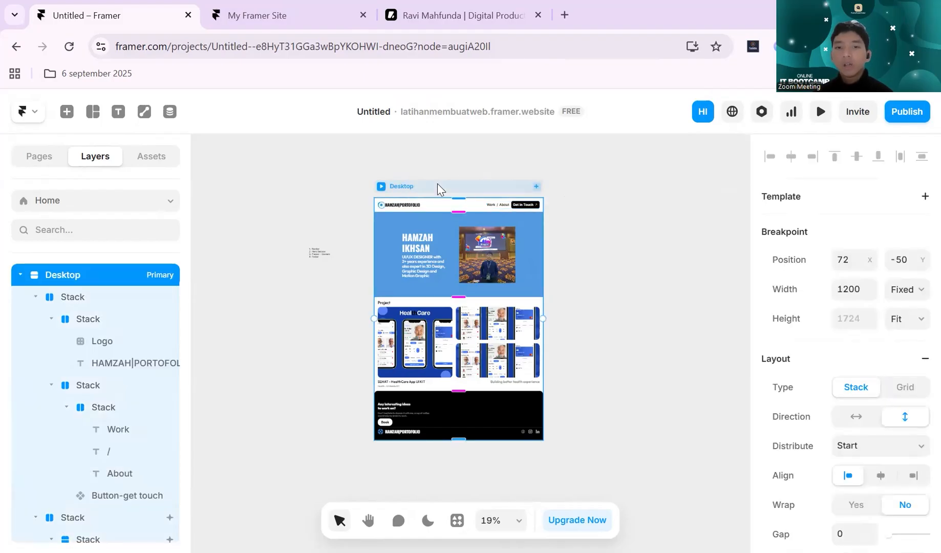
pyautogui.click(611, 189)
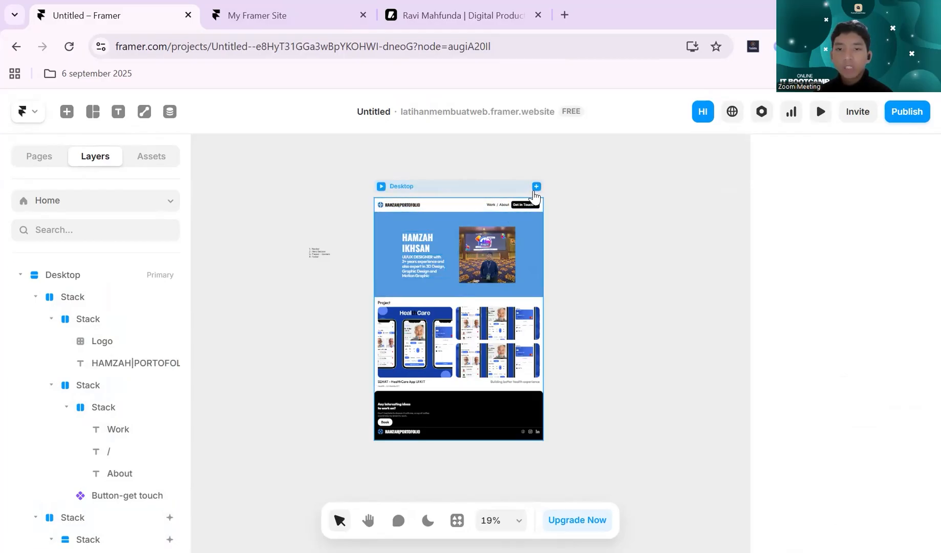
pyautogui.click(537, 187)
pyautogui.click(560, 167)
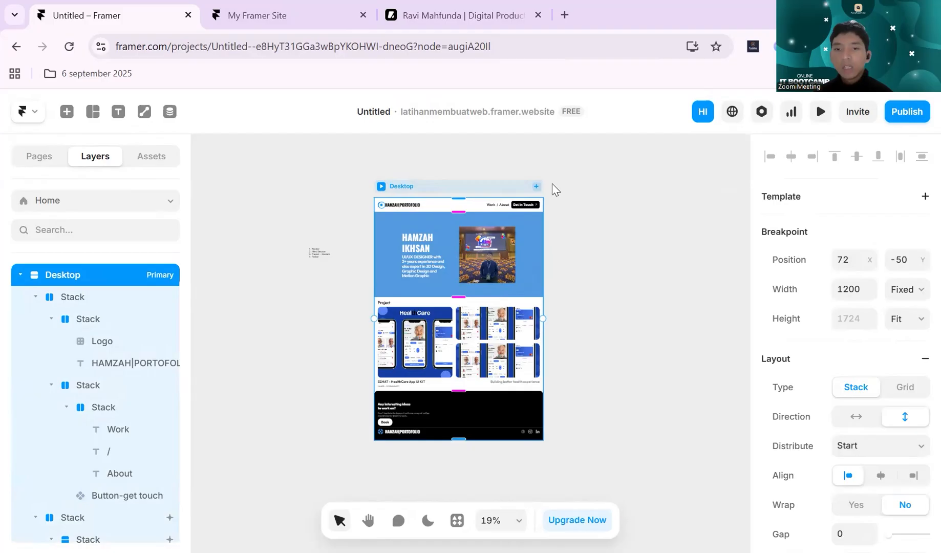
pyautogui.click(499, 163)
pyautogui.scroll(2, 435, 188)
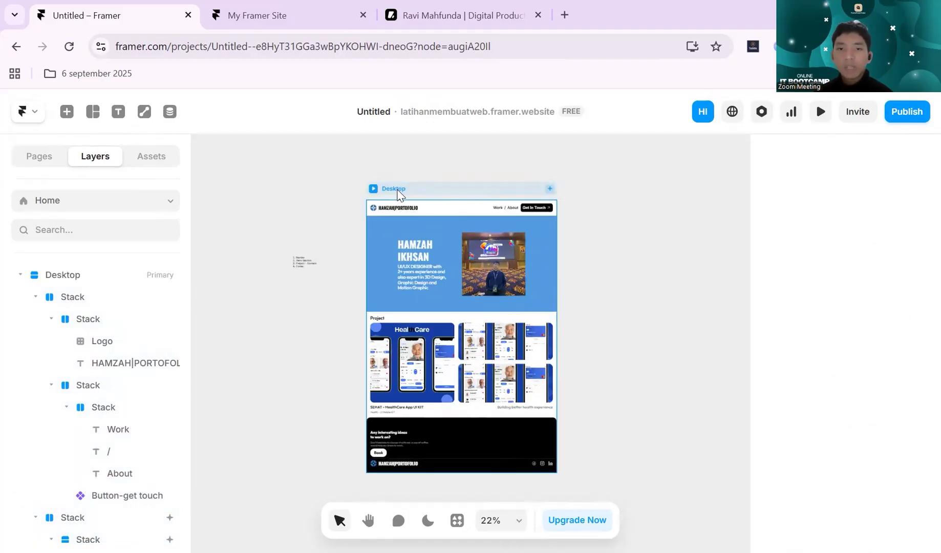
pyautogui.click(399, 189)
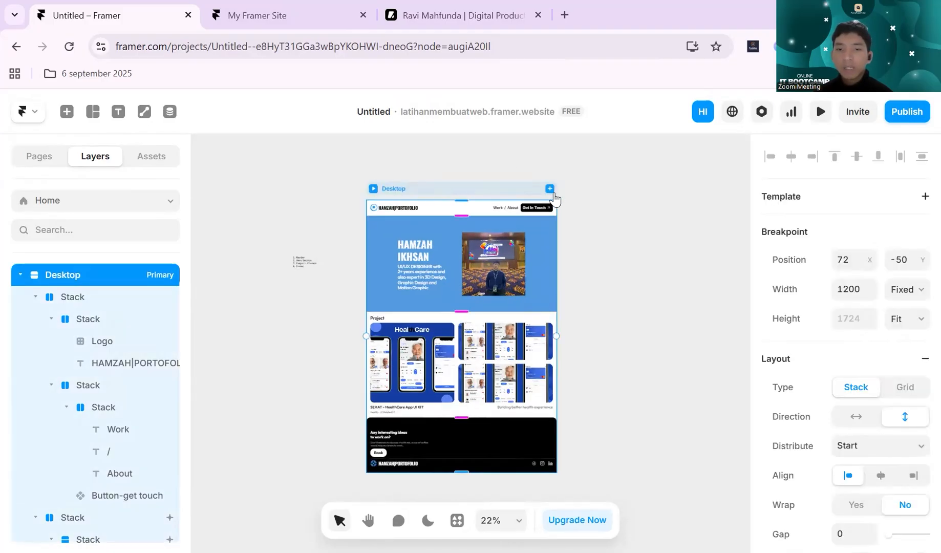
pyautogui.click(550, 189)
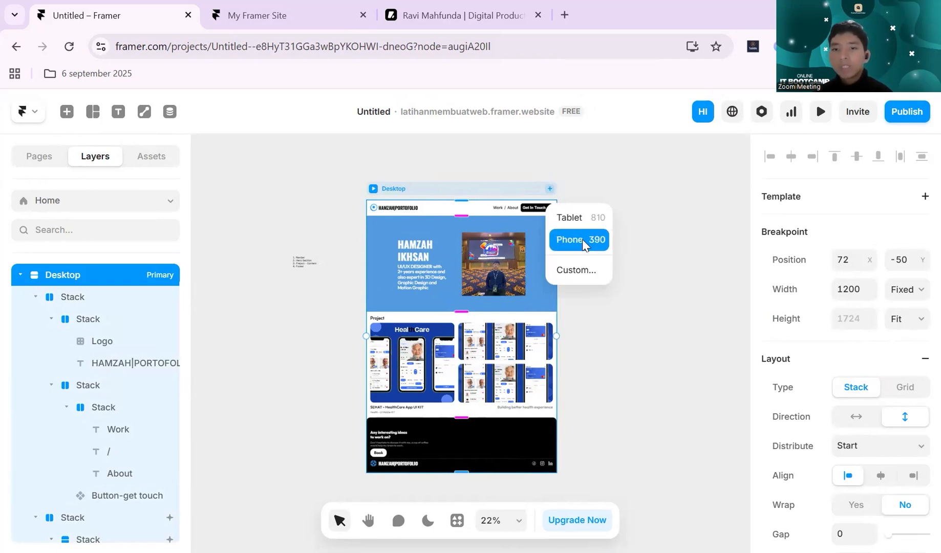
pyautogui.click(577, 270)
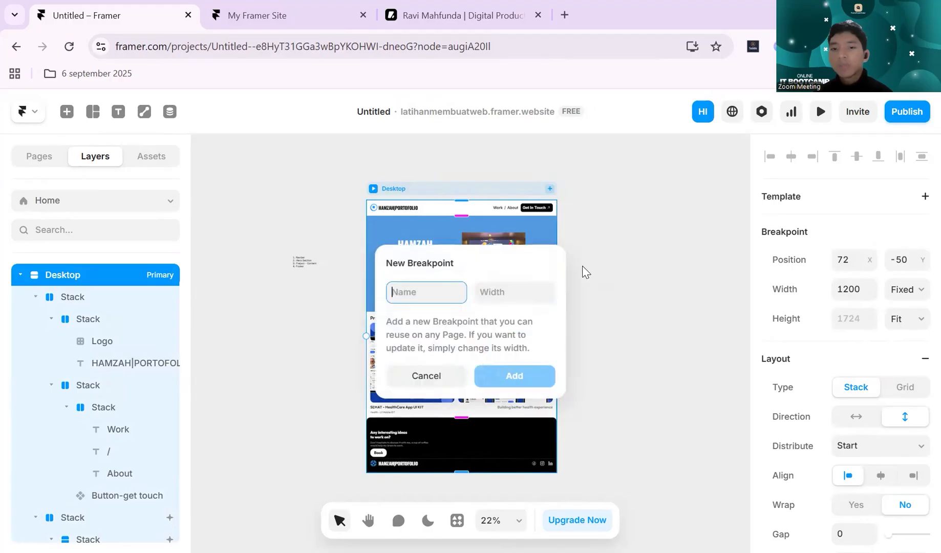
pyautogui.click(427, 377)
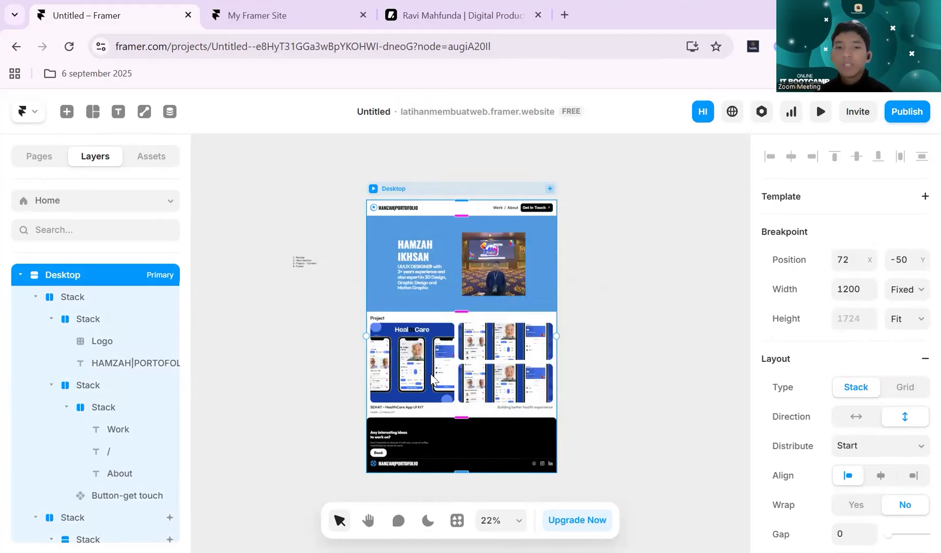
# - Add the preset Tablet 810 breakpoint to the Home page beside the Desktop layout
pyautogui.click(550, 189)
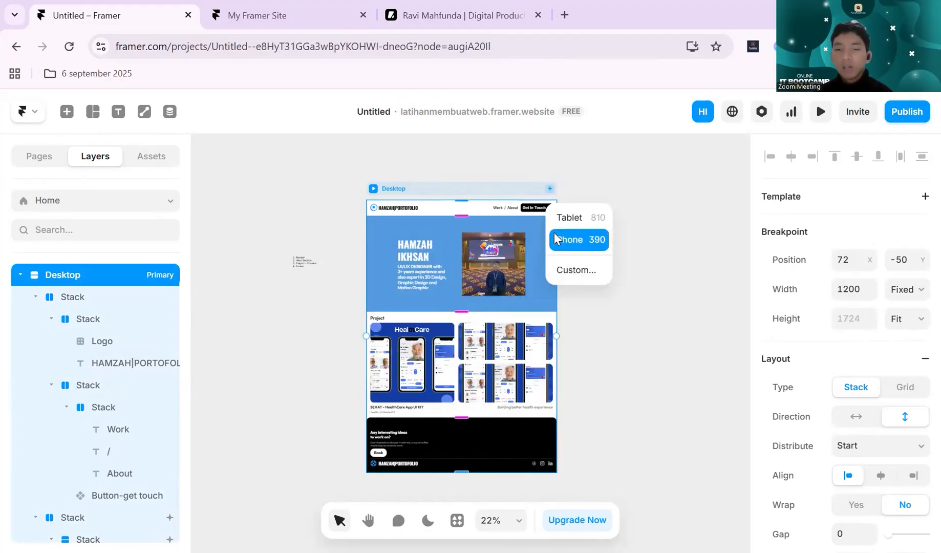
pyautogui.click(591, 218)
pyautogui.click(590, 226)
# - Compare the Tablet layout with the Desktop layout and select the hero photo in the Desktop breakpoint
pyautogui.scroll(-3, 590, 226)
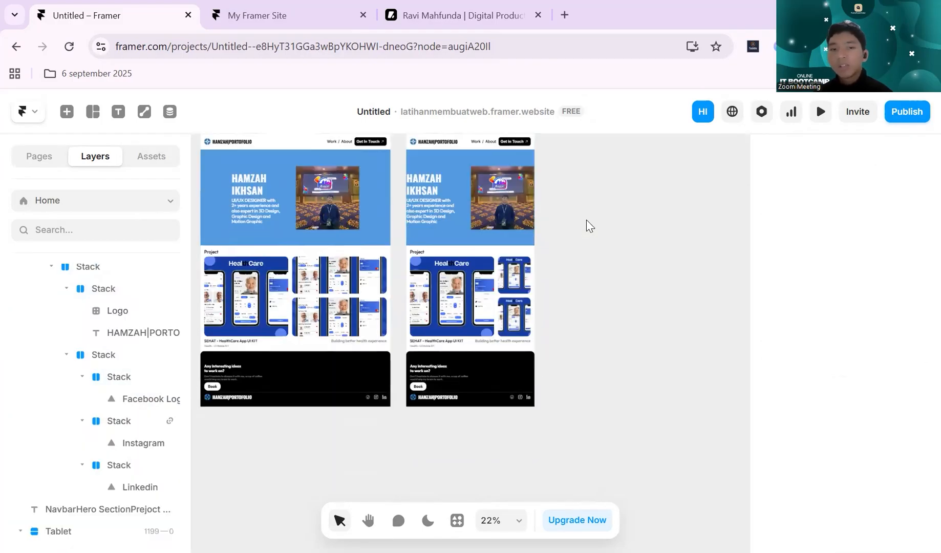
pyautogui.hscroll(-2, 588, 226)
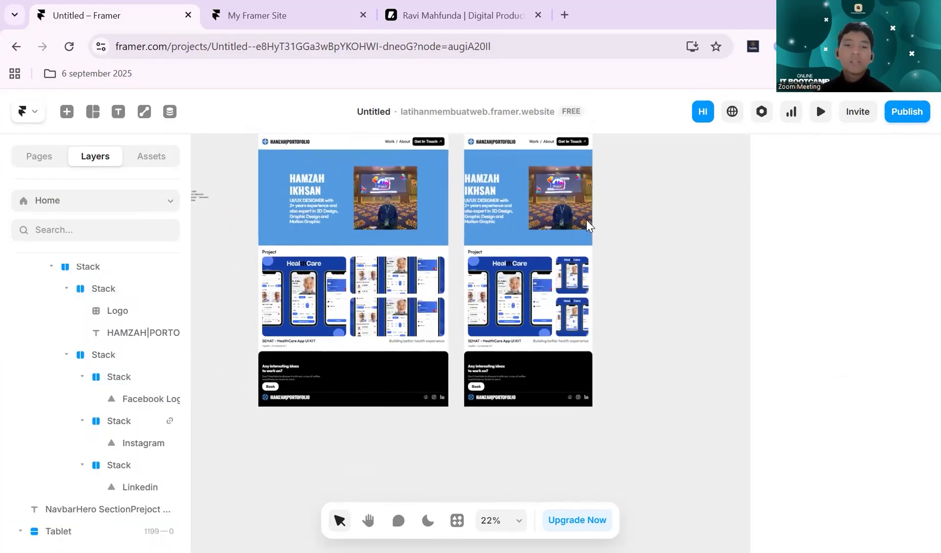
pyautogui.scroll(-3, 587, 226)
pyautogui.scroll(5, 586, 228)
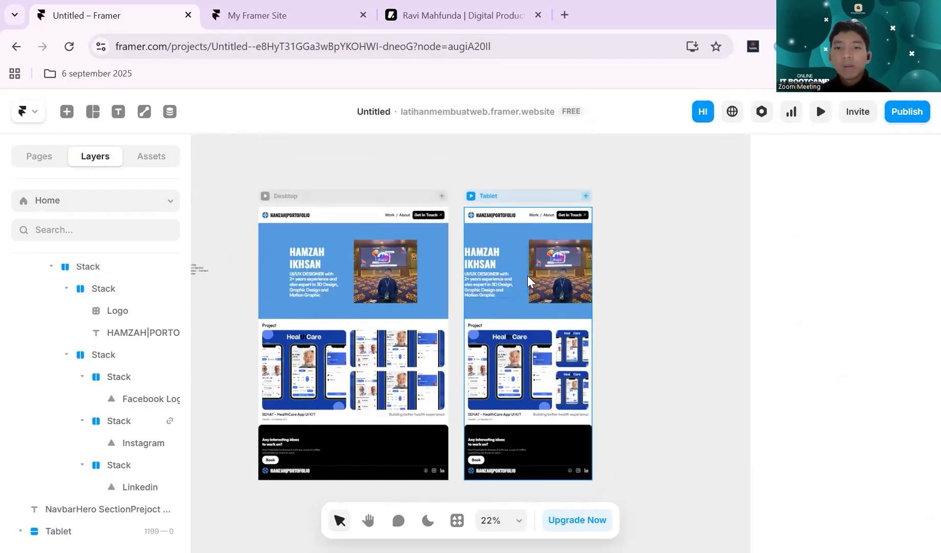
pyautogui.scroll(2, 516, 279)
pyautogui.scroll(4, 521, 271)
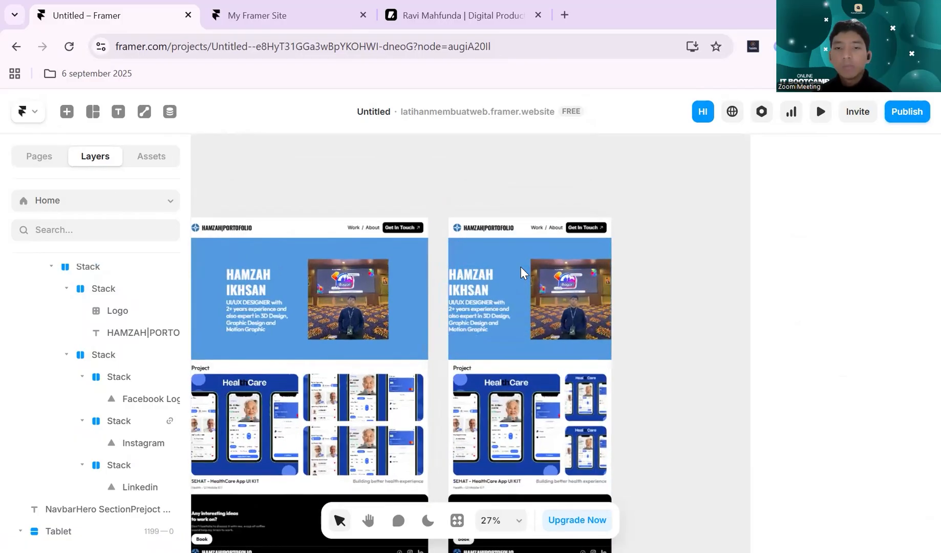
pyautogui.click(354, 282)
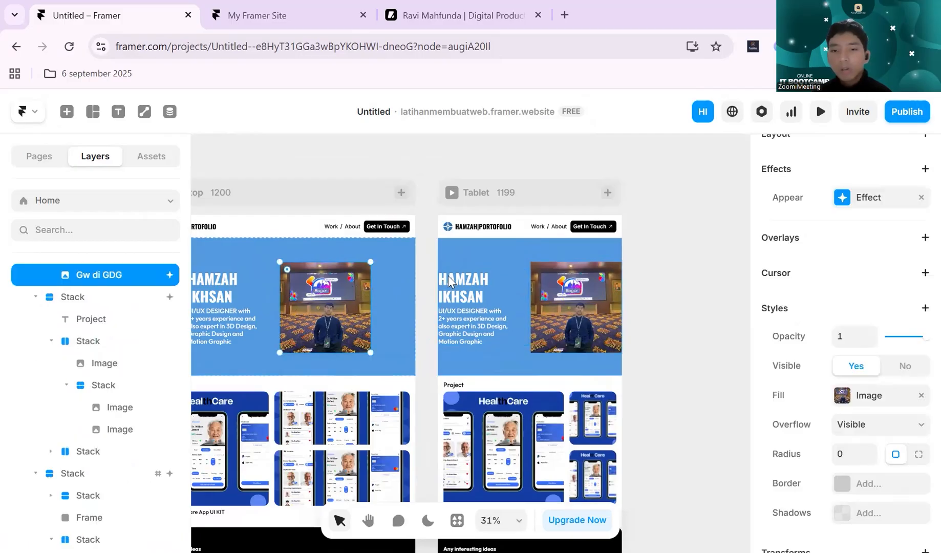
# - Compare the hero section in the Desktop and Tablet breakpoints and select the hero text stack in the Tablet layout
pyautogui.click(448, 277)
pyautogui.hscroll(-3, 460, 276)
pyautogui.click(414, 260)
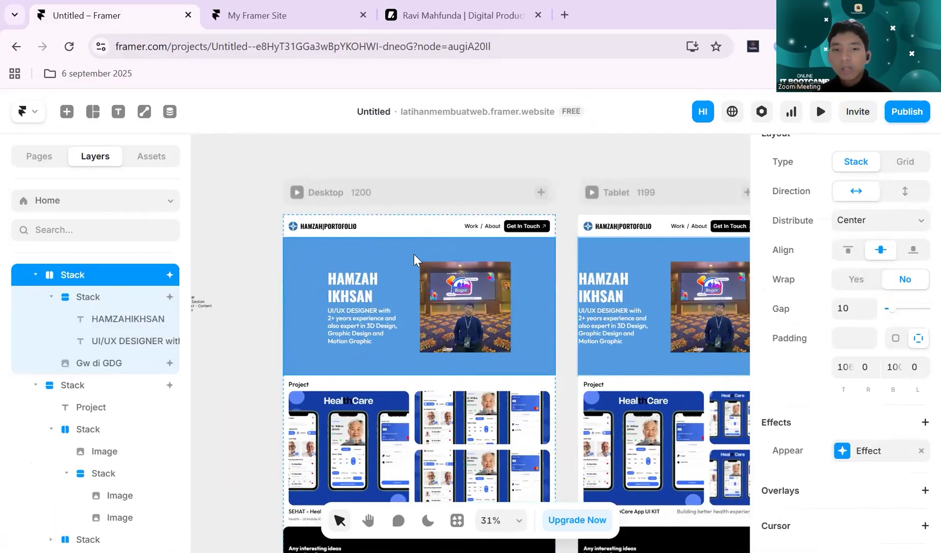
pyautogui.click(666, 280)
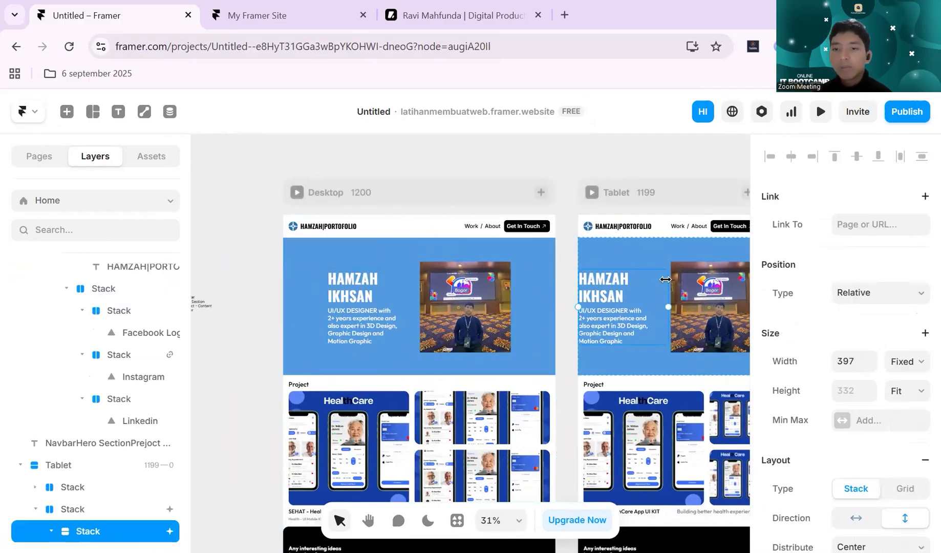
pyautogui.hscroll(2, 642, 280)
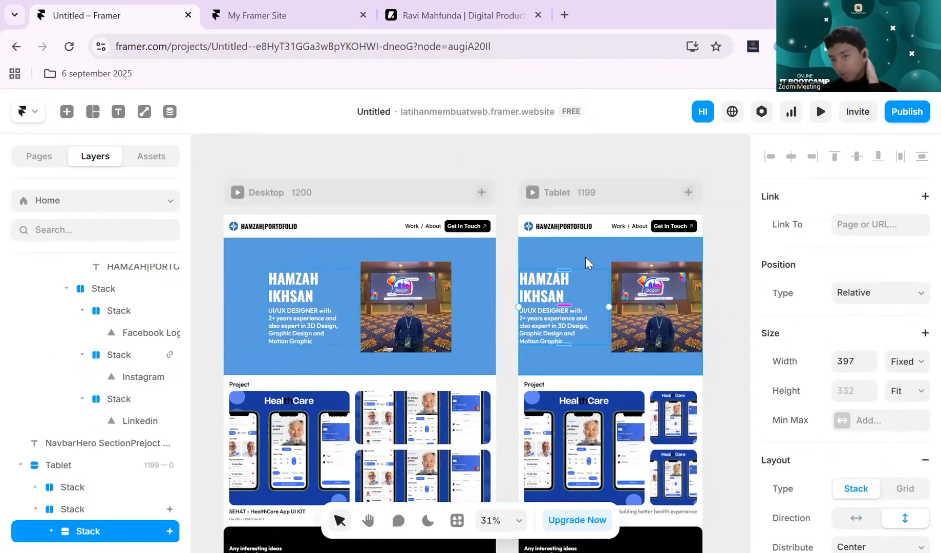
# - Add the preset Phone 390 breakpoint to the Home page beside the Tablet layout
pyautogui.click(595, 174)
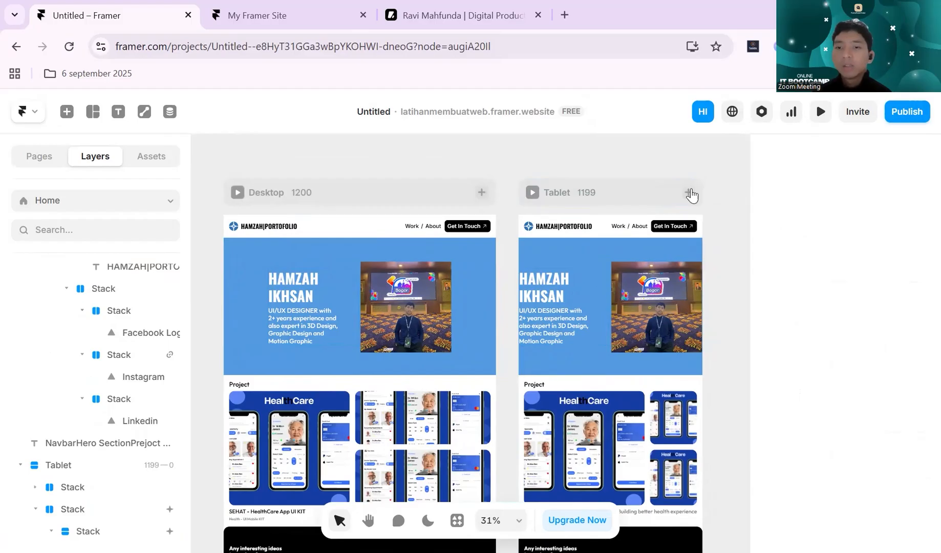
pyautogui.click(688, 194)
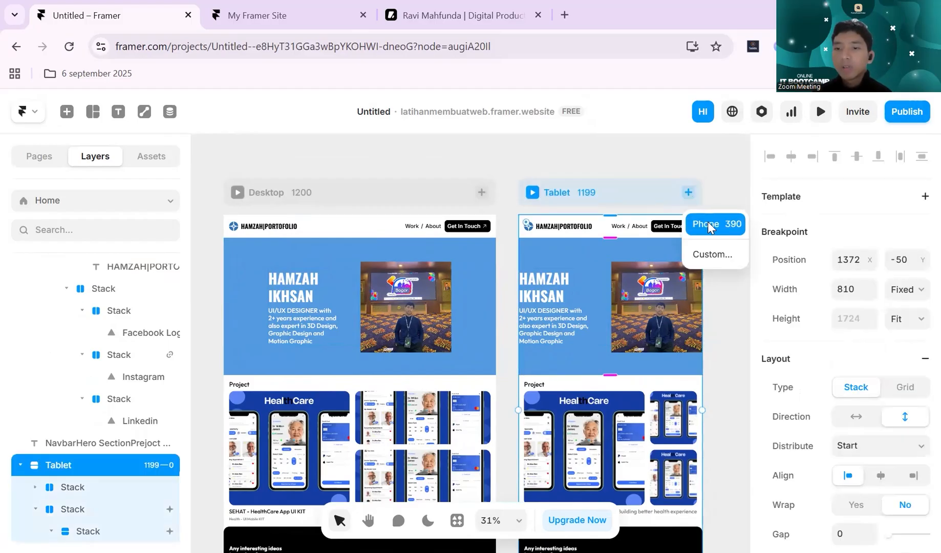
pyautogui.click(711, 220)
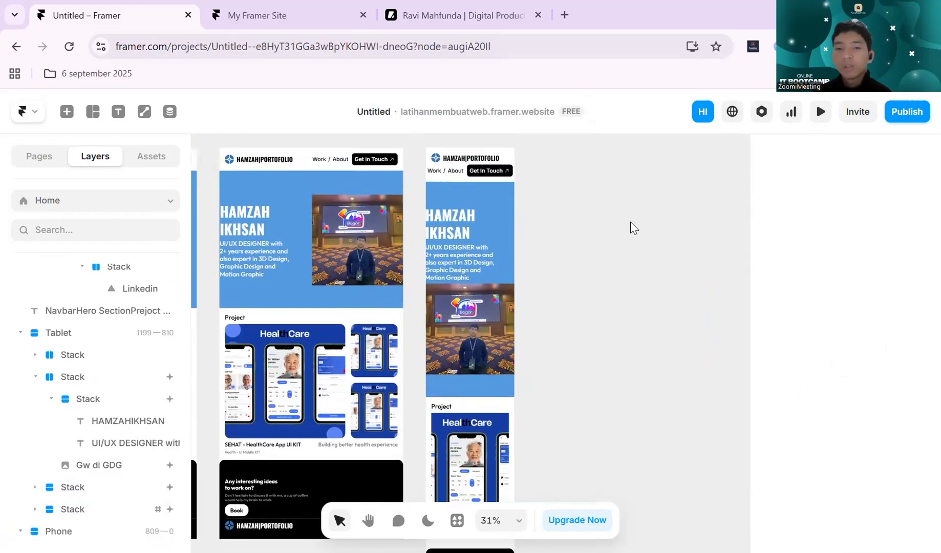
pyautogui.hscroll(-3, 579, 257)
pyautogui.scroll(-1, 579, 257)
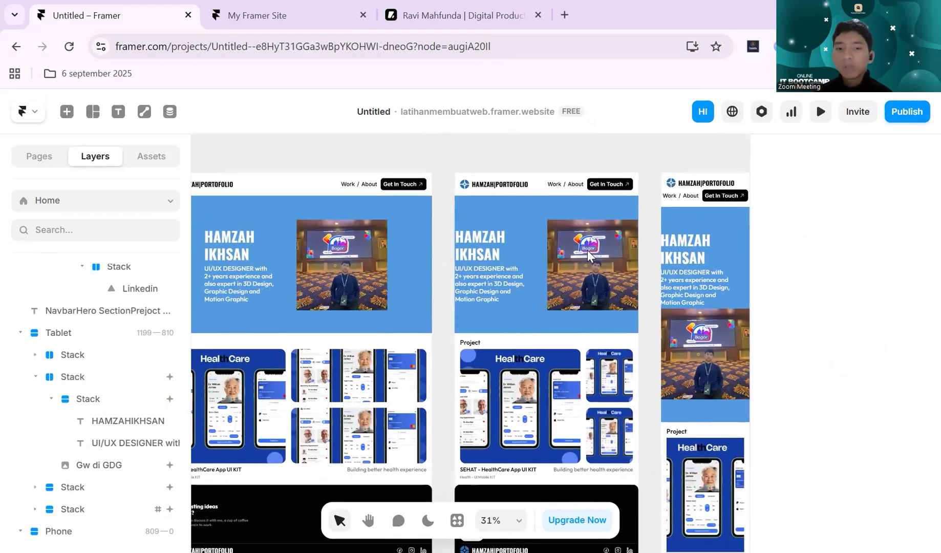
# - Compare the hero sections across the Desktop, Tablet and Phone breakpoints and select the description text in the Desktop hero
pyautogui.click(537, 292)
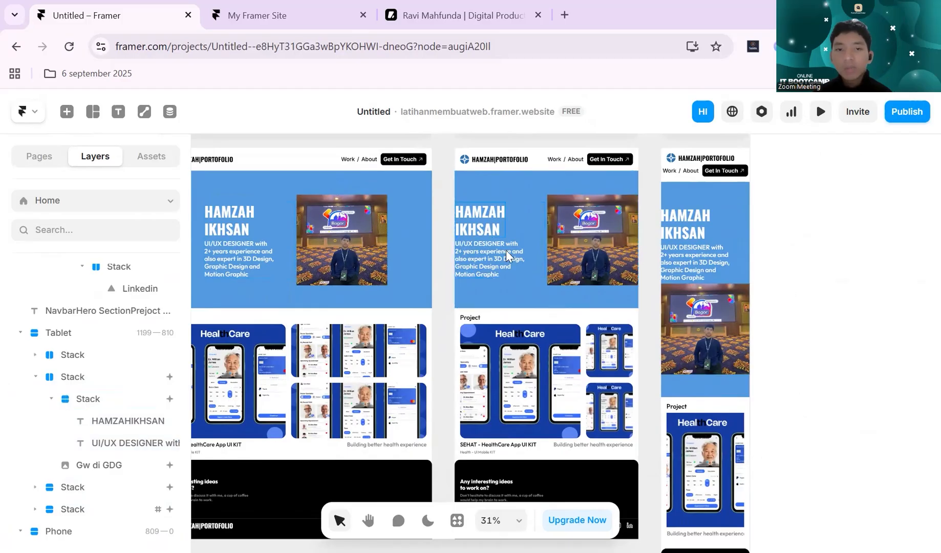
pyautogui.hscroll(-3, 349, 256)
pyautogui.click(352, 258)
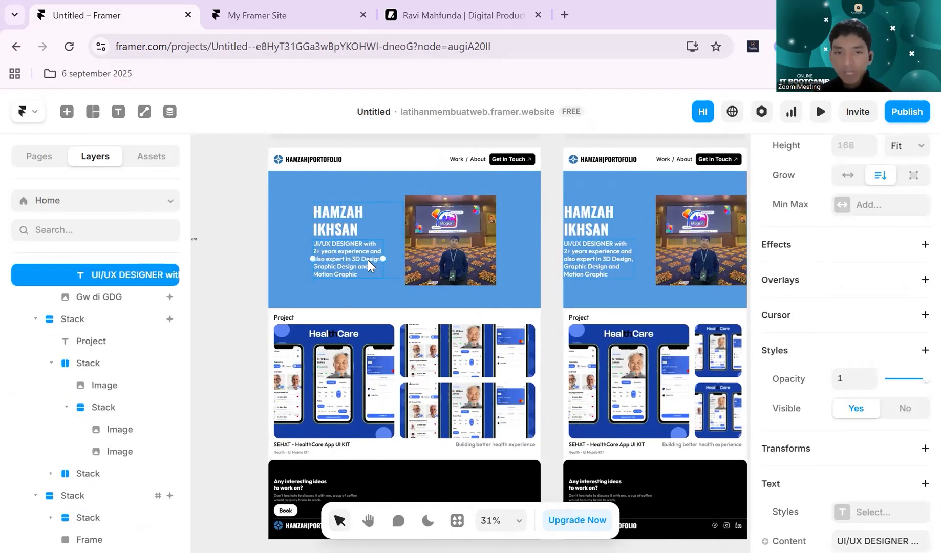
pyautogui.scroll(-2, 352, 259)
pyautogui.scroll(2, 361, 230)
pyautogui.scroll(-2, 363, 222)
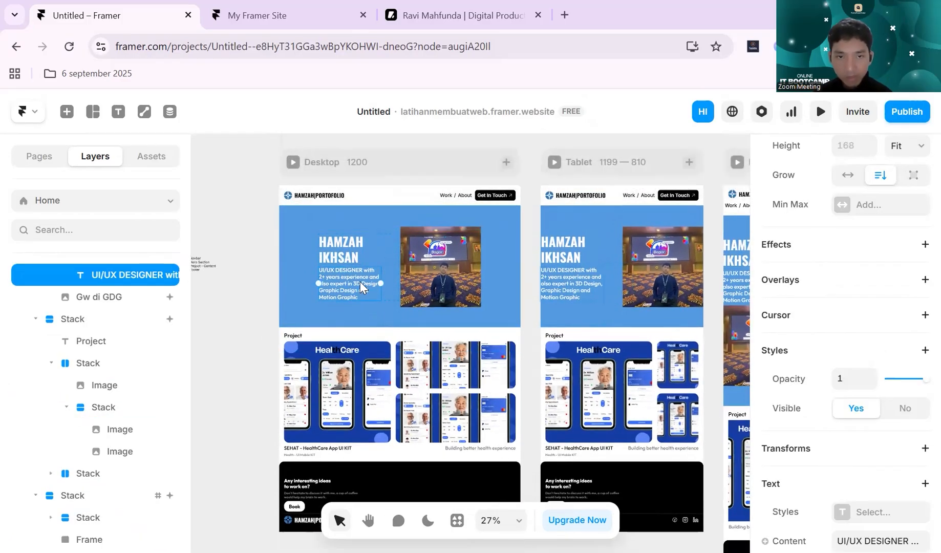
pyautogui.click(379, 276)
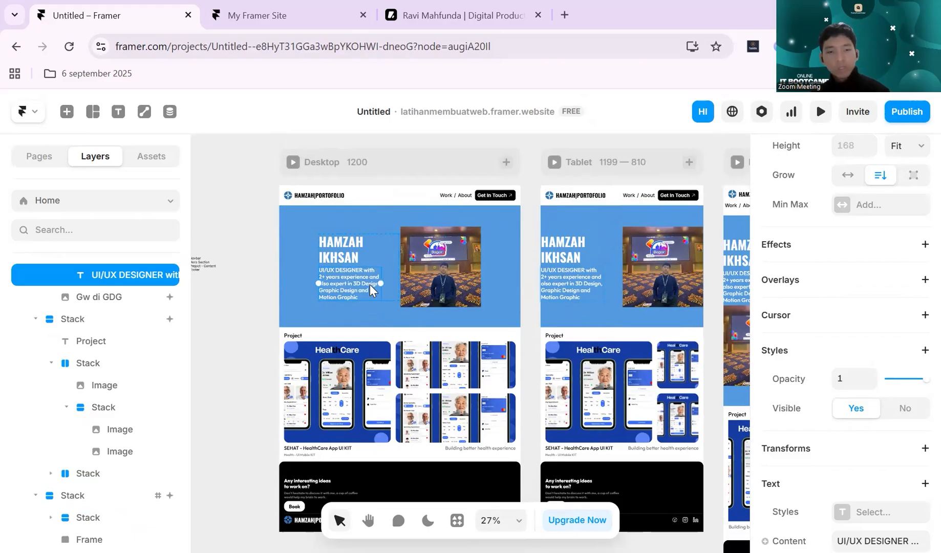
pyautogui.scroll(-1, 372, 291)
pyautogui.scroll(-1, 372, 290)
pyautogui.scroll(1, 394, 292)
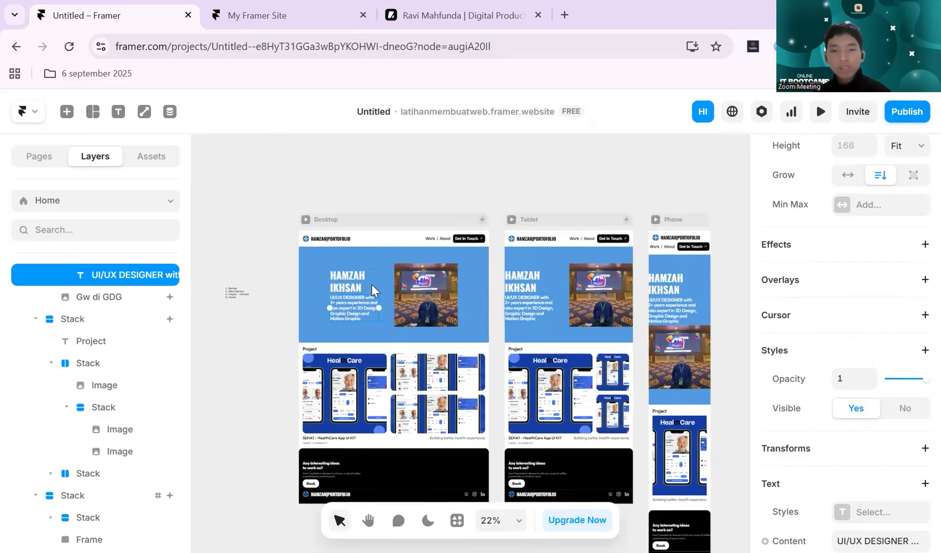
# - Try duplicating the hero description text in the Desktop breakpoint and again in the Tablet breakpoint, undoing each duplicate
pyautogui.scroll(-2, 415, 294)
pyautogui.hotkey('ctrl', 'd')
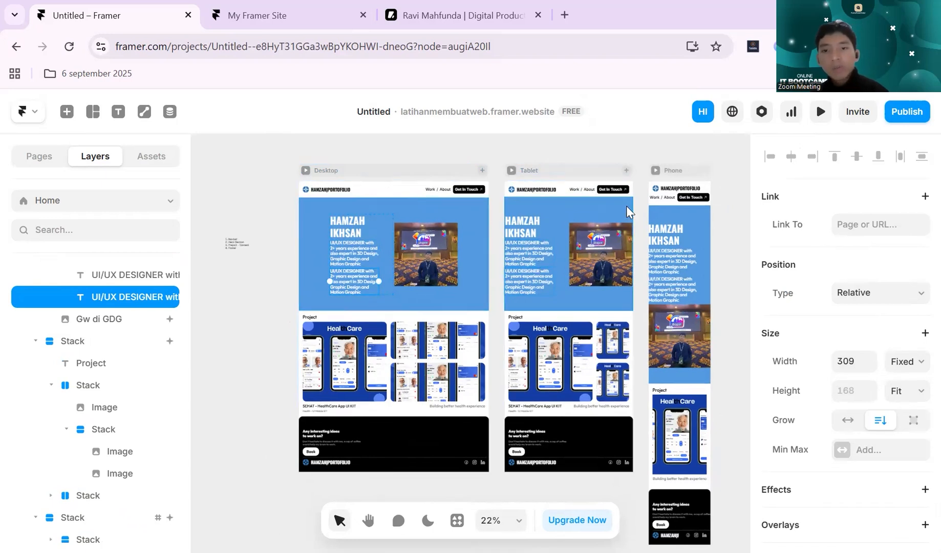
pyautogui.hotkey('ctrl', 'z')
pyautogui.click(511, 262)
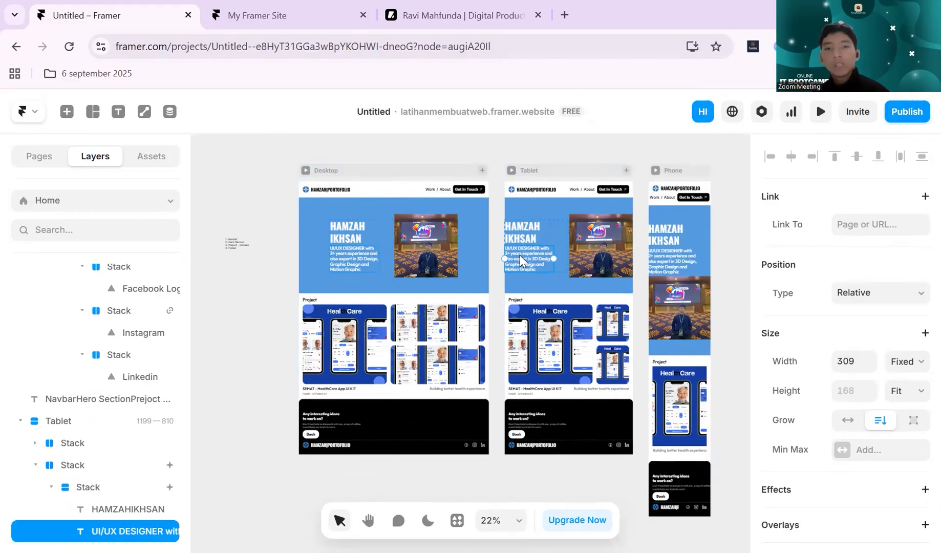
pyautogui.hotkey('ctrl', 'd')
pyautogui.hotkey('ctrl', 'z')
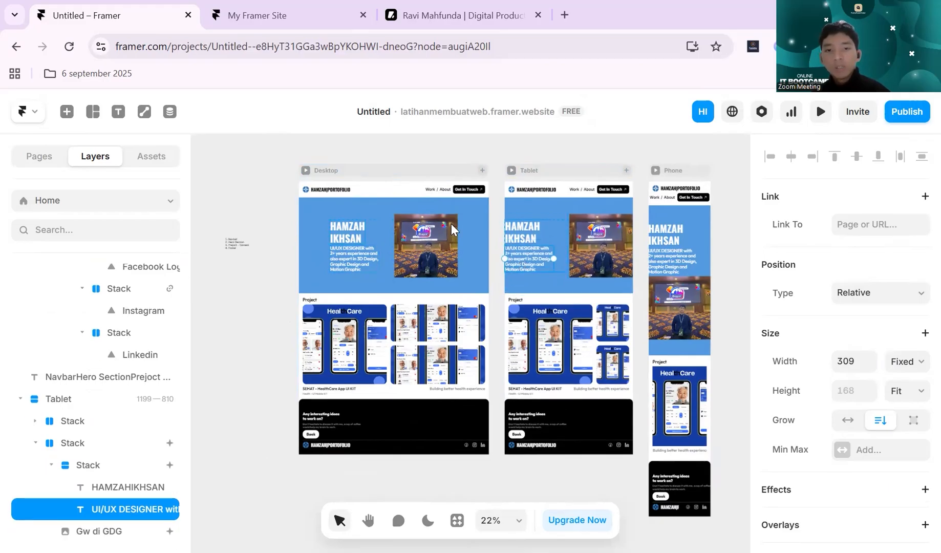
# - Look over all three breakpoints side by side and check the Desktop breakpoint's properties
pyautogui.click(547, 145)
pyautogui.hscroll(2, 552, 141)
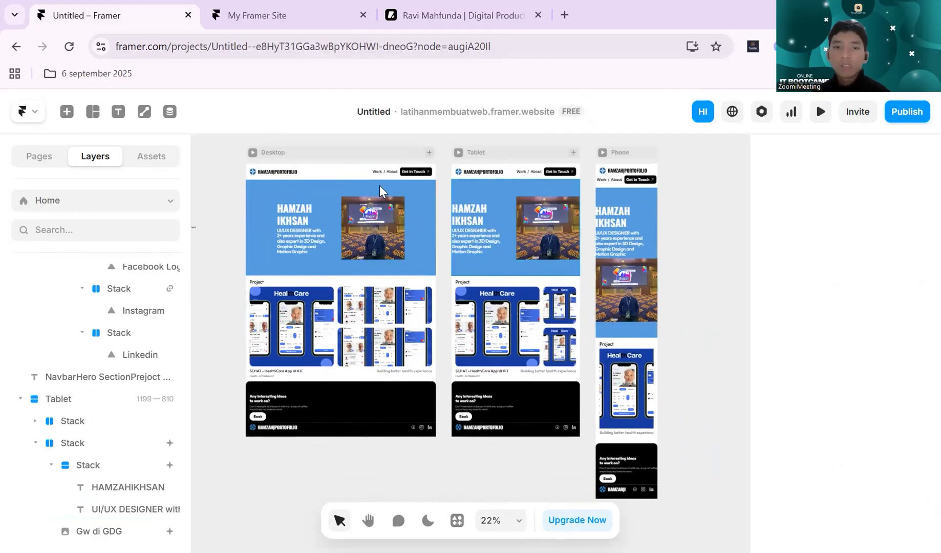
pyautogui.click(296, 152)
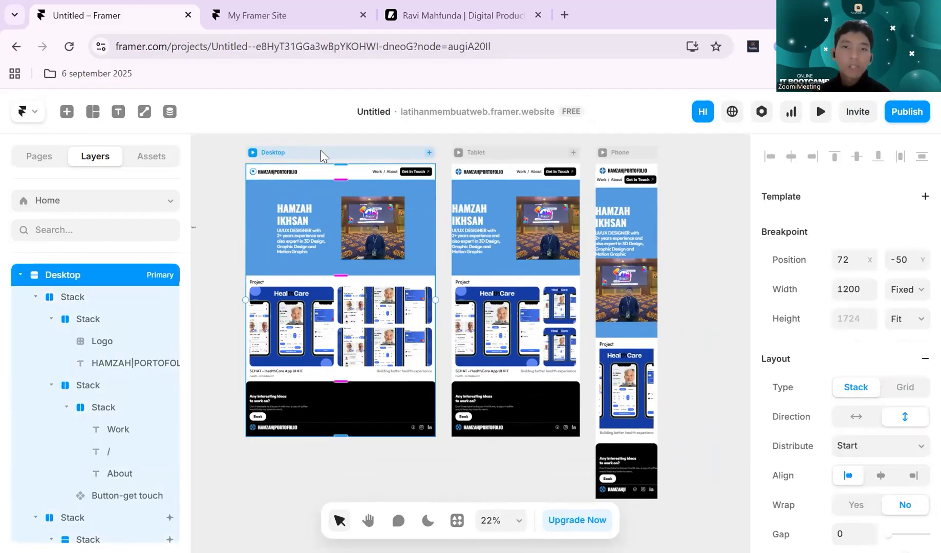
pyautogui.click(433, 150)
pyautogui.click(445, 140)
pyautogui.click(447, 140)
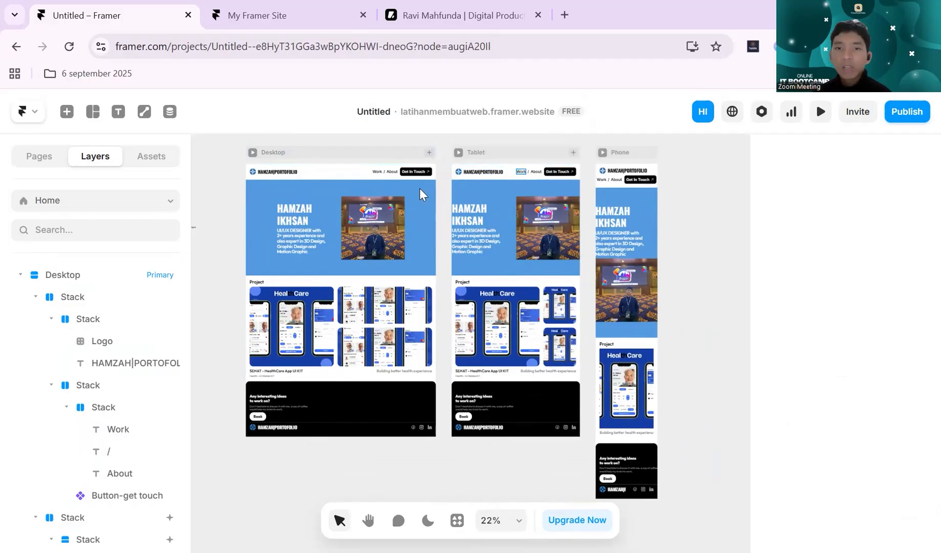
# - Try a gap of 0 on the hero text stack in the Tablet breakpoint
pyautogui.scroll(1, 508, 233)
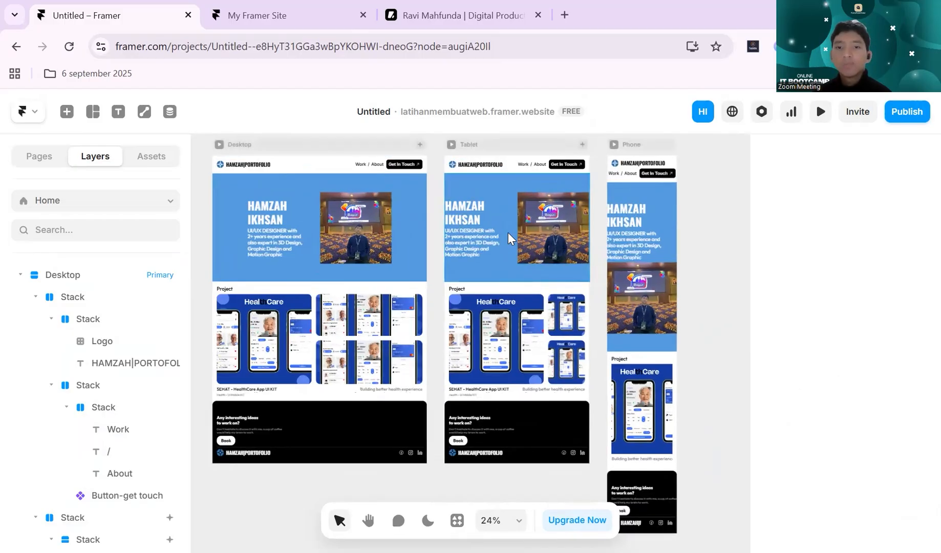
pyautogui.scroll(3, 508, 232)
pyautogui.click(508, 254)
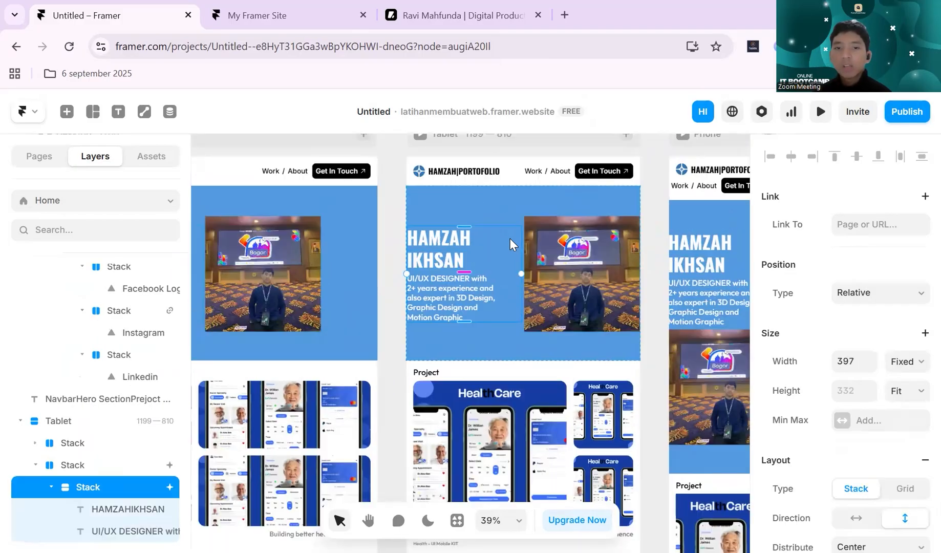
pyautogui.click(503, 208)
pyautogui.click(511, 229)
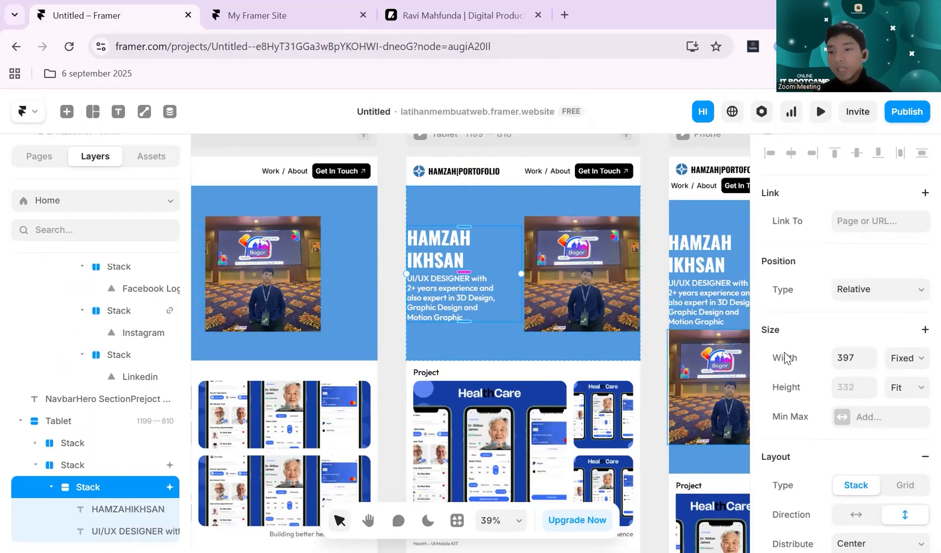
pyautogui.scroll(-5, 788, 358)
pyautogui.scroll(1, 819, 354)
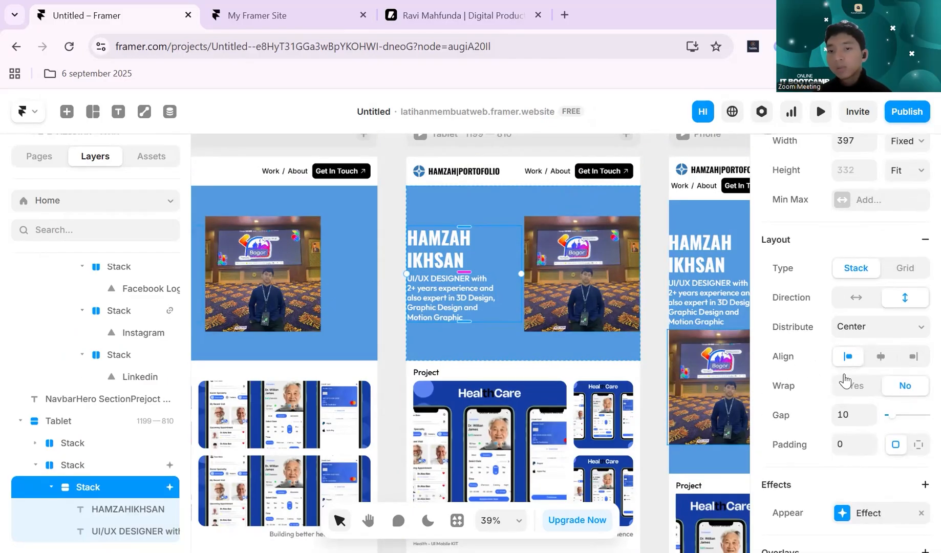
pyautogui.click(862, 417)
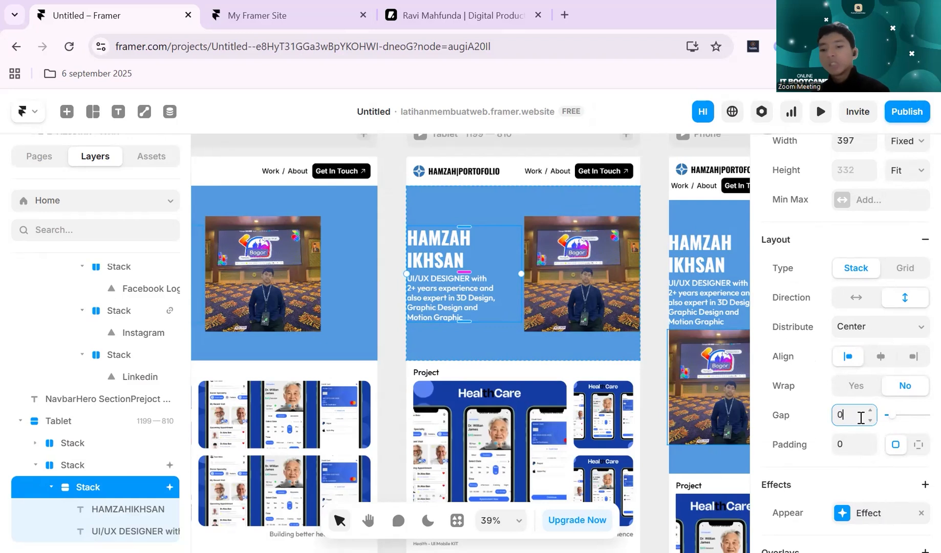
pyautogui.press('Return')
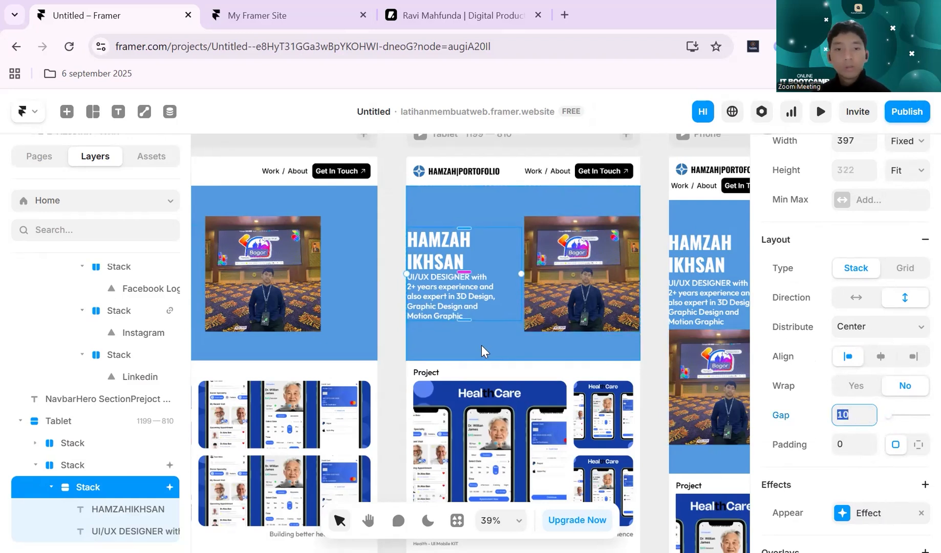
# - Set the gap of the whole hero section stack in the Tablet breakpoint to 0
pyautogui.click(509, 344)
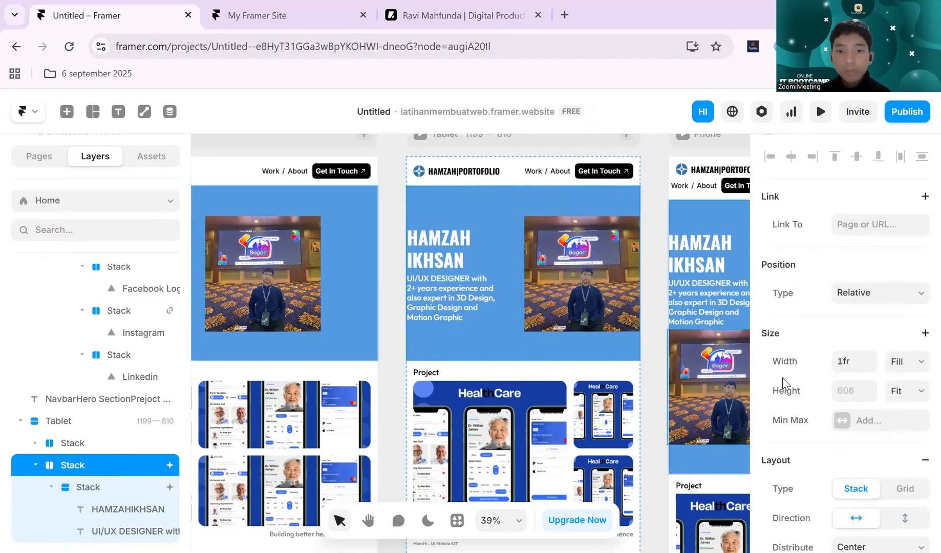
pyautogui.scroll(-5, 819, 410)
pyautogui.scroll(1, 817, 359)
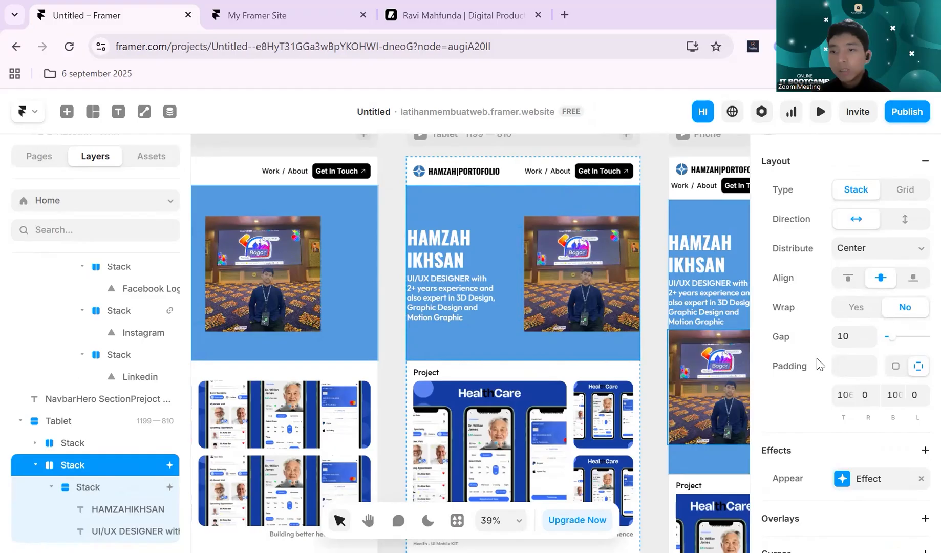
pyautogui.click(857, 352)
pyautogui.write('0')
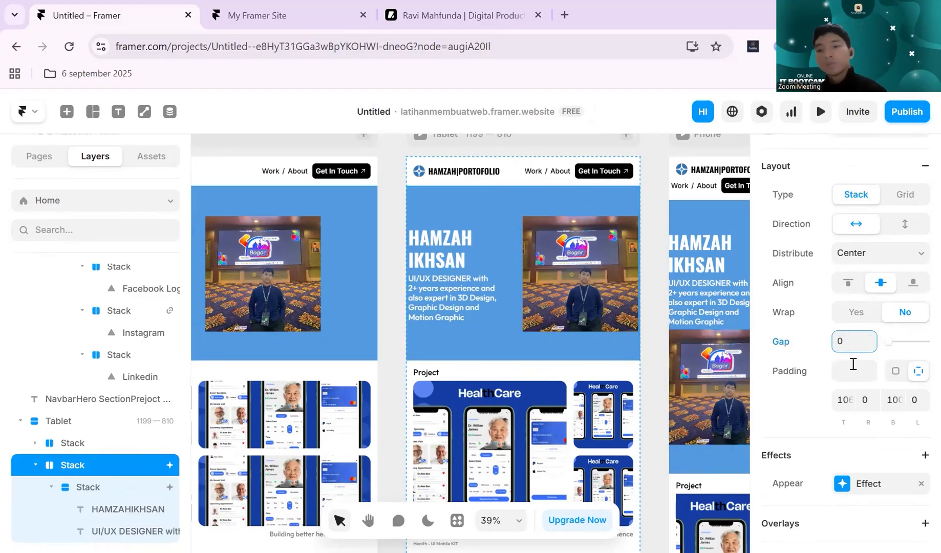
# - Try a top padding of 0 on the Tablet hero section stack
pyautogui.click(847, 404)
pyautogui.write('0')
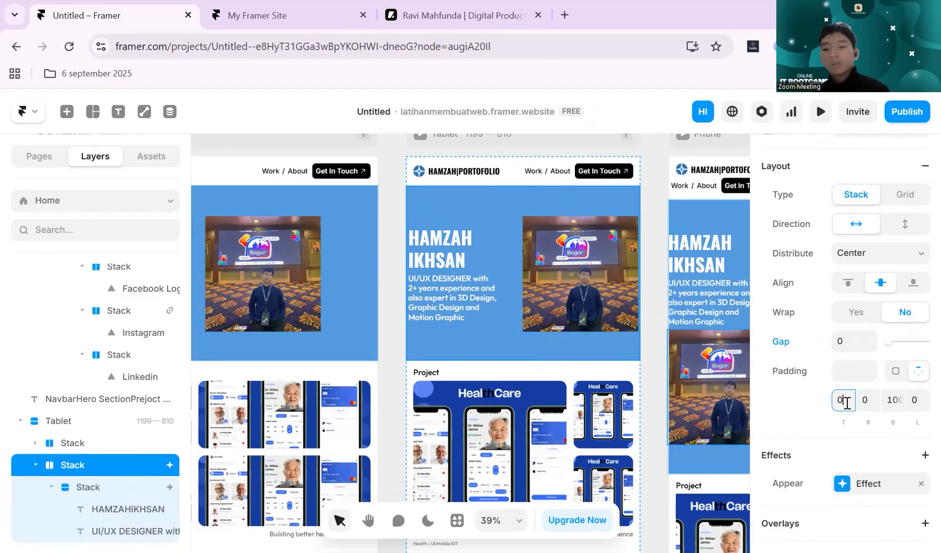
pyautogui.press('Return')
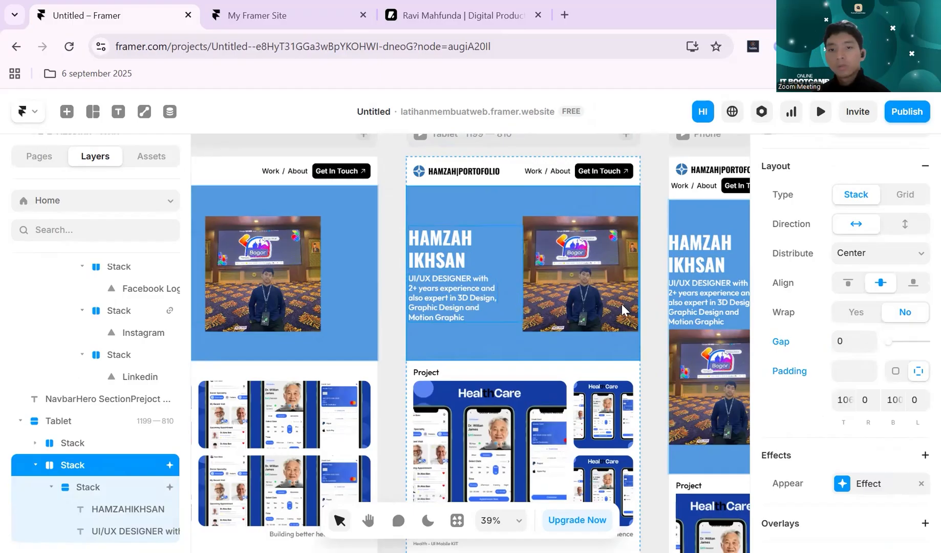
# - Try a different distribution option for the Tablet hero section stack, then undo it
pyautogui.scroll(3, 800, 348)
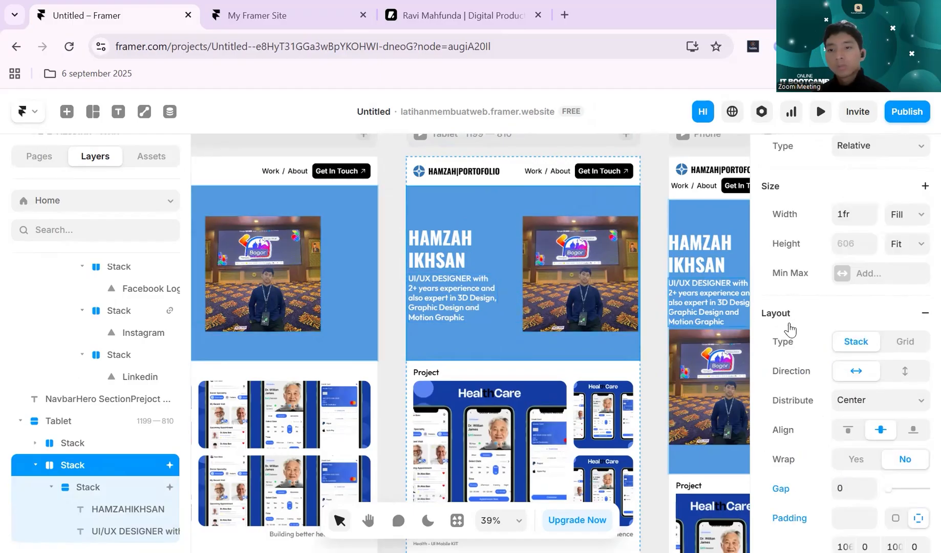
pyautogui.scroll(-3, 878, 332)
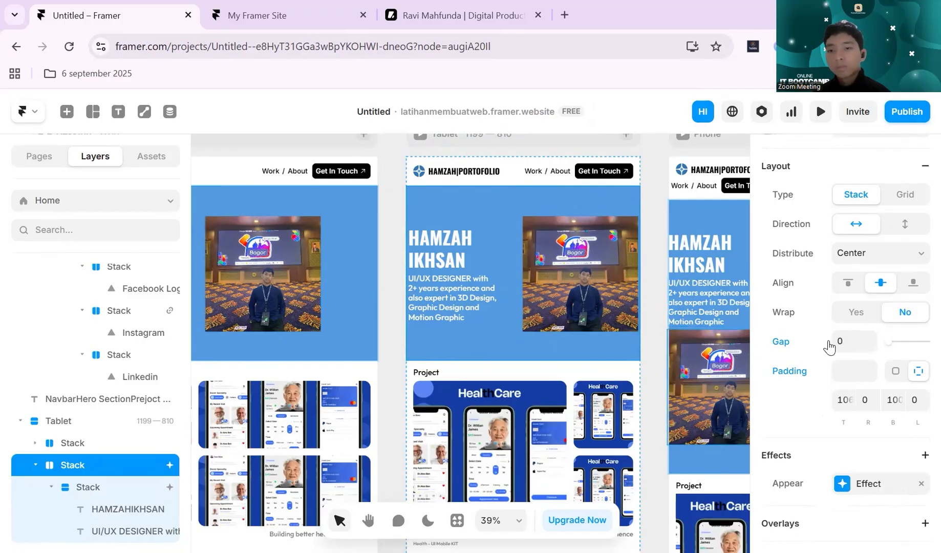
pyautogui.scroll(2, 877, 353)
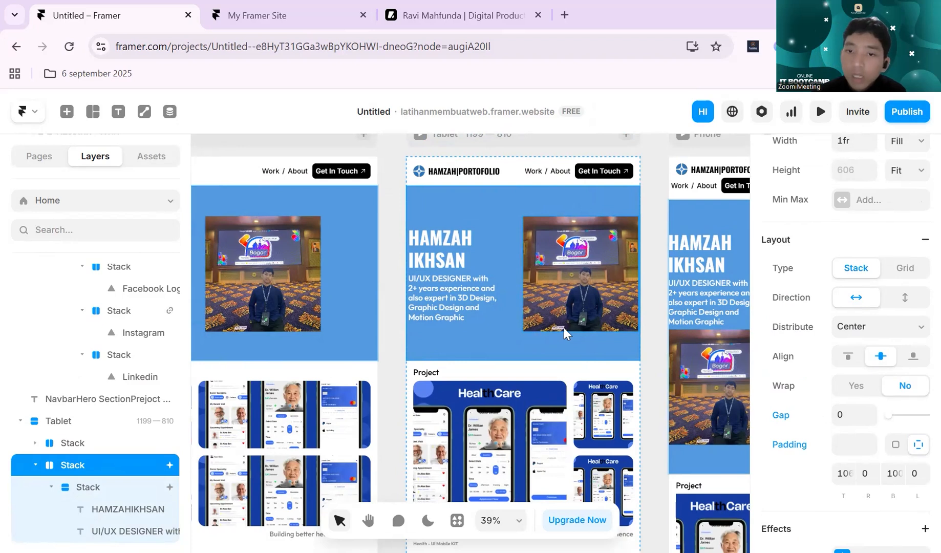
pyautogui.hscroll(1, 594, 333)
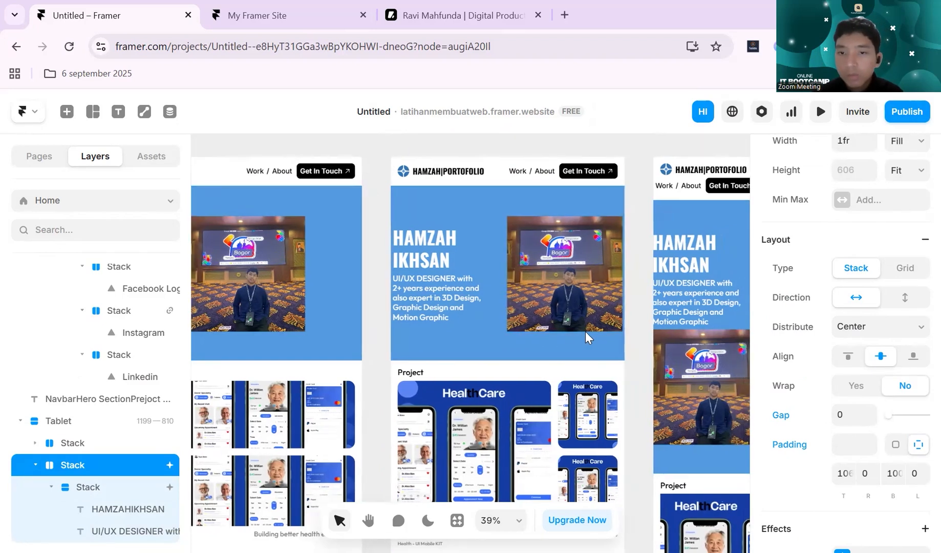
pyautogui.scroll(-3, 870, 394)
pyautogui.scroll(3, 871, 394)
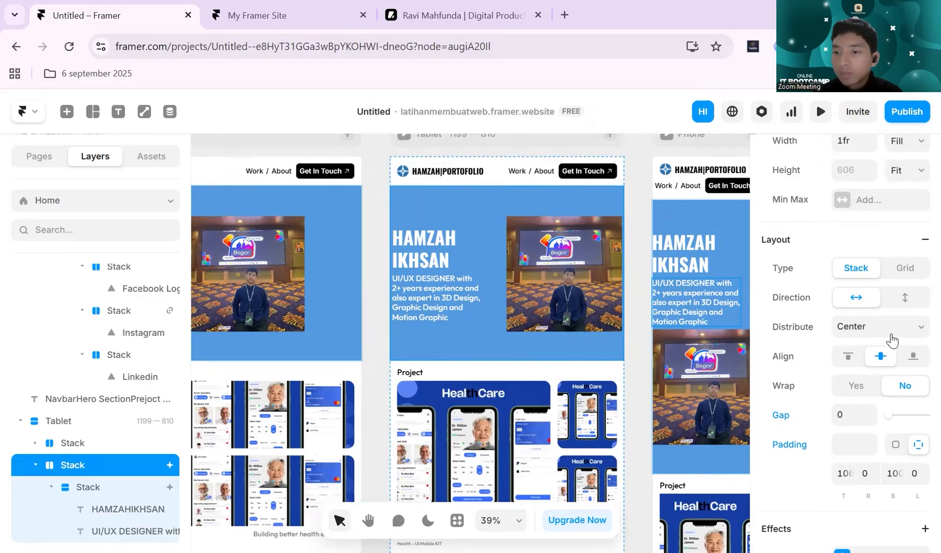
pyautogui.click(891, 330)
pyautogui.click(892, 401)
pyautogui.hotkey('ctrl', 'z')
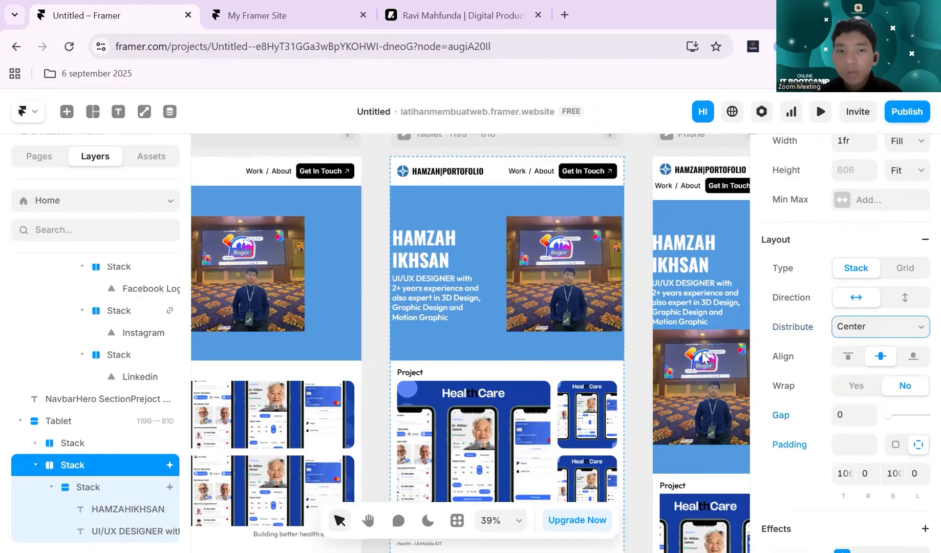
# - Check the padding and gap settings of the Project section stack in the Tablet breakpoint
pyautogui.scroll(-3, 880, 375)
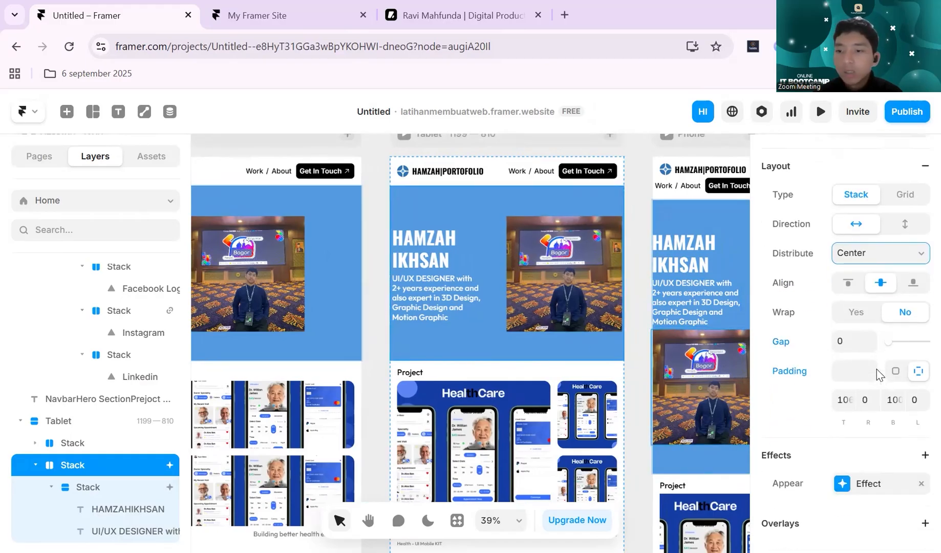
pyautogui.click(867, 400)
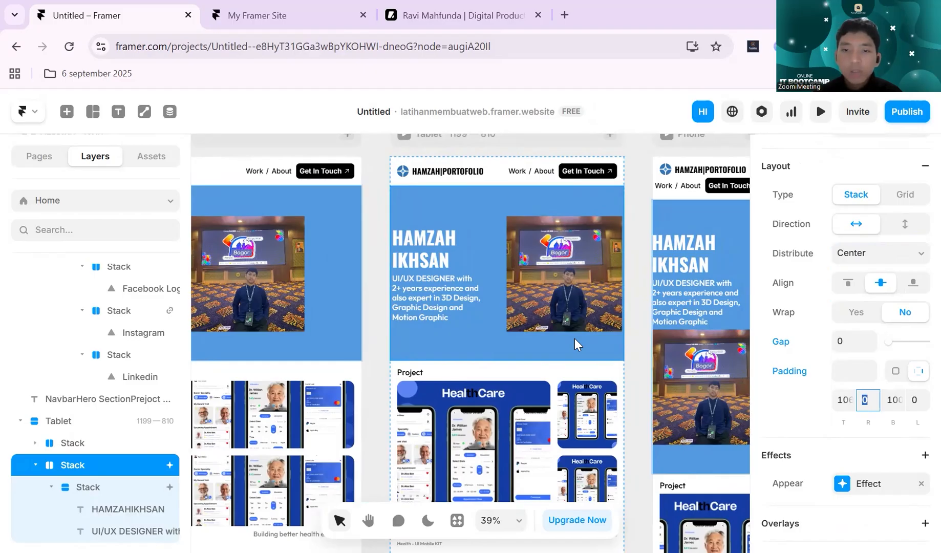
pyautogui.scroll(-3, 574, 339)
pyautogui.scroll(3, 574, 339)
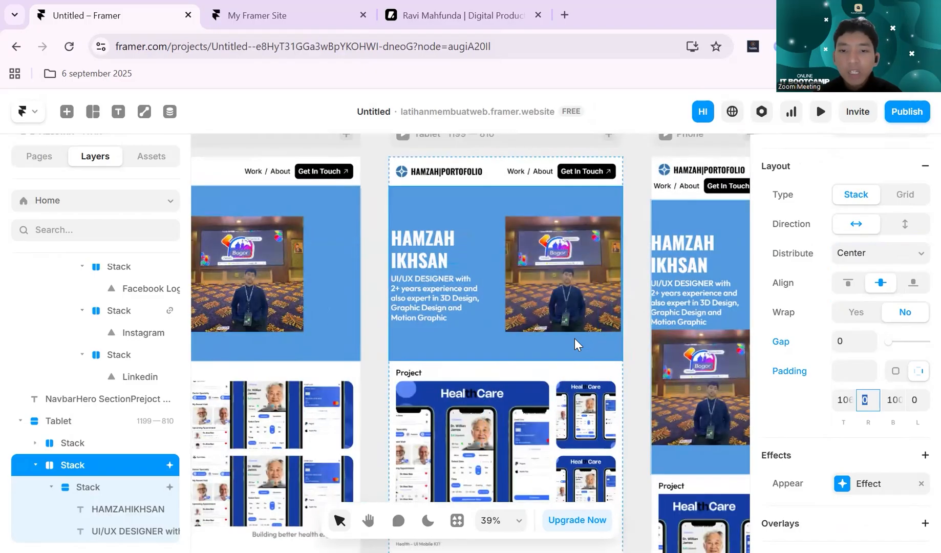
pyautogui.scroll(-2, 574, 339)
pyautogui.scroll(-1, 575, 338)
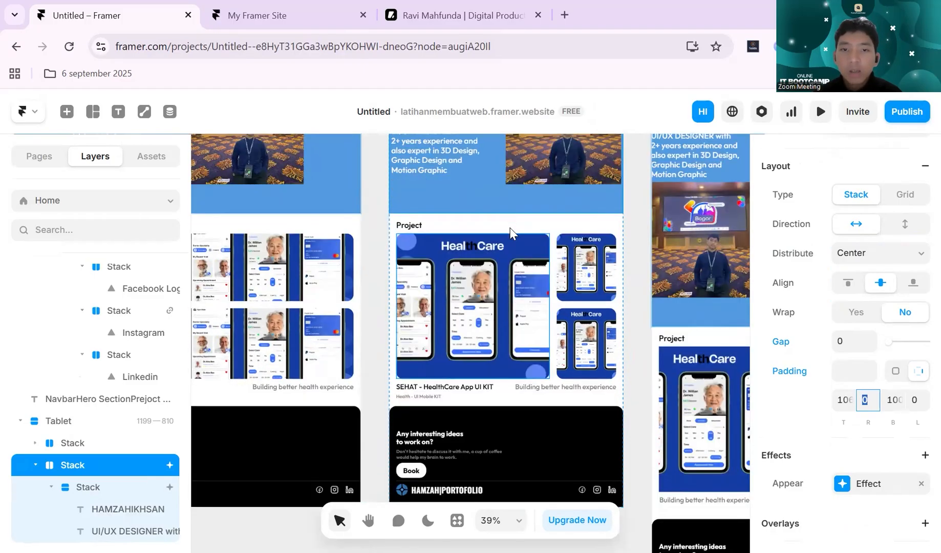
pyautogui.click(512, 225)
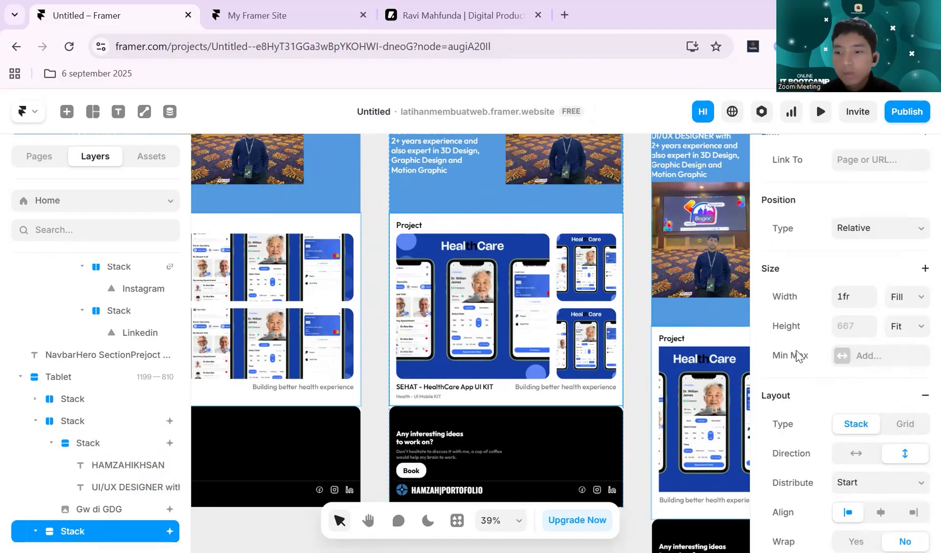
pyautogui.scroll(-5, 798, 355)
pyautogui.scroll(2, 798, 355)
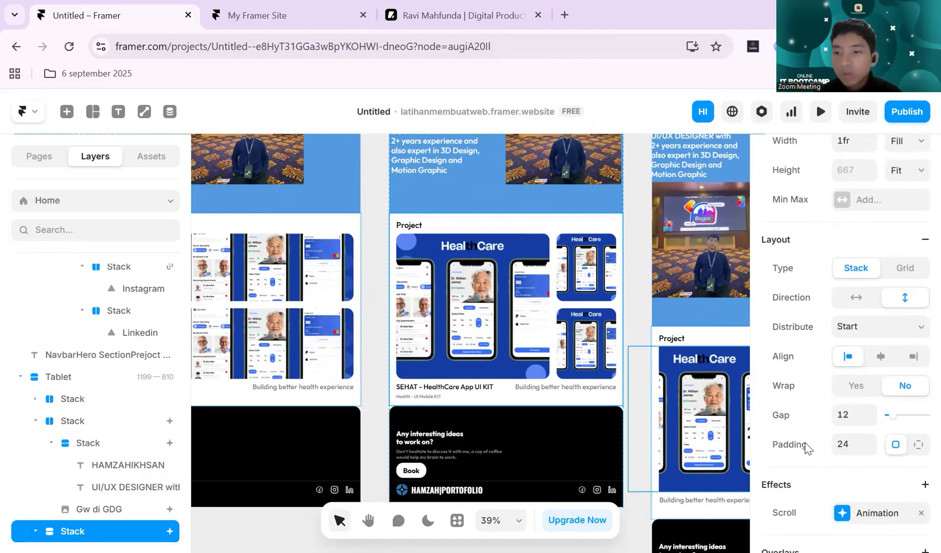
# - Set the right and left padding of the hero section stack in the Tablet breakpoint to 24
pyautogui.click(482, 200)
pyautogui.scroll(2, 625, 291)
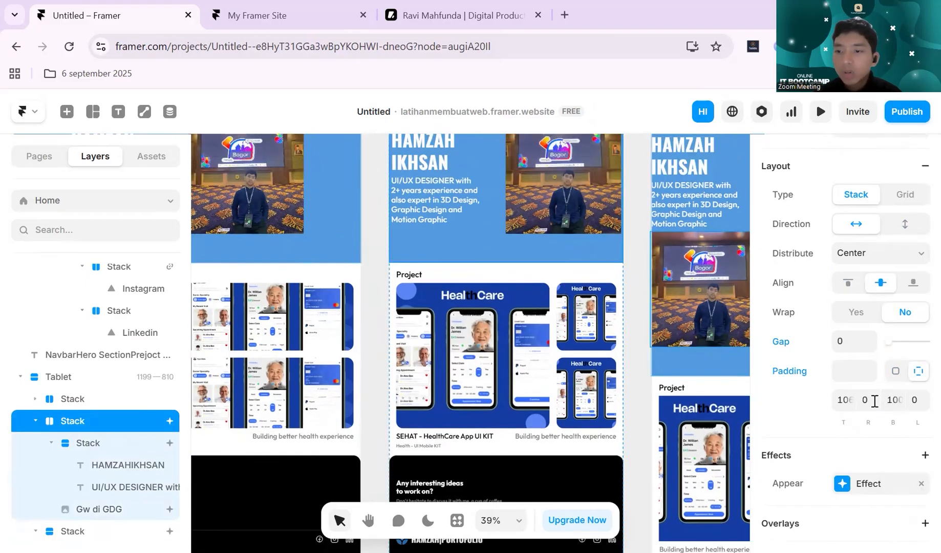
pyautogui.click(869, 401)
pyautogui.write('24')
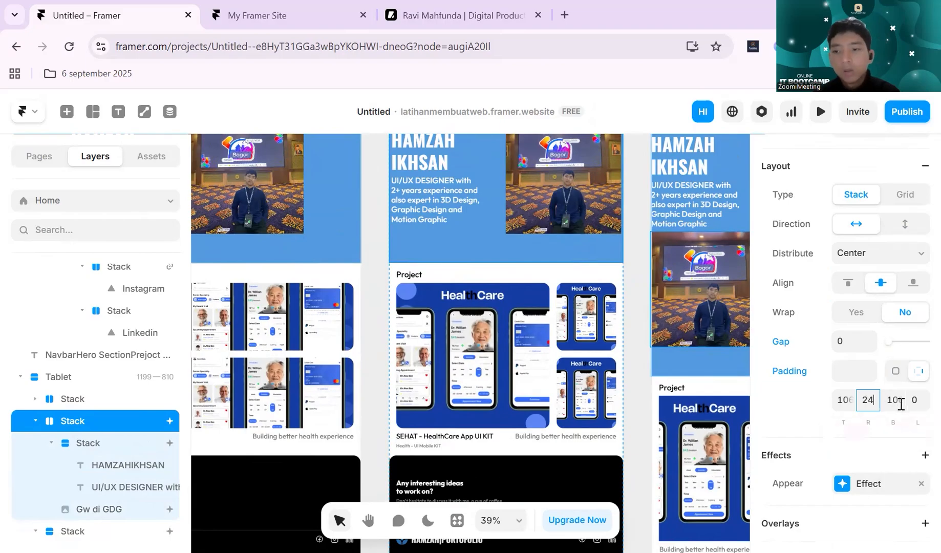
pyautogui.click(918, 400)
pyautogui.write('24')
pyautogui.press('Return')
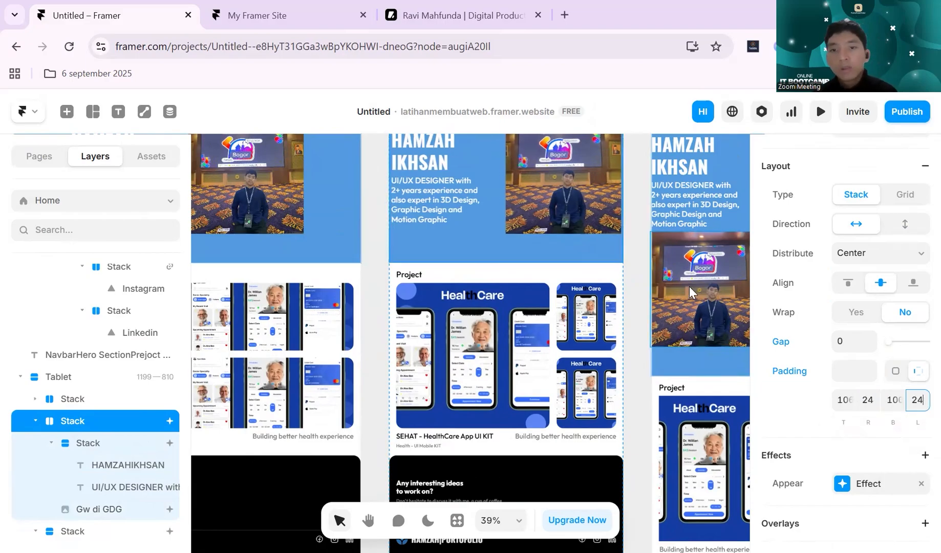
pyautogui.click(643, 325)
pyautogui.scroll(2, 509, 273)
pyautogui.scroll(1, 509, 272)
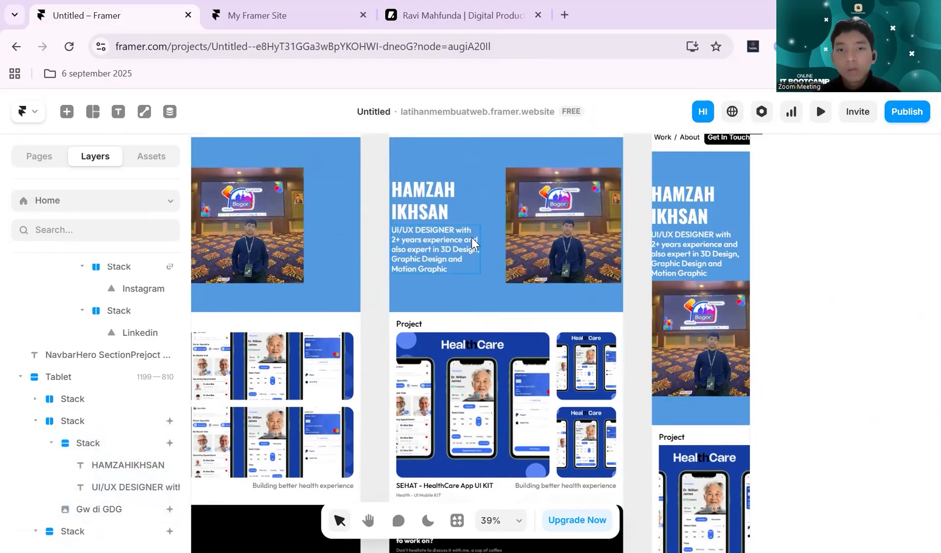
# - Inspect the layout and size settings of the hero text stack in the Tablet breakpoint
pyautogui.click(518, 313)
pyautogui.scroll(2, 518, 310)
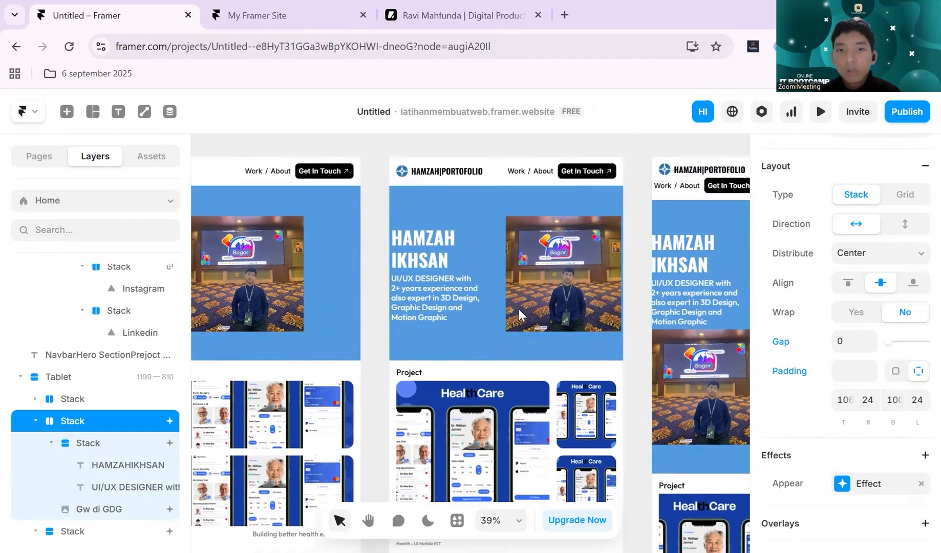
pyautogui.click(444, 281)
pyautogui.click(447, 270)
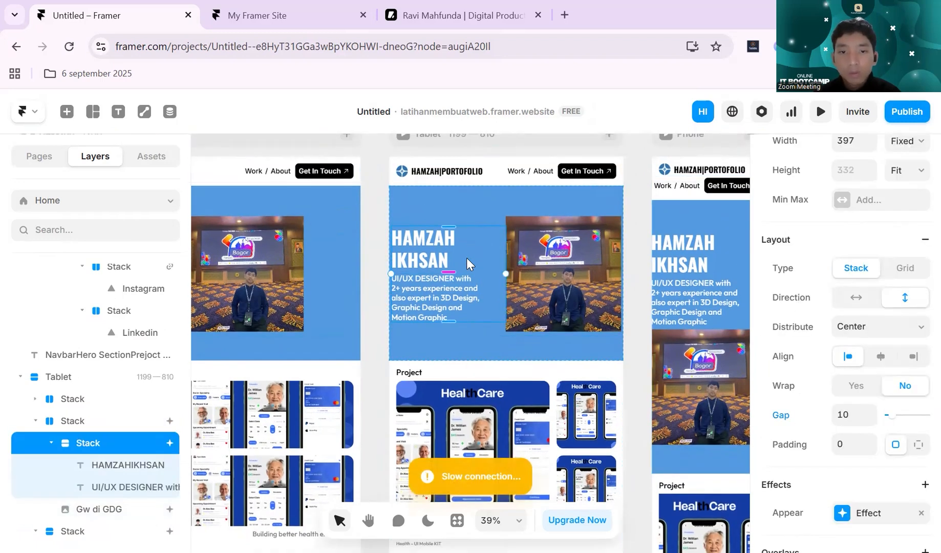
pyautogui.scroll(2, 466, 258)
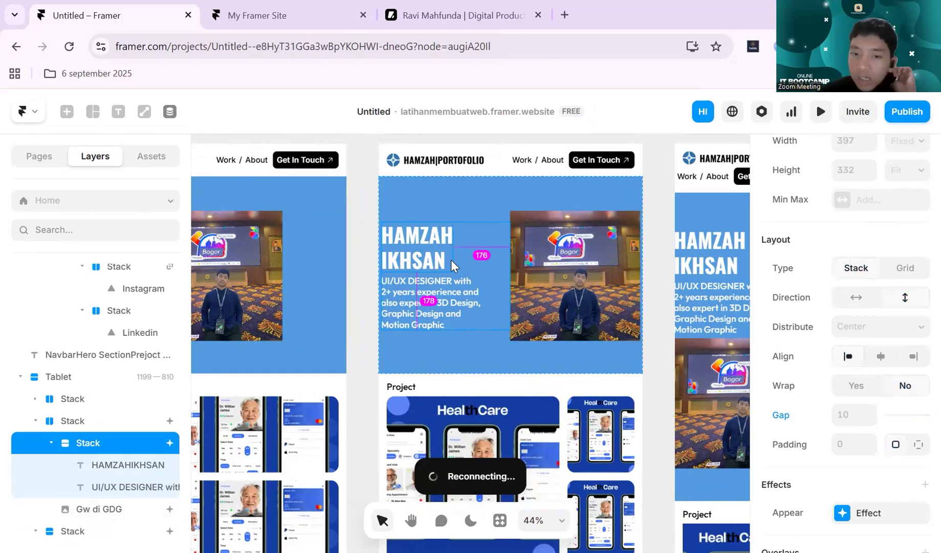
pyautogui.scroll(2, 434, 250)
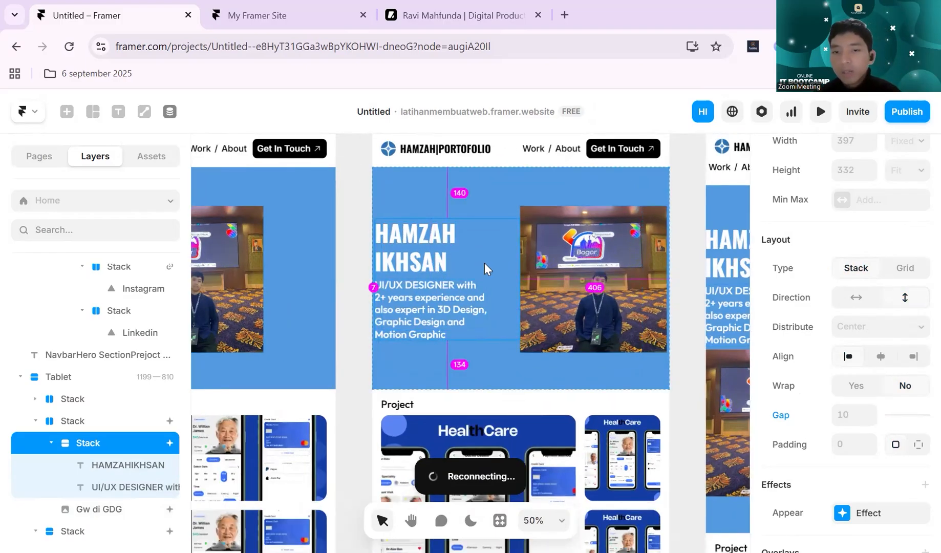
pyautogui.scroll(3, 846, 338)
pyautogui.scroll(2, 846, 341)
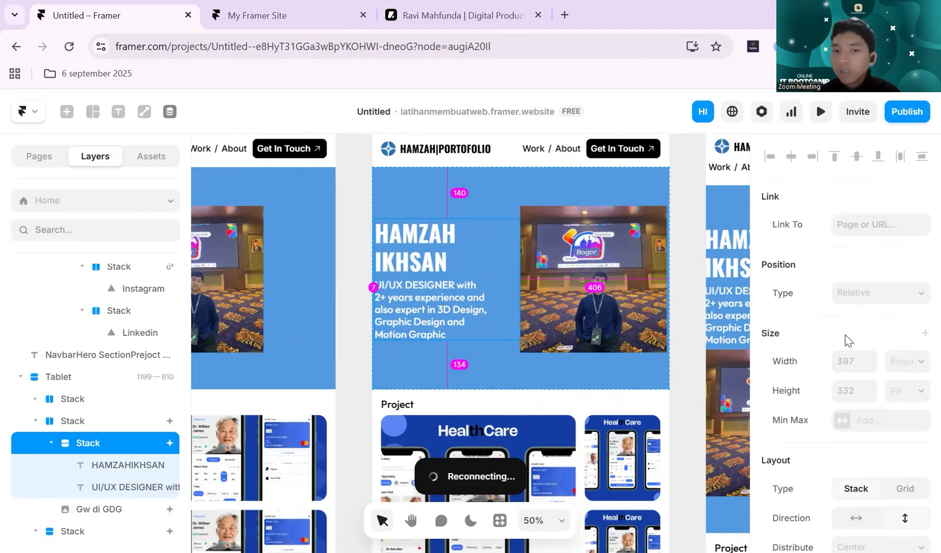
pyautogui.scroll(-5, 842, 356)
pyautogui.scroll(5, 837, 351)
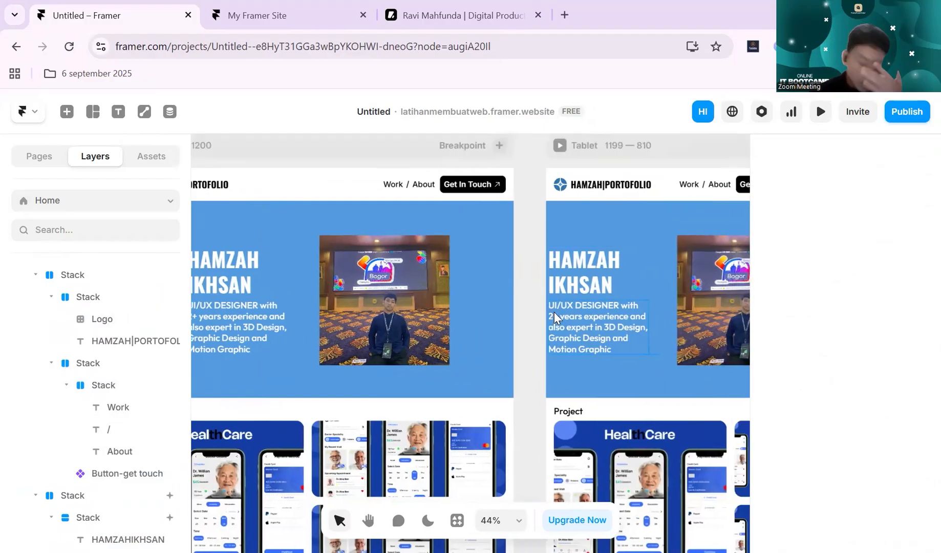
# - Recheck the padding and gap settings of the Tablet hero section stack
pyautogui.click(620, 302)
pyautogui.hscroll(2, 617, 295)
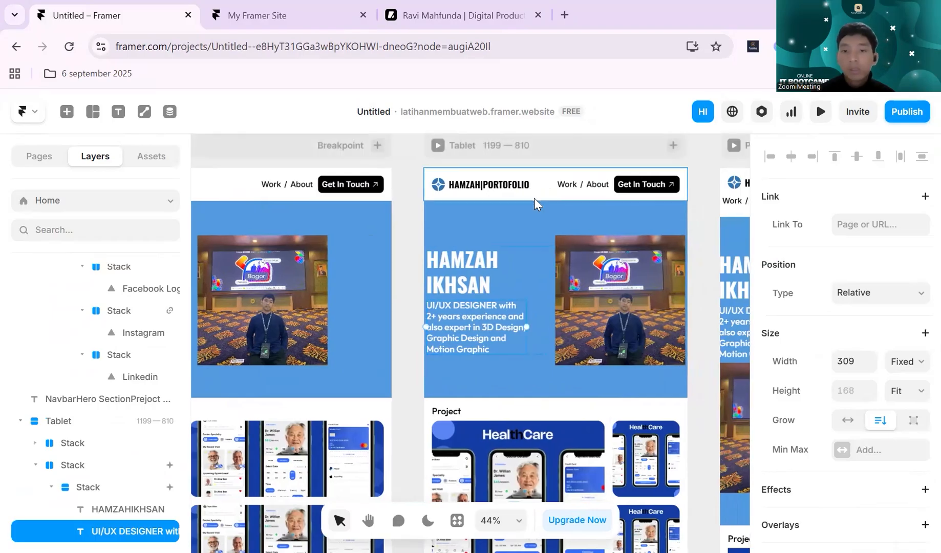
pyautogui.click(534, 199)
pyautogui.hscroll(1, 516, 286)
pyautogui.hscroll(1, 492, 323)
pyautogui.click(589, 348)
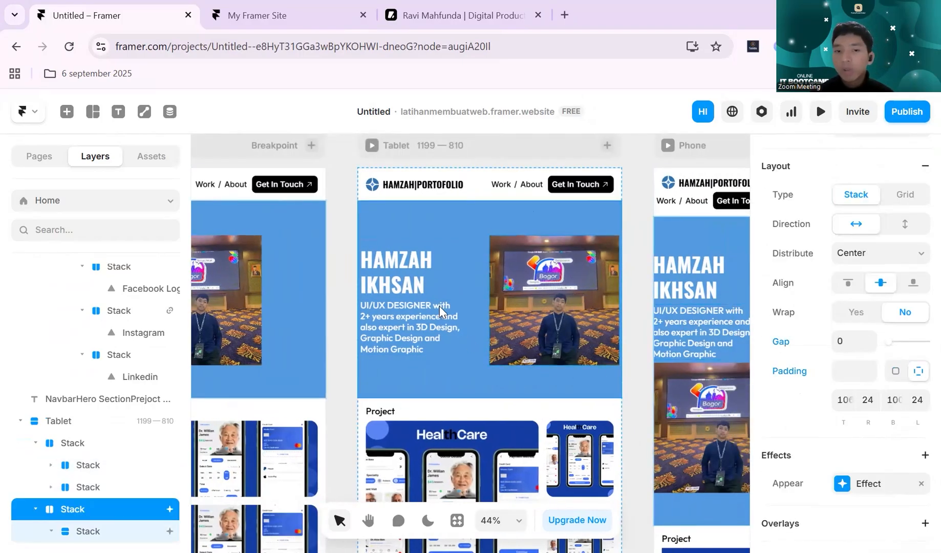
# - Select the Tablet hero text stack and examine its extent and spacing beside the photo up close
pyautogui.click(412, 308)
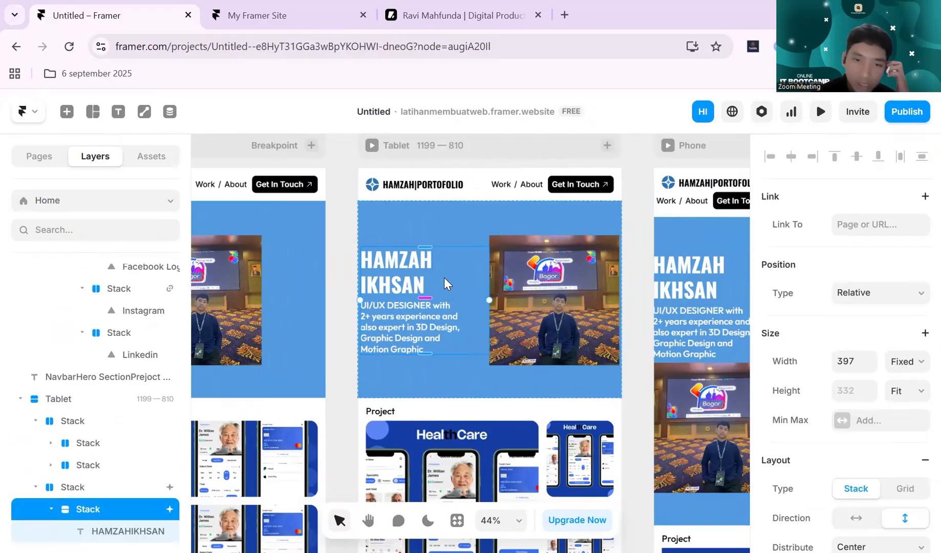
pyautogui.scroll(2, 445, 285)
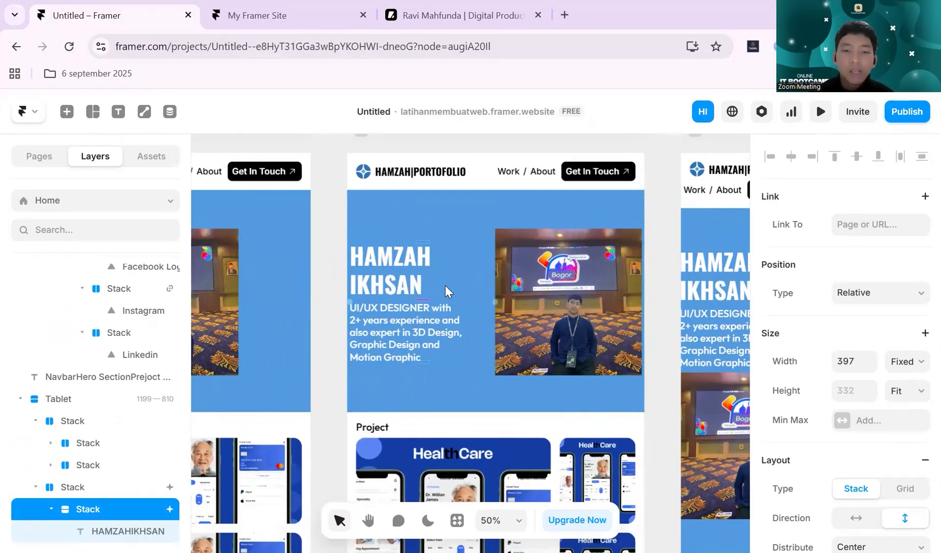
pyautogui.scroll(1, 445, 285)
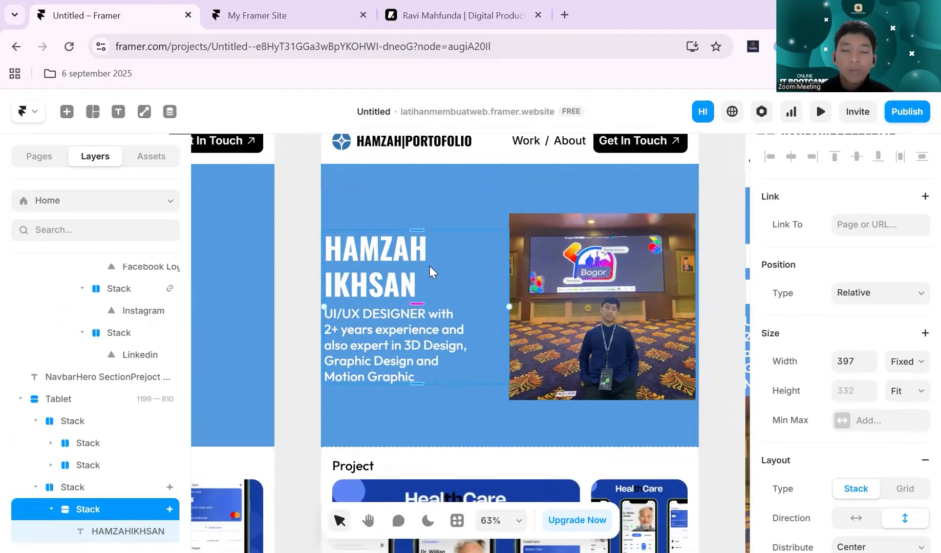
pyautogui.scroll(1, 404, 277)
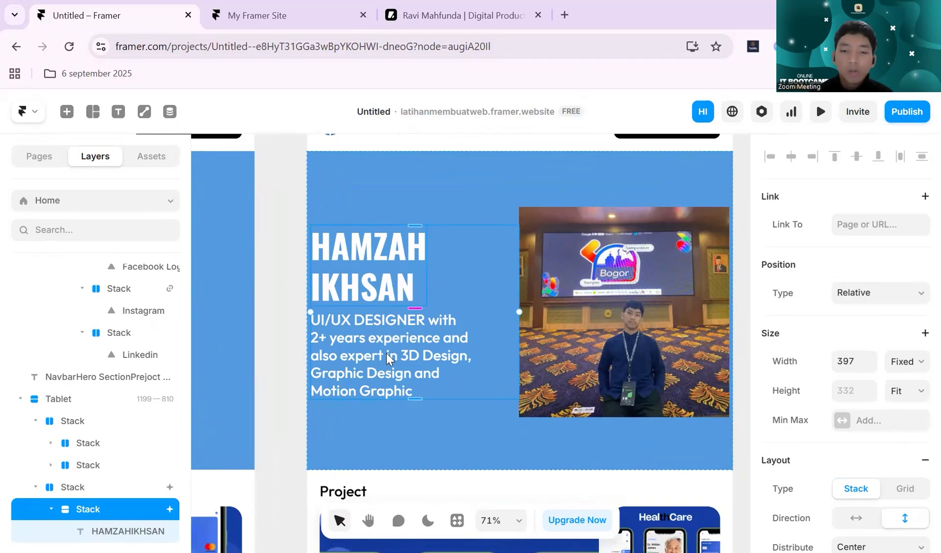
pyautogui.scroll(-1, 396, 334)
pyautogui.scroll(1, 396, 334)
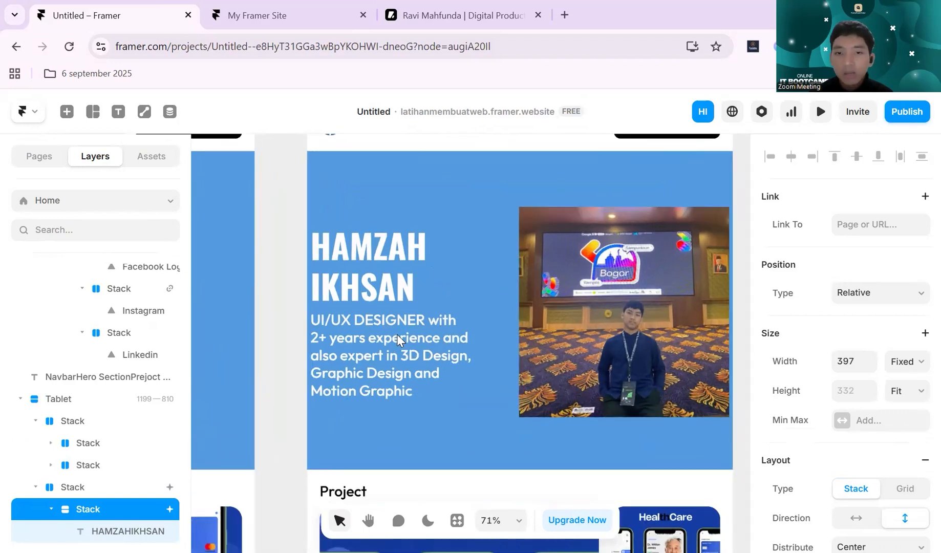
pyautogui.scroll(2, 457, 287)
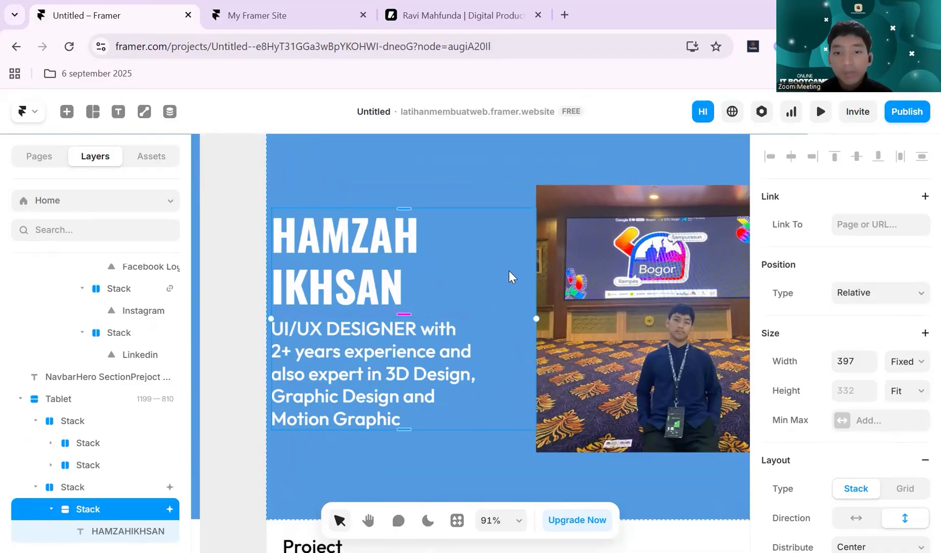
pyautogui.scroll(1, 509, 270)
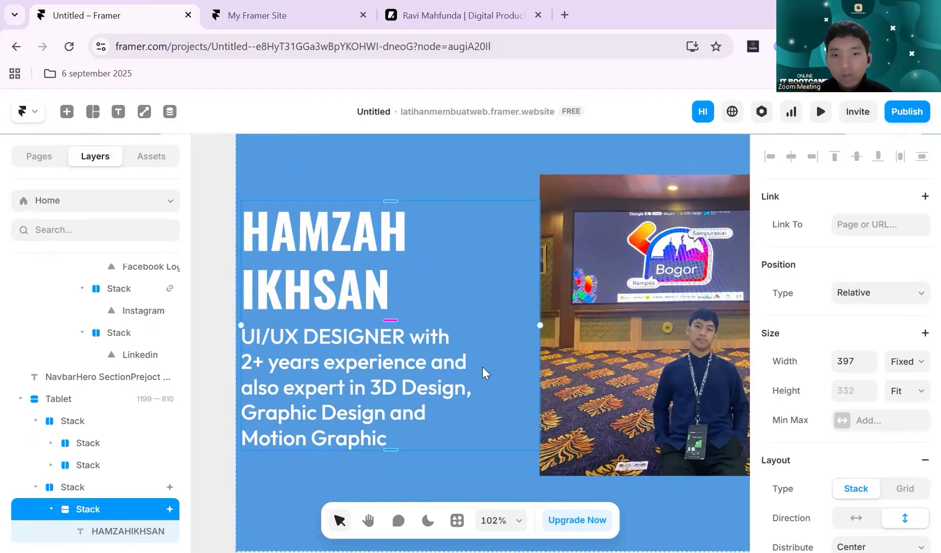
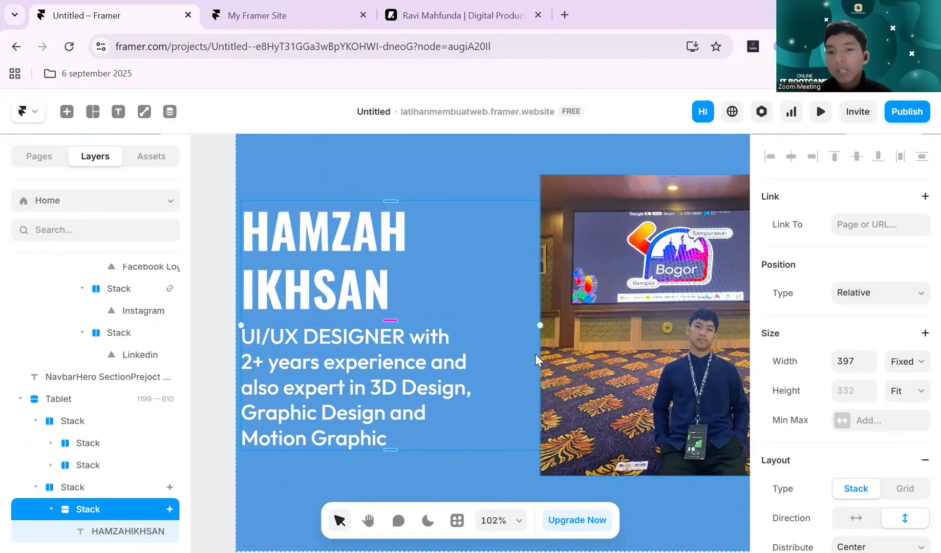
# - Compare the hero text stack with its Desktop version and set its Tablet width to Fit Content
pyautogui.scroll(-5, 533, 326)
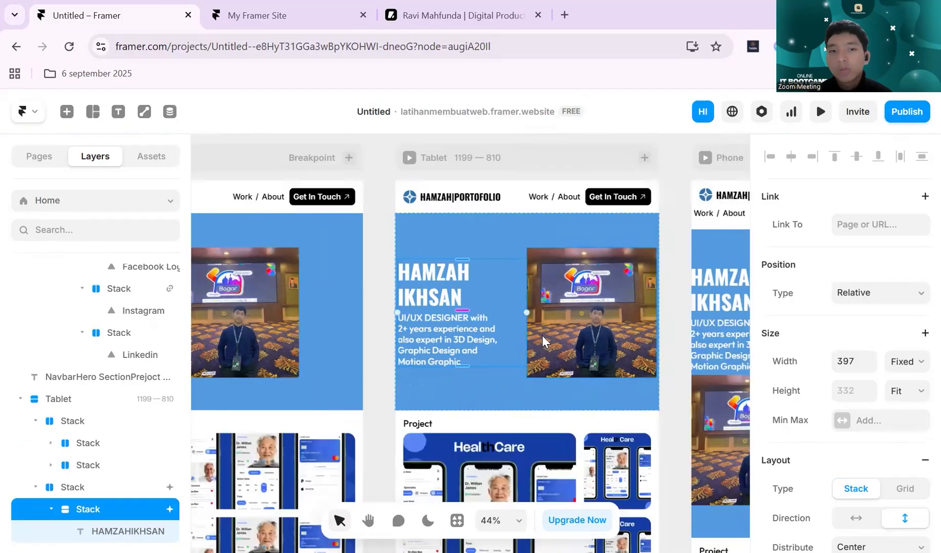
pyautogui.hscroll(-5, 384, 282)
pyautogui.click(402, 287)
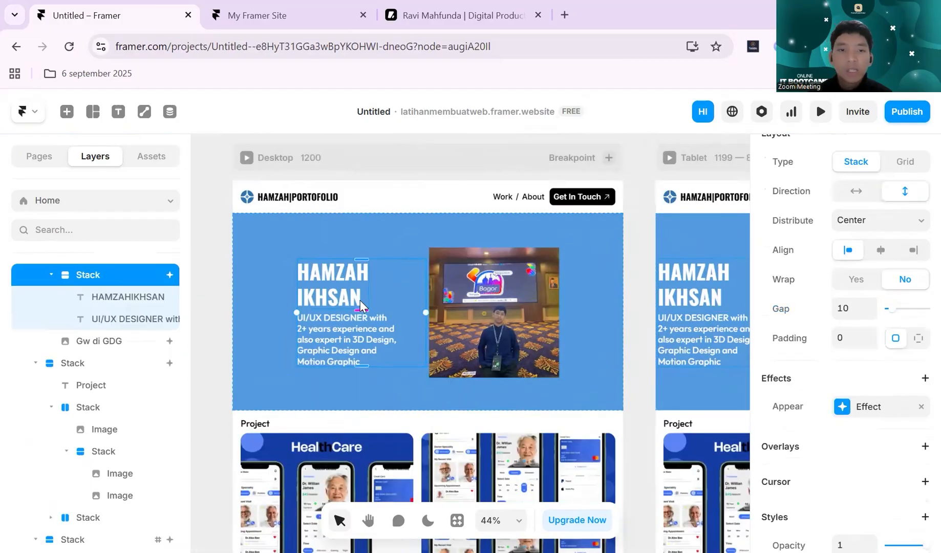
pyautogui.scroll(3, 840, 332)
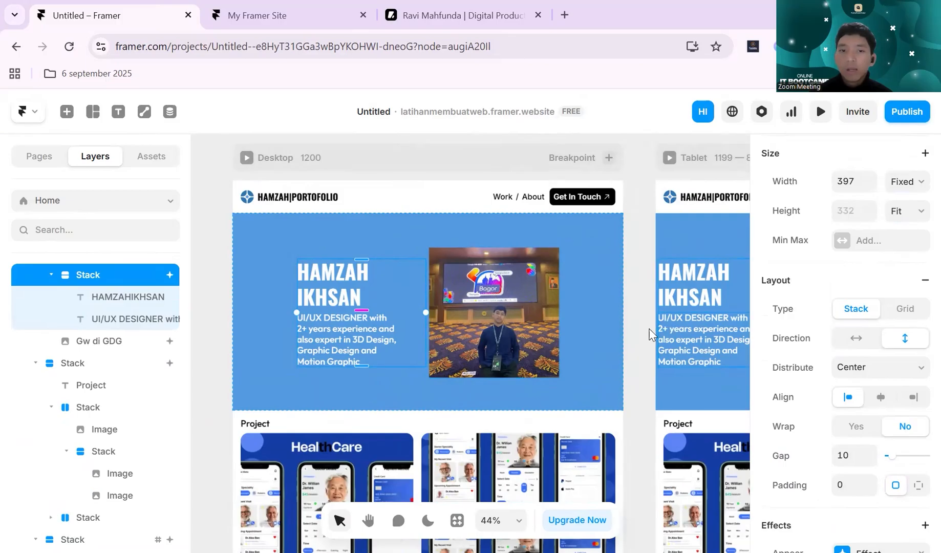
pyautogui.hscroll(5, 568, 330)
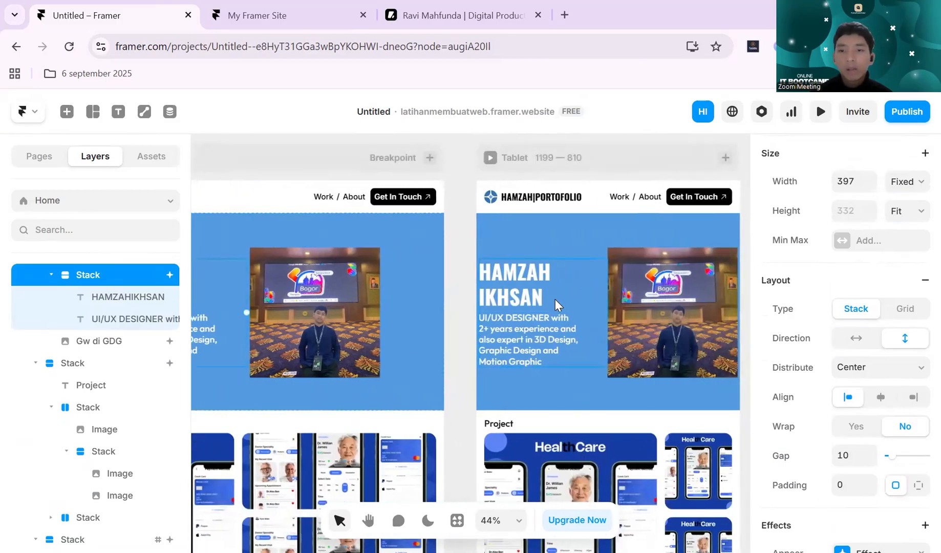
pyautogui.click(586, 293)
pyautogui.hscroll(2, 562, 309)
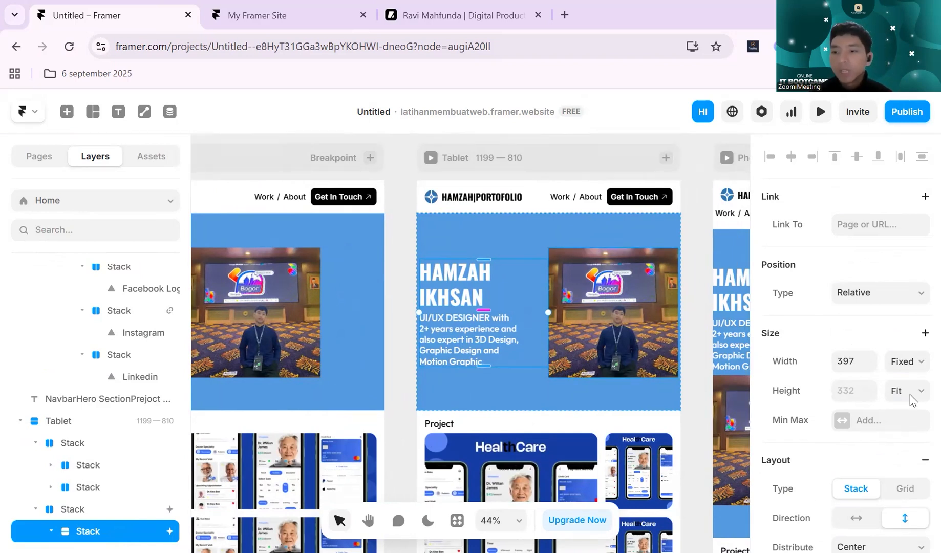
pyautogui.click(907, 361)
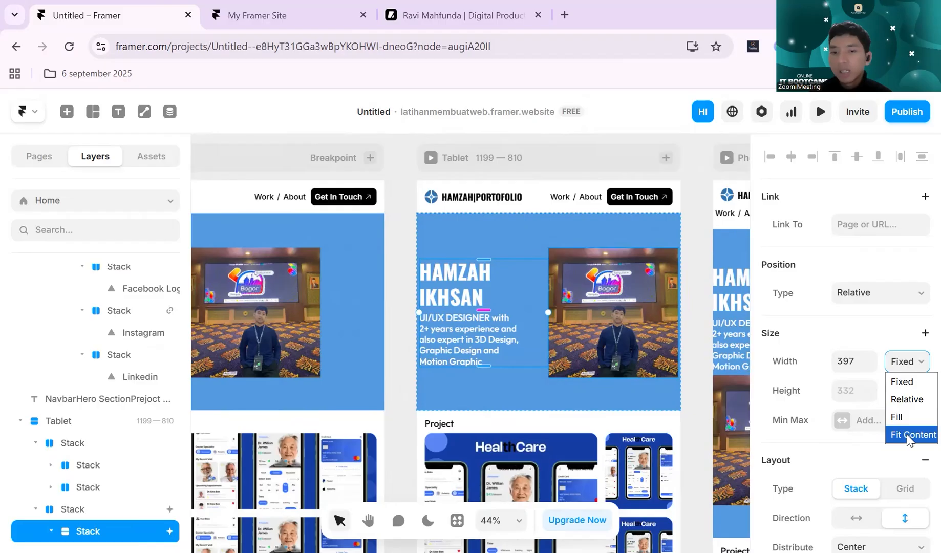
pyautogui.click(908, 436)
pyautogui.click(411, 299)
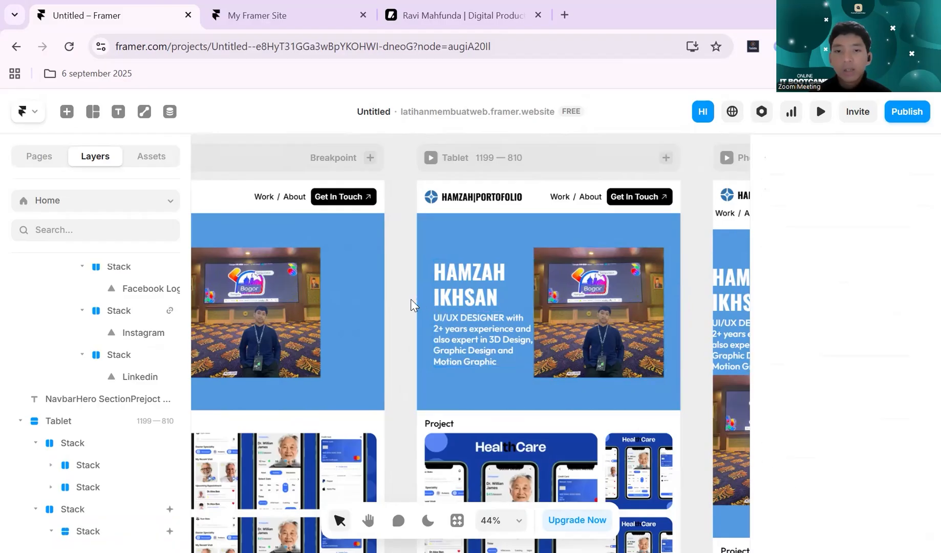
# - Set the gap of the hero section stack in the Tablet breakpoint to 12
pyautogui.click(501, 379)
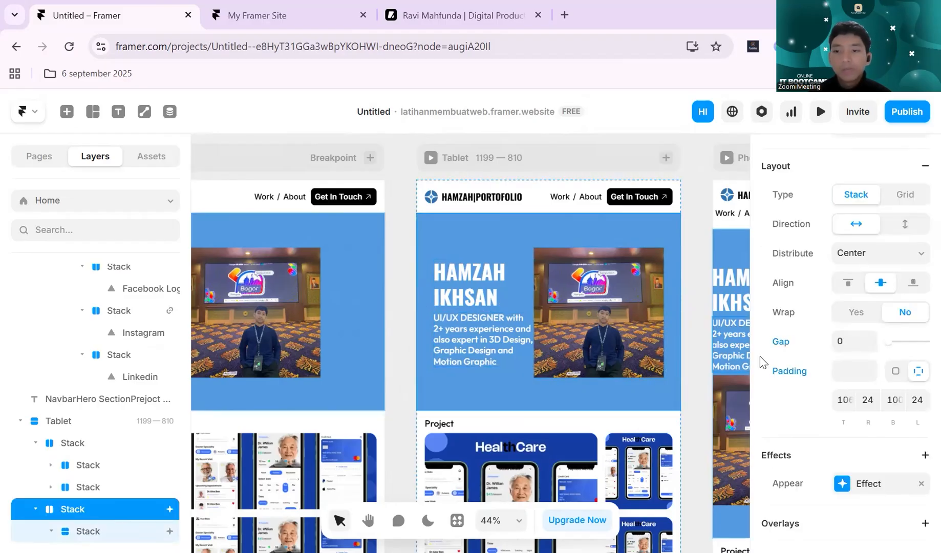
pyautogui.click(846, 342)
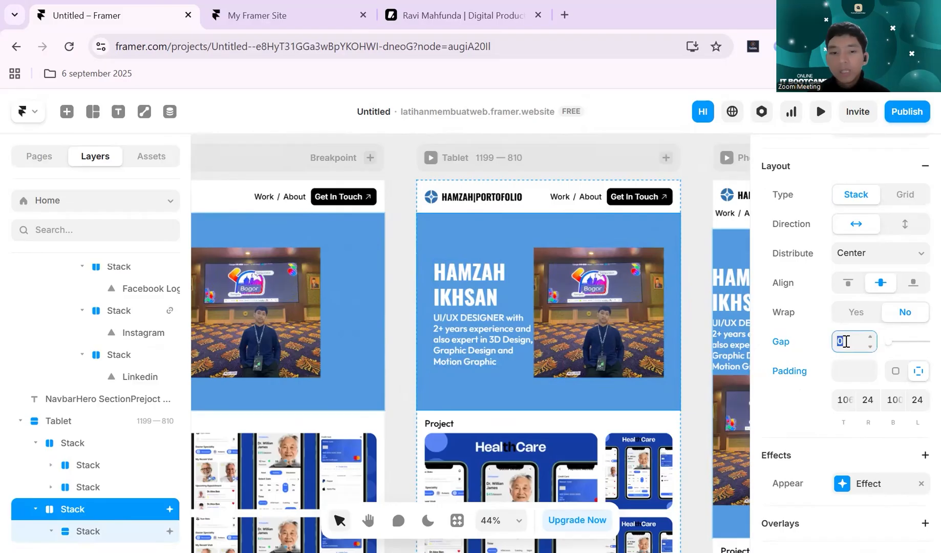
pyautogui.write('10')
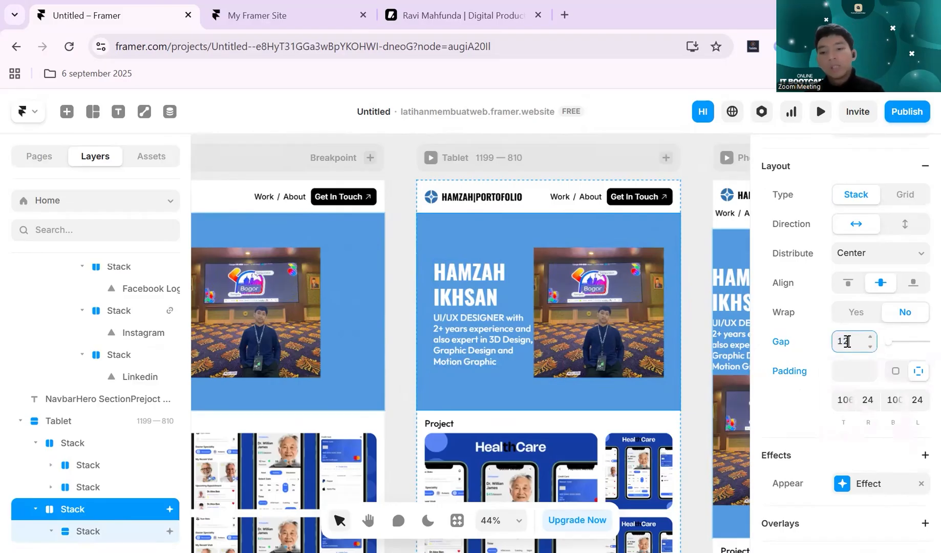
pyautogui.click(383, 301)
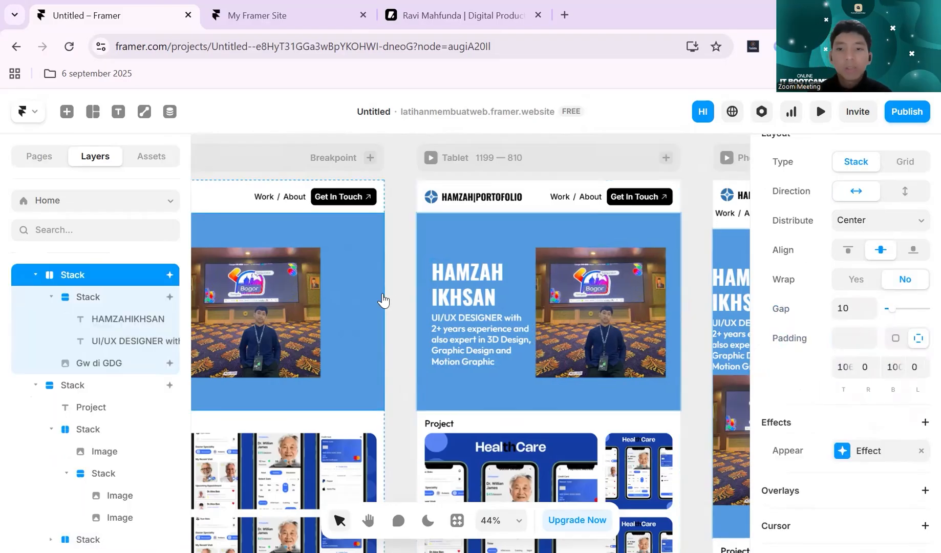
# - Set the width of the hero text stack in the Phone breakpoint to Fit Content
pyautogui.hscroll(5, 383, 300)
pyautogui.click(653, 231)
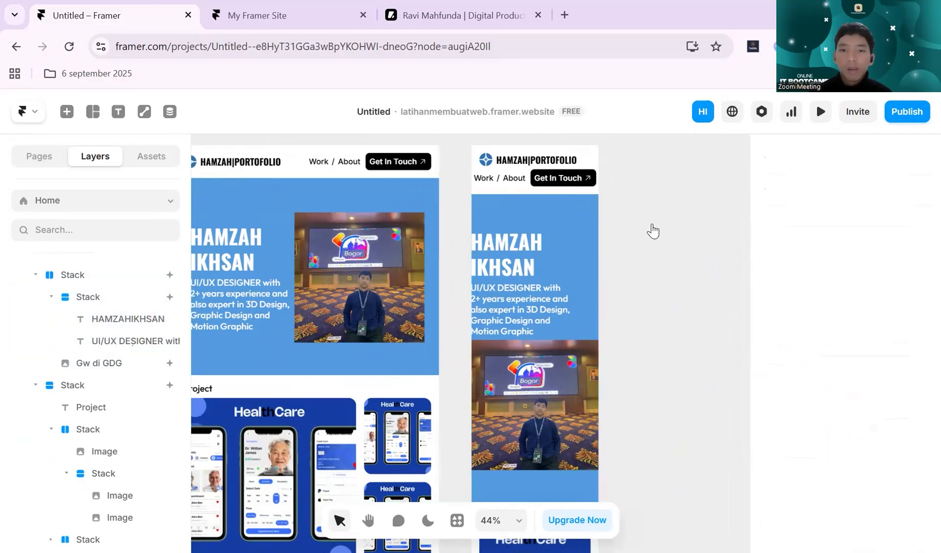
pyautogui.hscroll(-2, 651, 237)
pyautogui.click(648, 285)
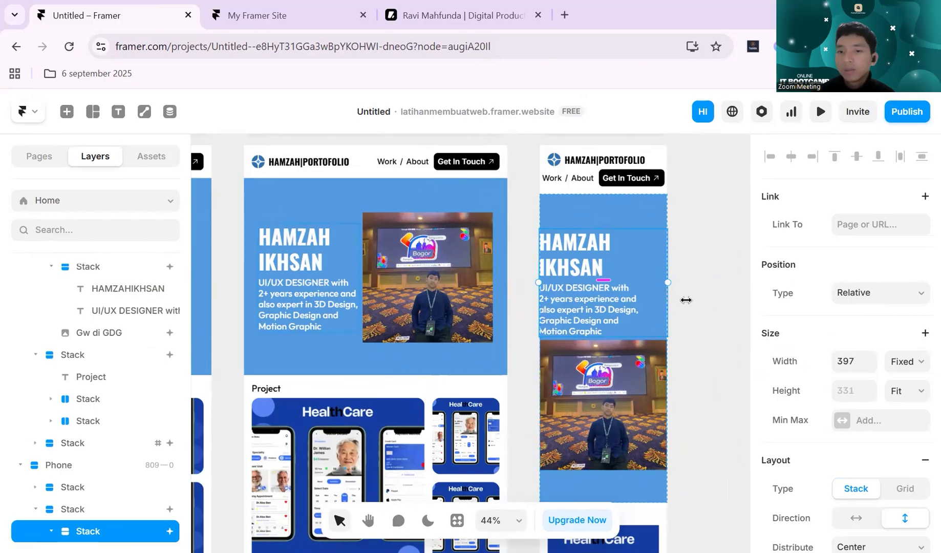
pyautogui.scroll(-1, 663, 294)
pyautogui.click(610, 254)
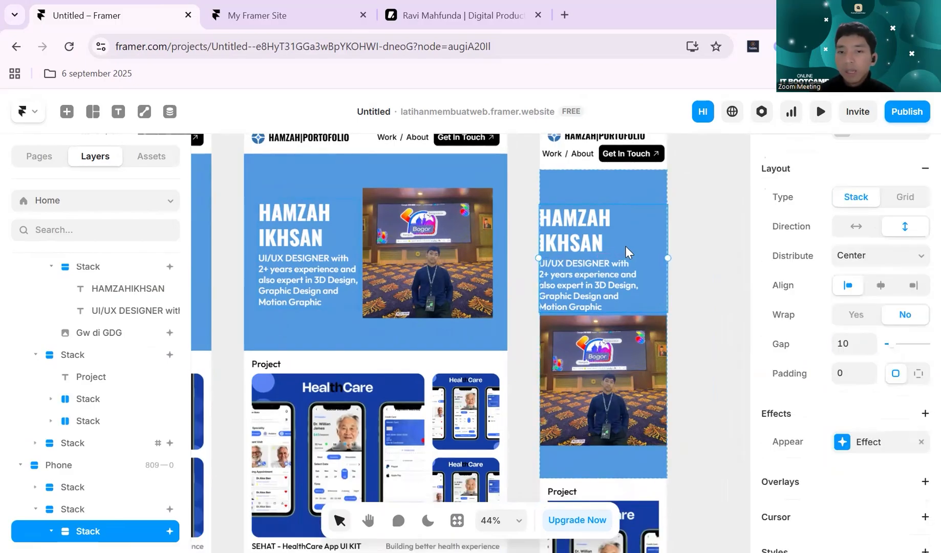
pyautogui.scroll(2, 890, 351)
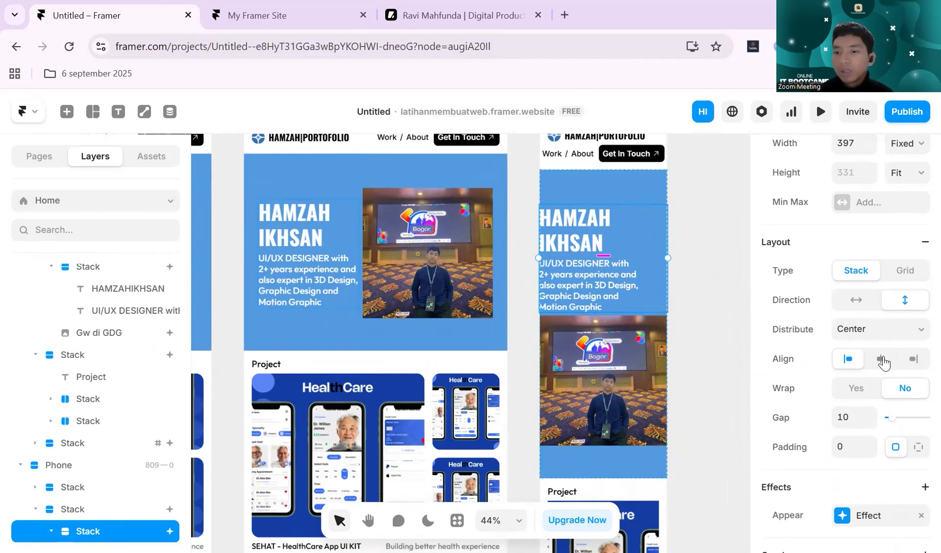
pyautogui.scroll(-2, 865, 384)
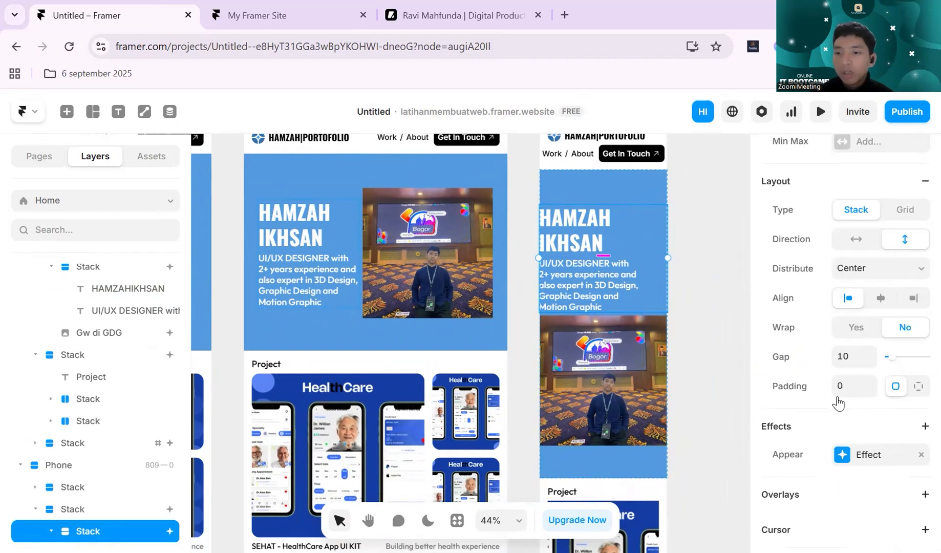
pyautogui.scroll(4, 840, 402)
pyautogui.scroll(4, 837, 403)
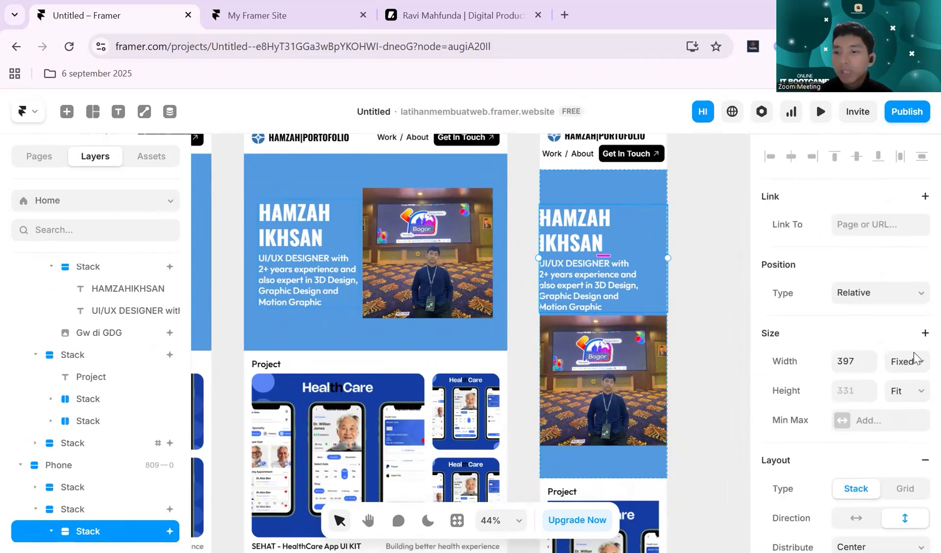
pyautogui.click(914, 360)
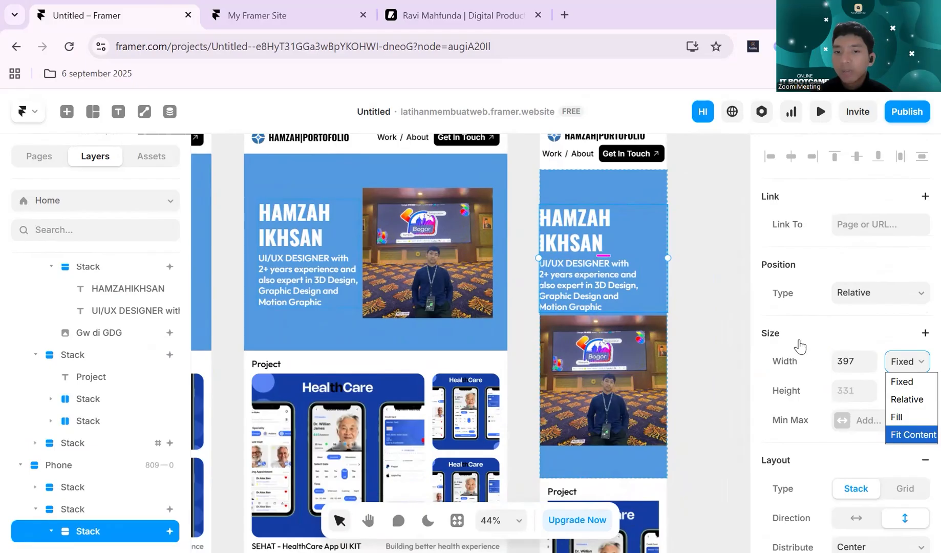
pyautogui.press('Return')
pyautogui.click(695, 281)
# - Set the gap of the hero section stack in the Phone breakpoint to 12
pyautogui.click(650, 192)
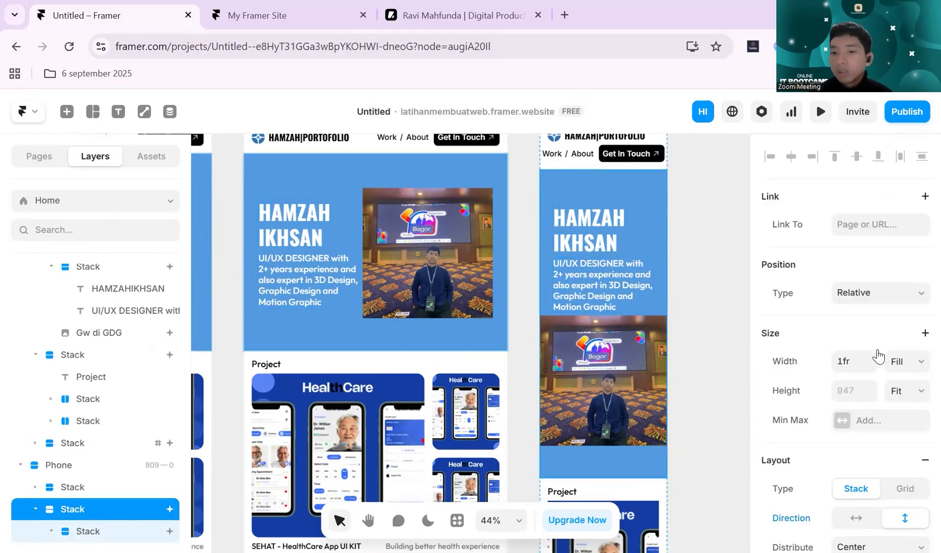
pyautogui.scroll(-2, 878, 354)
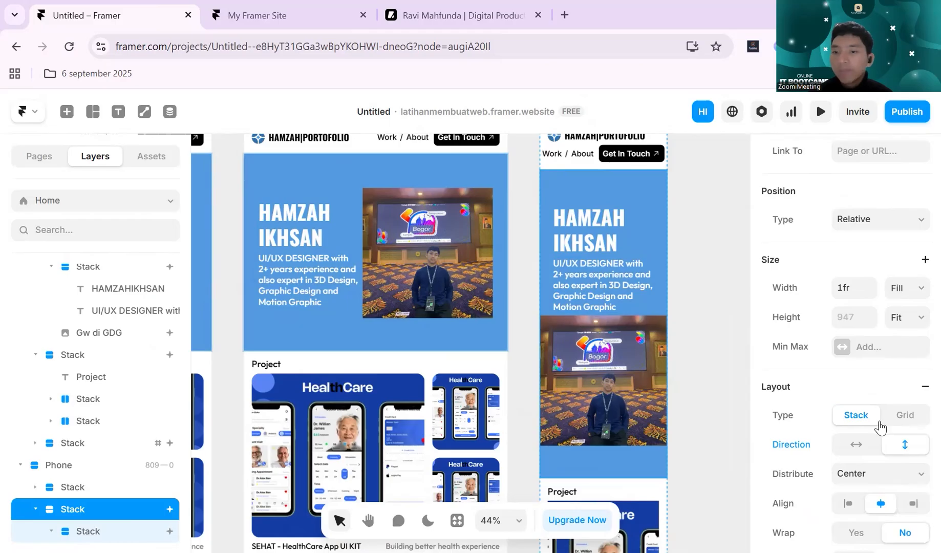
pyautogui.scroll(-4, 878, 352)
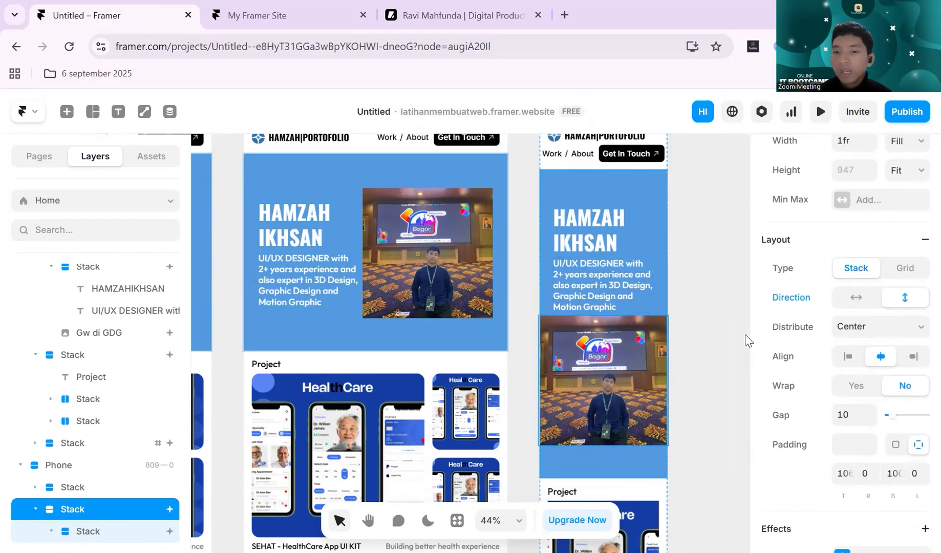
pyautogui.click(856, 416)
pyautogui.write('12')
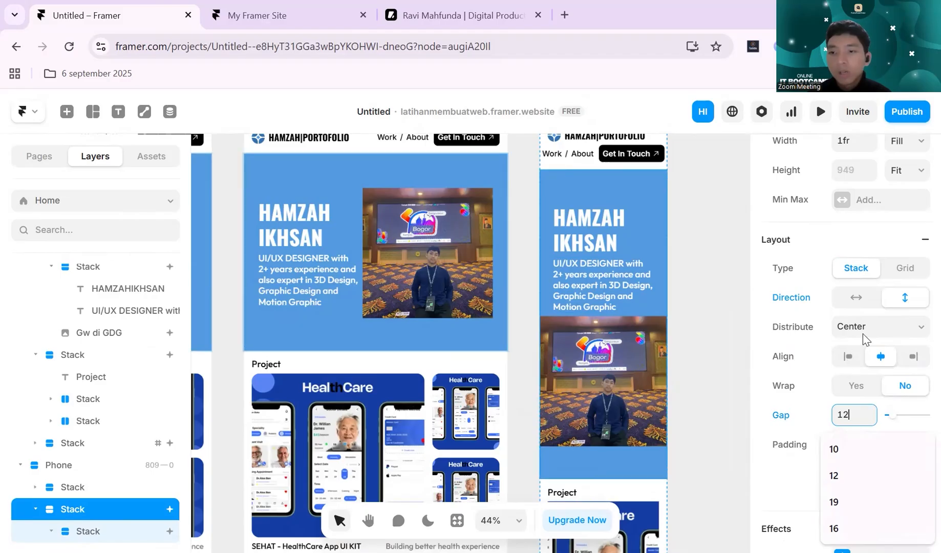
# - Try the Space Between distribution on the Phone hero section stack and undo it
pyautogui.click(917, 326)
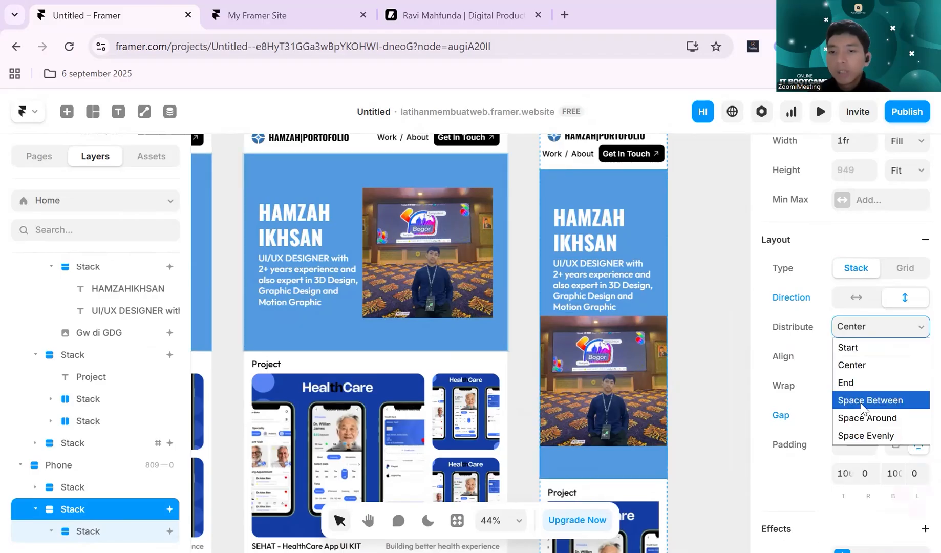
pyautogui.click(864, 404)
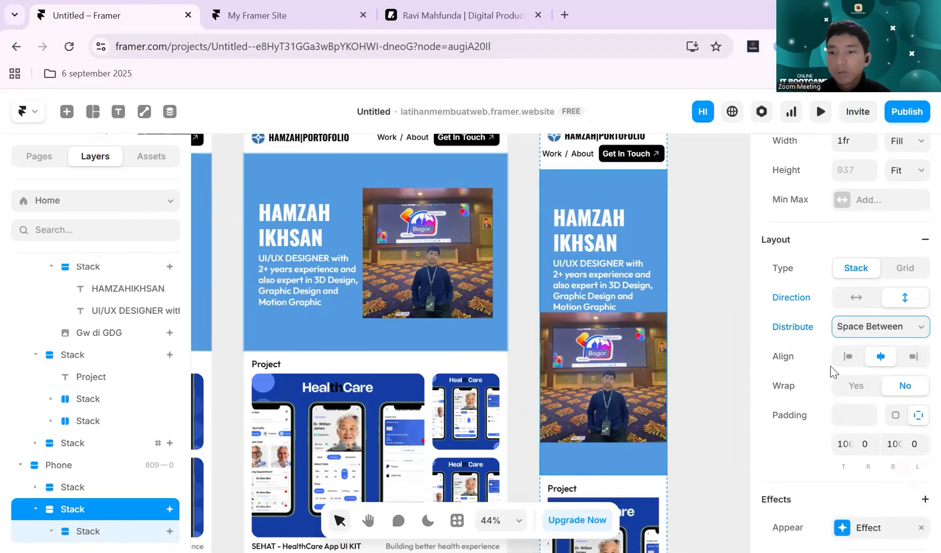
pyautogui.hotkey('ctrl', 'z')
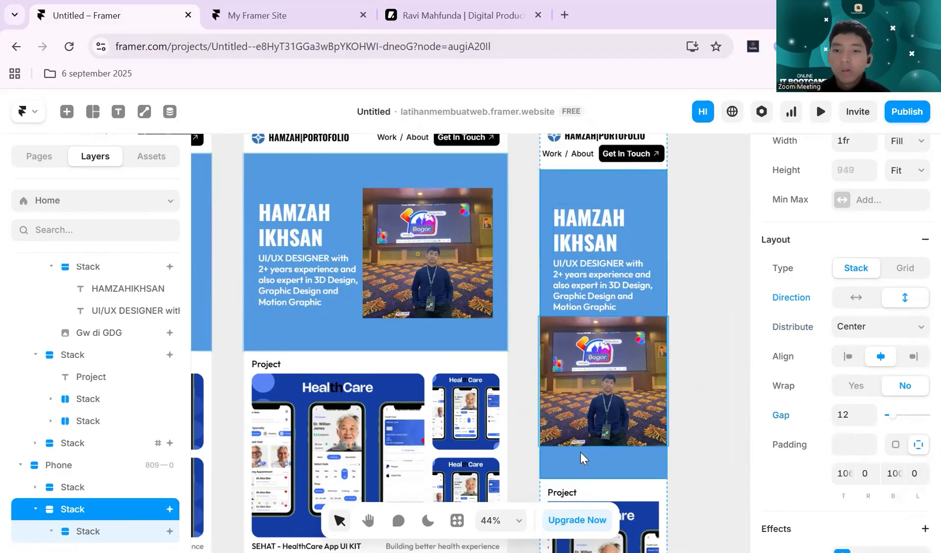
# - Set the top and bottom padding of the hero section stack in the Phone breakpoint to 24
pyautogui.scroll(-3, 660, 341)
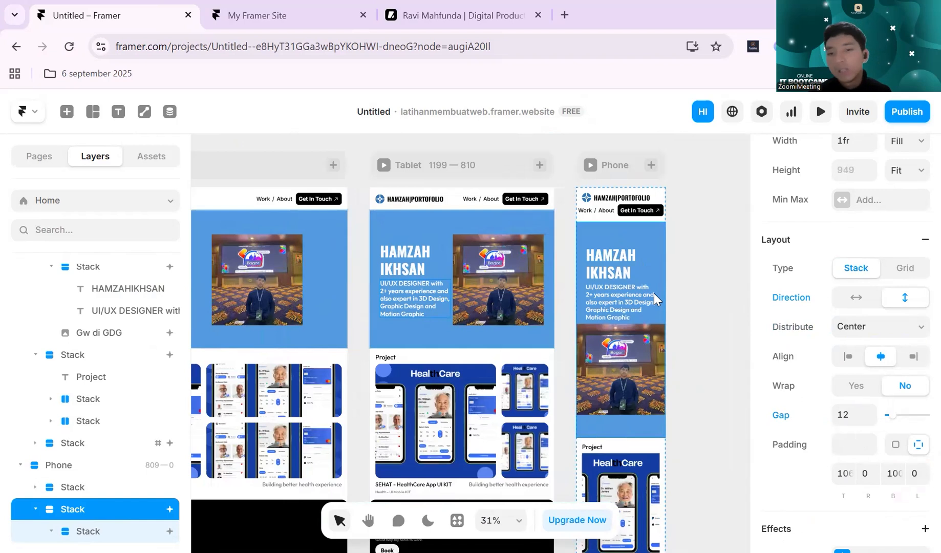
pyautogui.scroll(-3, 810, 389)
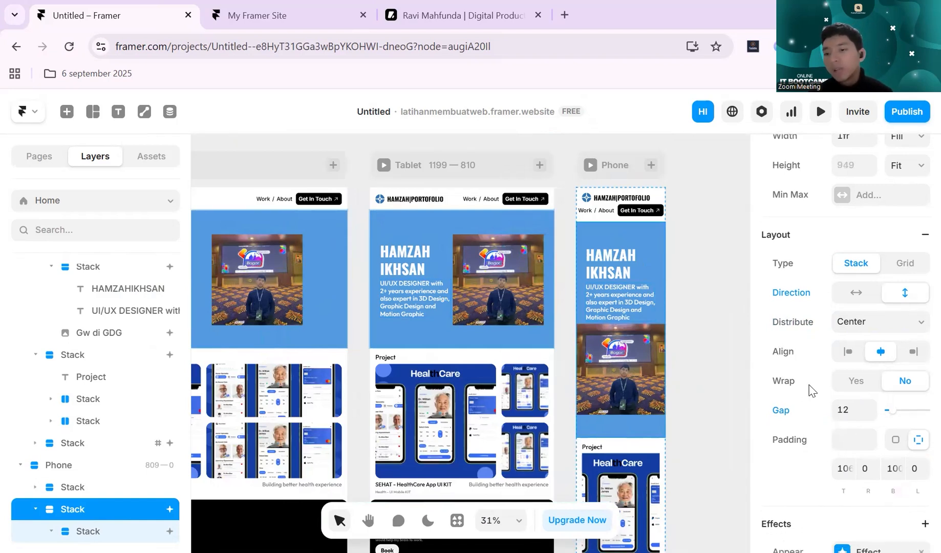
pyautogui.click(843, 330)
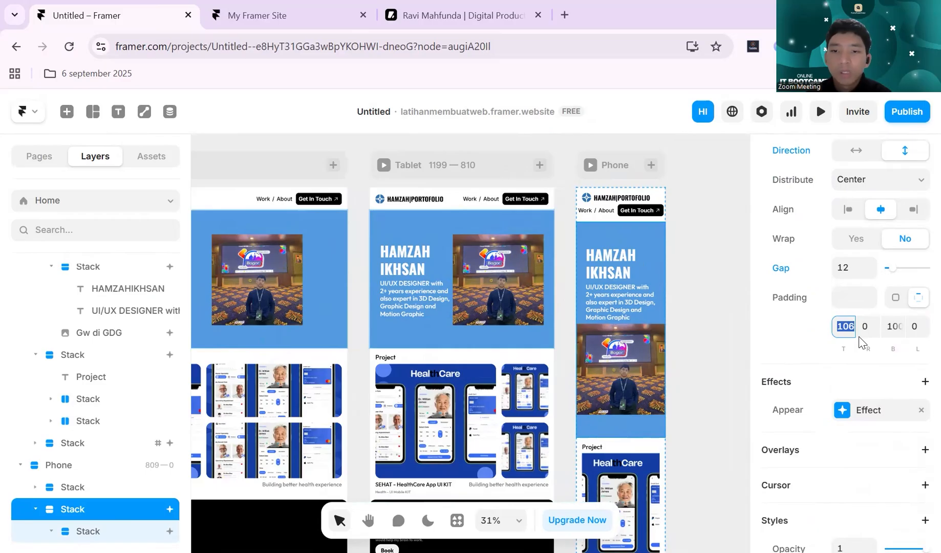
pyautogui.write('24')
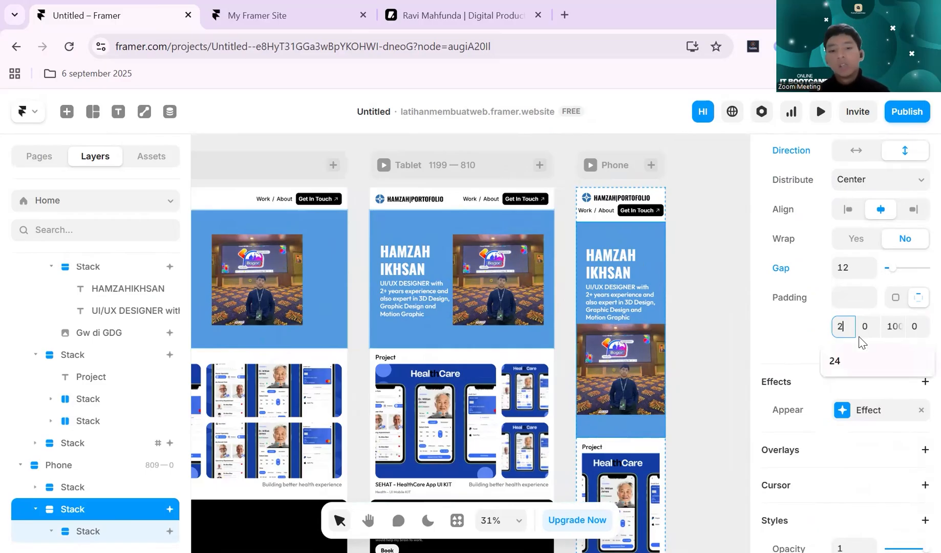
pyautogui.click(893, 327)
pyautogui.write('24')
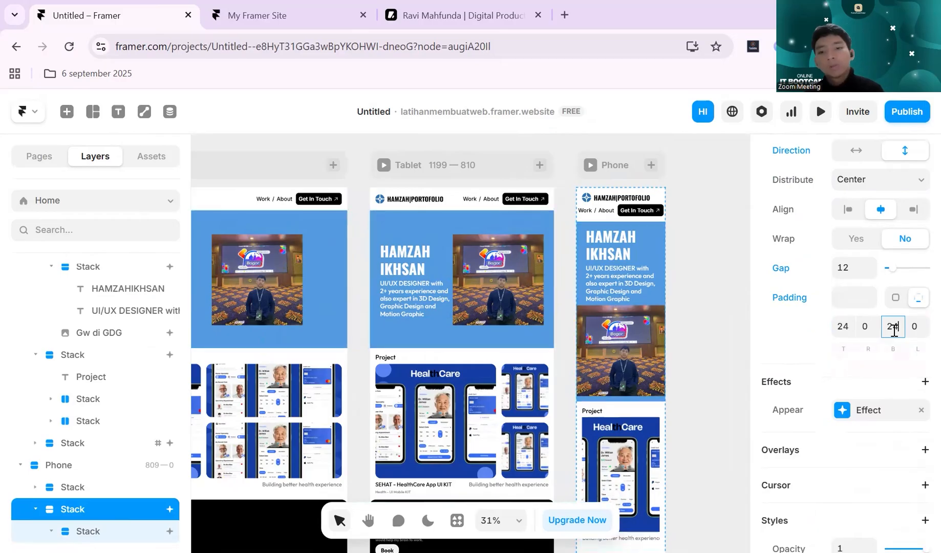
pyautogui.click(717, 320)
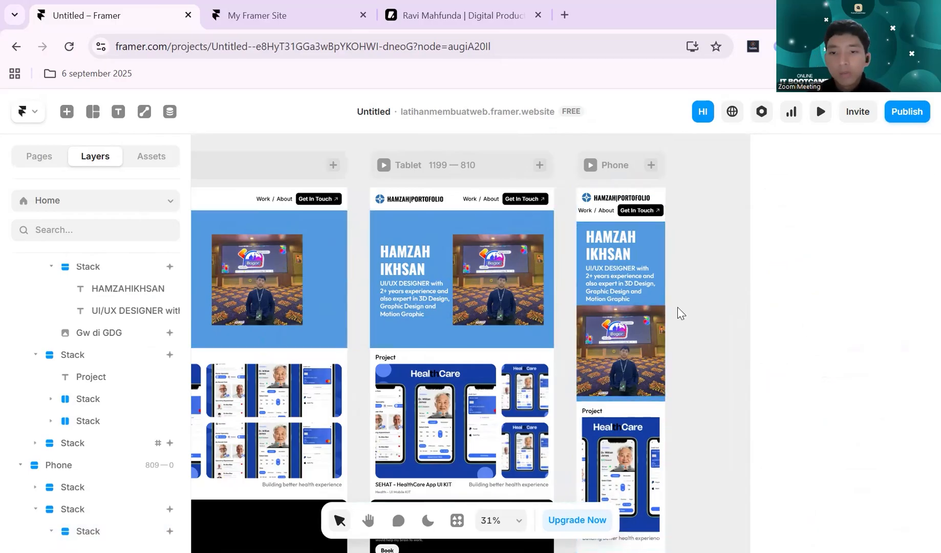
# - Examine the navbar and hero section in the Tablet and Phone breakpoints for remaining layout problems
pyautogui.scroll(5, 688, 289)
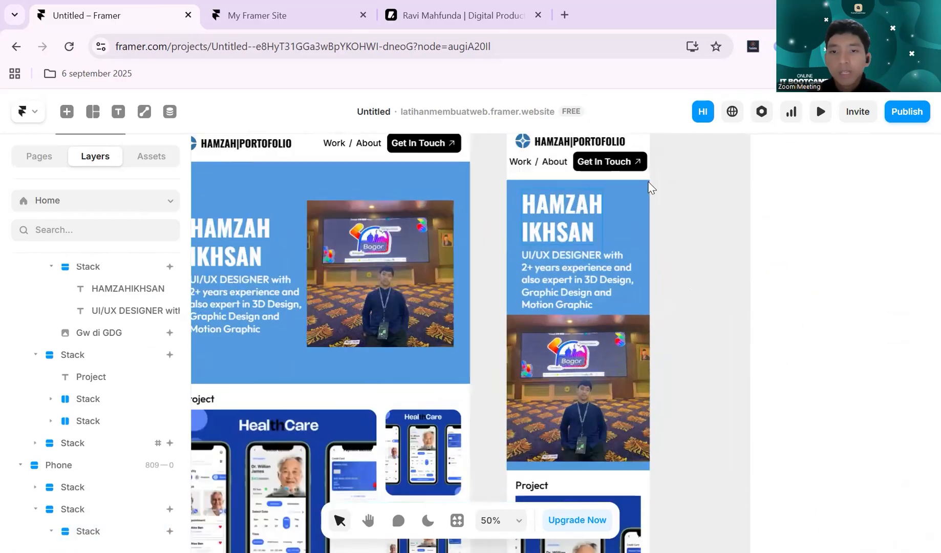
pyautogui.scroll(-2, 678, 241)
pyautogui.scroll(4, 678, 241)
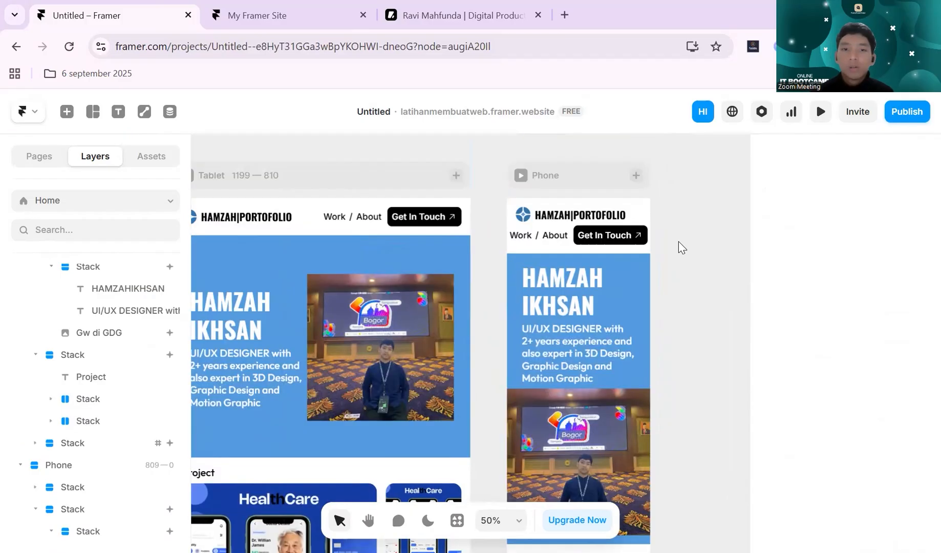
pyautogui.hscroll(-4, 679, 241)
pyautogui.scroll(-4, 678, 241)
pyautogui.hscroll(4, 678, 241)
pyautogui.scroll(1, 588, 218)
pyautogui.scroll(1, 589, 218)
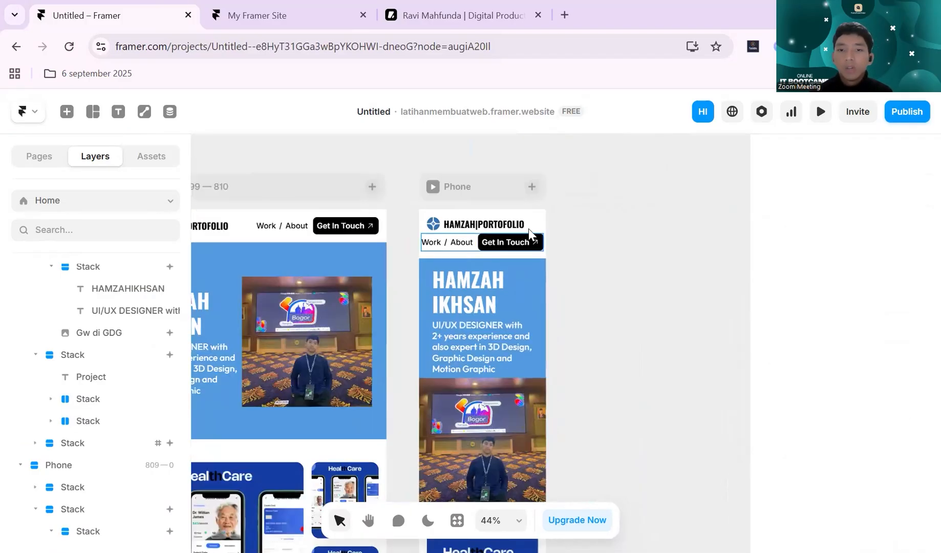
# - Inspect the navbar stack in the Phone breakpoint, including its logo row and its row of menu links and button
pyautogui.hscroll(-5, 529, 229)
pyautogui.hscroll(-4, 529, 229)
pyautogui.click(467, 227)
pyautogui.hscroll(10, 466, 227)
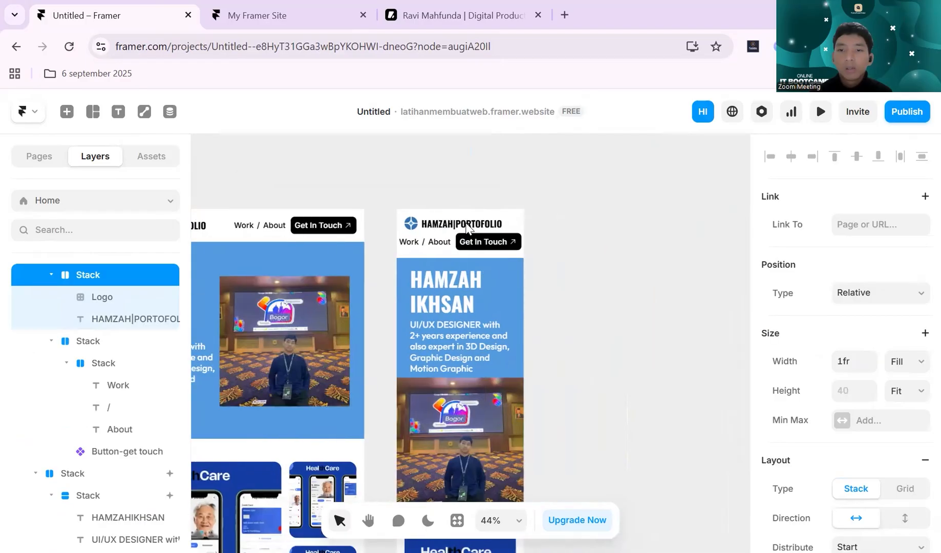
pyautogui.hscroll(-1, 467, 227)
pyautogui.click(540, 225)
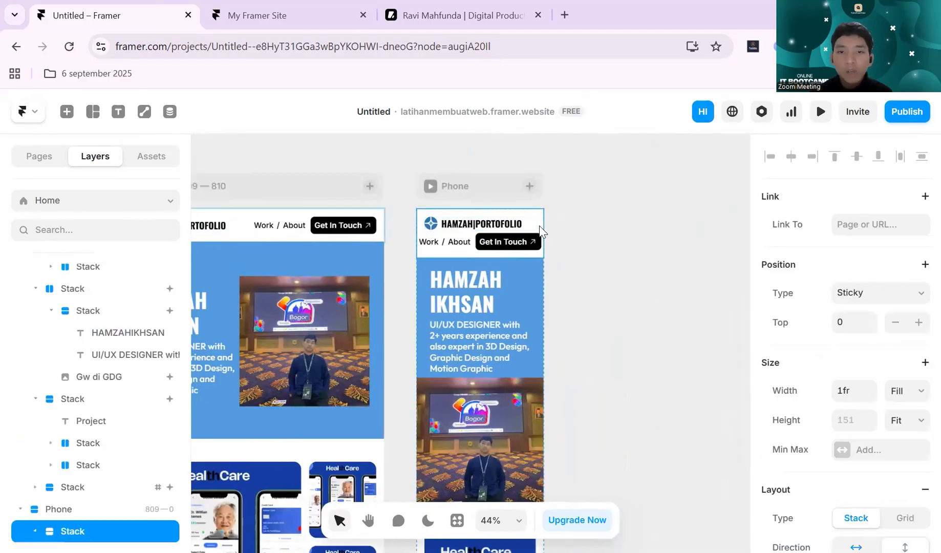
pyautogui.hscroll(-2, 573, 230)
pyautogui.hscroll(3, 602, 233)
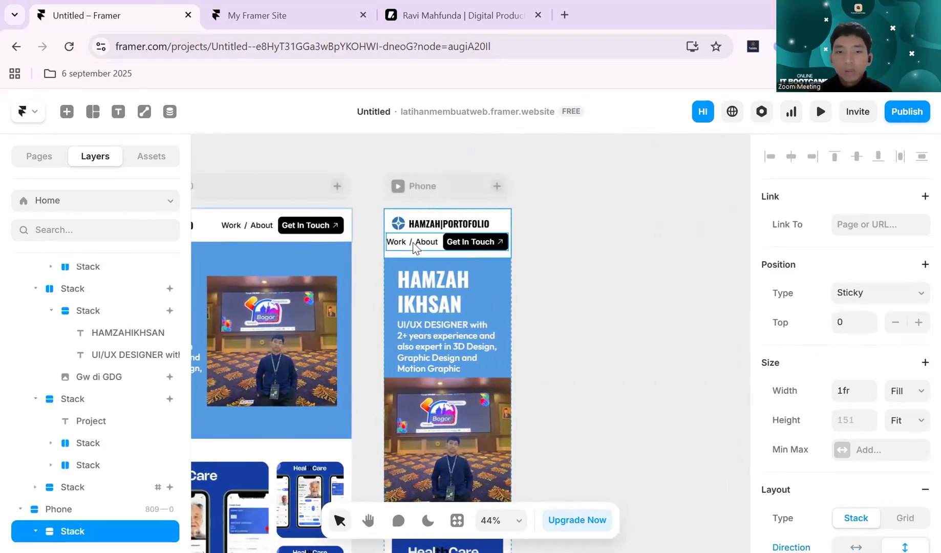
pyautogui.scroll(5, 414, 248)
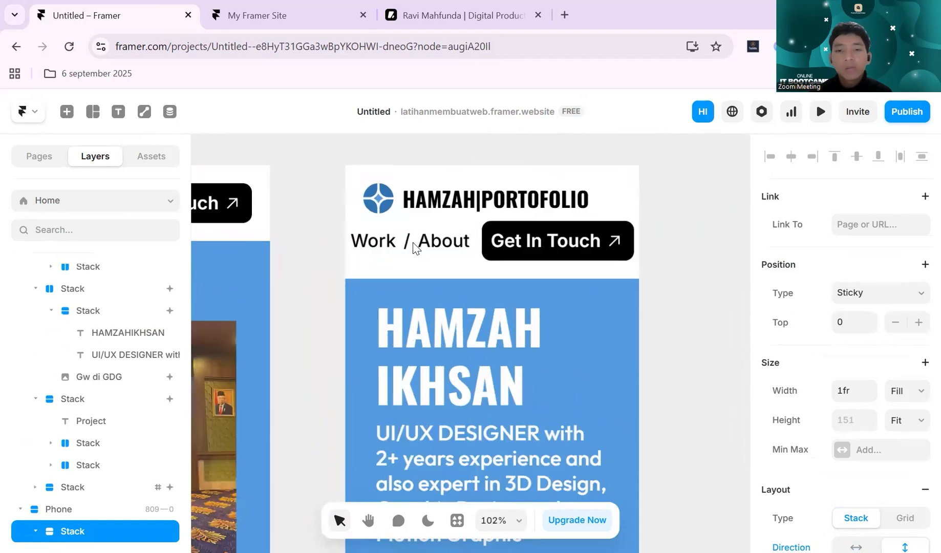
pyautogui.scroll(-3, 414, 248)
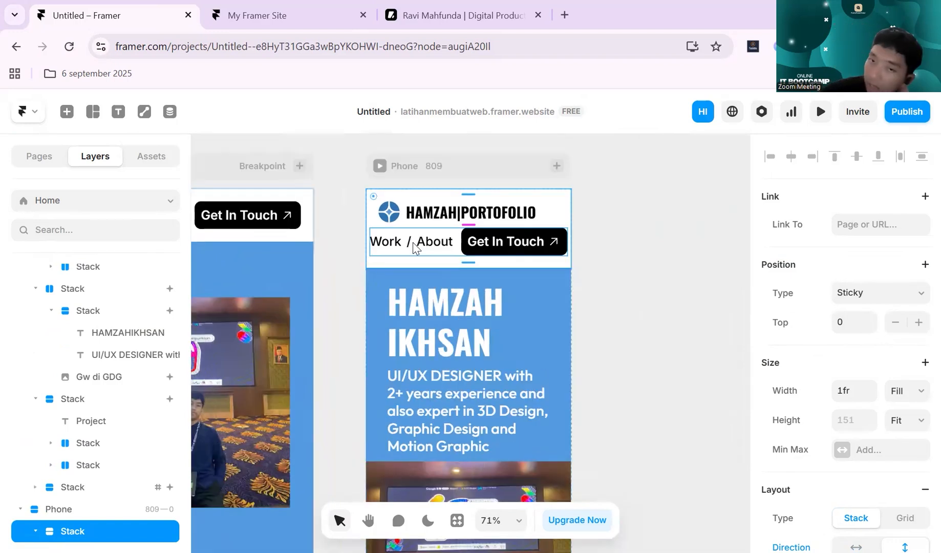
pyautogui.click(414, 248)
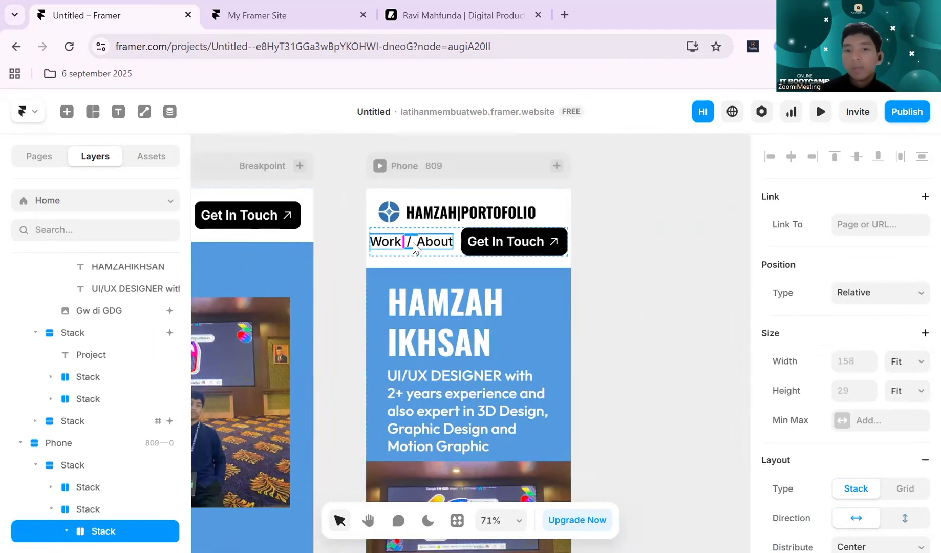
pyautogui.click(617, 200)
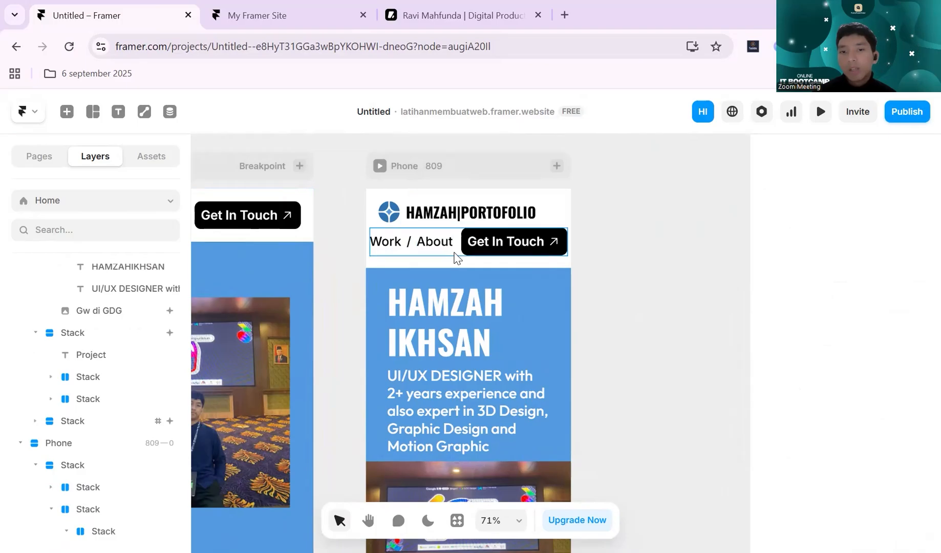
pyautogui.click(454, 256)
pyautogui.click(647, 234)
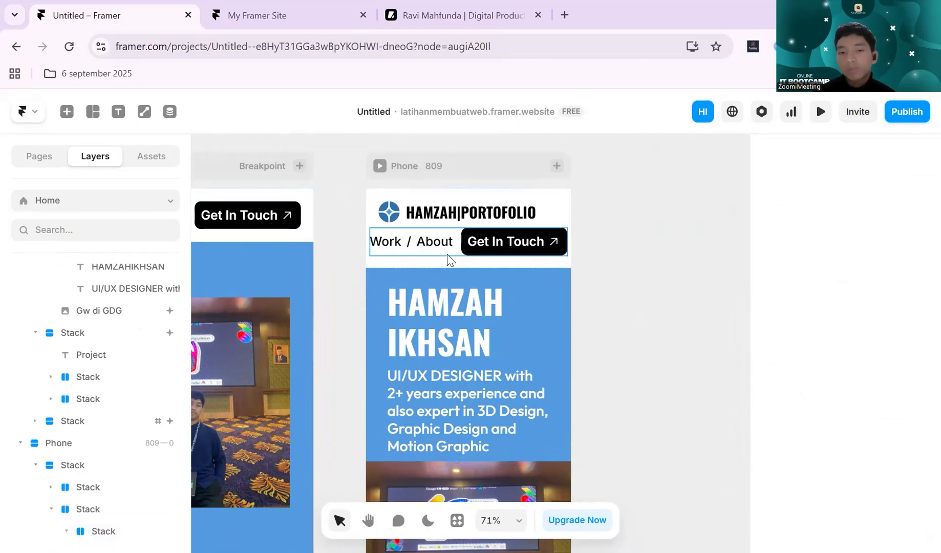
pyautogui.click(443, 252)
pyautogui.click(613, 197)
pyautogui.hscroll(-5, 615, 202)
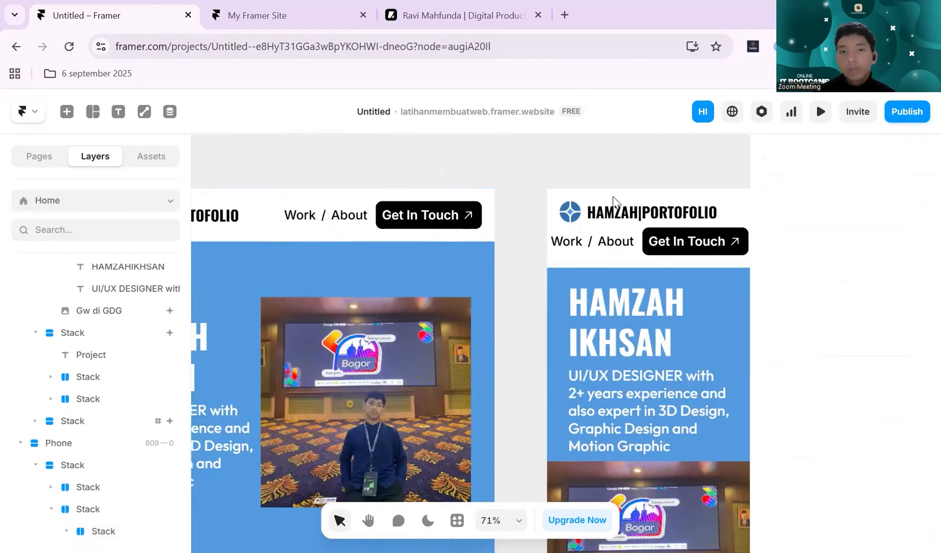
# - Turn the Desktop breakpoint's navbar stack into a new component titled "navbar"
pyautogui.click(320, 232)
pyautogui.scroll(-3, 443, 229)
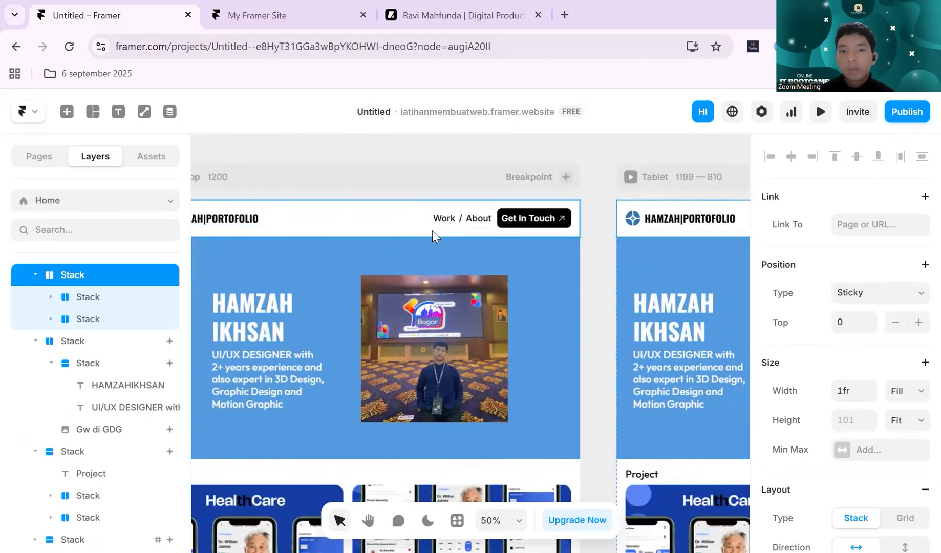
pyautogui.click(431, 229)
pyautogui.hscroll(-2, 431, 229)
pyautogui.scroll(-2, 533, 220)
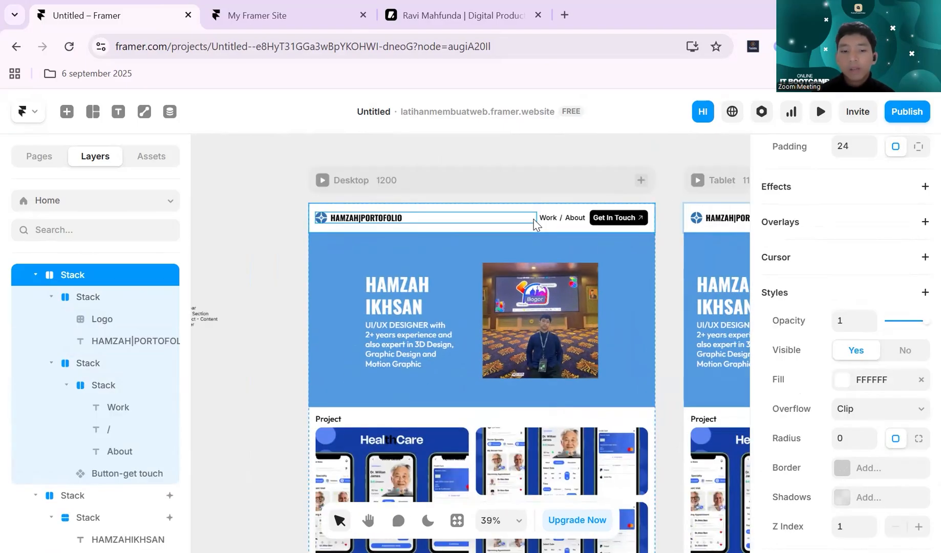
pyautogui.hotkey('ctrl', 'alt', 'k')
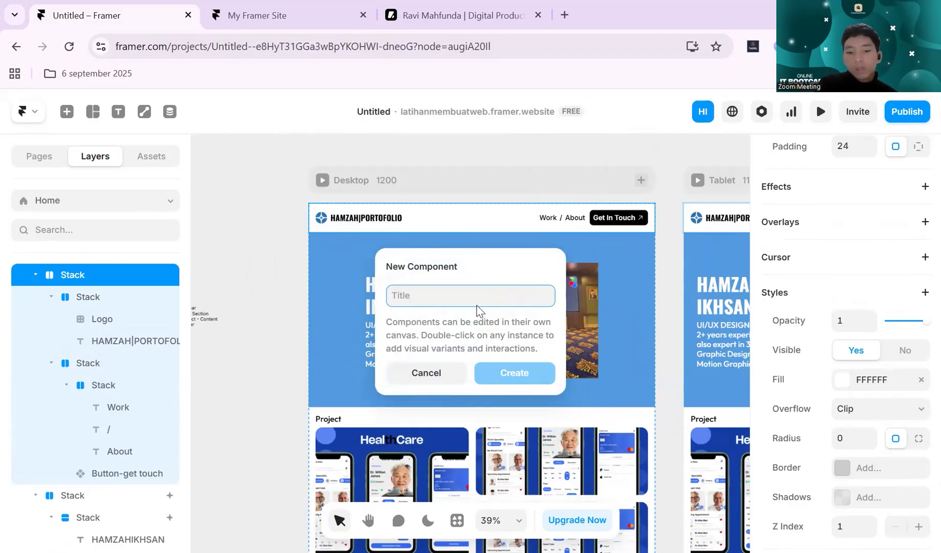
pyautogui.write('navbar')
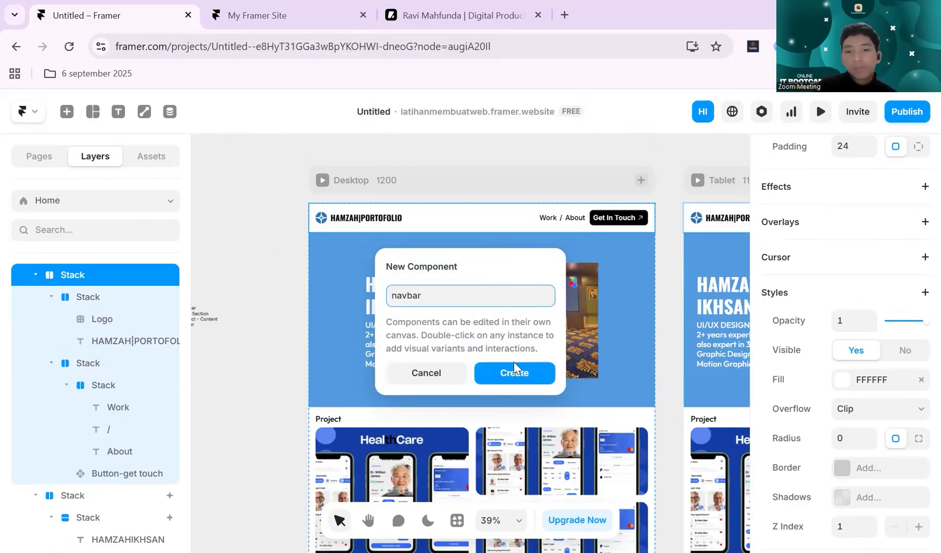
pyautogui.click(514, 367)
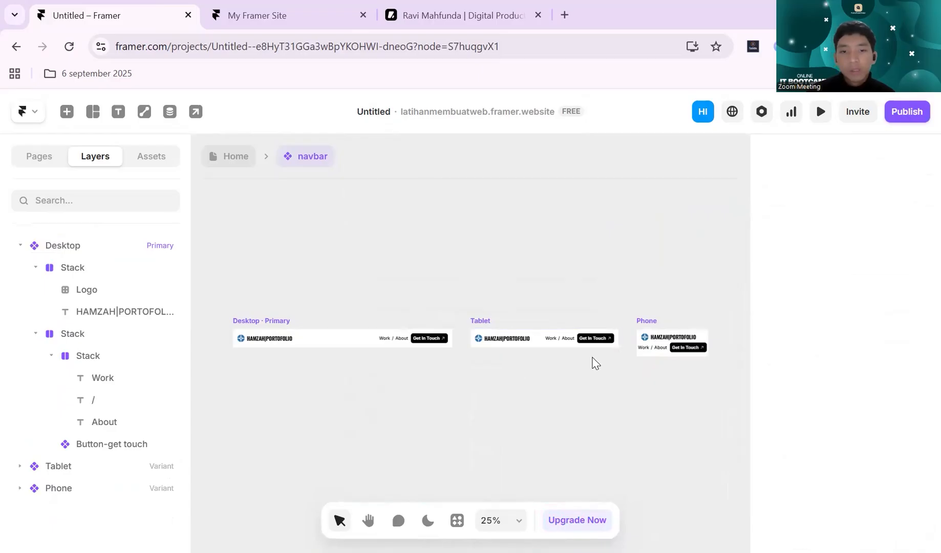
# - Examine the Desktop, Tablet and Phone variants of the navbar component one after another
pyautogui.hscroll(-3, 574, 387)
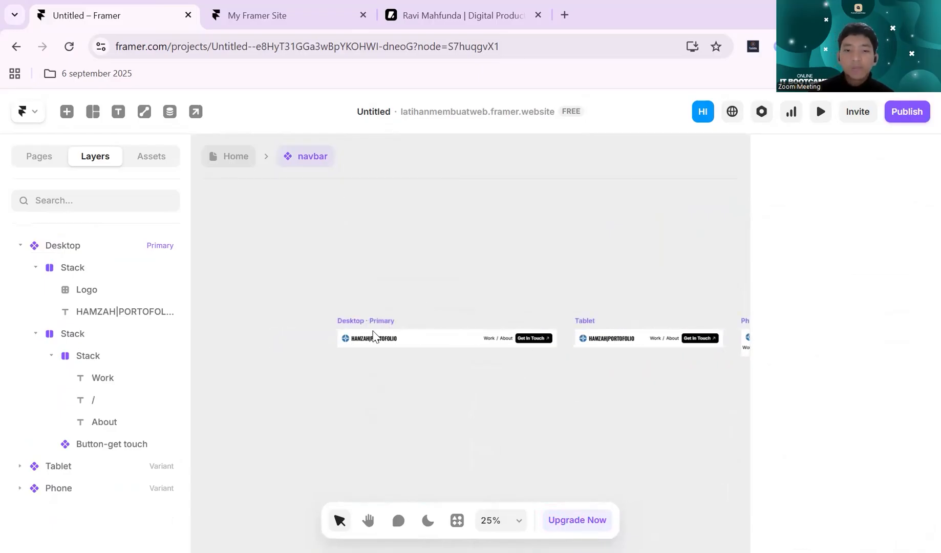
pyautogui.click(447, 321)
pyautogui.hscroll(2, 441, 333)
pyautogui.scroll(-1, 440, 333)
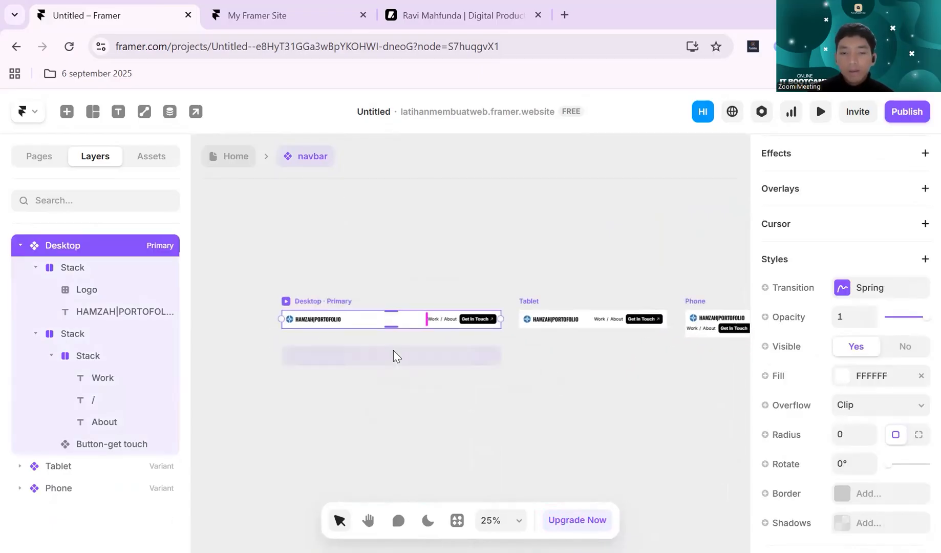
pyautogui.click(538, 298)
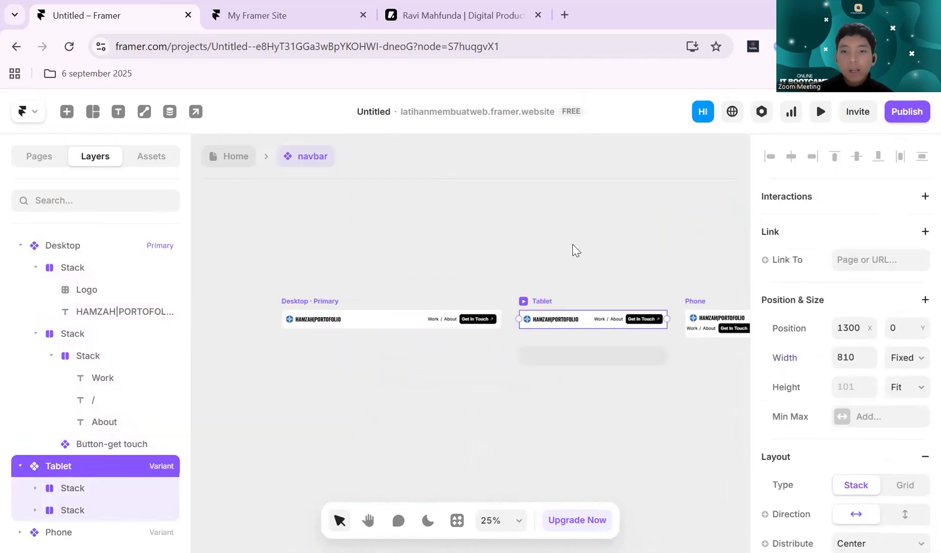
pyautogui.click(587, 224)
pyautogui.hscroll(6, 587, 224)
pyautogui.scroll(-3, 587, 224)
pyautogui.click(582, 228)
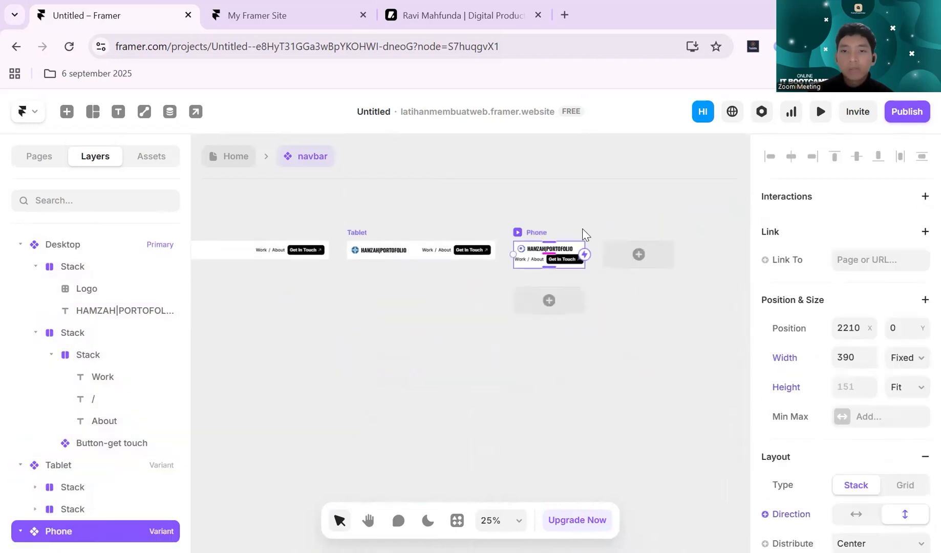
# - Examine the Phone variant of the navbar component up close and compare its layout with the Tablet variant
pyautogui.scroll(1, 583, 227)
pyautogui.click(566, 200)
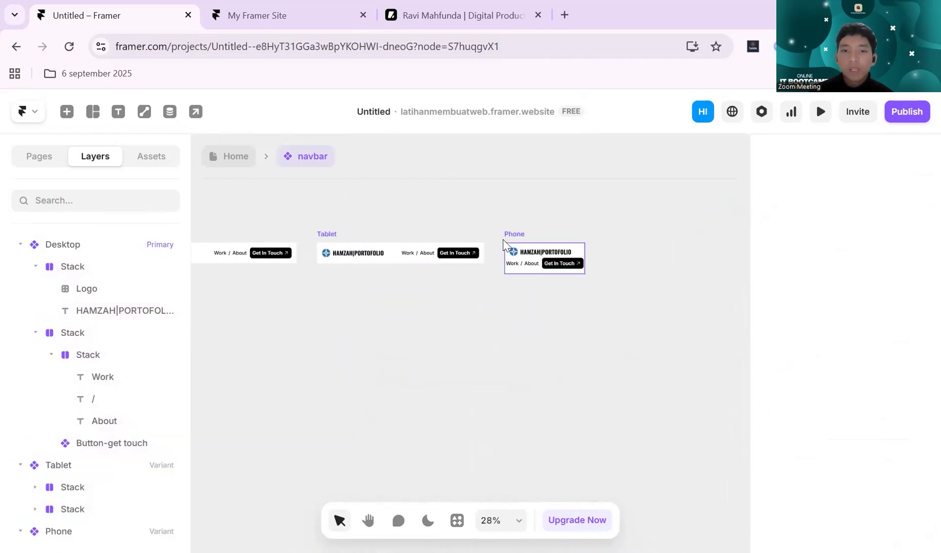
pyautogui.click(524, 237)
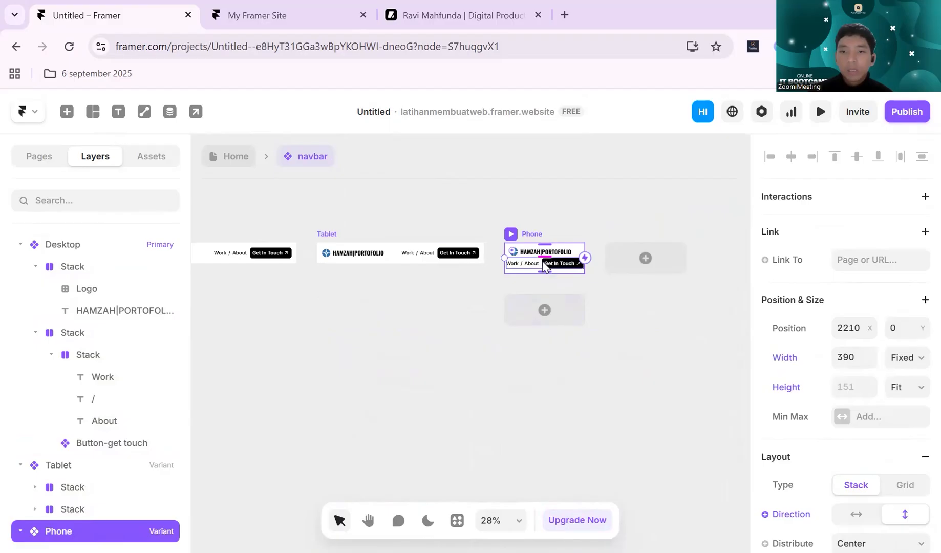
pyautogui.click(544, 264)
pyautogui.click(567, 221)
pyautogui.scroll(2, 562, 218)
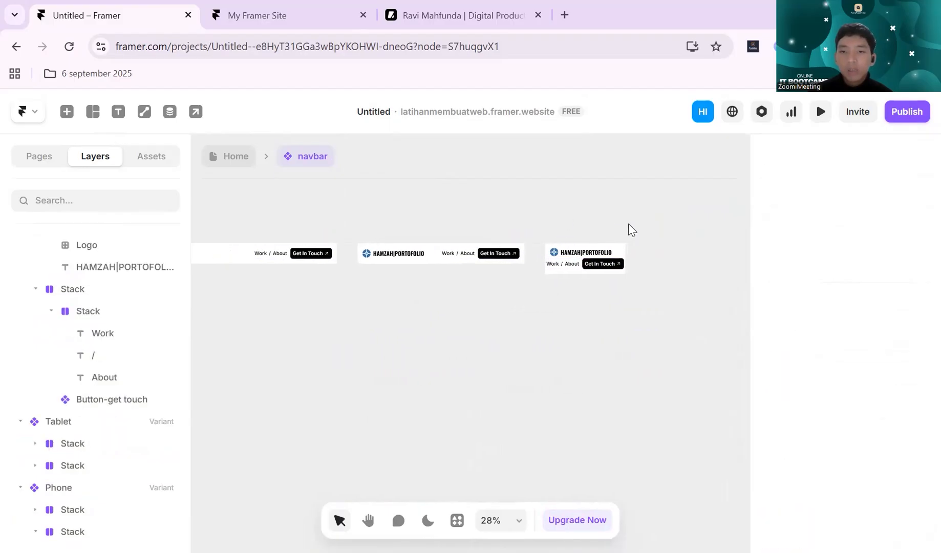
pyautogui.scroll(3, 642, 232)
pyautogui.click(487, 239)
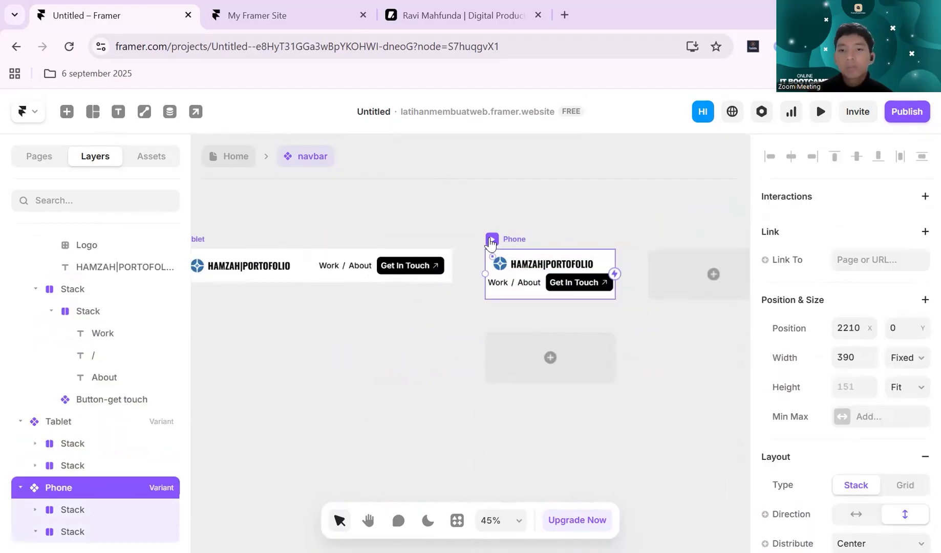
pyautogui.scroll(1, 632, 231)
pyautogui.scroll(4, 598, 266)
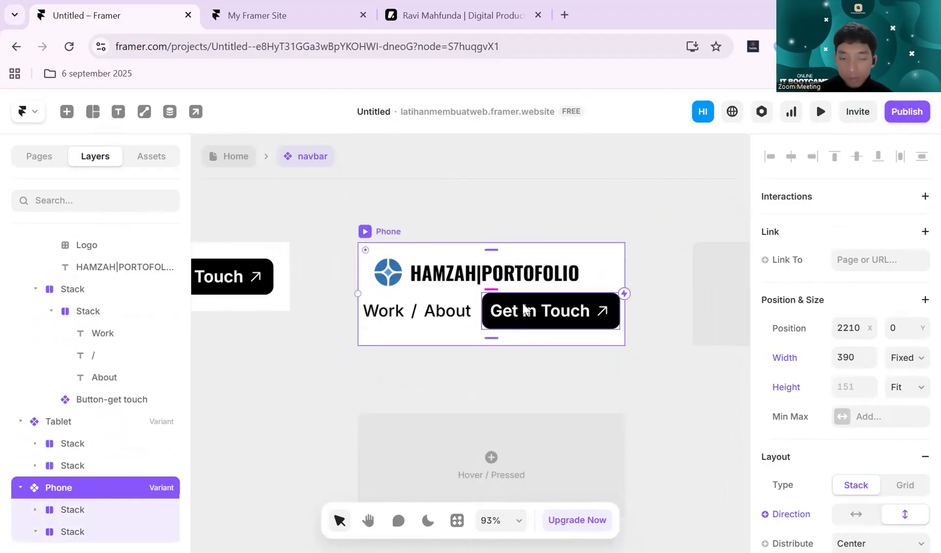
pyautogui.click(501, 204)
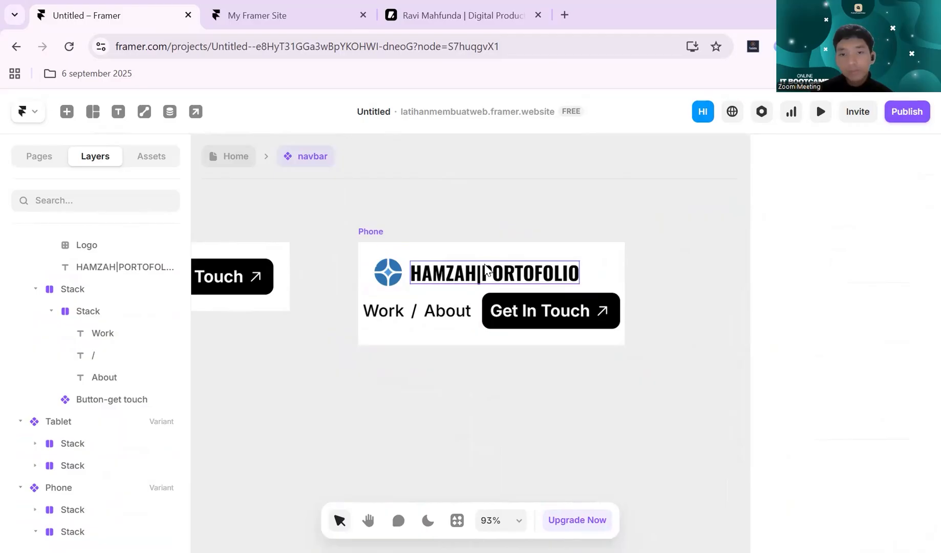
pyautogui.scroll(-1, 483, 205)
pyautogui.scroll(-2, 482, 205)
pyautogui.scroll(1, 482, 206)
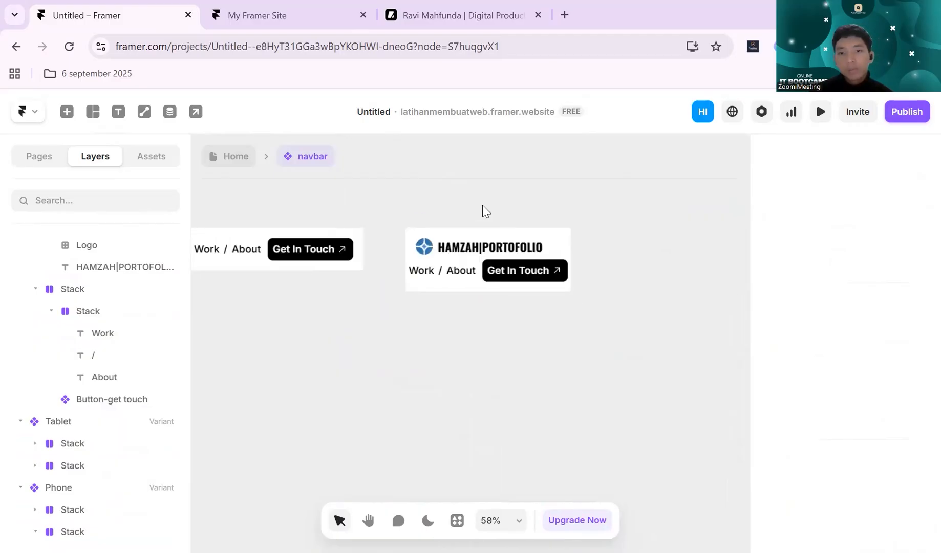
pyautogui.hscroll(-3, 482, 205)
pyautogui.hscroll(3, 538, 258)
pyautogui.hscroll(-7, 541, 256)
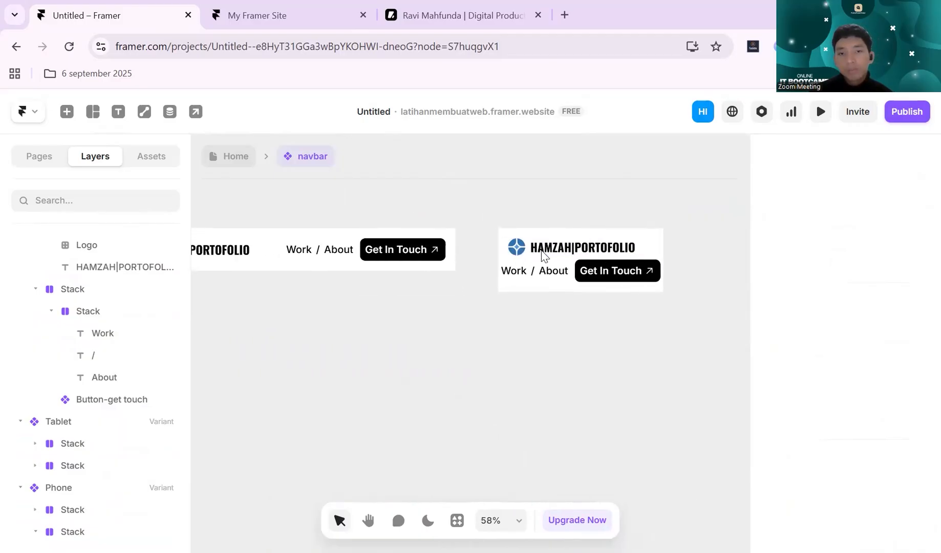
pyautogui.hscroll(4, 543, 254)
# - Inspect the size and text settings of the logo text in the navbar component's Phone variant
pyautogui.click(544, 250)
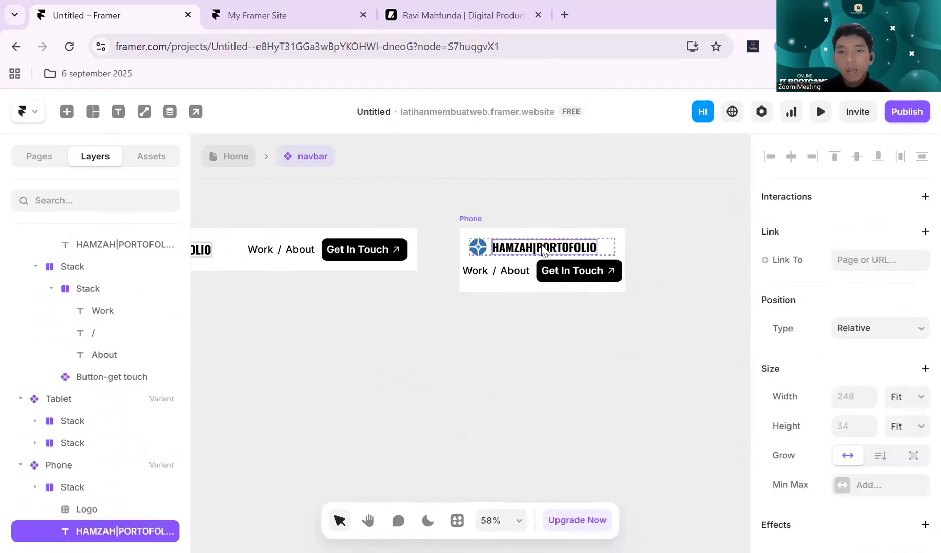
pyautogui.scroll(3, 645, 214)
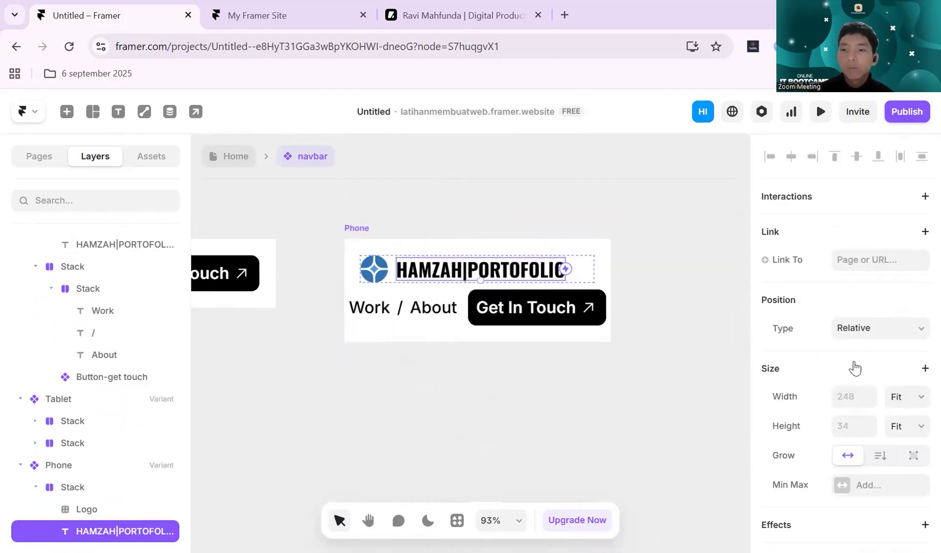
pyautogui.scroll(-2, 872, 353)
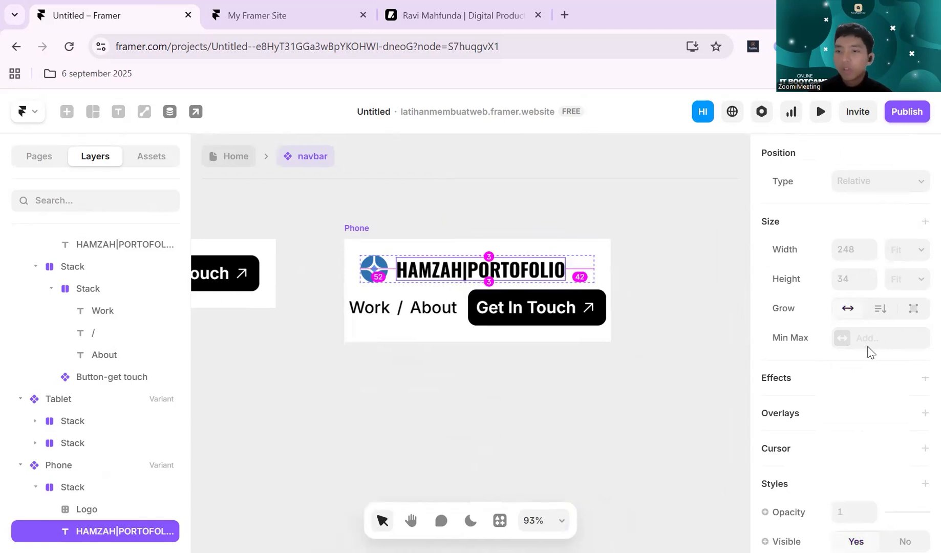
pyautogui.scroll(2, 871, 352)
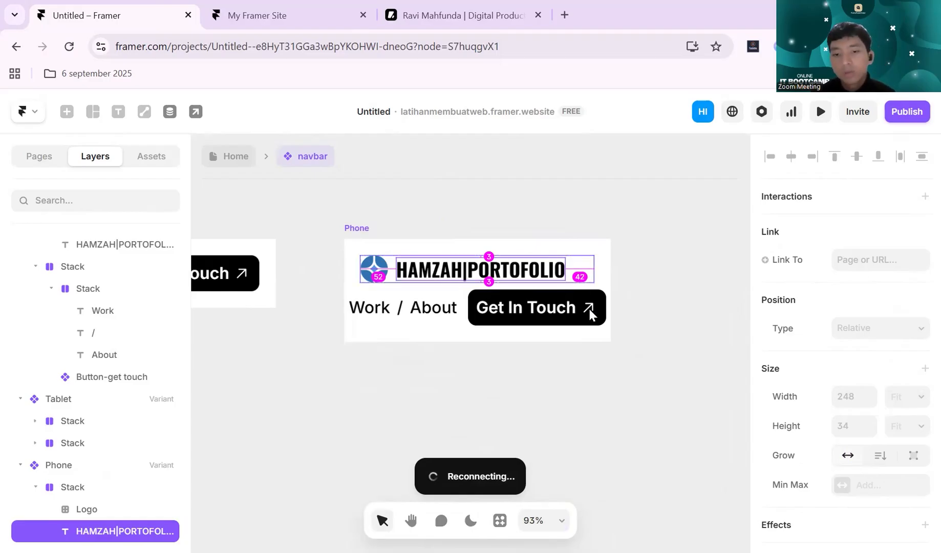
pyautogui.click(669, 362)
pyautogui.click(490, 279)
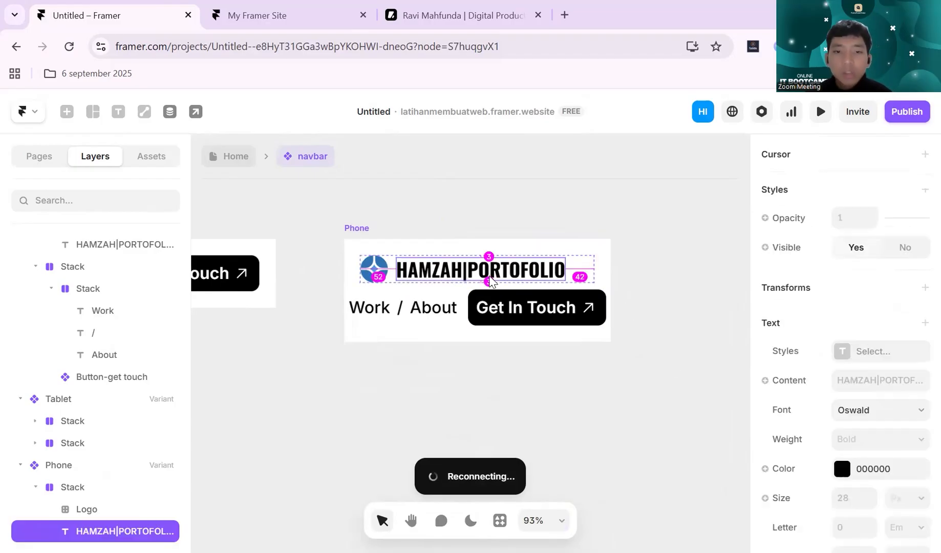
pyautogui.click(517, 217)
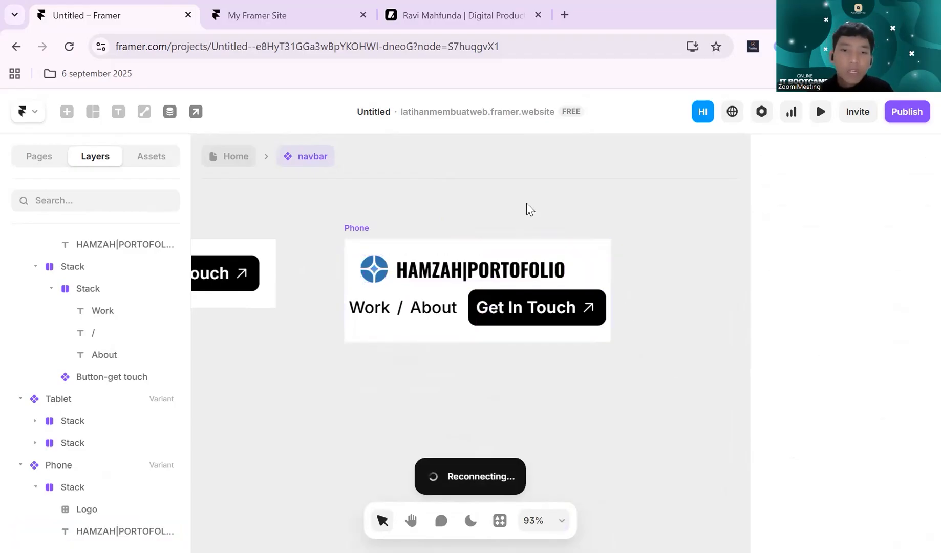
pyautogui.click(368, 229)
pyautogui.scroll(5, 604, 266)
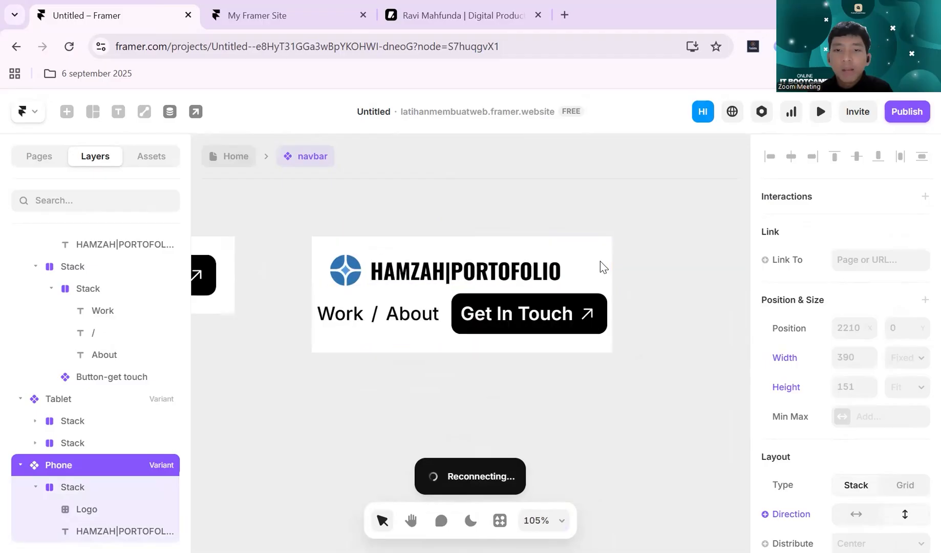
pyautogui.click(532, 280)
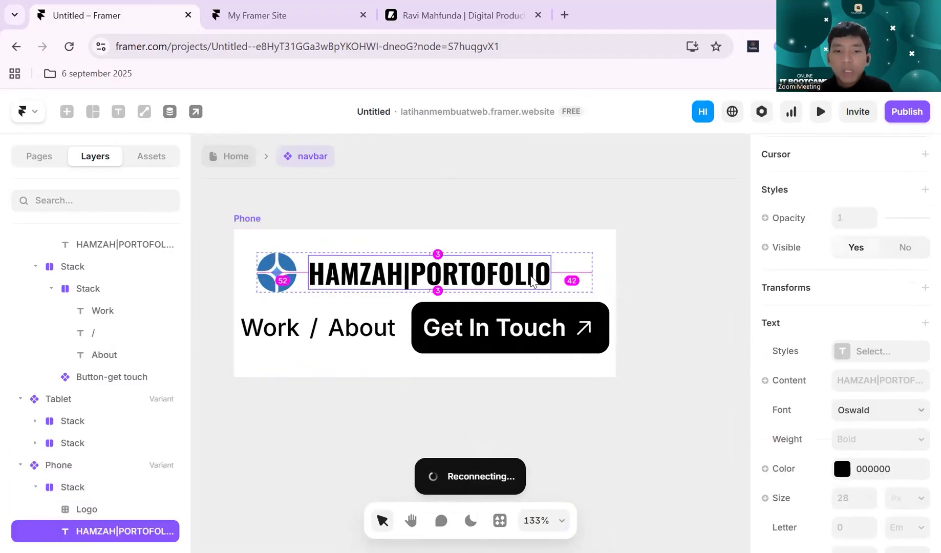
pyautogui.hscroll(-3, 516, 272)
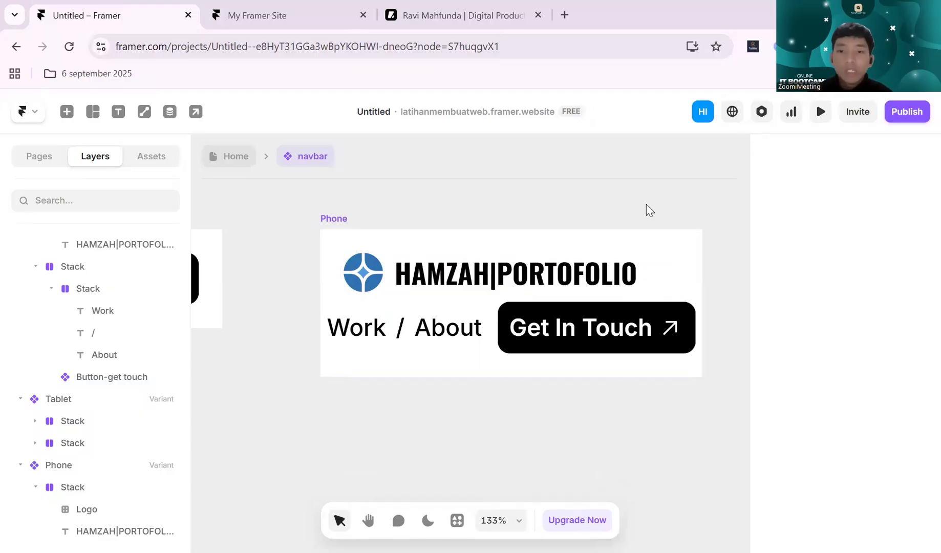
# - Review the Phone variant's size and stack layout settings in the navbar component
pyautogui.scroll(-1, 646, 204)
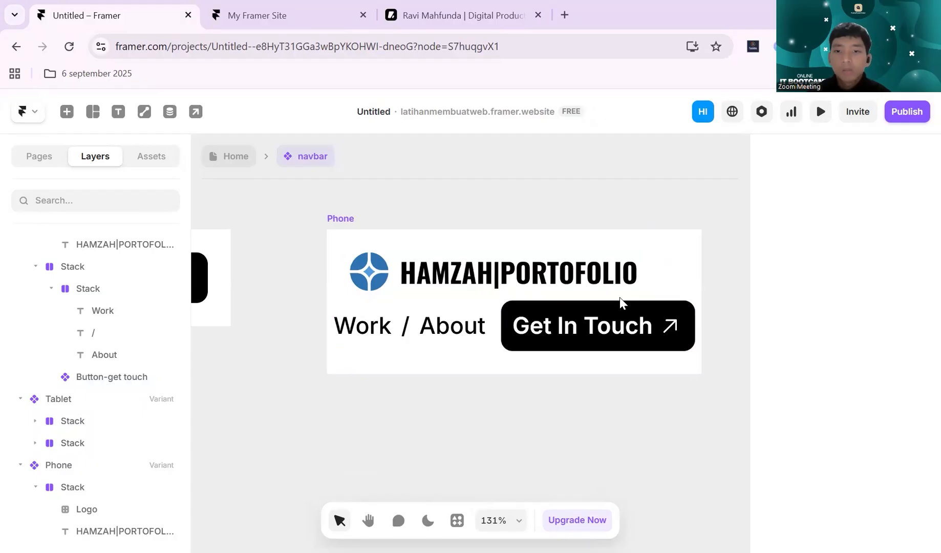
pyautogui.scroll(-5, 471, 210)
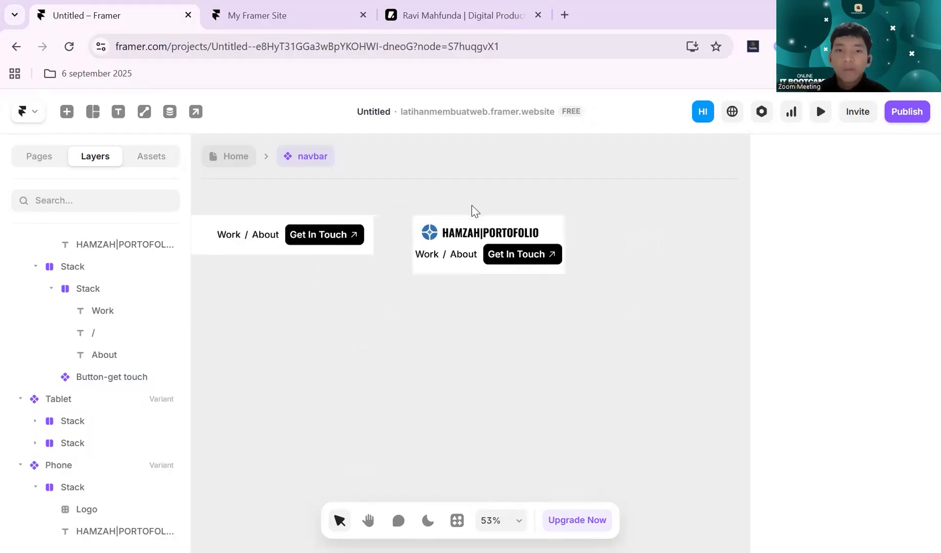
pyautogui.scroll(4, 471, 208)
pyautogui.scroll(2, 649, 295)
pyautogui.click(374, 285)
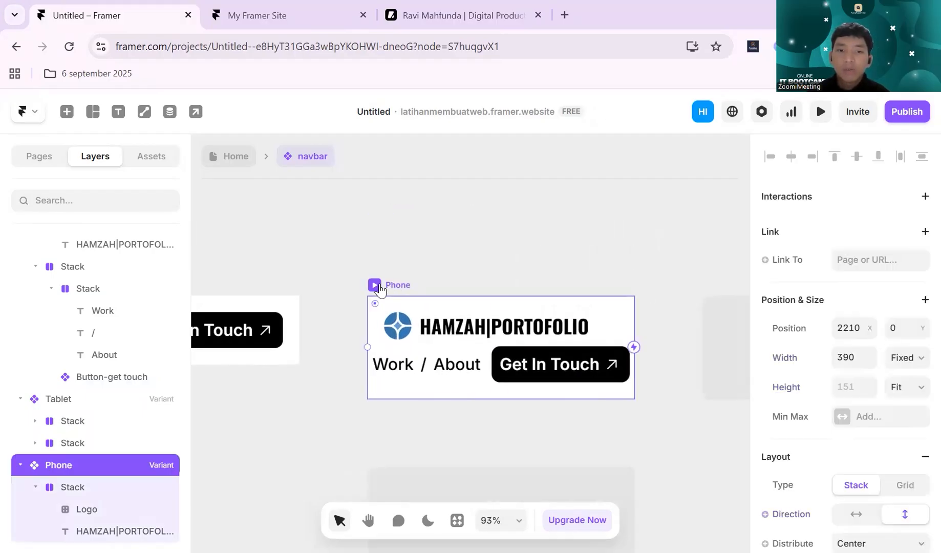
pyautogui.hscroll(2, 437, 275)
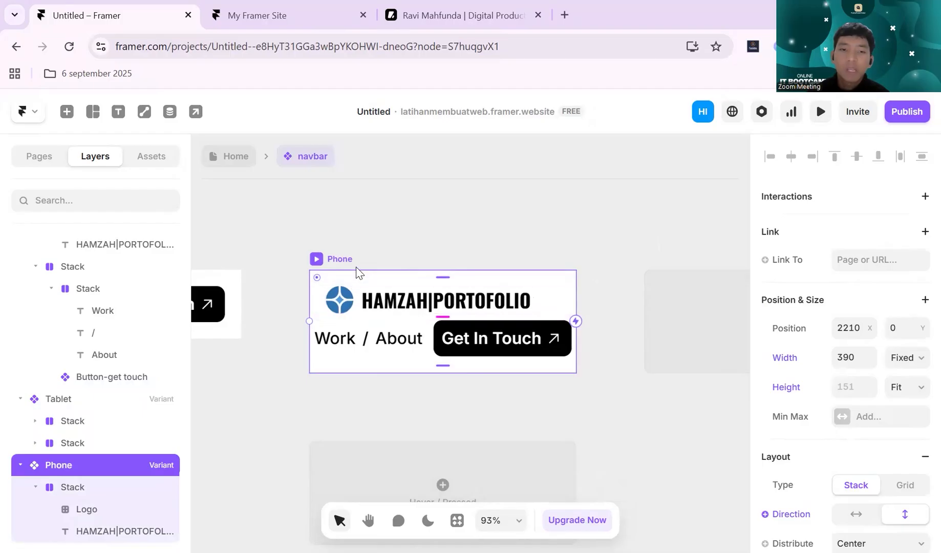
pyautogui.click(605, 294)
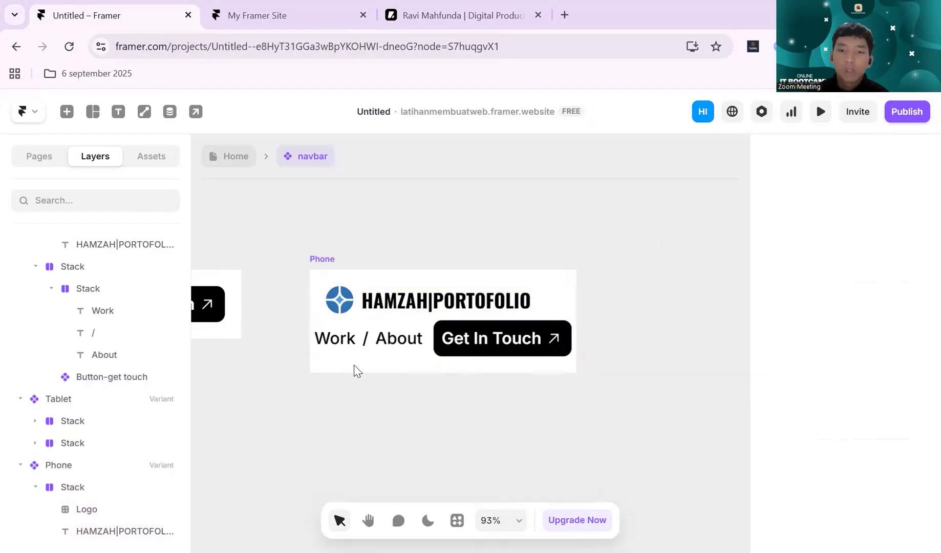
pyautogui.click(330, 265)
pyautogui.click(527, 229)
# - Insert an icon from the Iconic set onto the navbar component's canvas and select it
pyautogui.click(317, 266)
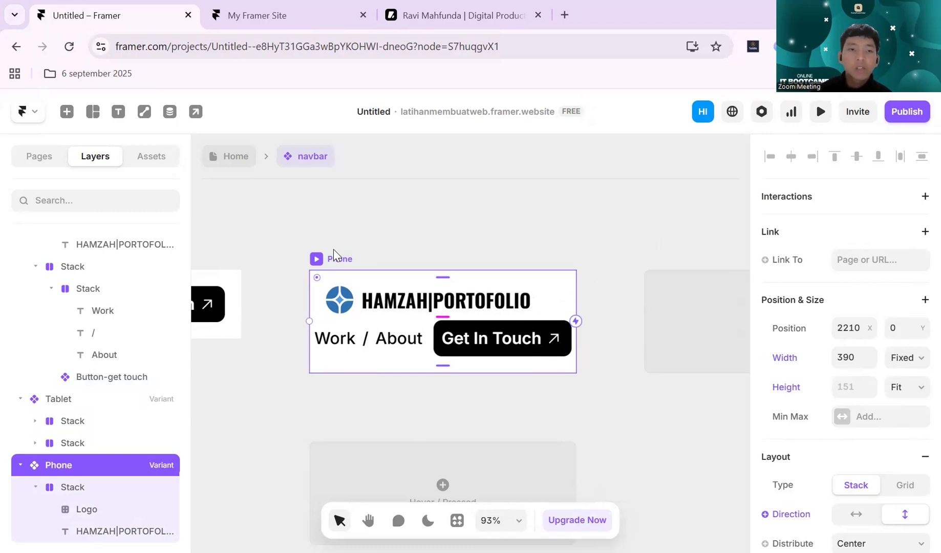
pyautogui.click(67, 112)
pyautogui.scroll(-3, 118, 338)
pyautogui.moveTo(116, 361)
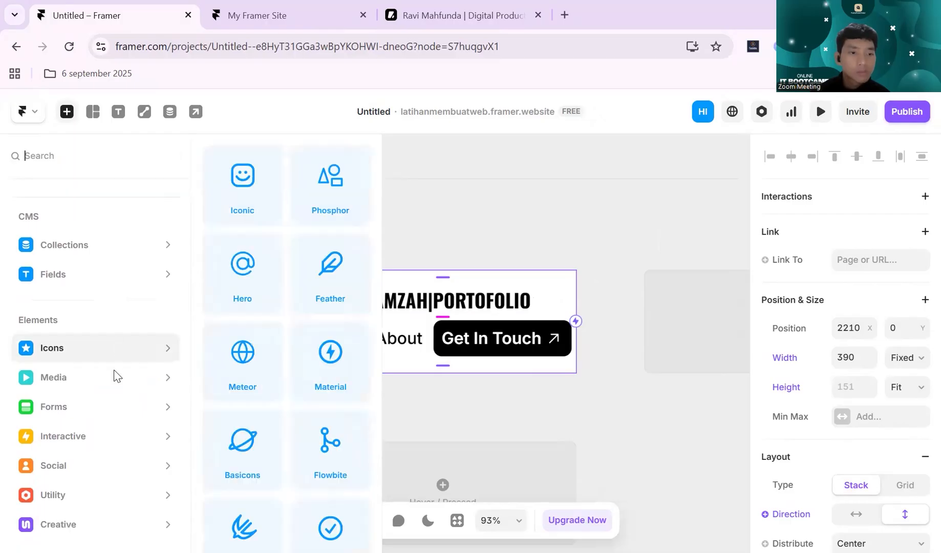
pyautogui.click(242, 205)
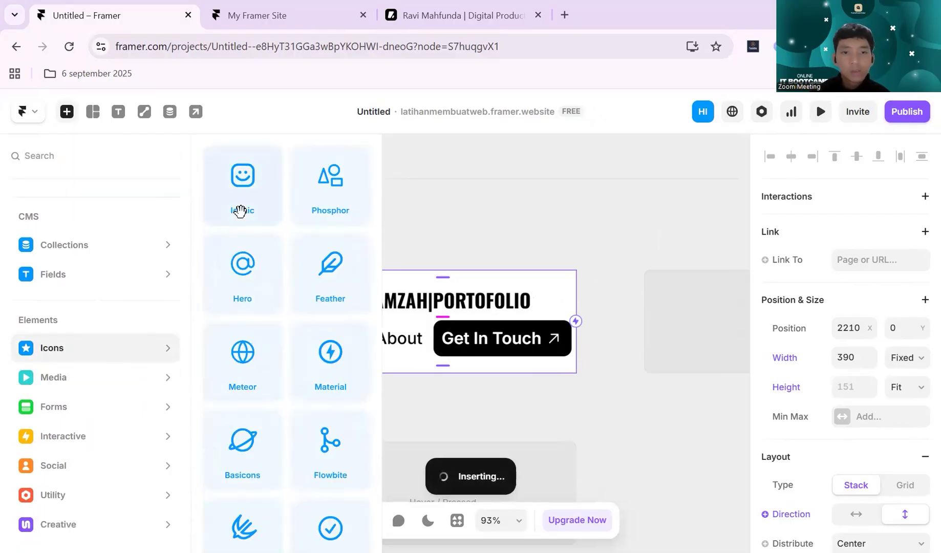
pyautogui.click(462, 347)
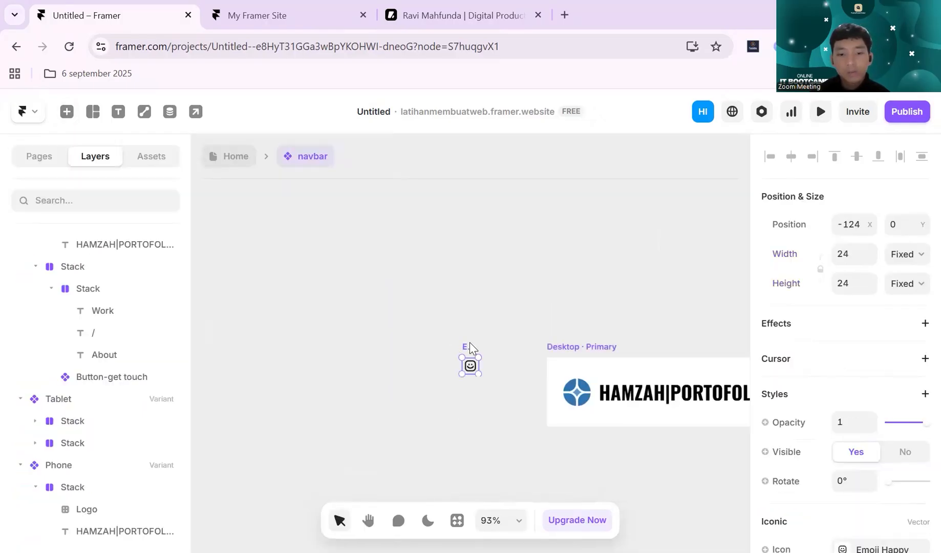
# - Search the Iconic set for "arro" and change the inserted icon to Arrow Down
pyautogui.scroll(-3, 874, 349)
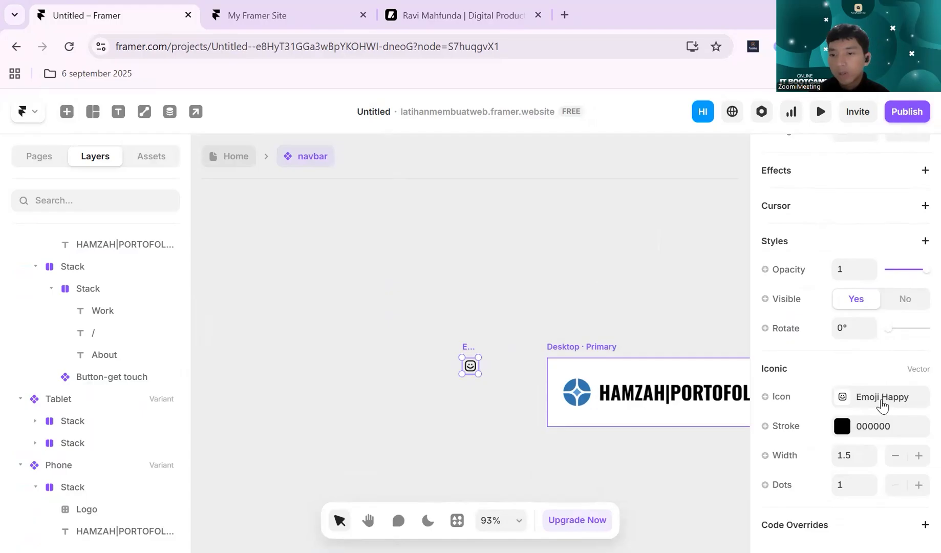
pyautogui.click(881, 404)
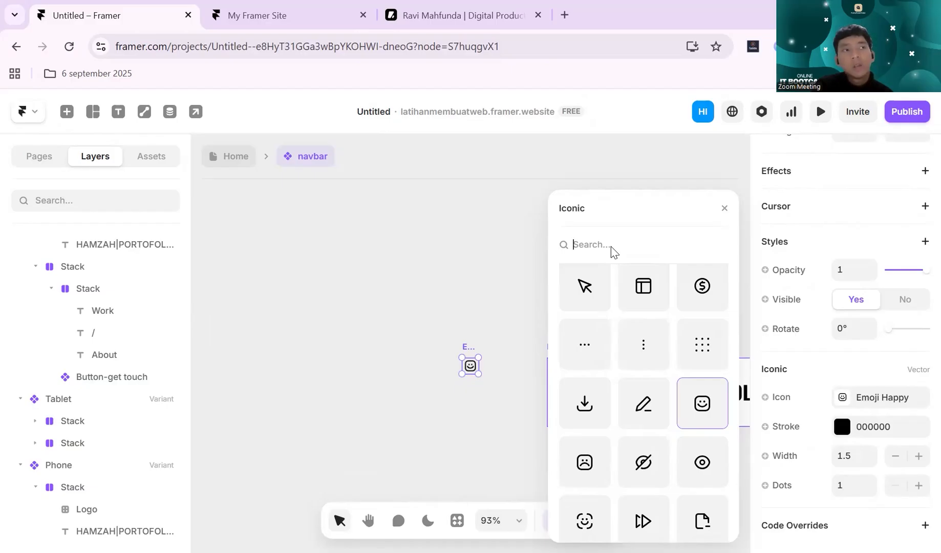
pyautogui.write('arro')
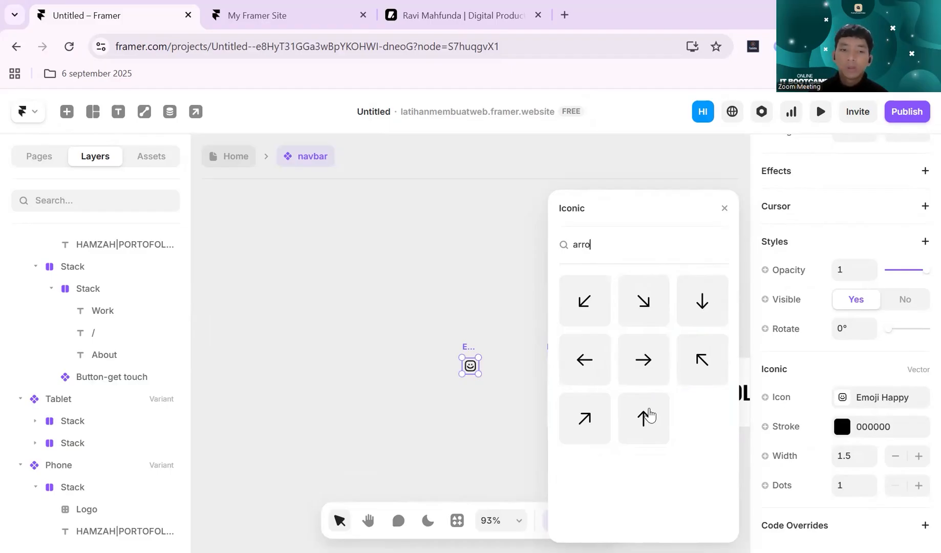
pyautogui.click(701, 307)
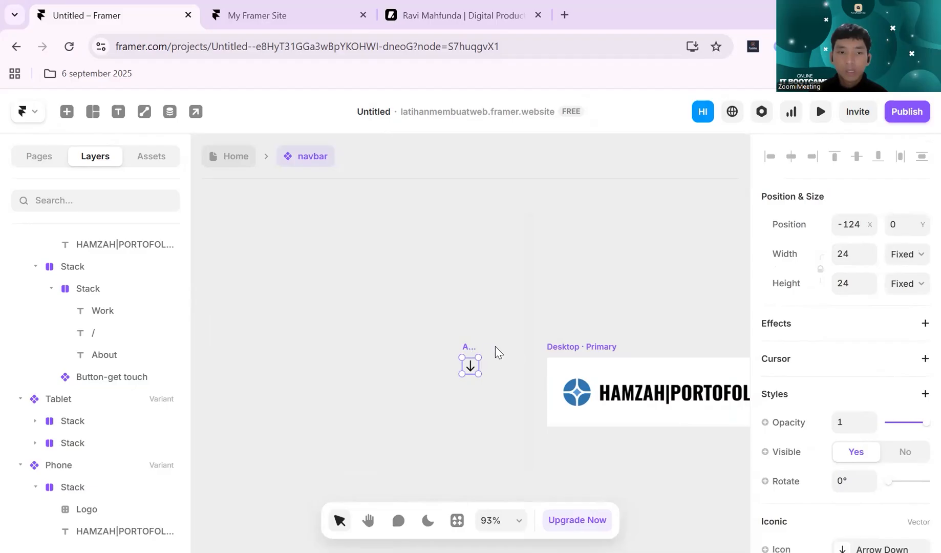
# - Wrap the Arrow Down icon in a stack and give the stack a white FFFFFF fill
pyautogui.scroll(2, 495, 346)
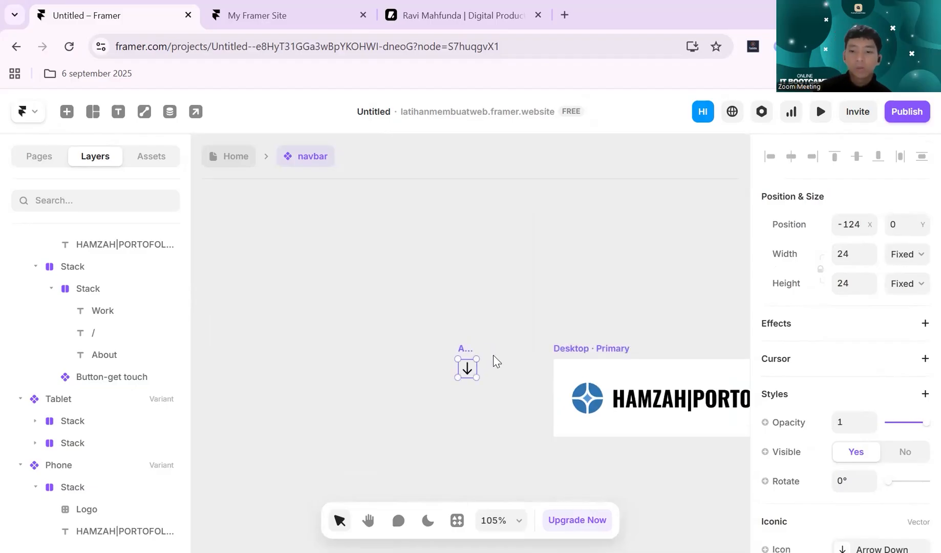
pyautogui.hotkey('ctrl', 'Return')
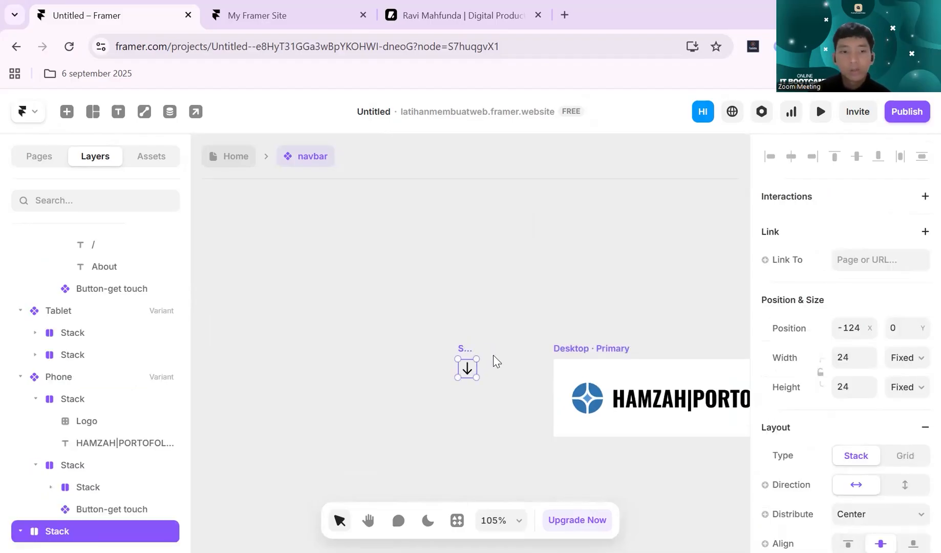
pyautogui.scroll(-1, 111, 409)
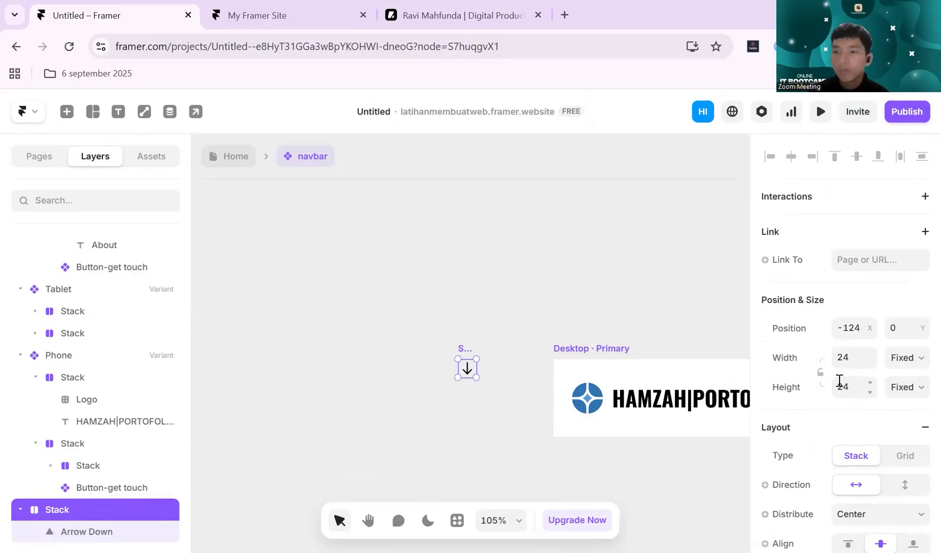
pyautogui.scroll(-7, 840, 380)
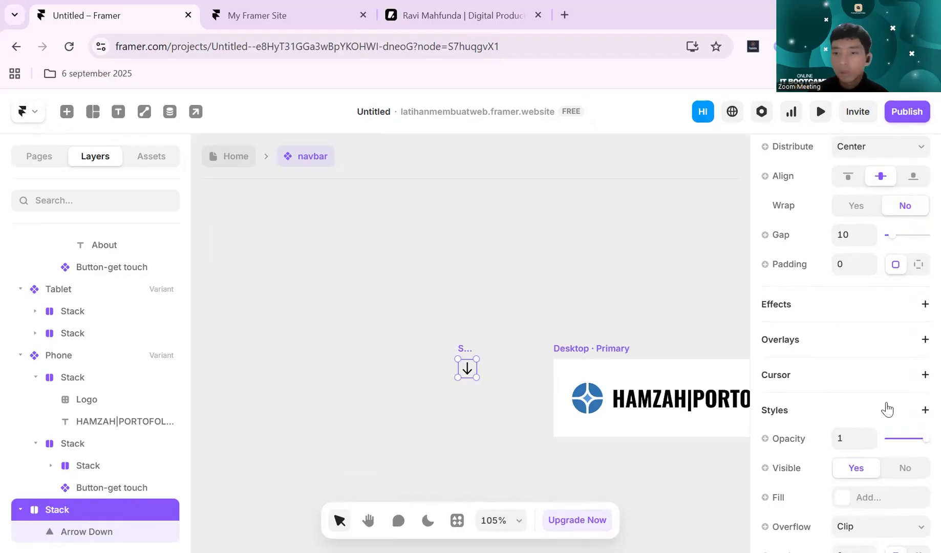
pyautogui.scroll(-3, 871, 384)
pyautogui.click(842, 351)
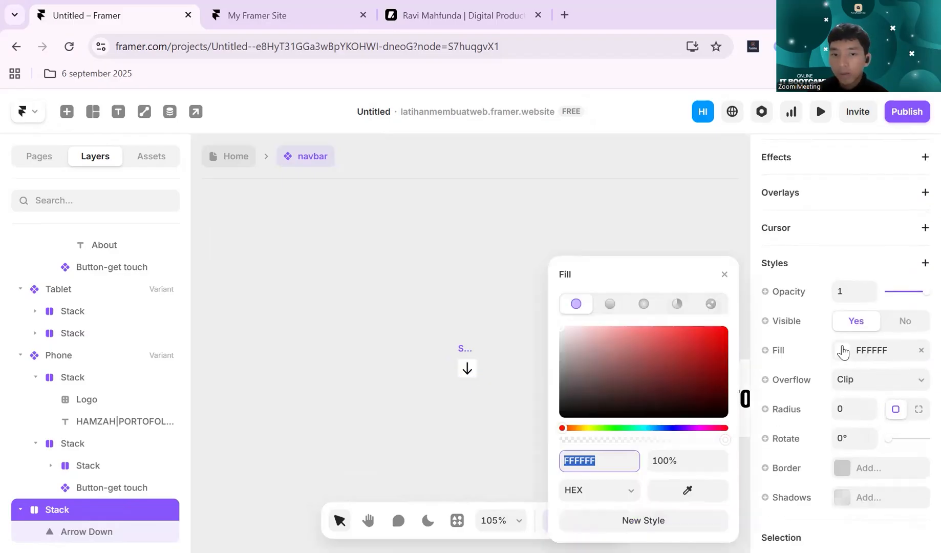
pyautogui.click(725, 275)
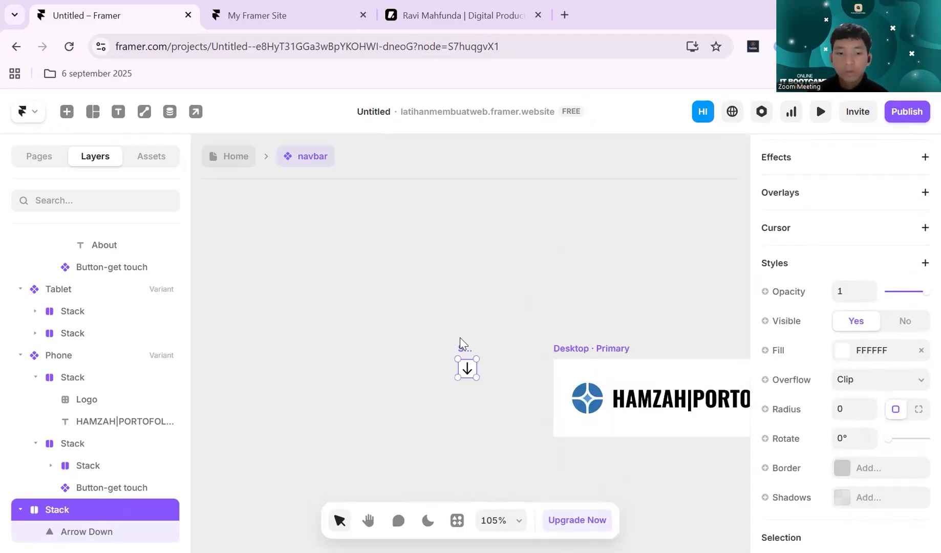
# - Move the Arrow Down stack from the empty canvas into the navbar's Phone variant
pyautogui.click(459, 337)
pyautogui.hscroll(20, 459, 338)
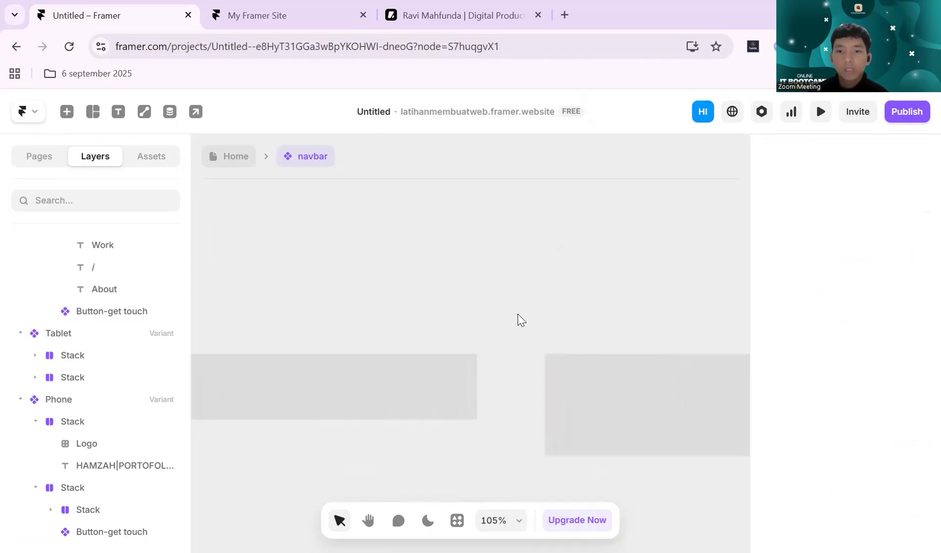
pyautogui.scroll(-5, 517, 314)
pyautogui.hscroll(3, 527, 325)
pyautogui.click(482, 332)
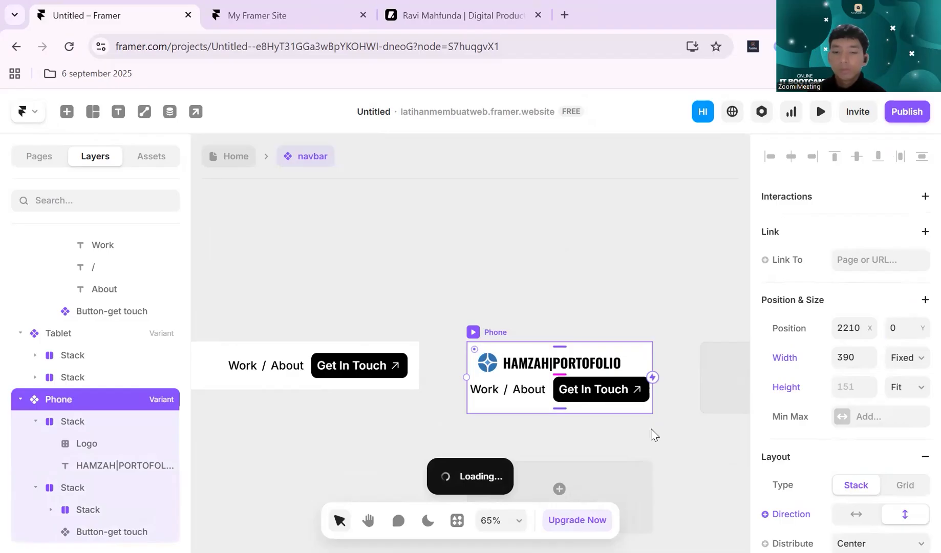
pyautogui.scroll(2, 653, 433)
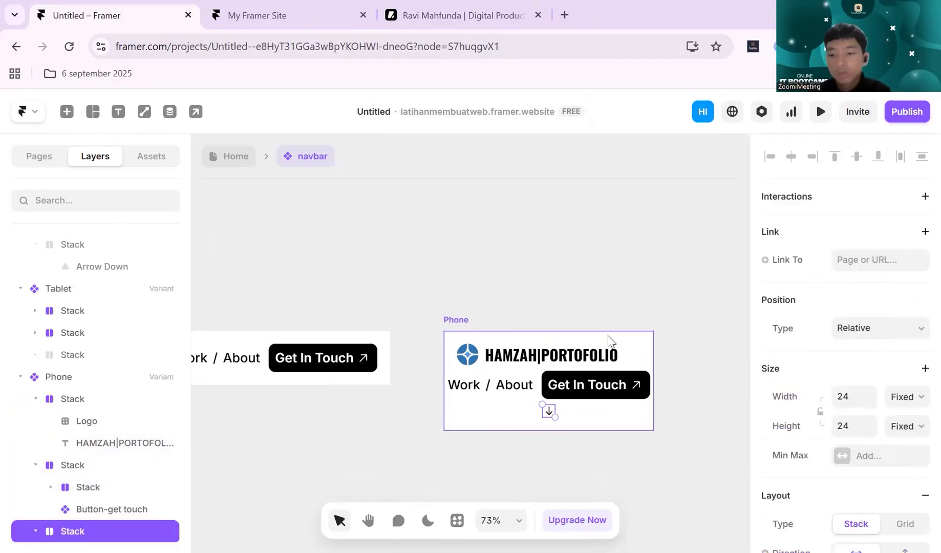
# - Reorder the Arrow Down stack so it sits between the logo row and the Work / About row
pyautogui.press('Up')
pyautogui.press('Up')
pyautogui.press('Down')
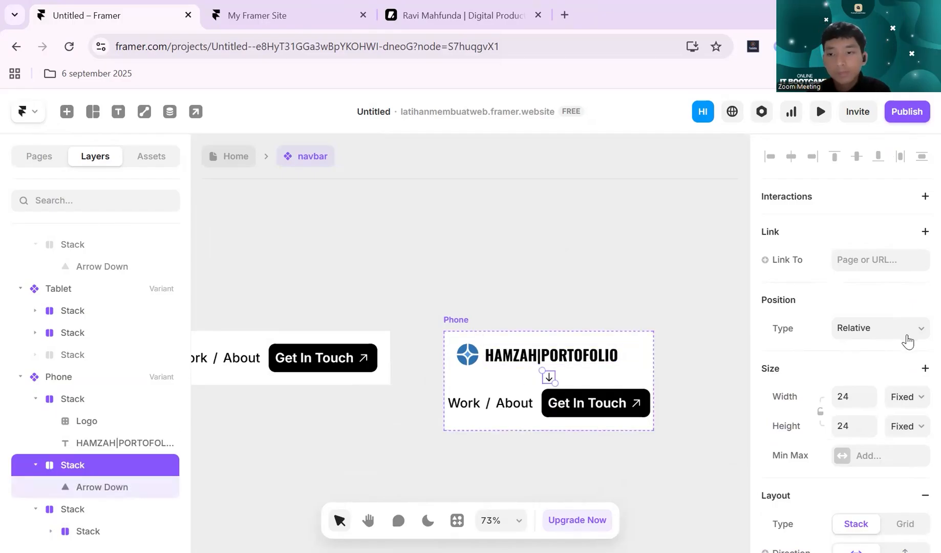
pyautogui.click(854, 396)
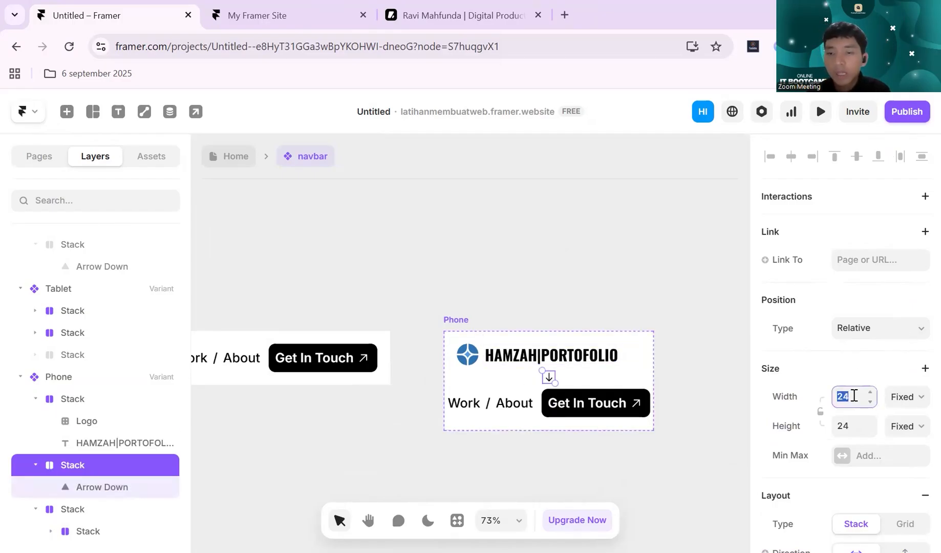
pyautogui.click(670, 282)
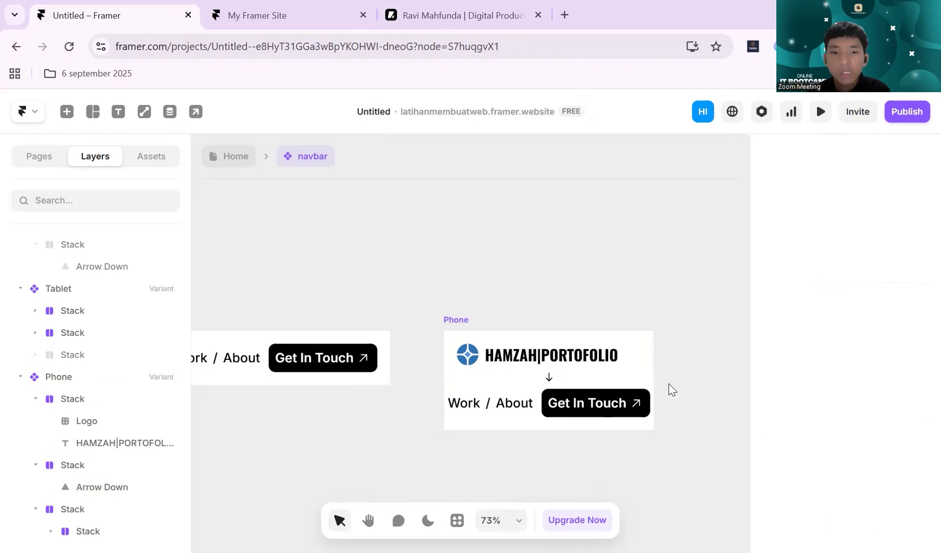
# - Set the font size of the logo text in the Phone variant to 20 px
pyautogui.scroll(4, 669, 384)
pyautogui.click(562, 358)
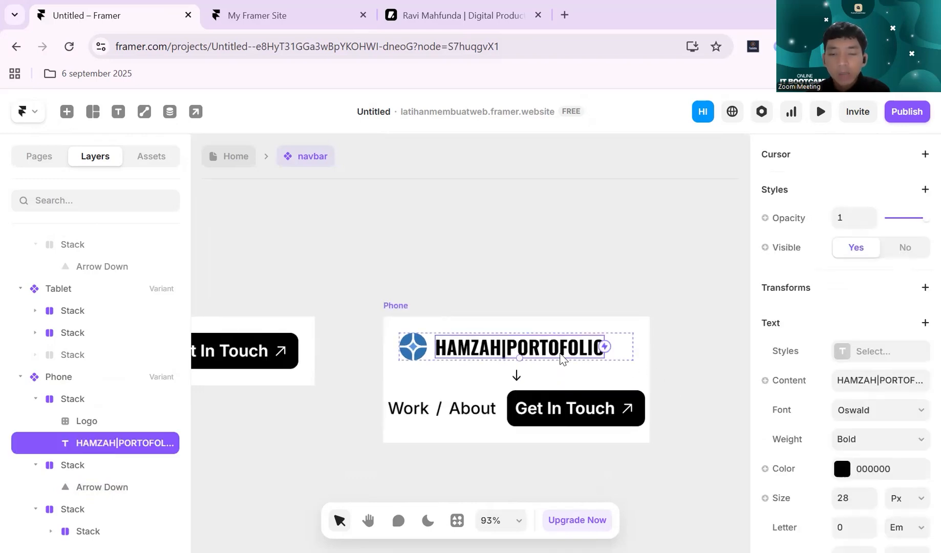
pyautogui.scroll(-3, 819, 380)
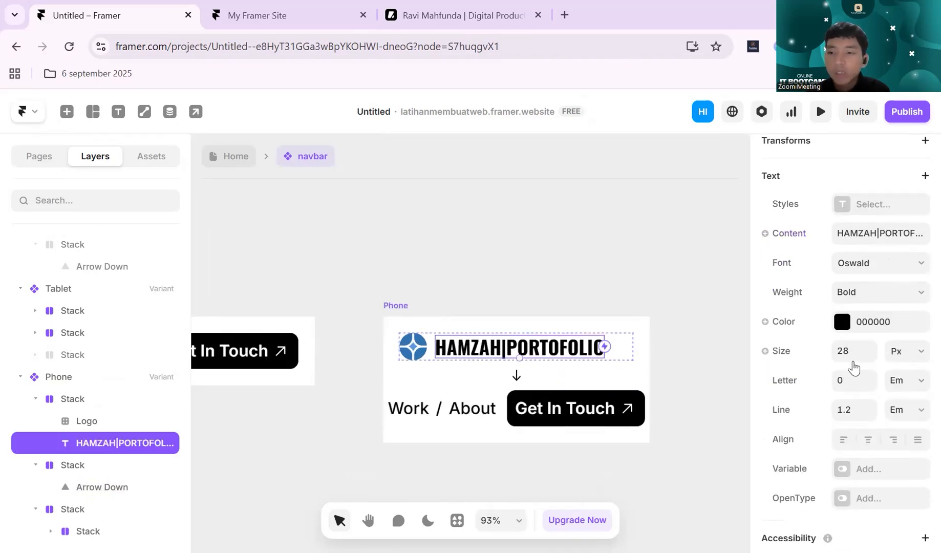
pyautogui.click(854, 352)
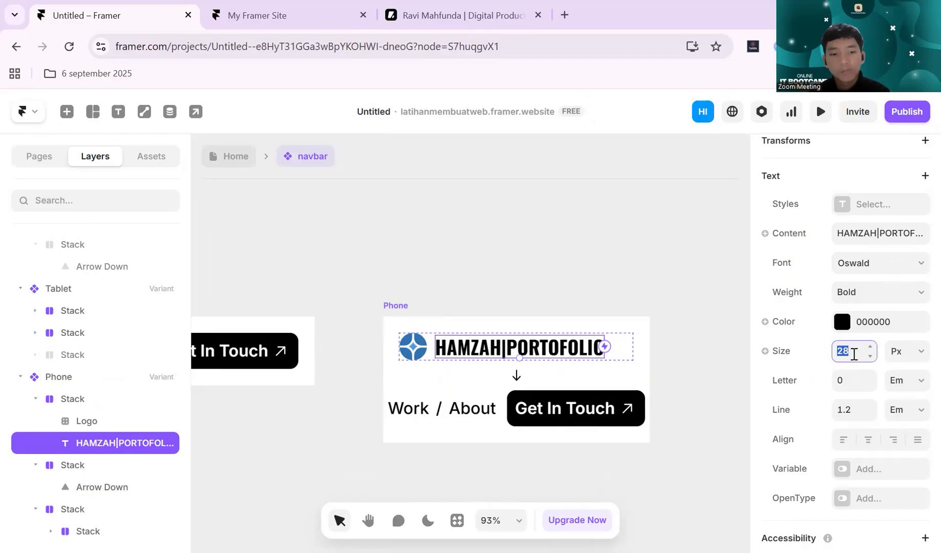
# - Undo a trial width of 20 on the Phone variant's logo and lock the logo's aspect ratio
pyautogui.click(413, 352)
pyautogui.scroll(-3, 856, 364)
pyautogui.scroll(1, 854, 338)
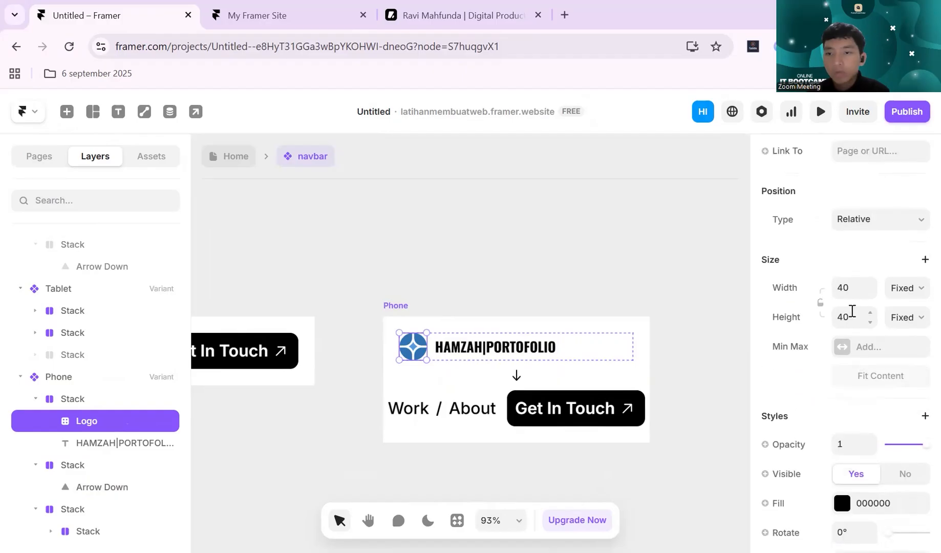
pyautogui.click(849, 291)
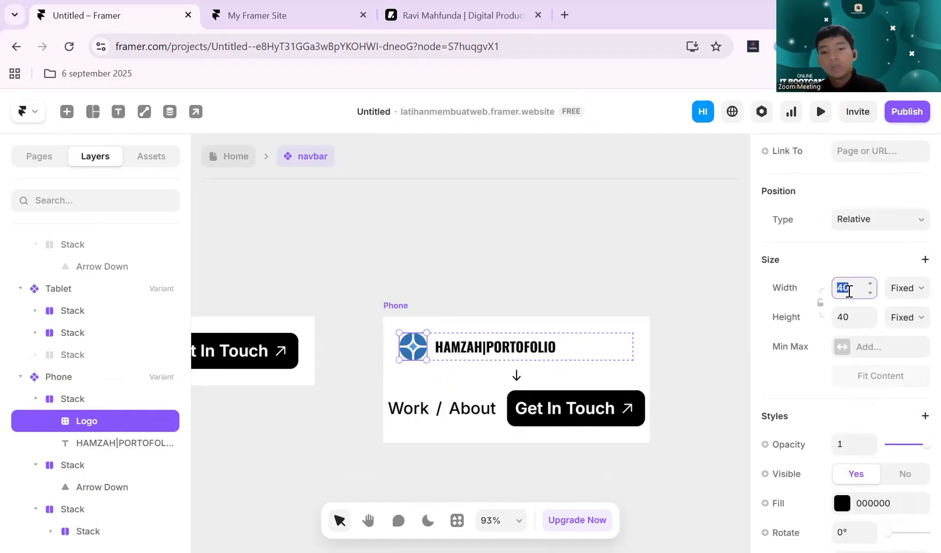
pyautogui.write('20')
pyautogui.hotkey('ctrl', 'z')
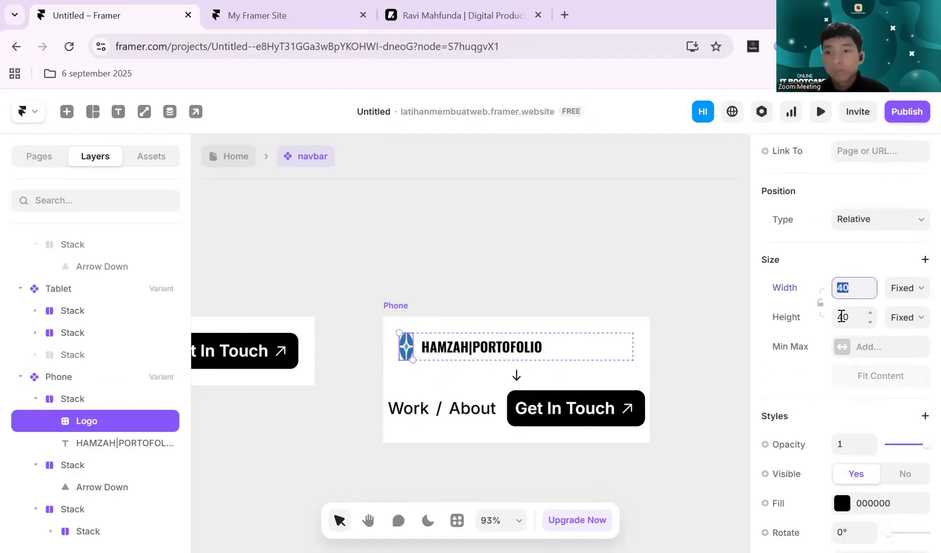
pyautogui.click(821, 303)
# - Try to set the logo's width to 20 with its aspect ratio locked
pyautogui.click(852, 293)
pyautogui.moveTo(852, 294); pyautogui.dragTo(836, 294)
pyautogui.press('Return')
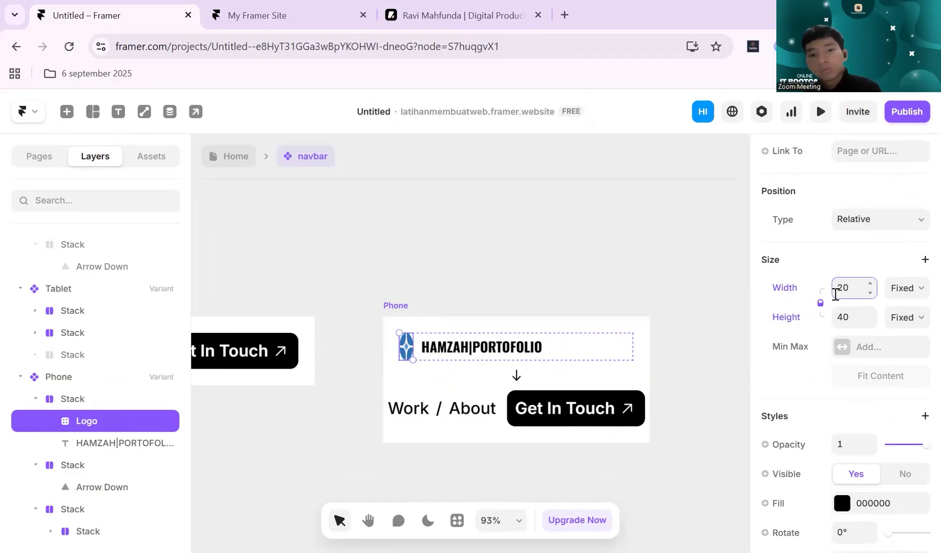
pyautogui.hotkey('ctrl', 'z')
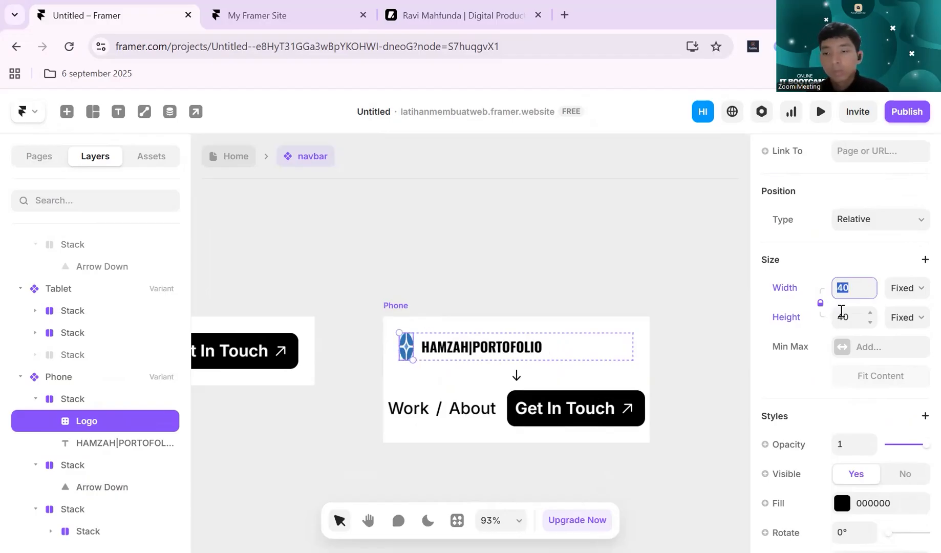
# - Try to shrink the Phone variant's logo by setting its width to 20 and reducing its height, with the aspect ratio locked
pyautogui.click(856, 289)
pyautogui.click(781, 354)
pyautogui.click(854, 293)
pyautogui.write('20')
pyautogui.click(847, 320)
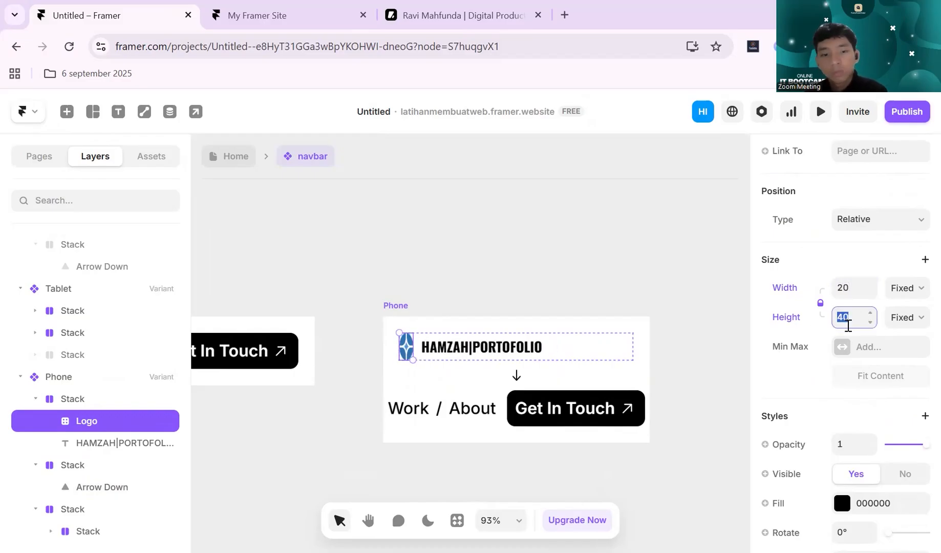
pyautogui.write('2')
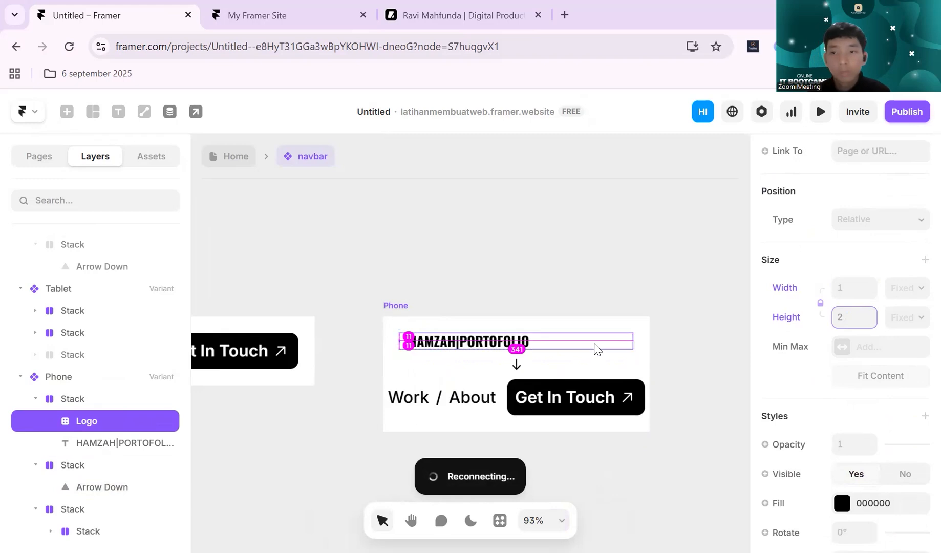
pyautogui.click(615, 276)
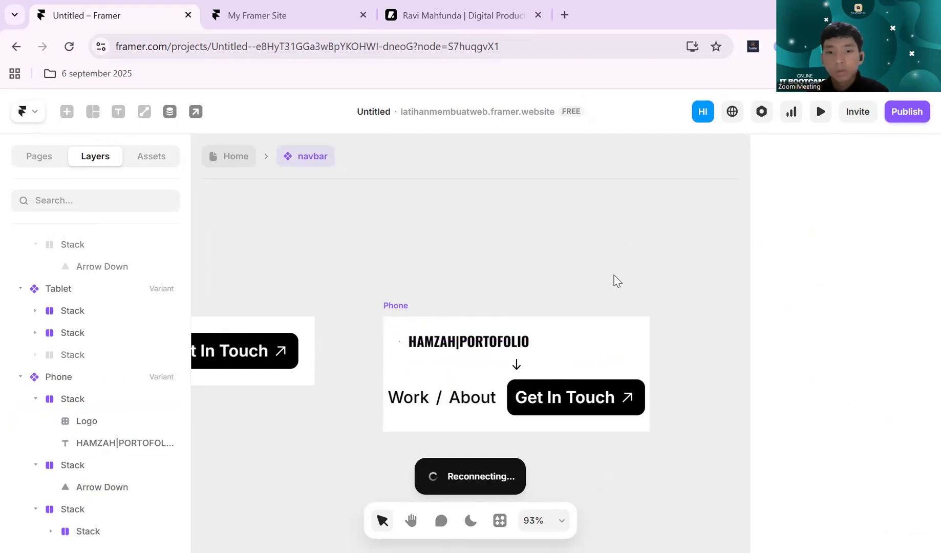
pyautogui.click(408, 347)
pyautogui.scroll(10, 408, 347)
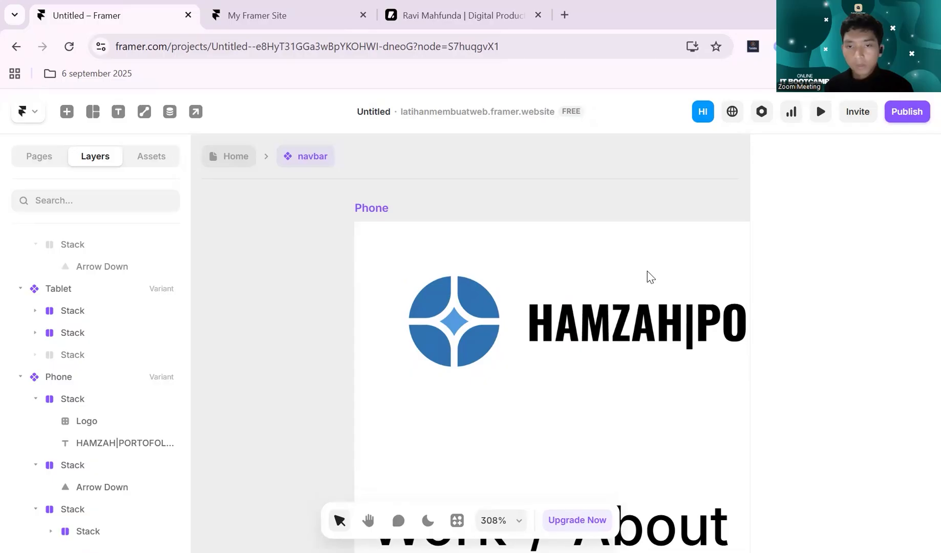
# - Examine the Phone variant's layout and its logo row, comparing it with the Tablet variant
pyautogui.hotkey('shift', '1')
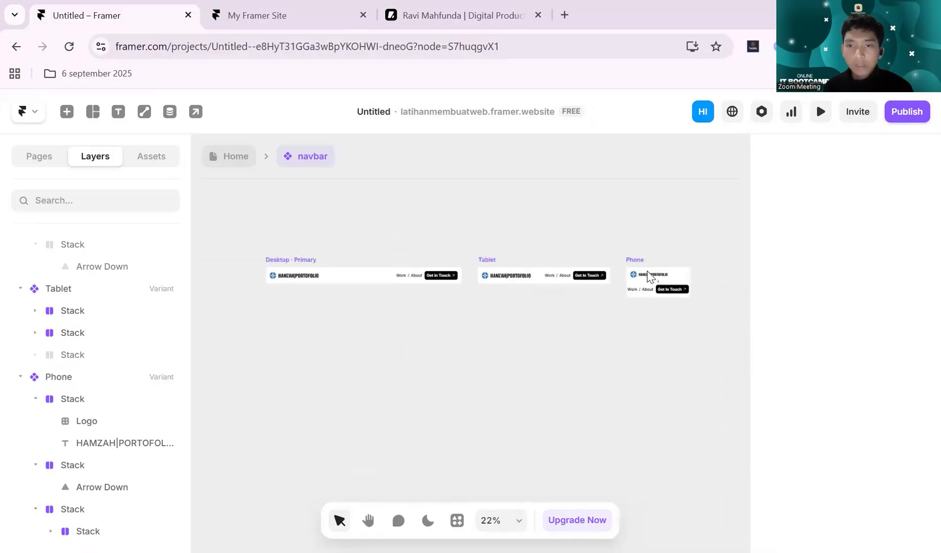
pyautogui.scroll(1, 648, 271)
pyautogui.scroll(3, 648, 271)
pyautogui.scroll(-3, 648, 276)
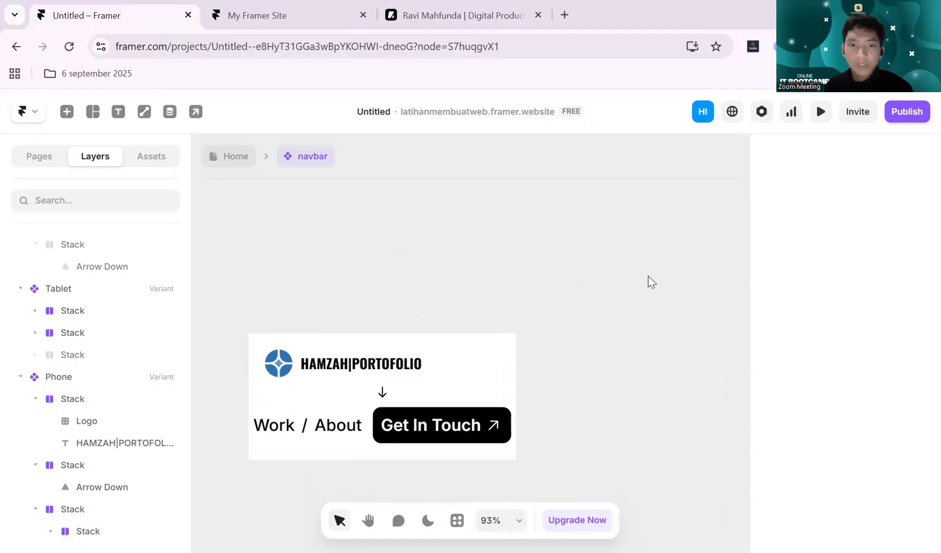
pyautogui.hscroll(-3, 622, 302)
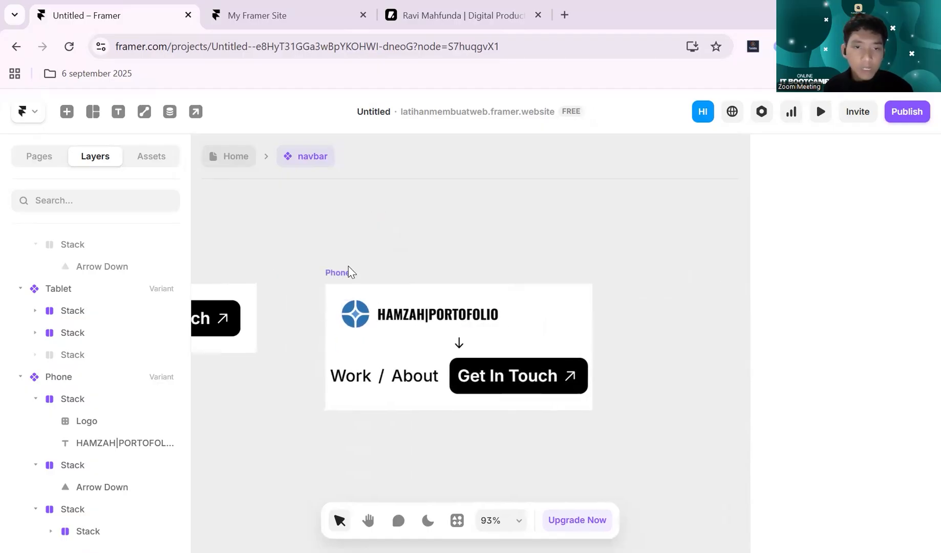
pyautogui.click(348, 270)
pyautogui.scroll(-2, 527, 249)
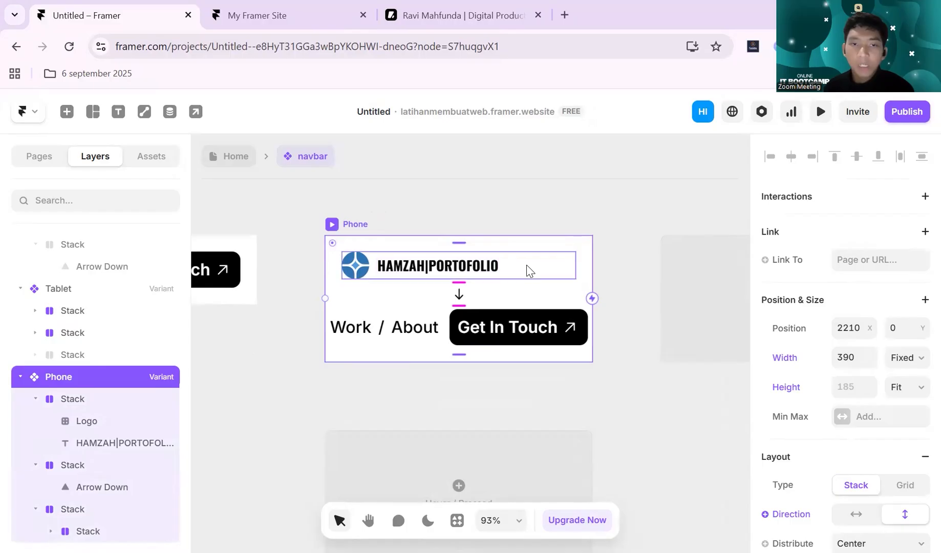
pyautogui.click(530, 195)
pyautogui.click(518, 260)
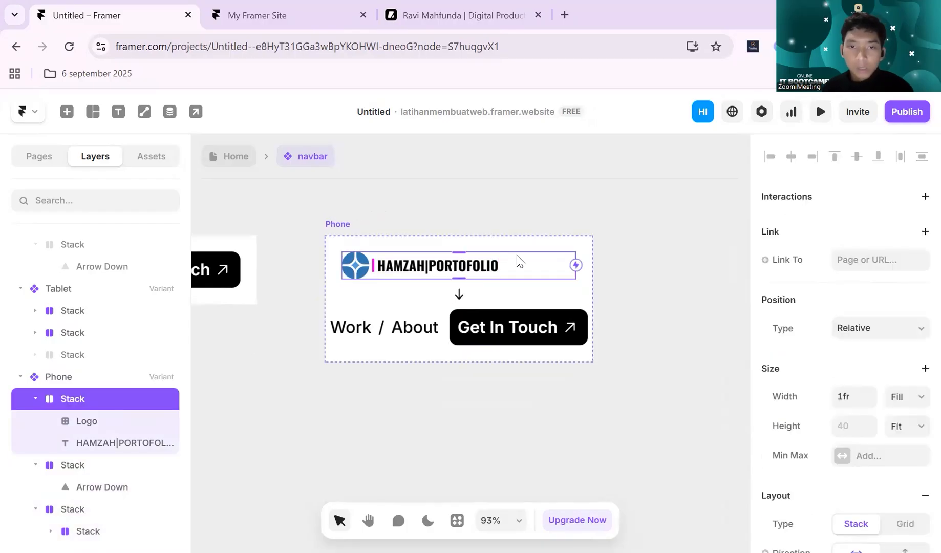
pyautogui.click(538, 190)
pyautogui.scroll(-5, 560, 241)
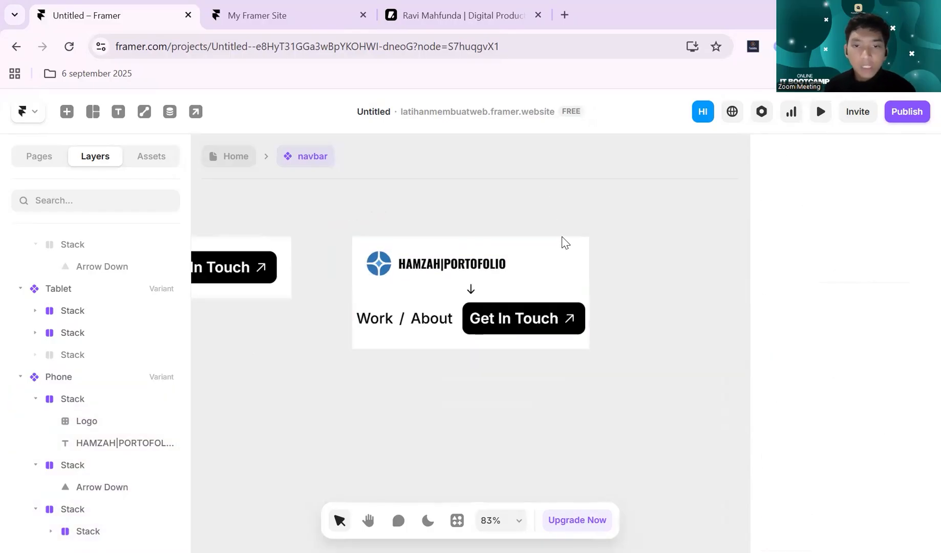
pyautogui.scroll(-1, 562, 238)
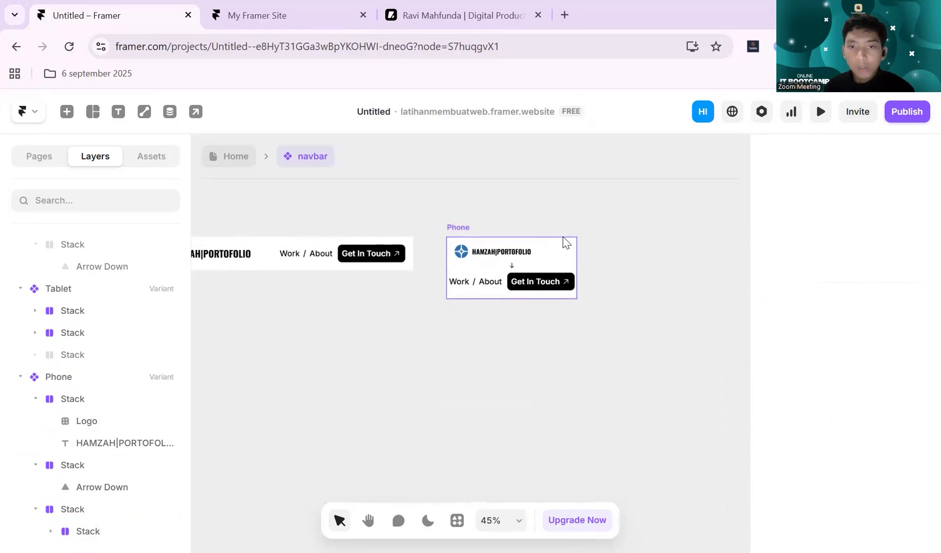
pyautogui.hscroll(-11, 563, 239)
pyautogui.hscroll(-3, 563, 240)
pyautogui.scroll(-2, 564, 239)
pyautogui.hscroll(15, 564, 241)
pyautogui.scroll(-1, 565, 244)
pyautogui.hscroll(4, 566, 245)
pyautogui.hscroll(-3, 532, 250)
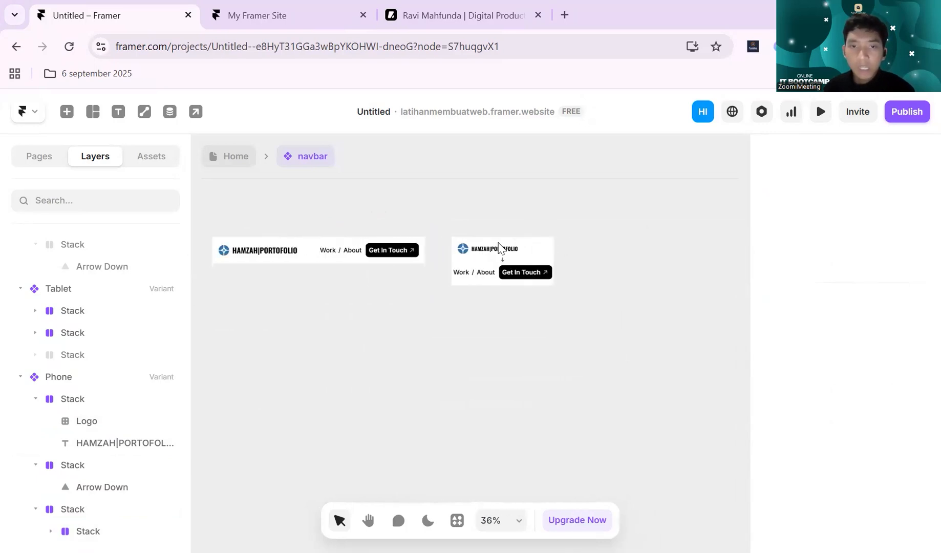
# - Insert an icon from the Iconic set and change it to Arrow Down by searching for "arr"
pyautogui.click(520, 245)
pyautogui.scroll(5, 520, 245)
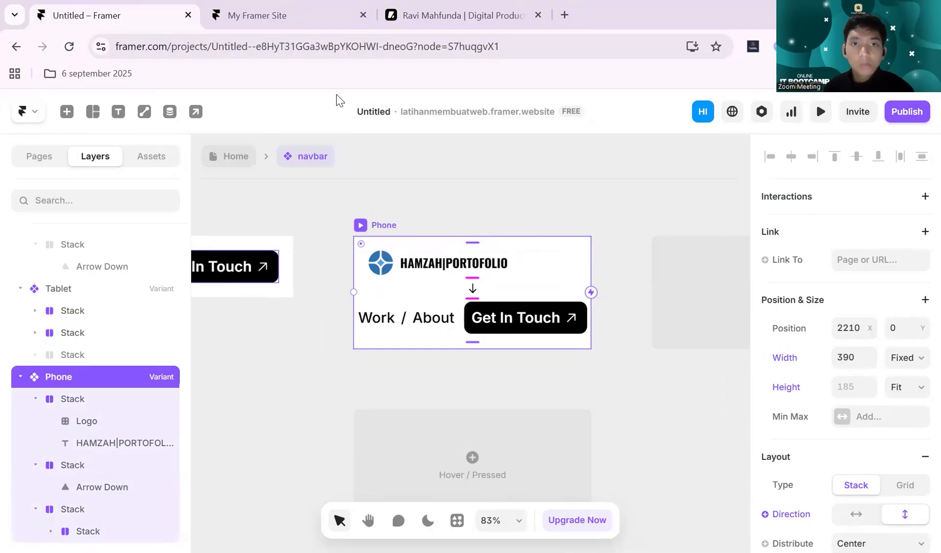
pyautogui.click(65, 113)
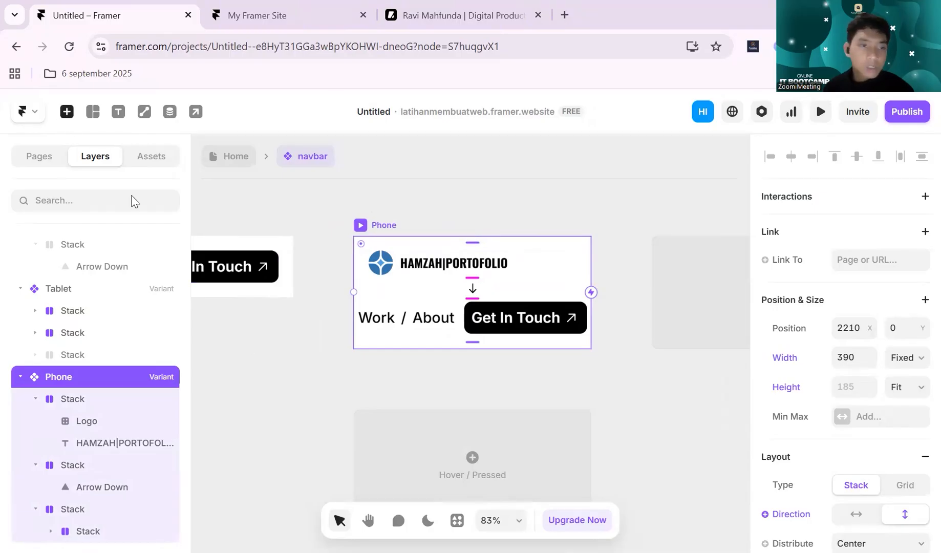
pyautogui.moveTo(130, 354)
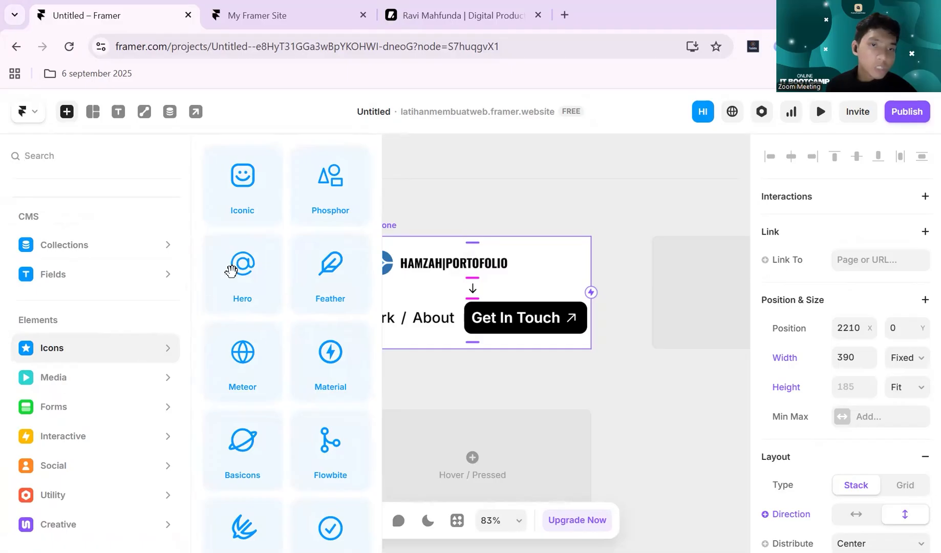
pyautogui.click(259, 200)
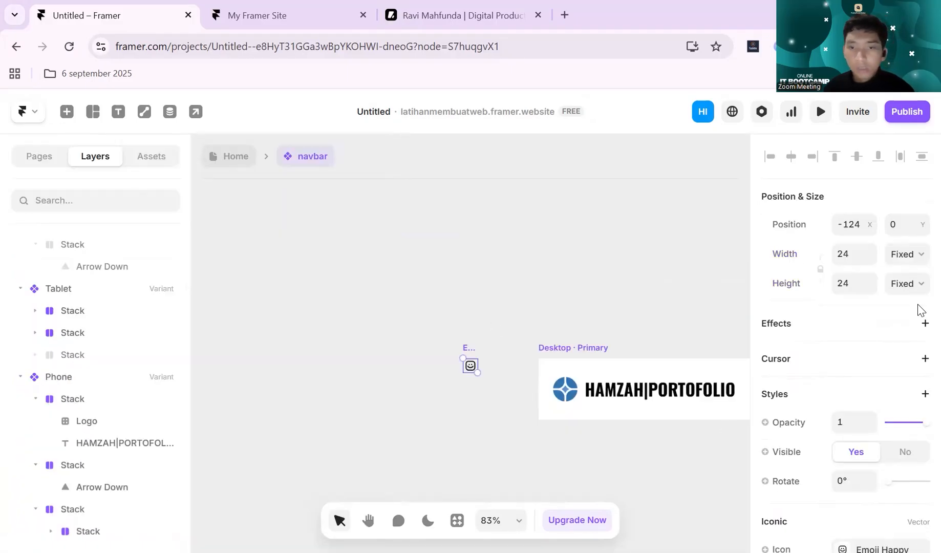
pyautogui.scroll(-3, 918, 309)
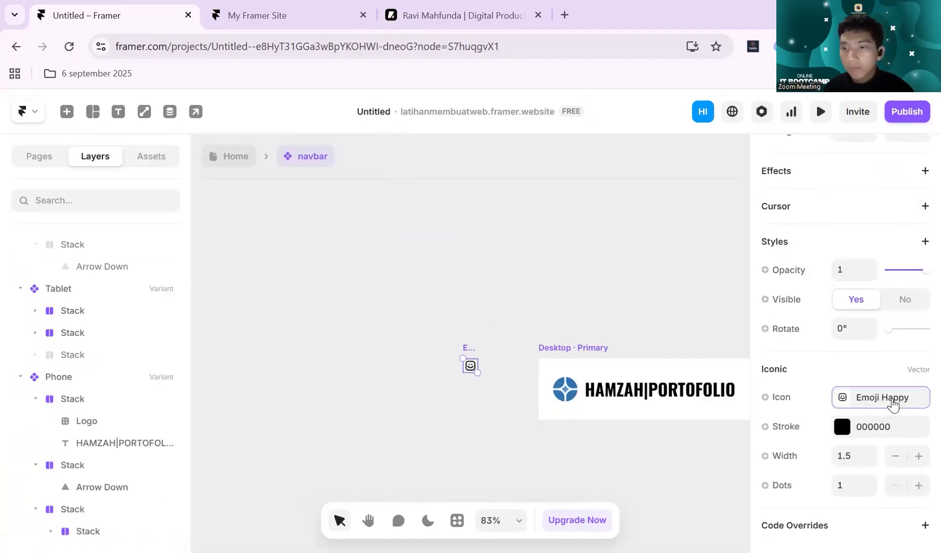
pyautogui.click(893, 405)
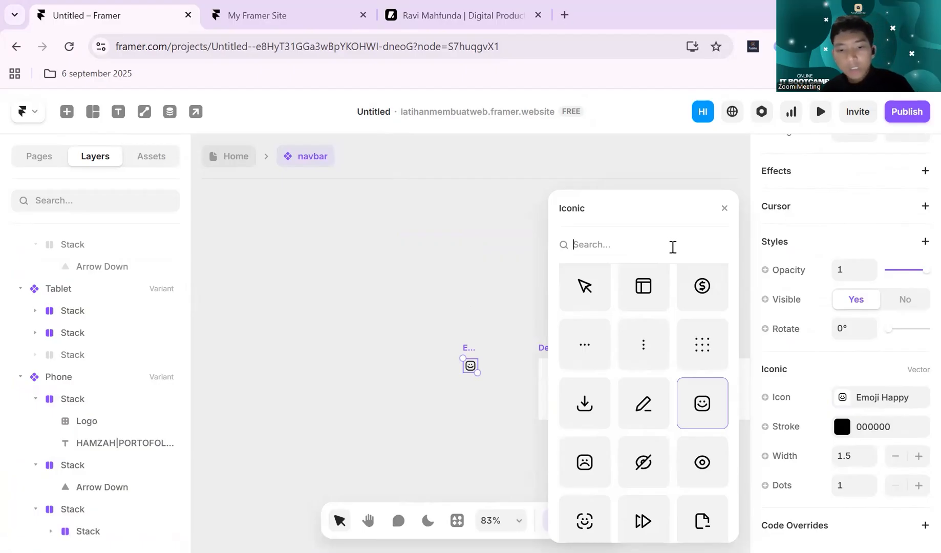
pyautogui.write('arr')
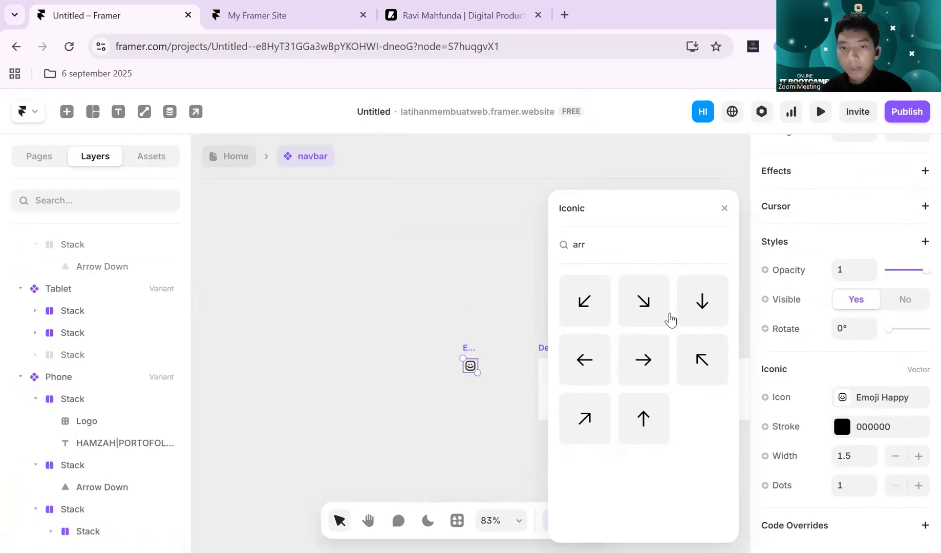
pyautogui.click(686, 310)
pyautogui.click(459, 353)
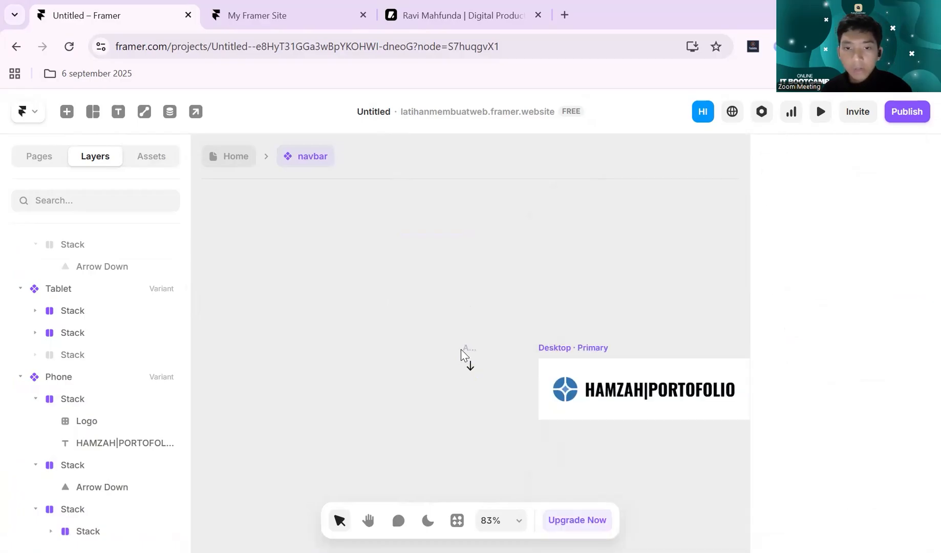
# - Wrap the new Arrow Down icon in its own stack with an FFFFFF fill
pyautogui.click(466, 356)
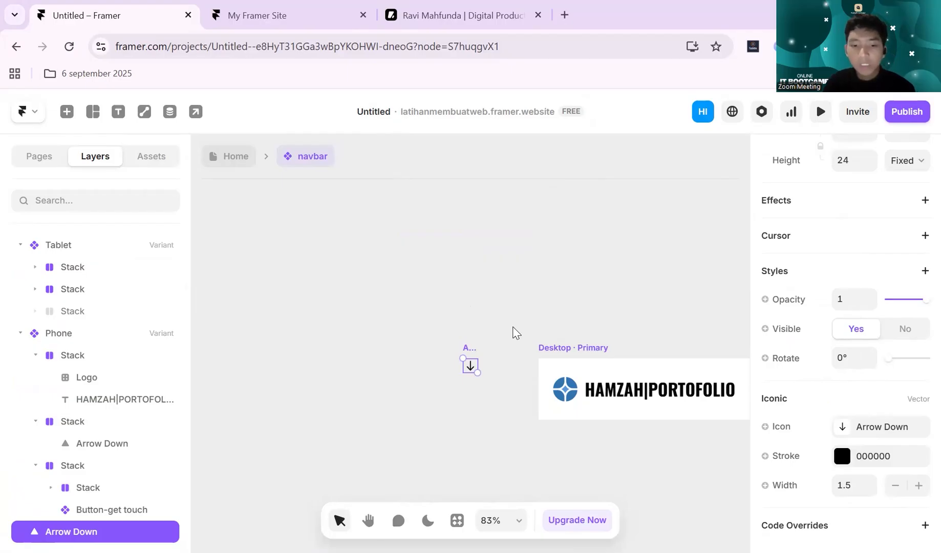
pyautogui.hotkey('ctrl', 'alt', 'Return')
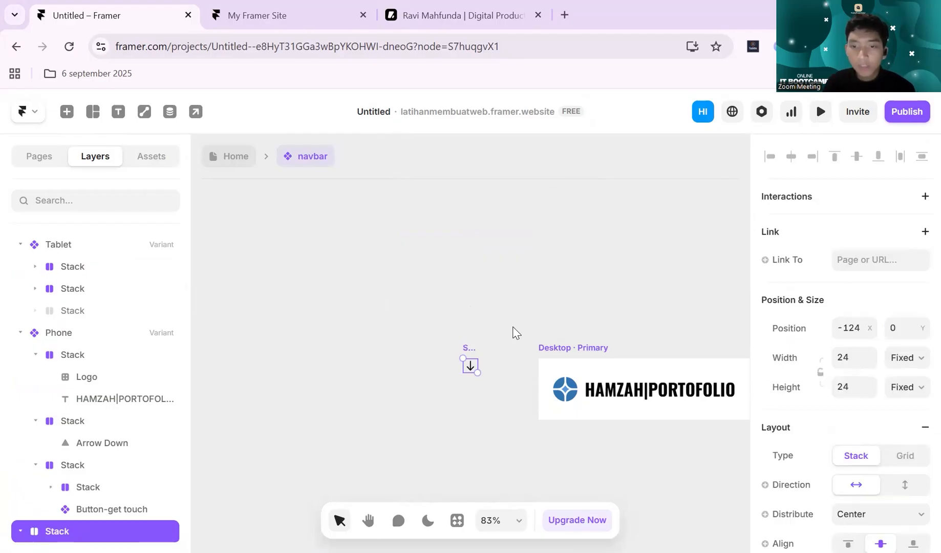
pyautogui.scroll(-8, 832, 348)
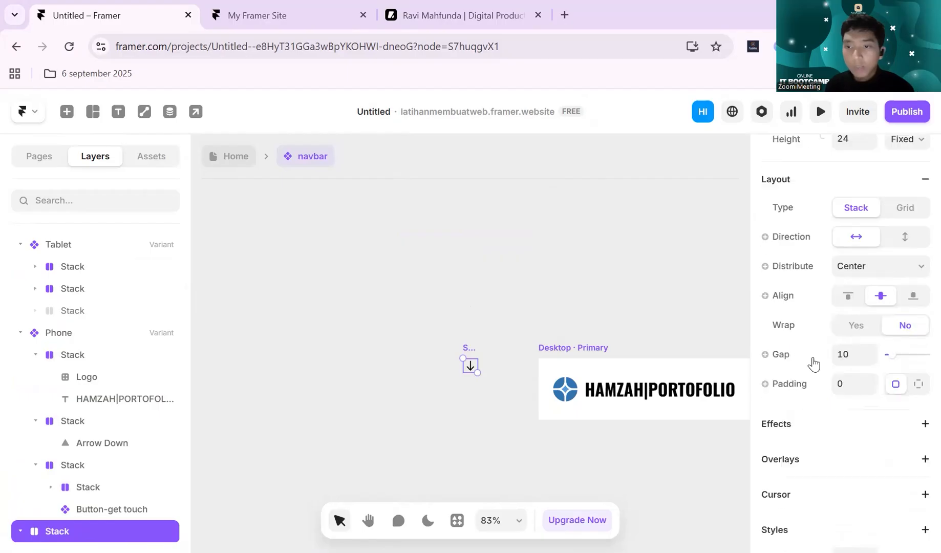
pyautogui.click(844, 427)
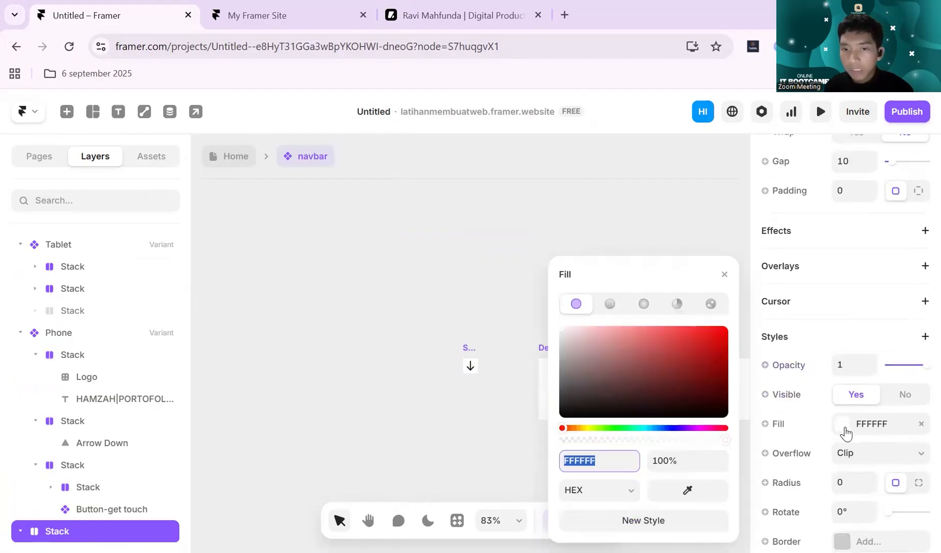
pyautogui.click(724, 275)
# - Move the new arrow stack into the Phone variant and place it above the Work / About row
pyautogui.click(523, 292)
pyautogui.scroll(-3, 523, 292)
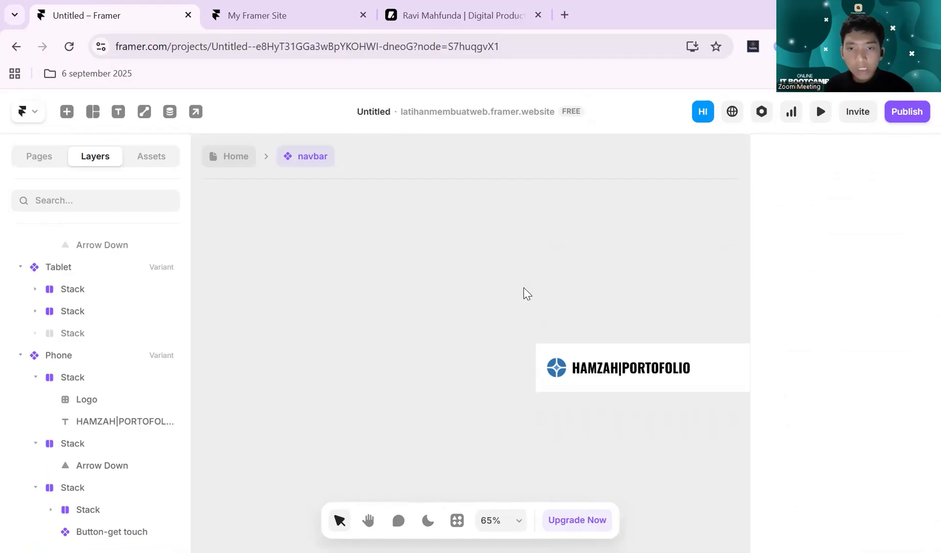
pyautogui.hscroll(10, 528, 292)
pyautogui.hscroll(8, 525, 287)
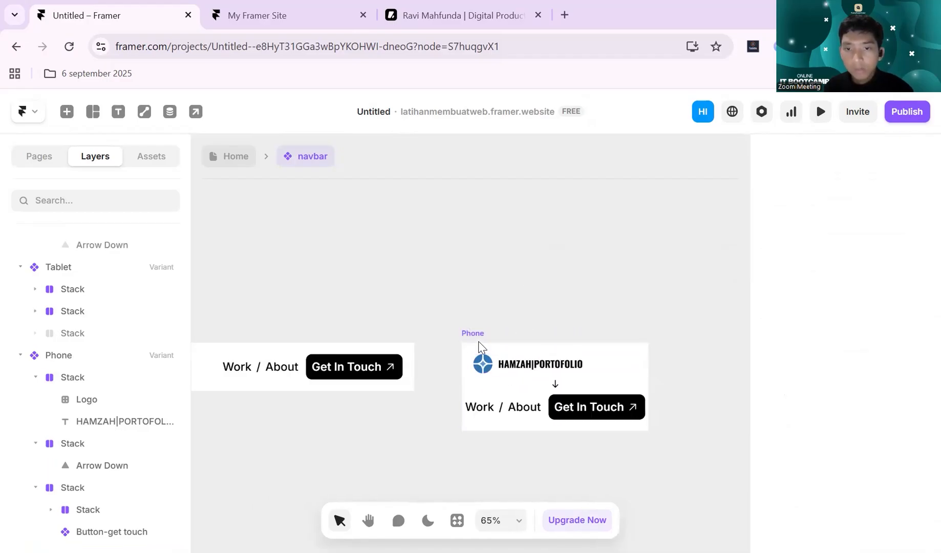
pyautogui.click(475, 337)
pyautogui.hotkey('ctrl', 'v')
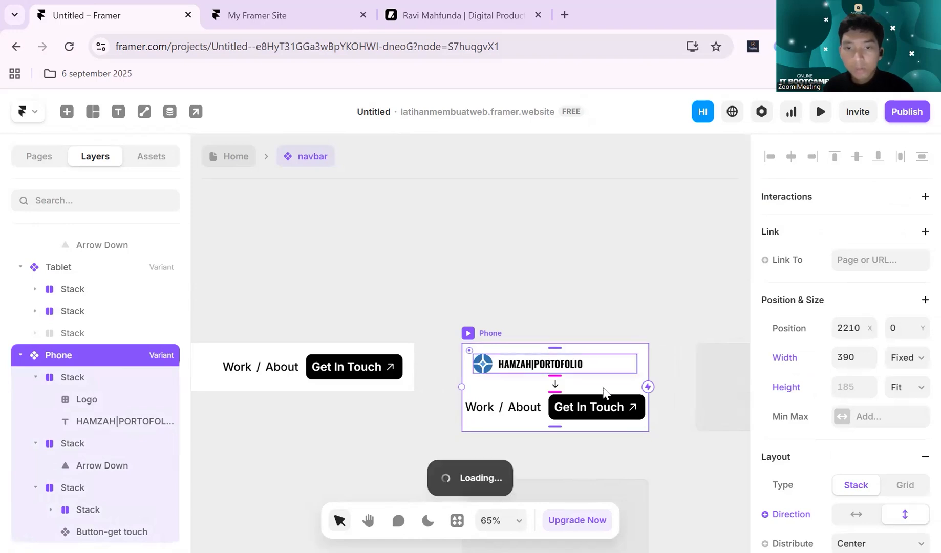
pyautogui.scroll(5, 676, 404)
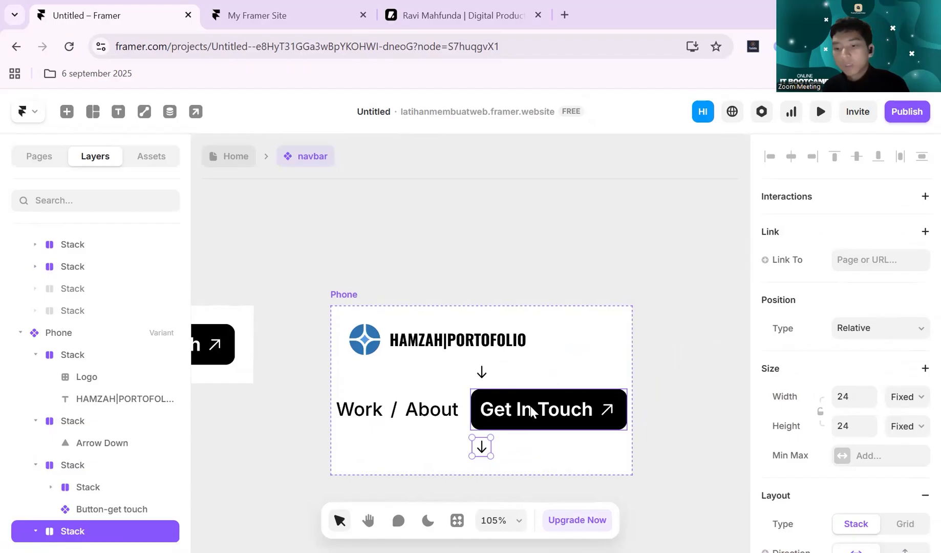
pyautogui.press('Up')
pyautogui.press('Up')
# - Delete the duplicate Arrow Down icon and its leftover empty stack from the Phone variant
pyautogui.click(484, 404)
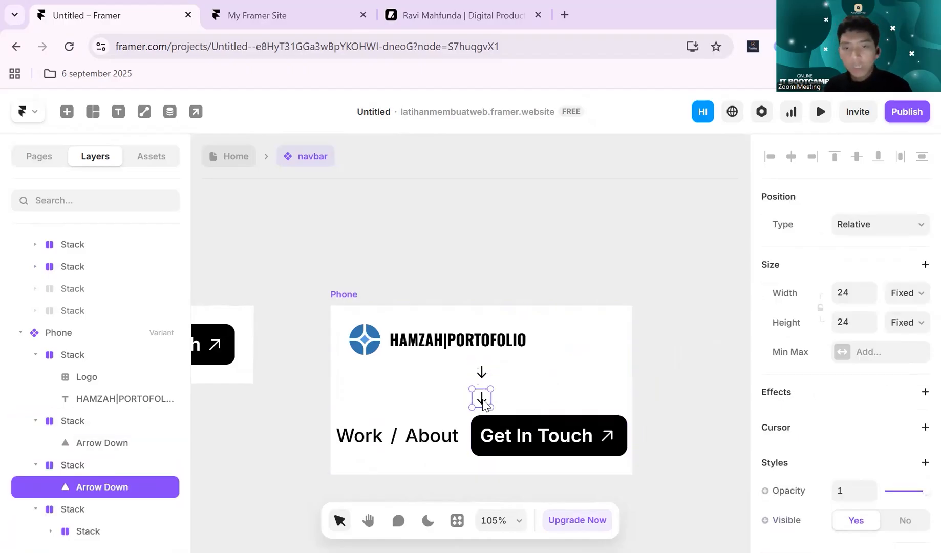
pyautogui.press('Delete')
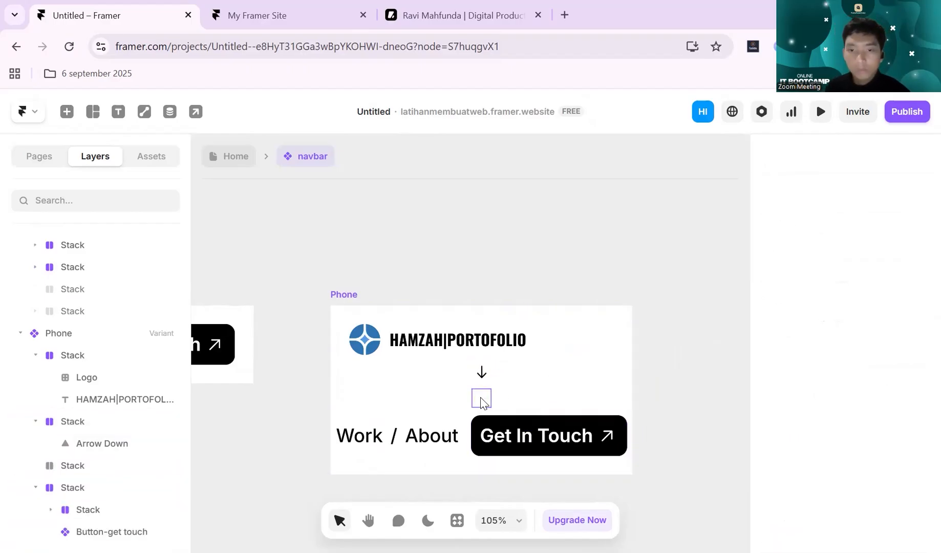
pyautogui.click(481, 400)
pyautogui.press('Delete')
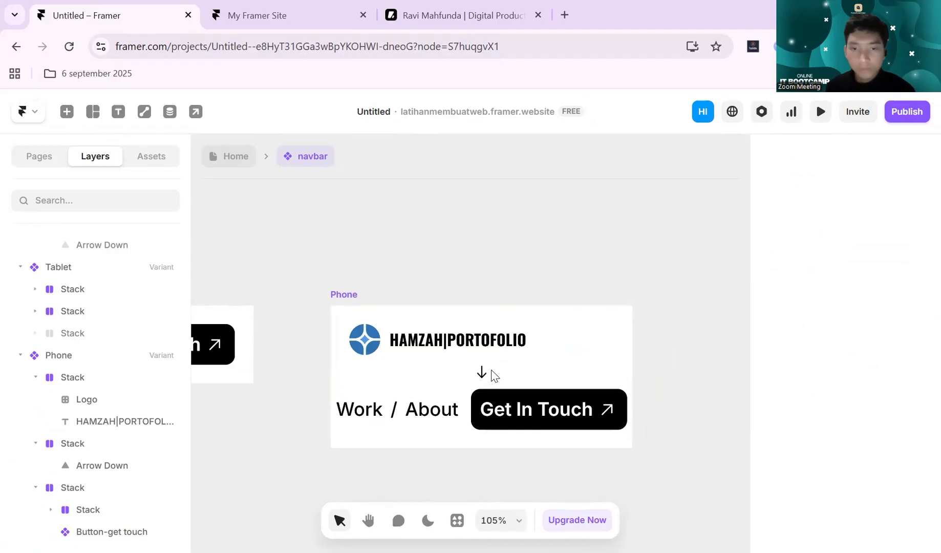
# - Wrap the Phone variant's logo stack and arrow stack together in one new stack
pyautogui.click(481, 373)
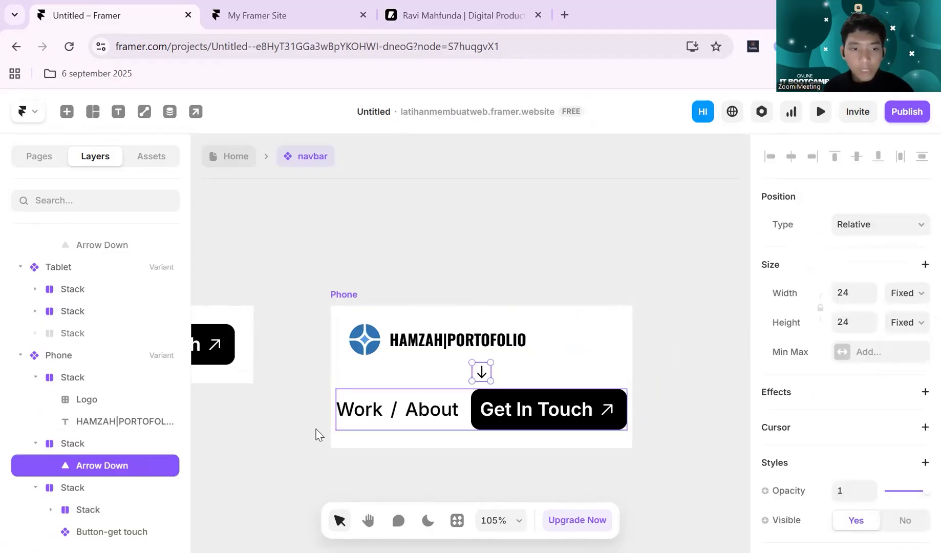
pyautogui.click(82, 444)
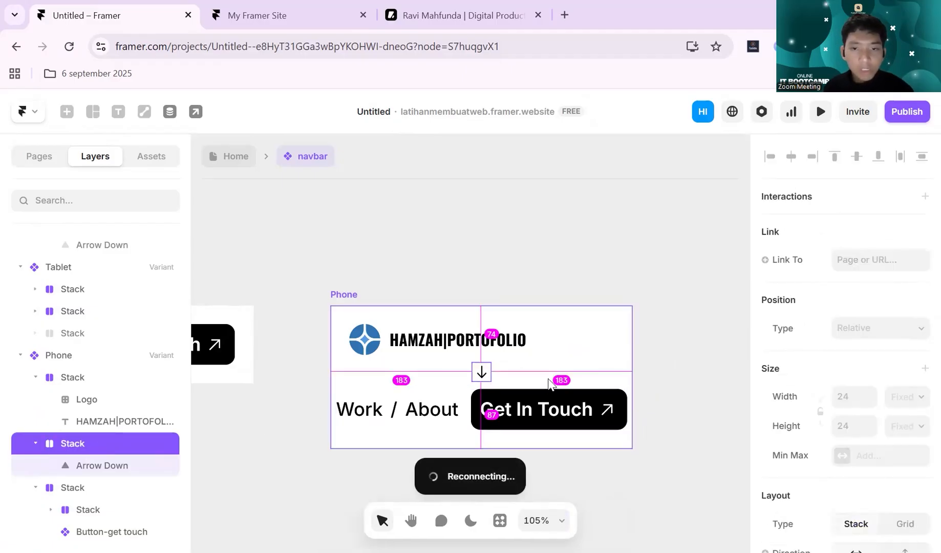
pyautogui.scroll(2, 549, 384)
pyautogui.scroll(4, 519, 382)
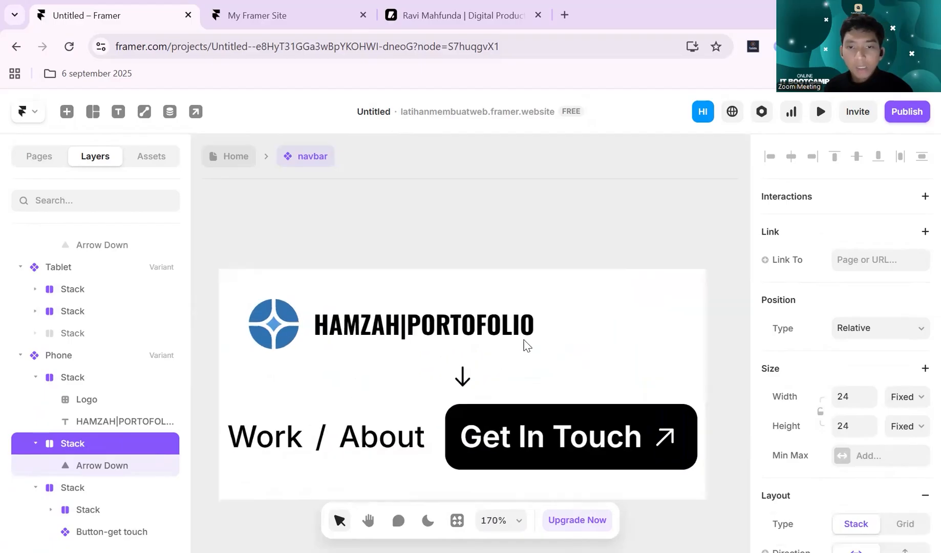
pyautogui.keyDown('shift'); pyautogui.click(571, 332); pyautogui.keyUp('shift')
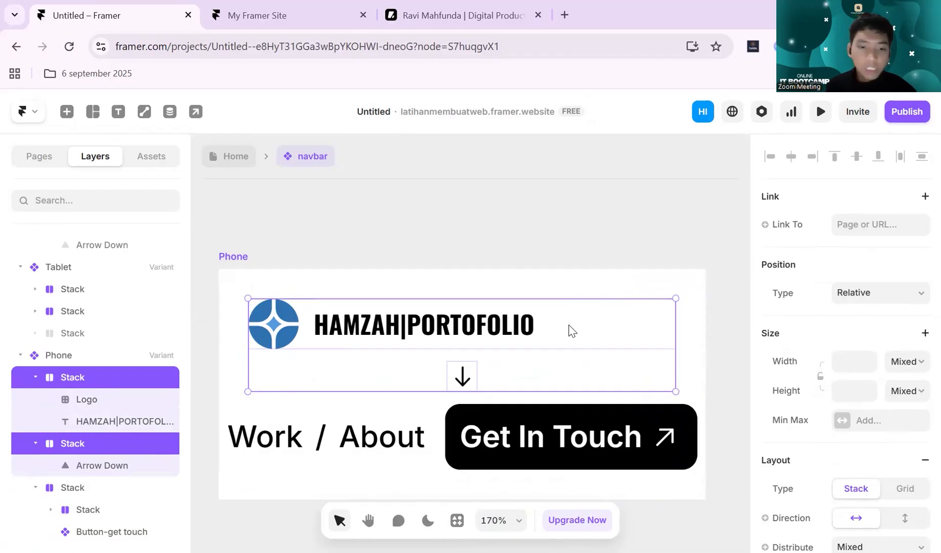
pyautogui.hotkey('ctrl', 'Return')
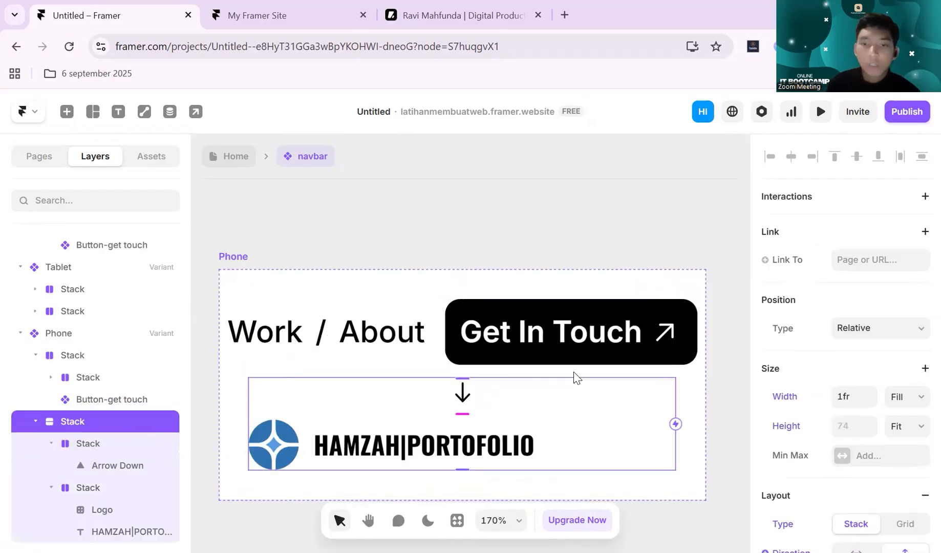
# - Move the combined logo and arrow stack above the Work / About row in the Phone variant
pyautogui.click(578, 444)
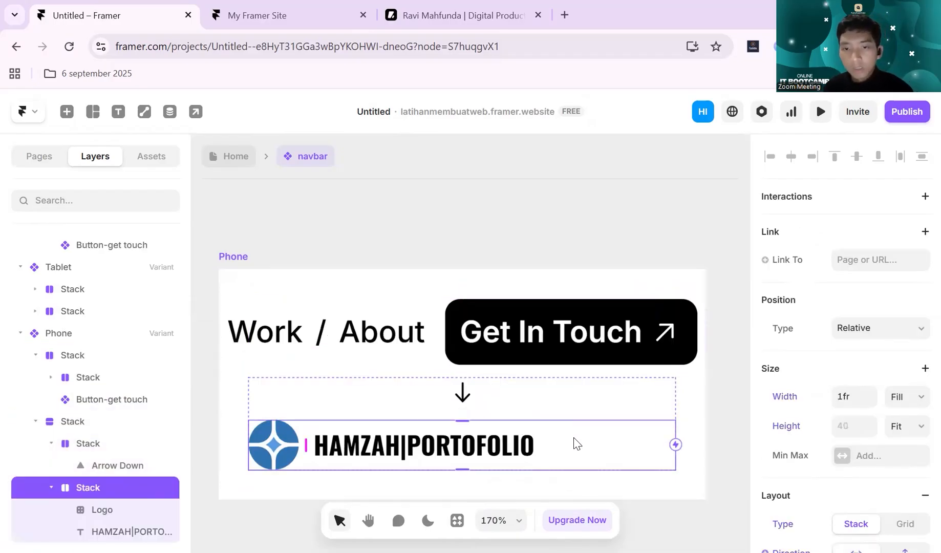
pyautogui.scroll(-2, 578, 443)
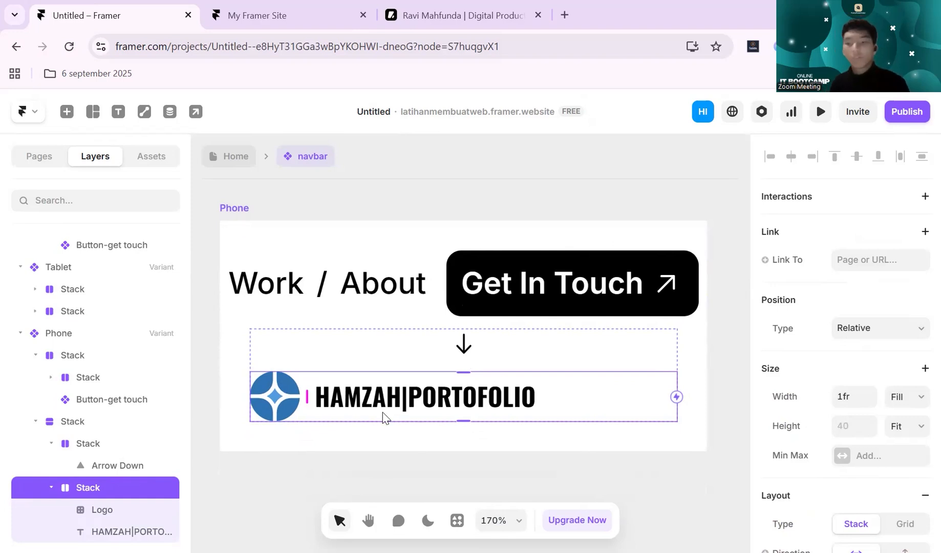
pyautogui.click(558, 360)
pyautogui.press('Up')
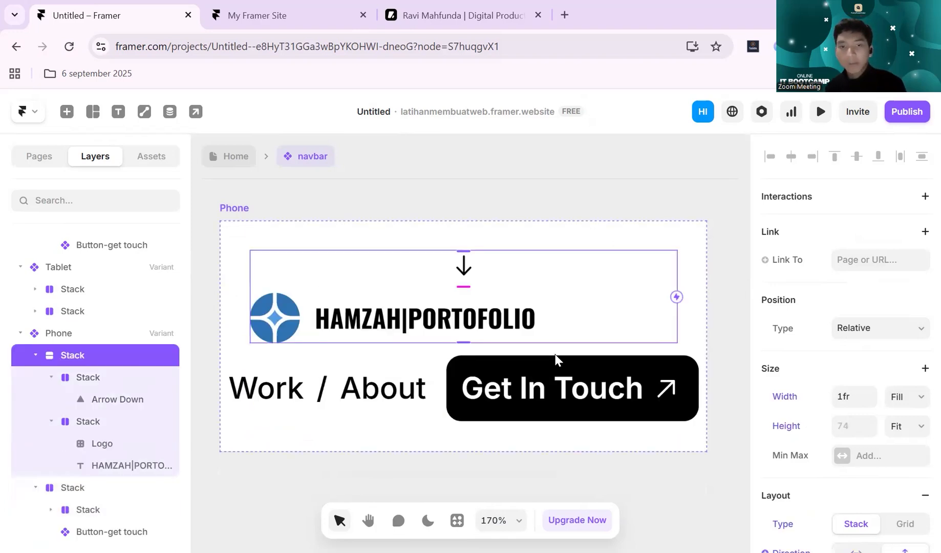
# - Select the Phone variant's logo and compare its proportions with the Tablet variant's navbar
pyautogui.click(280, 330)
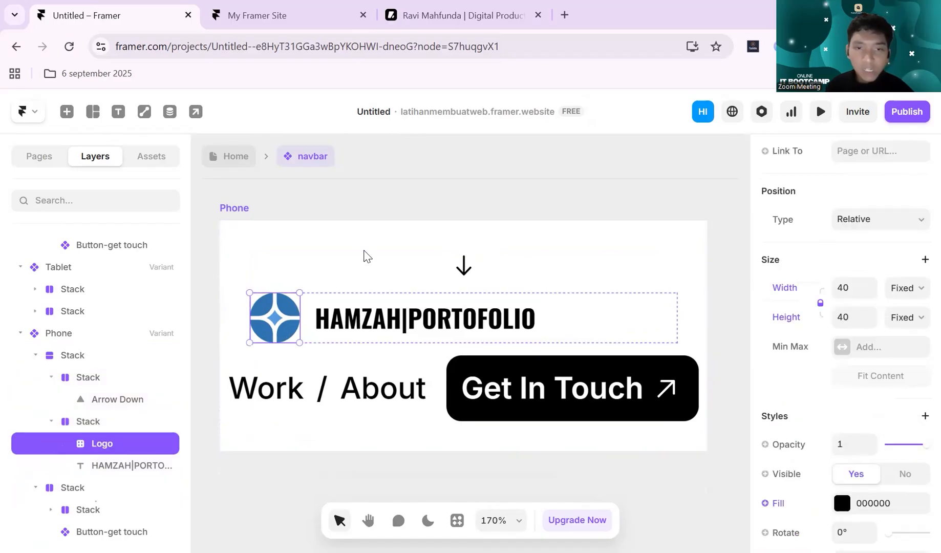
pyautogui.scroll(-5, 376, 250)
pyautogui.hscroll(-5, 378, 248)
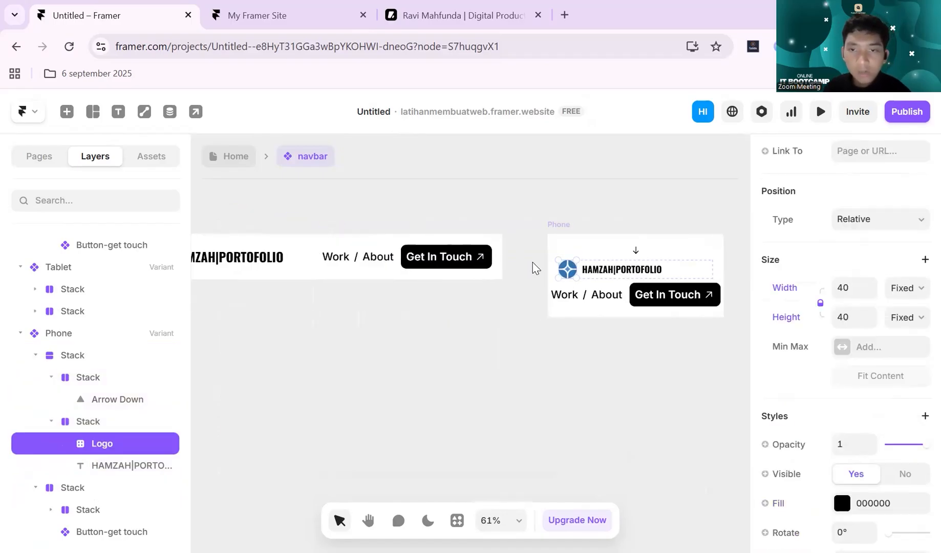
pyautogui.scroll(2, 618, 274)
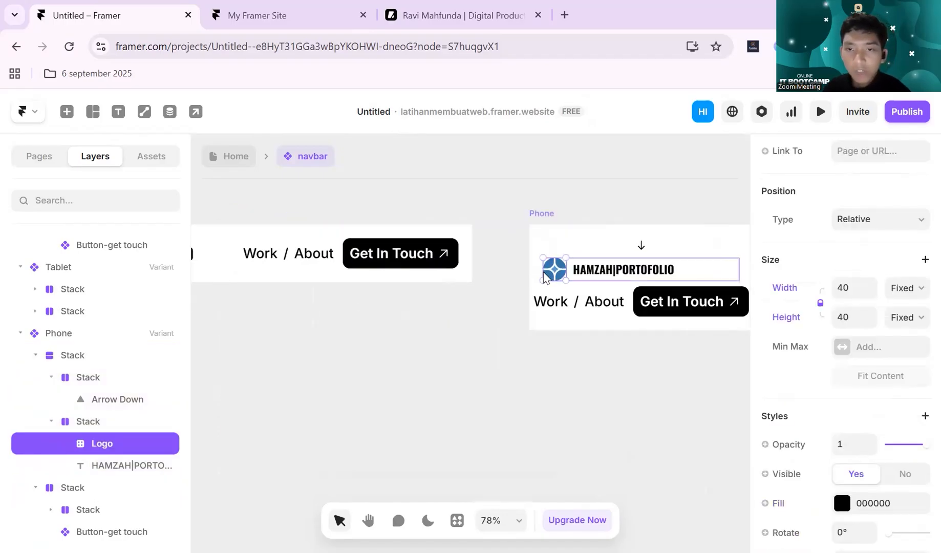
pyautogui.scroll(-5, 584, 259)
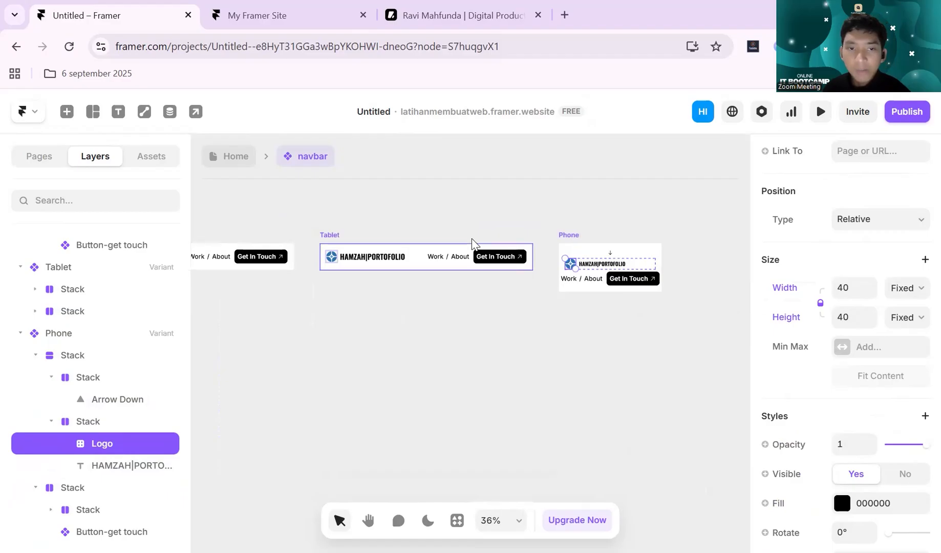
pyautogui.hscroll(-8, 479, 243)
pyautogui.hscroll(10, 484, 241)
pyautogui.scroll(10, 519, 268)
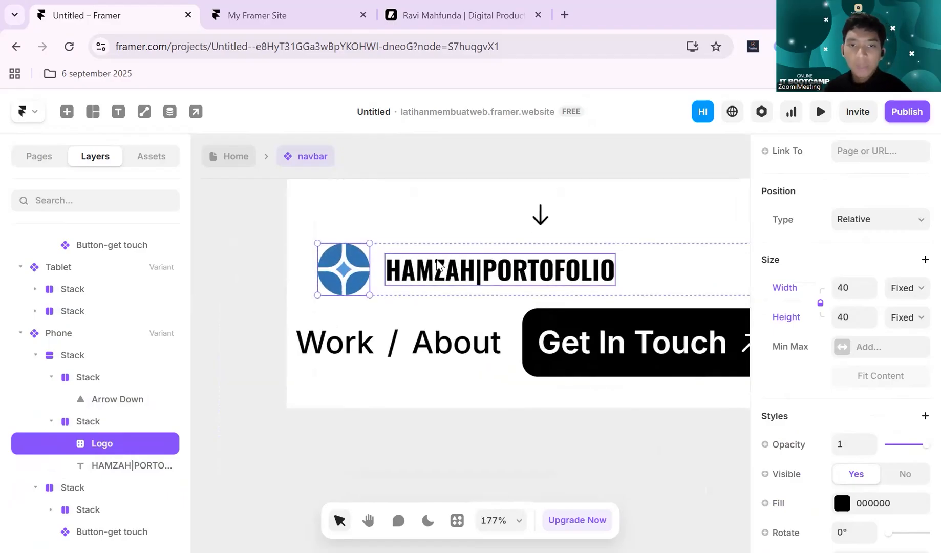
pyautogui.scroll(2, 440, 262)
pyautogui.scroll(-2, 441, 263)
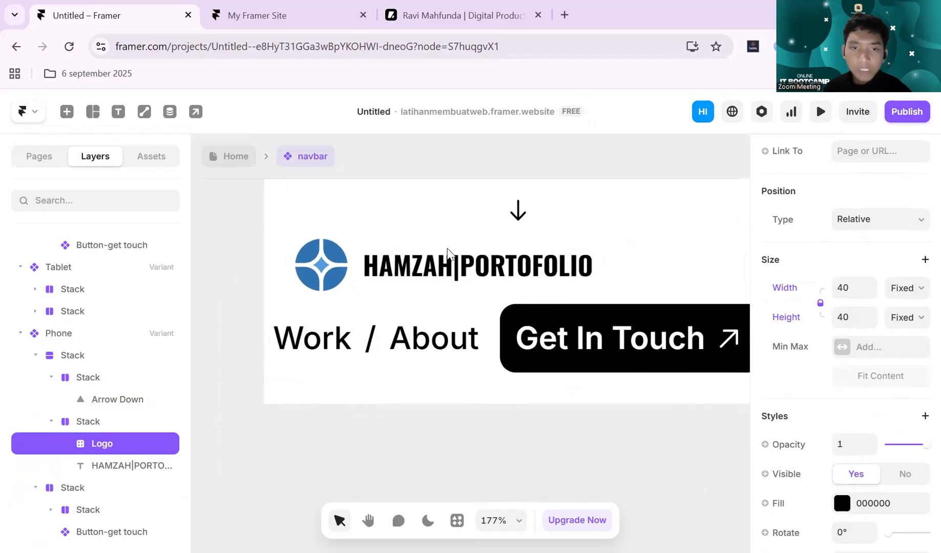
# - Try to set the Phone logo's height to 20 with its proportions locked, and undo the resize
pyautogui.scroll(2, 440, 263)
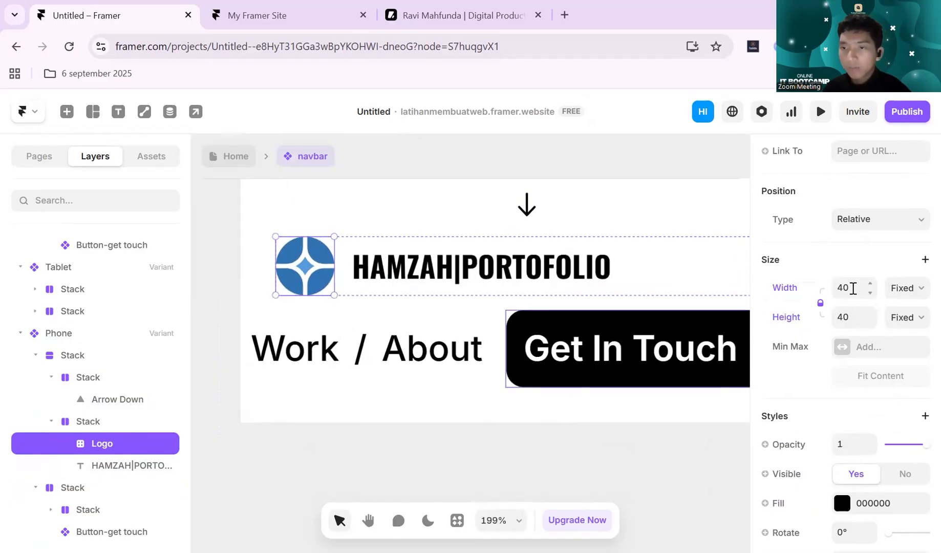
pyautogui.click(853, 318)
pyautogui.write('20')
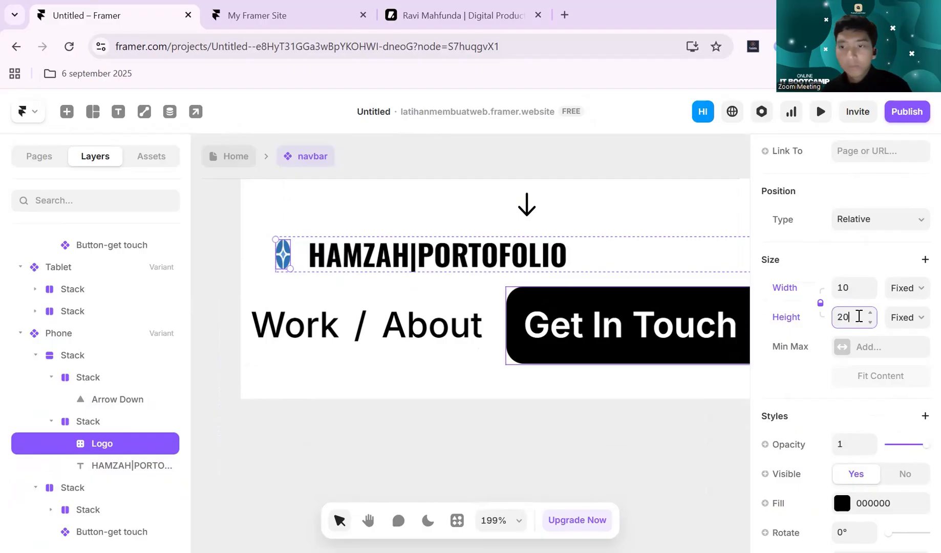
pyautogui.click(677, 441)
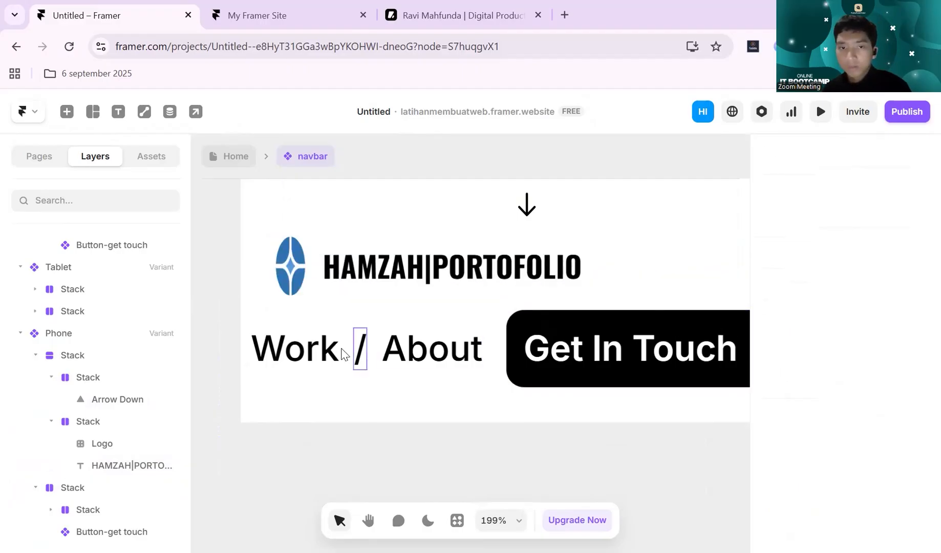
pyautogui.hotkey('ctrl', 'z')
pyautogui.hotkey('ctrl', 'z')
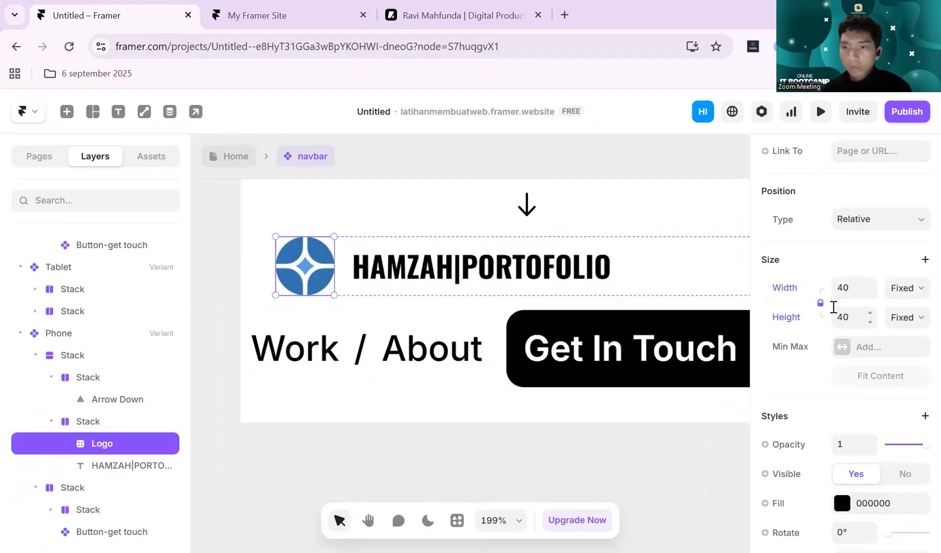
# - Unlock the Phone logo's proportions and set both its width and height to 20
pyautogui.rightClick(824, 305)
pyautogui.press('Escape')
pyautogui.click(851, 320)
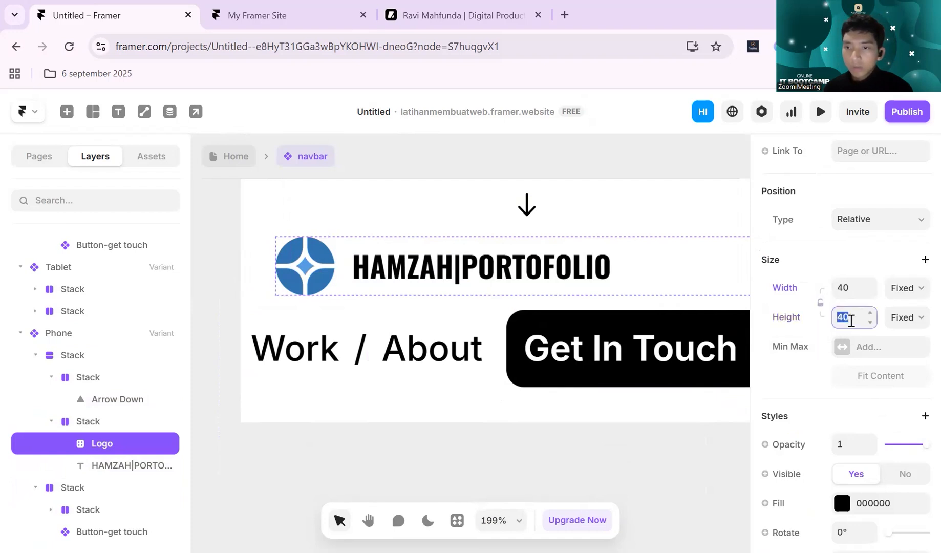
pyautogui.write('20')
pyautogui.click(859, 289)
pyautogui.press('Return')
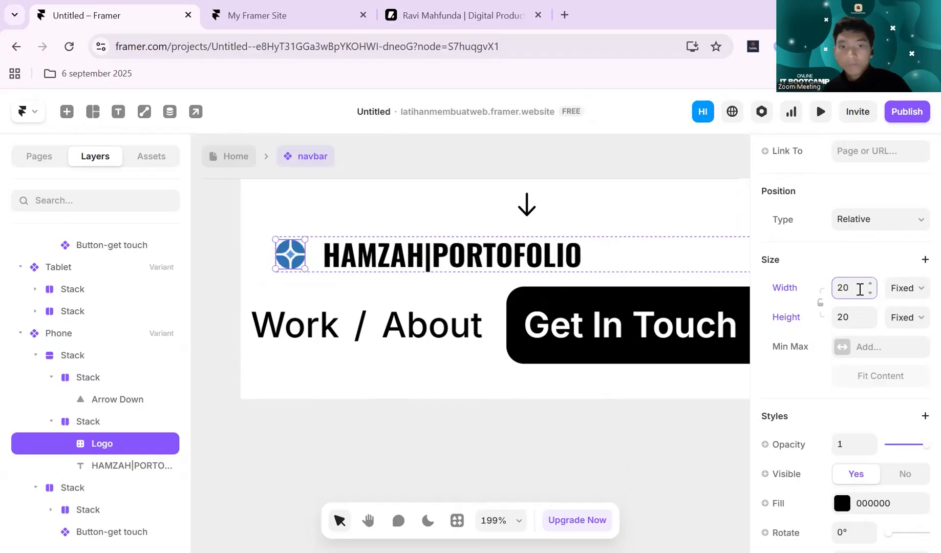
# - Set the font size of the portfolio title beside the Phone logo to 16 px
pyautogui.click(478, 256)
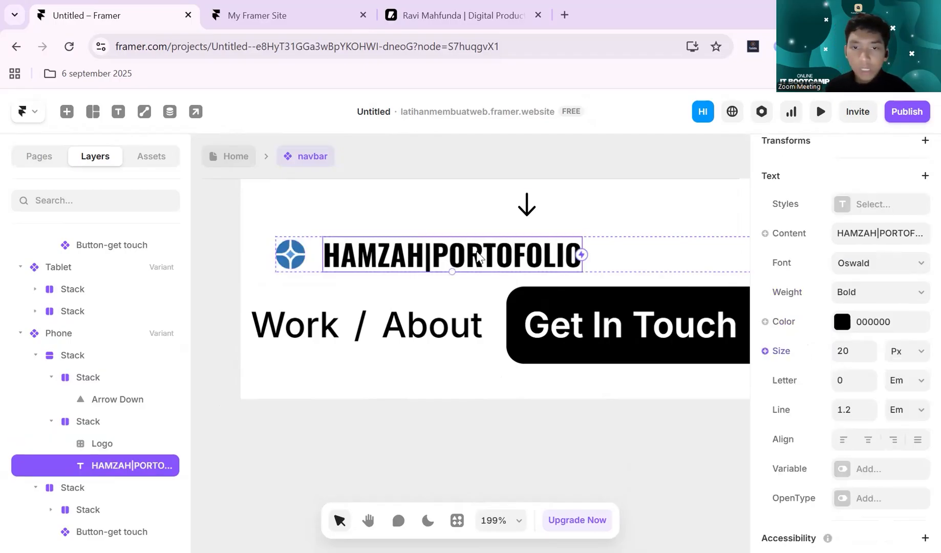
pyautogui.scroll(-2, 855, 299)
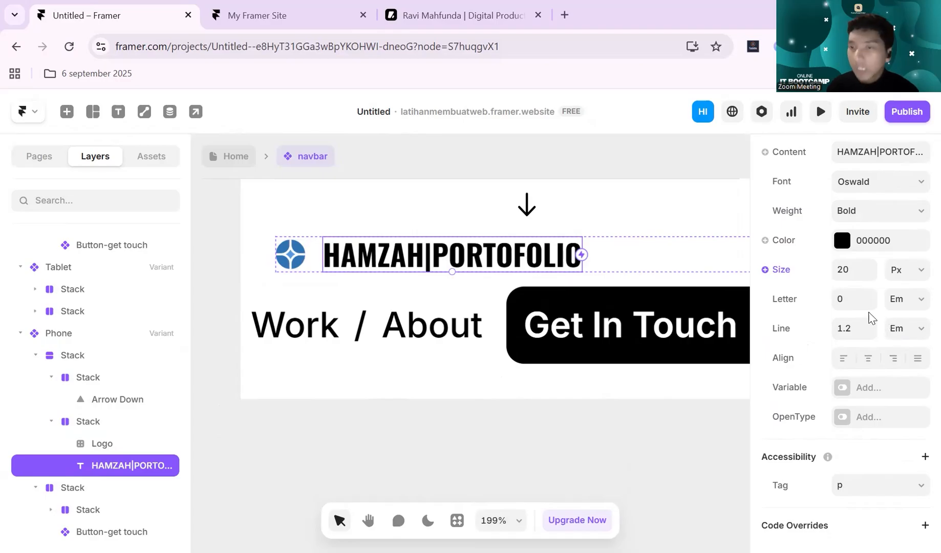
pyautogui.click(860, 264)
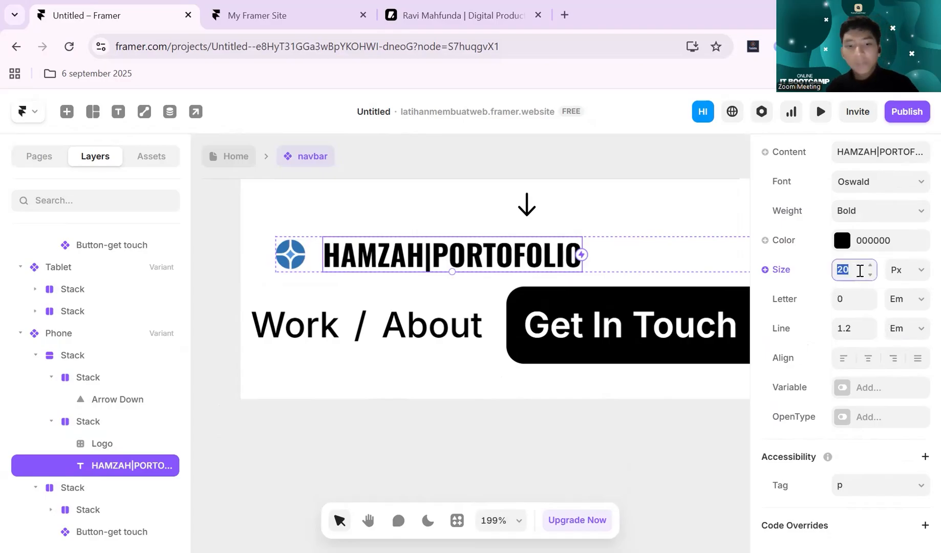
pyautogui.write('16')
pyautogui.press('Return')
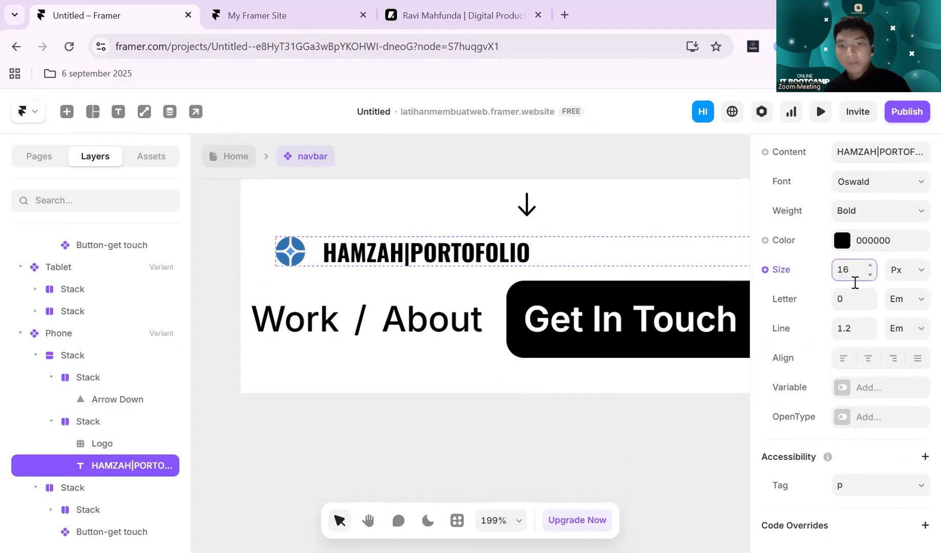
pyautogui.click(596, 439)
# - Set the width of the Phone variant's logo and title stack to Fit Content
pyautogui.hscroll(3, 600, 410)
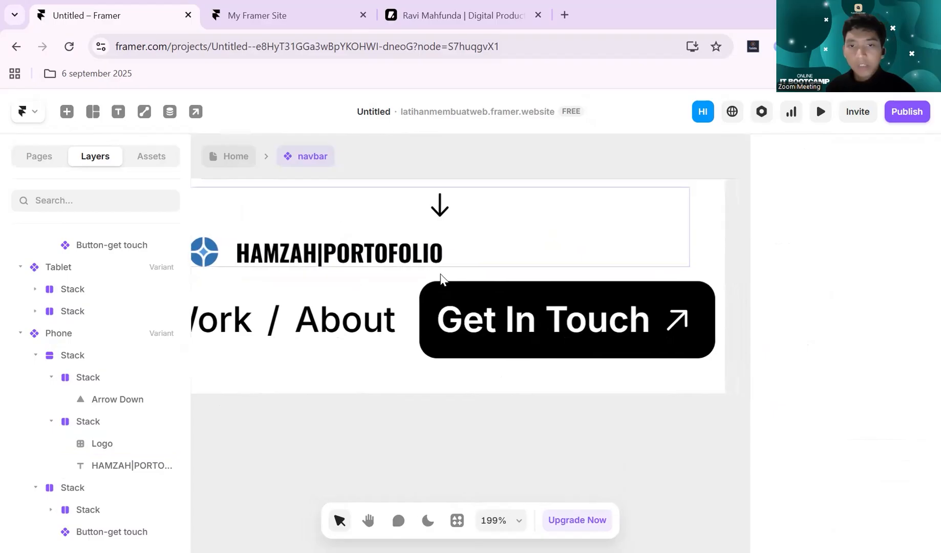
pyautogui.click(455, 254)
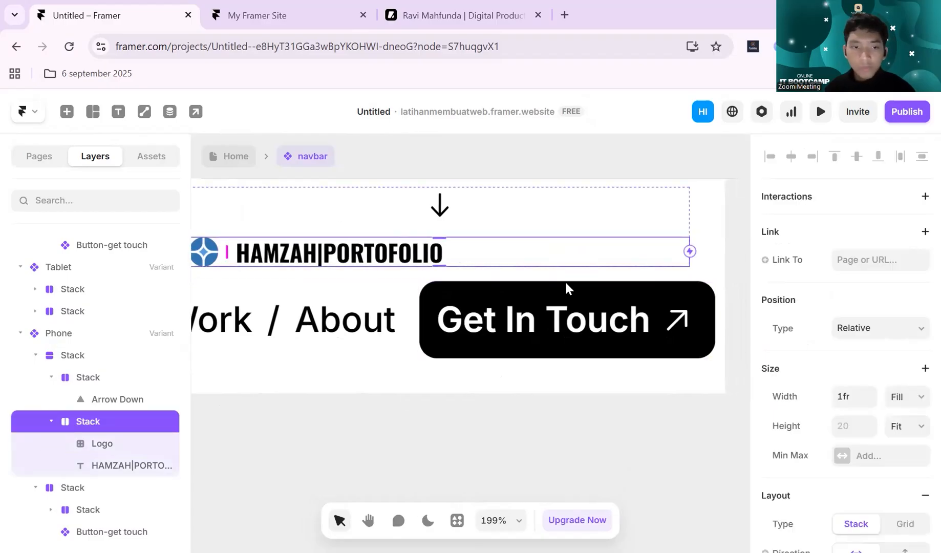
pyautogui.hscroll(-2, 456, 266)
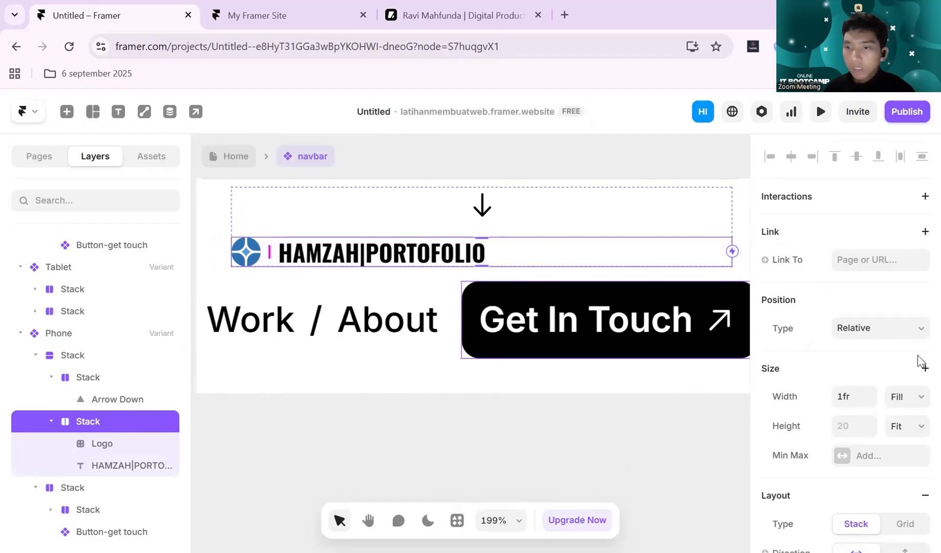
pyautogui.click(914, 399)
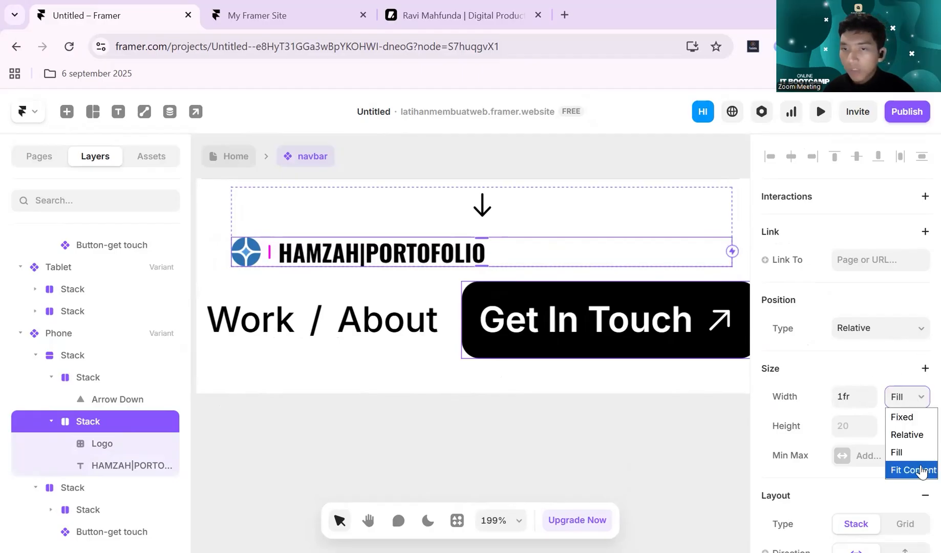
pyautogui.click(918, 467)
# - Change the direction of the Phone stack holding the arrow and logo to Horizontal
pyautogui.click(665, 238)
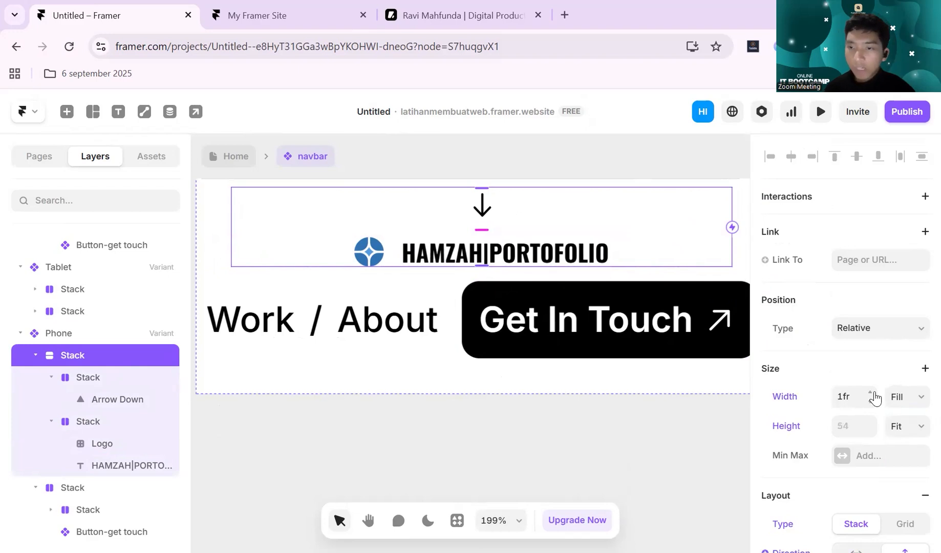
pyautogui.scroll(-3, 878, 384)
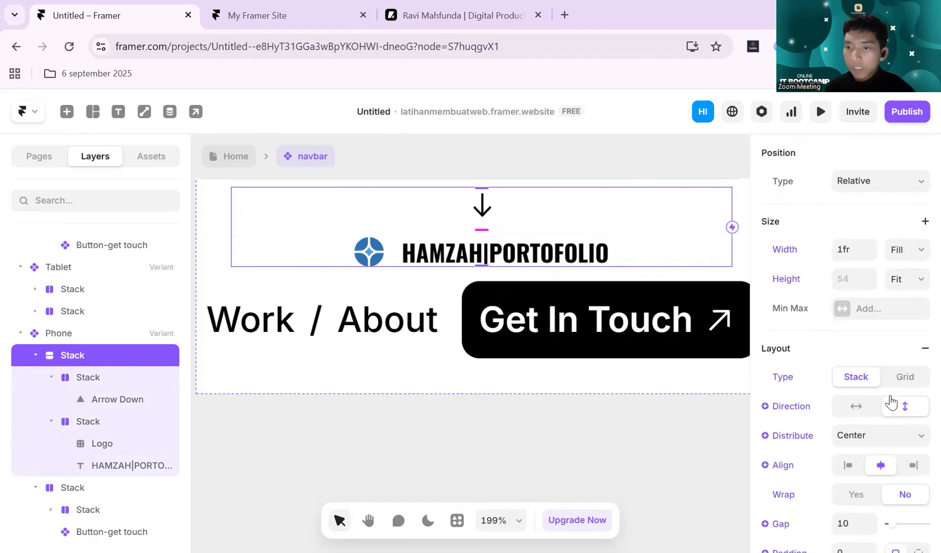
pyautogui.click(857, 410)
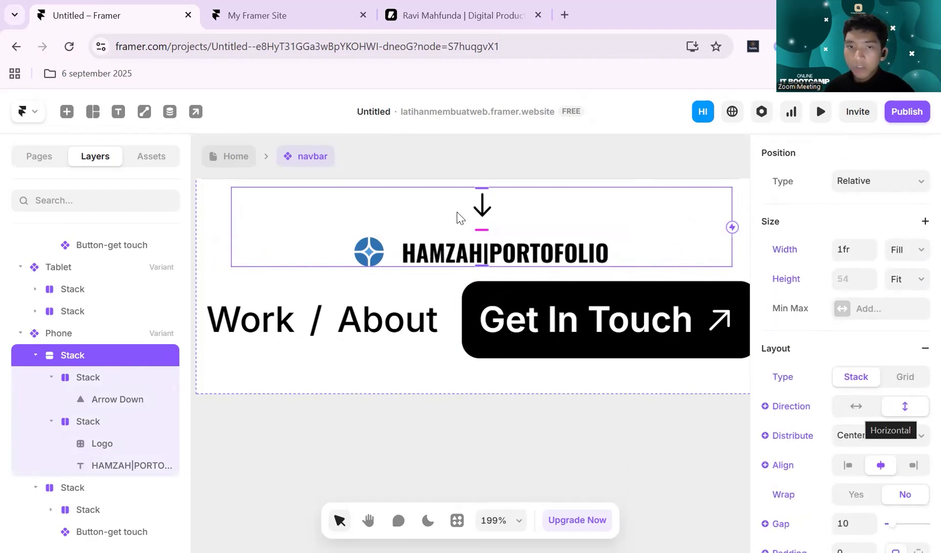
# - Move the logo and title stack ahead of the arrow so the arrow ends the Phone row
pyautogui.click(621, 209)
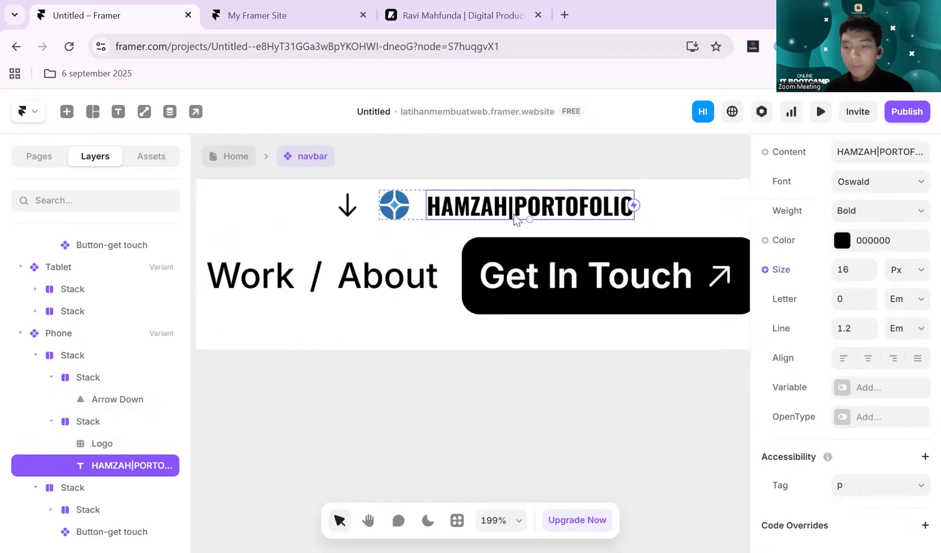
pyautogui.click(423, 207)
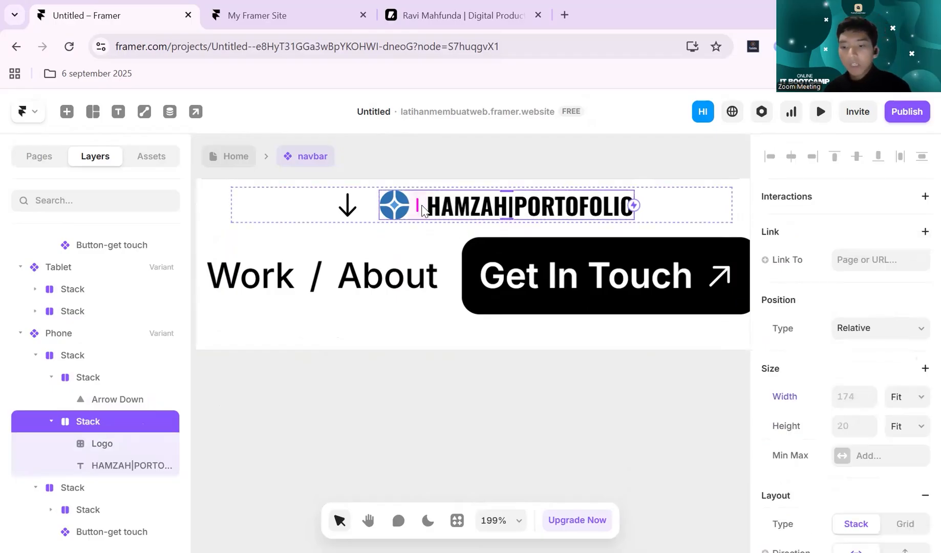
pyautogui.press('Left')
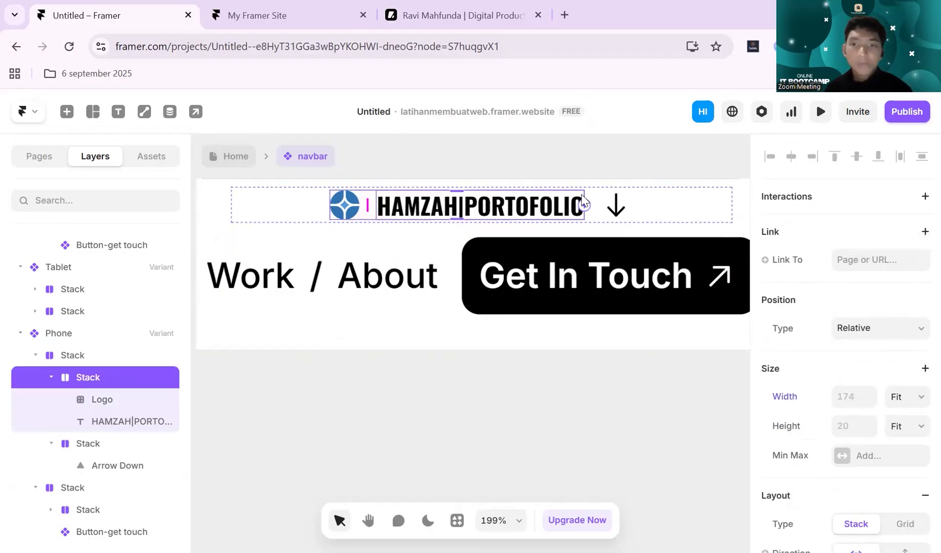
# - Set the distribution of the Phone stack holding the logo and arrow to Space Between
pyautogui.click(667, 215)
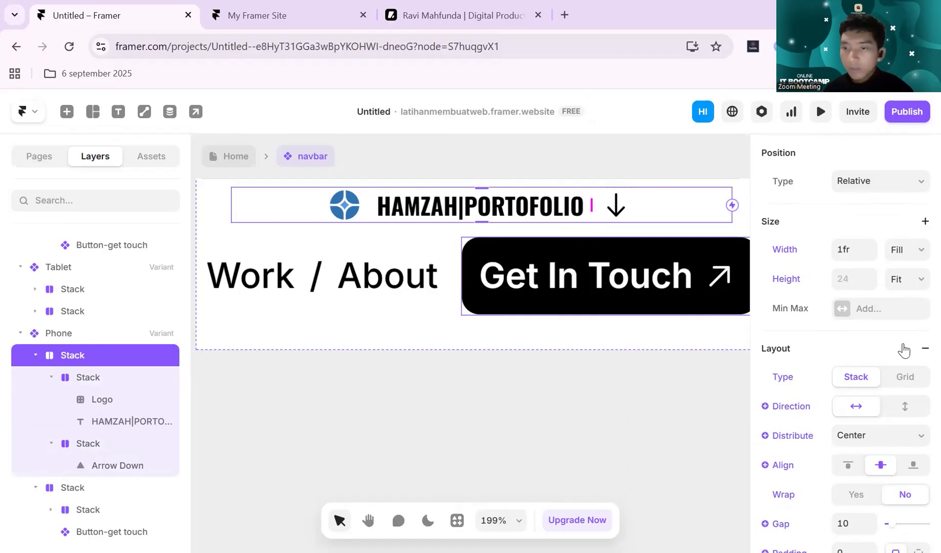
pyautogui.scroll(-2, 904, 351)
pyautogui.click(900, 369)
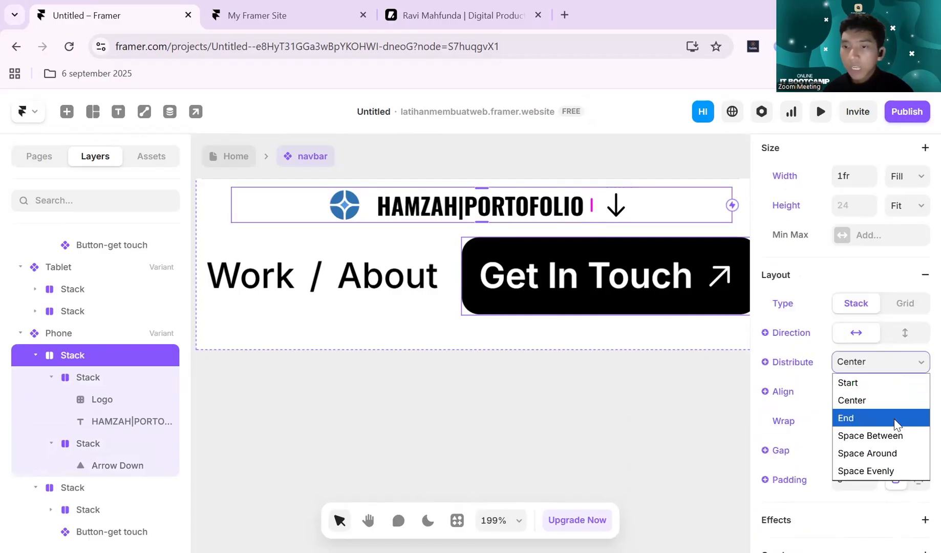
pyautogui.click(885, 439)
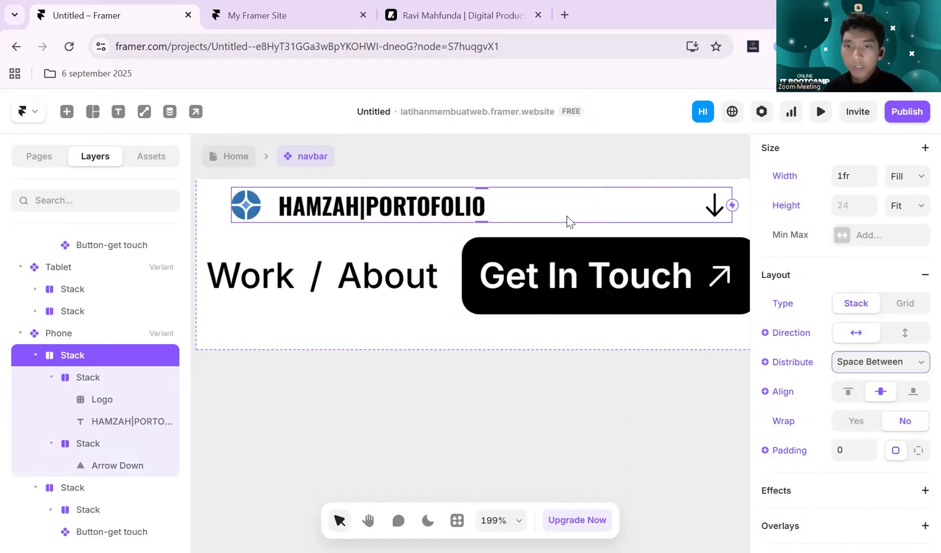
pyautogui.click(712, 210)
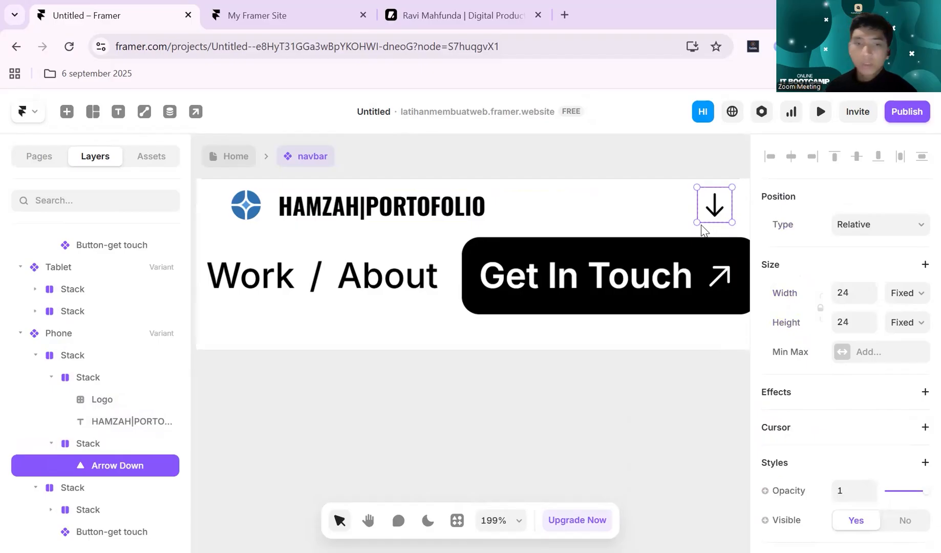
pyautogui.click(432, 311)
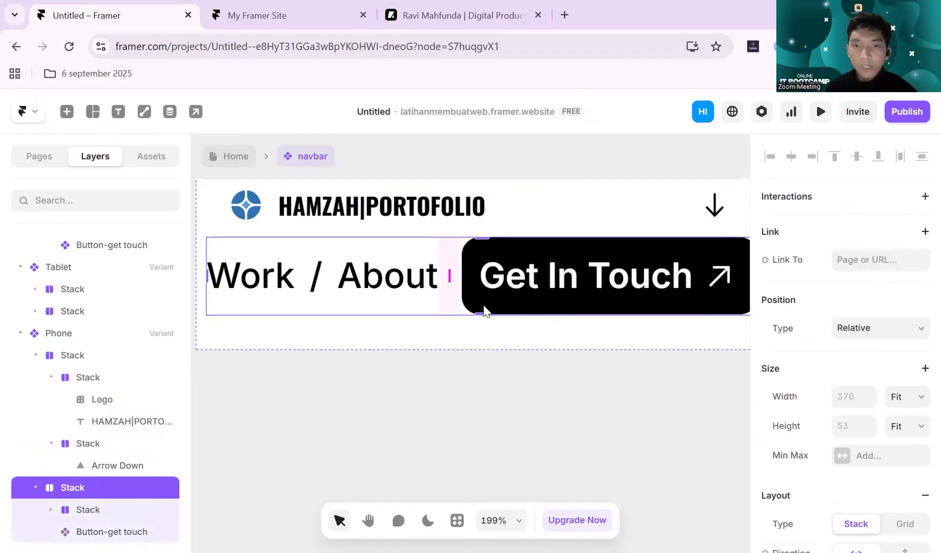
pyautogui.click(581, 211)
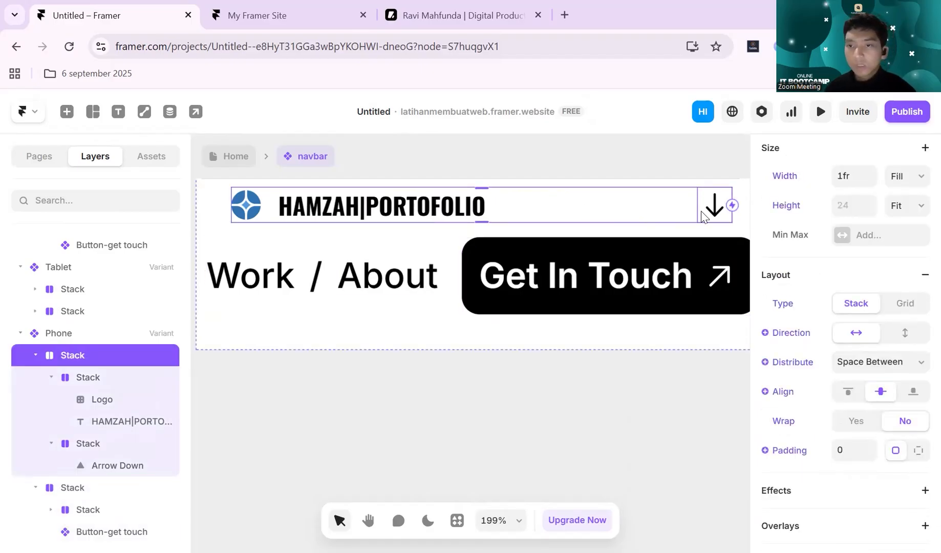
pyautogui.click(703, 215)
pyautogui.scroll(-4, 853, 331)
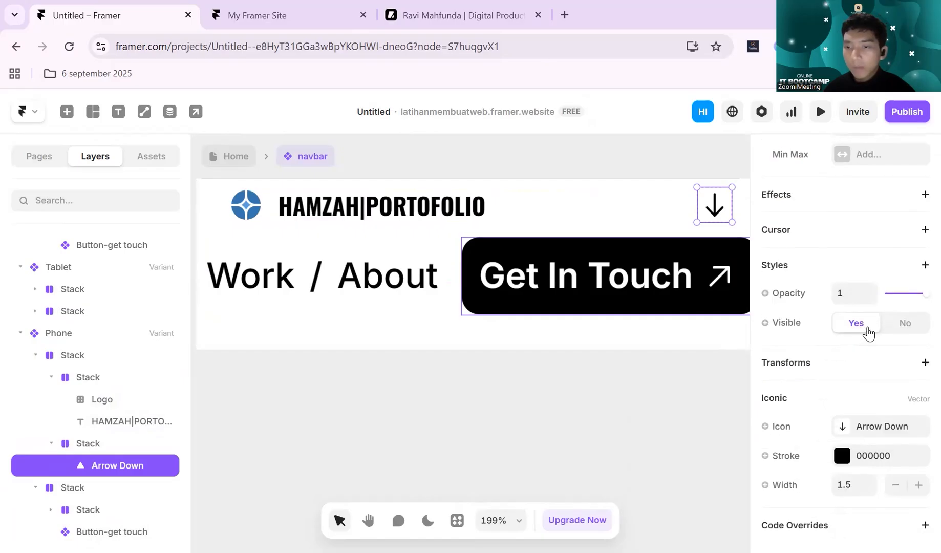
pyautogui.scroll(4, 875, 389)
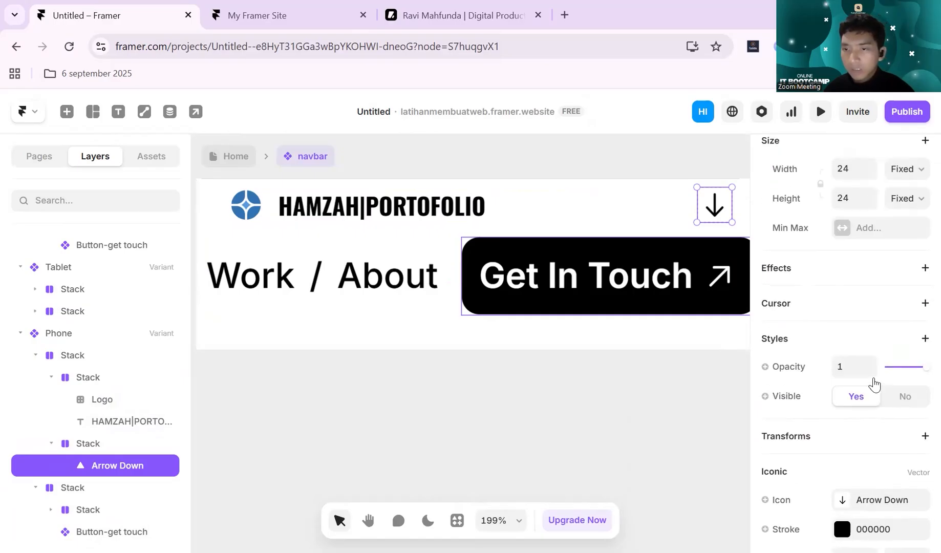
pyautogui.scroll(-4, 883, 361)
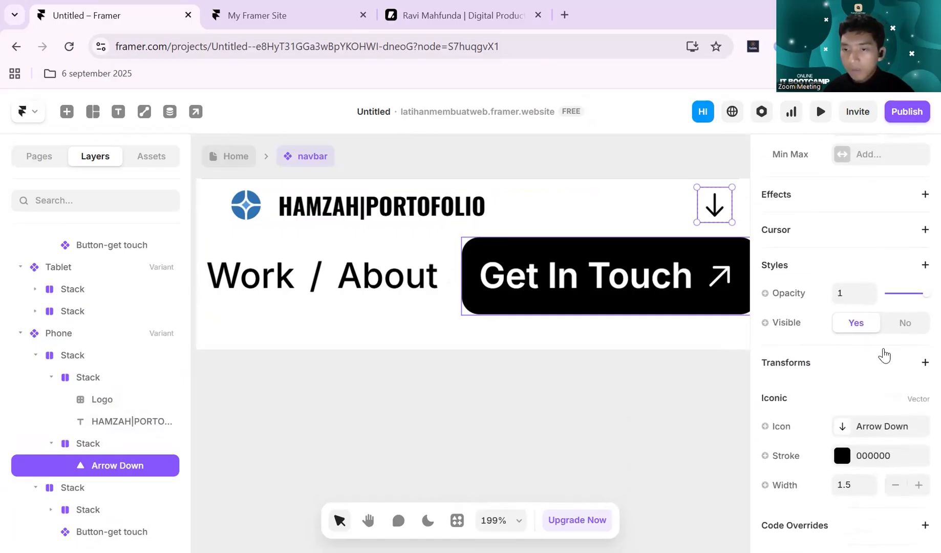
# - Add a solid border in light grey BFBFBF to the stack around the Phone arrow
pyautogui.click(82, 443)
pyautogui.scroll(-5, 870, 338)
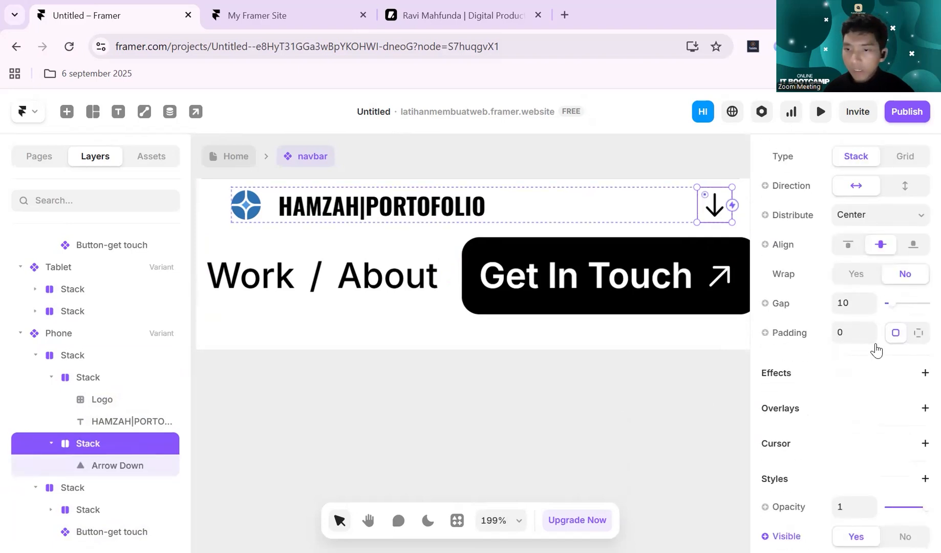
pyautogui.scroll(-3, 877, 351)
pyautogui.scroll(4, 877, 350)
pyautogui.scroll(-3, 878, 344)
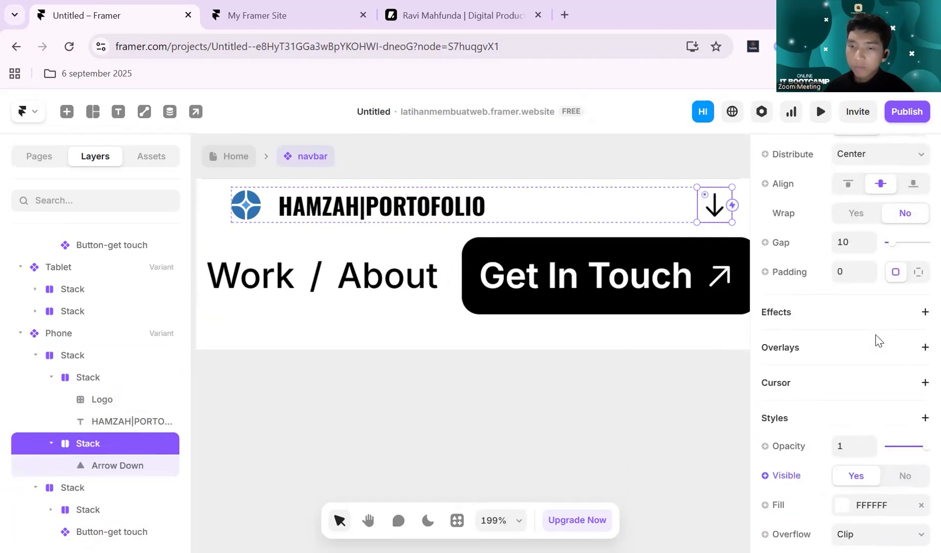
pyautogui.scroll(-1, 878, 340)
pyautogui.scroll(-3, 877, 338)
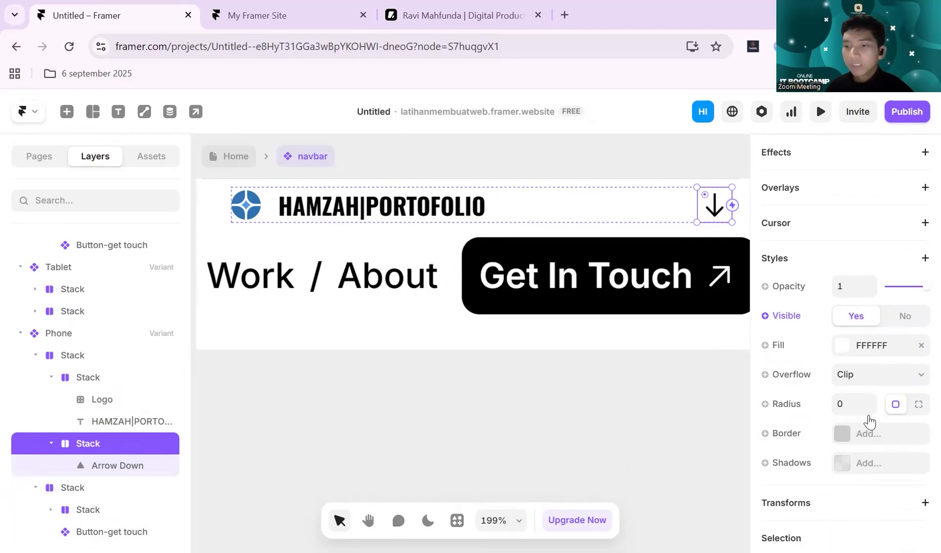
pyautogui.click(842, 435)
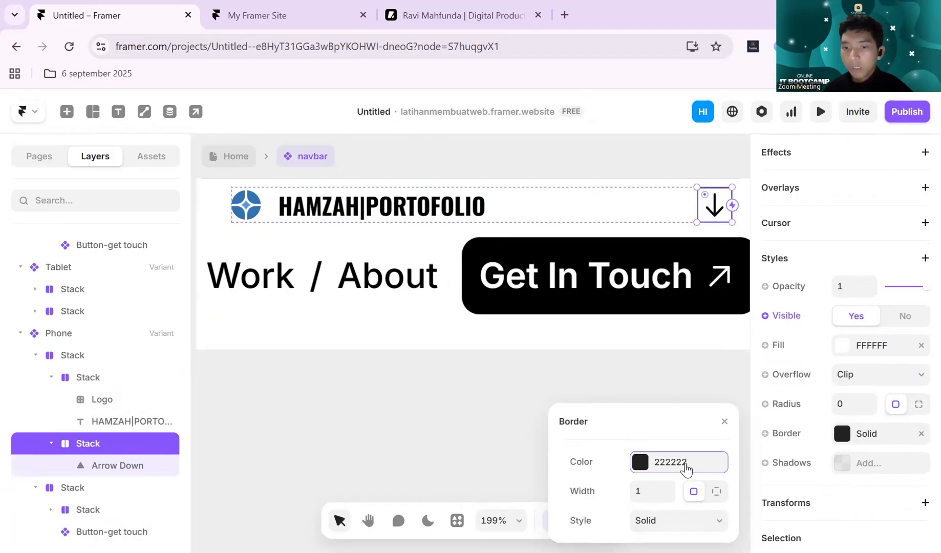
pyautogui.click(640, 462)
pyautogui.click(560, 400)
pyautogui.moveTo(555, 349); pyautogui.dragTo(552, 349)
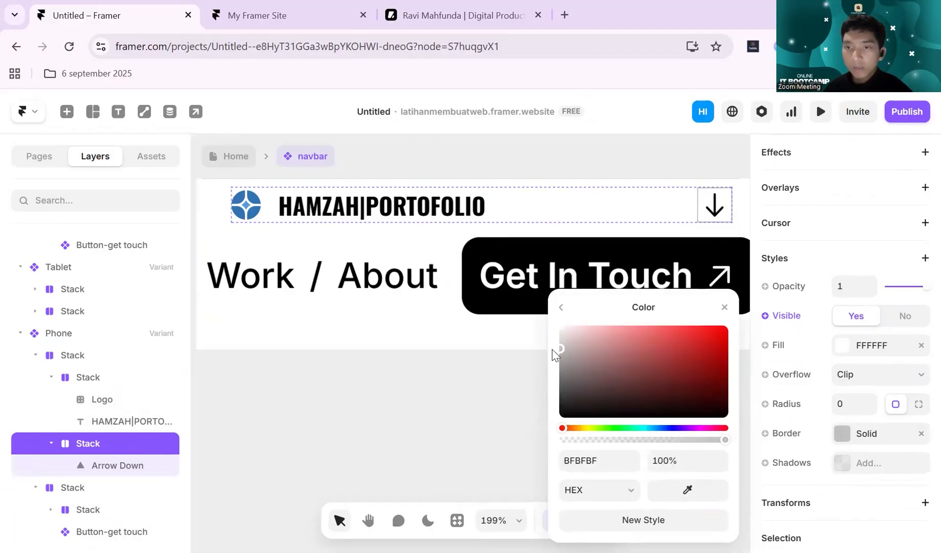
# - Try a corner radius of 12 on the stack around the Phone arrow
pyautogui.click(850, 402)
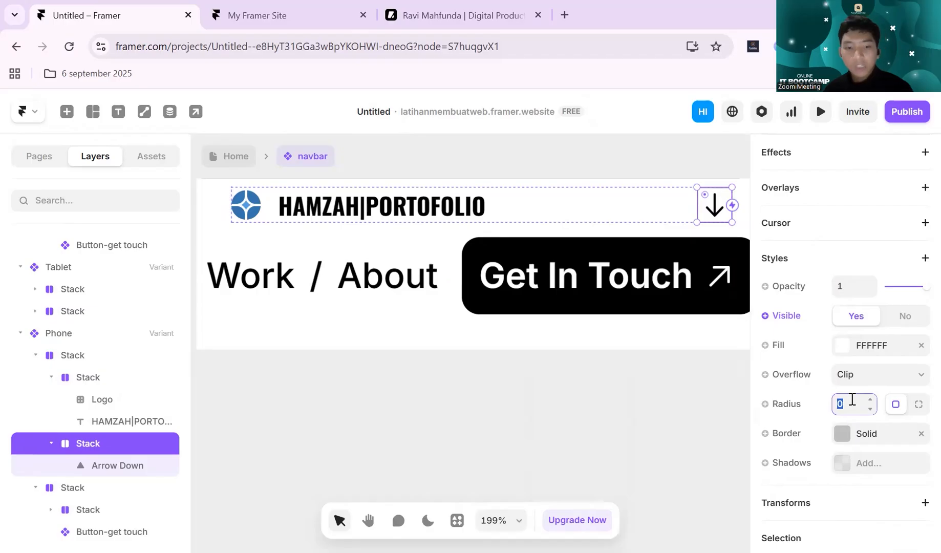
pyautogui.write('12')
pyautogui.press('Return')
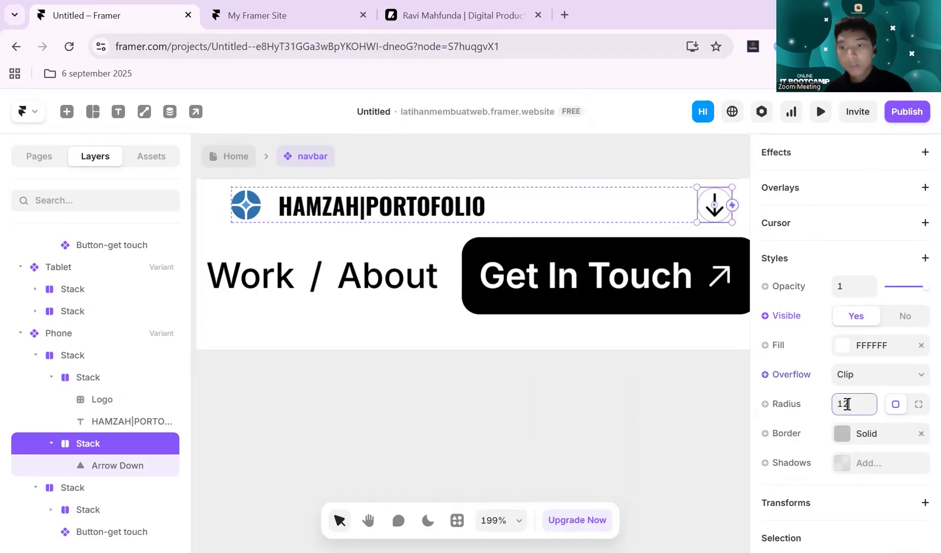
# - Set the corner radius of the Phone arrow's stack to 4
pyautogui.click(864, 403)
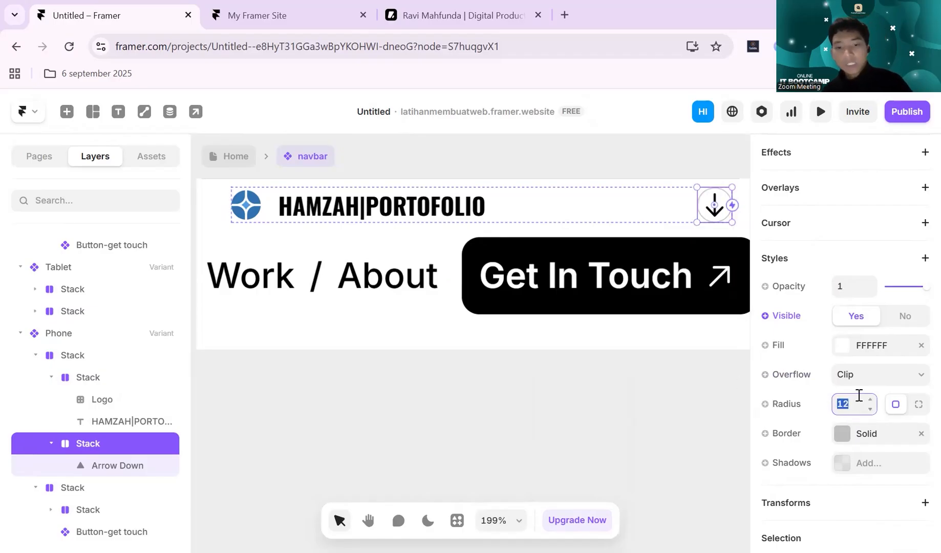
pyautogui.write('4')
pyautogui.press('Return')
pyautogui.click(647, 391)
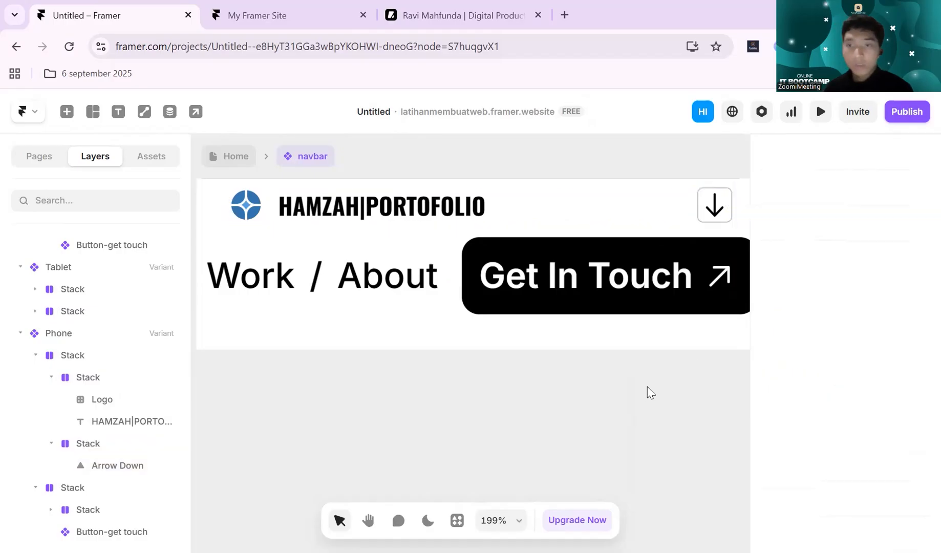
# - Add an outside box shadow to the stack around the Phone arrow
pyautogui.click(703, 218)
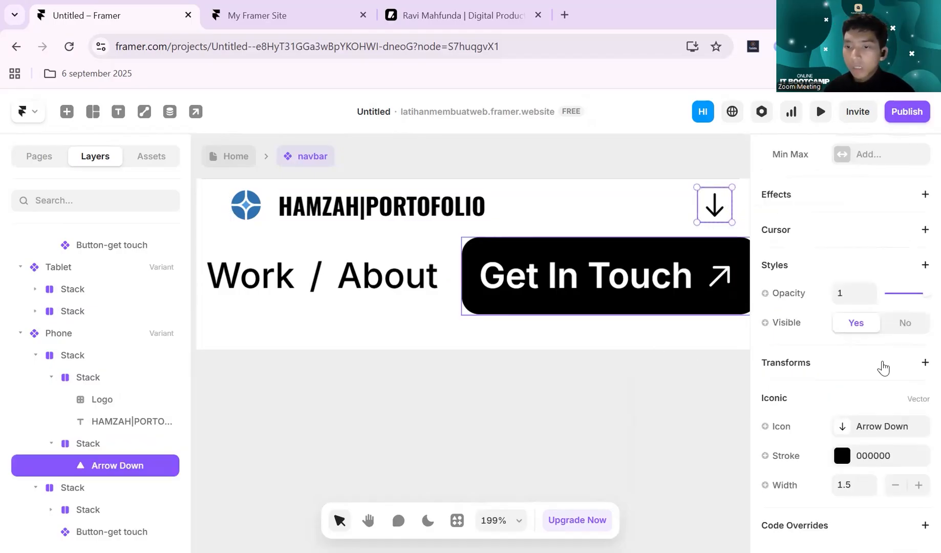
pyautogui.scroll(3, 883, 367)
pyautogui.scroll(-3, 881, 369)
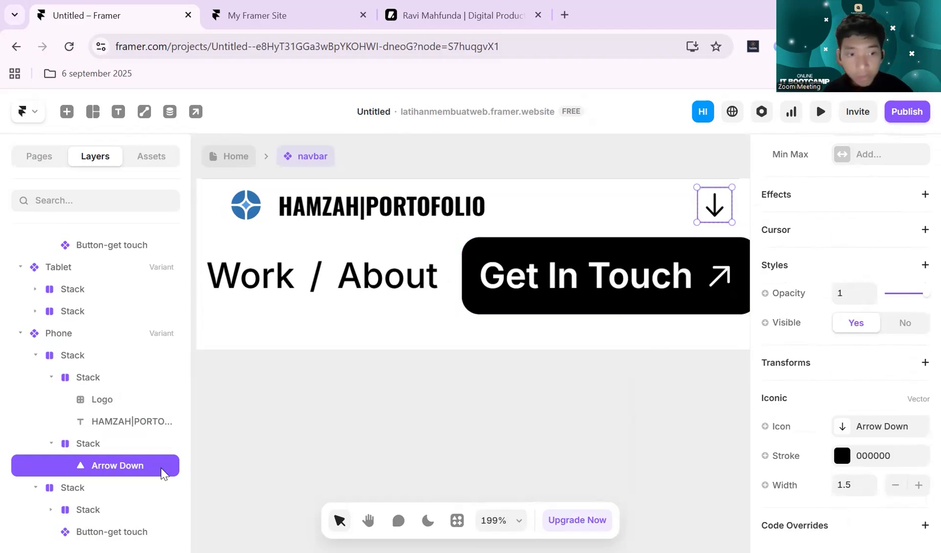
pyautogui.click(144, 449)
pyautogui.scroll(-4, 871, 313)
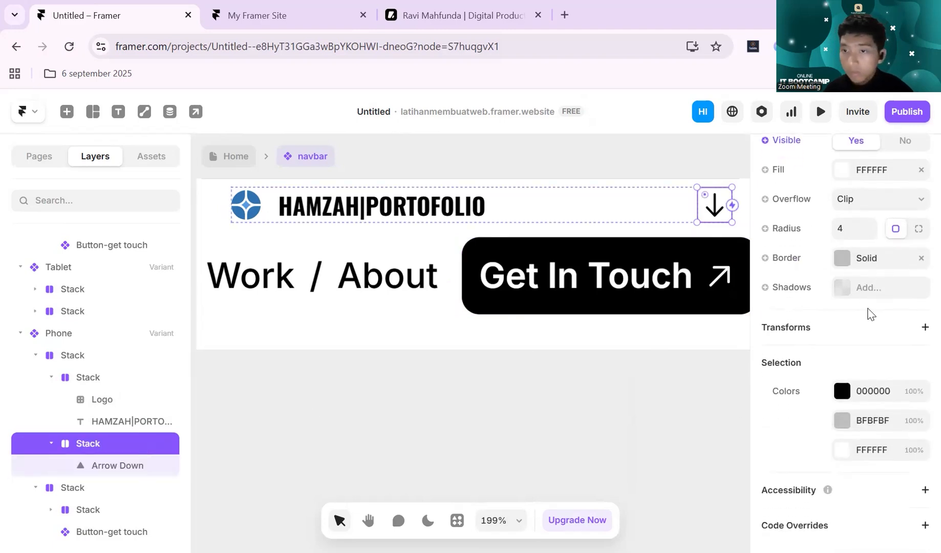
pyautogui.click(847, 290)
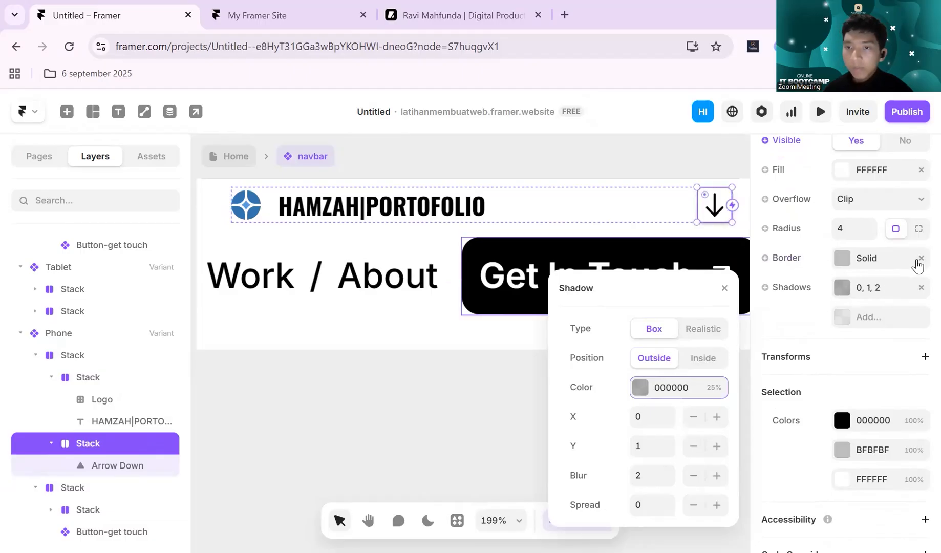
# - Try removing the solid border from the Phone arrow's stack, and undo the removal
pyautogui.click(922, 259)
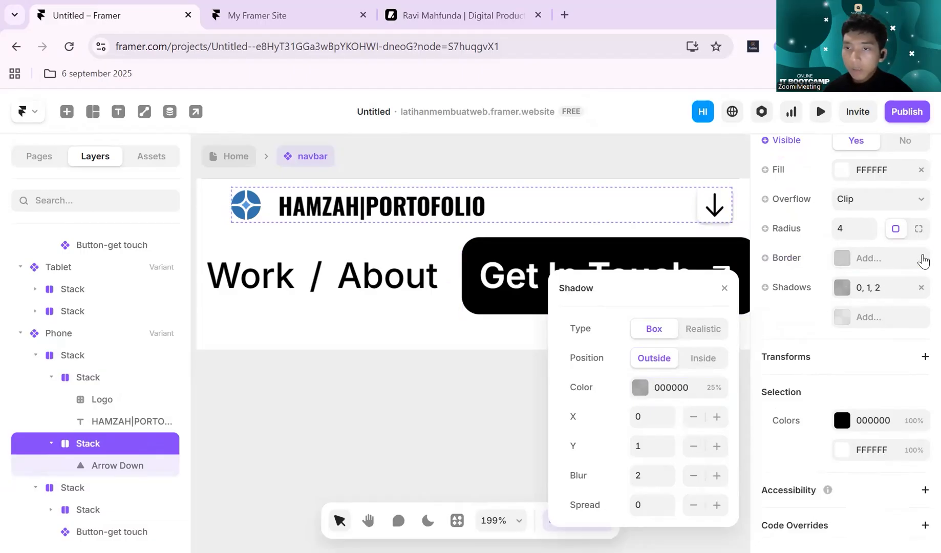
pyautogui.hotkey('ctrl', 'z')
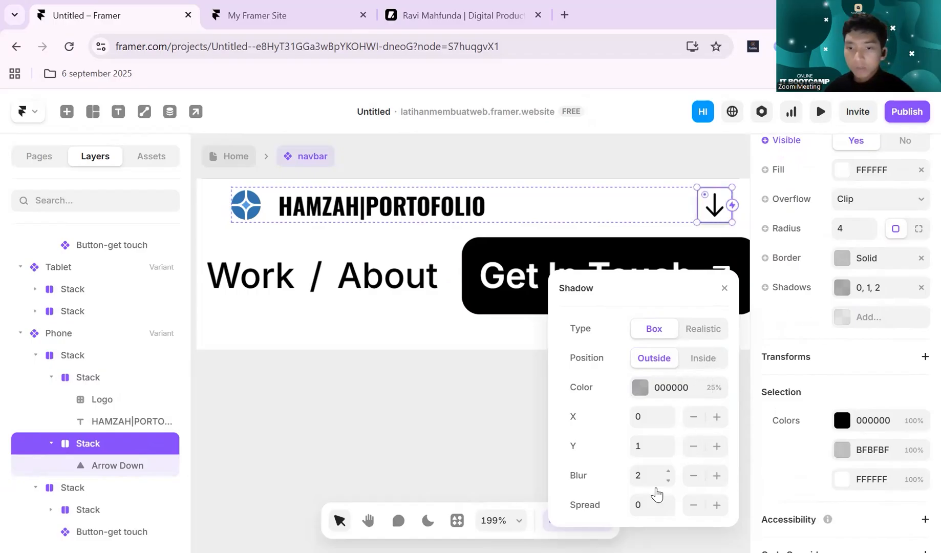
# - Set the shadow blur of the Phone arrow's stack to 4
pyautogui.click(643, 477)
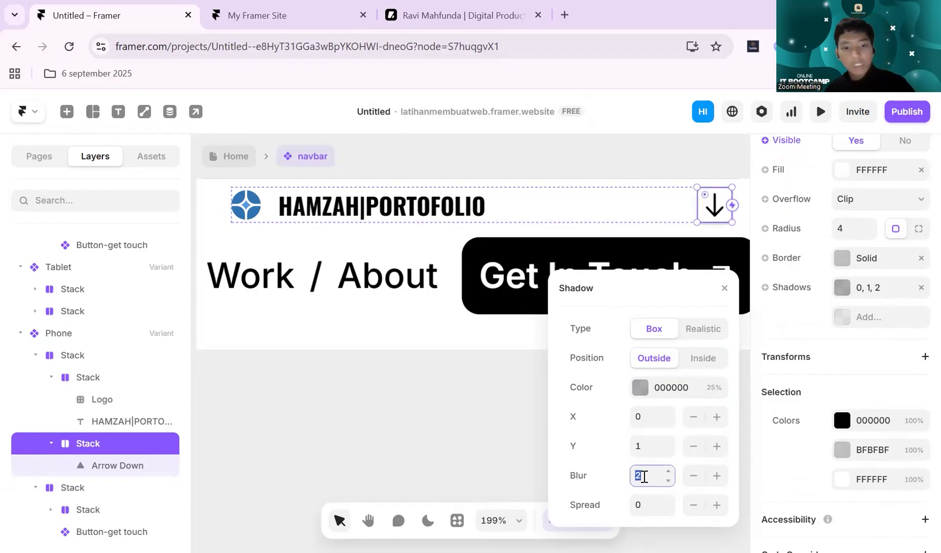
pyautogui.write('4')
pyautogui.press('Return')
pyautogui.click(511, 410)
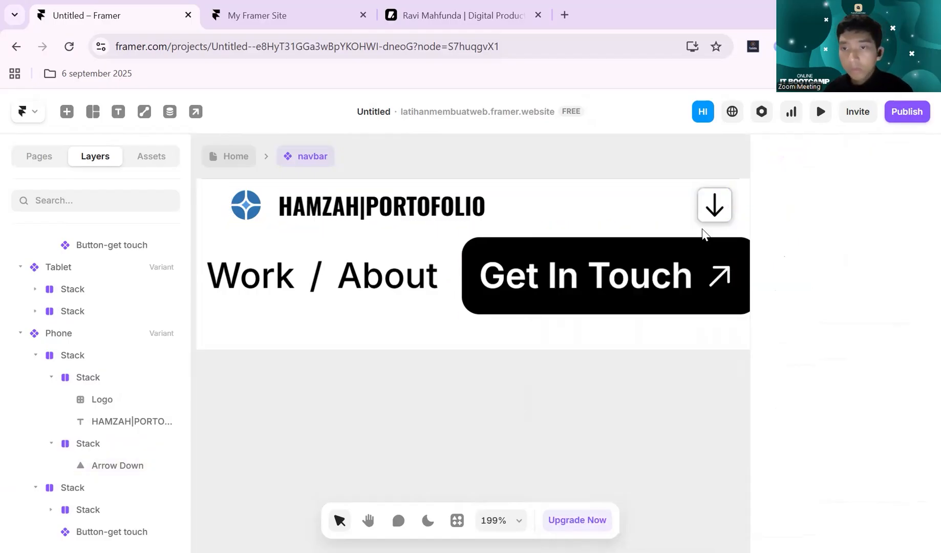
# - Reduce the opacity of the shadow color on the Phone arrow's stack to 10%
pyautogui.click(714, 205)
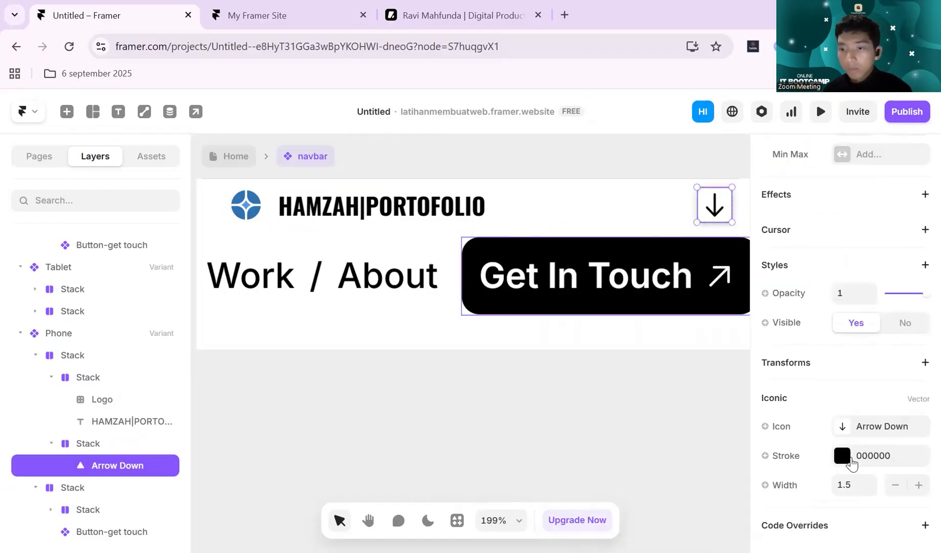
pyautogui.click(147, 445)
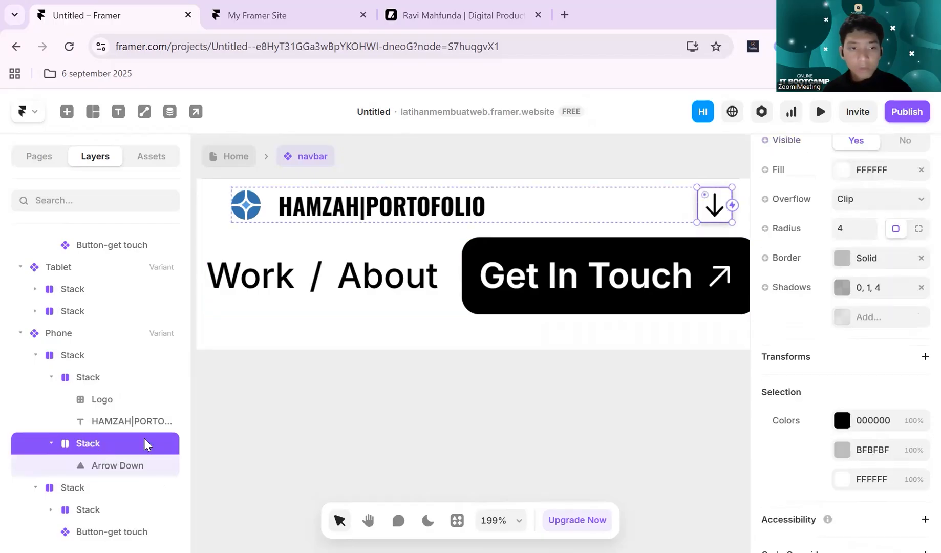
pyautogui.scroll(2, 843, 369)
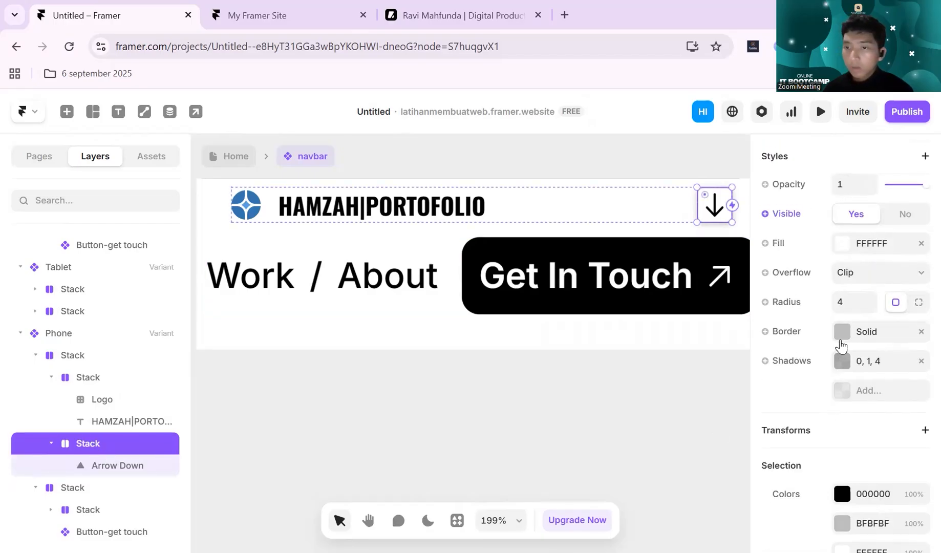
pyautogui.click(843, 361)
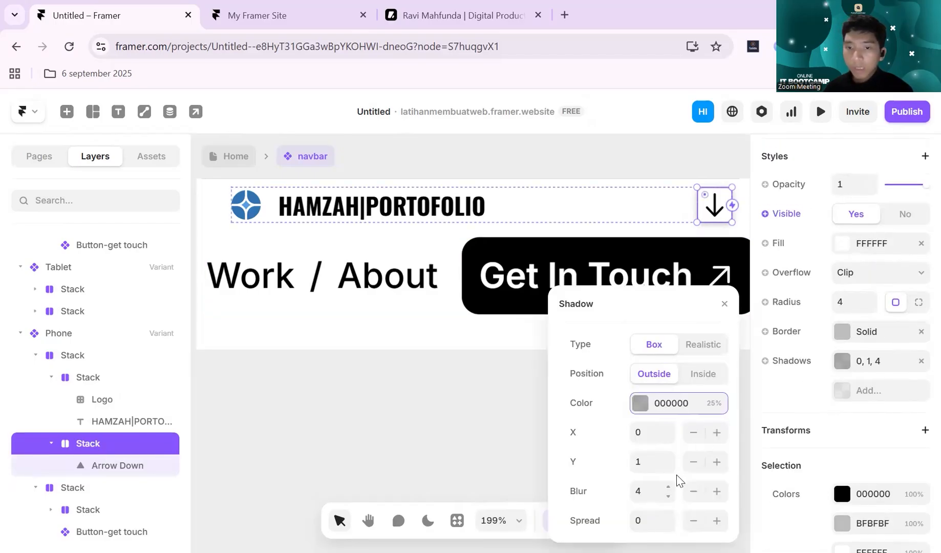
pyautogui.click(714, 404)
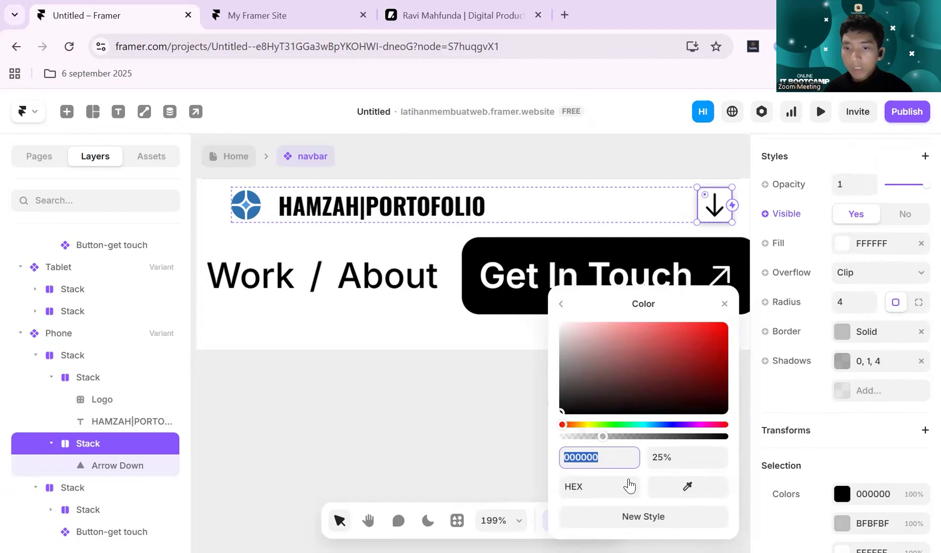
pyautogui.click(664, 454)
pyautogui.write('10%')
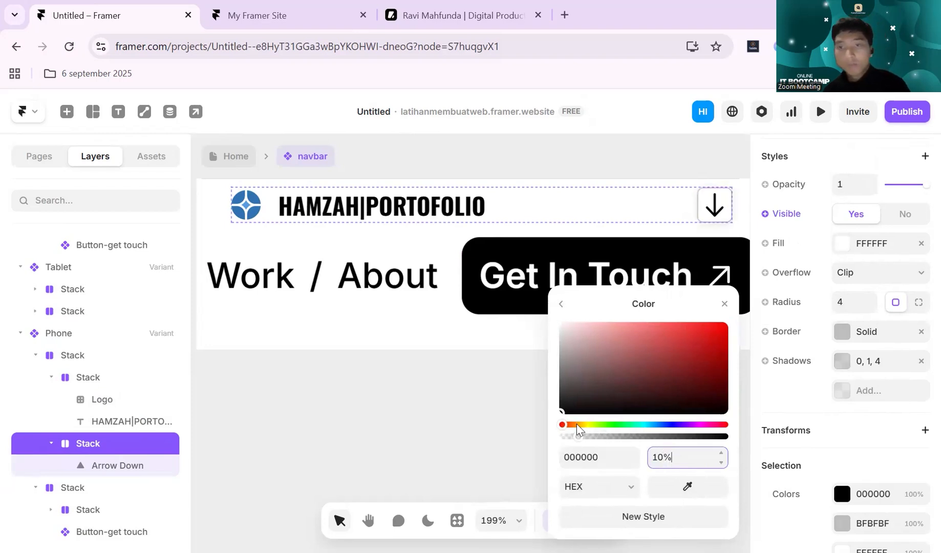
pyautogui.click(460, 428)
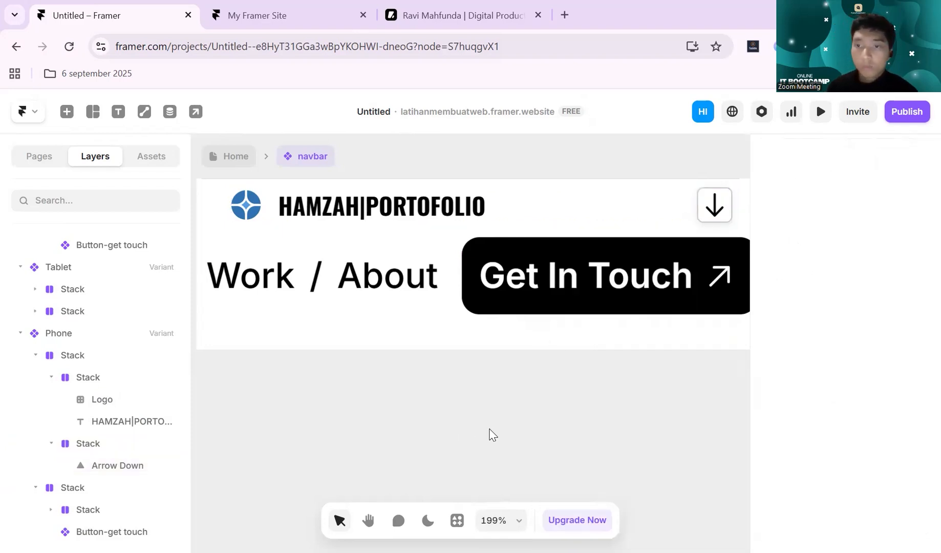
# - Collapse the arrow's stack in the Phone variant's layer tree
pyautogui.click(702, 217)
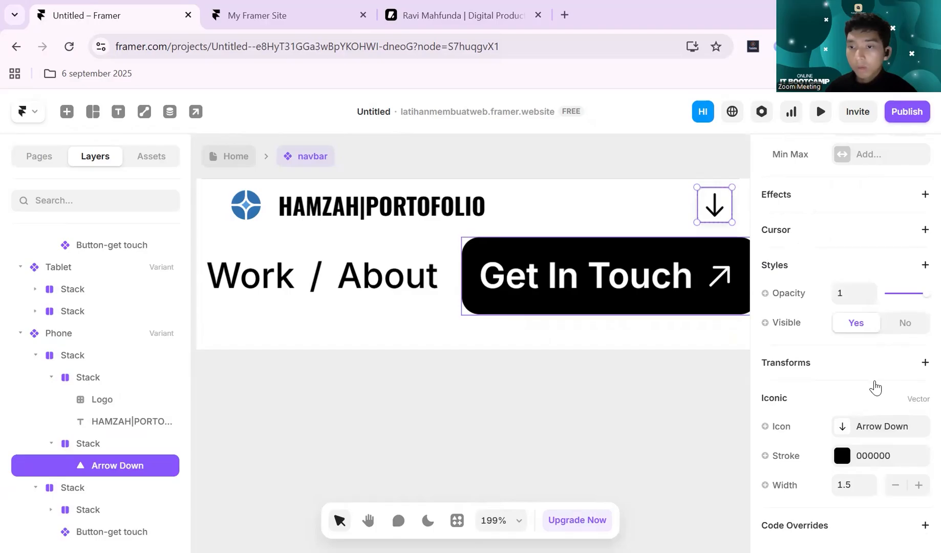
pyautogui.click(50, 444)
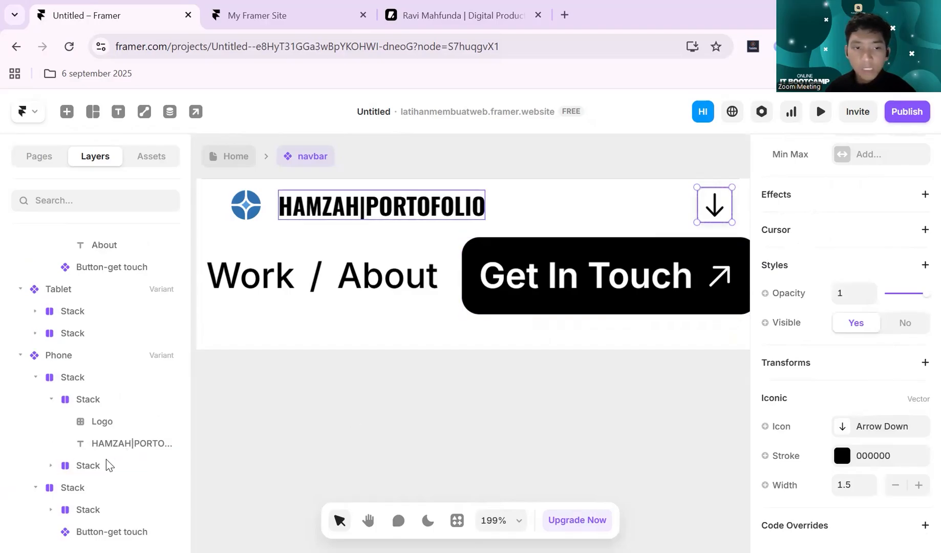
# - Try removing the solid border from the stack around the Phone variant's down arrow, and undo the removal
pyautogui.click(548, 367)
pyautogui.click(718, 202)
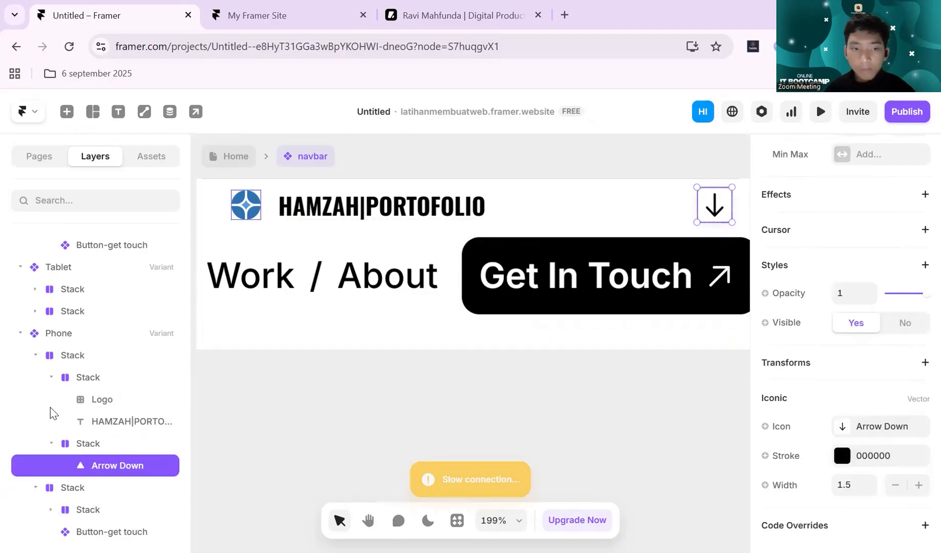
pyautogui.click(90, 446)
pyautogui.scroll(-2, 912, 309)
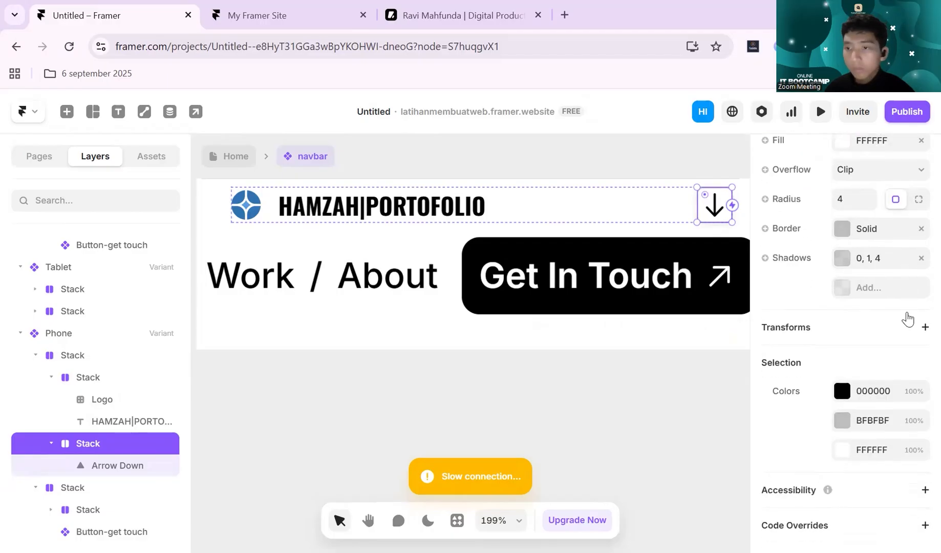
pyautogui.scroll(2, 909, 315)
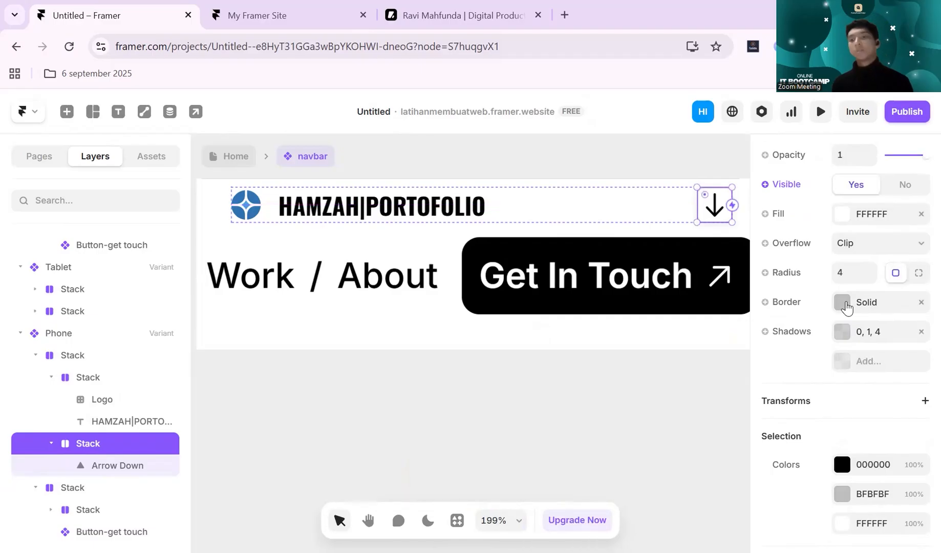
pyautogui.click(922, 303)
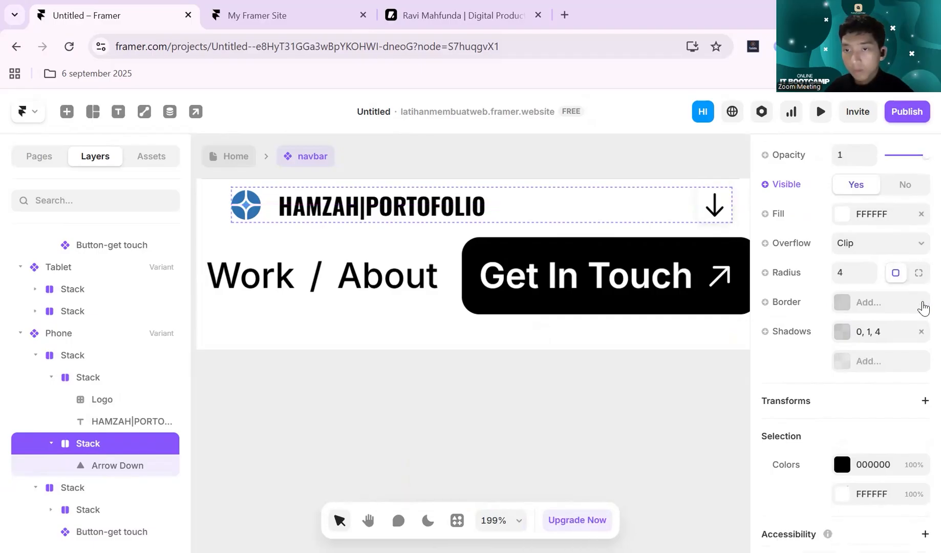
pyautogui.hotkey('ctrl', 'z')
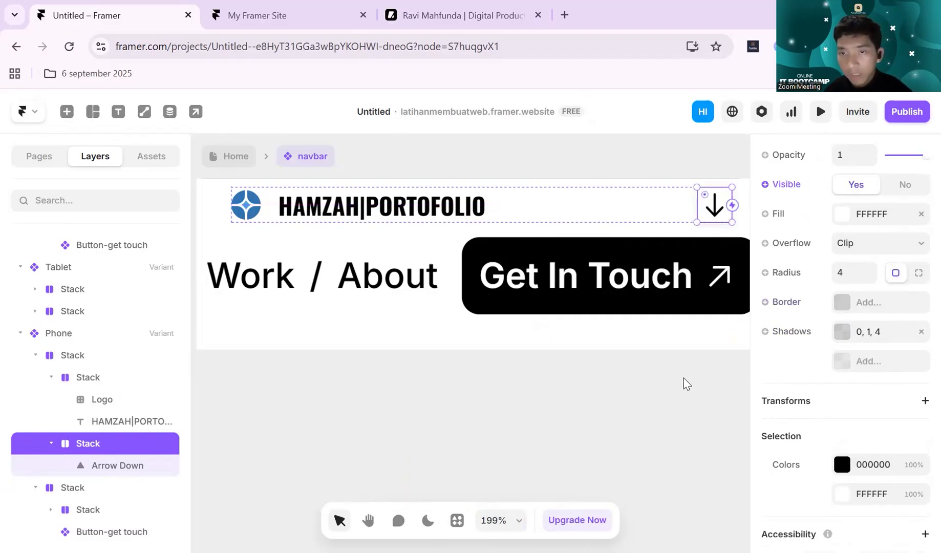
pyautogui.click(686, 384)
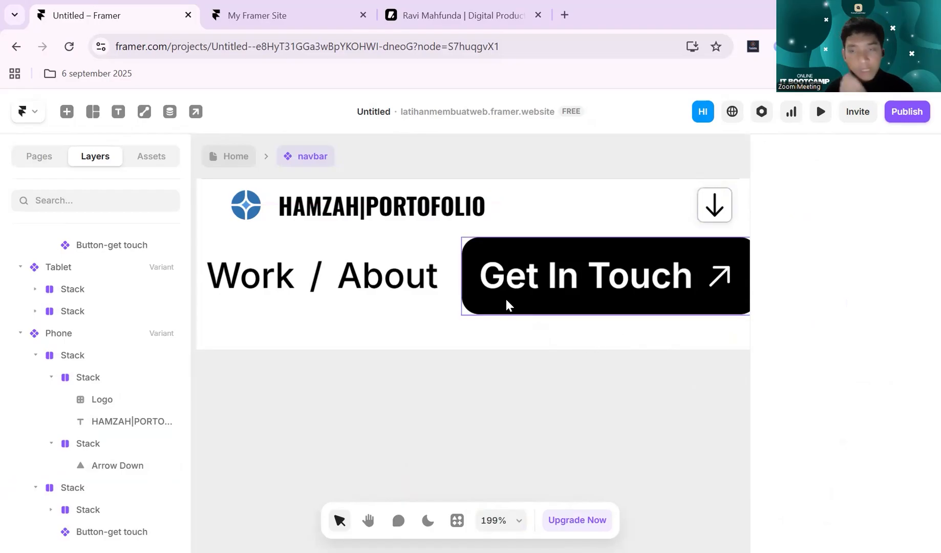
# - Set the direction of the Phone variant's menu stack, holding the links and the Get In Touch button, to vertical
pyautogui.click(446, 308)
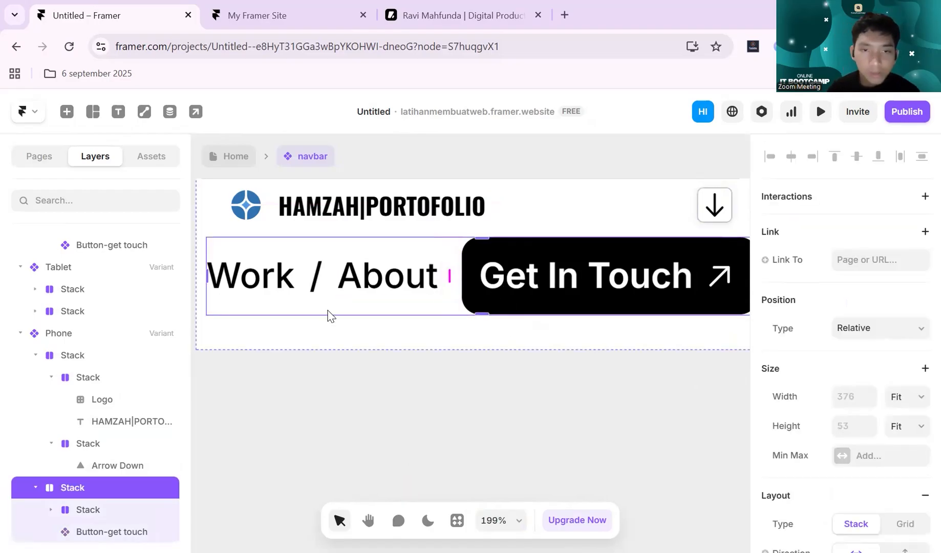
pyautogui.scroll(-1, 483, 264)
pyautogui.scroll(1, 484, 264)
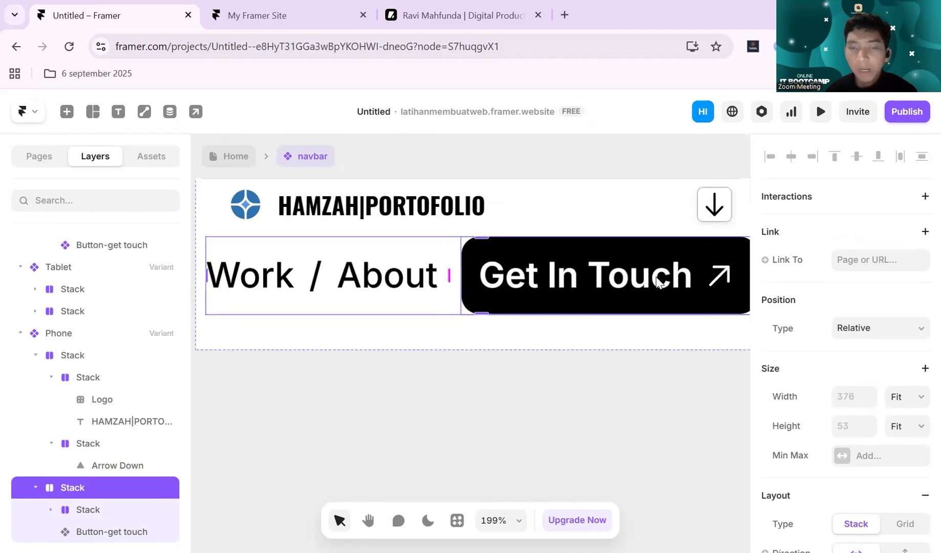
pyautogui.scroll(-3, 656, 276)
pyautogui.scroll(-2, 656, 276)
pyautogui.hscroll(2, 661, 275)
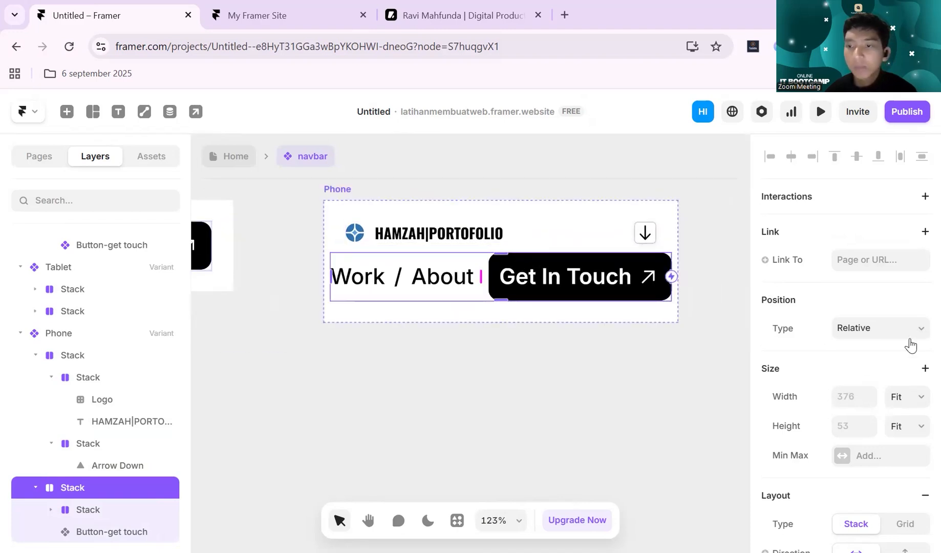
pyautogui.scroll(-4, 909, 343)
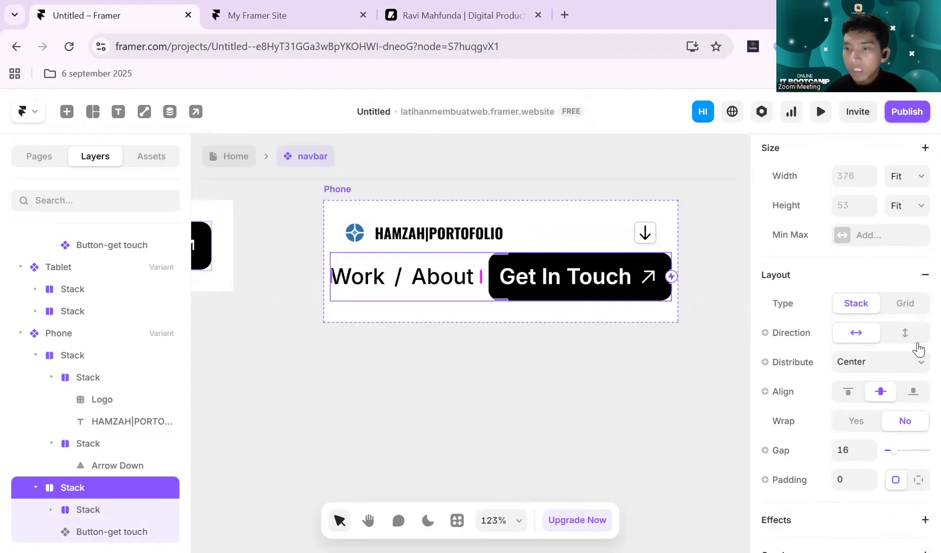
pyautogui.click(907, 336)
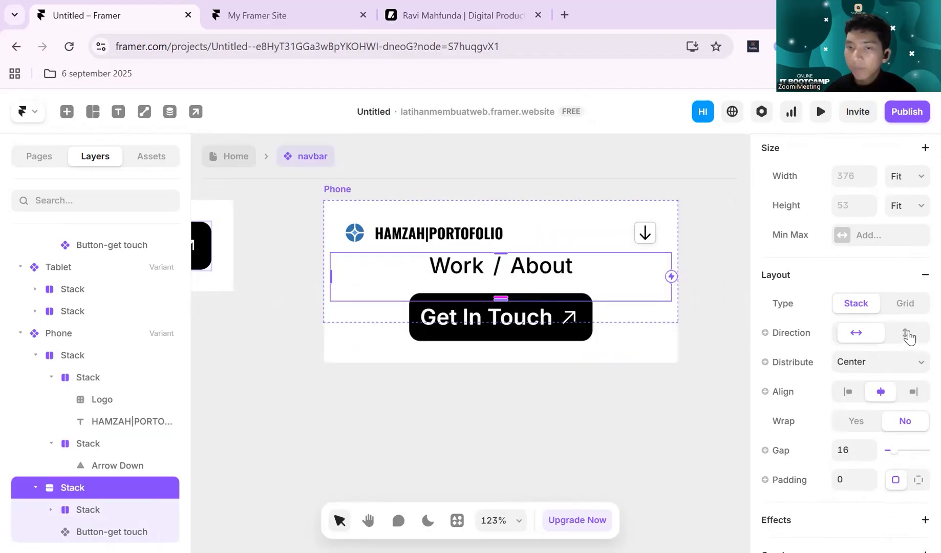
# - Hide the "/" separator between Work and About in the Phone variant by setting its visibility to No
pyautogui.click(500, 267)
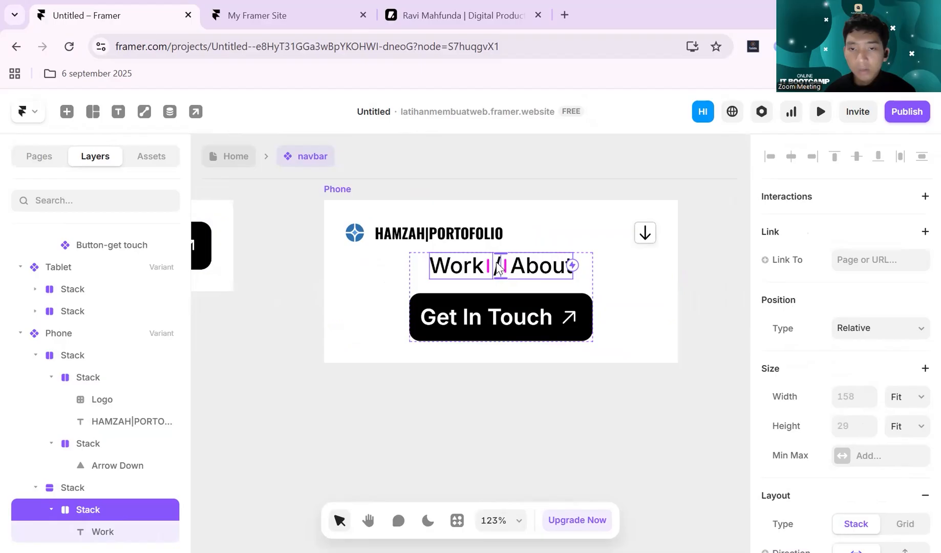
pyautogui.click(499, 268)
pyautogui.scroll(-6, 863, 392)
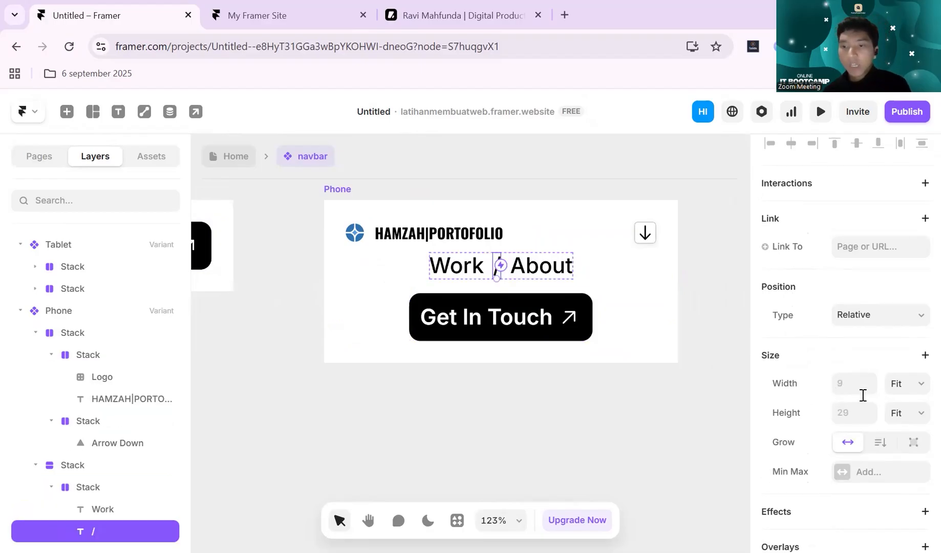
pyautogui.scroll(1, 872, 371)
pyautogui.scroll(-1, 873, 373)
pyautogui.click(905, 394)
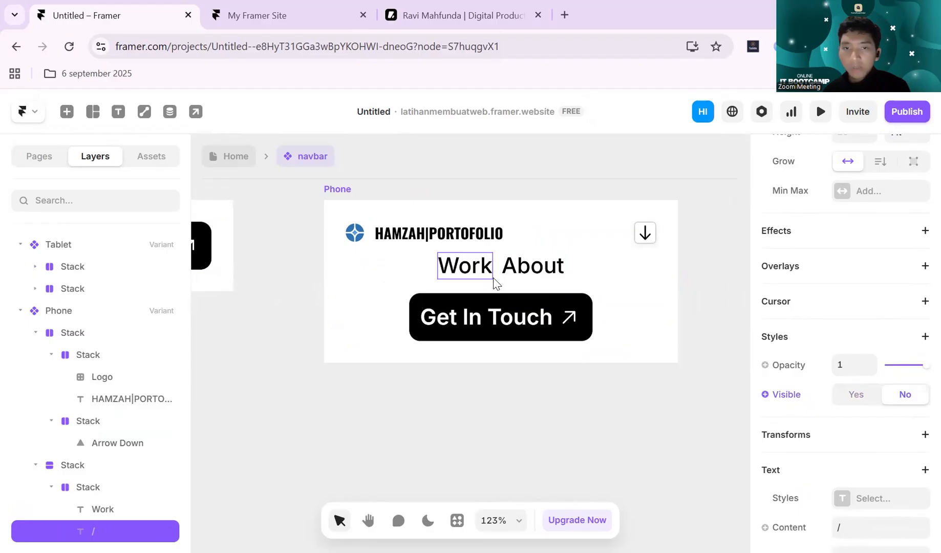
# - Change the direction of the Phone variant's nested Work and About stack to vertical
pyautogui.click(495, 277)
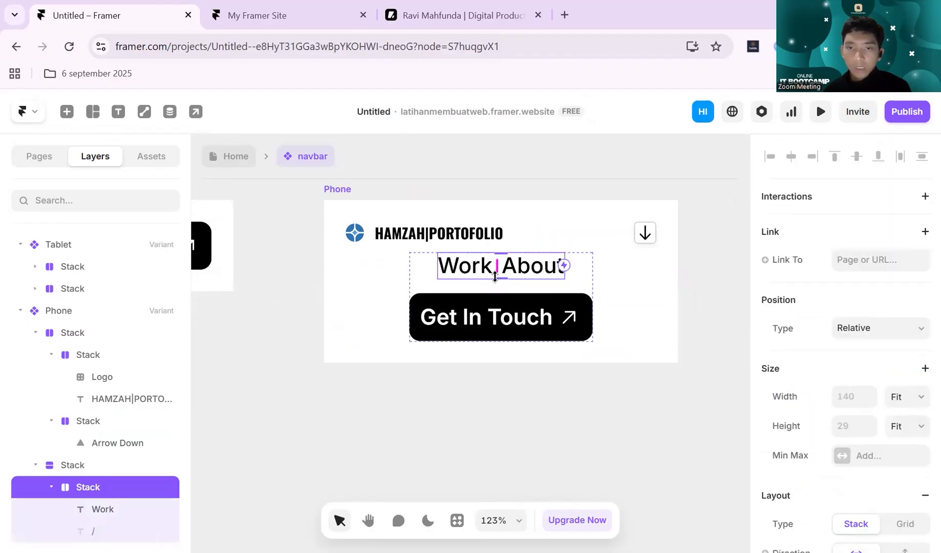
pyautogui.scroll(-3, 911, 390)
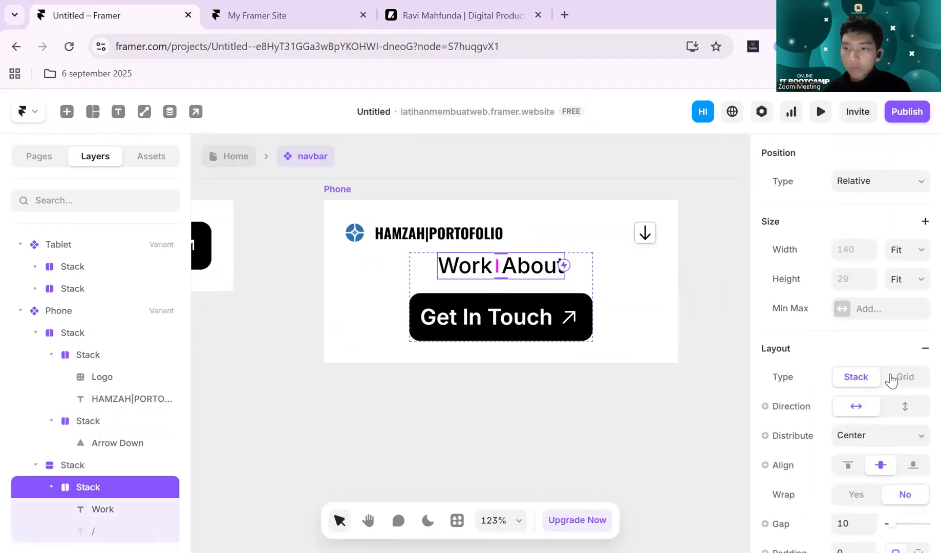
pyautogui.click(909, 406)
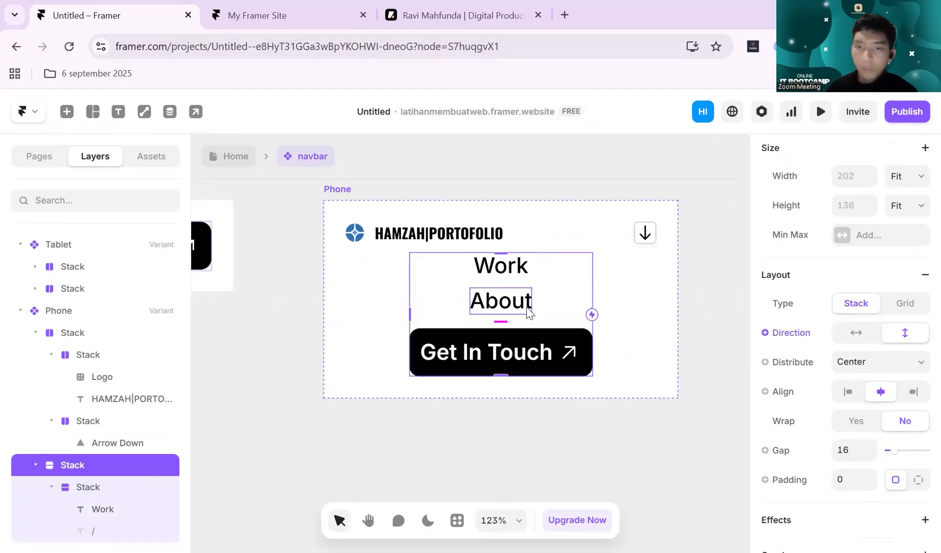
# - Left-align the contents of the Phone variant's menu stack and of the Phone variant itself
pyautogui.click(848, 391)
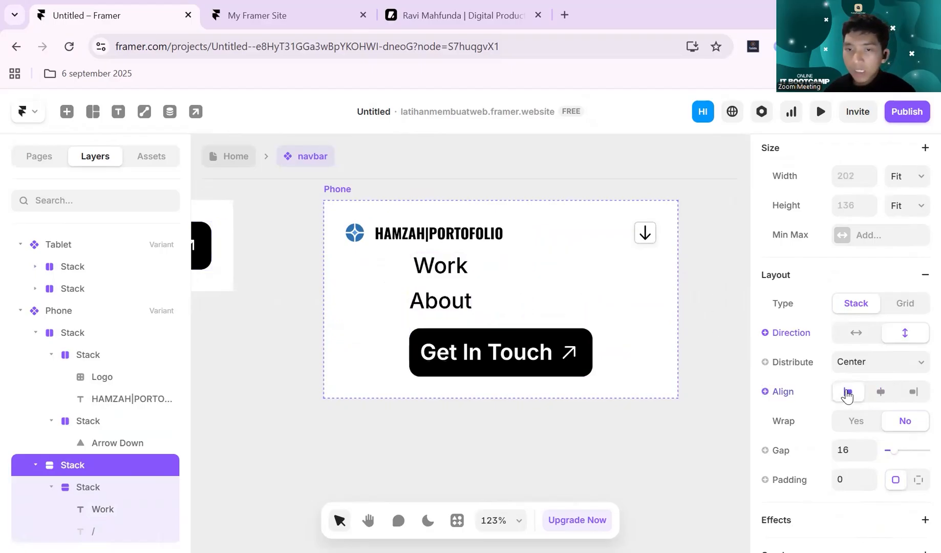
pyautogui.click(641, 302)
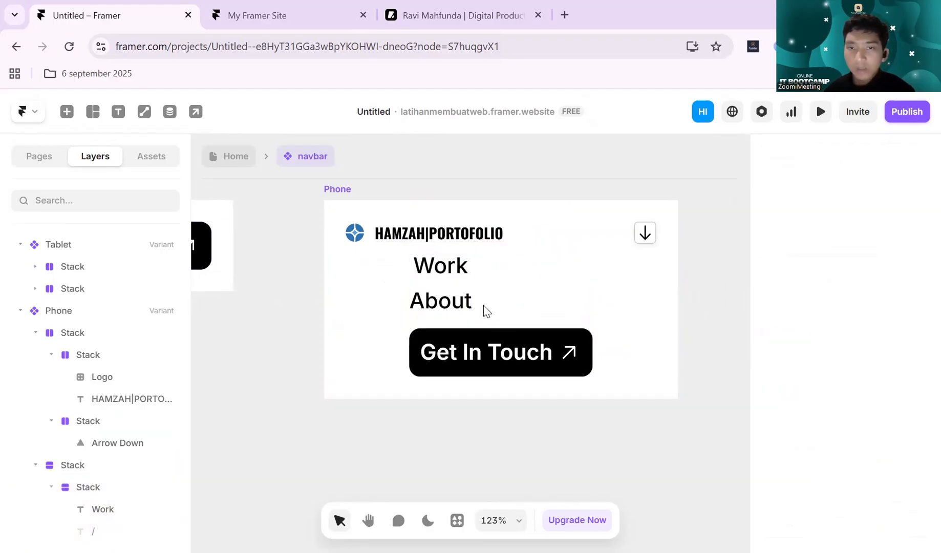
pyautogui.click(342, 190)
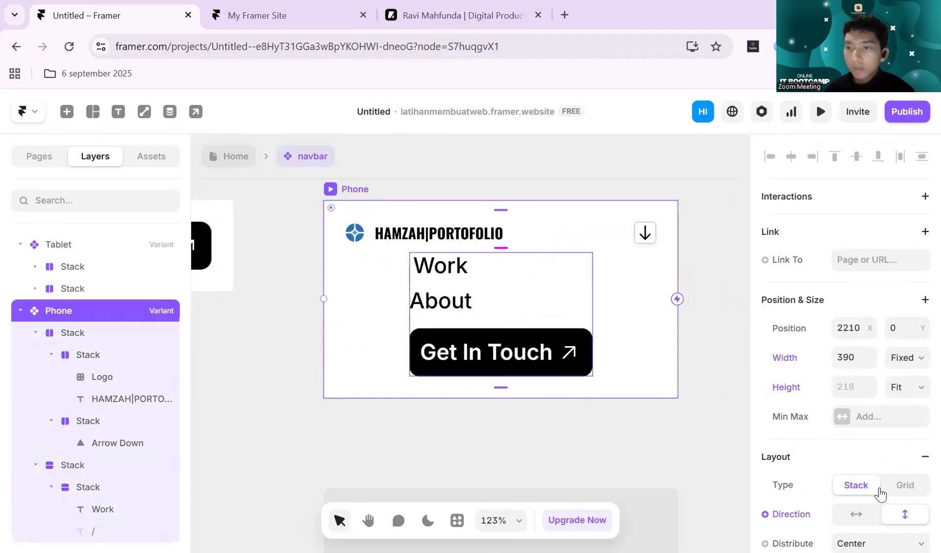
pyautogui.scroll(-2, 882, 444)
pyautogui.scroll(-3, 882, 444)
pyautogui.click(848, 353)
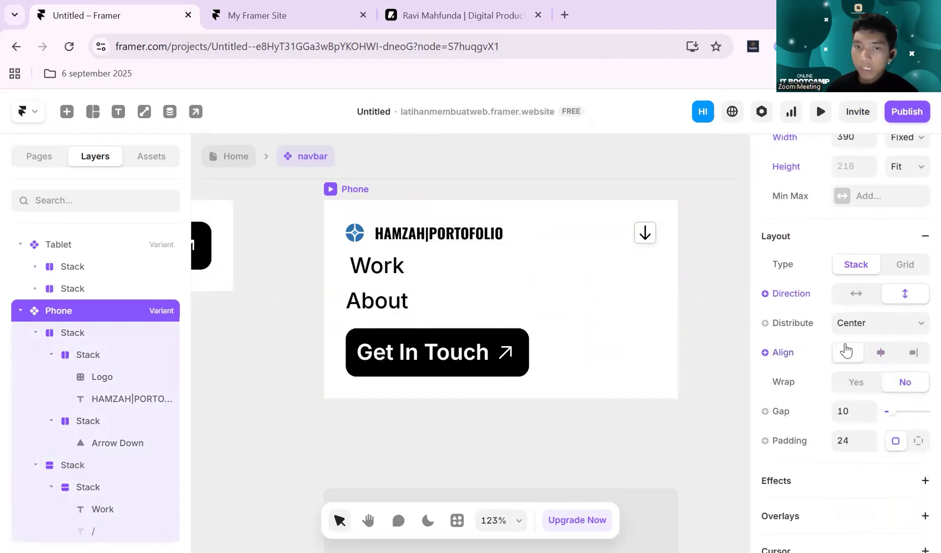
# - Set the gap between the links and the Get In Touch button in the Phone menu stack to 24
pyautogui.click(518, 298)
pyautogui.click(852, 451)
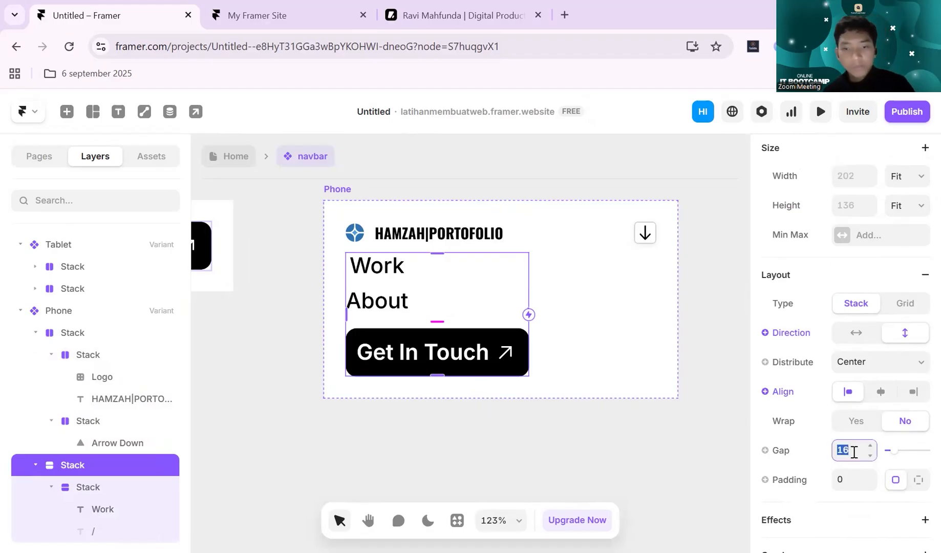
pyautogui.write('24')
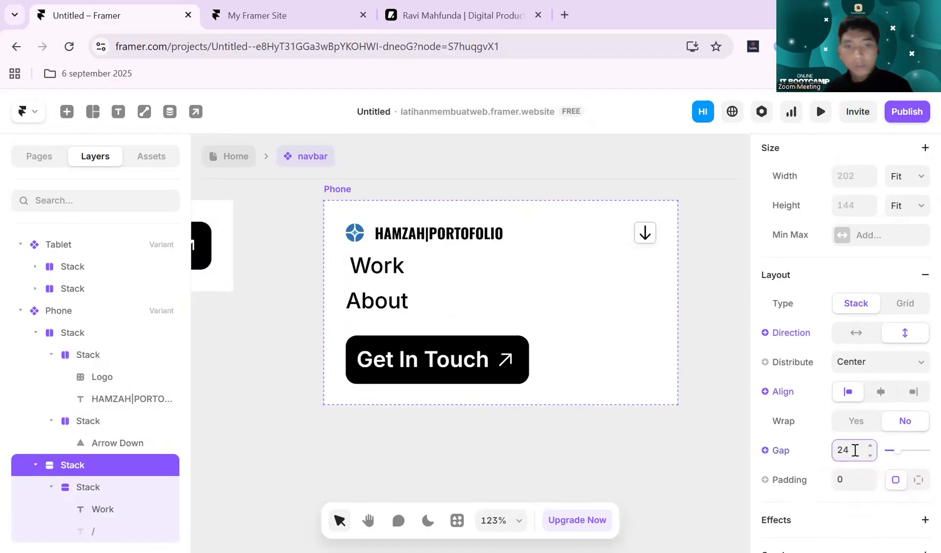
# - Set the gap between the Work and About links in their nested Phone stack to 24
pyautogui.click(399, 282)
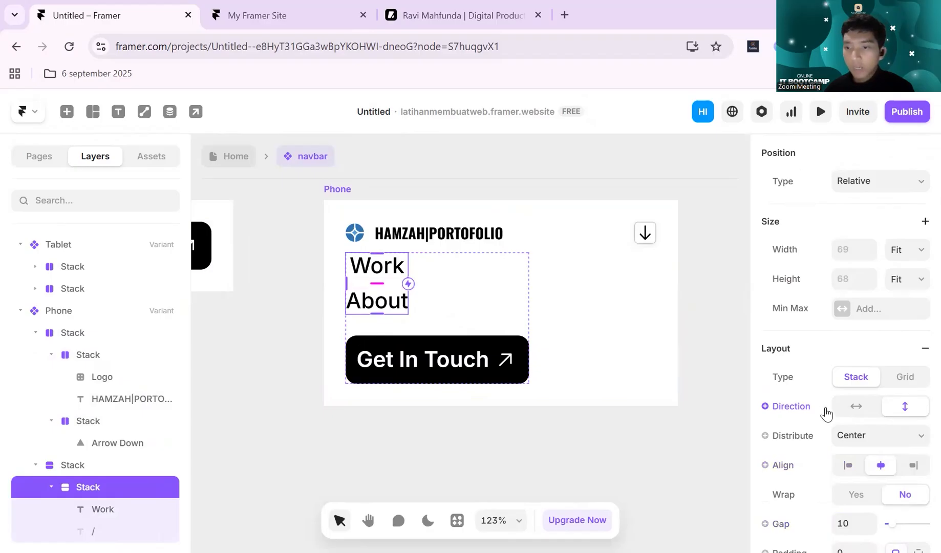
pyautogui.scroll(-3, 827, 413)
pyautogui.click(851, 382)
pyautogui.write('24')
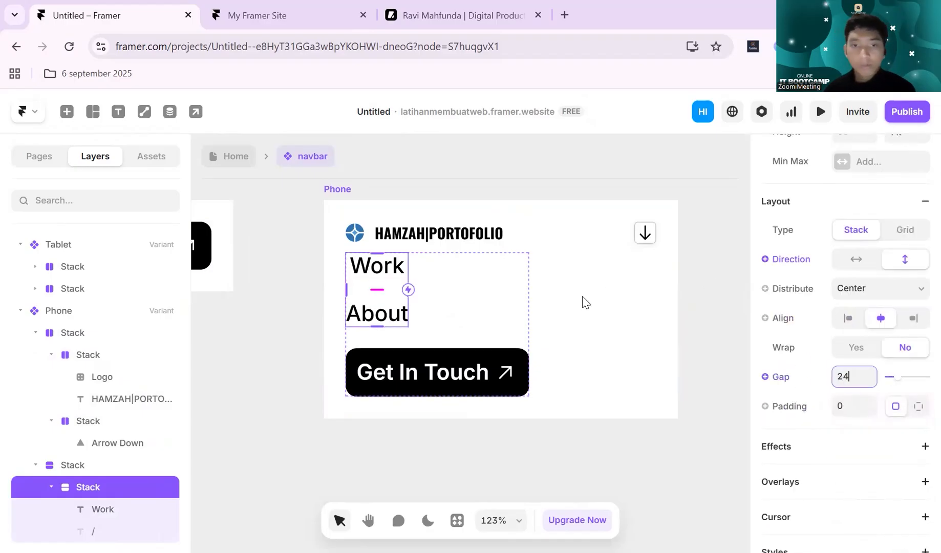
pyautogui.click(585, 302)
# - Set the Phone variant's own gap, between the logo row and the menu stack, to 32
pyautogui.click(493, 306)
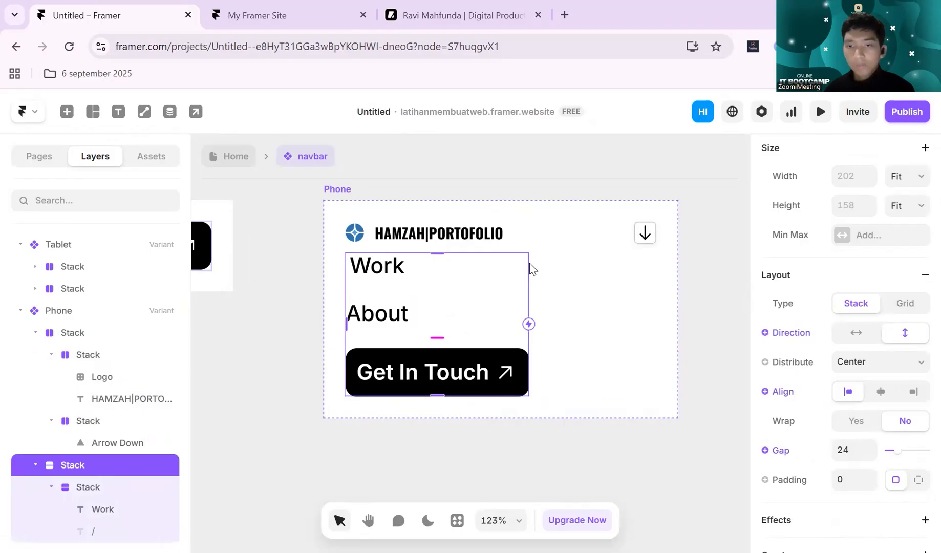
pyautogui.click(571, 291)
pyautogui.scroll(-1, 667, 354)
pyautogui.scroll(1, 651, 340)
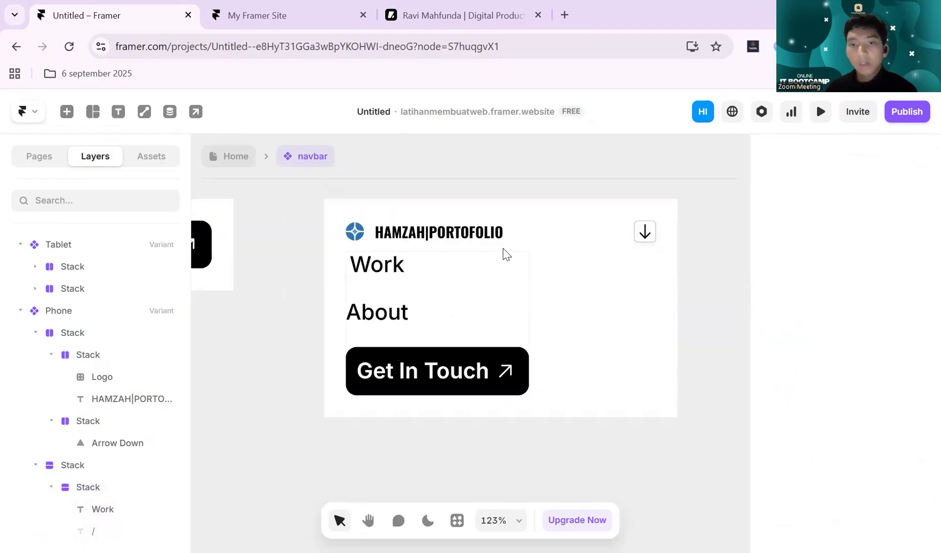
pyautogui.click(341, 190)
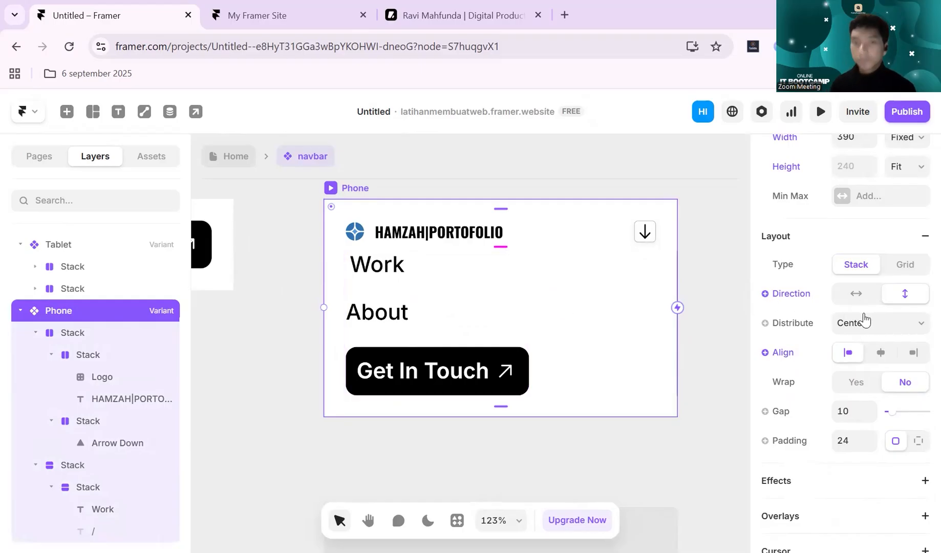
pyautogui.click(851, 412)
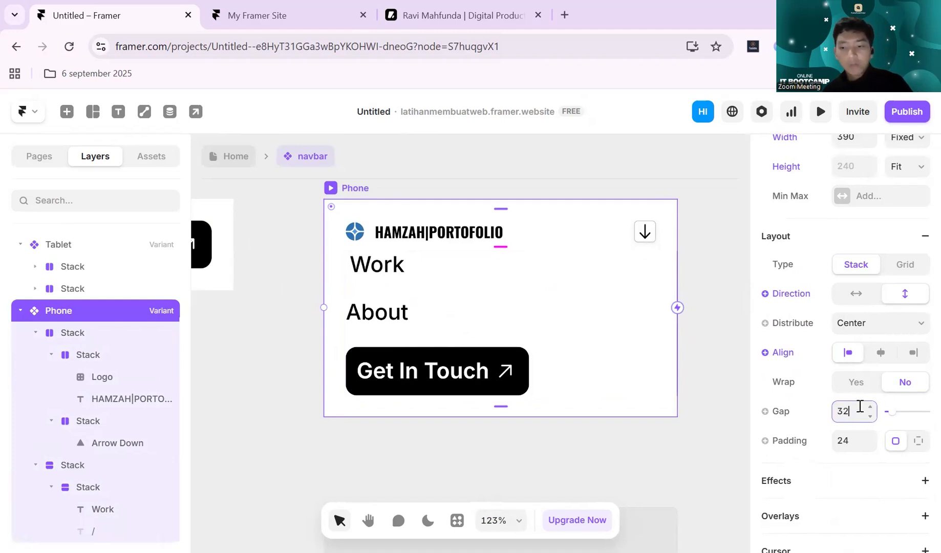
pyautogui.press('Return')
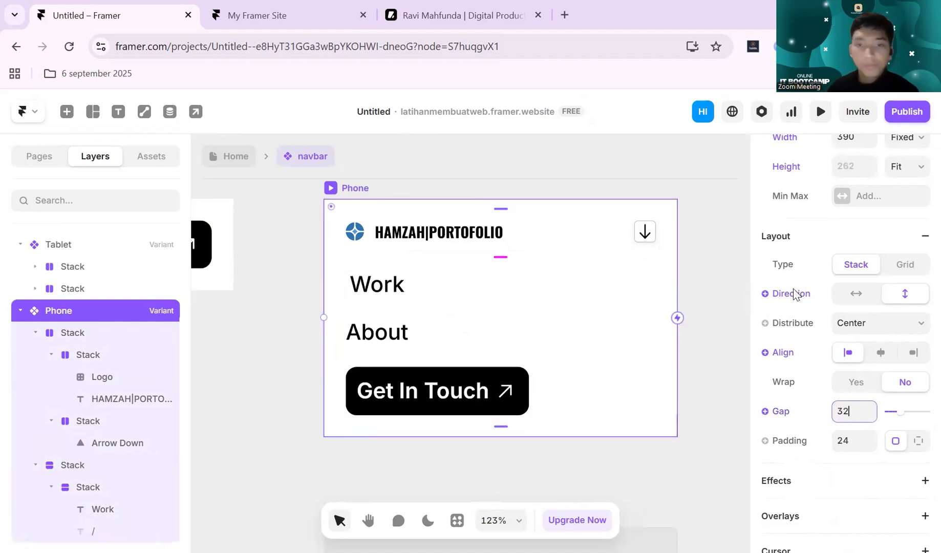
pyautogui.click(700, 357)
# - Examine the Phone variant's overall layout and the settings of its menu stack
pyautogui.scroll(-4, 700, 357)
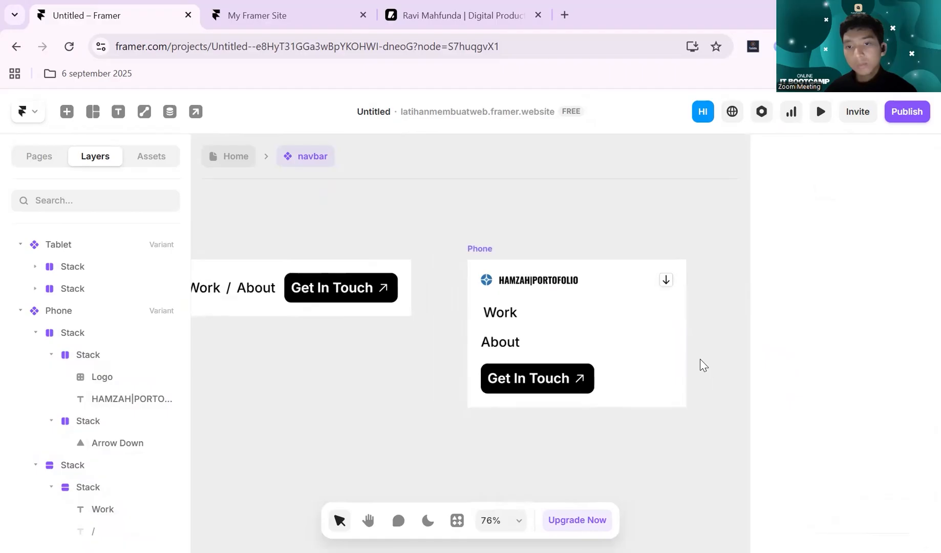
pyautogui.hscroll(3, 703, 365)
pyautogui.click(366, 250)
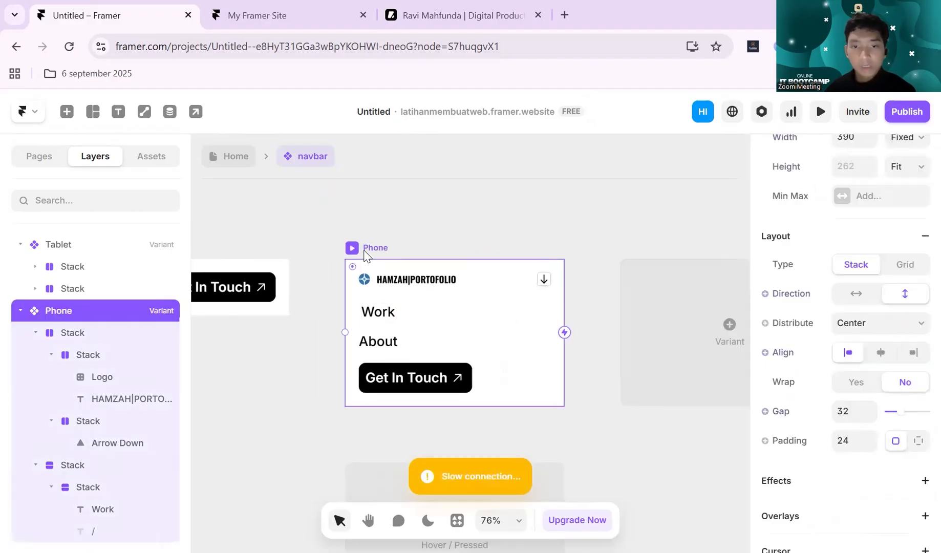
pyautogui.scroll(-3, 563, 315)
pyautogui.scroll(2, 481, 303)
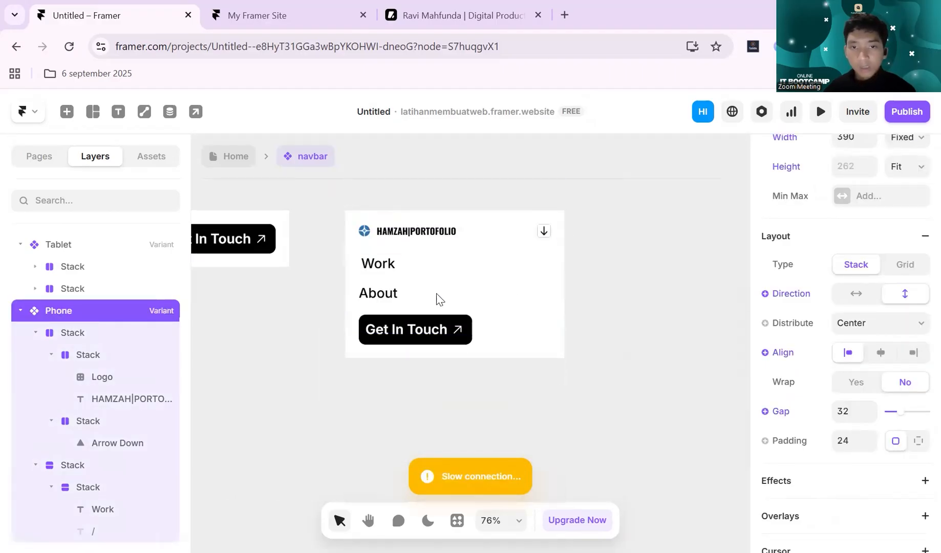
pyautogui.click(592, 291)
pyautogui.click(435, 275)
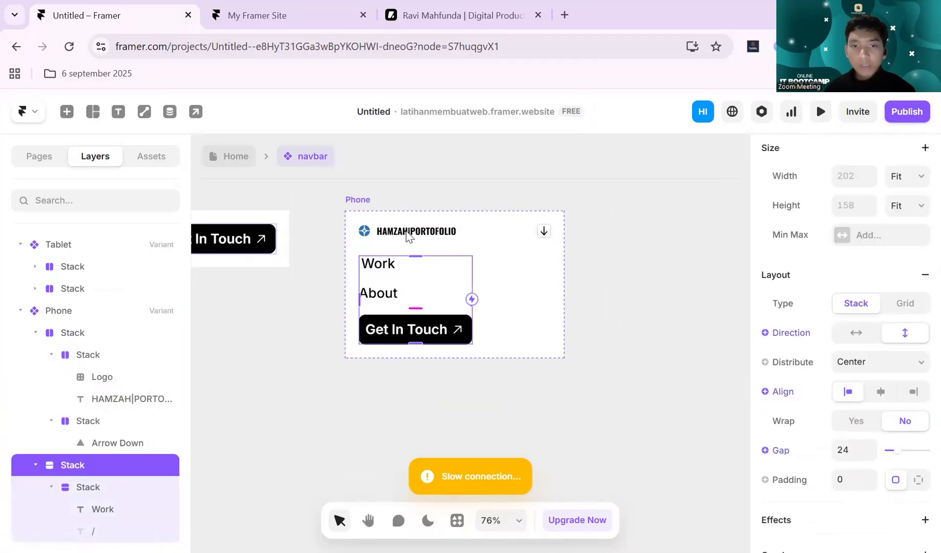
pyautogui.scroll(3, 492, 237)
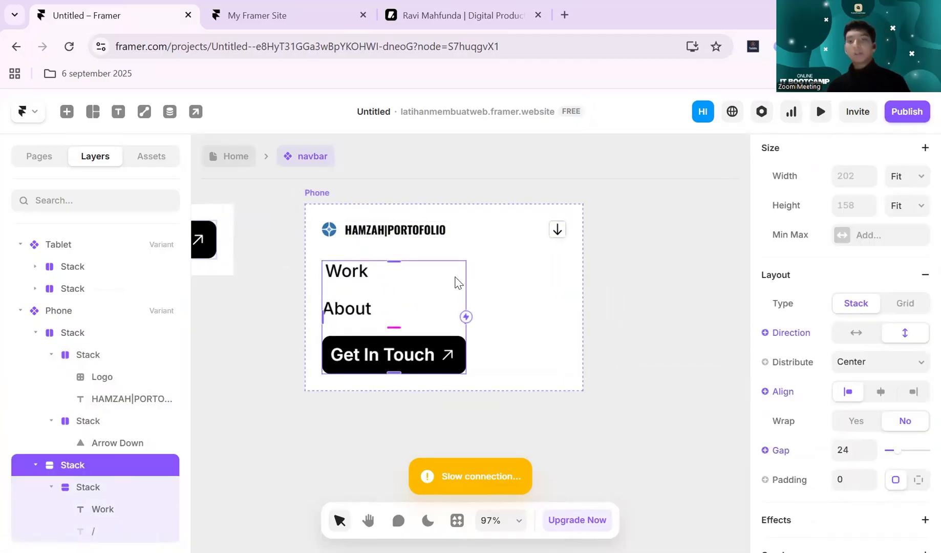
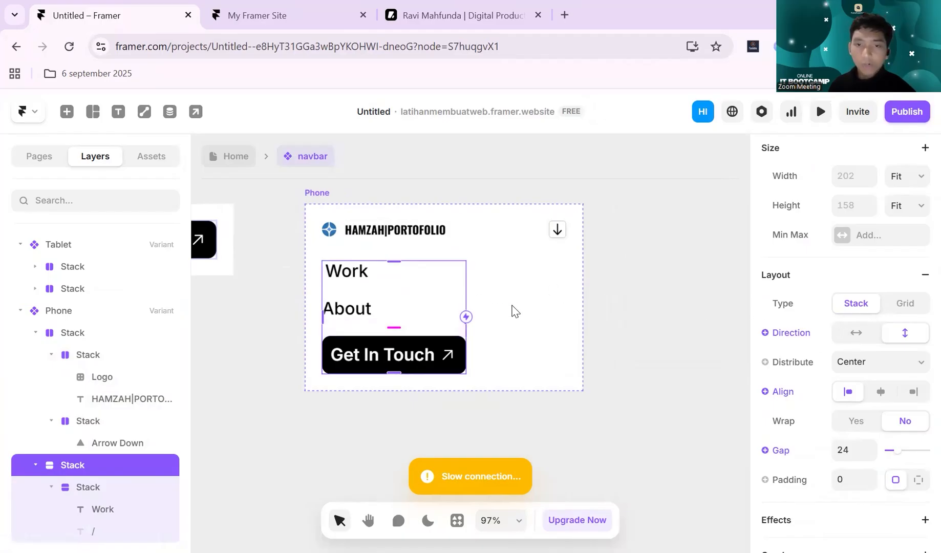
# - Hide the Phone variant's menu stack with the links and the Get In Touch button by setting Visible to No
pyautogui.scroll(2, 401, 281)
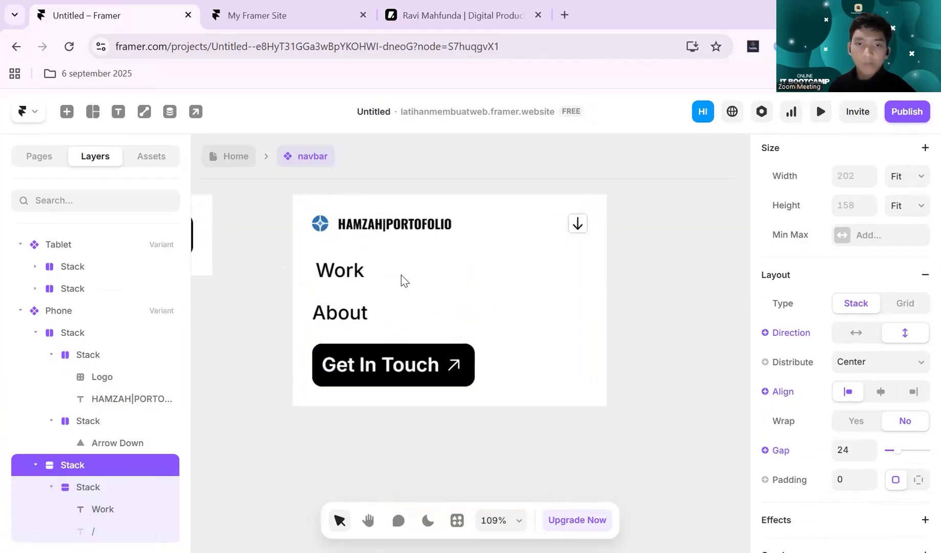
pyautogui.scroll(-4, 858, 320)
pyautogui.scroll(-2, 858, 320)
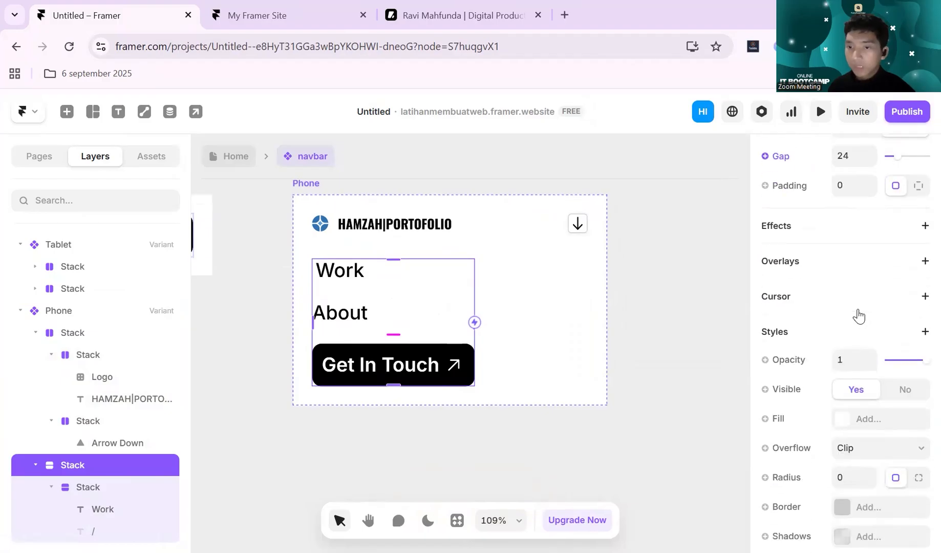
pyautogui.scroll(5, 856, 314)
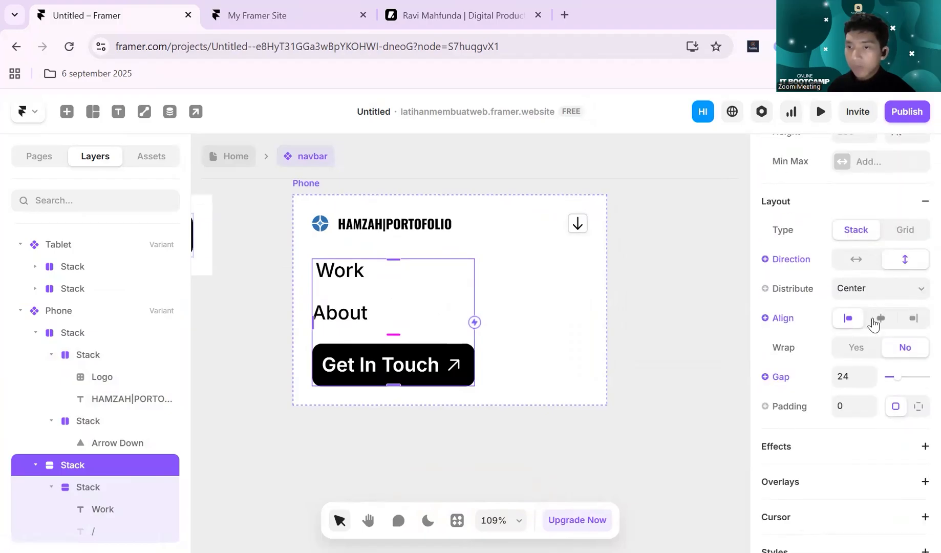
pyautogui.scroll(-5, 864, 332)
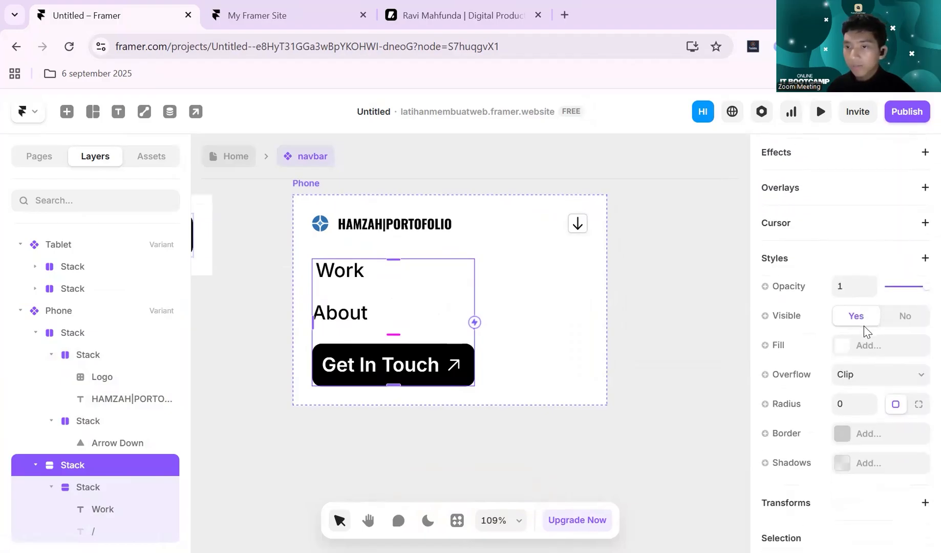
pyautogui.click(903, 318)
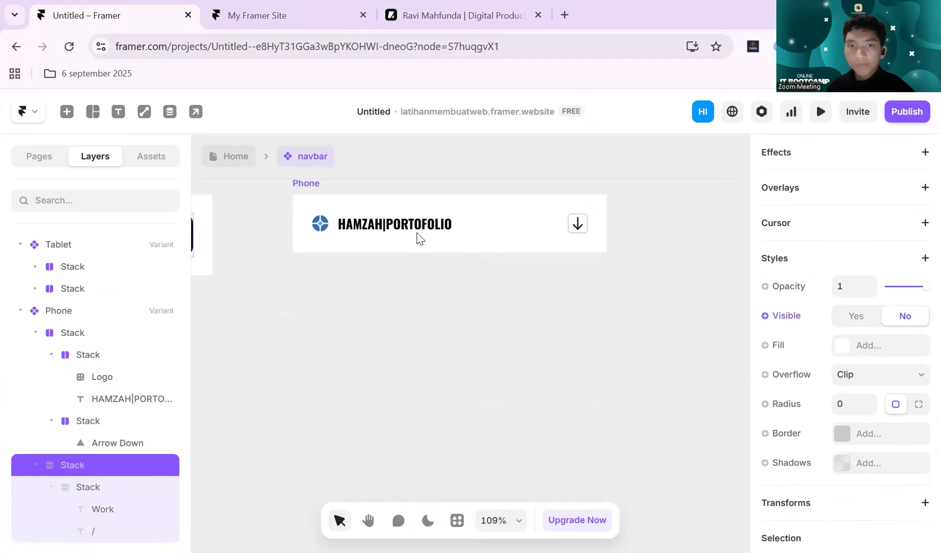
# - Try adding a Pressed state to the Phone variant, and undo it after checking the arrow and variant settings
pyautogui.click(308, 191)
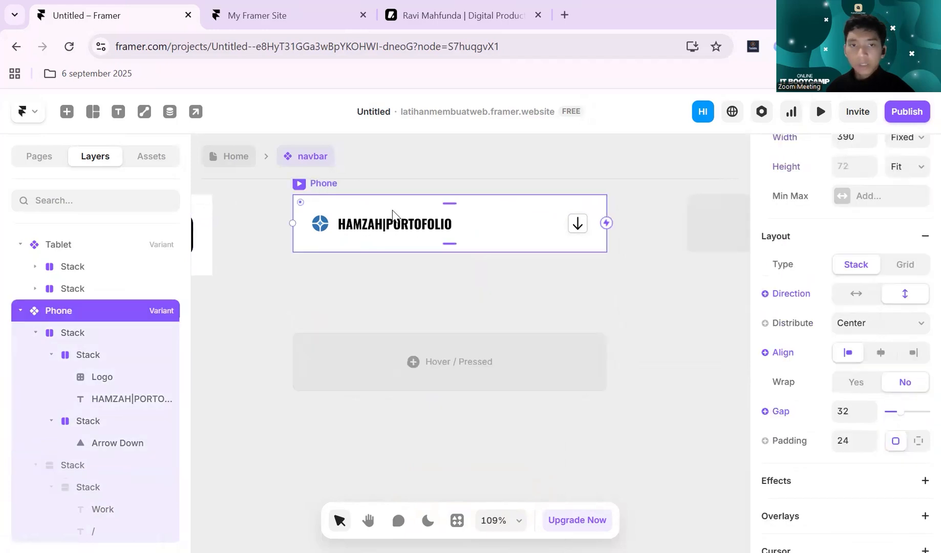
pyautogui.scroll(-3, 517, 263)
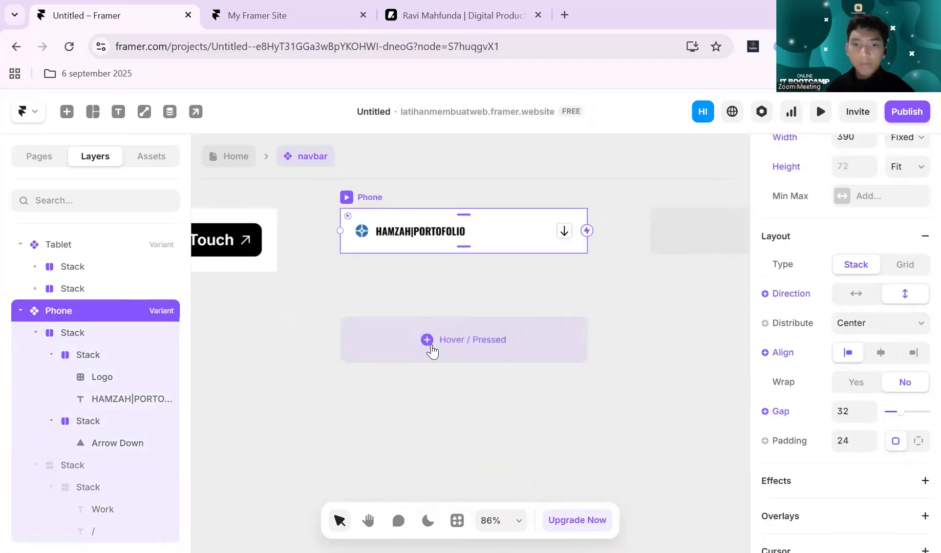
pyautogui.click(432, 346)
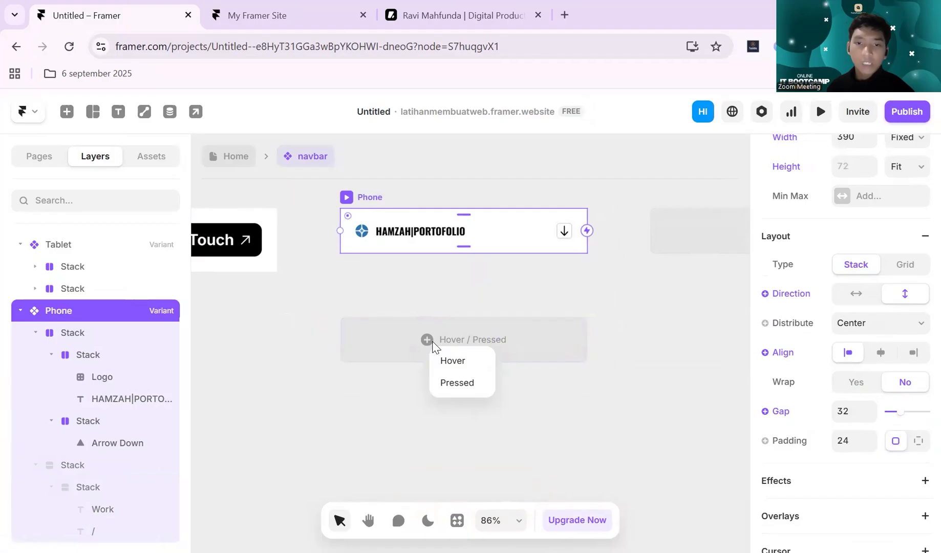
pyautogui.click(452, 383)
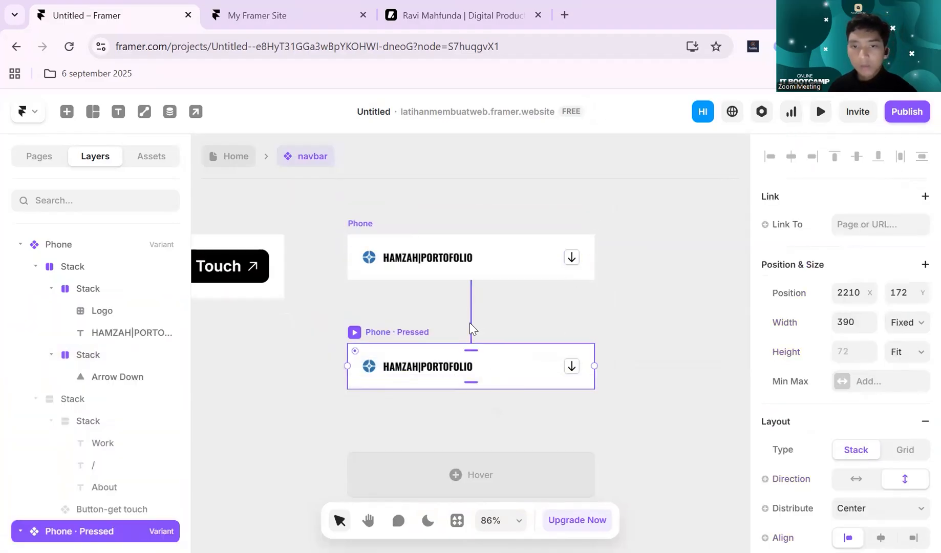
pyautogui.click(569, 261)
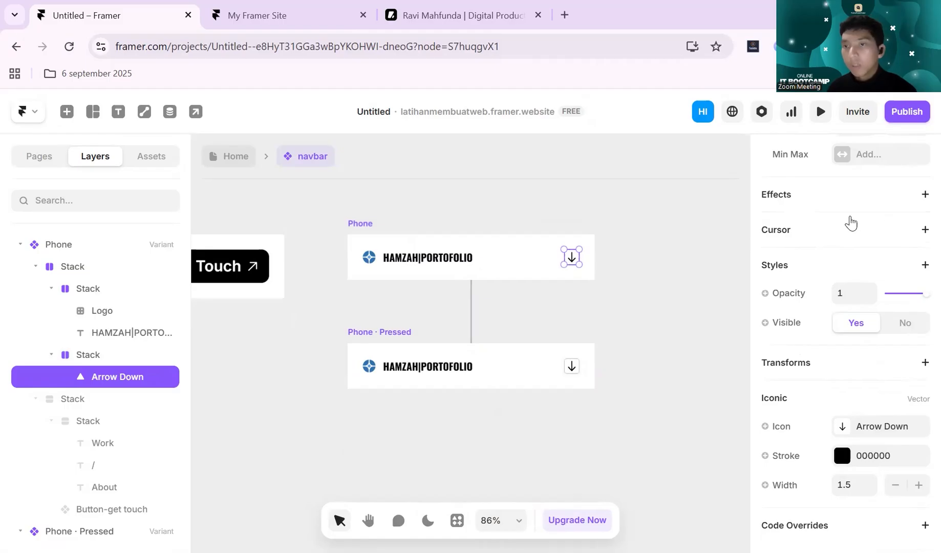
pyautogui.scroll(4, 851, 220)
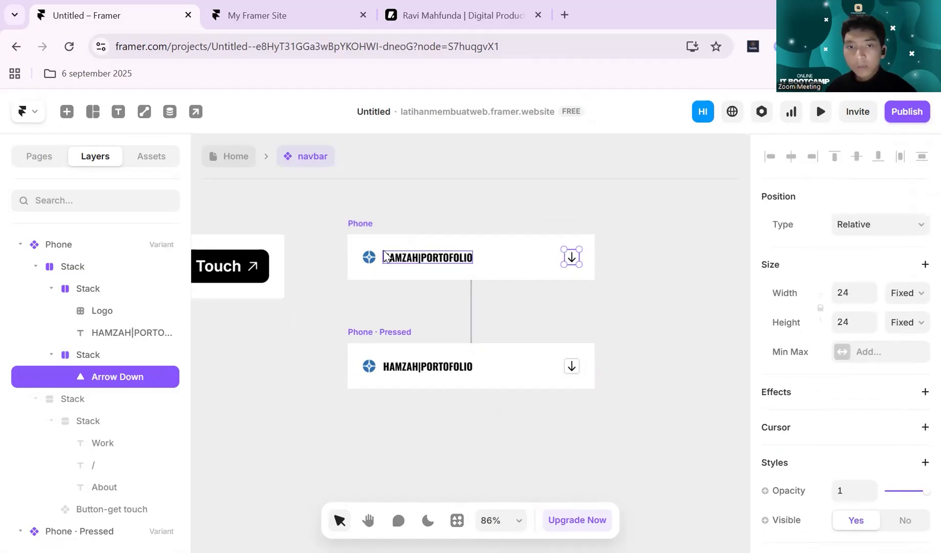
pyautogui.click(371, 223)
pyautogui.scroll(4, 840, 312)
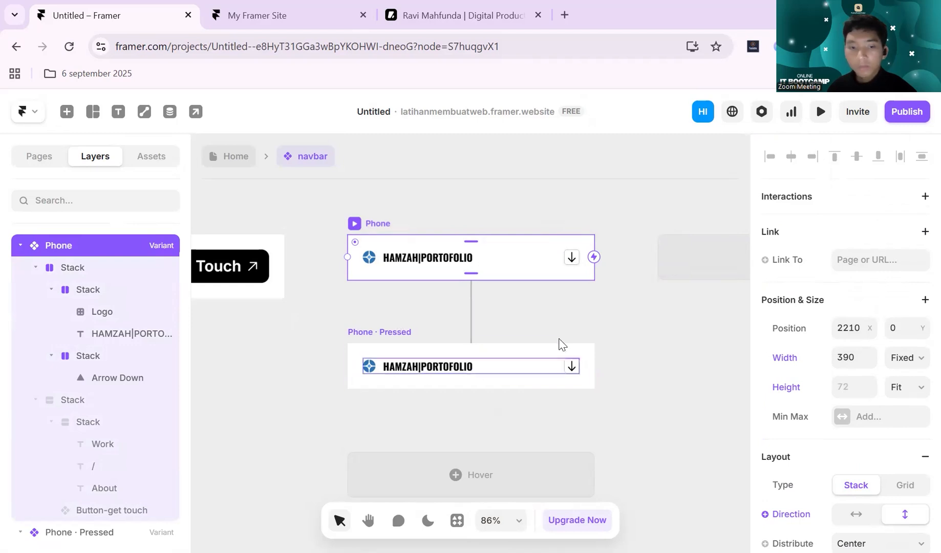
pyautogui.hotkey('ctrl', 'z')
# - Add a Pressed state variant to the Phone variant, keeping it directly beneath the original
pyautogui.click(573, 258)
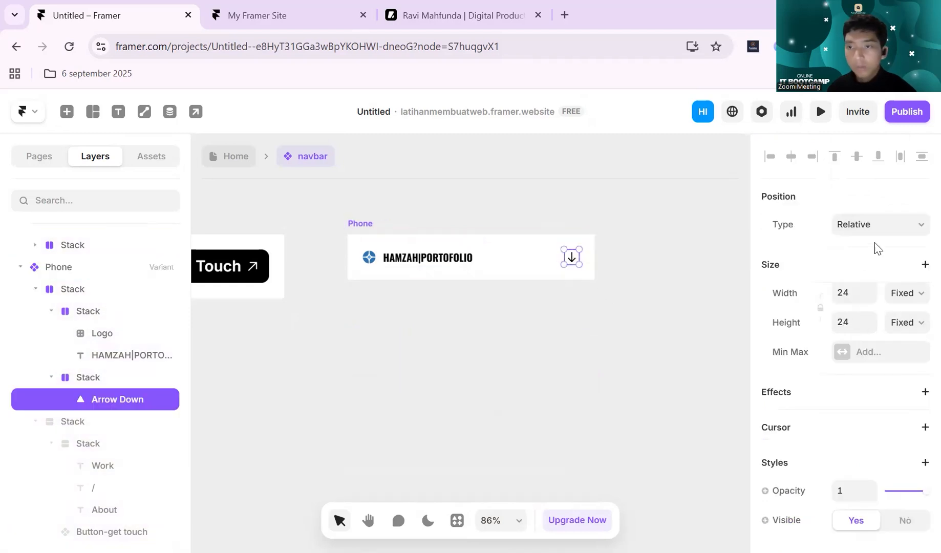
pyautogui.click(620, 328)
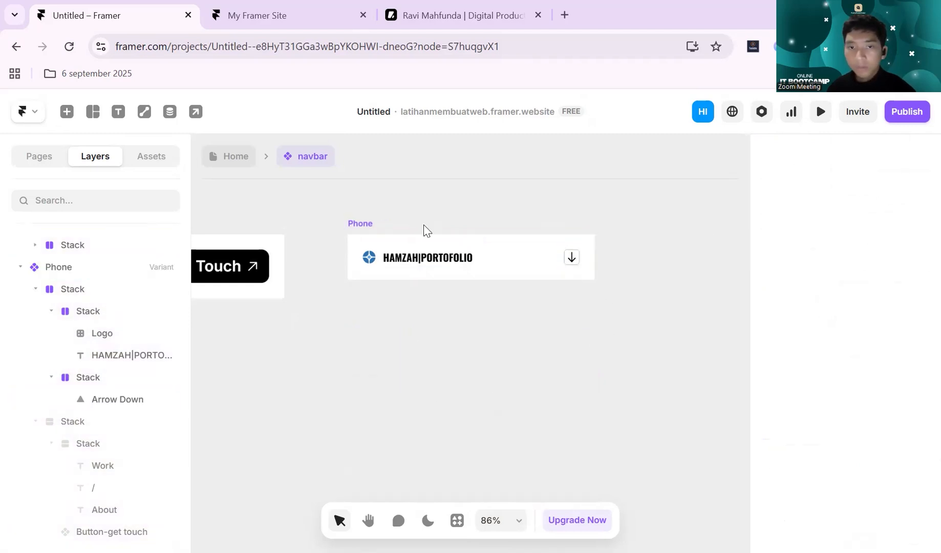
pyautogui.click(362, 224)
pyautogui.click(484, 368)
pyautogui.click(606, 303)
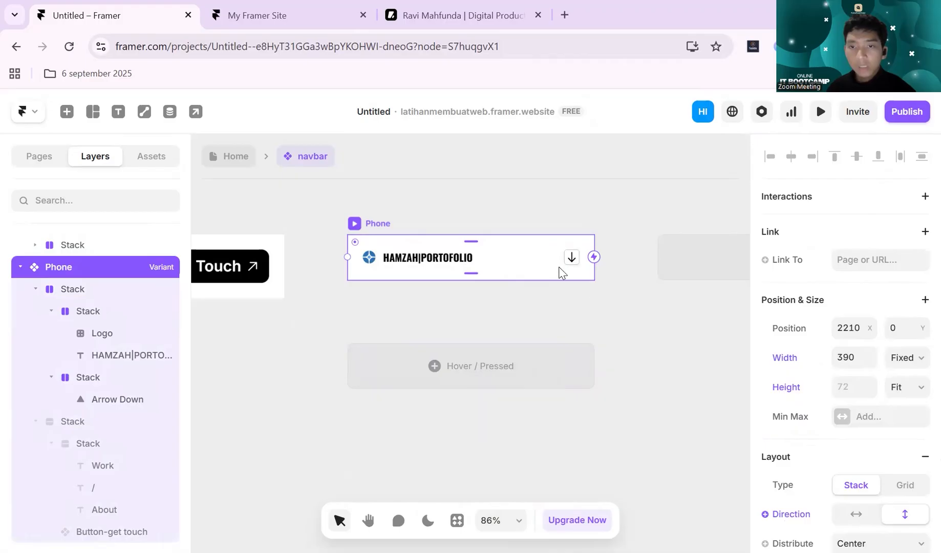
pyautogui.click(511, 380)
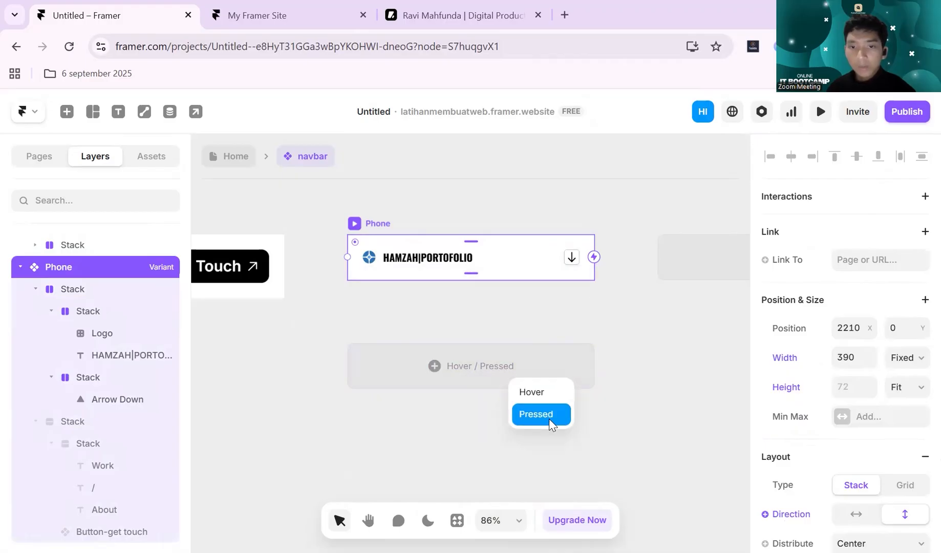
pyautogui.click(549, 419)
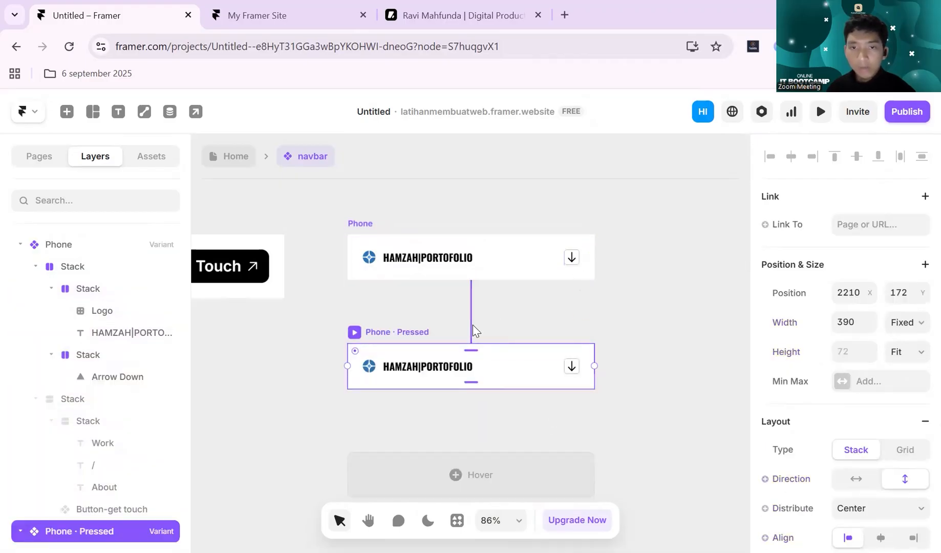
pyautogui.moveTo(472, 331); pyautogui.dragTo(519, 328)
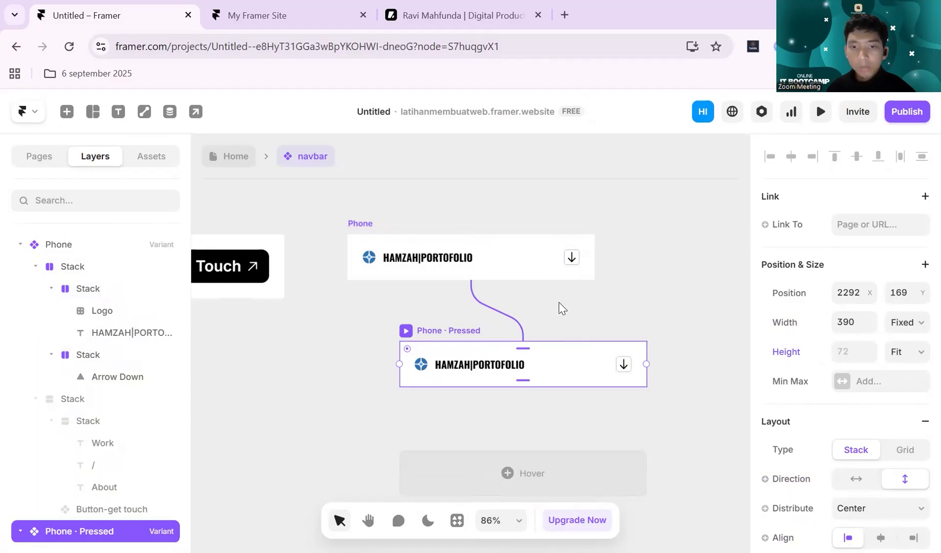
pyautogui.hotkey('ctrl', 'z')
# - Examine the Phone variant's arrow icon and its enclosing stack, including the available link and interaction options
pyautogui.keyDown('ctrl'); pyautogui.click(575, 255); pyautogui.keyUp('ctrl')
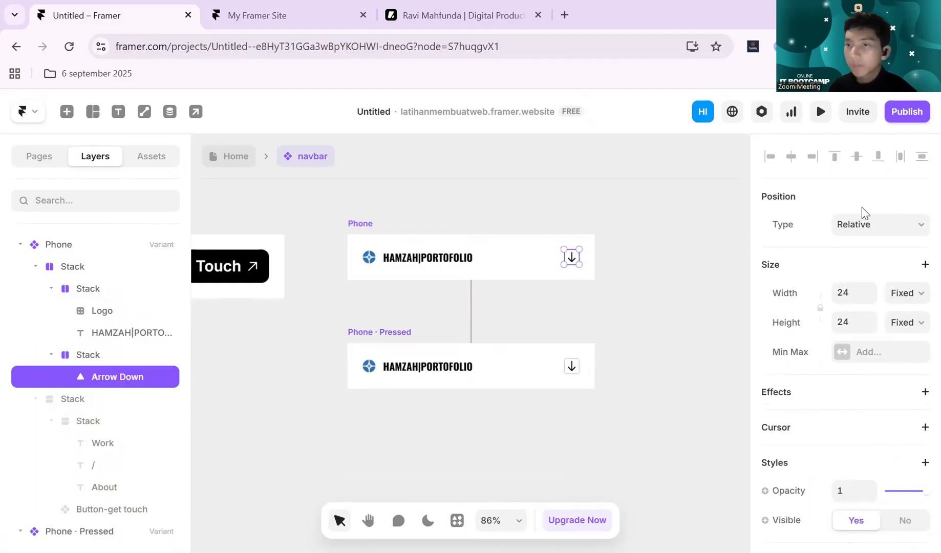
pyautogui.scroll(-3, 897, 238)
pyautogui.scroll(3, 897, 238)
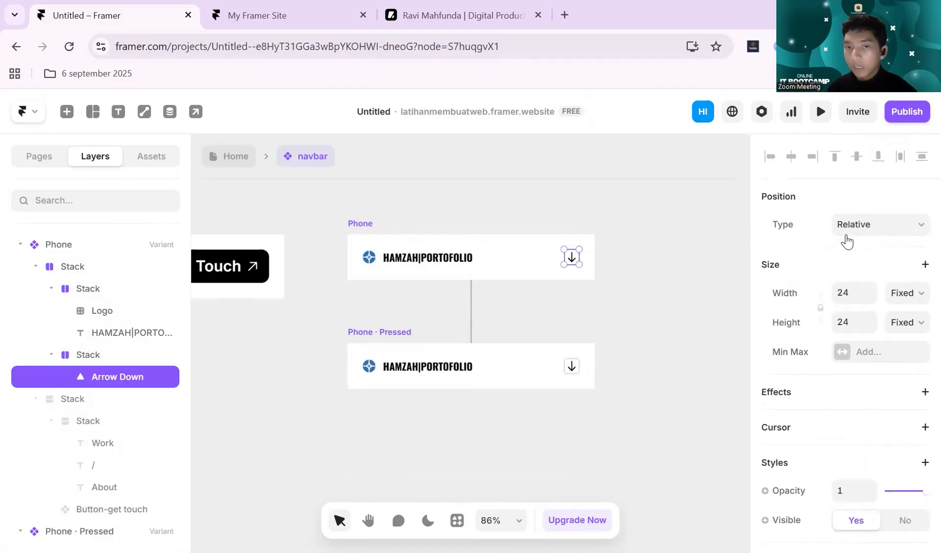
pyautogui.click(410, 337)
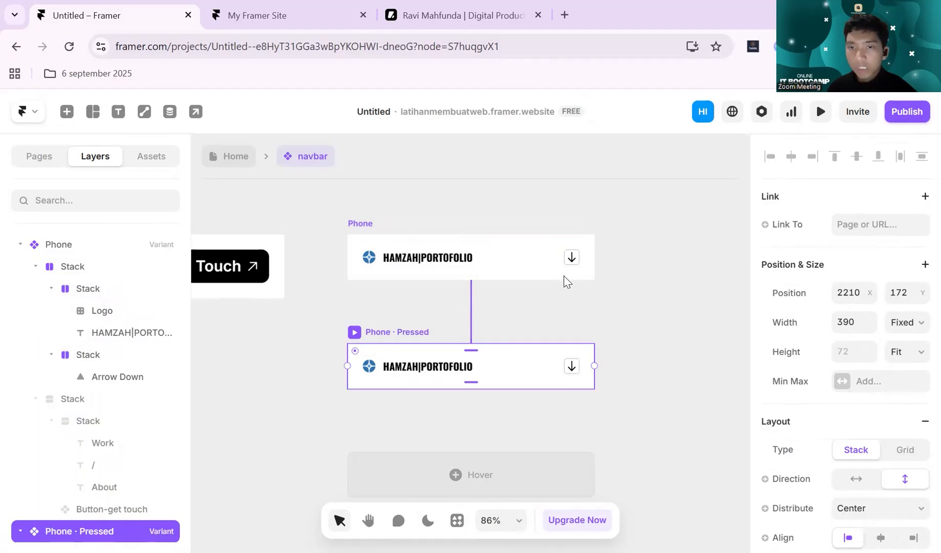
pyautogui.keyDown('ctrl'); pyautogui.click(571, 256); pyautogui.keyUp('ctrl')
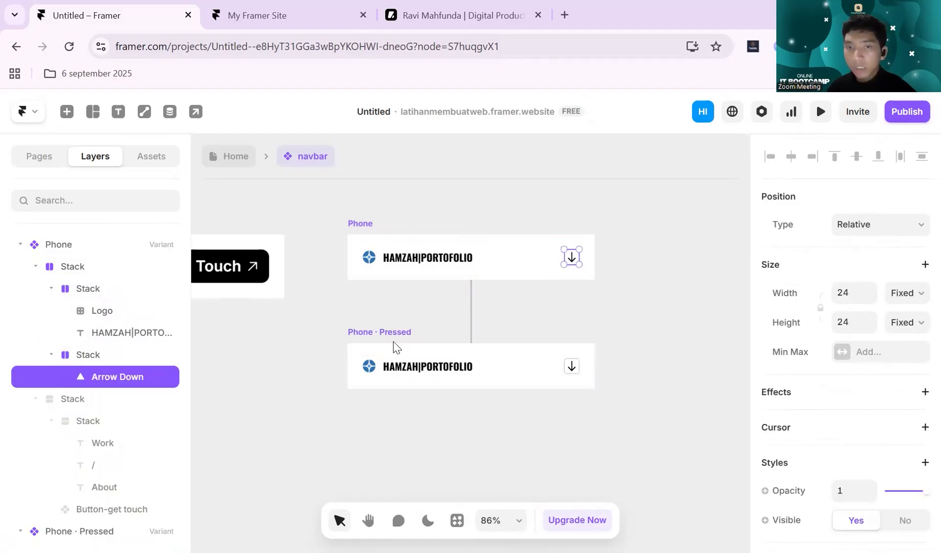
pyautogui.click(137, 355)
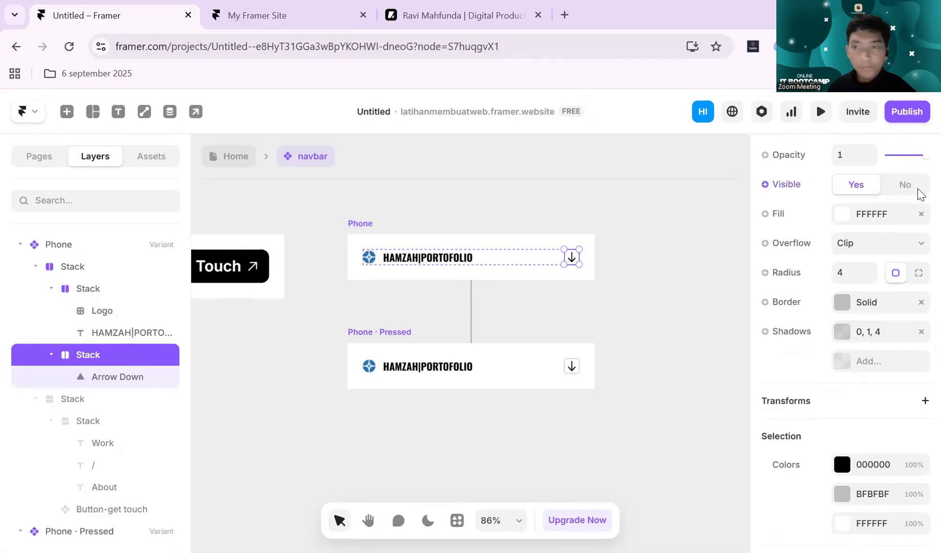
pyautogui.scroll(10, 906, 209)
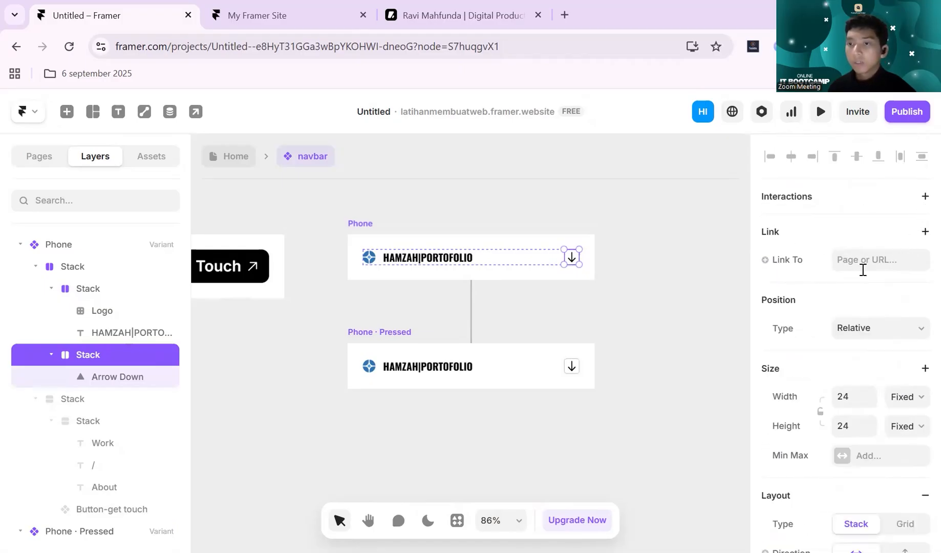
pyautogui.click(864, 262)
pyautogui.click(827, 226)
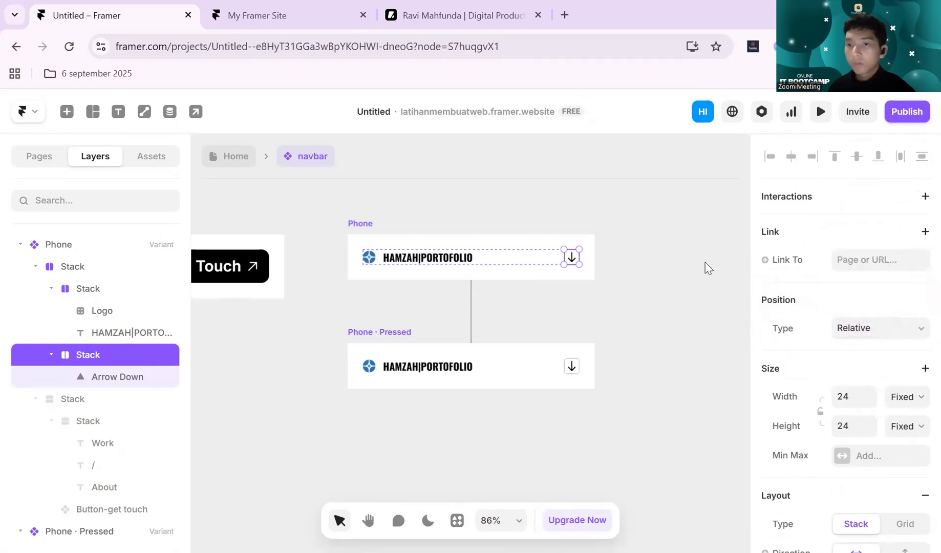
pyautogui.click(924, 196)
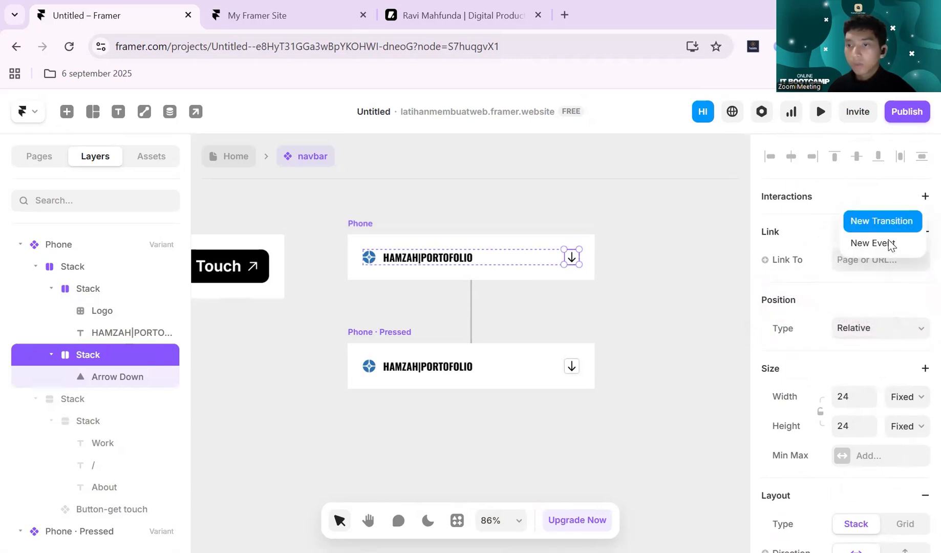
pyautogui.click(788, 231)
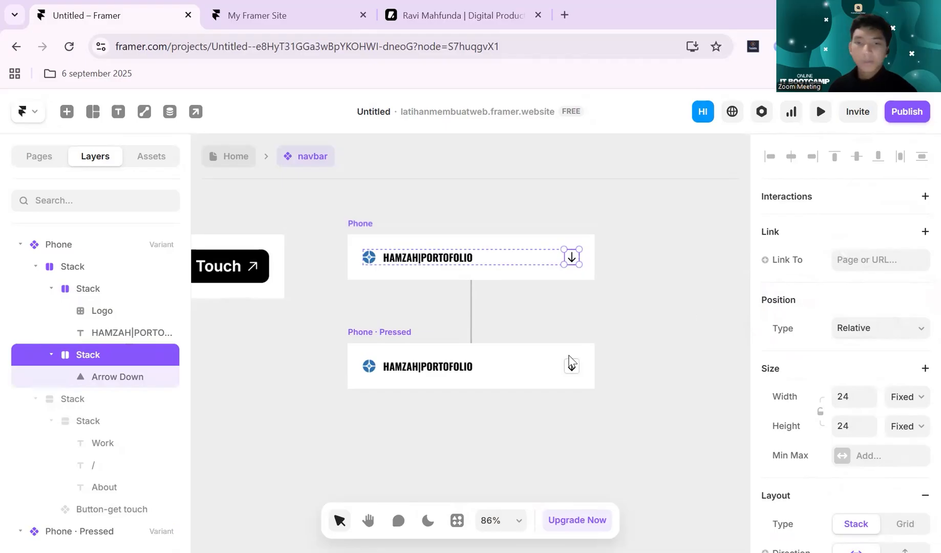
# - Inspect the arrow button up close and compare the Phone and Phone · Pressed variants
pyautogui.scroll(5, 586, 264)
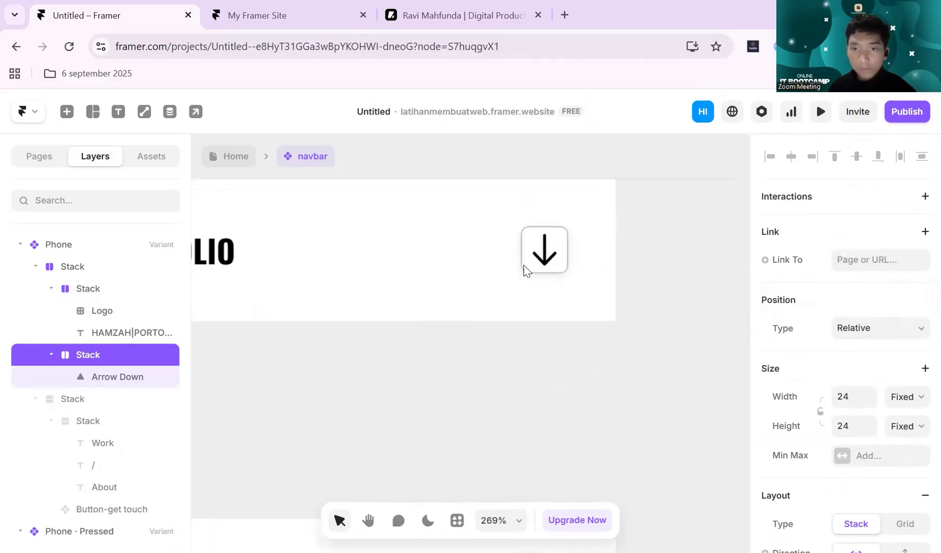
pyautogui.moveTo(569, 250); pyautogui.dragTo(502, 294)
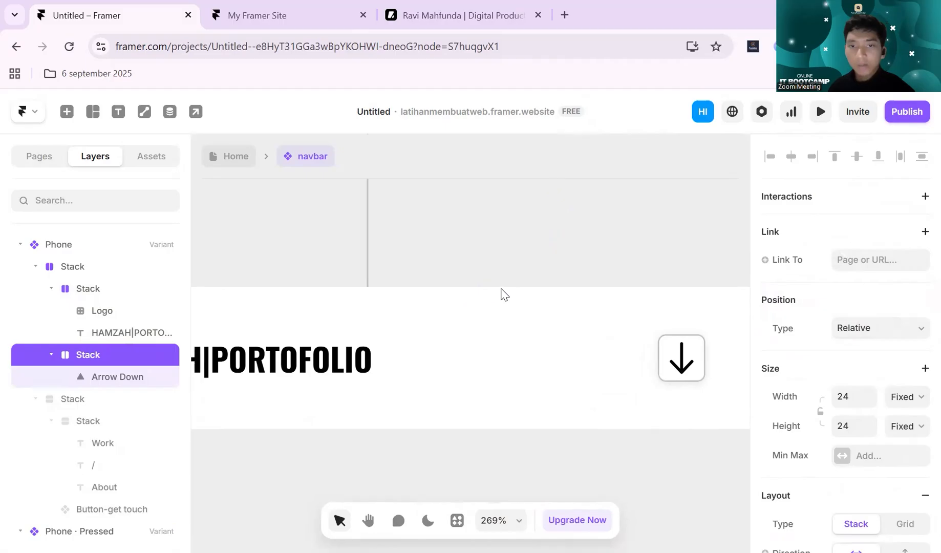
pyautogui.scroll(-3, 510, 292)
pyautogui.scroll(-2, 539, 312)
pyautogui.scroll(3, 321, 368)
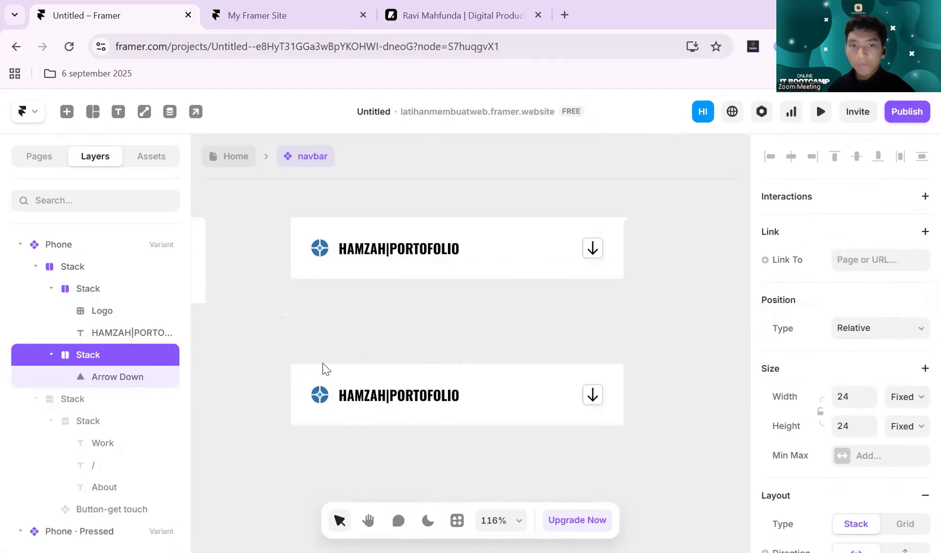
pyautogui.click(324, 353)
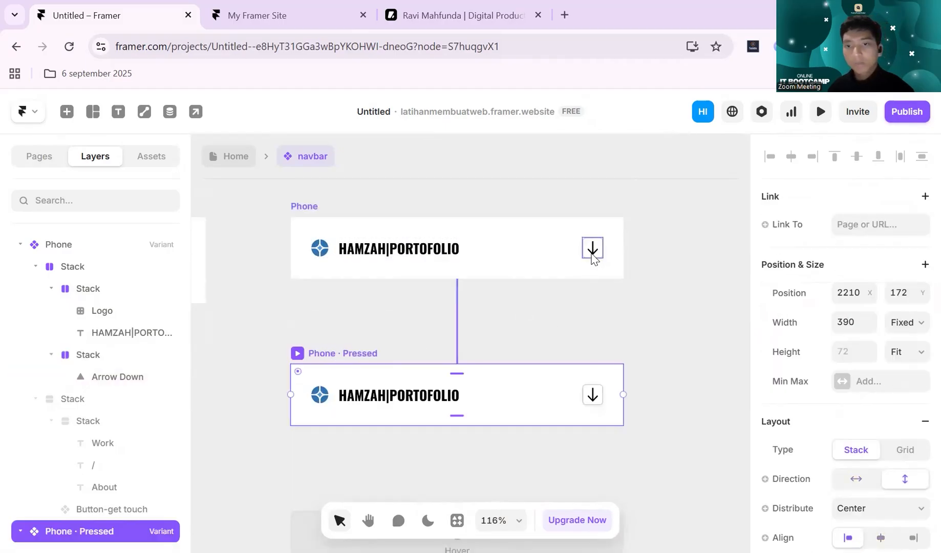
pyautogui.click(594, 248)
pyautogui.scroll(2, 605, 246)
pyautogui.scroll(6, 606, 247)
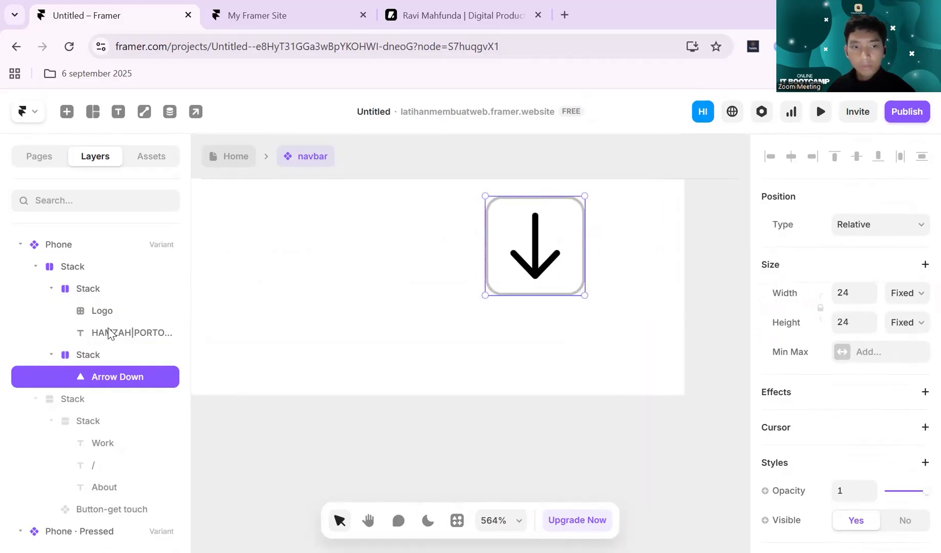
pyautogui.click(97, 356)
pyautogui.scroll(-2, 517, 287)
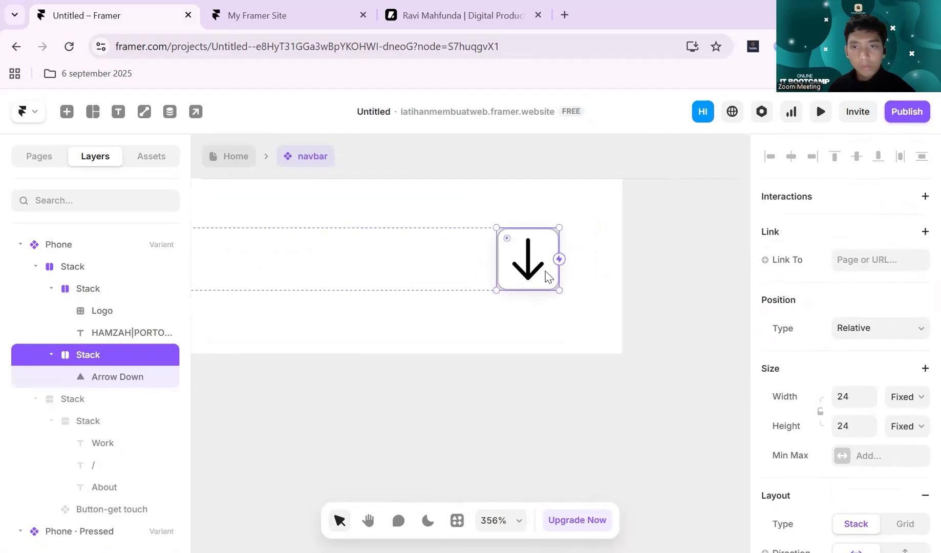
pyautogui.click(331, 437)
pyautogui.scroll(-5, 347, 337)
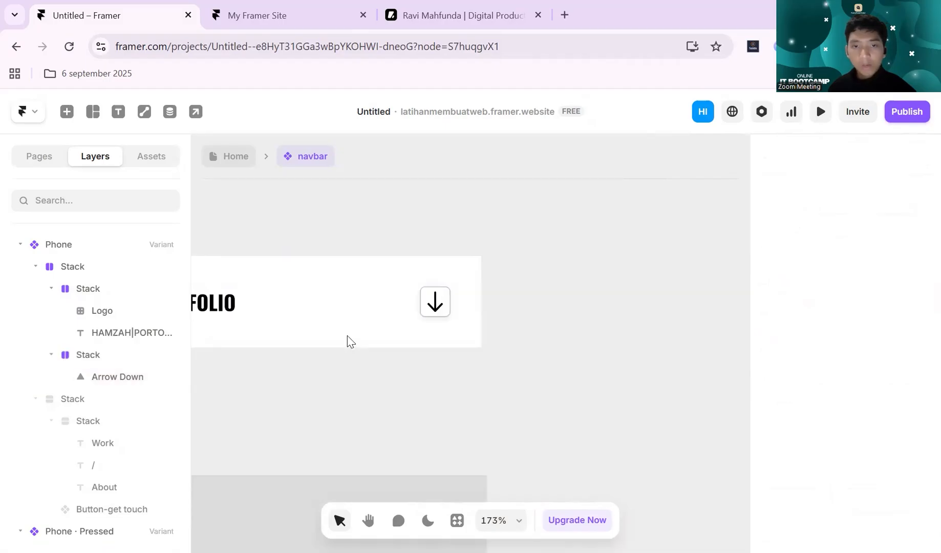
pyautogui.click(331, 401)
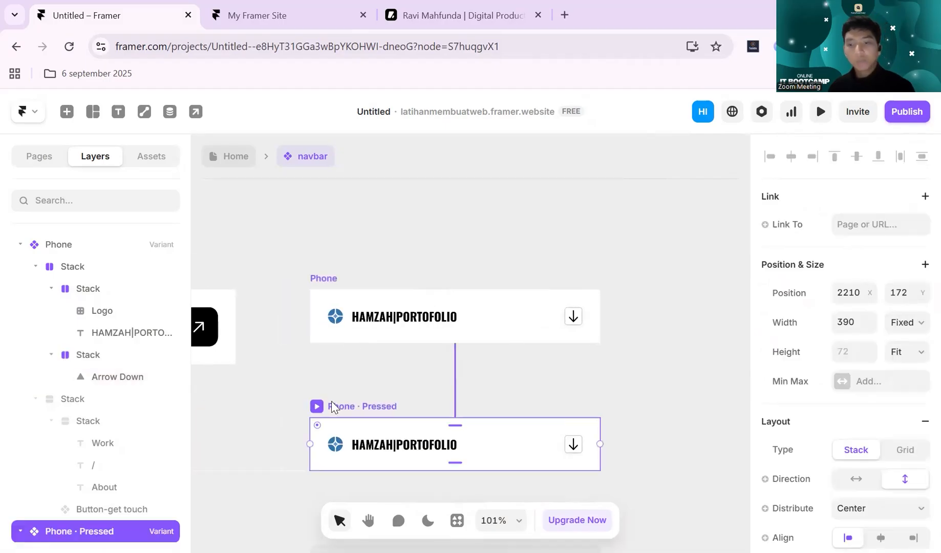
# - Delete the Phone · Pressed variant and select the stack holding the Phone variant's down arrow
pyautogui.press('Delete')
pyautogui.click(575, 317)
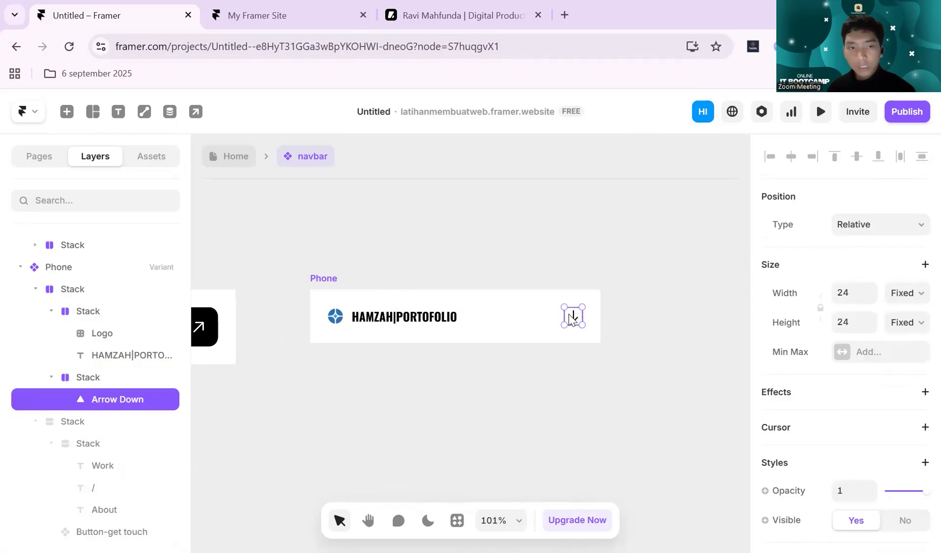
pyautogui.click(66, 379)
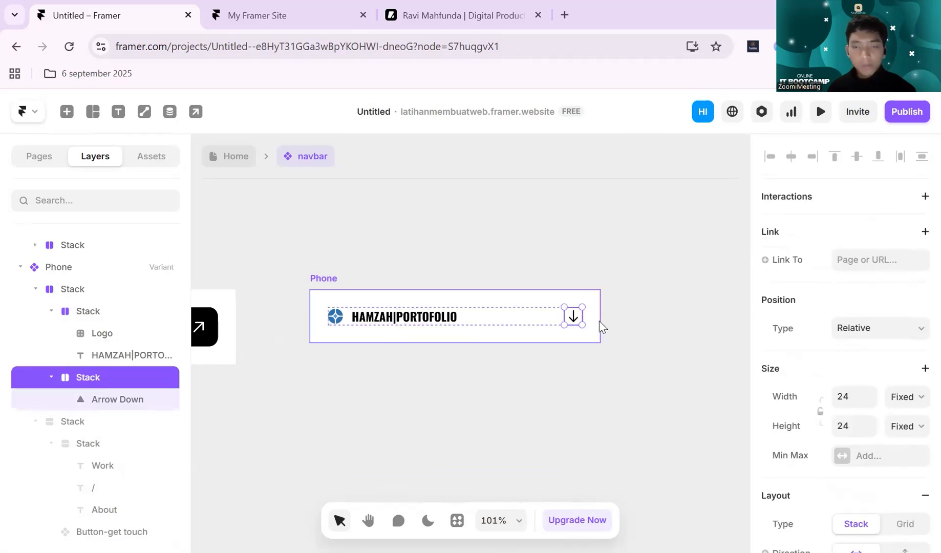
pyautogui.scroll(5, 599, 322)
pyautogui.moveTo(542, 306); pyautogui.dragTo(479, 293)
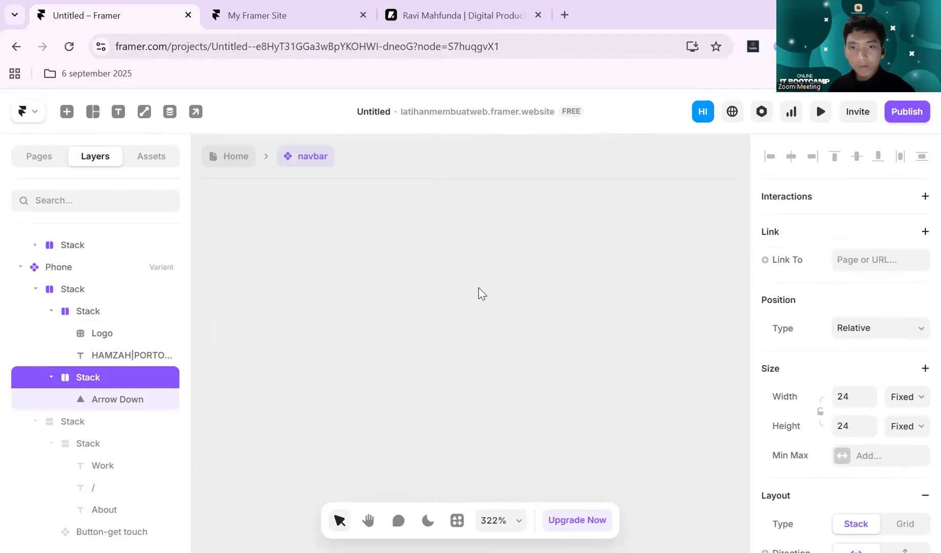
pyautogui.scroll(-5, 481, 287)
pyautogui.moveTo(517, 246); pyautogui.dragTo(433, 450)
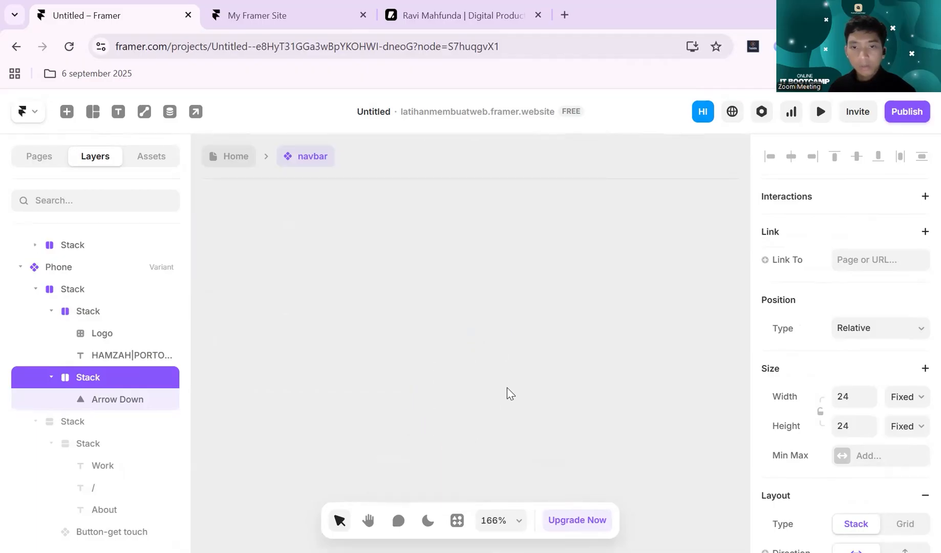
pyautogui.scroll(-5, 562, 332)
pyautogui.scroll(2, 589, 312)
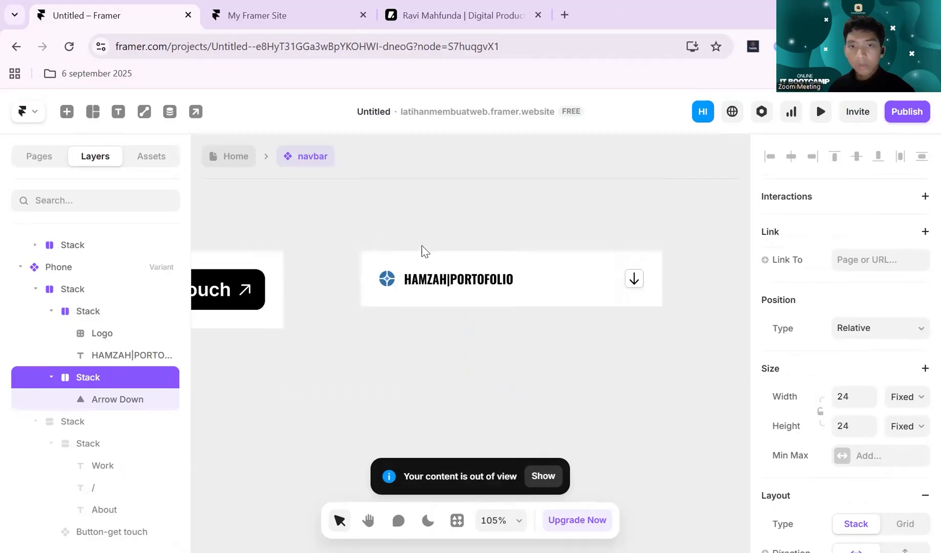
# - Add a new variant of the navbar beside the Phone variant
pyautogui.click(384, 248)
pyautogui.hscroll(3, 600, 240)
pyautogui.scroll(-3, 602, 244)
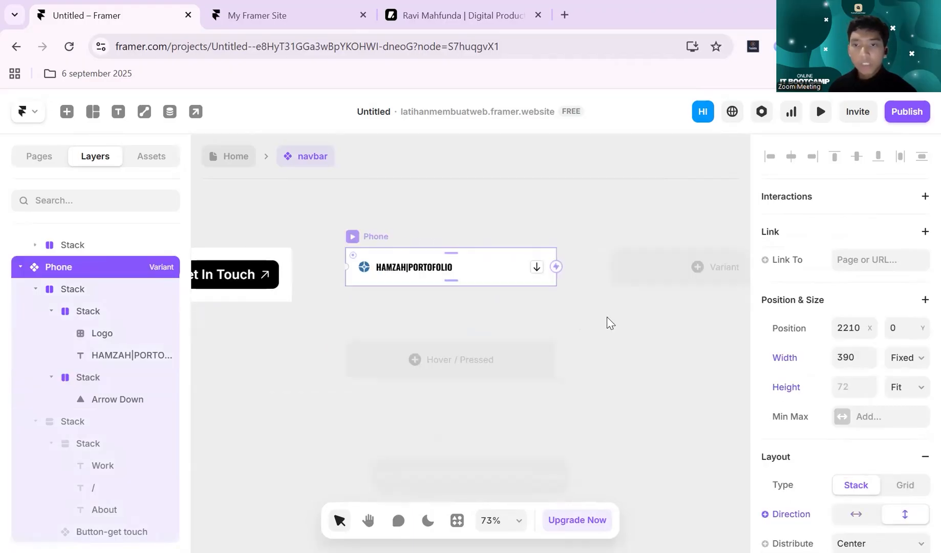
pyautogui.hscroll(2, 612, 320)
pyautogui.click(581, 274)
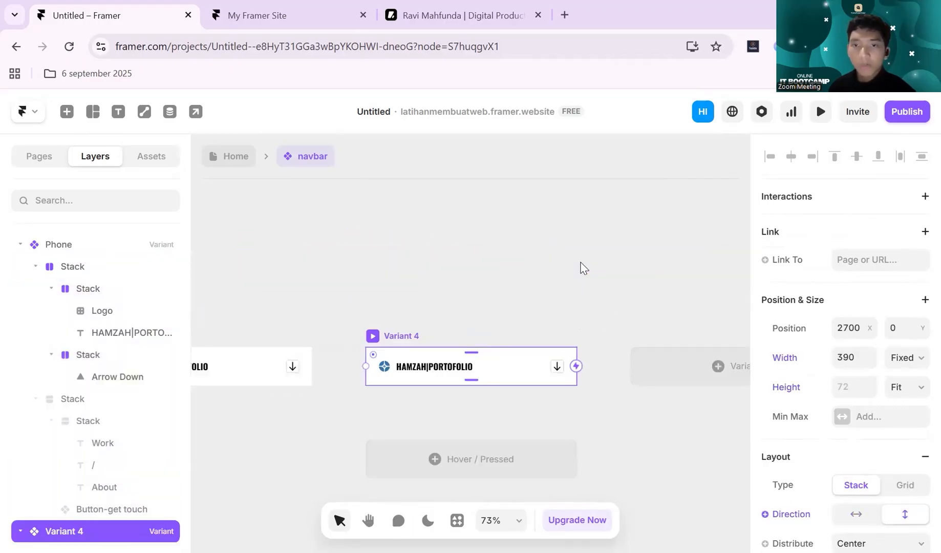
pyautogui.click(588, 272)
pyautogui.hscroll(-4, 591, 279)
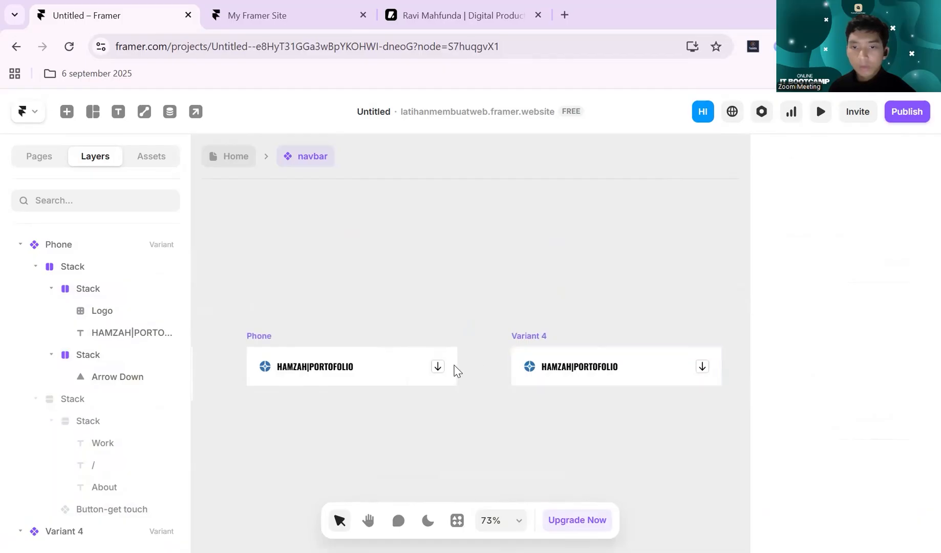
# - Connect the Phone variant's arrow stack to Variant 4 with a Click interaction
pyautogui.click(439, 367)
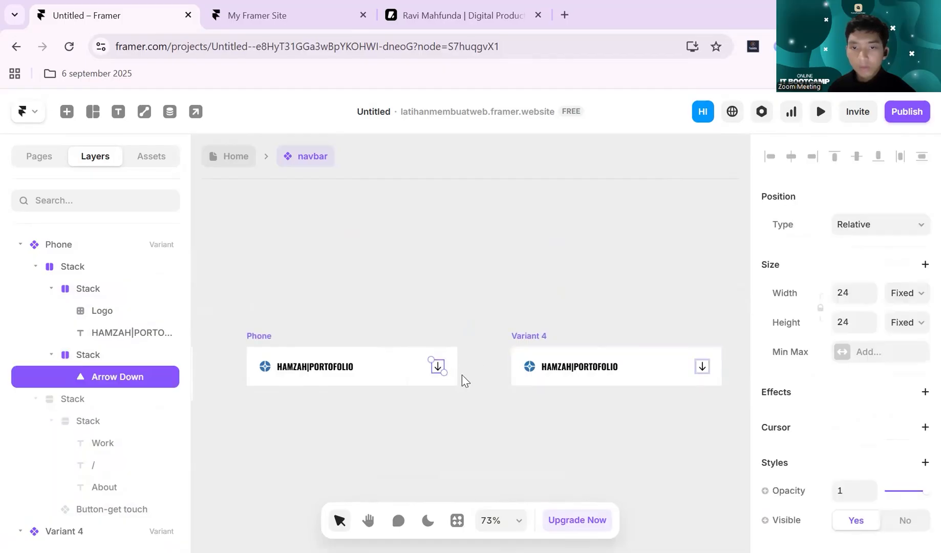
pyautogui.click(78, 360)
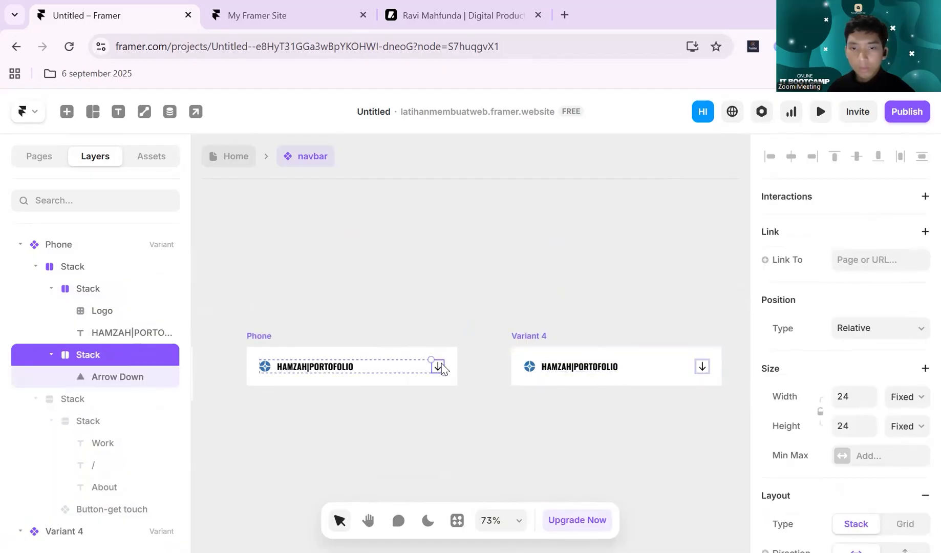
pyautogui.scroll(10, 442, 364)
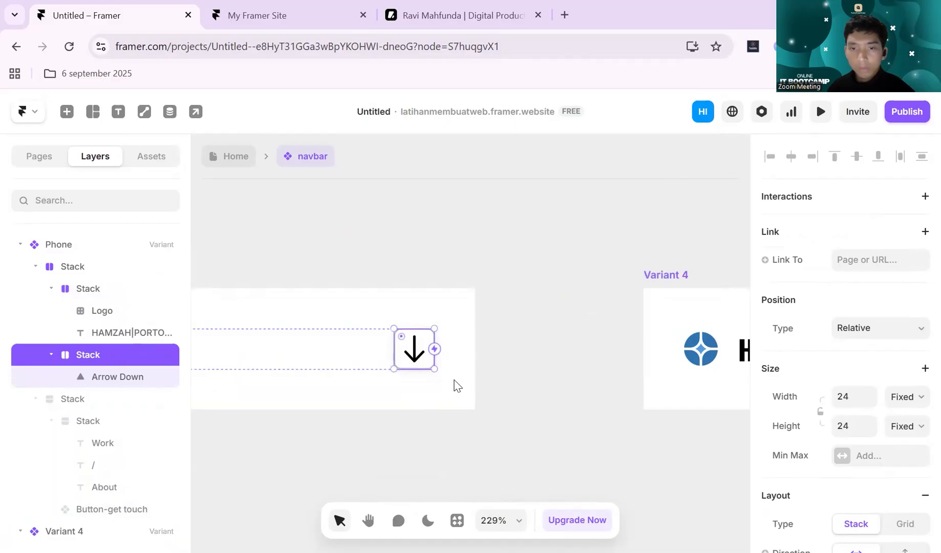
pyautogui.moveTo(434, 349)
pyautogui.mouseDown()
pyautogui.moveTo(742, 342)
pyautogui.moveTo(728, 345)
pyautogui.mouseUp()
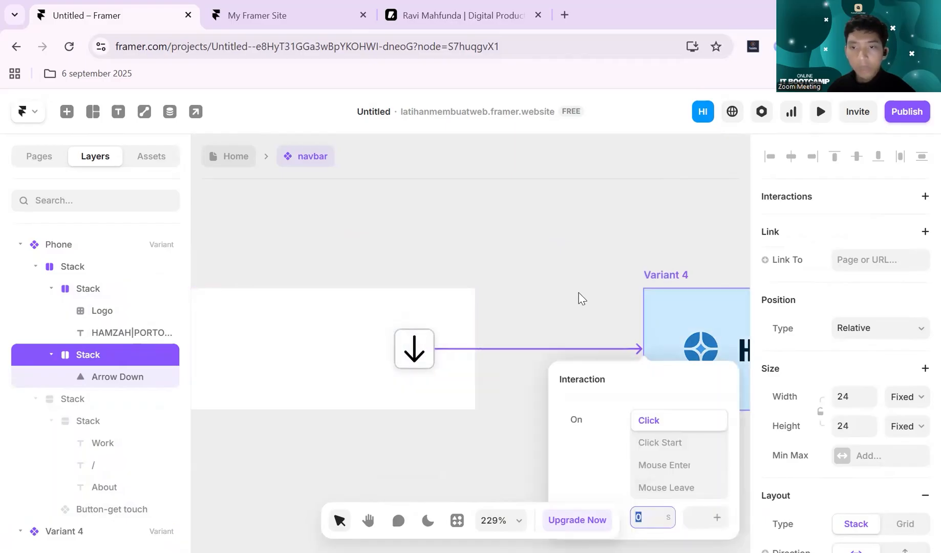
pyautogui.click(622, 289)
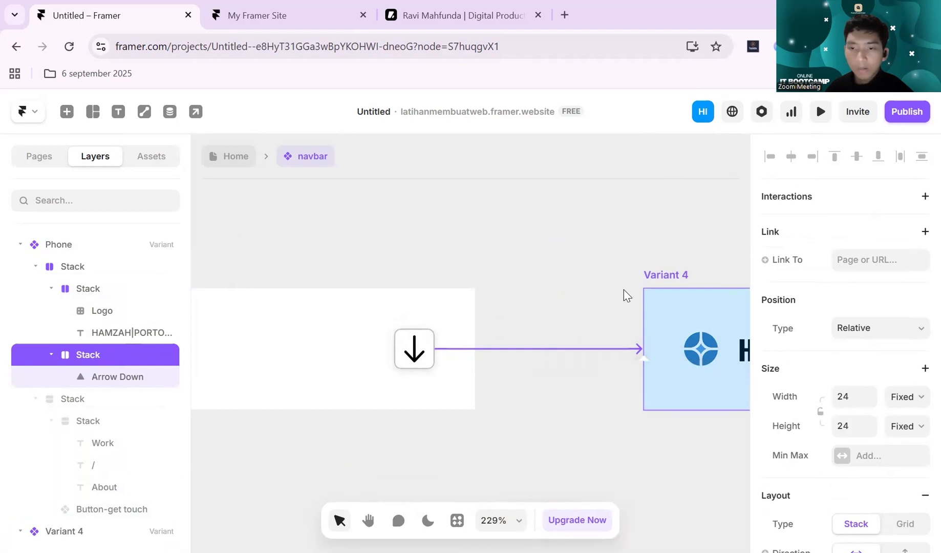
# - Make the hidden menu stack with Work, About and Get In Touch visible in Variant 4
pyautogui.scroll(-10, 633, 277)
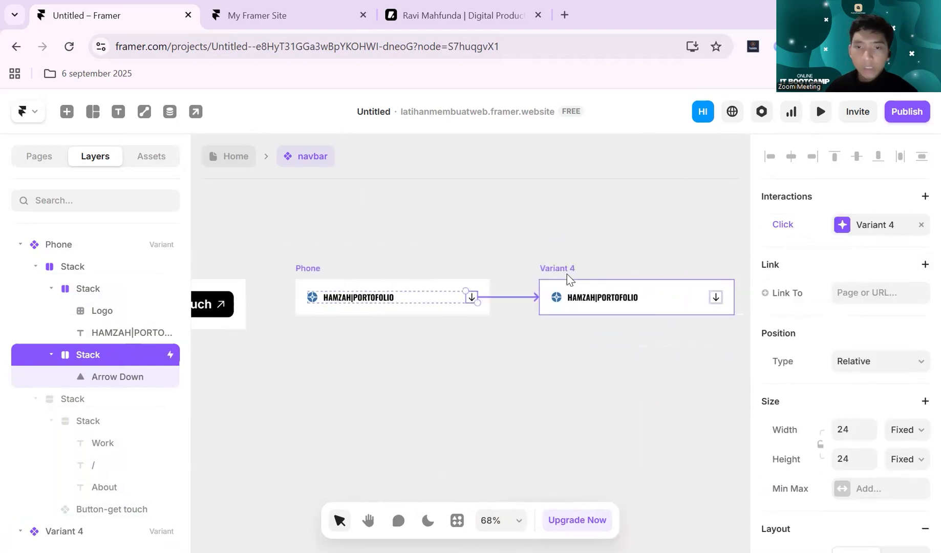
pyautogui.click(567, 271)
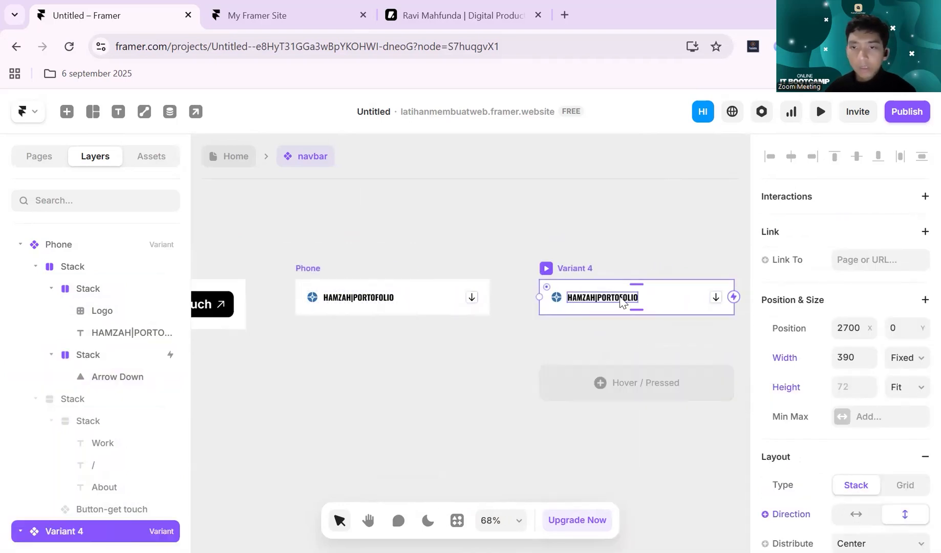
pyautogui.scroll(-1, 111, 468)
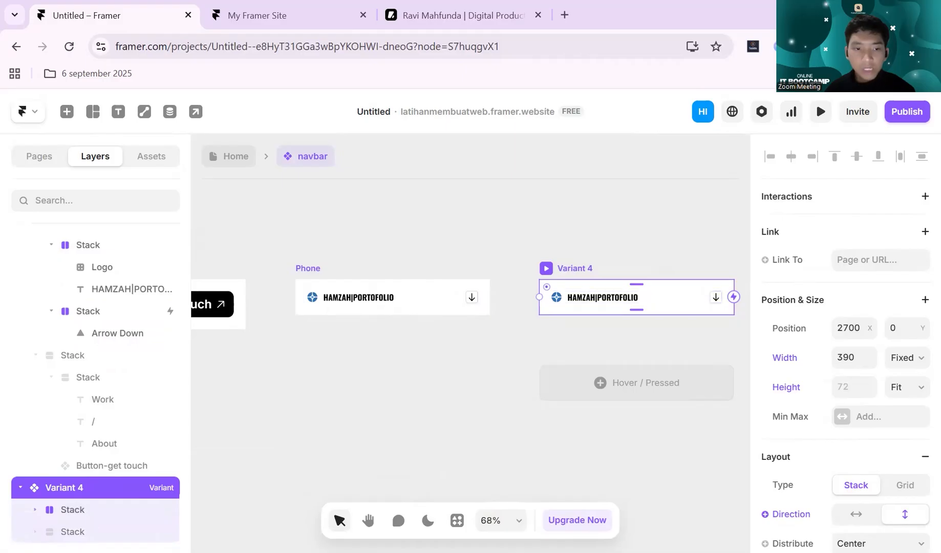
pyautogui.click(86, 532)
pyautogui.scroll(-7, 918, 299)
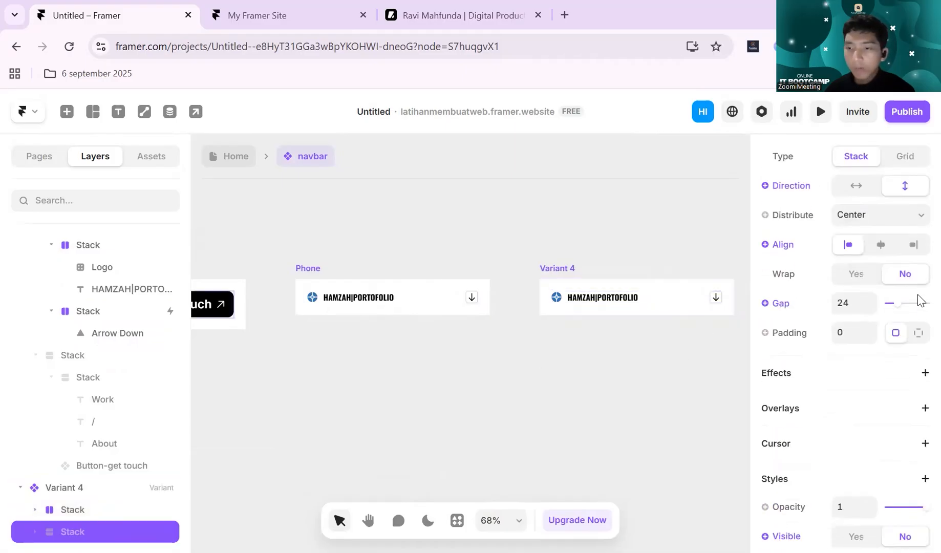
pyautogui.scroll(-4, 906, 293)
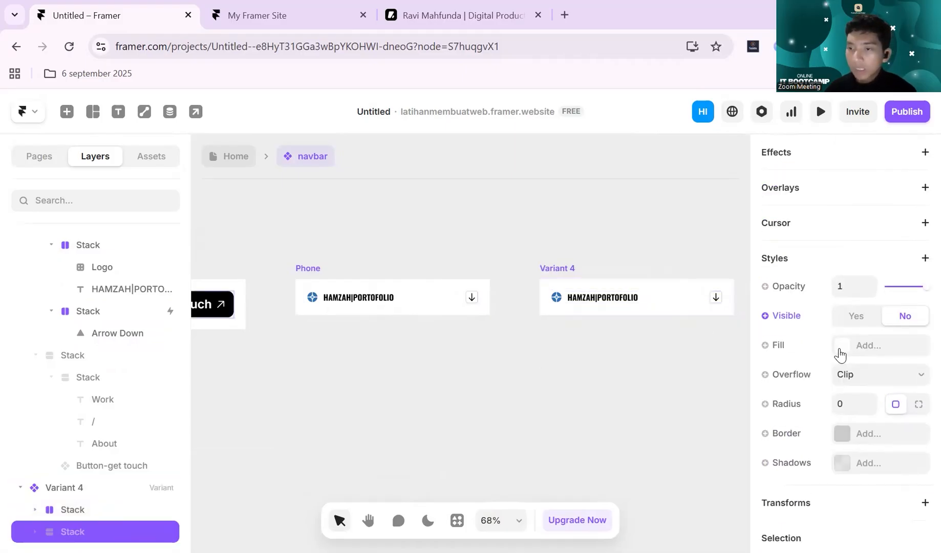
pyautogui.click(856, 317)
pyautogui.click(464, 422)
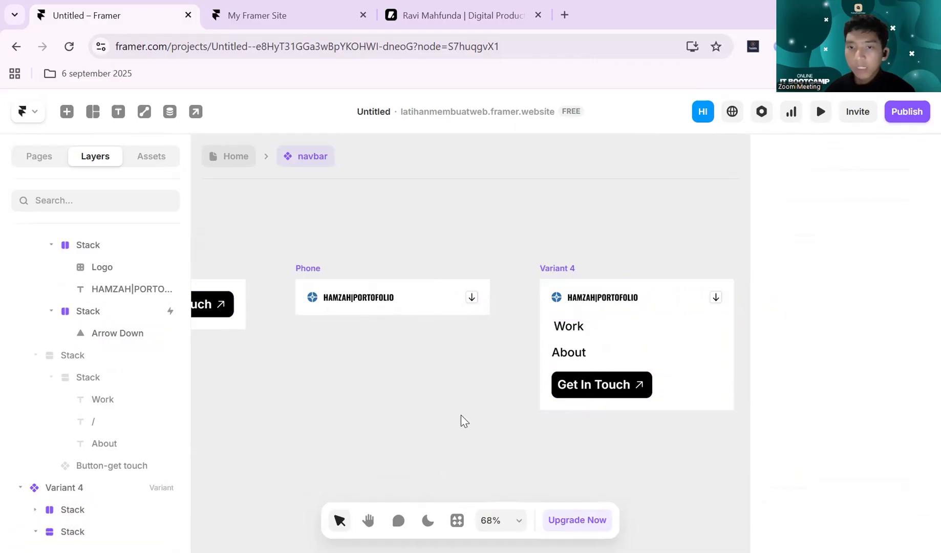
# - Change the arrow icon in Variant 4 to Arrow Up
pyautogui.click(716, 297)
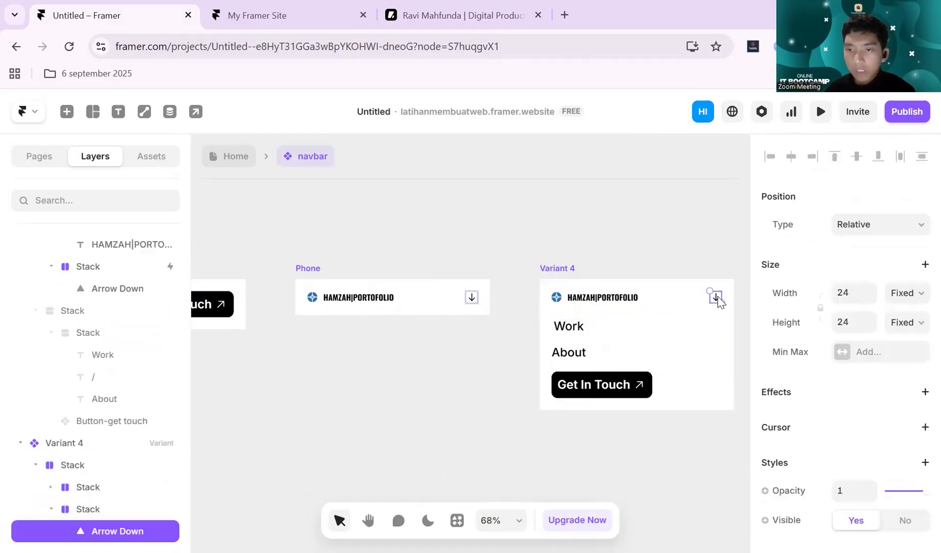
pyautogui.scroll(-4, 844, 323)
pyautogui.click(889, 433)
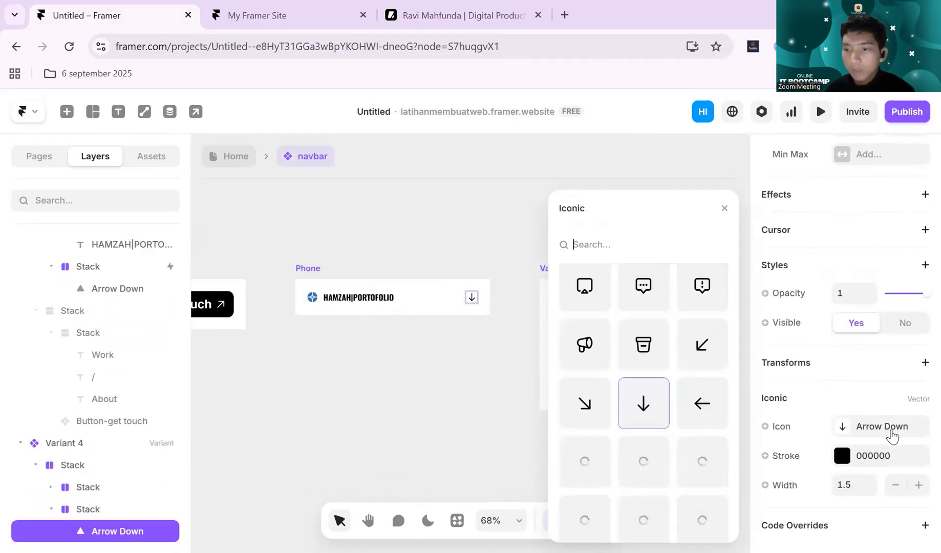
pyautogui.click(584, 522)
pyautogui.click(451, 398)
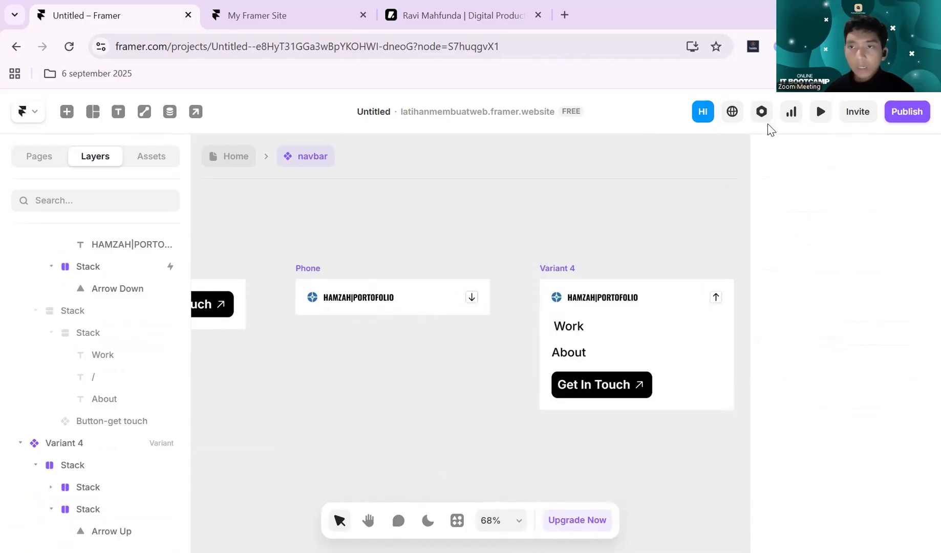
# - Preview the navbar component and narrow the preview to about 878 px wide, returning to the canvas when done
pyautogui.click(820, 111)
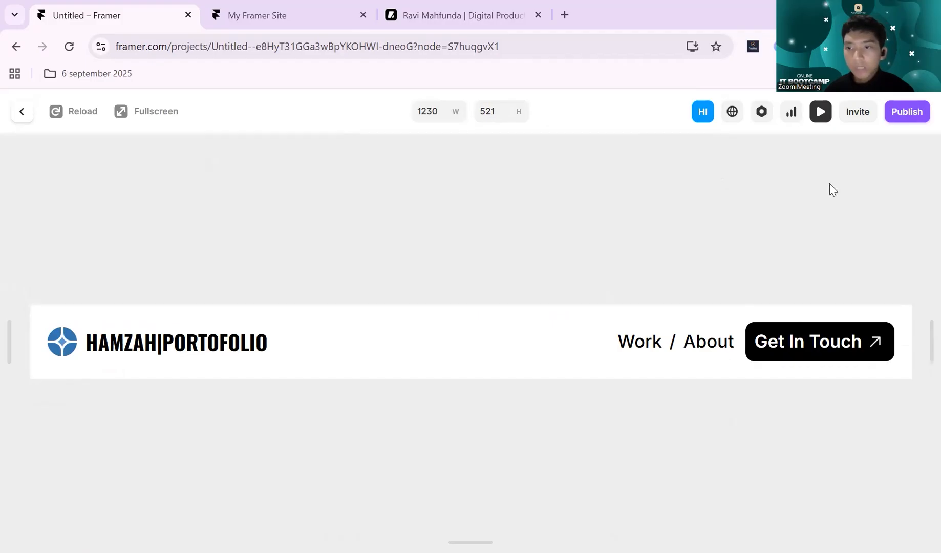
pyautogui.moveTo(927, 342); pyautogui.dragTo(810, 301)
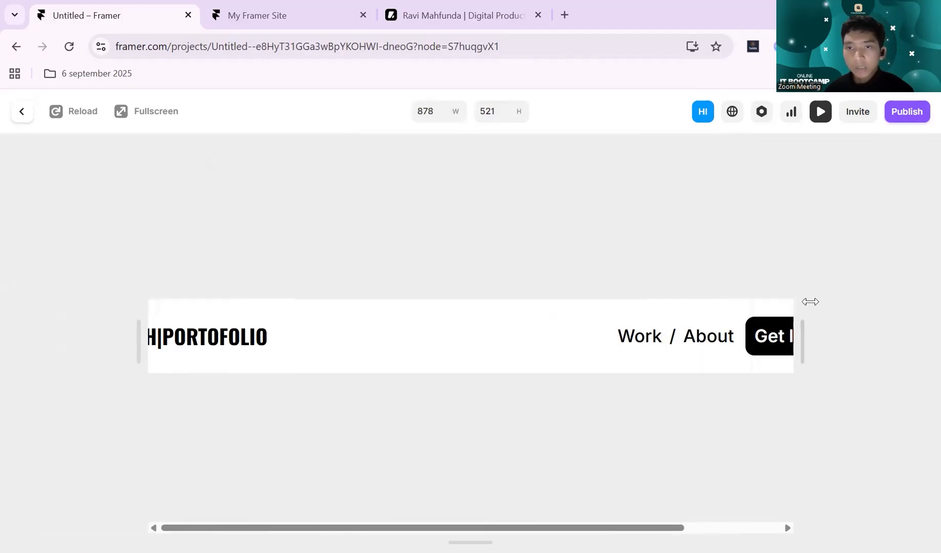
pyautogui.click(21, 113)
# - Preview the Home page's Phone breakpoint and test opening the navbar menu with its arrow, then leave the preview
pyautogui.click(236, 157)
pyautogui.hscroll(7, 597, 214)
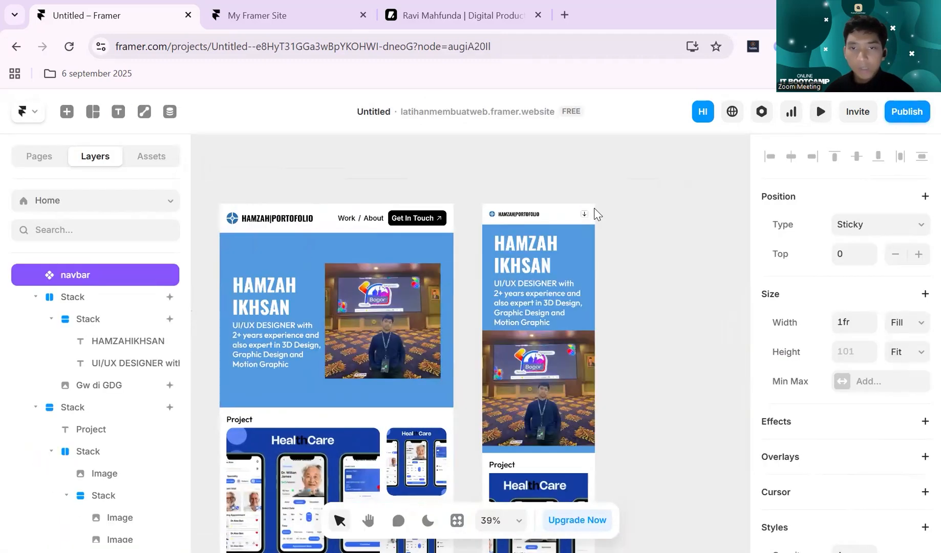
pyautogui.hscroll(2, 597, 214)
pyautogui.click(494, 179)
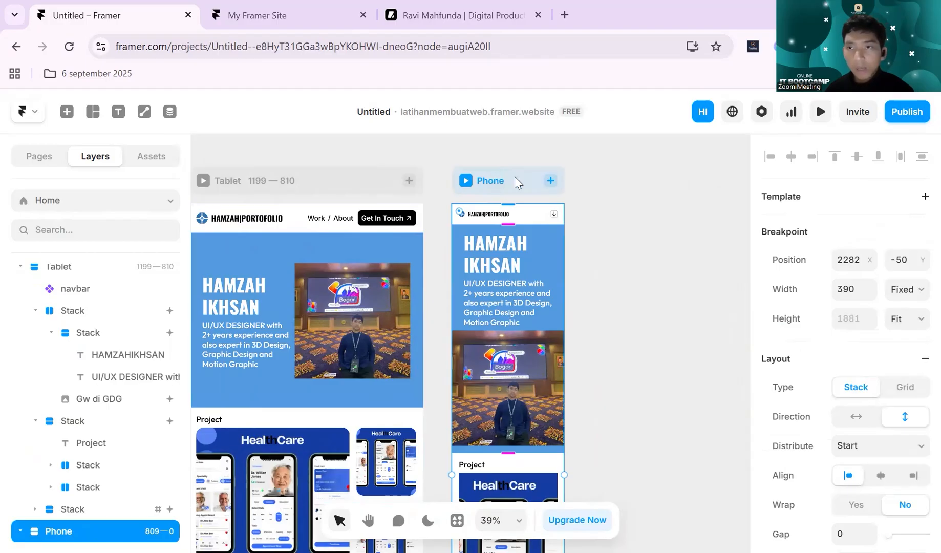
pyautogui.hotkey('ctrl', 'p')
pyautogui.scroll(-2, 504, 335)
pyautogui.scroll(2, 504, 336)
pyautogui.scroll(-2, 454, 329)
pyautogui.scroll(2, 456, 319)
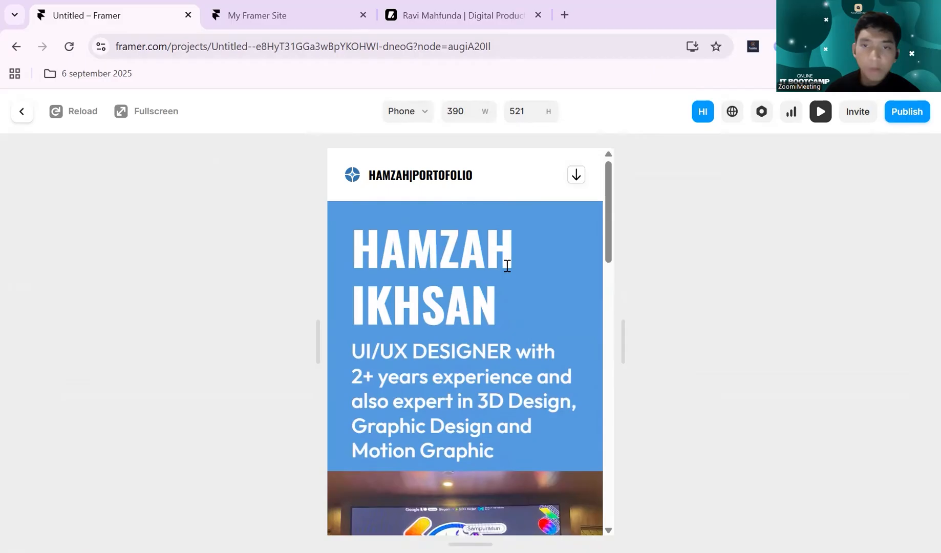
pyautogui.click(577, 175)
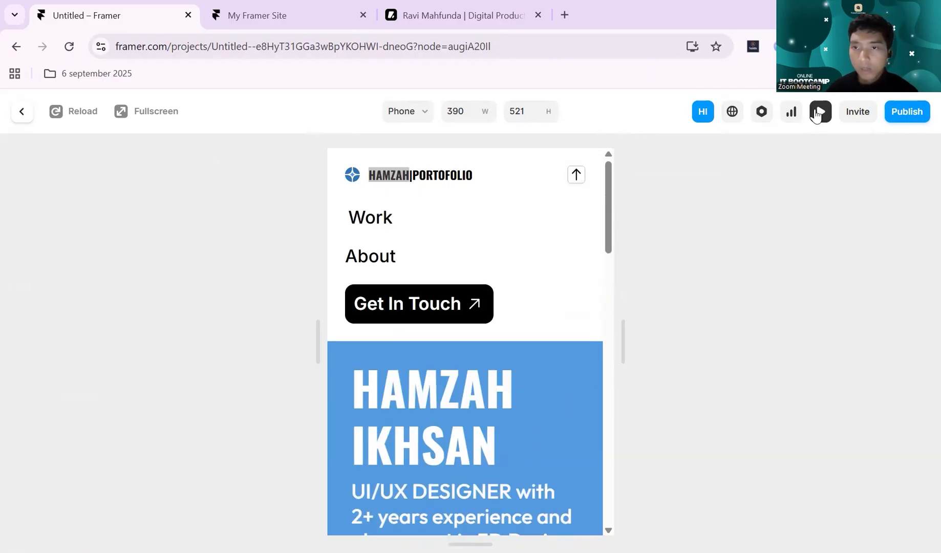
pyautogui.click(819, 112)
# - Reopen the navbar component and connect Variant 4's up-arrow stack back to the Phone variant with a Click interaction, delay 1 s
pyautogui.doubleClick(519, 211)
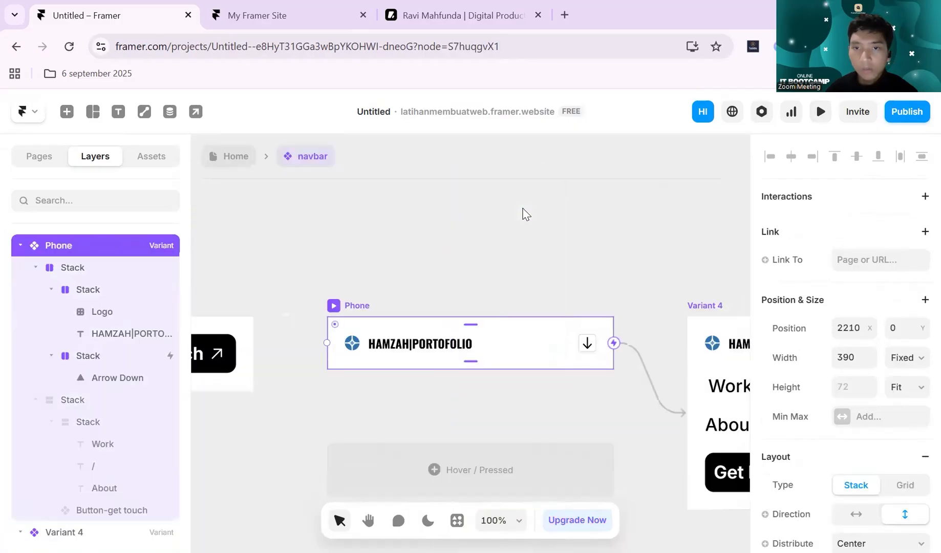
pyautogui.hscroll(4, 584, 323)
pyautogui.scroll(-2, 587, 318)
pyautogui.hscroll(1, 603, 307)
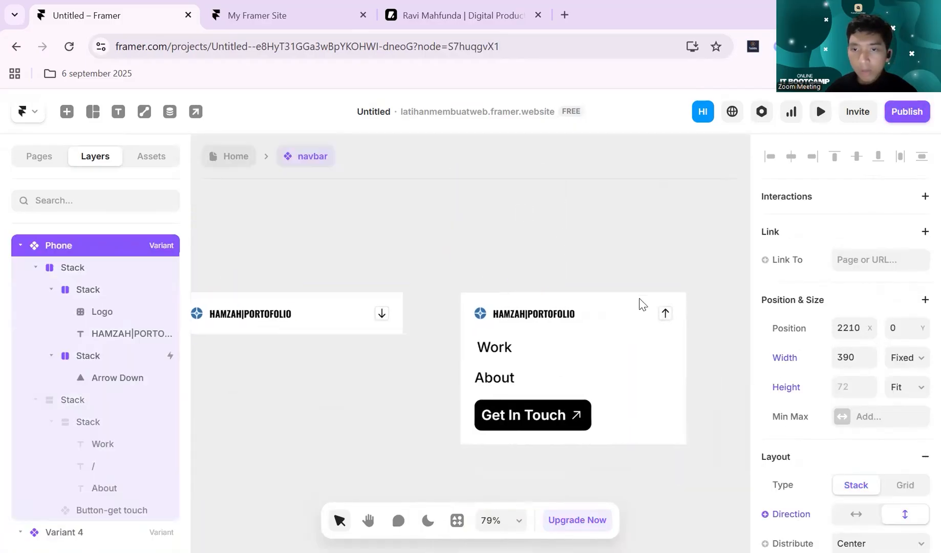
pyautogui.click(663, 313)
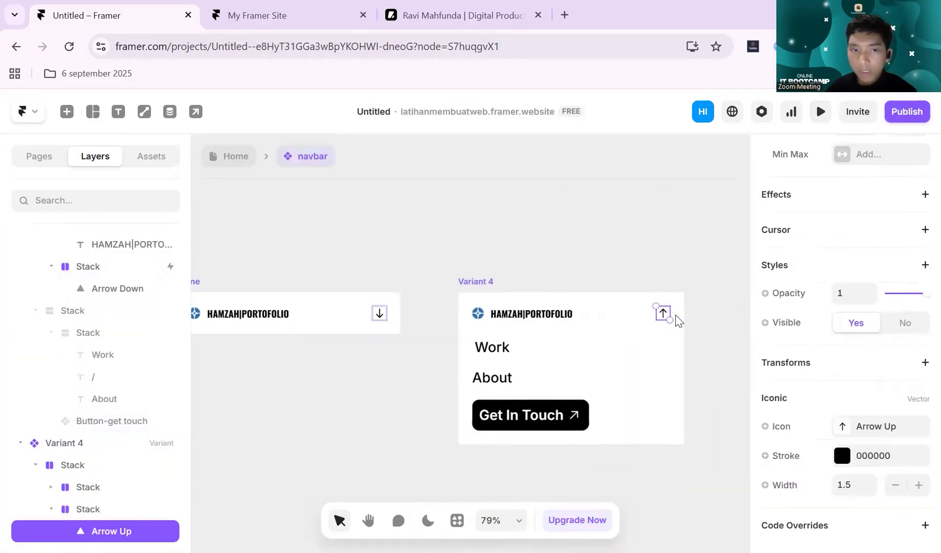
pyautogui.scroll(3, 677, 320)
pyautogui.click(72, 510)
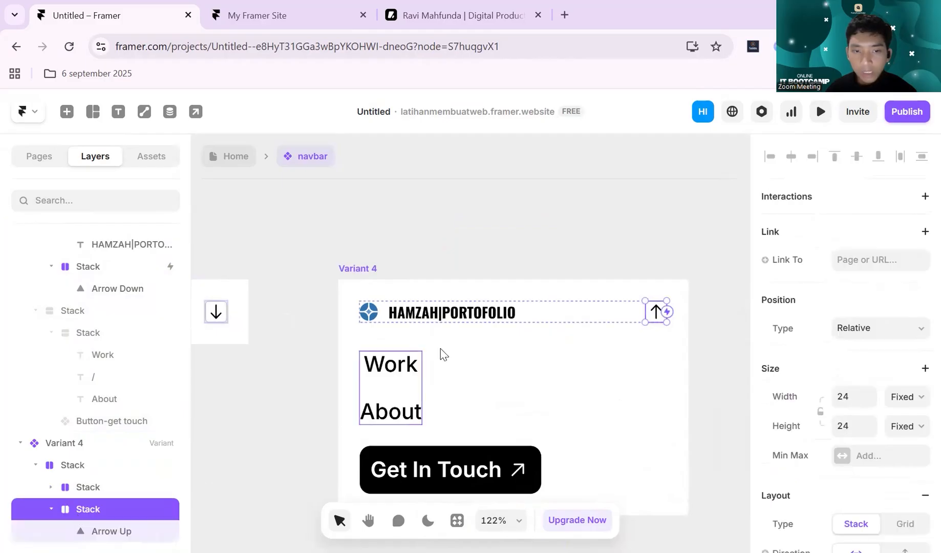
pyautogui.moveTo(667, 313); pyautogui.dragTo(388, 320)
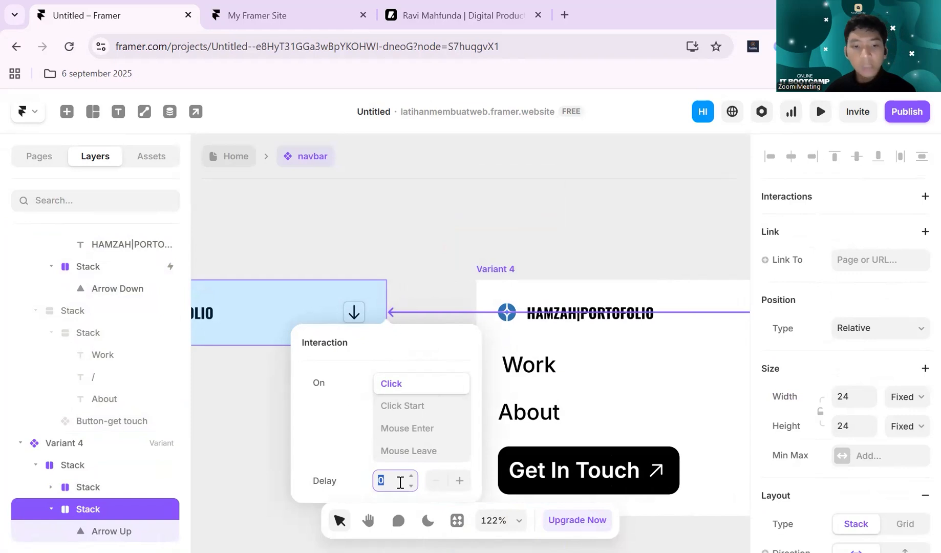
pyautogui.write('1')
pyautogui.click(436, 215)
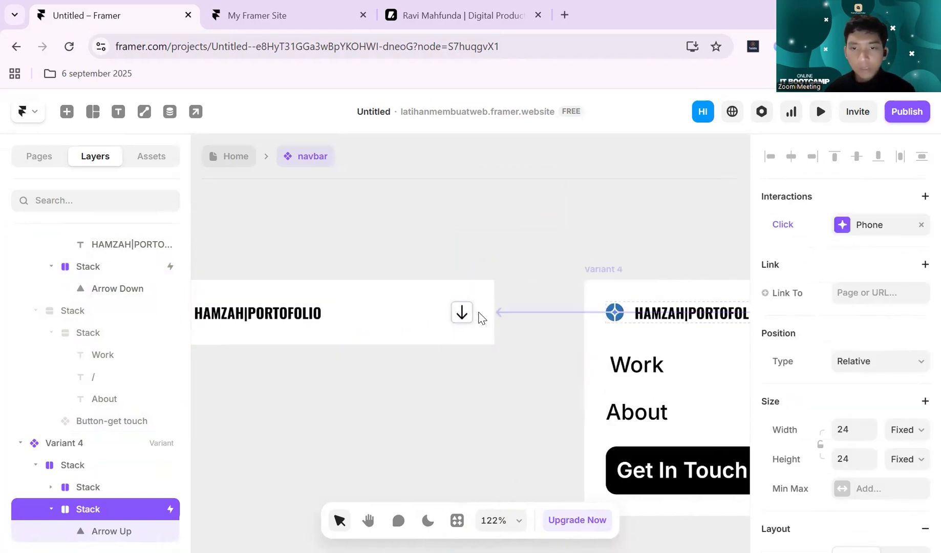
# - Set the delay of the Click interaction on the Phone variant's down-arrow stack to 1 s
pyautogui.click(467, 314)
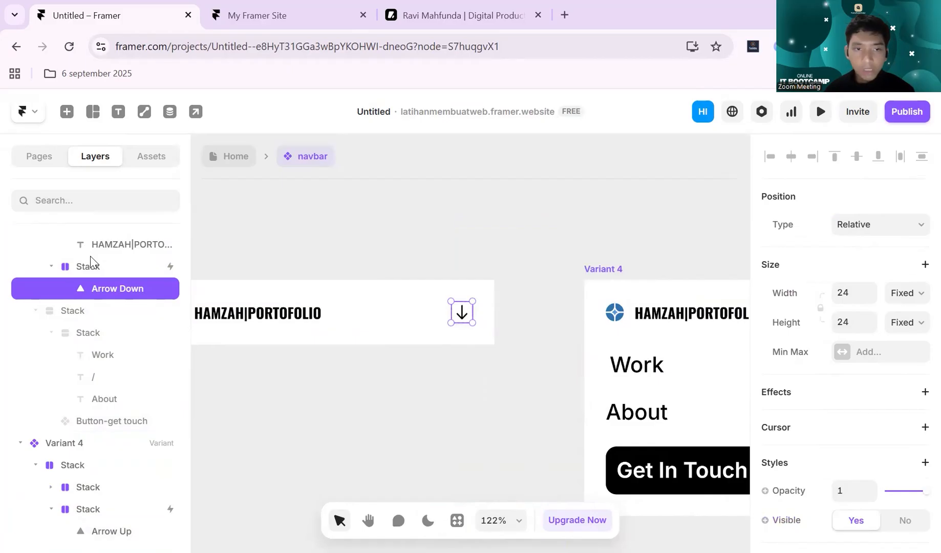
pyautogui.click(98, 267)
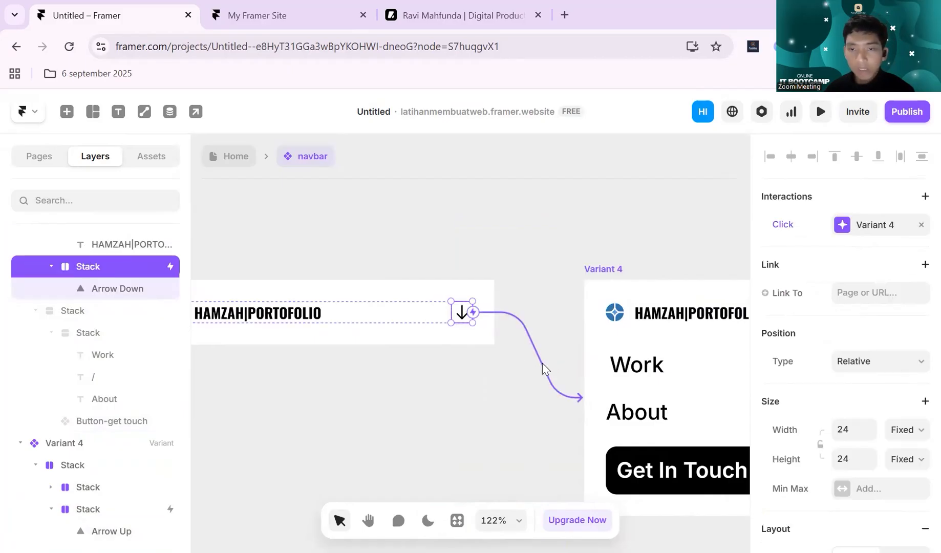
pyautogui.click(542, 363)
pyautogui.click(469, 316)
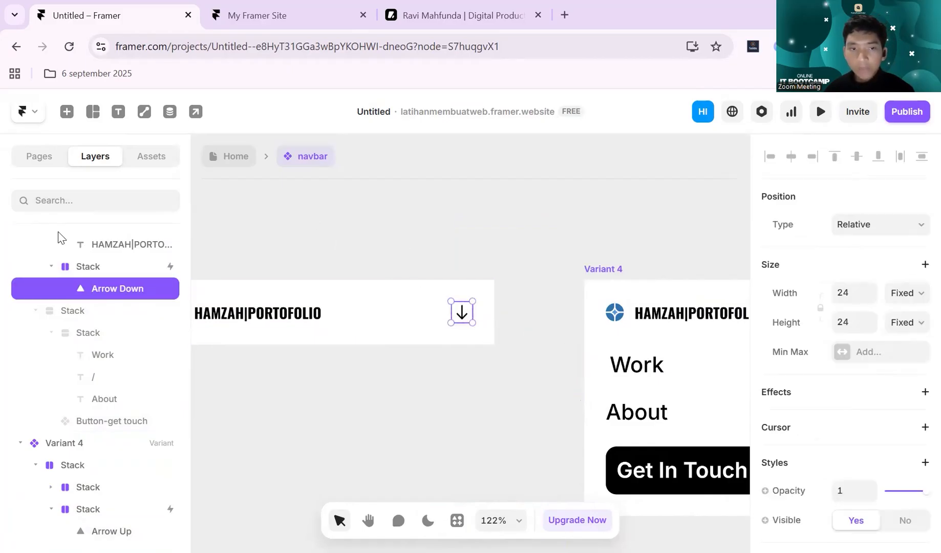
pyautogui.click(110, 264)
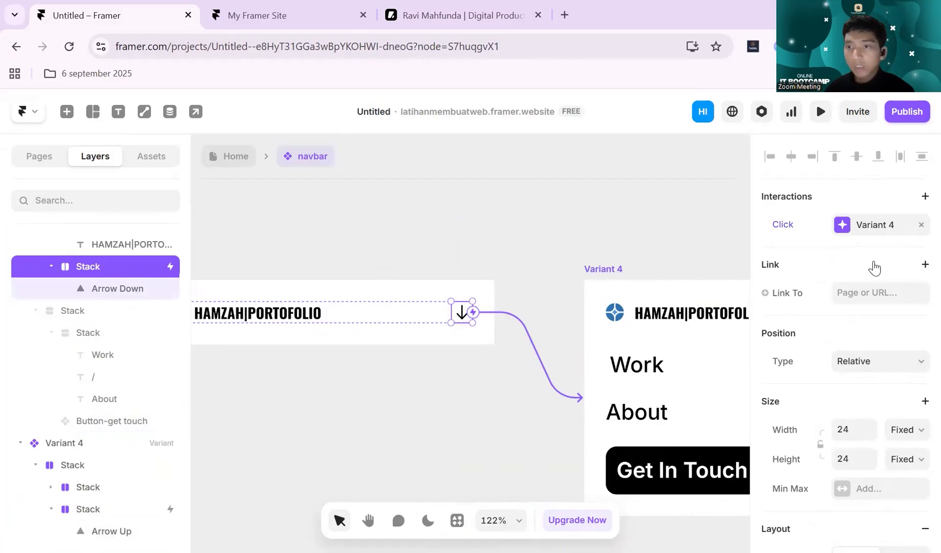
pyautogui.scroll(-2, 852, 255)
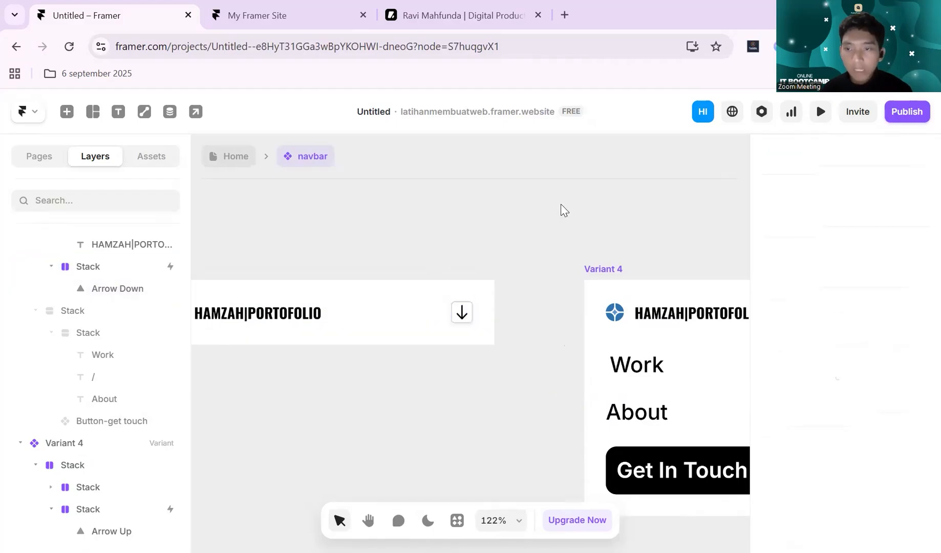
pyautogui.scroll(-3, 512, 225)
pyautogui.hscroll(2, 512, 225)
pyautogui.click(412, 239)
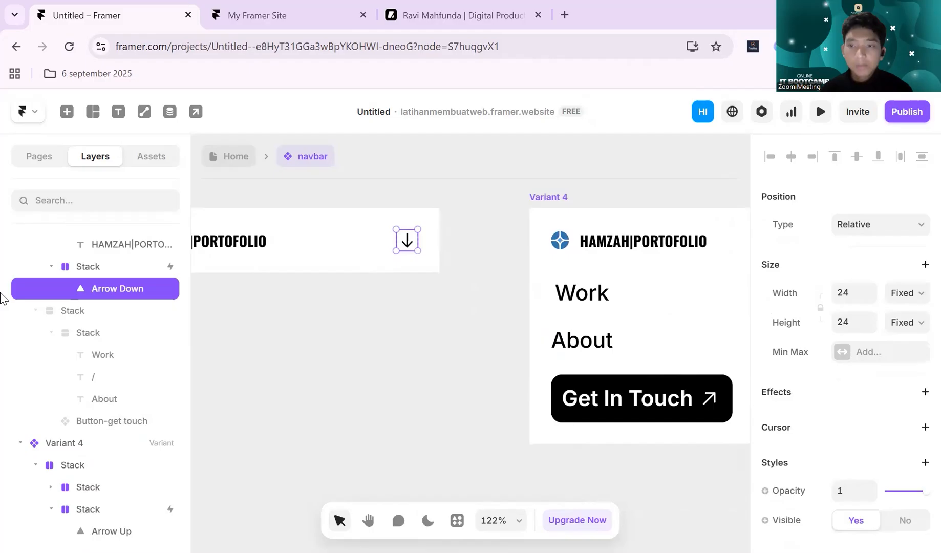
pyautogui.click(86, 266)
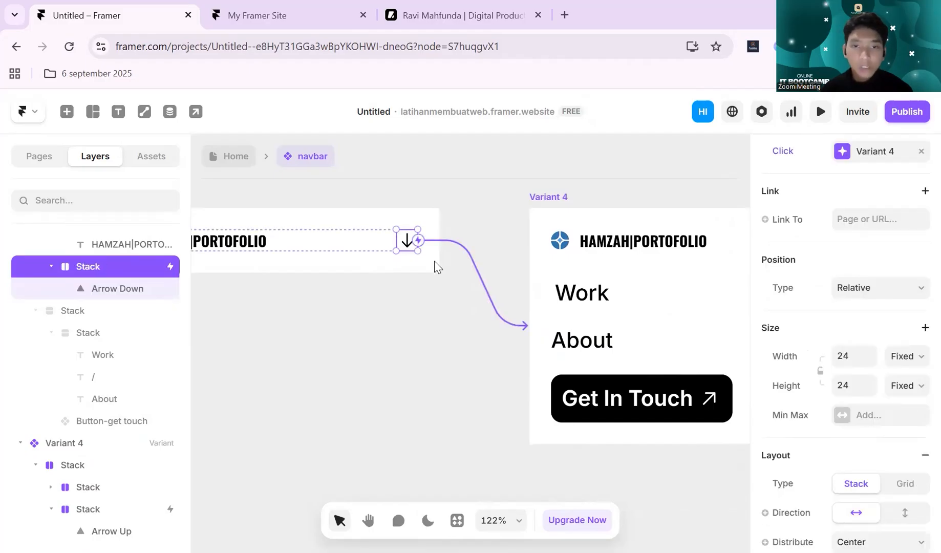
pyautogui.click(844, 151)
pyautogui.click(654, 276)
pyautogui.write('1')
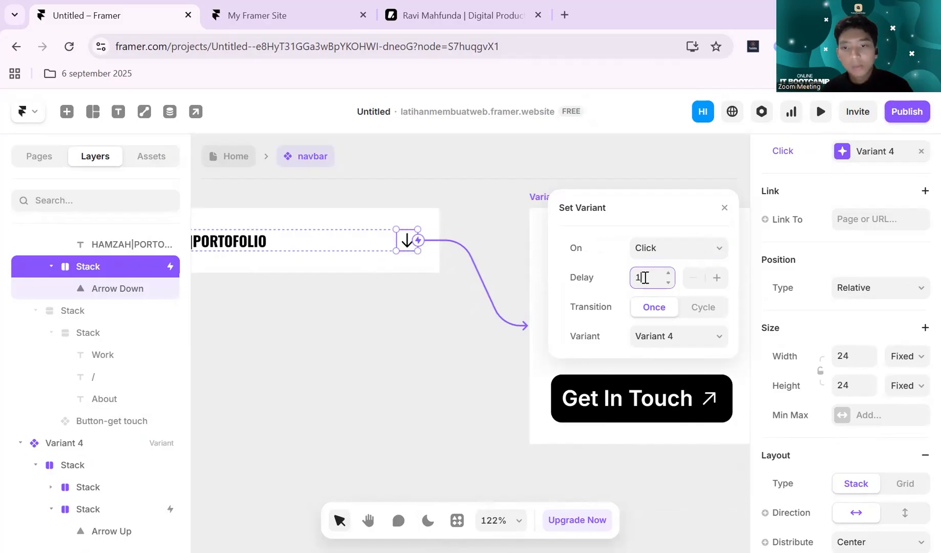
pyautogui.click(526, 252)
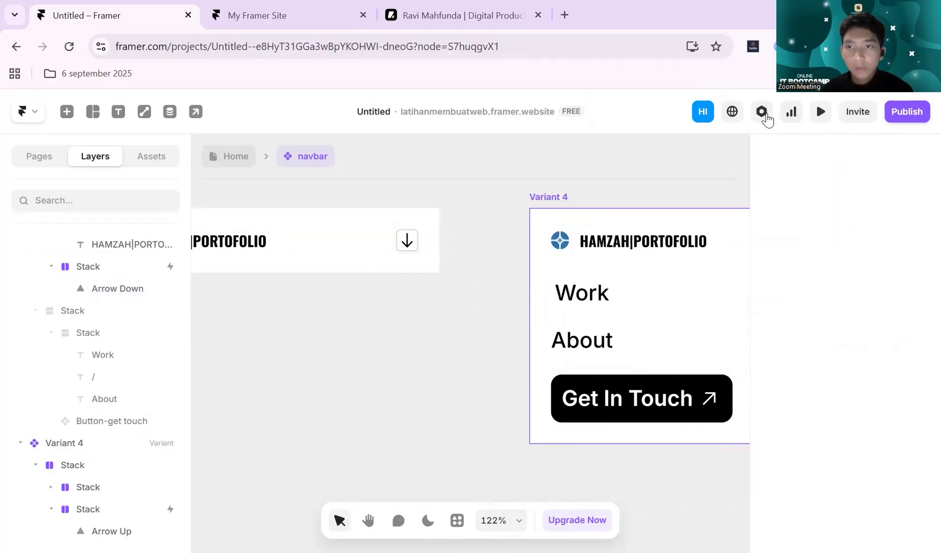
# - Return to the Home page, preview its Phone breakpoint and test opening the navbar menu, then leave the preview
pyautogui.click(223, 158)
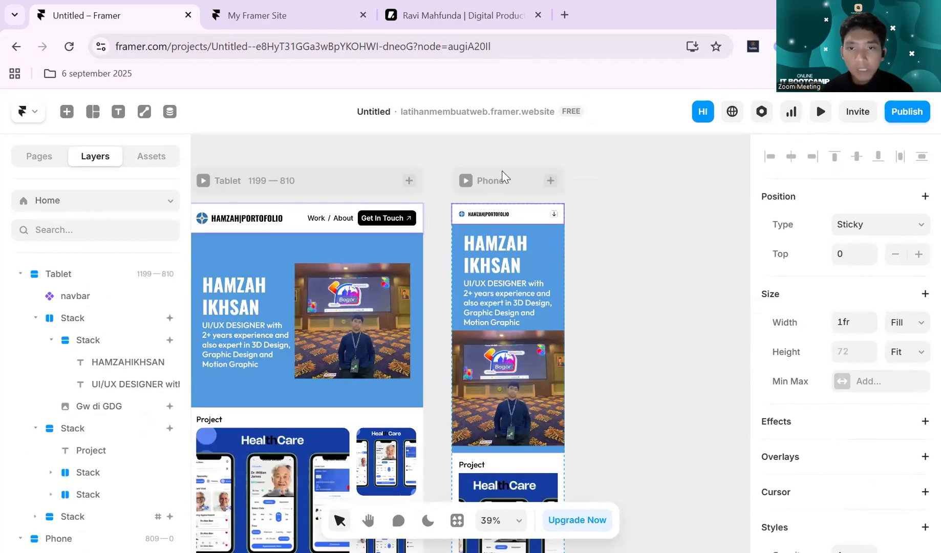
pyautogui.click(501, 176)
pyautogui.click(819, 110)
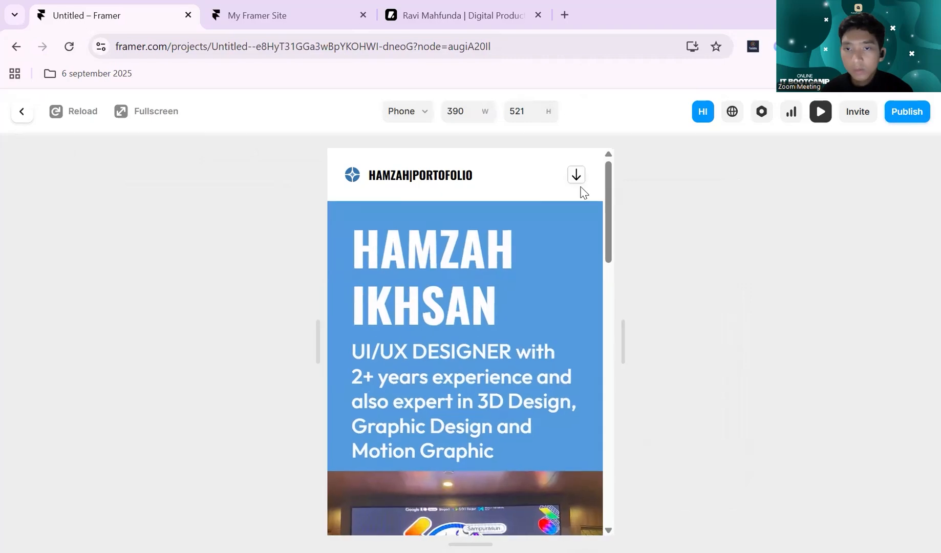
pyautogui.click(577, 177)
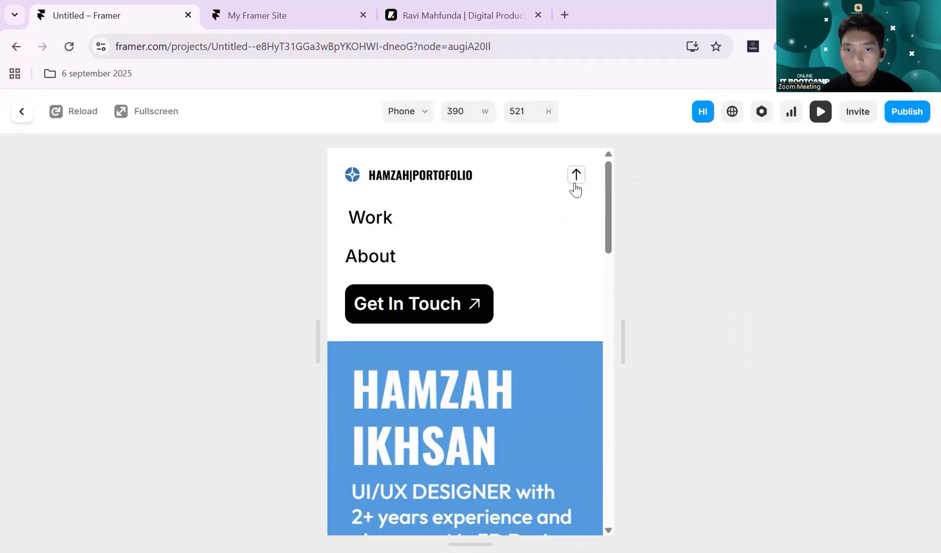
pyautogui.click(819, 111)
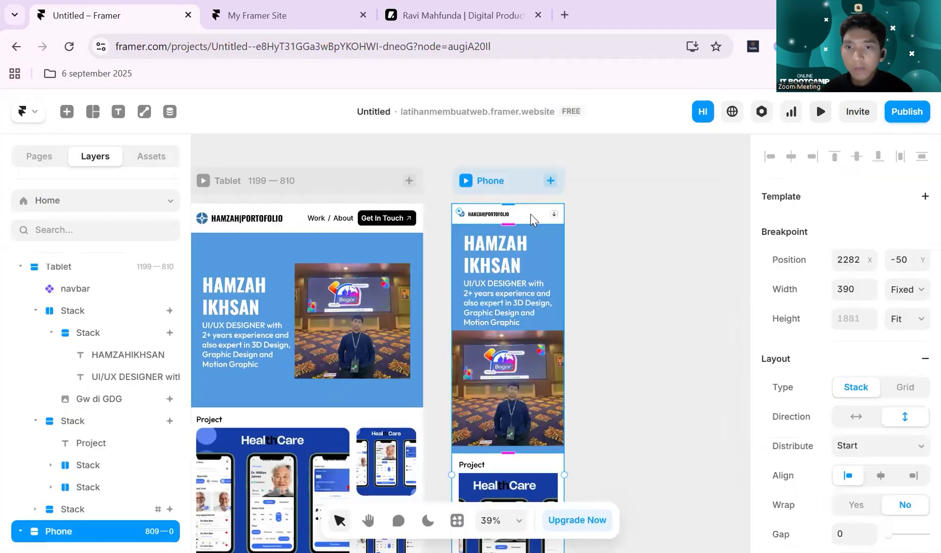
# - Reopen the navbar component and connect the whole Phone variant to Variant 4 with a Click interaction
pyautogui.click(532, 212)
pyautogui.doubleClick(531, 212)
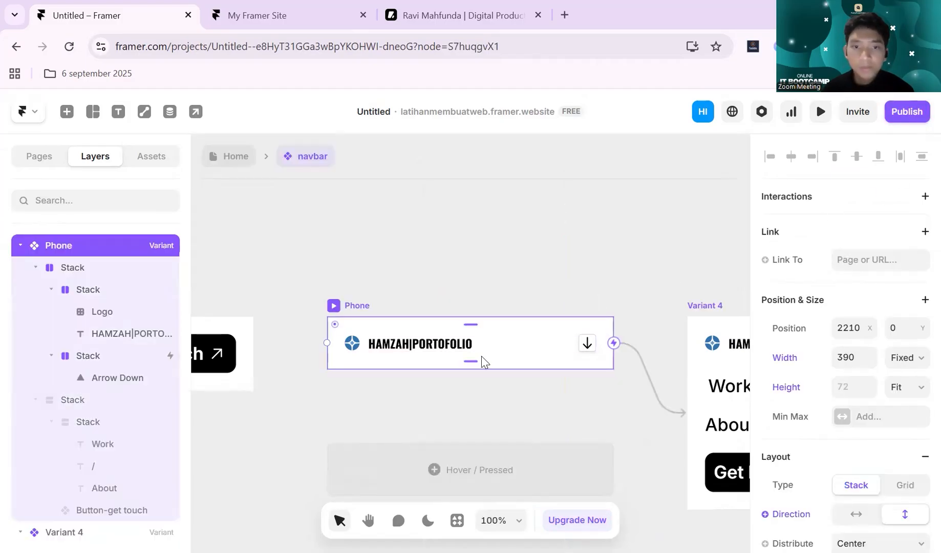
pyautogui.moveTo(614, 343); pyautogui.dragTo(616, 343)
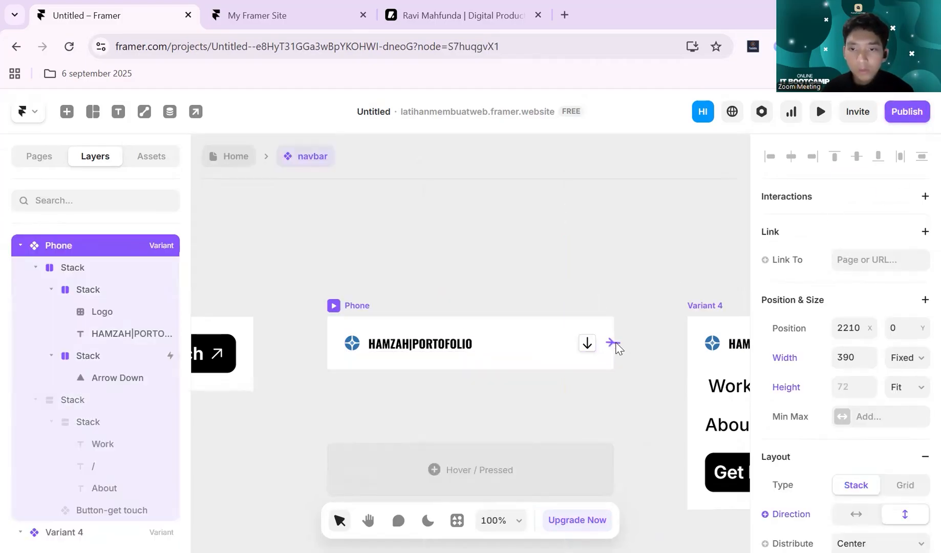
pyautogui.moveTo(678, 355); pyautogui.dragTo(727, 388)
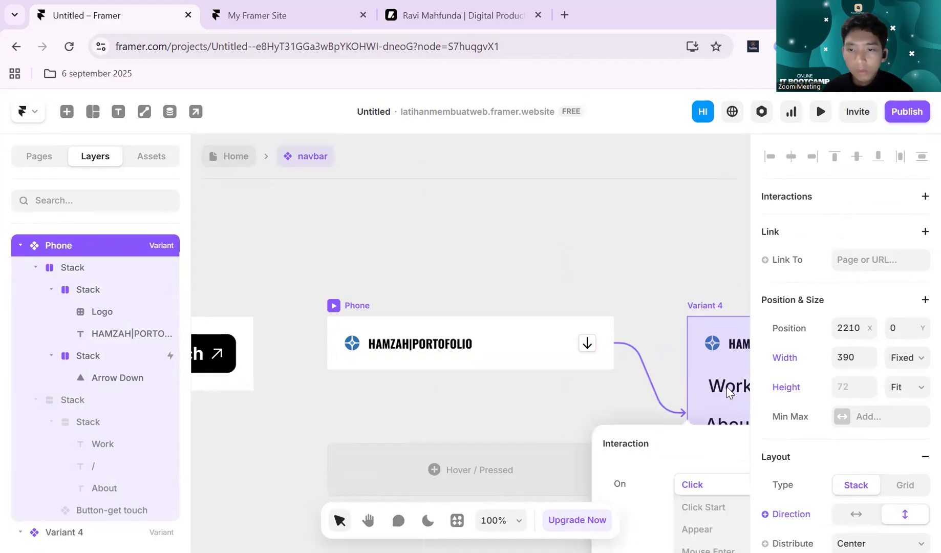
pyautogui.scroll(-2, 657, 351)
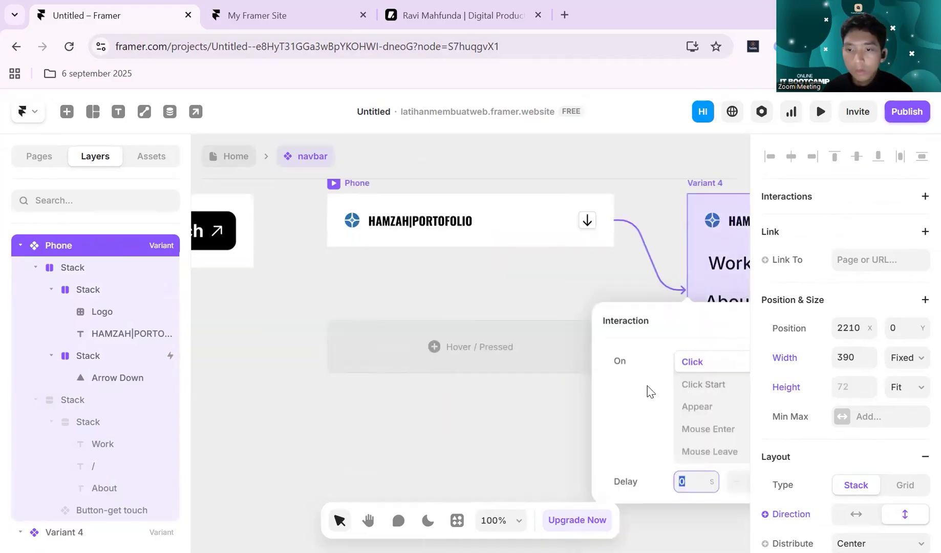
pyautogui.click(495, 416)
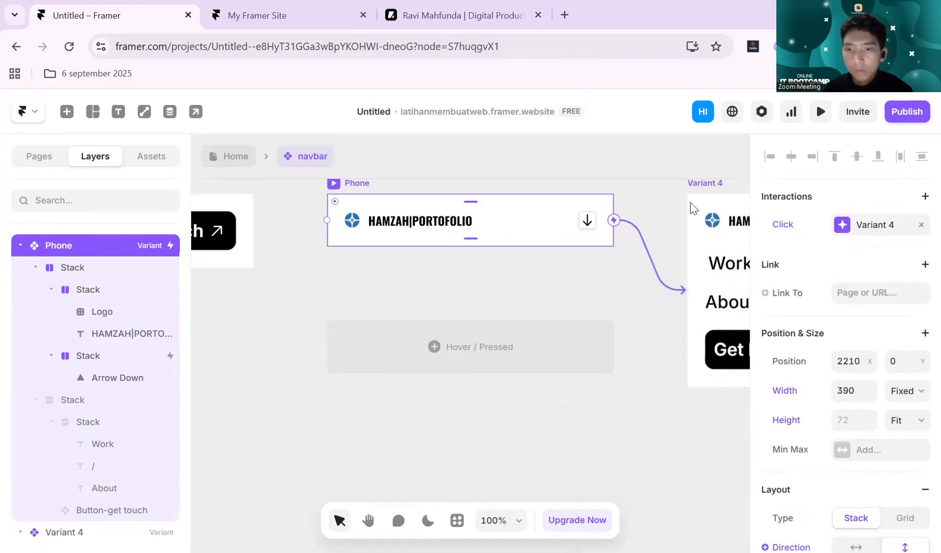
# - Change the trigger of the Phone variant's interaction to Click Start, with the transition set to Once and Variant 4 as target
pyautogui.click(841, 225)
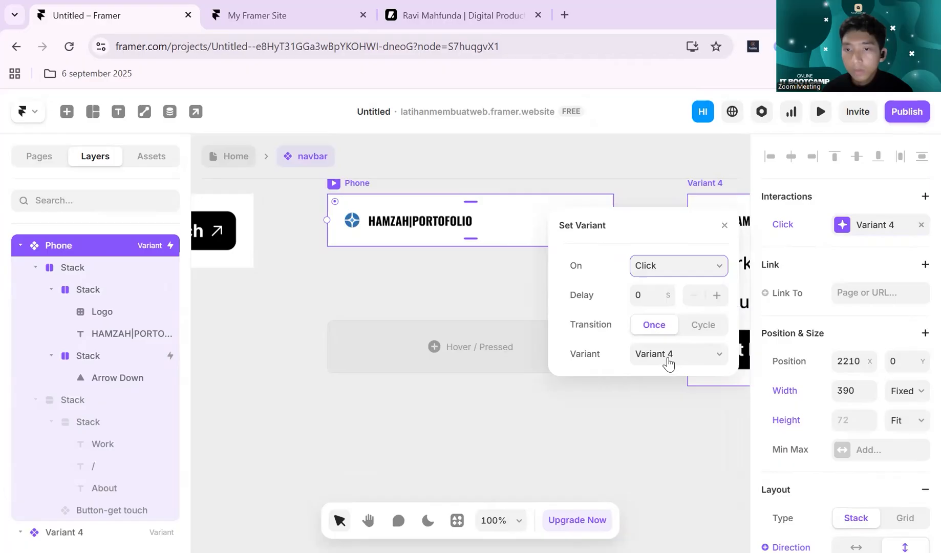
pyautogui.click(701, 326)
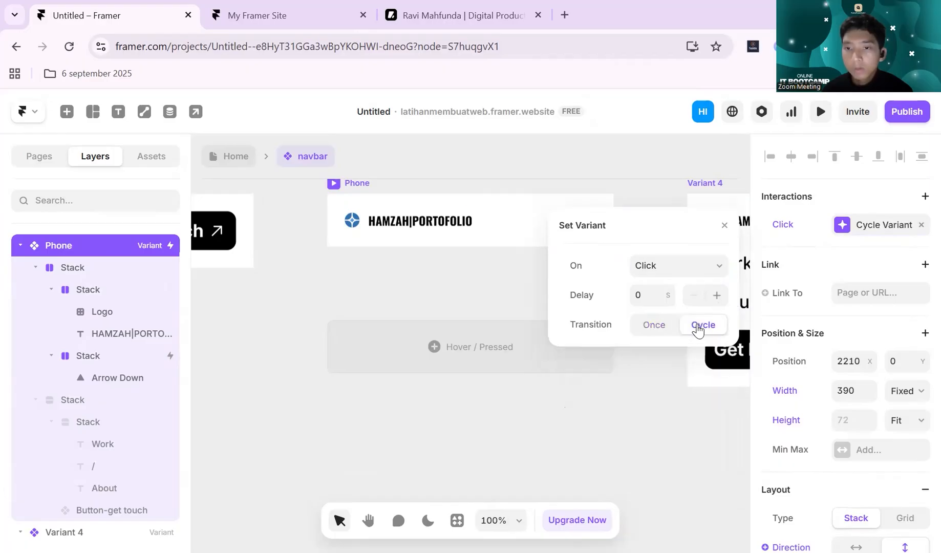
pyautogui.click(655, 325)
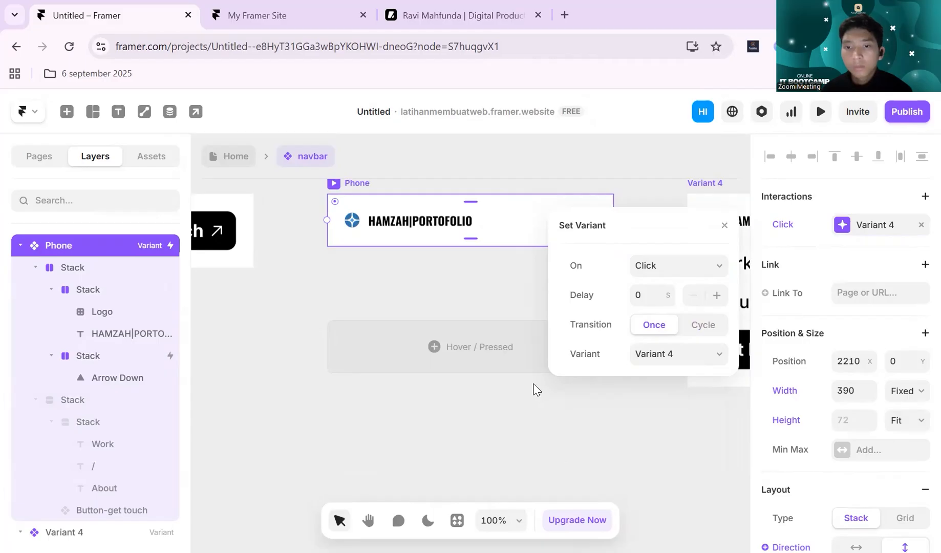
pyautogui.click(691, 270)
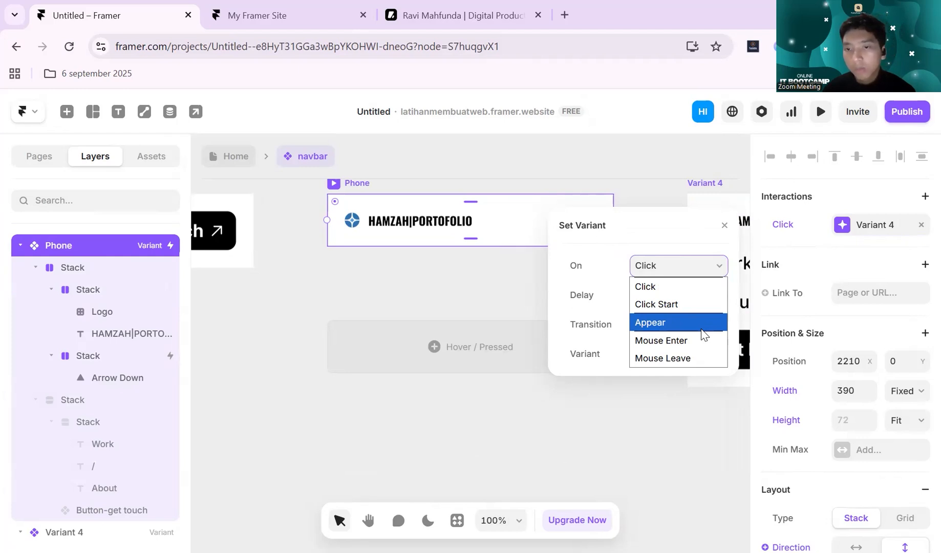
pyautogui.click(650, 295)
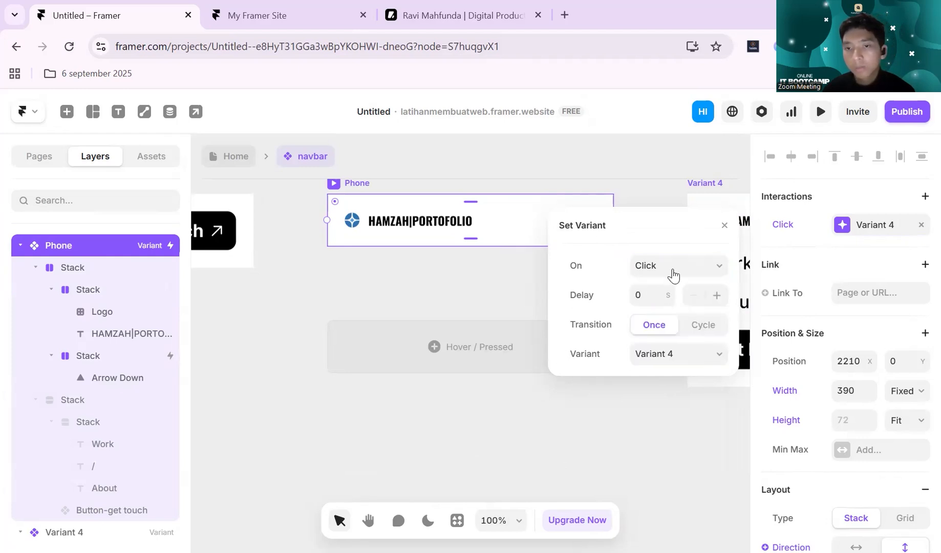
pyautogui.click(671, 272)
pyautogui.click(672, 305)
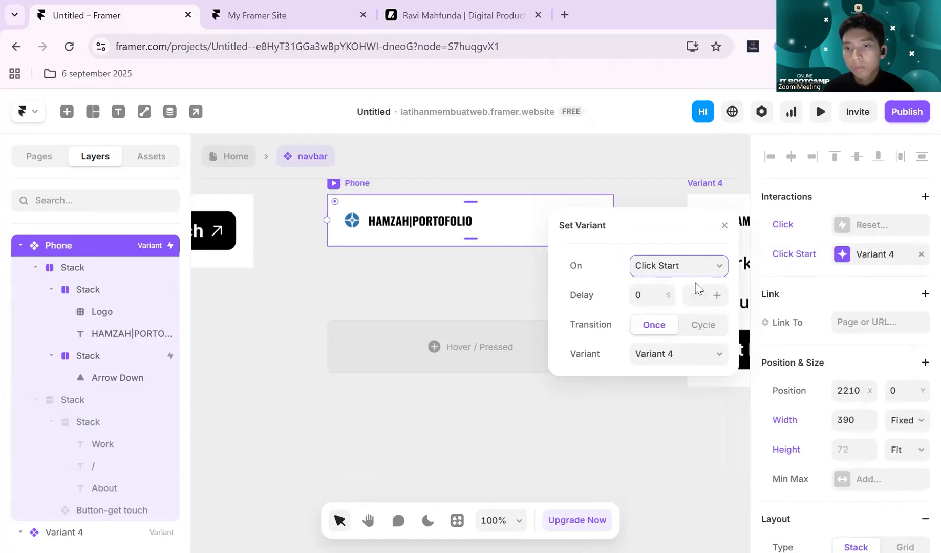
pyautogui.click(550, 463)
# - Preview the navbar component, then the Home page's Phone breakpoint, toggling the menu repeatedly with its arrow before returning to the canvas
pyautogui.click(822, 113)
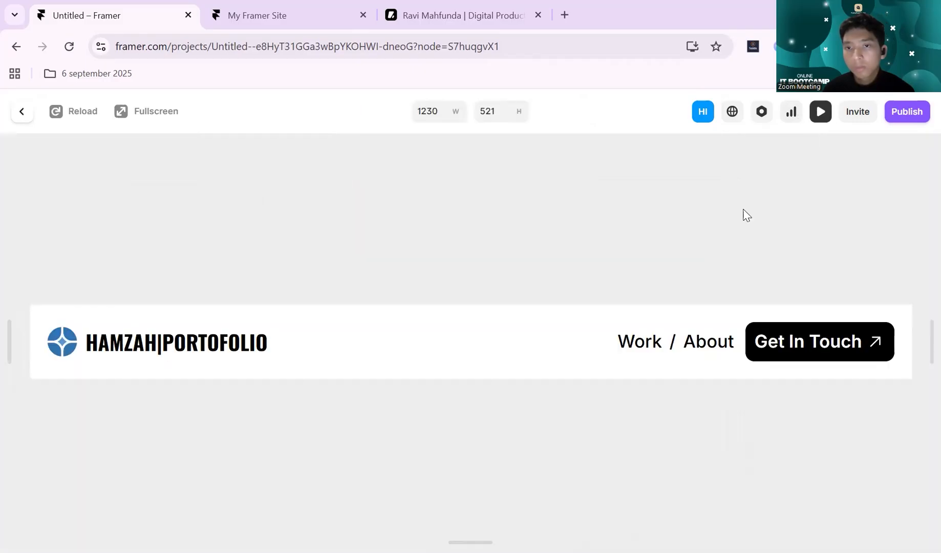
pyautogui.click(817, 118)
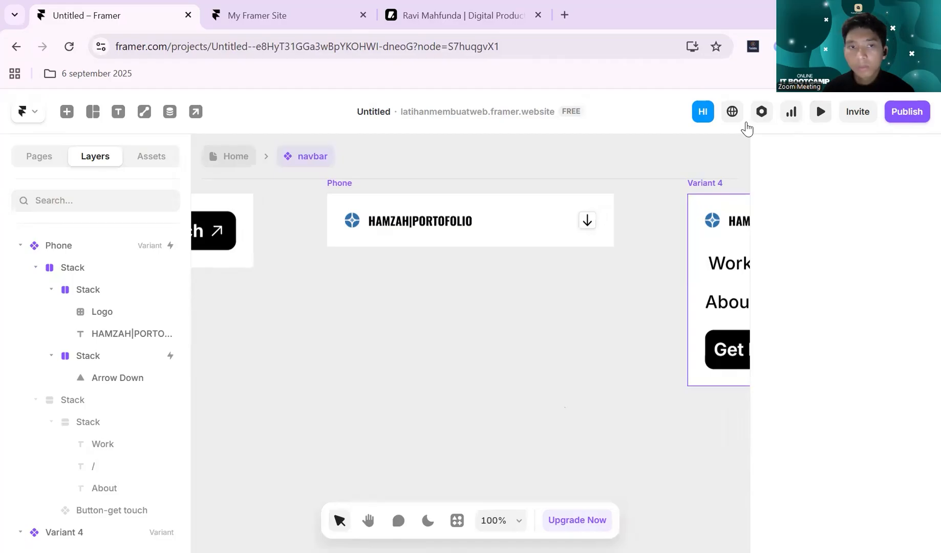
pyautogui.click(235, 156)
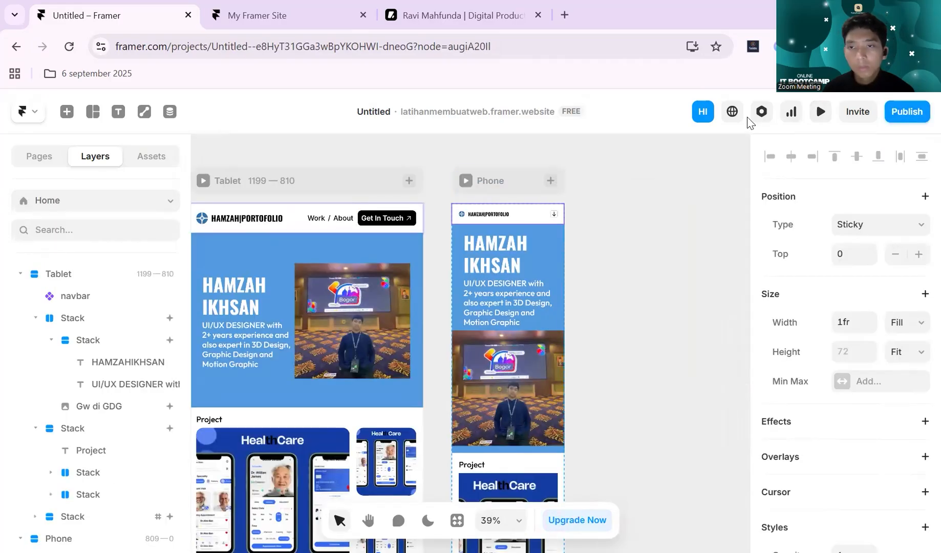
pyautogui.click(533, 183)
pyautogui.click(818, 113)
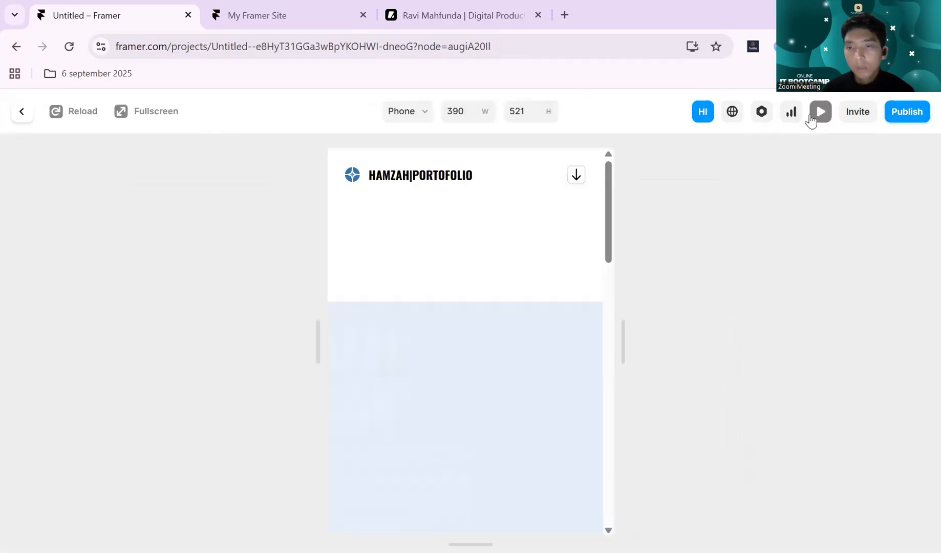
pyautogui.click(576, 176)
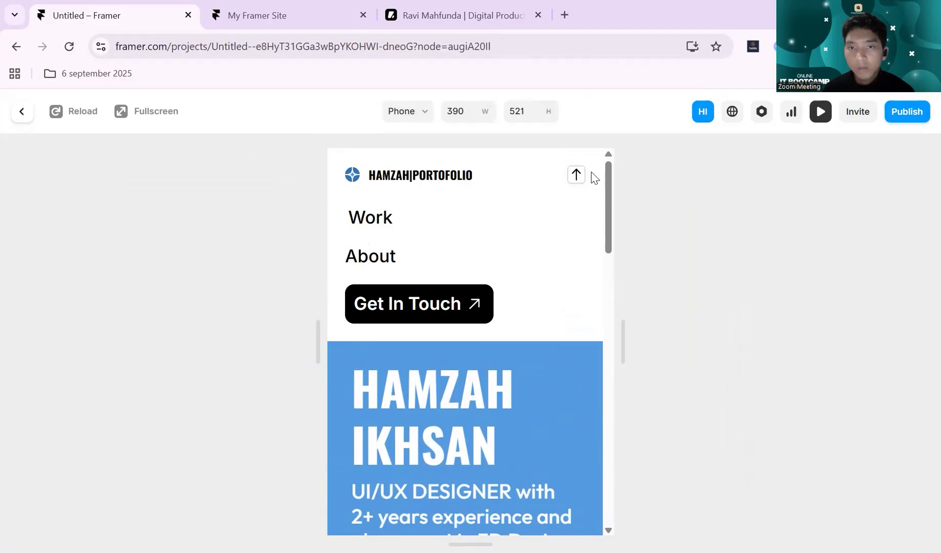
pyautogui.click(576, 176)
pyautogui.click(577, 178)
pyautogui.click(576, 177)
pyautogui.click(576, 177)
pyautogui.click(577, 177)
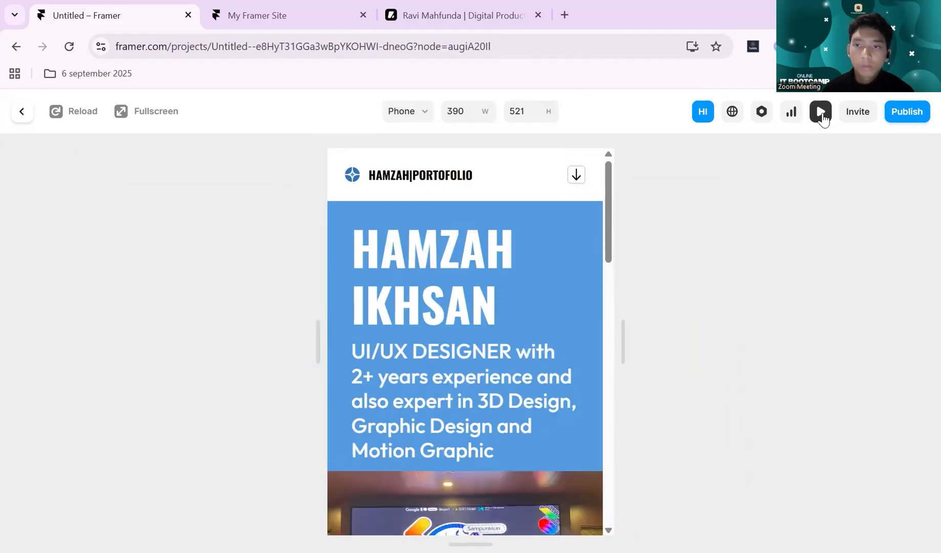
pyautogui.click(821, 114)
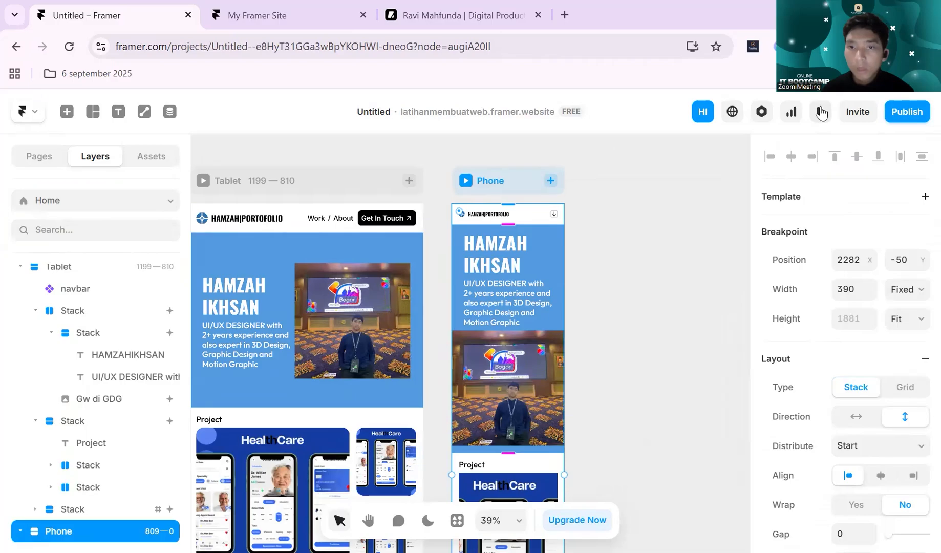
pyautogui.click(821, 112)
pyautogui.click(819, 114)
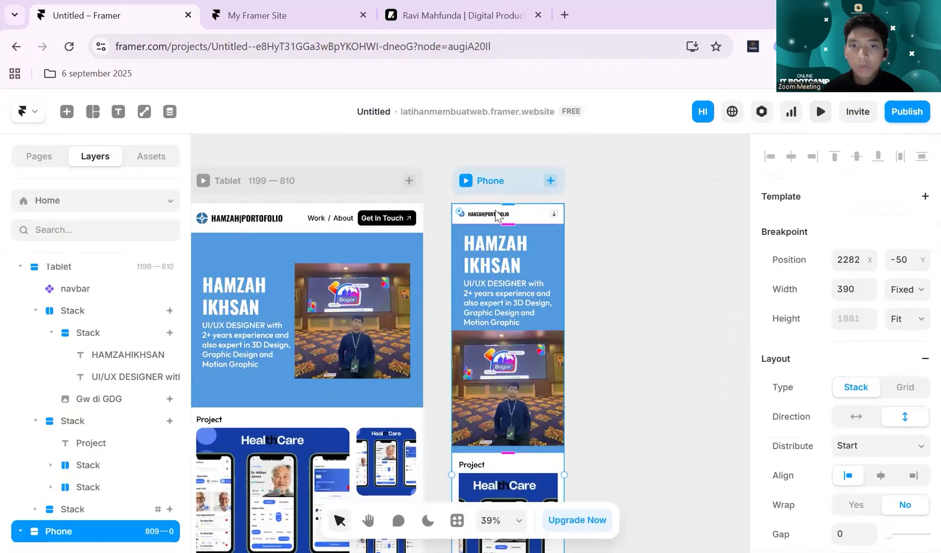
# - Open the navbar component and change the trigger of Variant 4's up-arrow stack interaction from Click to Click Start
pyautogui.click(508, 214)
pyautogui.doubleClick(536, 218)
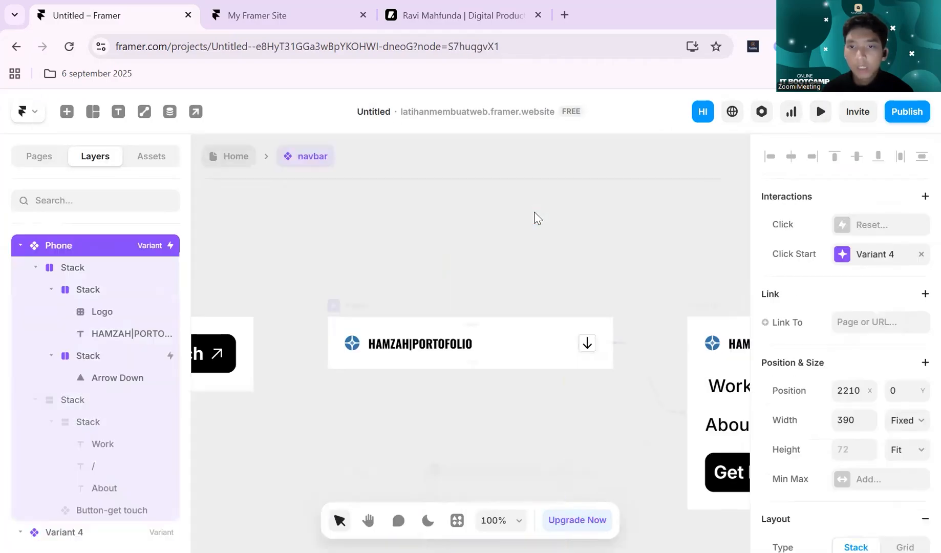
pyautogui.hscroll(4, 615, 254)
pyautogui.hscroll(3, 562, 264)
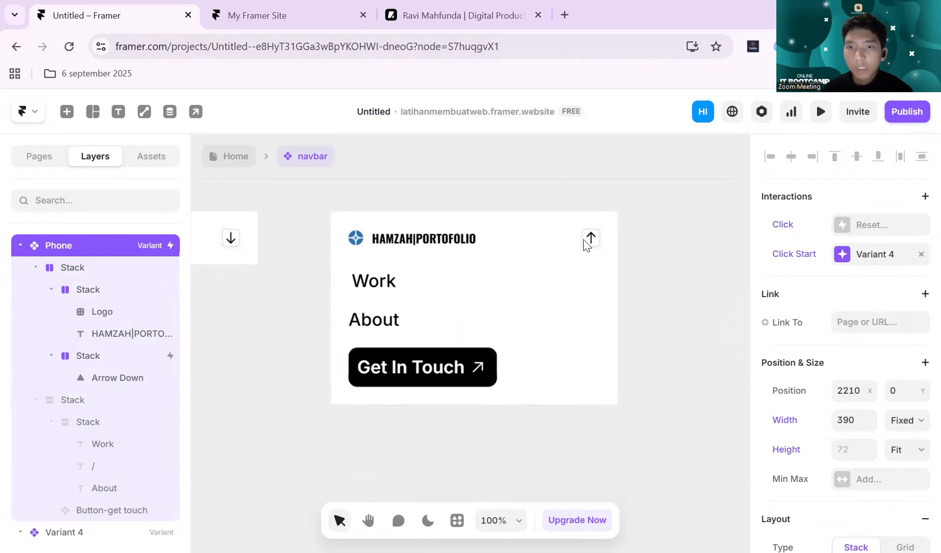
pyautogui.click(591, 239)
pyautogui.click(115, 507)
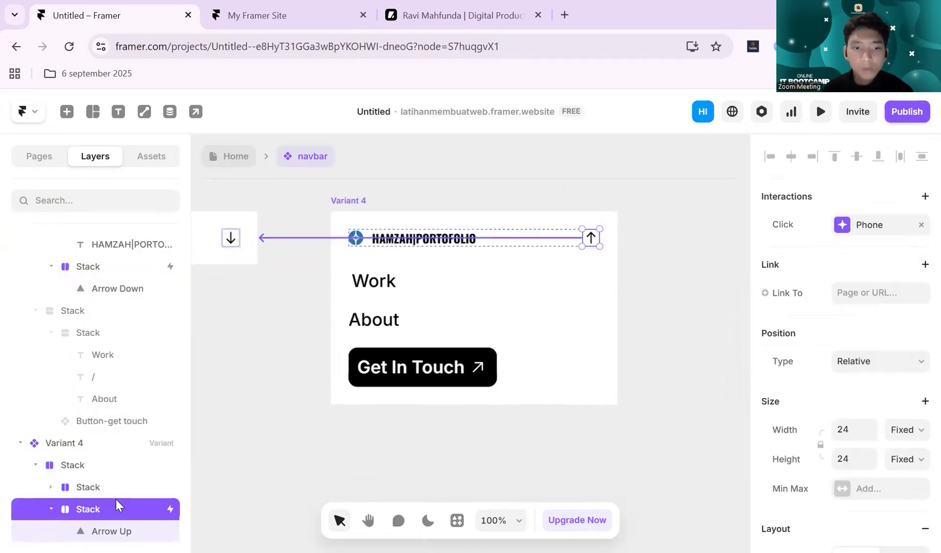
pyautogui.click(847, 230)
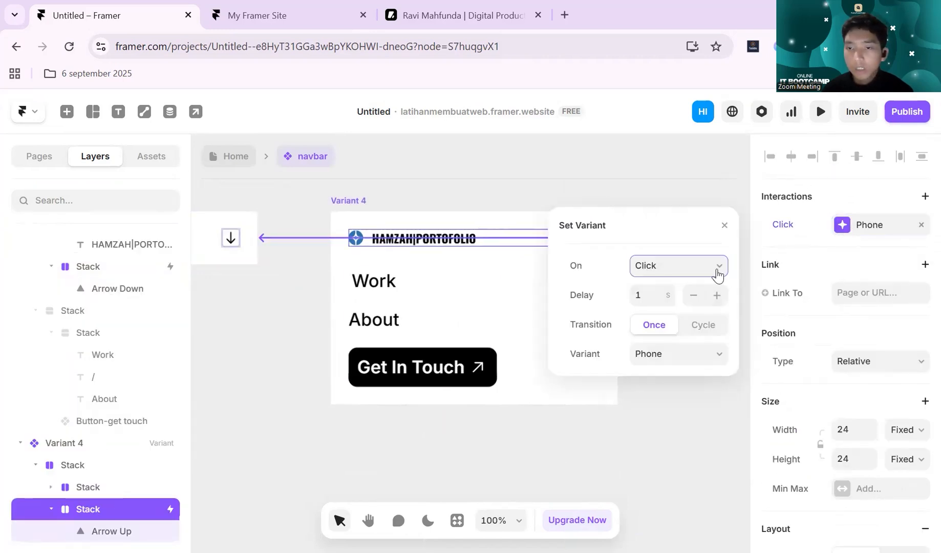
pyautogui.click(683, 279)
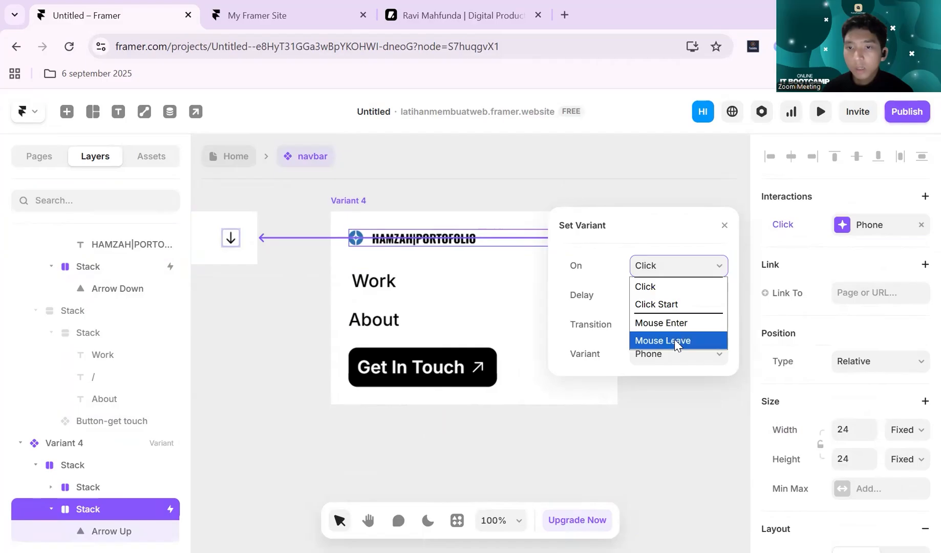
pyautogui.click(675, 306)
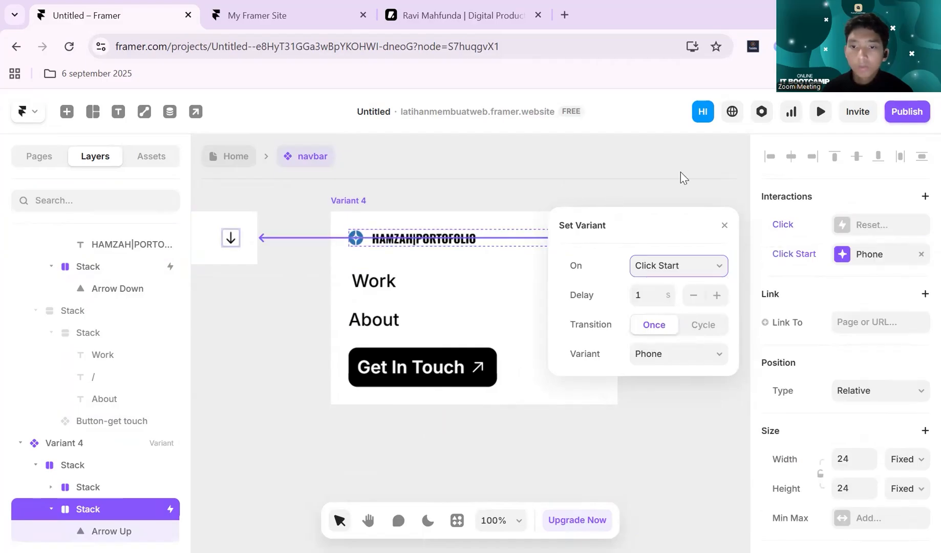
# - Preview the navbar component from Variant 4, toggle the menu closed and open with the arrow, and leave the preview
pyautogui.click(342, 195)
pyautogui.click(819, 111)
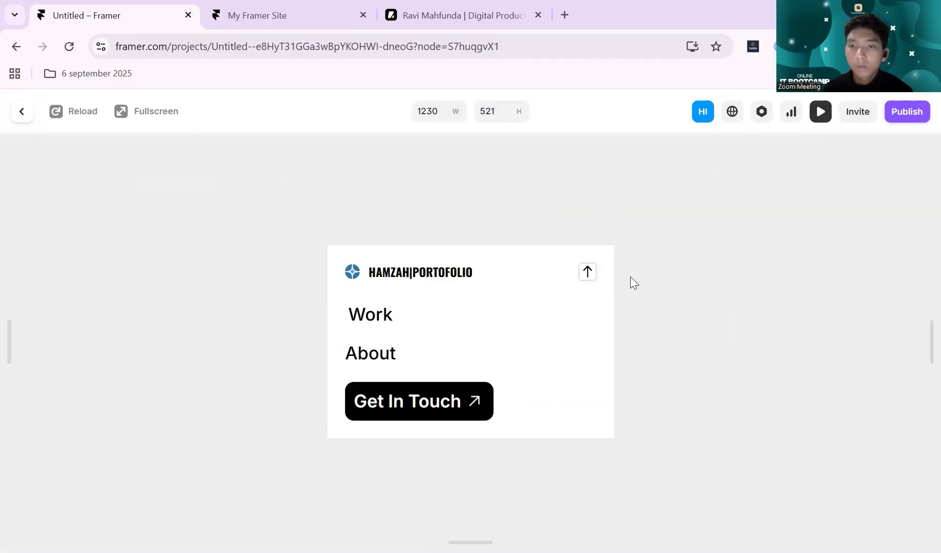
pyautogui.click(588, 274)
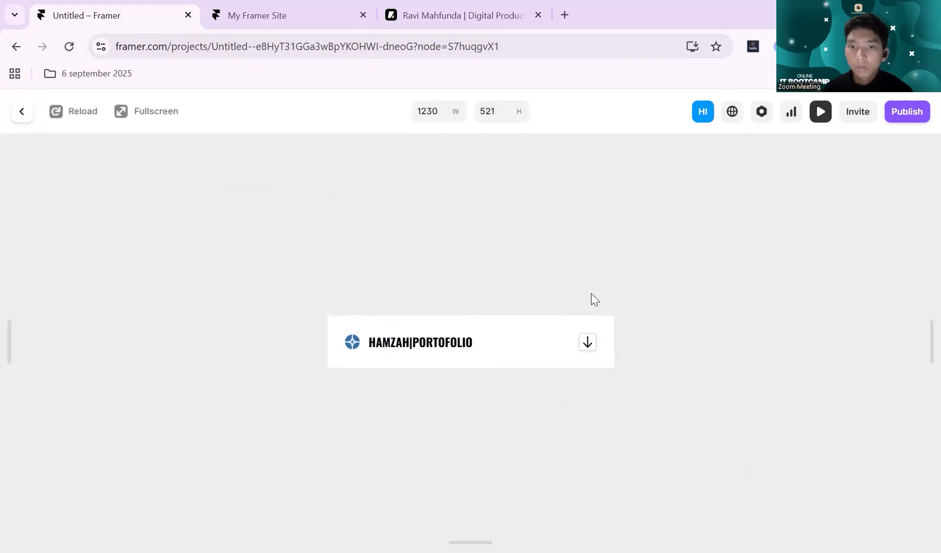
pyautogui.click(589, 342)
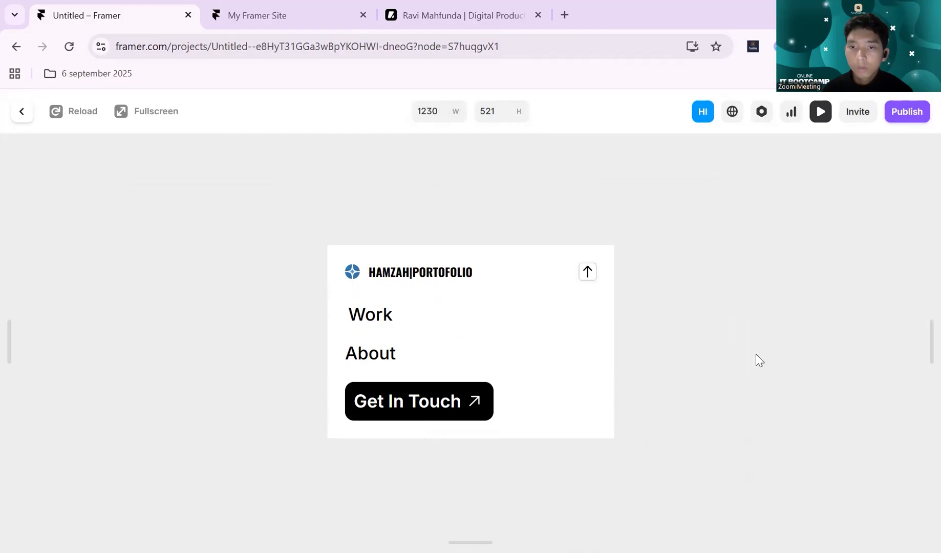
pyautogui.click(594, 303)
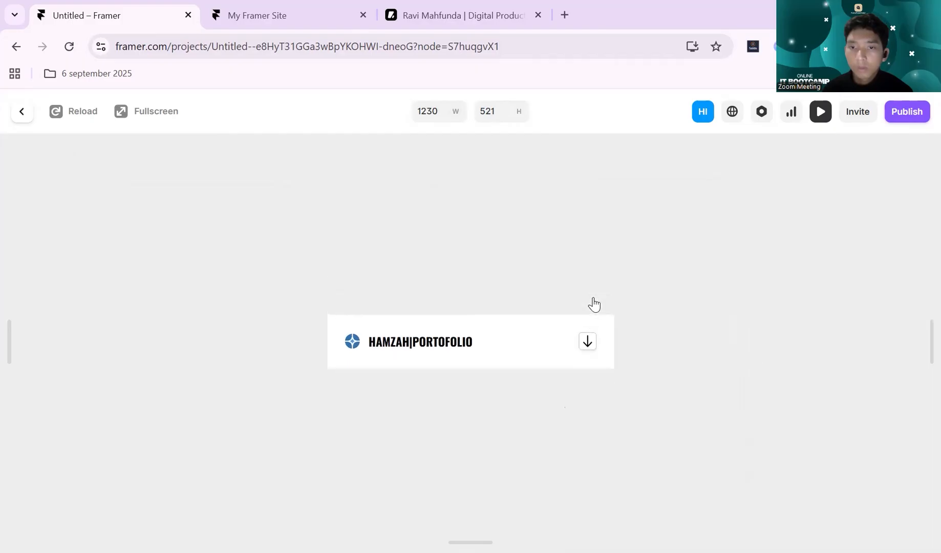
pyautogui.click(589, 343)
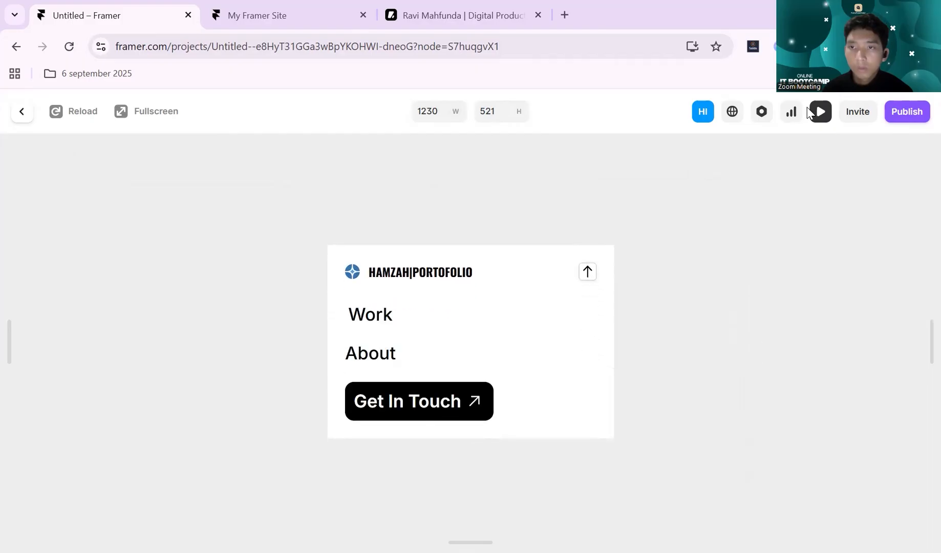
pyautogui.click(828, 117)
# - Set the delay of the Click Start interaction on Variant 4's up-arrow stack to 0 seconds
pyautogui.click(593, 247)
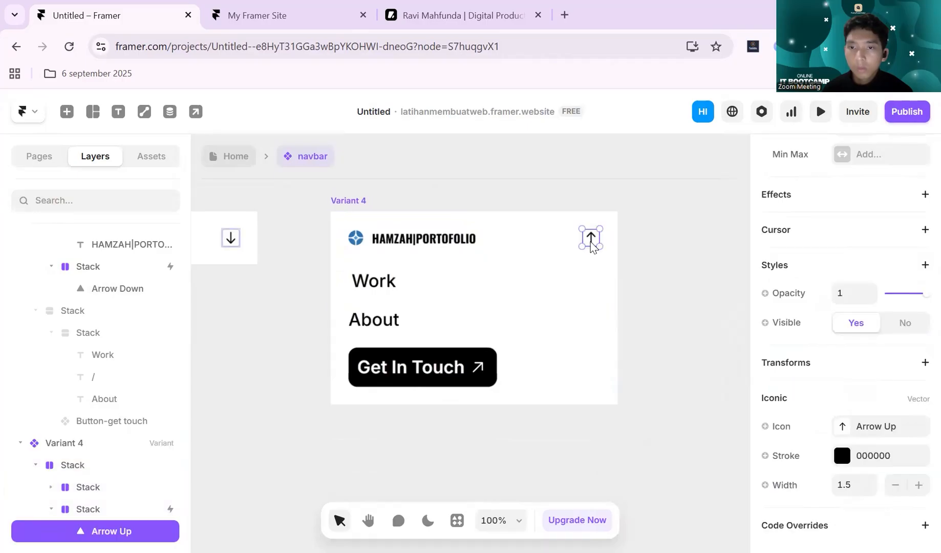
pyautogui.click(88, 509)
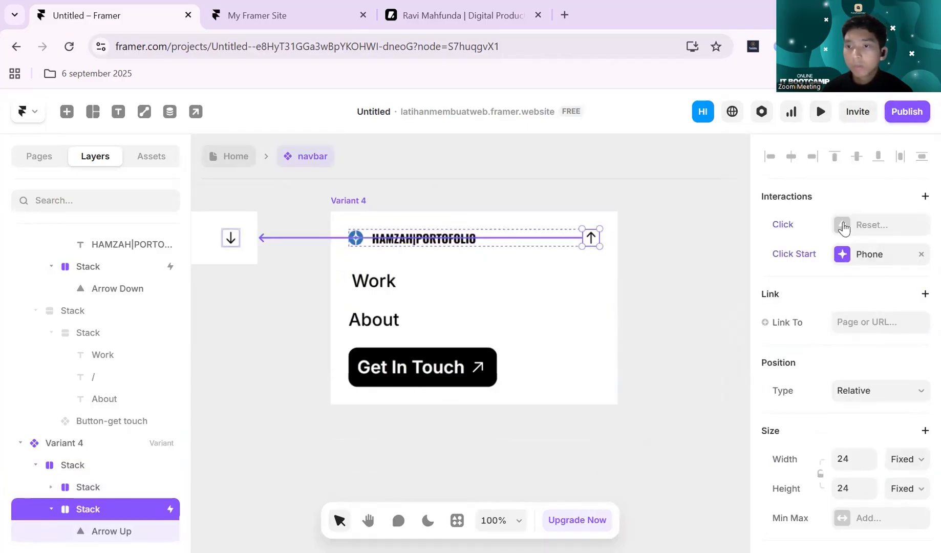
pyautogui.click(842, 254)
pyautogui.click(656, 322)
pyautogui.write('0')
pyautogui.click(708, 210)
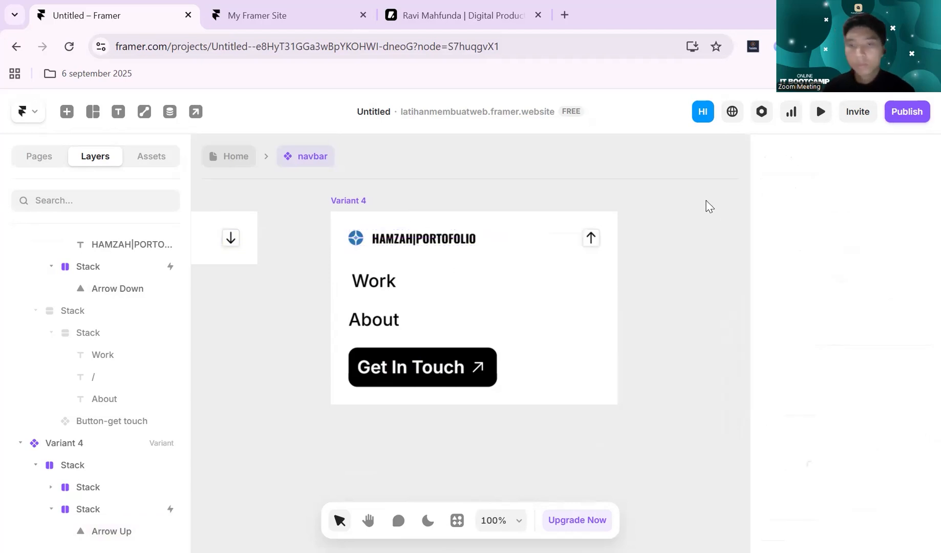
# - Return to the Home page, preview its Phone breakpoint and toggle the navbar menu repeatedly, then leave the preview
pyautogui.press('Escape')
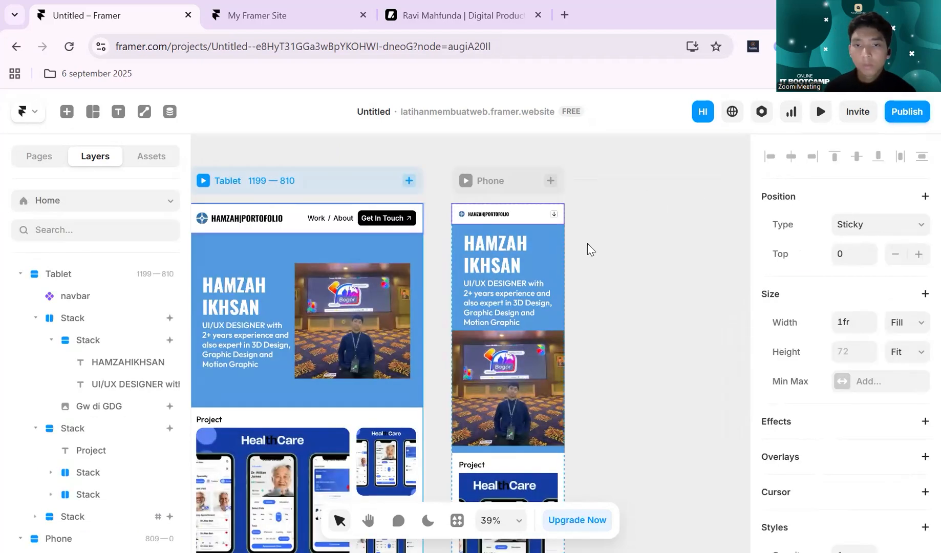
pyautogui.click(490, 180)
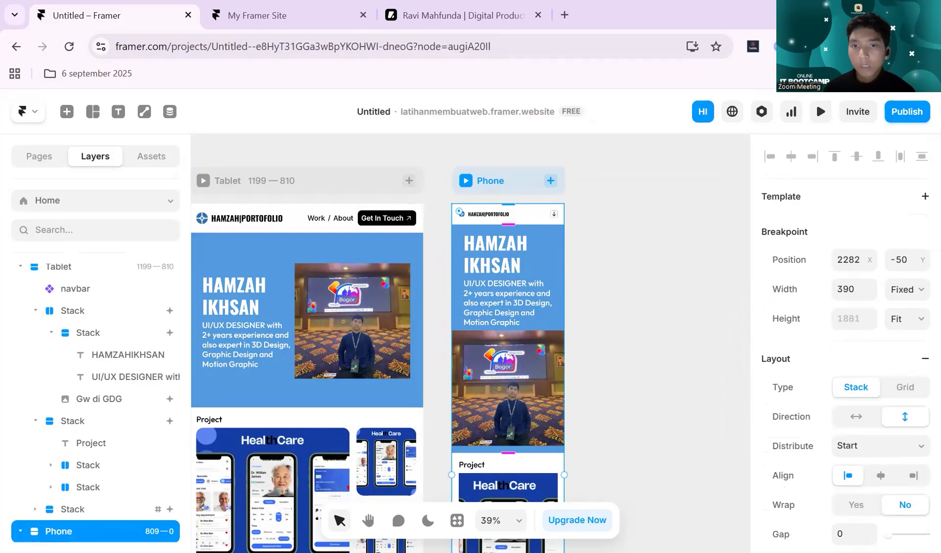
pyautogui.click(821, 116)
pyautogui.click(569, 179)
pyautogui.click(570, 179)
pyautogui.doubleClick(570, 179)
pyautogui.click(569, 178)
pyautogui.click(571, 177)
pyautogui.click(571, 177)
pyautogui.doubleClick(572, 178)
pyautogui.click(578, 177)
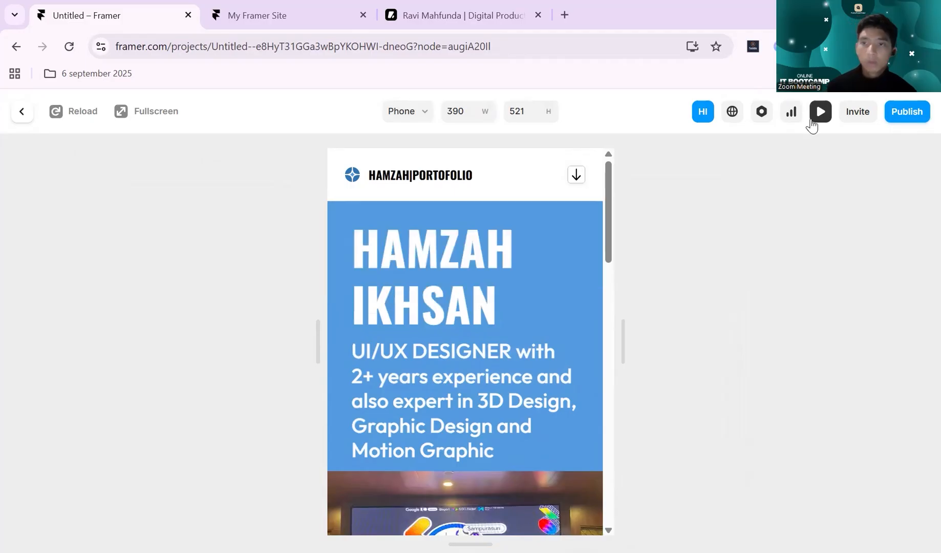
pyautogui.click(813, 121)
# - Examine the Phone breakpoint's hero section, checking its text stack and description beside the Tablet layout
pyautogui.click(632, 250)
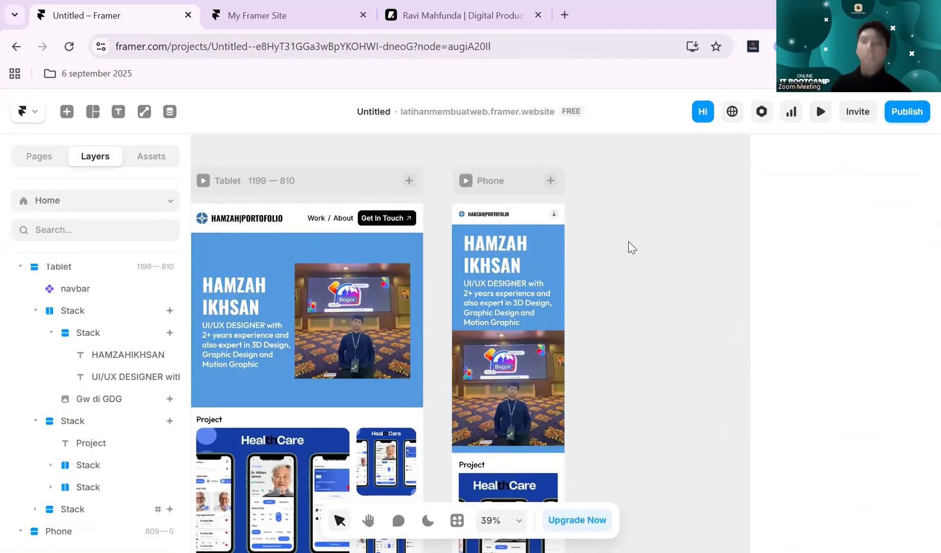
pyautogui.scroll(5, 581, 238)
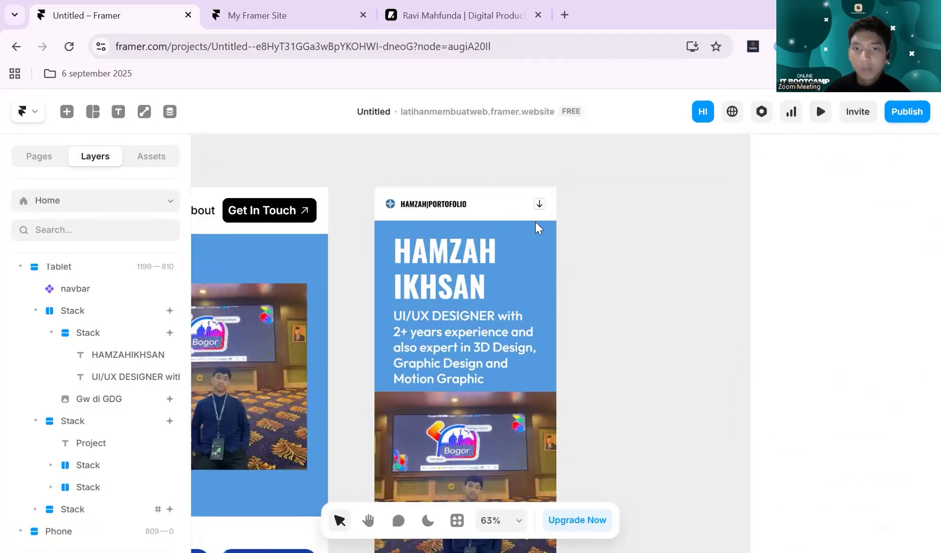
pyautogui.scroll(-2, 561, 241)
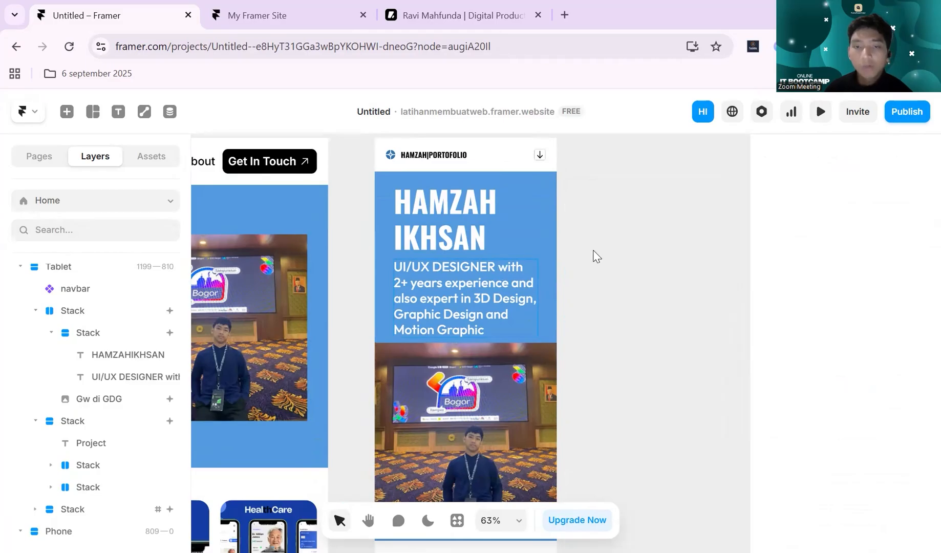
pyautogui.click(494, 260)
pyautogui.scroll(-1, 576, 221)
pyautogui.scroll(1, 579, 221)
pyautogui.scroll(-4, 572, 256)
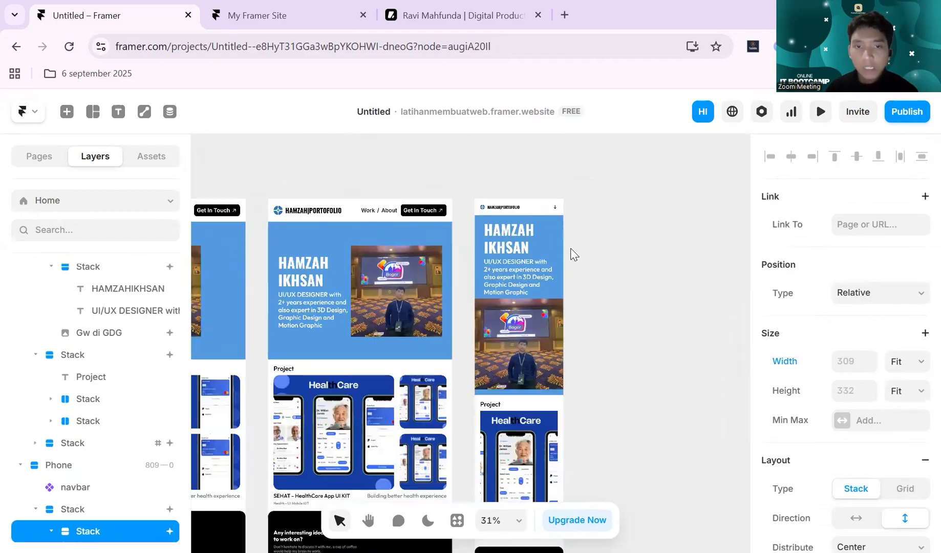
pyautogui.scroll(4, 574, 242)
pyautogui.click(497, 295)
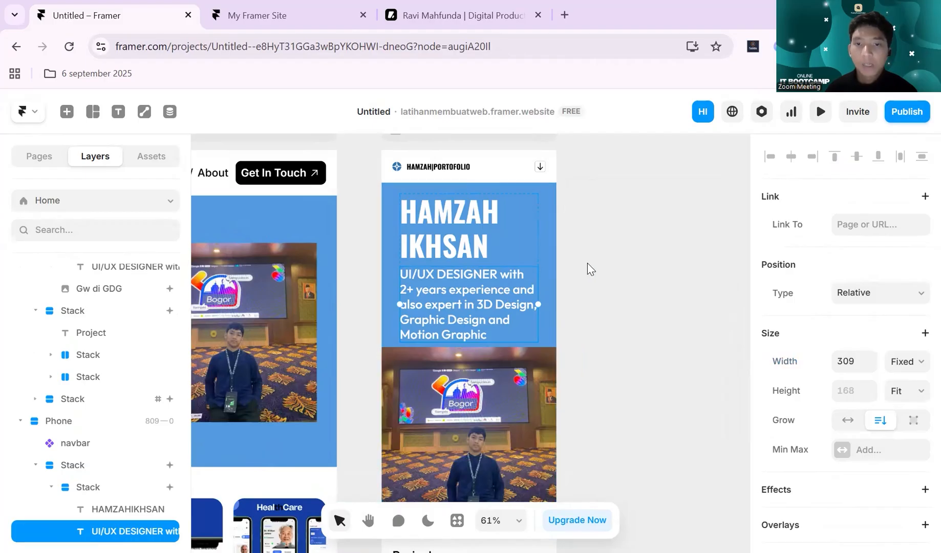
# - Set the font size of the large name heading in the Phone breakpoint's hero to 56 px
pyautogui.click(480, 247)
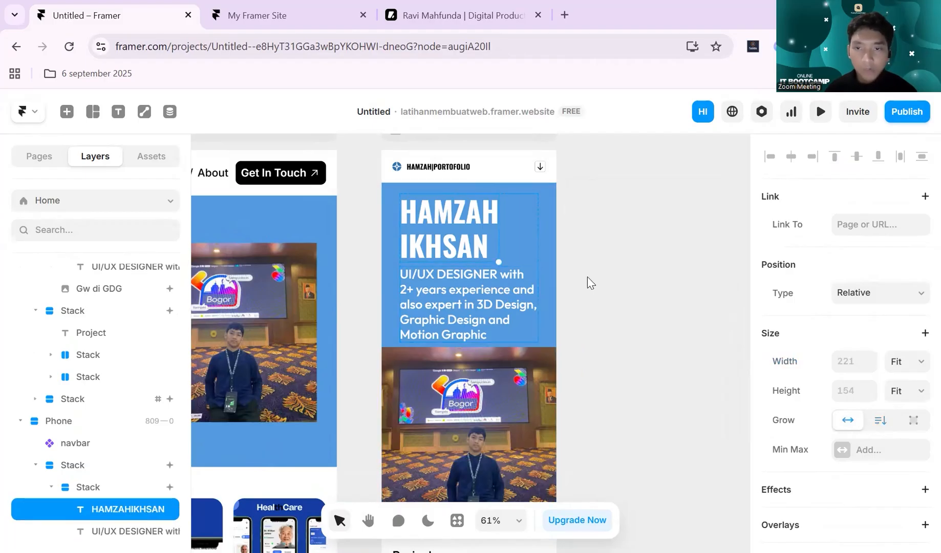
pyautogui.scroll(-6, 890, 217)
pyautogui.scroll(2, 890, 217)
pyautogui.scroll(-3, 890, 217)
pyautogui.scroll(-4, 890, 224)
pyautogui.scroll(2, 891, 224)
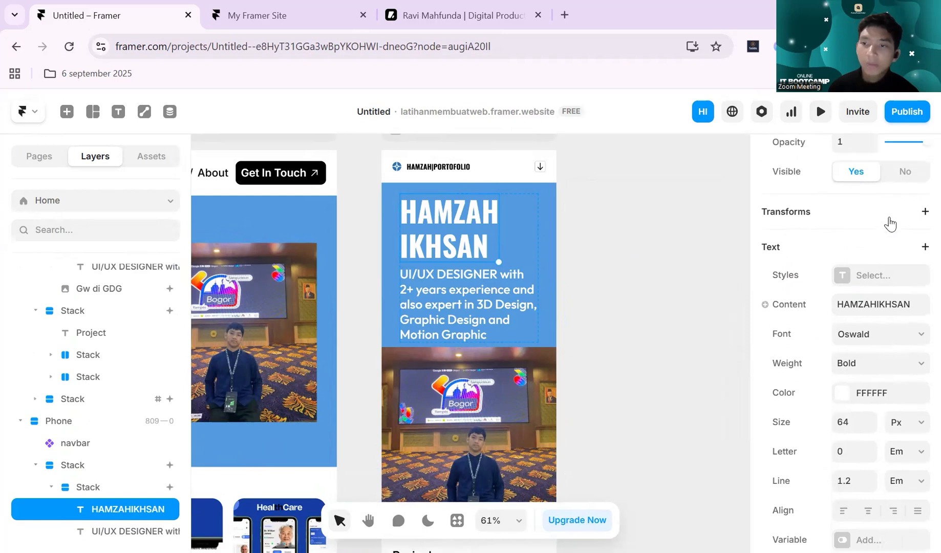
pyautogui.scroll(-2, 890, 224)
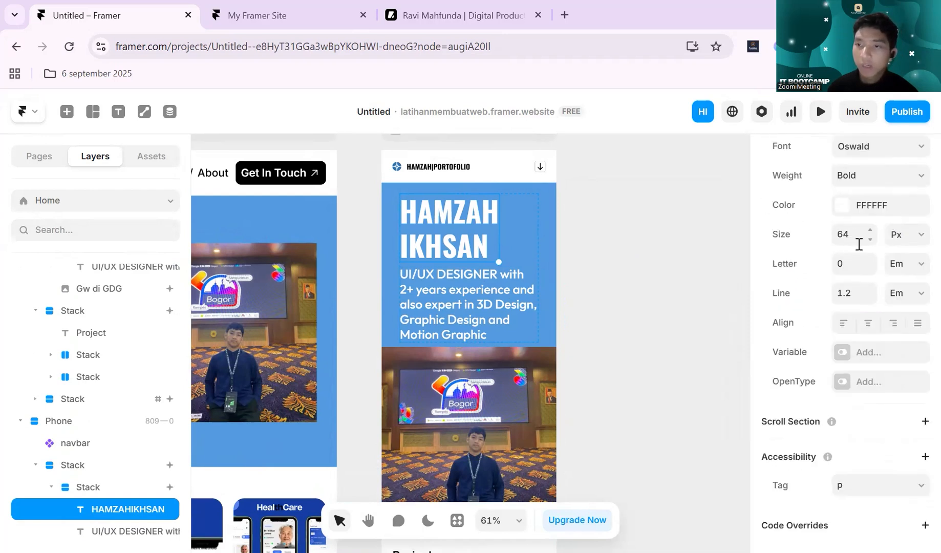
pyautogui.click(861, 237)
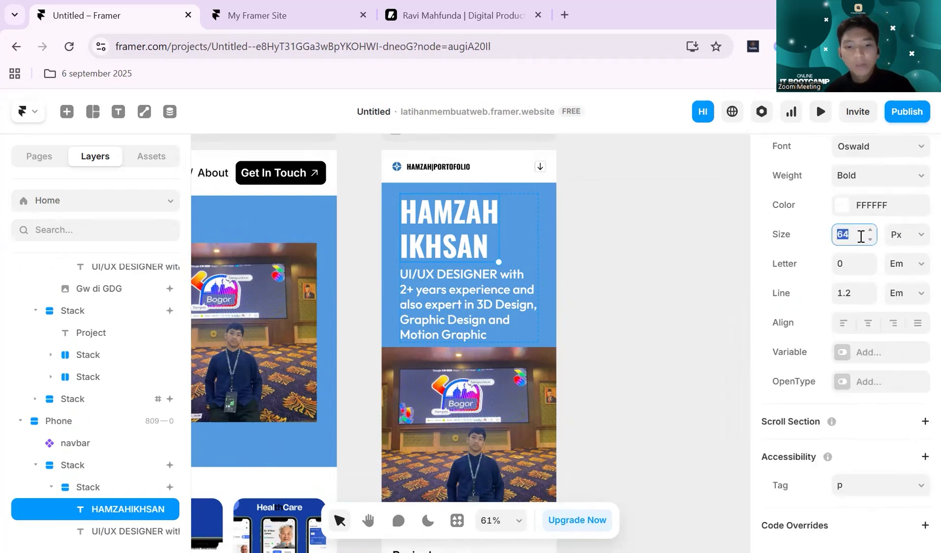
pyautogui.write('56')
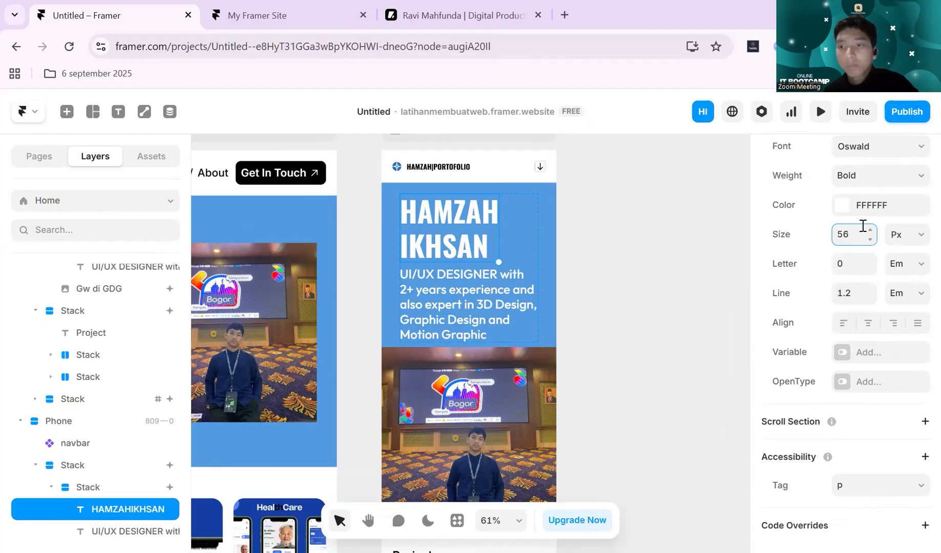
pyautogui.press('Return')
# - Set the font size of the "UI/UX DESIGNER with 2+ years experience" description in the Phone hero to 24 px
pyautogui.click(470, 283)
pyautogui.scroll(-10, 871, 239)
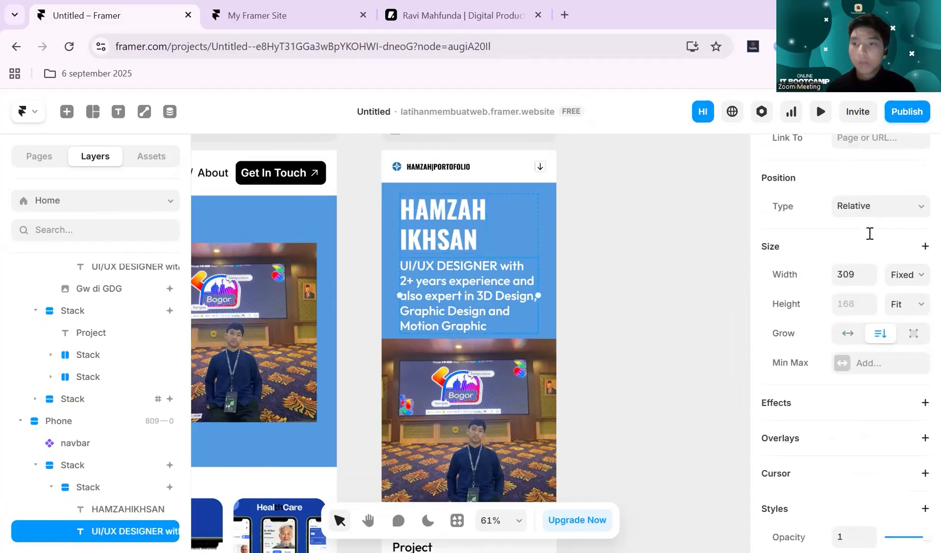
pyautogui.click(855, 244)
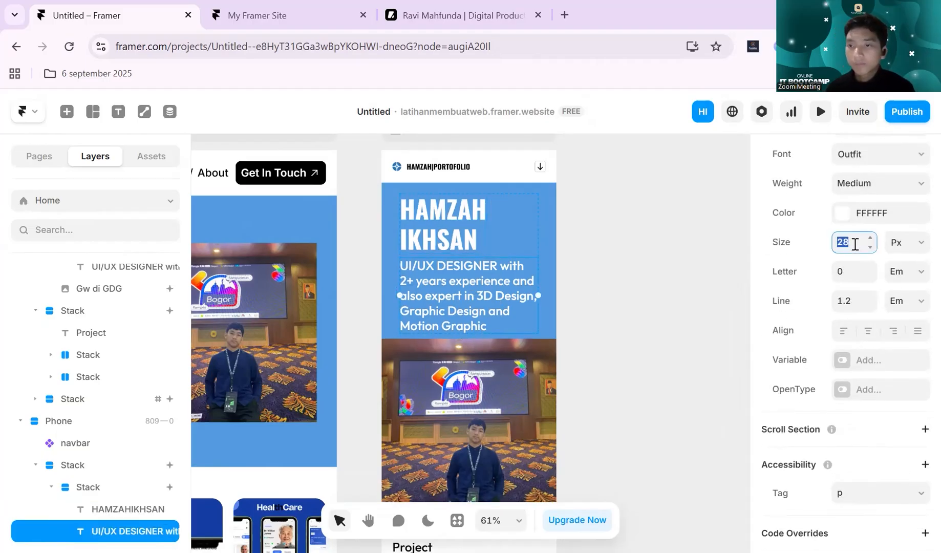
pyautogui.write('24')
pyautogui.press('Return')
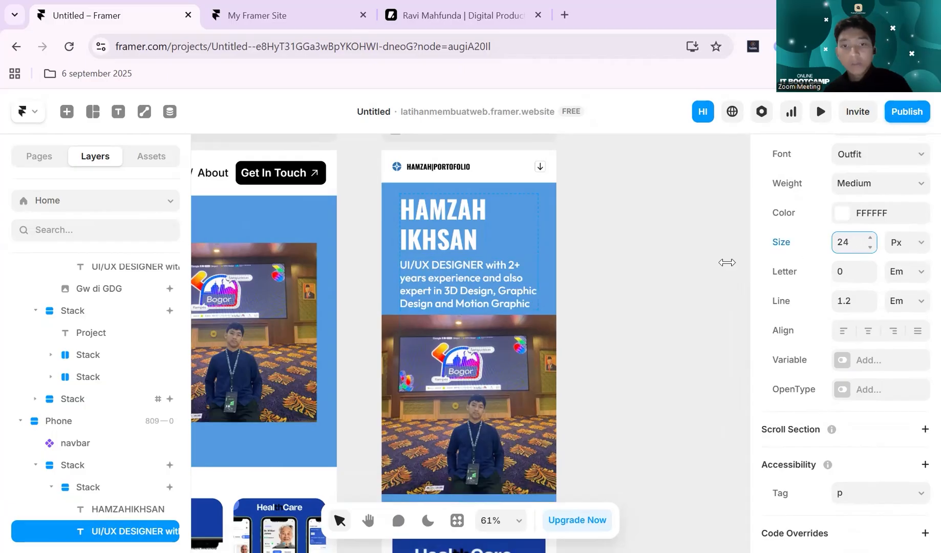
pyautogui.click(679, 264)
# - Try to center-align the contents of the text stack in the Phone breakpoint's hero
pyautogui.scroll(-1, 563, 236)
pyautogui.click(494, 202)
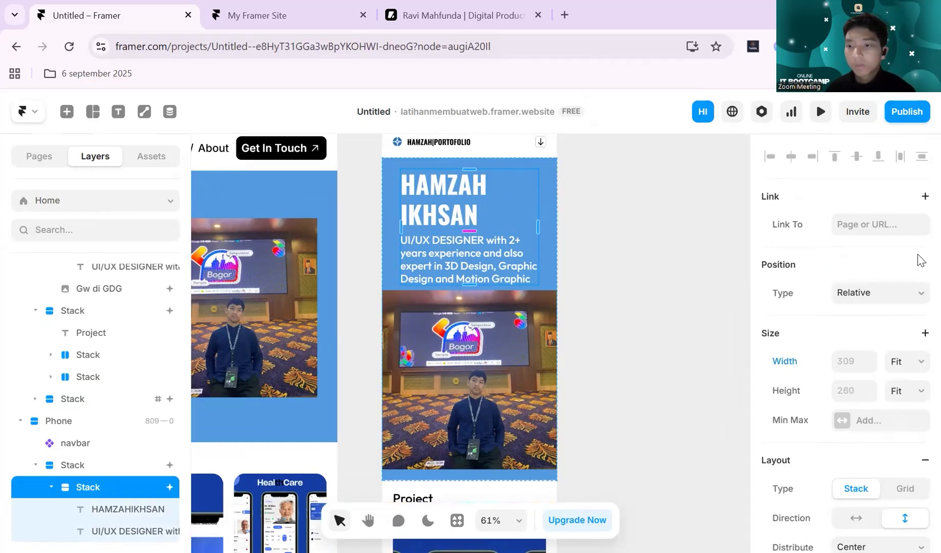
pyautogui.click(465, 213)
pyautogui.click(505, 202)
pyautogui.scroll(-8, 811, 271)
pyautogui.scroll(3, 859, 217)
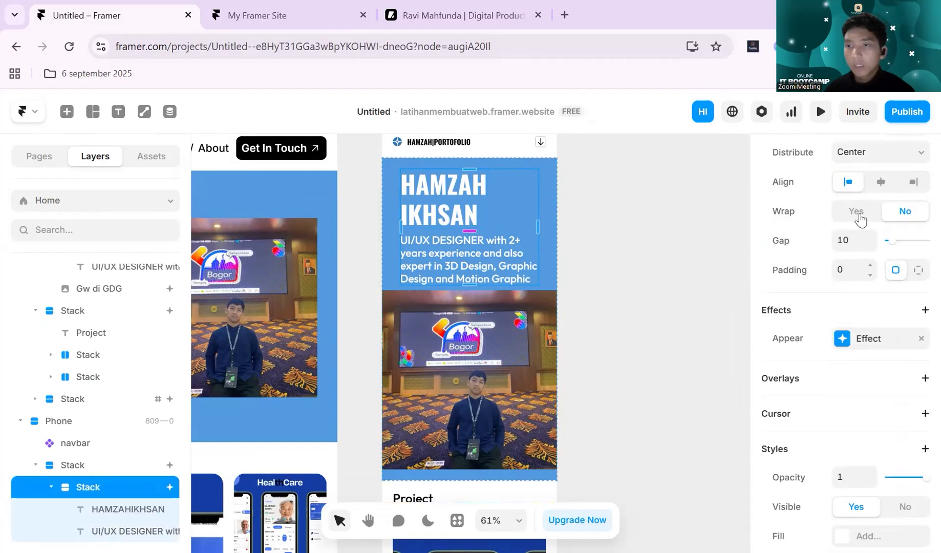
pyautogui.click(882, 209)
pyautogui.click(636, 222)
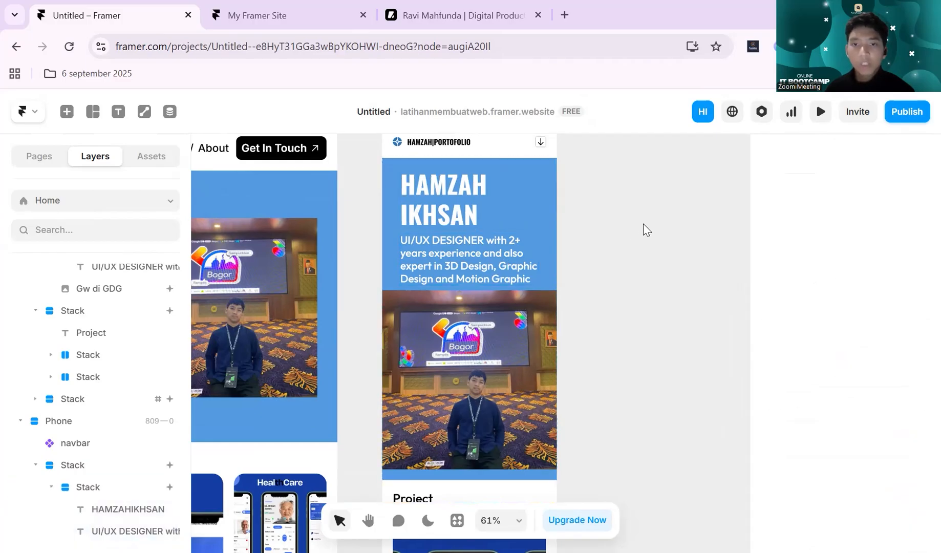
pyautogui.scroll(-2, 650, 230)
pyautogui.scroll(2, 473, 219)
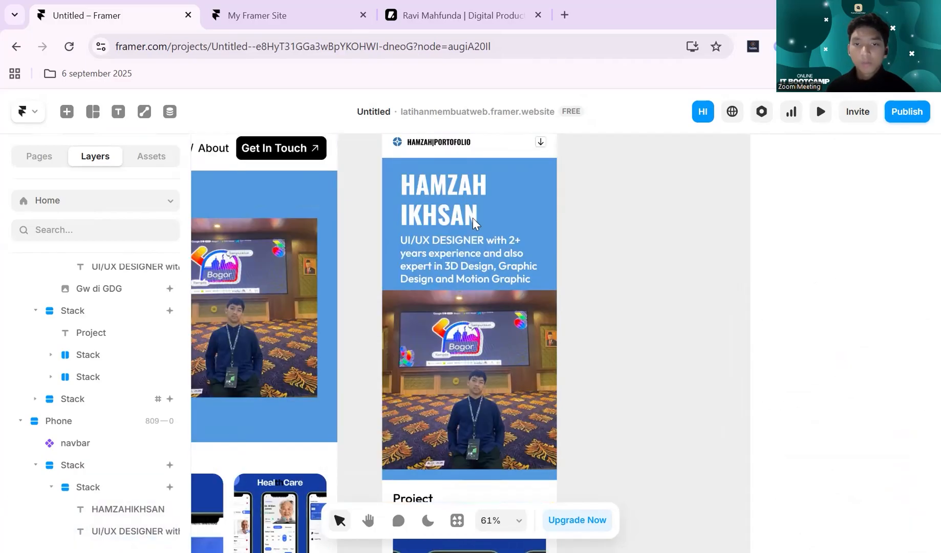
# - Set the alignment of the Phone hero's text stack to center, keeping its vertical direction
pyautogui.click(504, 206)
pyautogui.scroll(-7, 819, 258)
pyautogui.scroll(5, 830, 223)
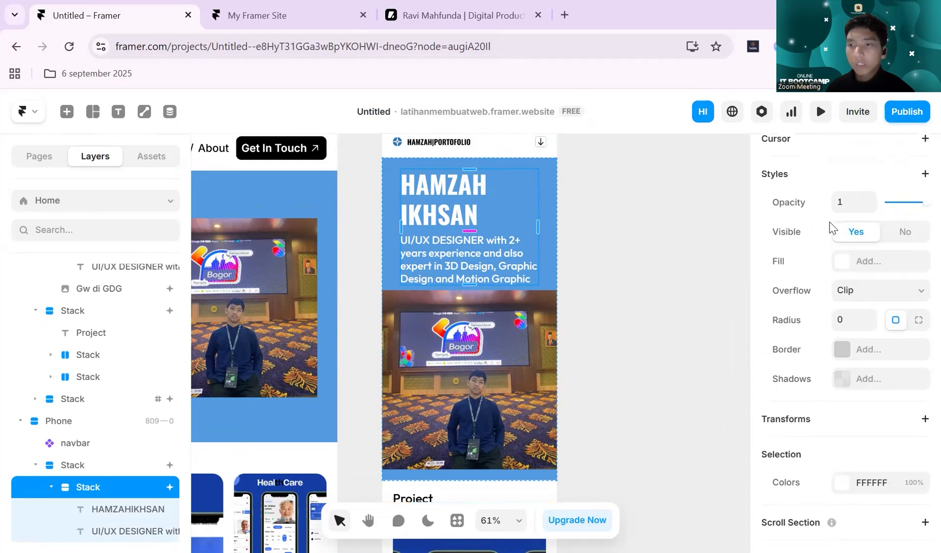
pyautogui.scroll(4, 847, 217)
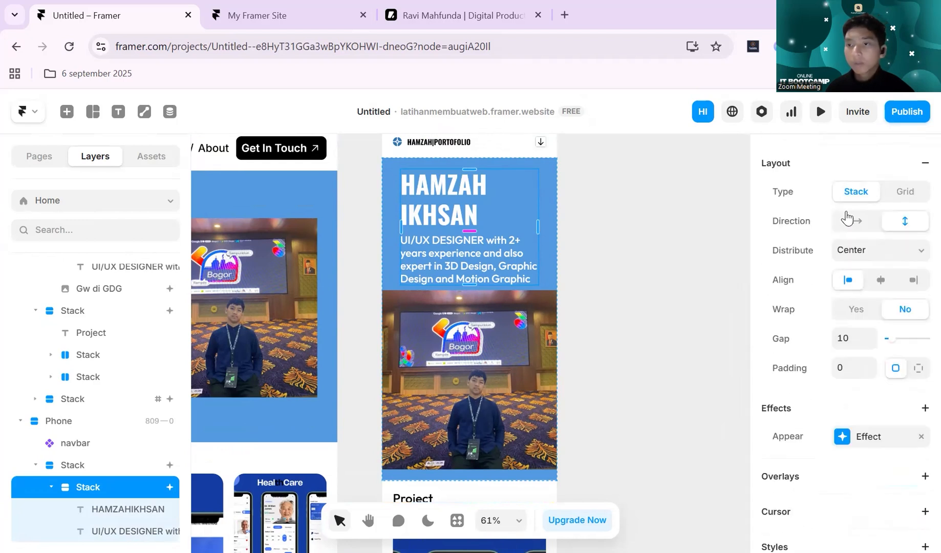
pyautogui.scroll(-1, 865, 208)
pyautogui.click(880, 206)
# - Center the text of the "UI/UX DESIGNER with 2+ years experience" description in the Phone hero
pyautogui.click(446, 265)
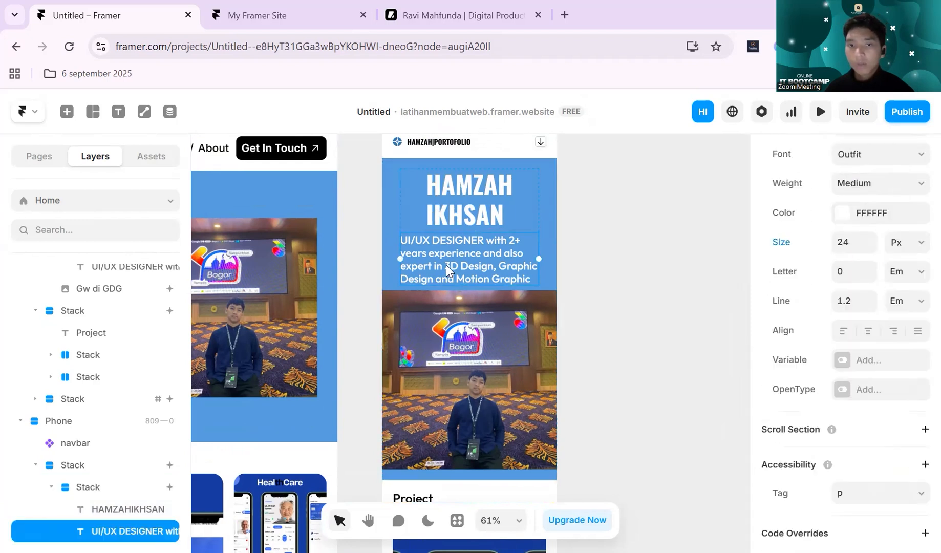
pyautogui.scroll(2, 863, 234)
pyautogui.scroll(3, 863, 234)
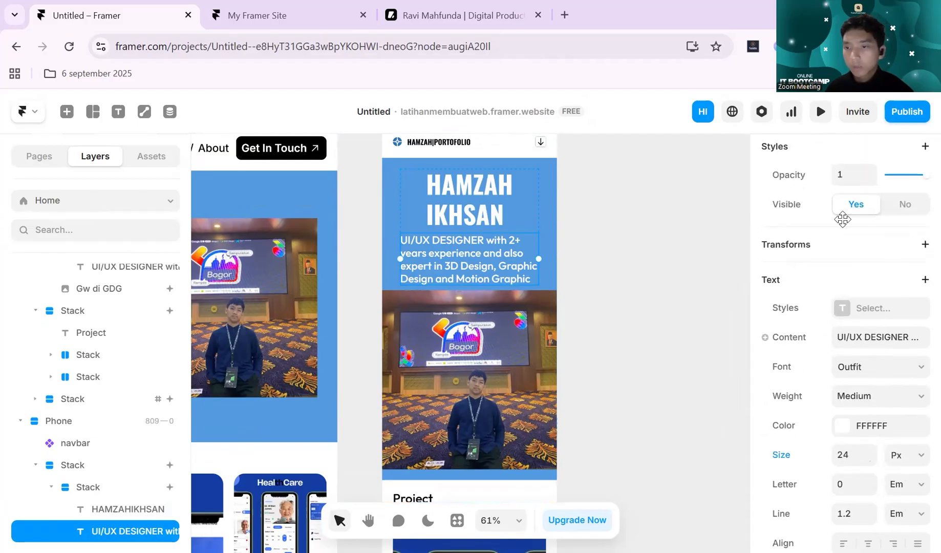
pyautogui.scroll(-3, 847, 235)
pyautogui.click(867, 397)
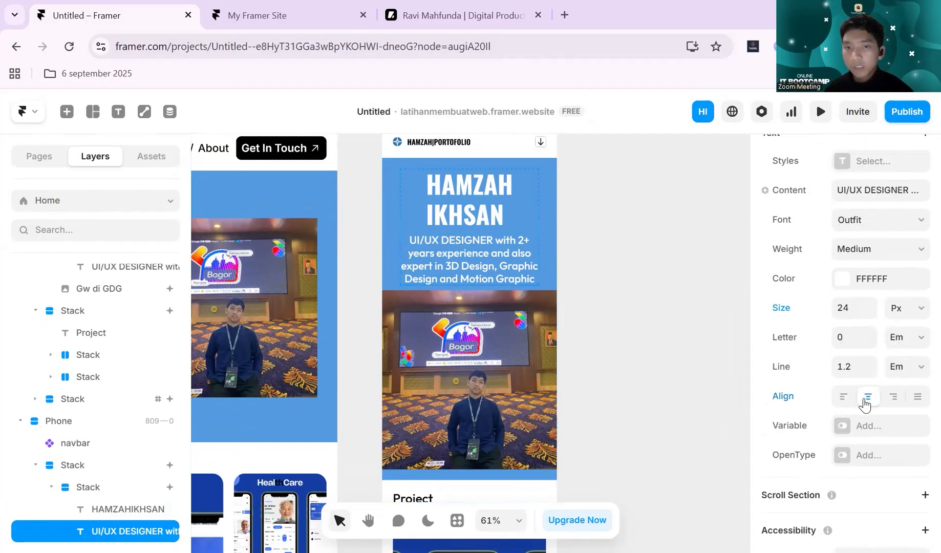
pyautogui.click(644, 275)
# - Examine the Phone breakpoint's Project section and footer, comparing them with the Tablet layout
pyautogui.scroll(-6, 635, 264)
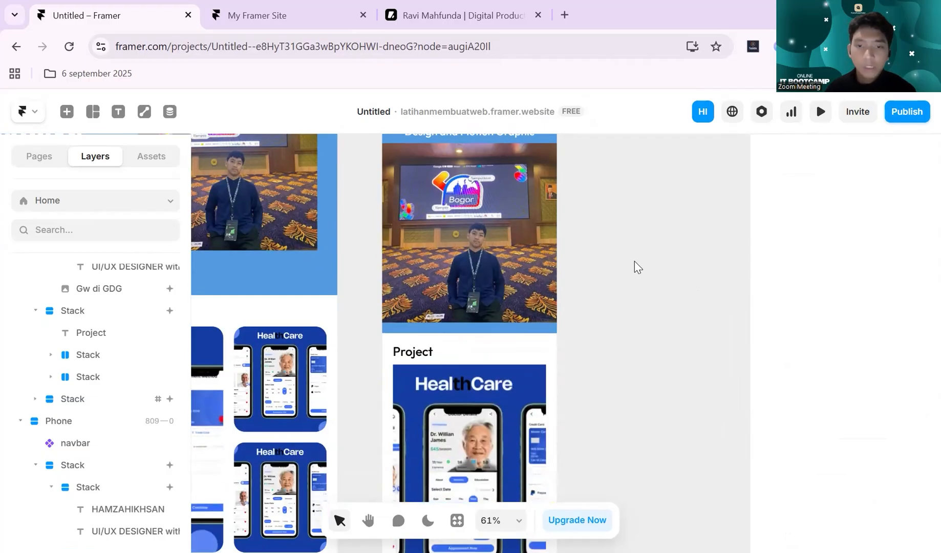
pyautogui.scroll(-2, 586, 207)
pyautogui.scroll(-4, 586, 207)
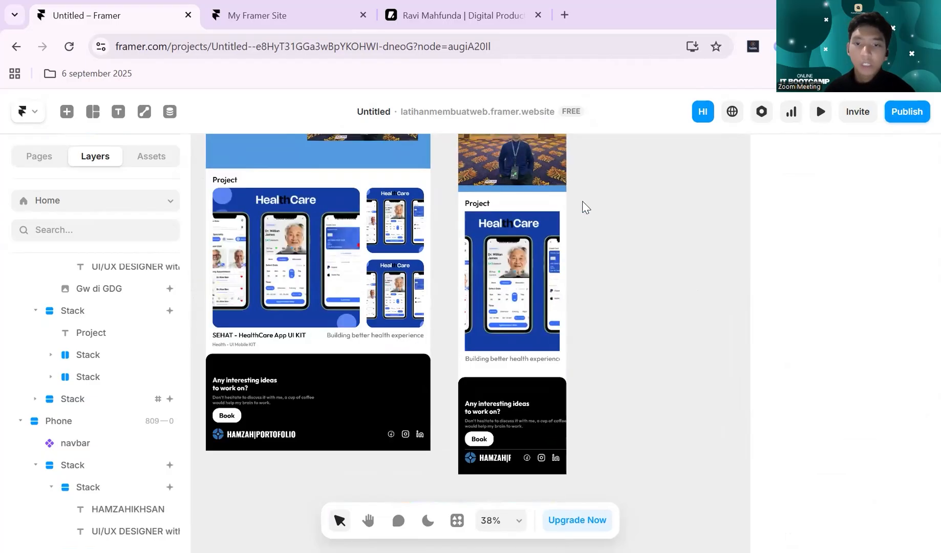
pyautogui.scroll(4, 532, 244)
pyautogui.click(530, 243)
pyautogui.click(633, 249)
pyautogui.hscroll(-5, 645, 249)
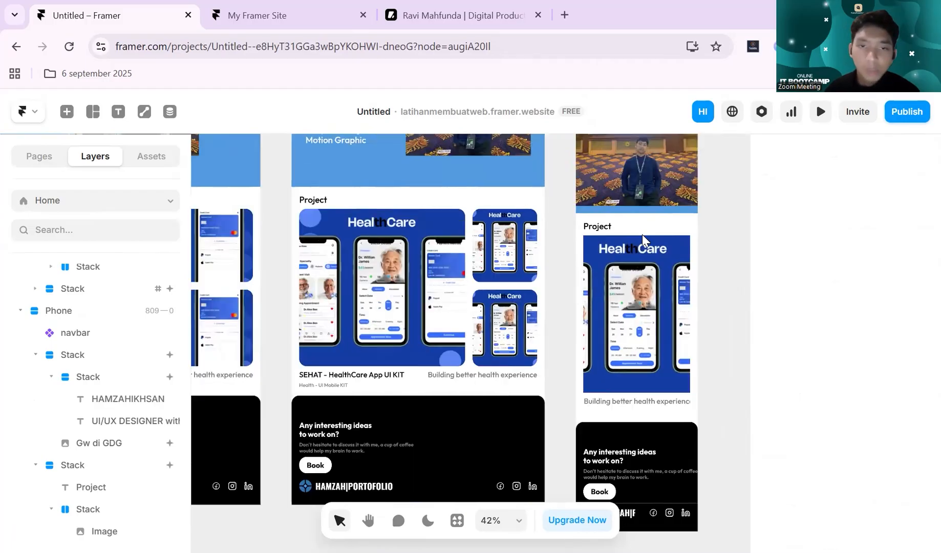
pyautogui.hscroll(10, 644, 239)
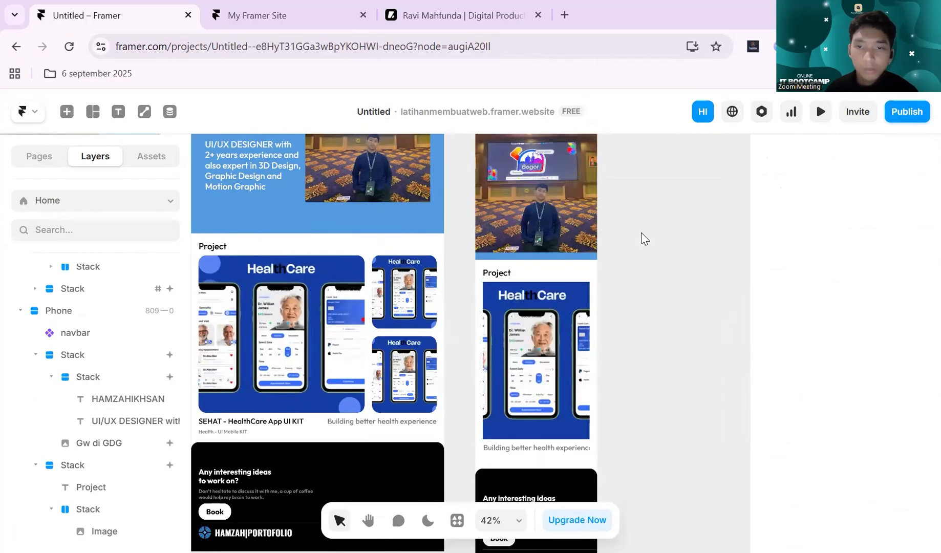
pyautogui.hscroll(2, 462, 335)
pyautogui.click(462, 335)
pyautogui.click(549, 254)
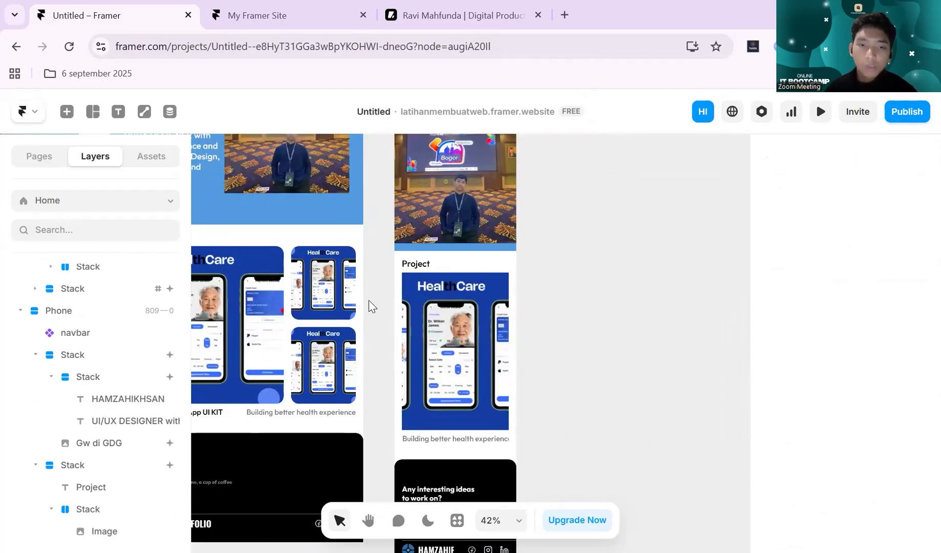
pyautogui.hscroll(-1, 372, 306)
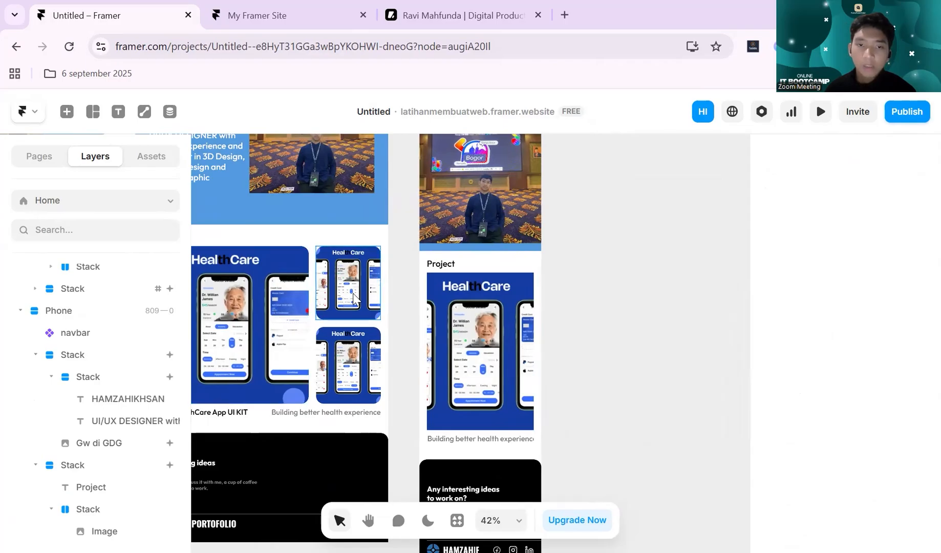
pyautogui.hscroll(-1, 353, 299)
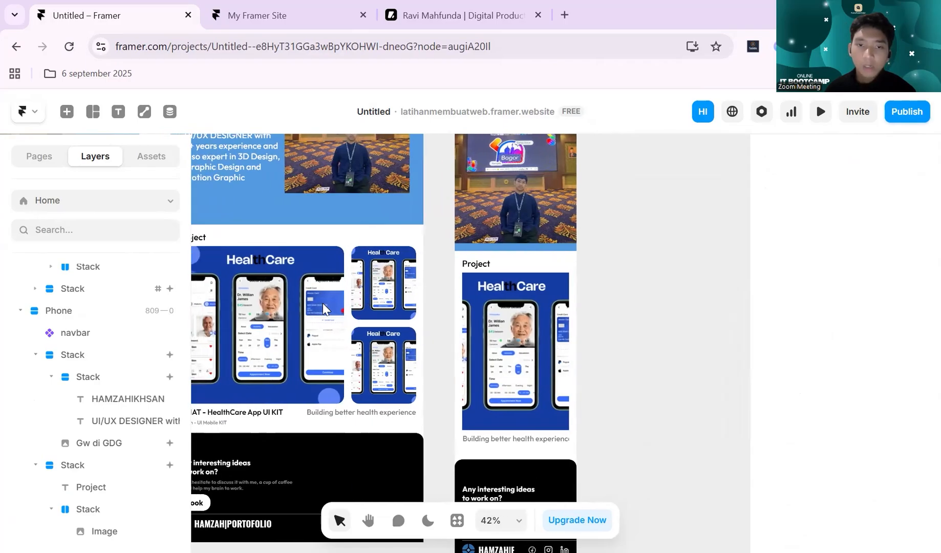
# - Set the layout direction of the project images stack in the Phone breakpoint's Project section to vertical
pyautogui.click(526, 269)
pyautogui.scroll(-1, 117, 429)
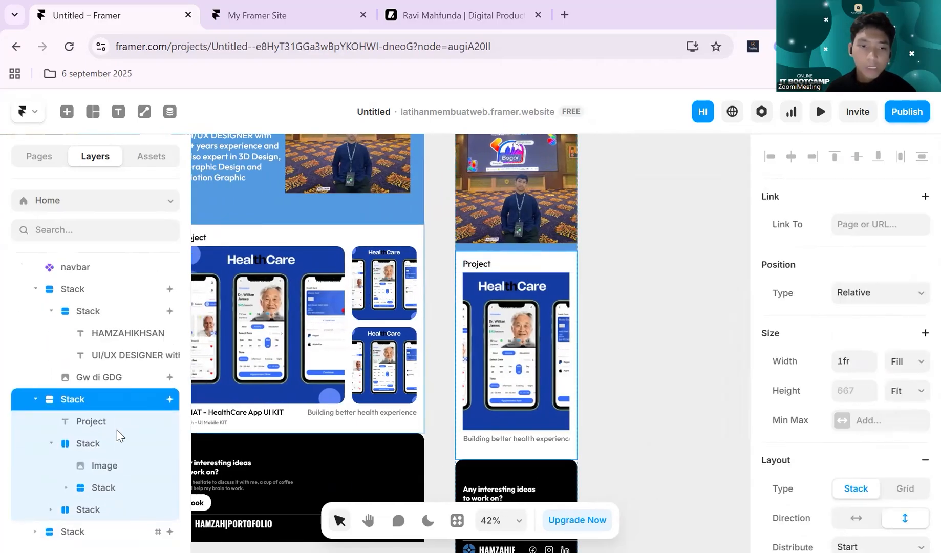
pyautogui.click(113, 443)
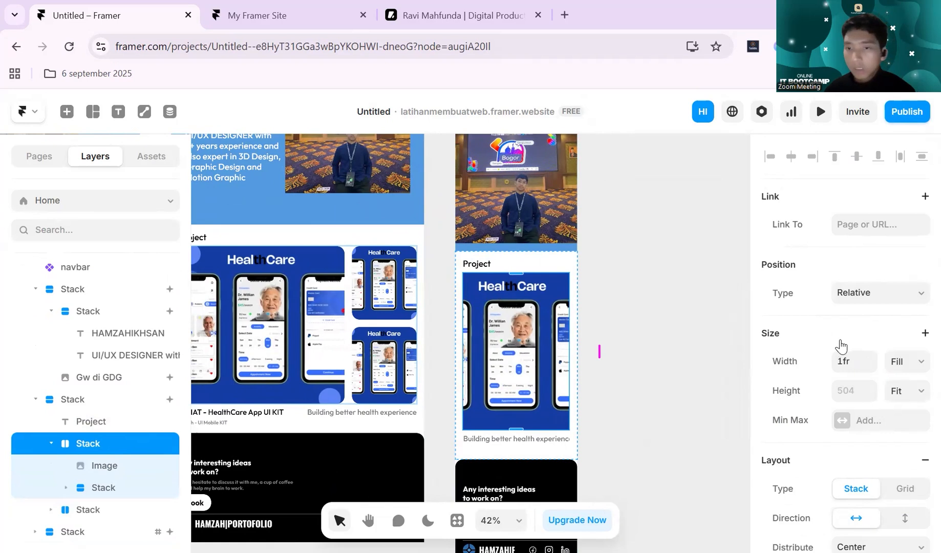
pyautogui.scroll(-3, 868, 322)
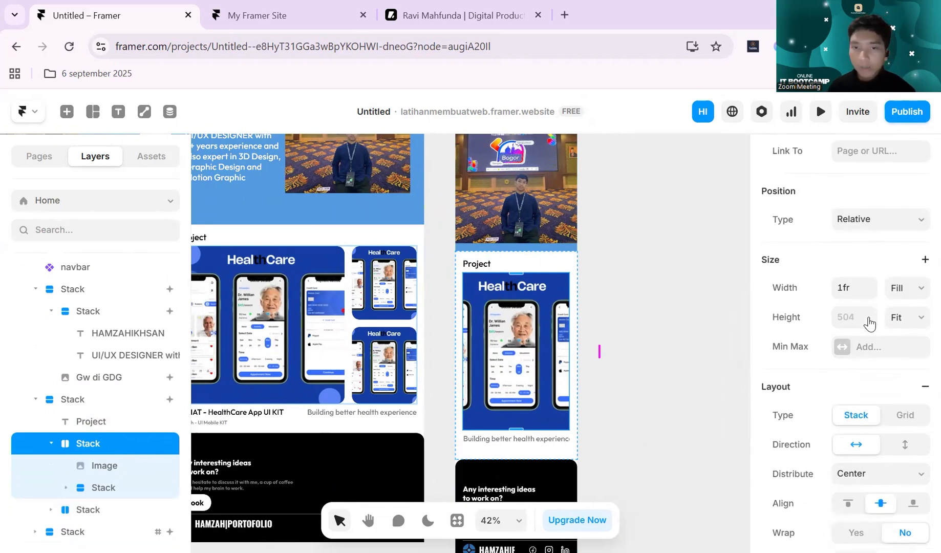
pyautogui.click(905, 372)
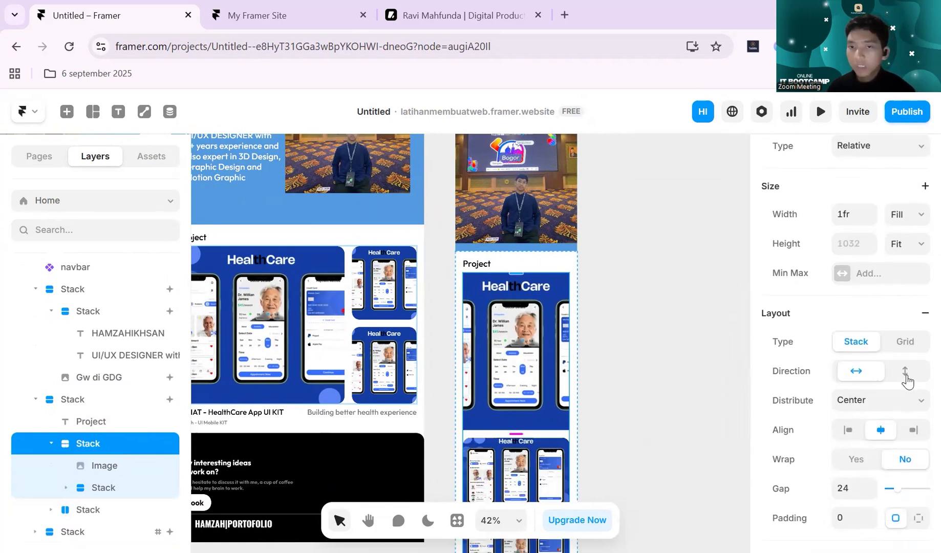
pyautogui.scroll(-3, 579, 322)
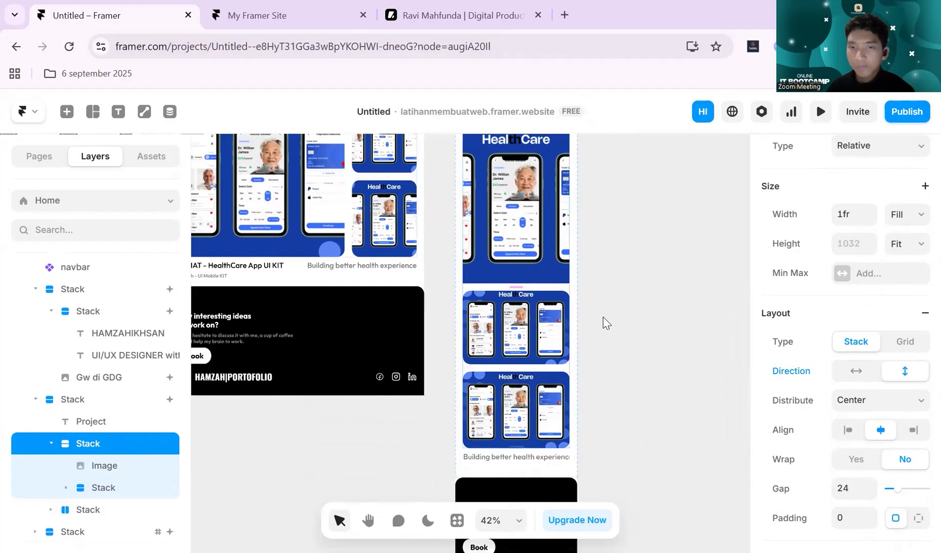
pyautogui.click(625, 301)
# - Set both the width and the height of the large HealthCare image in the Phone Project section to Fill
pyautogui.scroll(1, 625, 301)
pyautogui.click(508, 288)
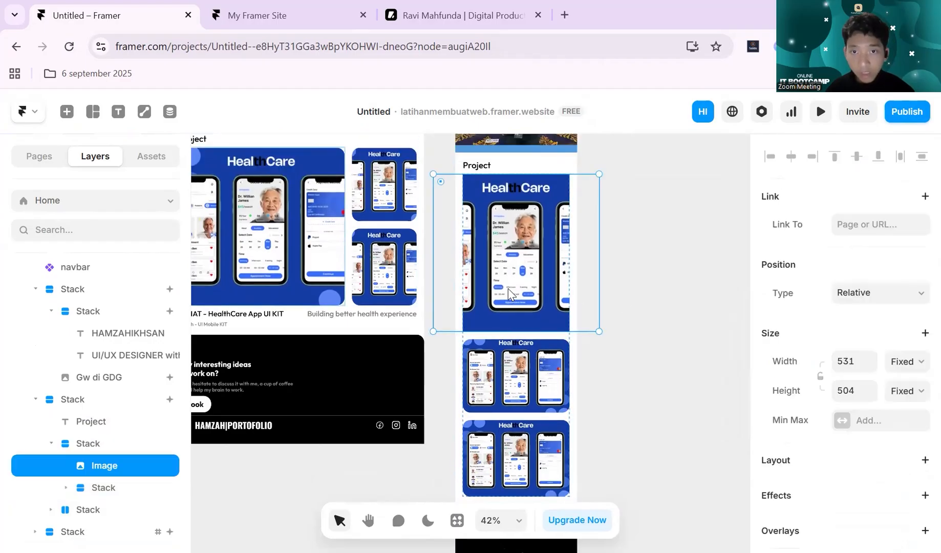
pyautogui.click(87, 444)
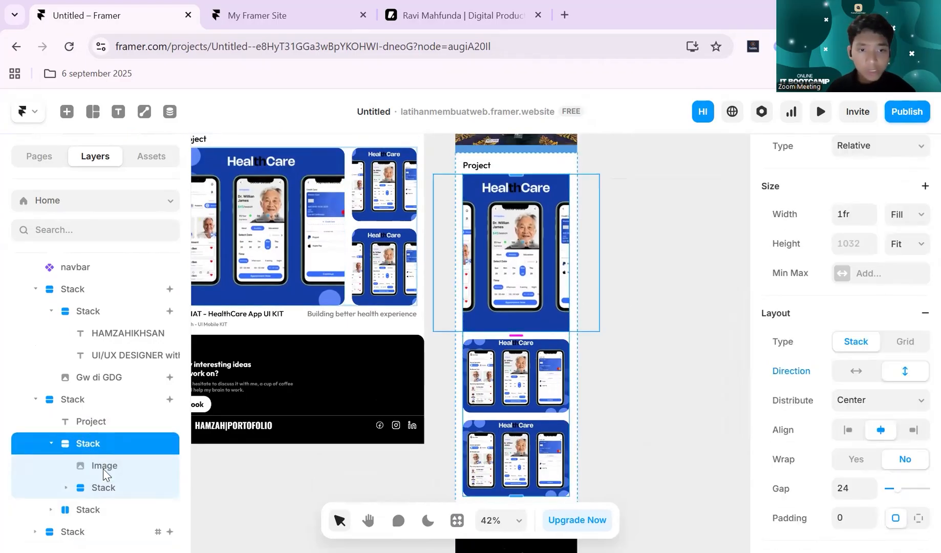
pyautogui.click(103, 467)
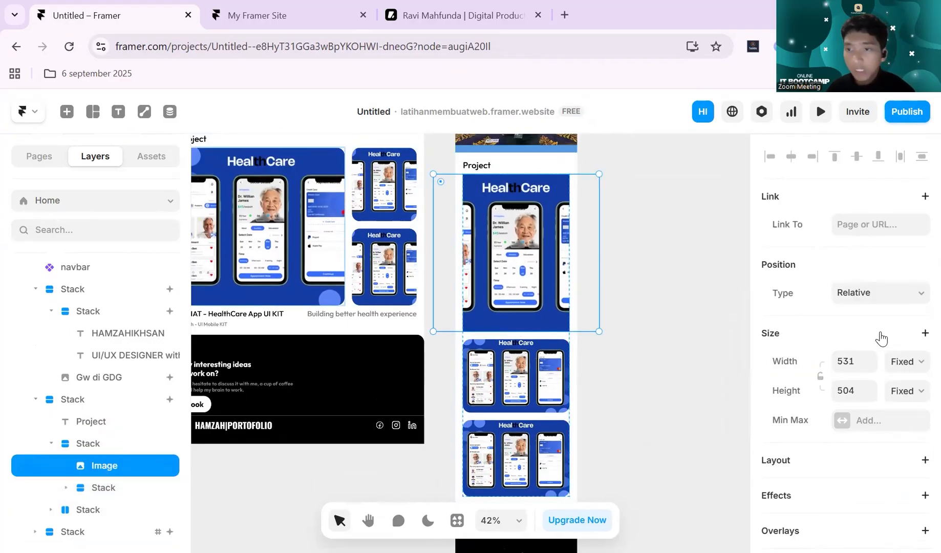
pyautogui.click(904, 362)
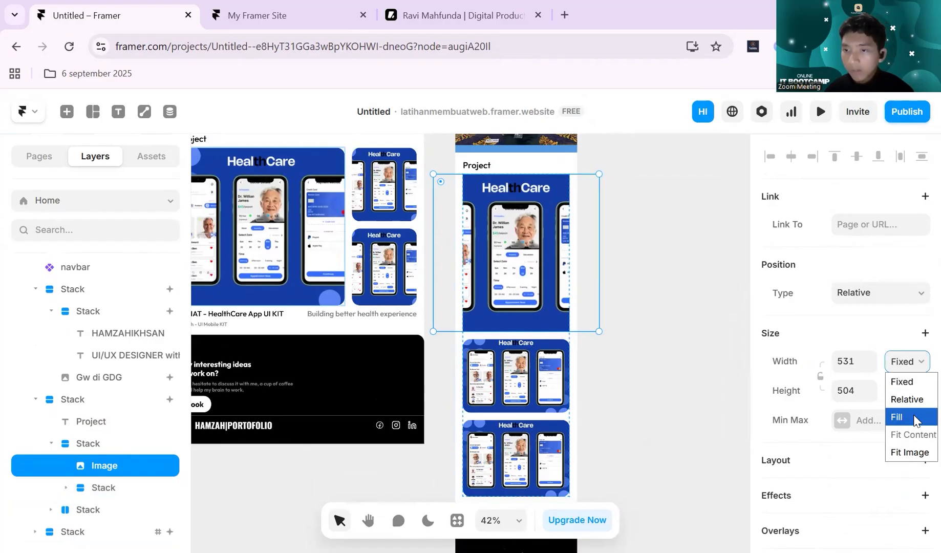
pyautogui.click(913, 416)
pyautogui.click(917, 391)
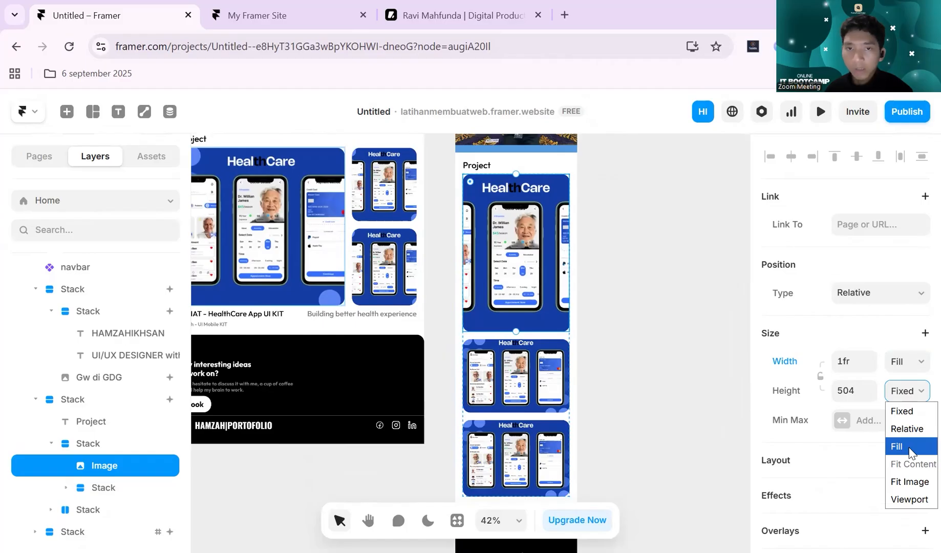
pyautogui.click(910, 449)
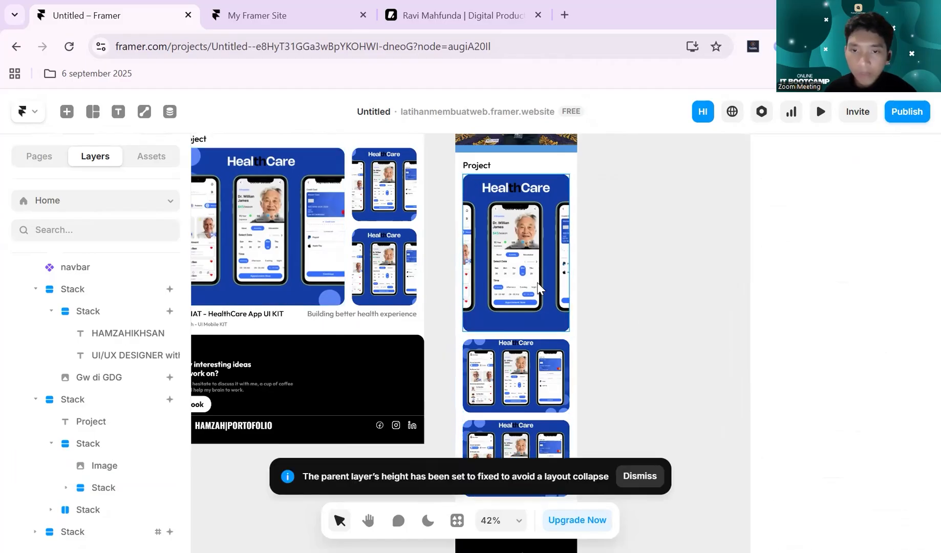
# - Shorten the Phone breakpoint's first project image to roughly the height of the two images below it
pyautogui.moveTo(529, 321); pyautogui.dragTo(550, 258)
pyautogui.click(608, 229)
pyautogui.scroll(2, 612, 226)
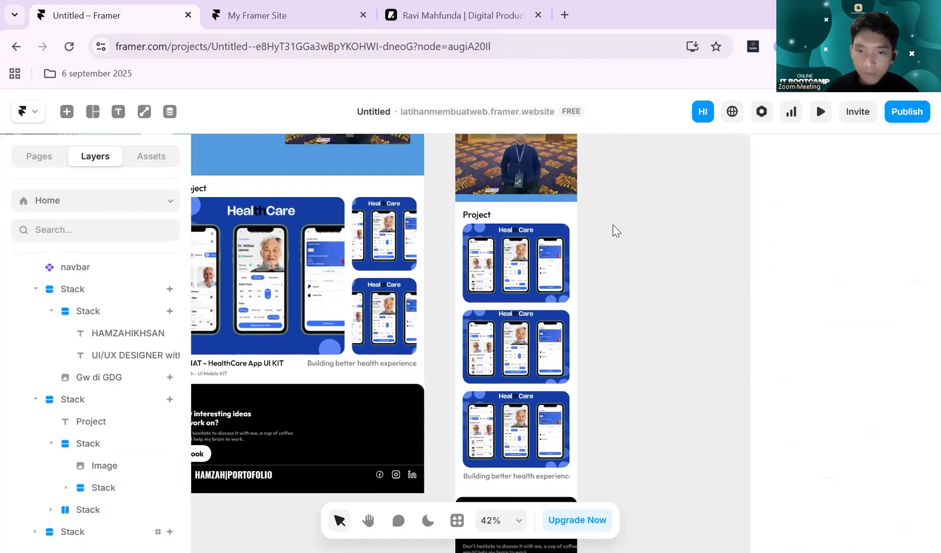
# - Set the direction of the caption stack under the Phone project images to vertical and check the Phone layout
pyautogui.scroll(-4, 616, 230)
pyautogui.click(535, 385)
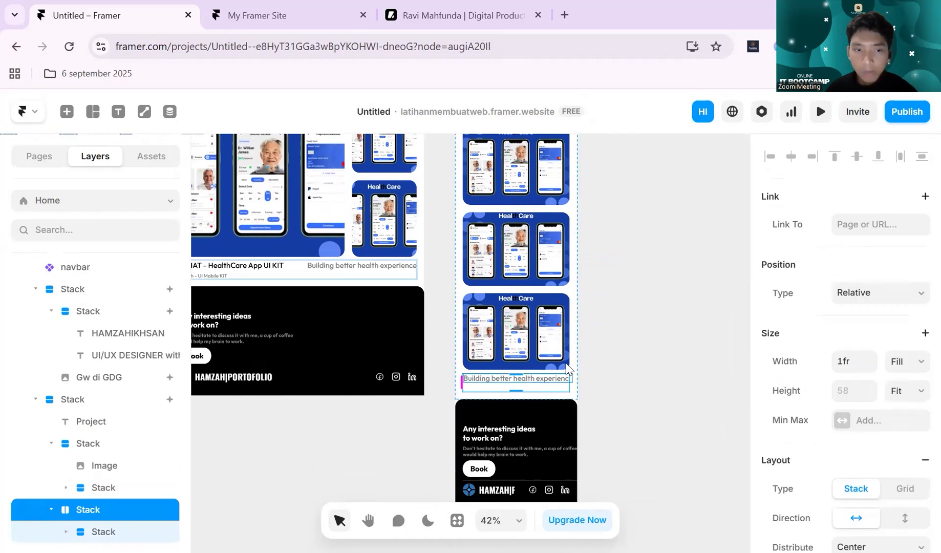
pyautogui.hscroll(-3, 487, 305)
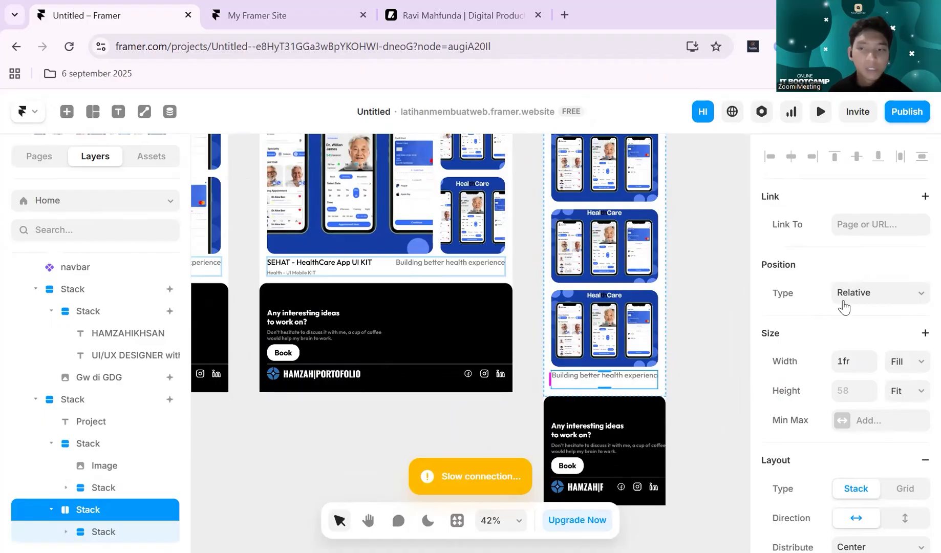
pyautogui.scroll(-5, 856, 335)
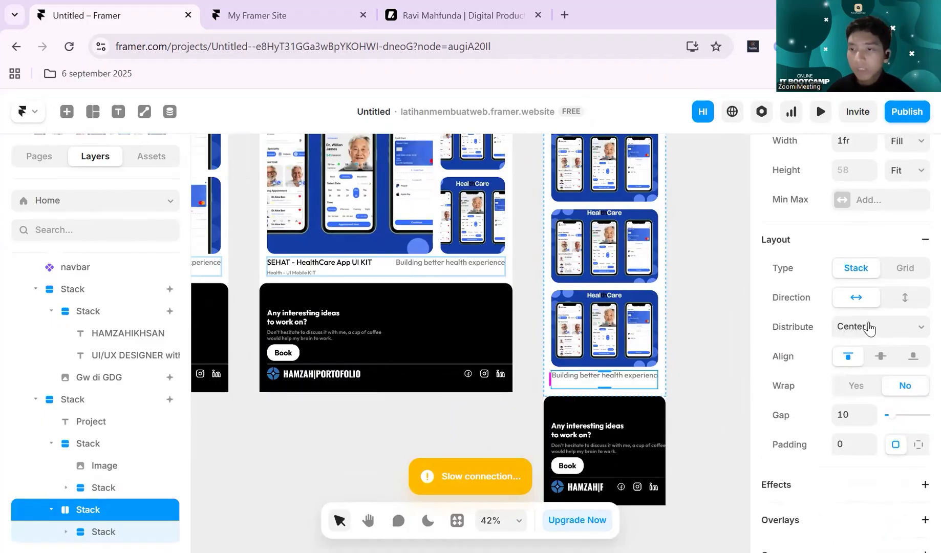
pyautogui.click(903, 299)
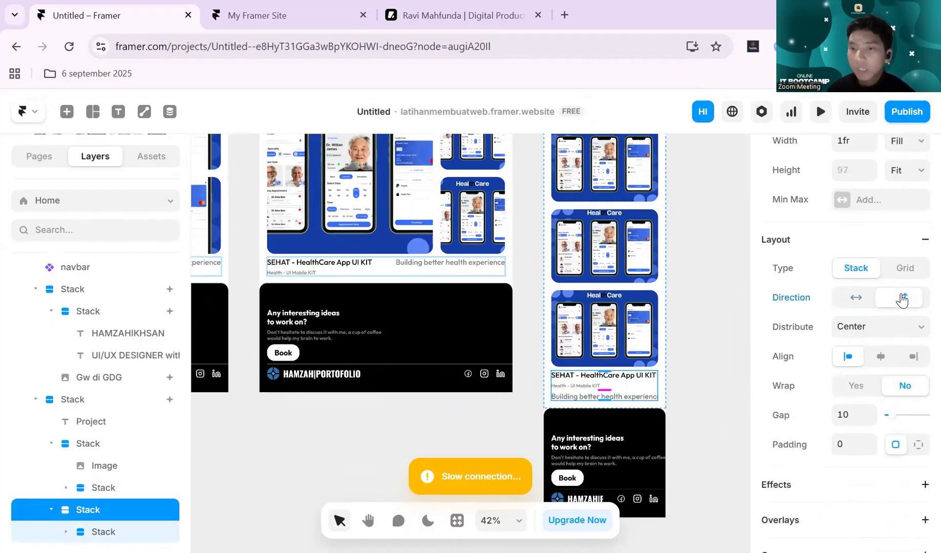
pyautogui.click(705, 387)
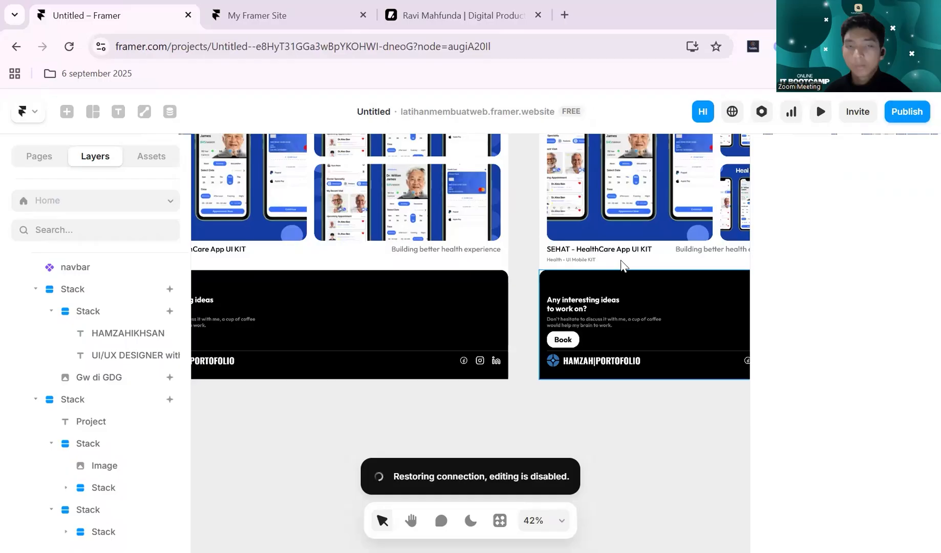
pyautogui.hscroll(8, 539, 264)
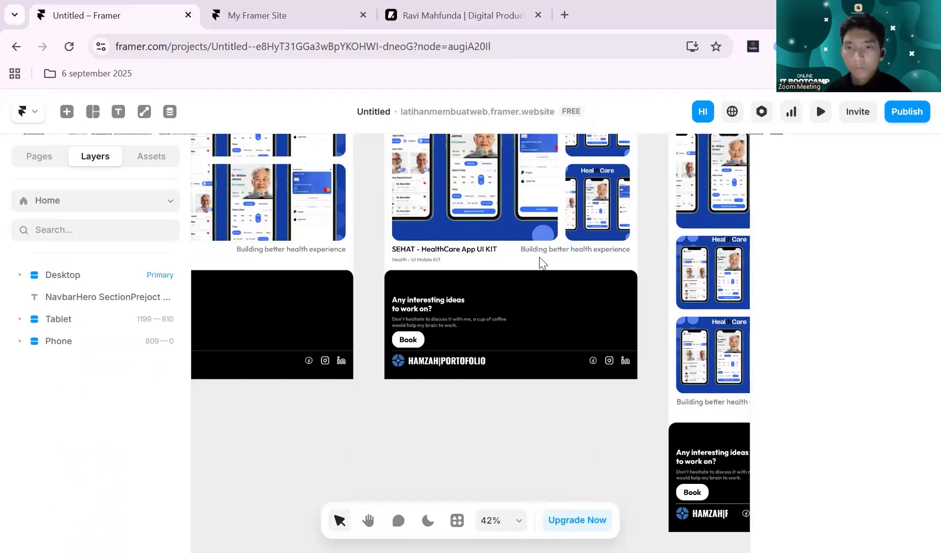
pyautogui.scroll(-3, 556, 243)
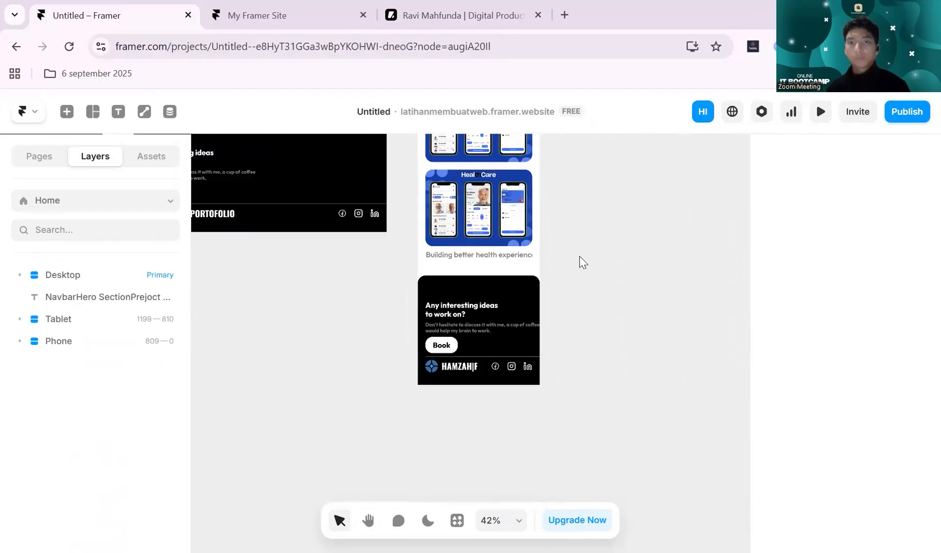
# - Examine the Phone breakpoint from the hero down to the footer and compare it with the Desktop and Tablet layouts
pyautogui.scroll(10, 584, 261)
pyautogui.scroll(2, 623, 238)
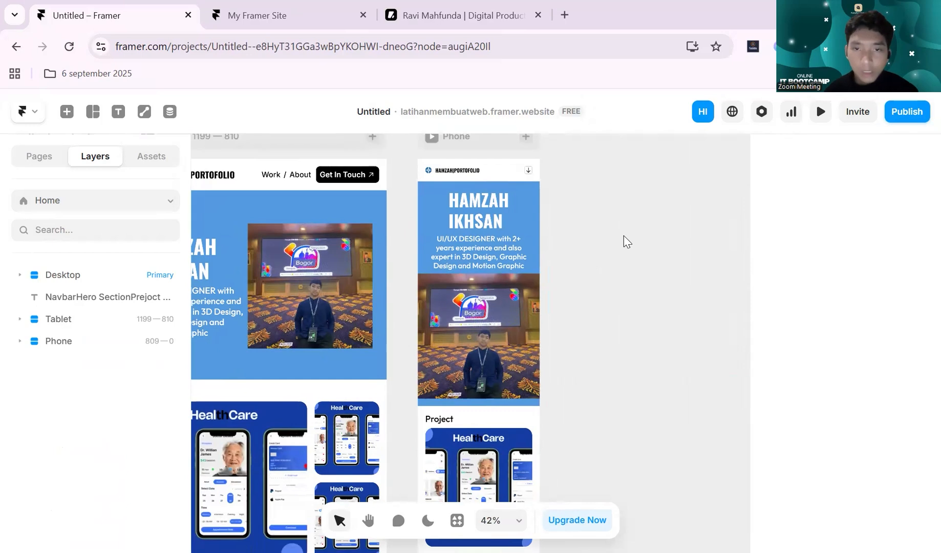
pyautogui.scroll(-3, 624, 236)
pyautogui.scroll(10, 623, 236)
pyautogui.scroll(-5, 623, 239)
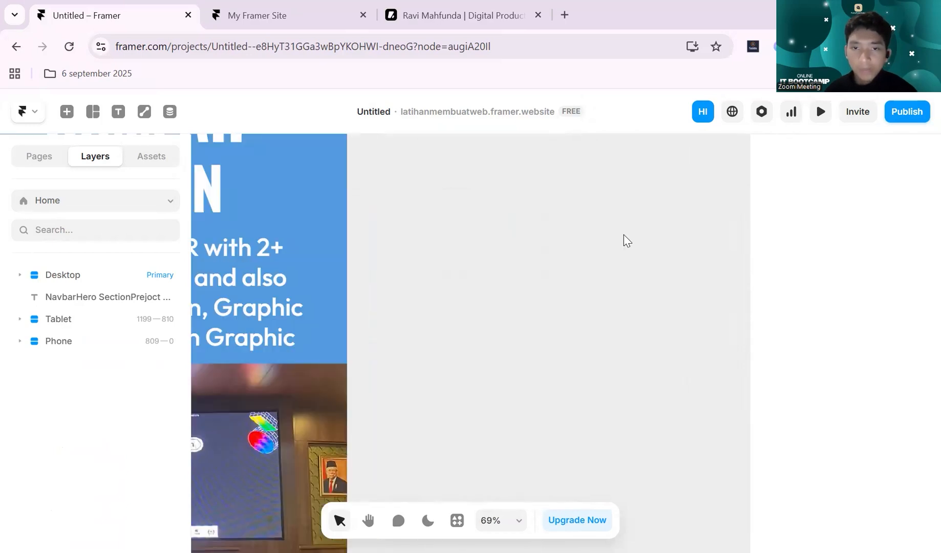
pyautogui.scroll(-7, 589, 254)
pyautogui.scroll(-5, 602, 240)
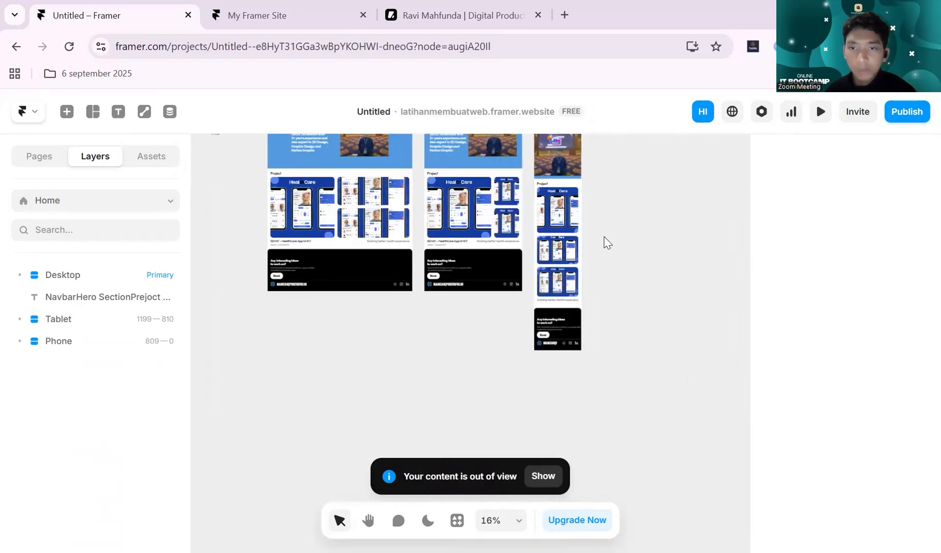
pyautogui.scroll(4, 602, 241)
pyautogui.scroll(-2, 584, 256)
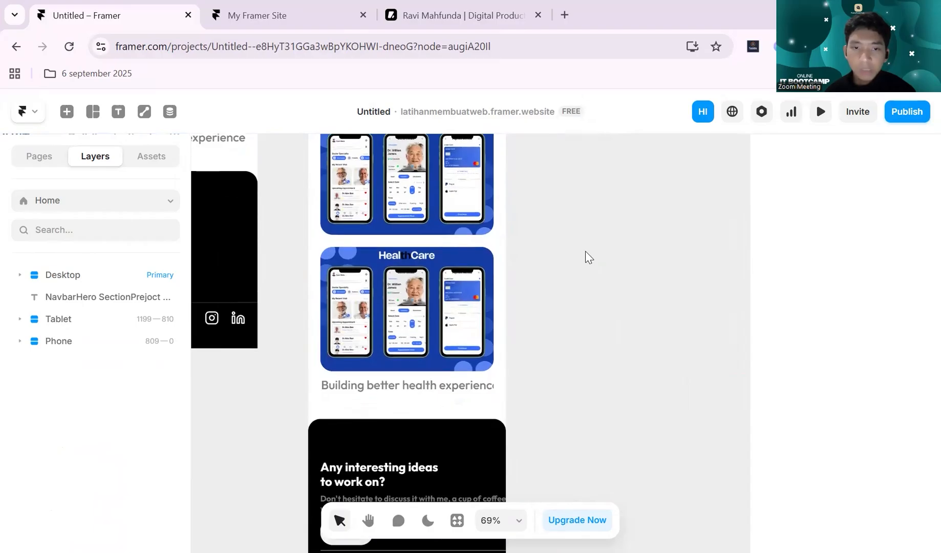
pyautogui.hscroll(-2, 586, 258)
# - Set the layout direction of the caption stack below the Phone Project images to vertical
pyautogui.click(501, 401)
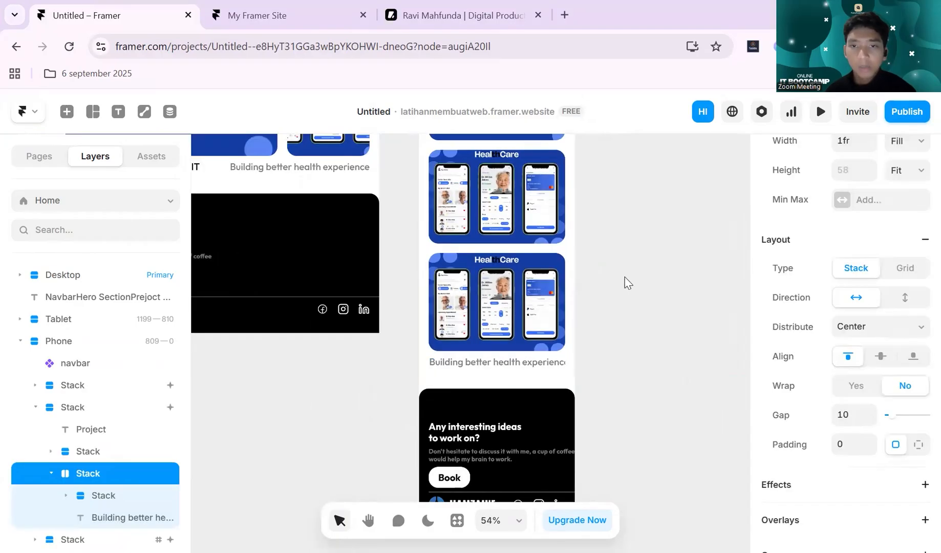
pyautogui.scroll(-3, 625, 282)
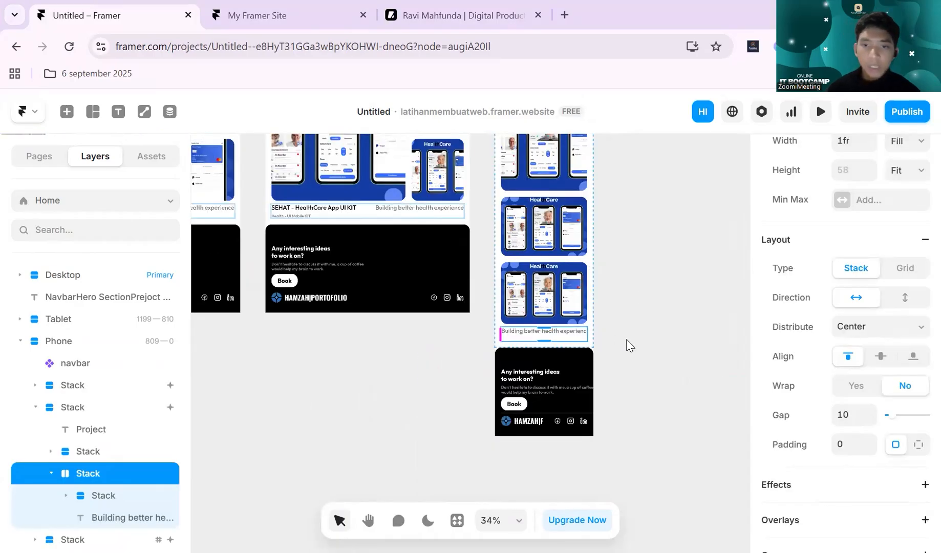
pyautogui.scroll(2, 631, 346)
pyautogui.scroll(-2, 799, 379)
pyautogui.scroll(2, 849, 341)
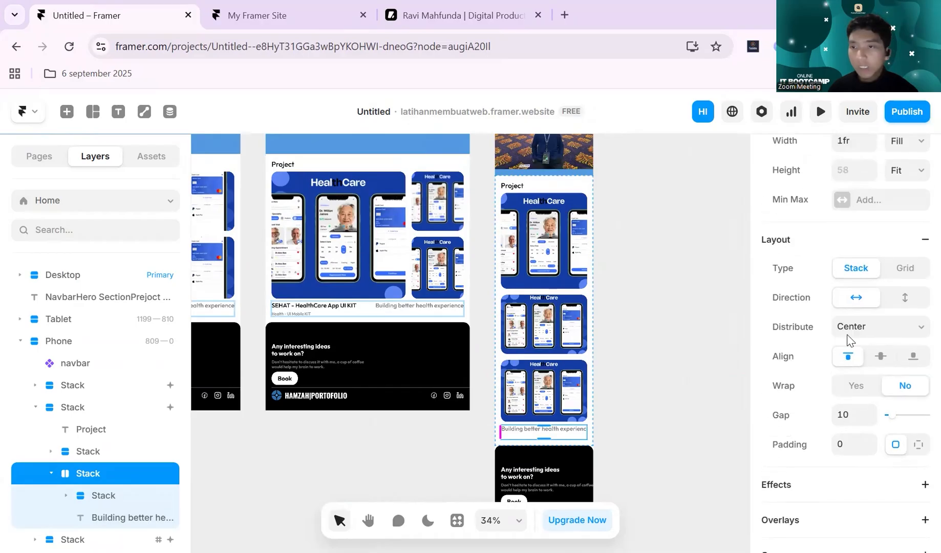
pyautogui.click(905, 299)
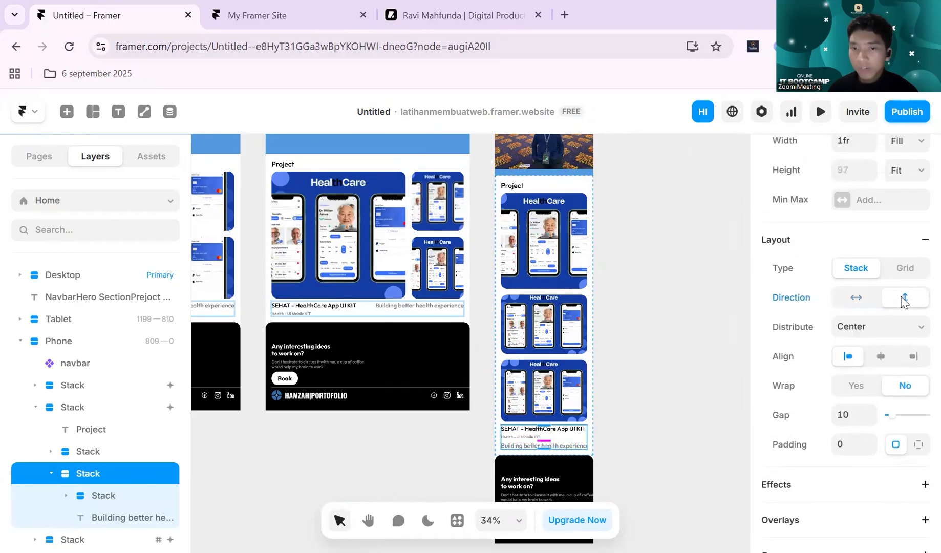
pyautogui.click(620, 363)
# - Set the width of the "Building better health experience" caption in the Phone Project section to Fill
pyautogui.scroll(-1, 635, 386)
pyautogui.scroll(1, 636, 387)
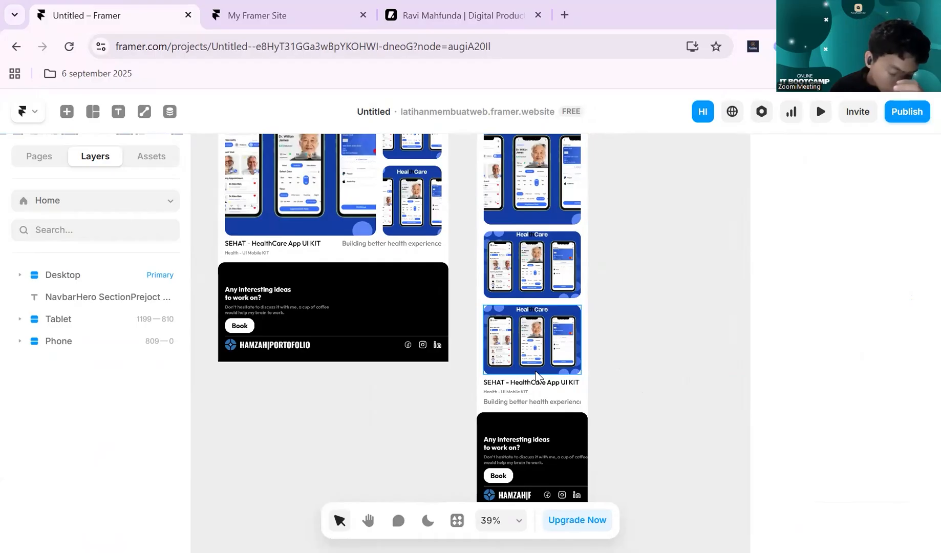
pyautogui.scroll(-1, 528, 361)
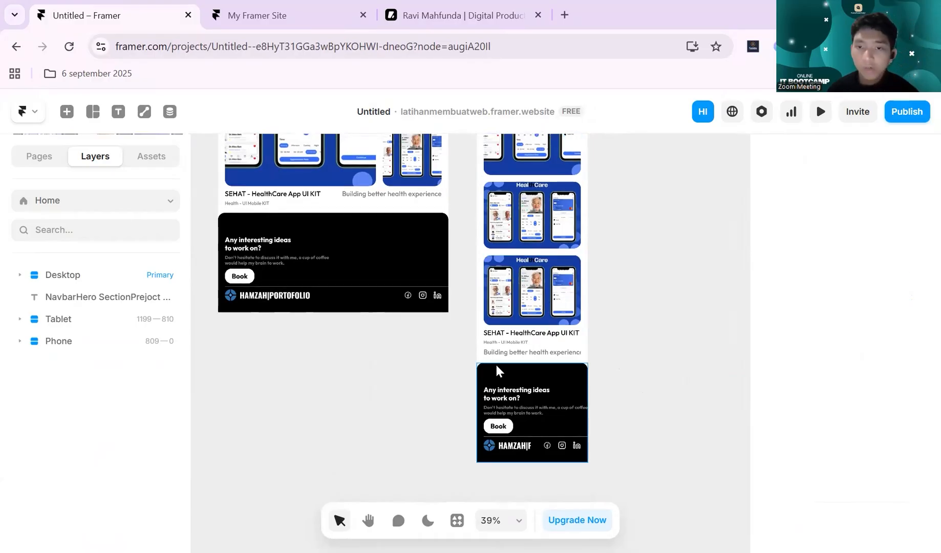
pyautogui.click(578, 354)
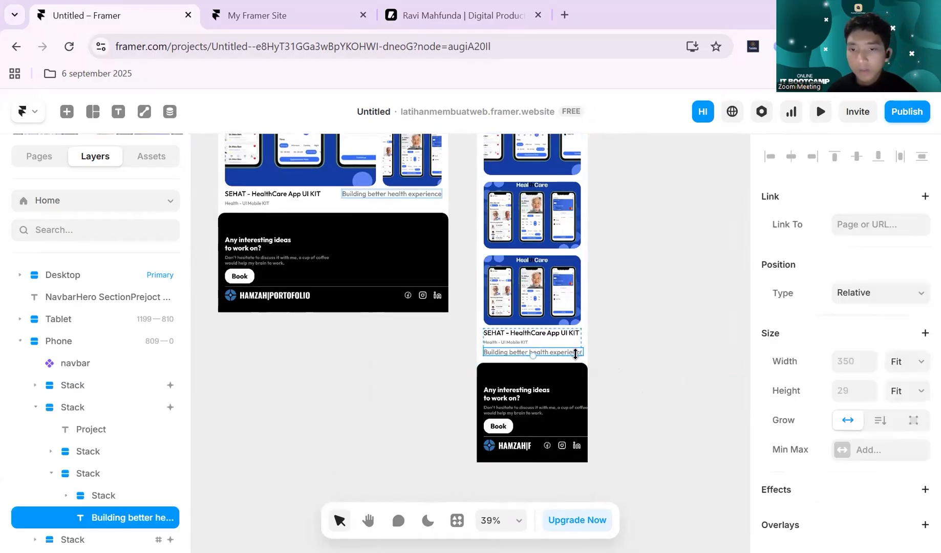
pyautogui.scroll(5, 574, 358)
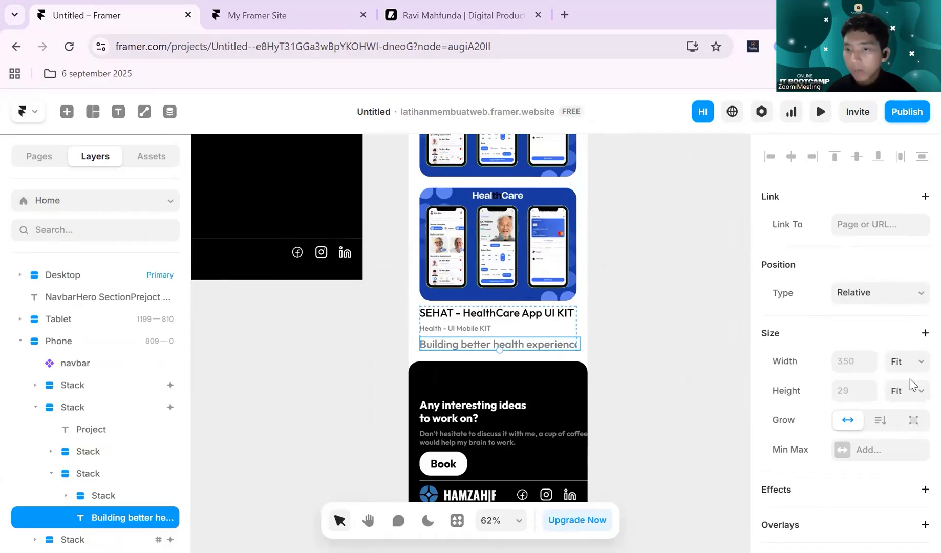
pyautogui.click(907, 361)
pyautogui.click(917, 416)
pyautogui.click(732, 316)
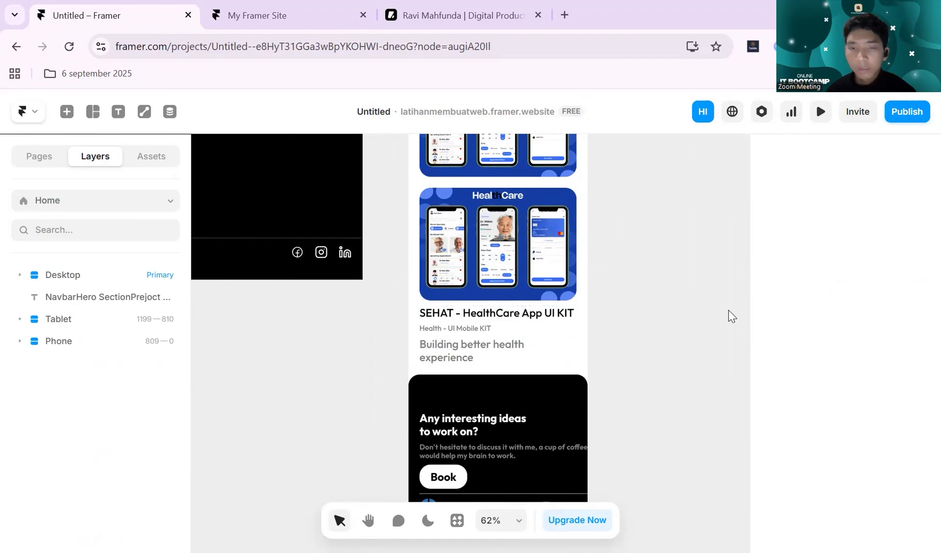
# - Set both the Phone footer's description text and the stack holding the heading, description and Book button to Fill width
pyautogui.scroll(-3, 599, 266)
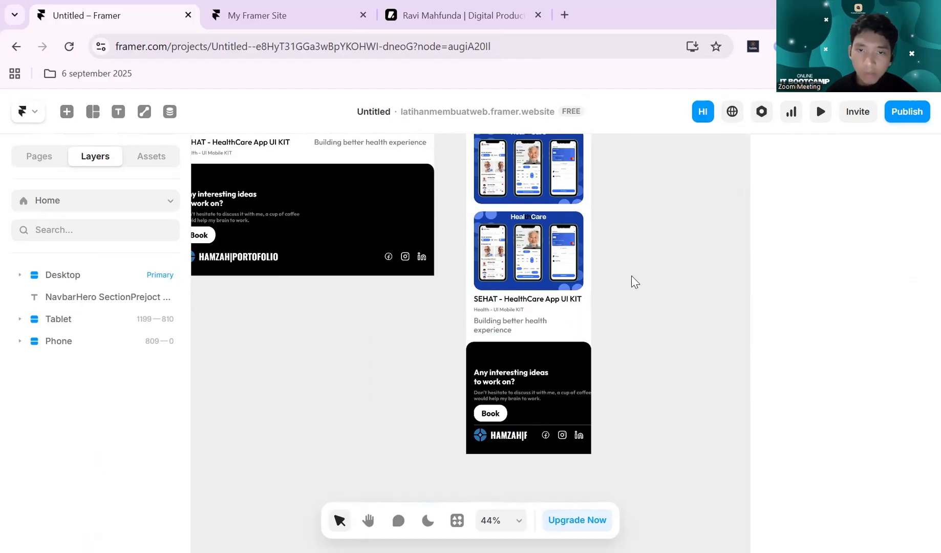
pyautogui.scroll(3, 625, 315)
pyautogui.scroll(-3, 628, 314)
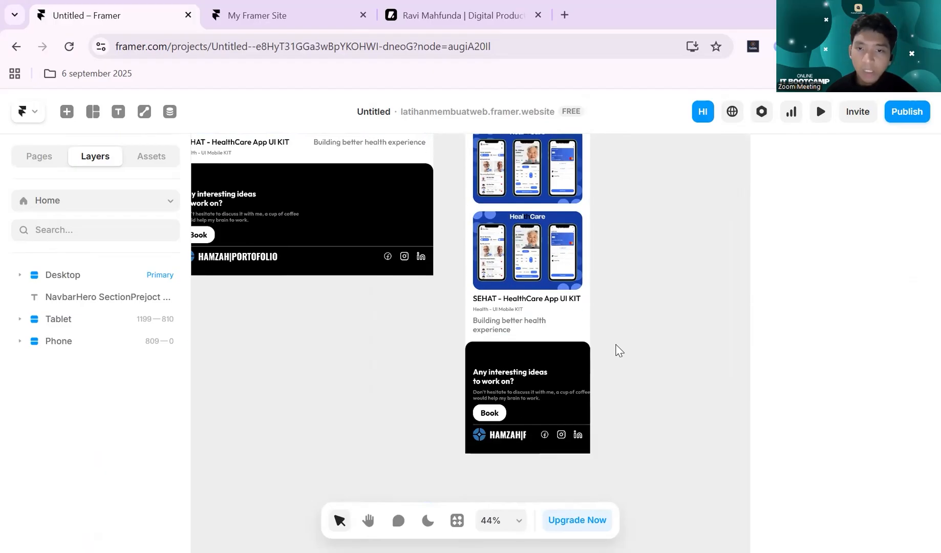
pyautogui.scroll(-1, 621, 343)
pyautogui.click(534, 347)
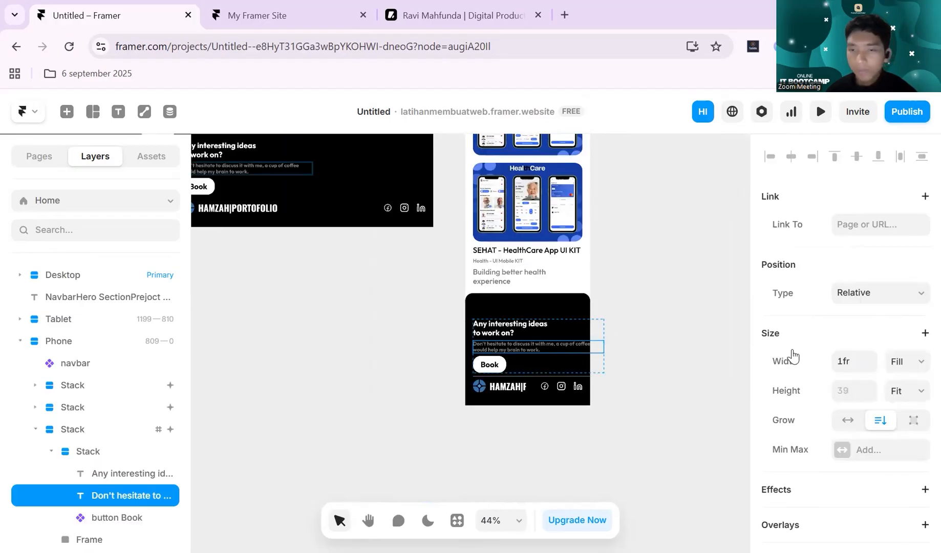
pyautogui.click(917, 362)
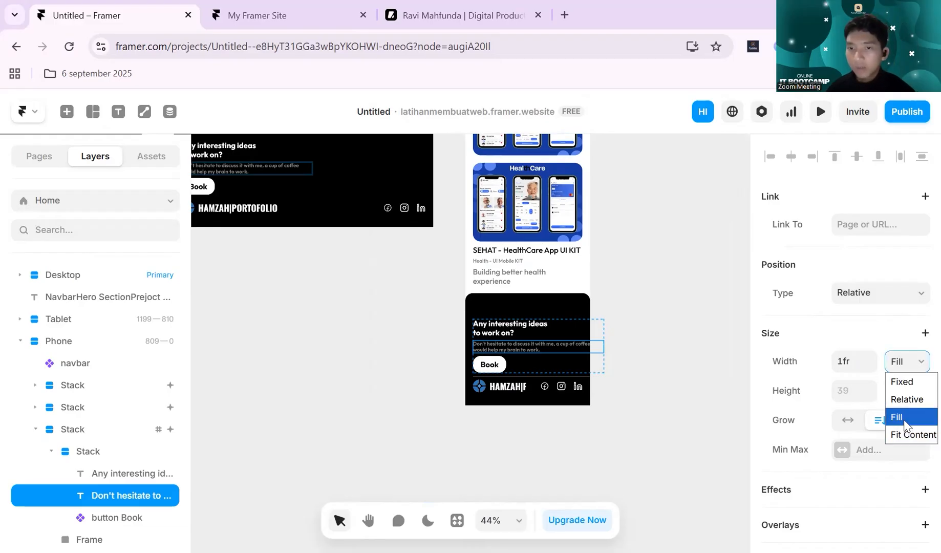
pyautogui.click(905, 423)
pyautogui.click(567, 364)
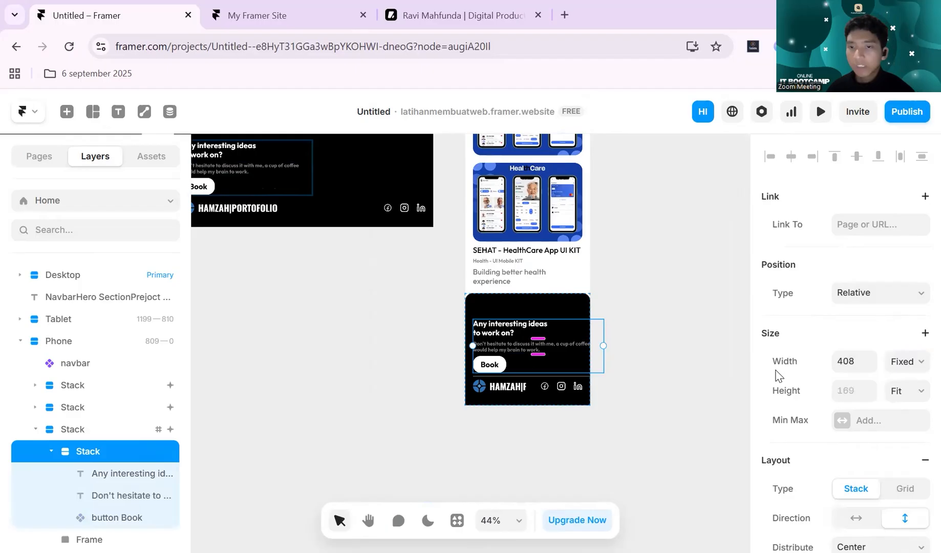
pyautogui.click(917, 362)
pyautogui.click(902, 415)
pyautogui.click(608, 333)
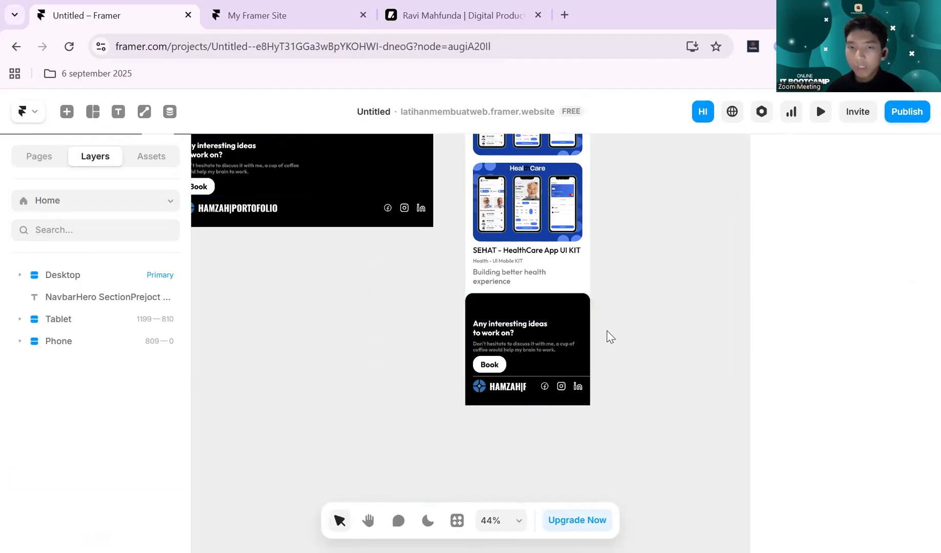
# - Check the Phone footer up close and review the Desktop, Tablet and Phone layouts side by side
pyautogui.scroll(5, 607, 330)
pyautogui.click(559, 309)
pyautogui.click(610, 334)
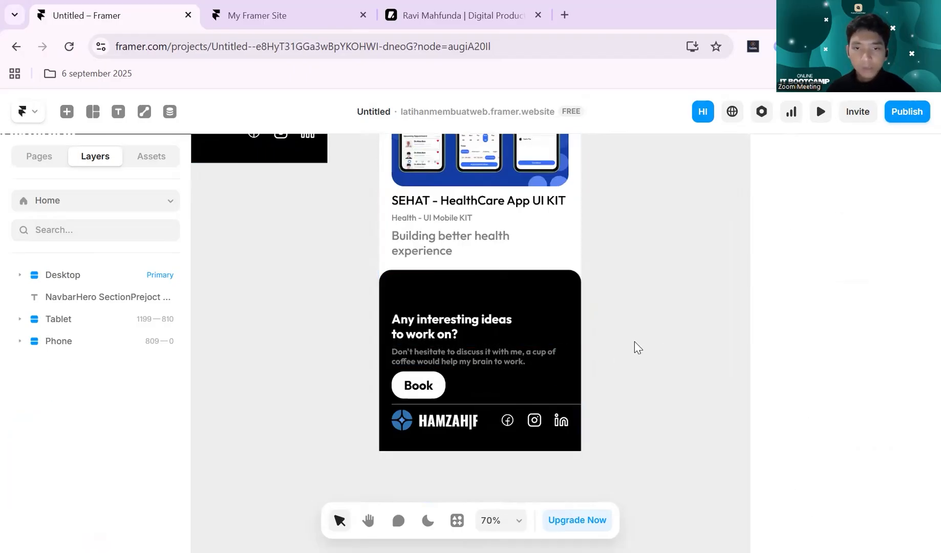
pyautogui.scroll(-8, 622, 241)
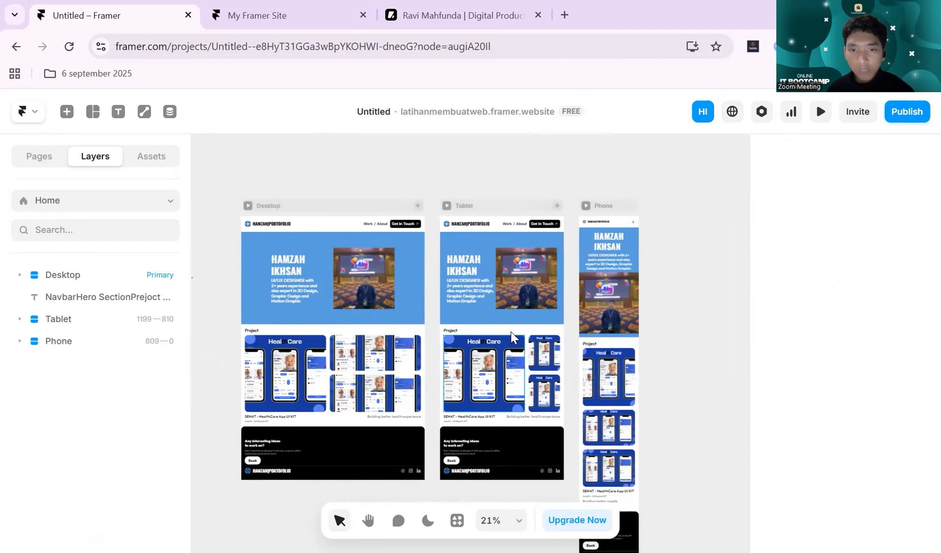
pyautogui.scroll(3, 511, 332)
pyautogui.scroll(-2, 547, 279)
pyautogui.scroll(1, 519, 353)
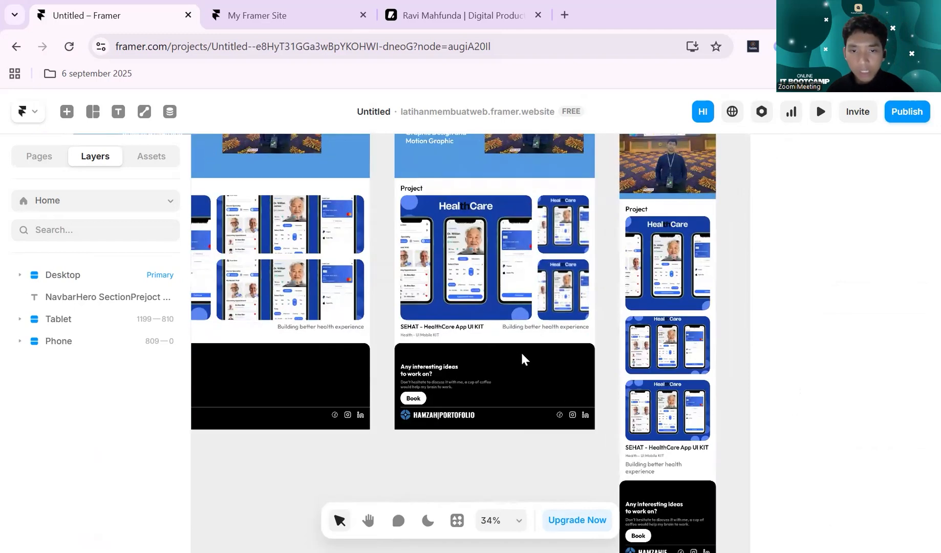
pyautogui.scroll(-3, 517, 353)
pyautogui.scroll(3, 407, 406)
pyautogui.hscroll(-2, 343, 306)
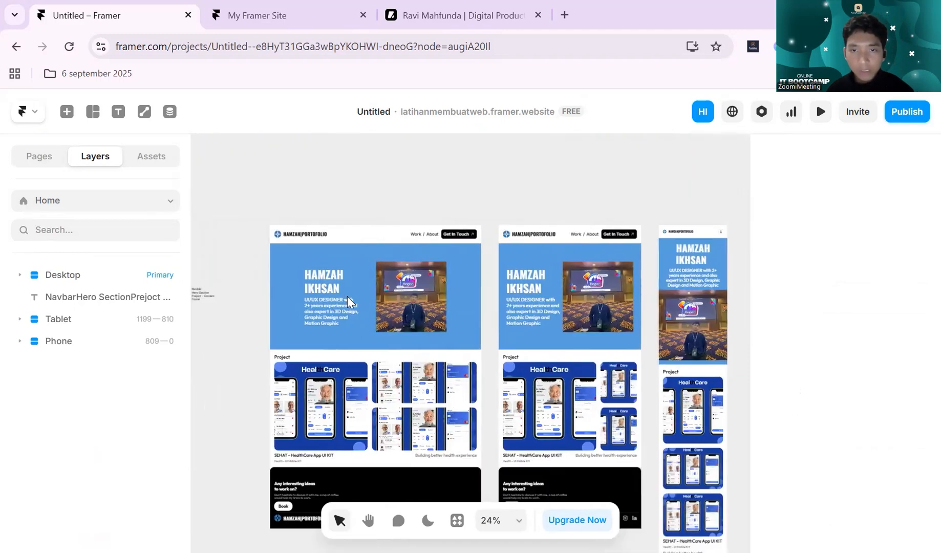
# - Preview the site from the Desktop breakpoint, narrow the preview to 560 px wide, and check the phone hero section
pyautogui.click(379, 218)
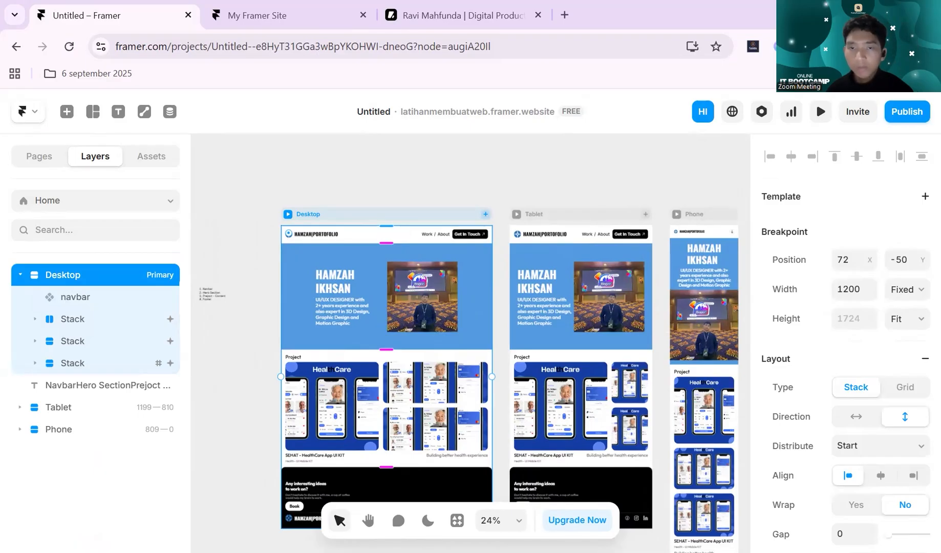
pyautogui.click(820, 112)
pyautogui.moveTo(907, 258); pyautogui.dragTo(571, 344)
pyautogui.scroll(-5, 571, 338)
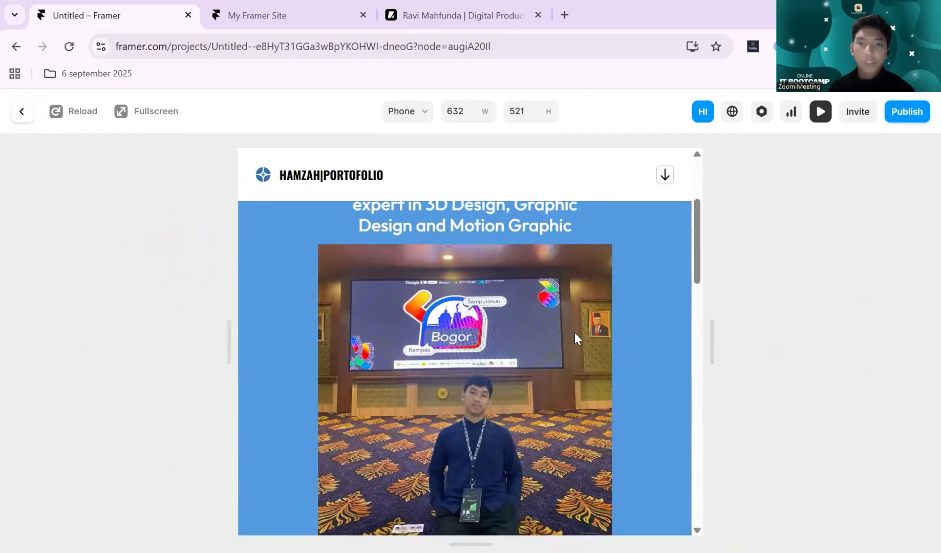
pyautogui.scroll(5, 578, 332)
pyautogui.scroll(-1, 290, 349)
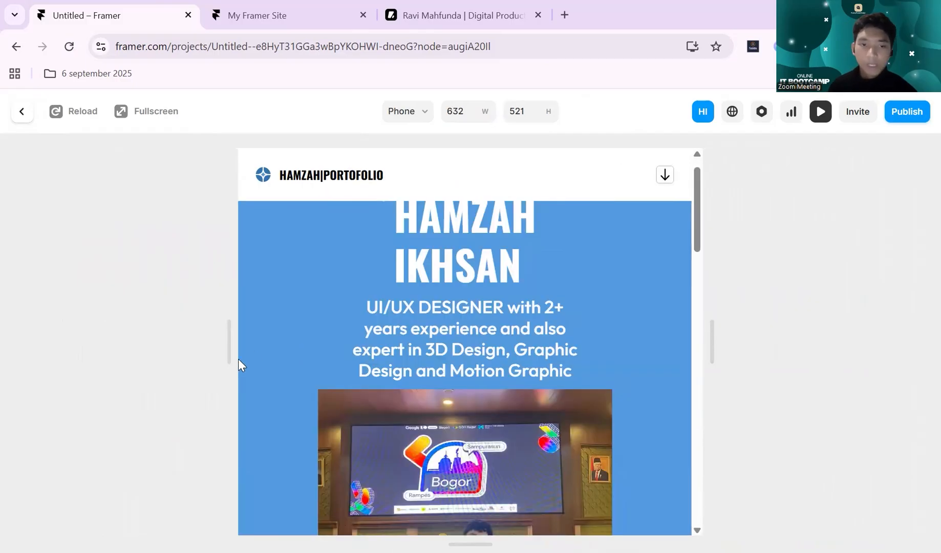
pyautogui.scroll(1, 238, 364)
pyautogui.moveTo(218, 367); pyautogui.dragTo(271, 352)
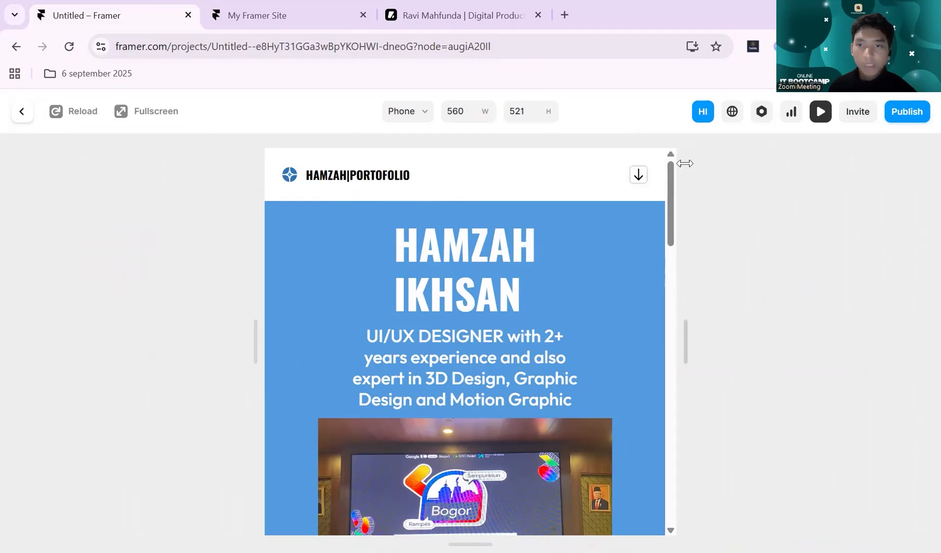
# - Expand the phone navbar menu in the preview and test the footer's Instagram link, returning to the Framer preview
pyautogui.click(640, 182)
pyautogui.tripleClick(642, 182)
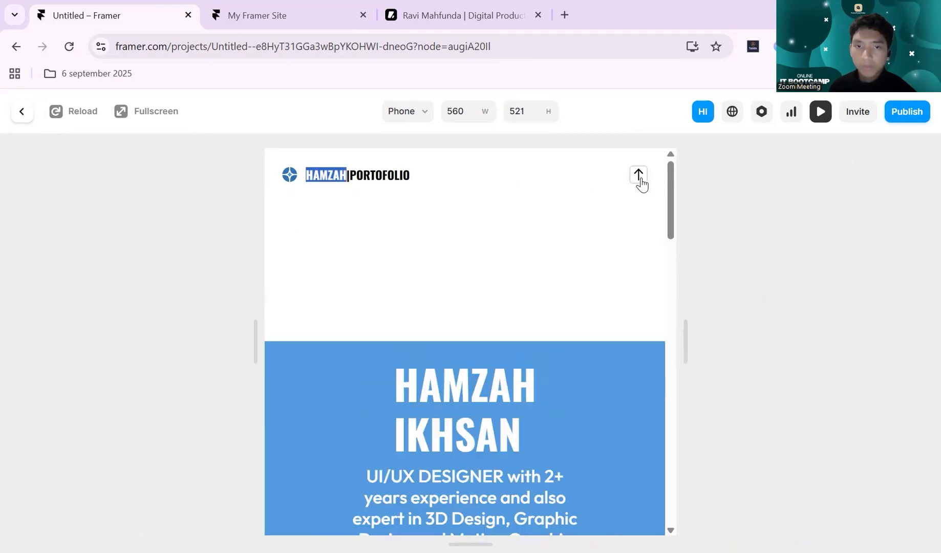
pyautogui.click(643, 186)
pyautogui.scroll(-15, 501, 465)
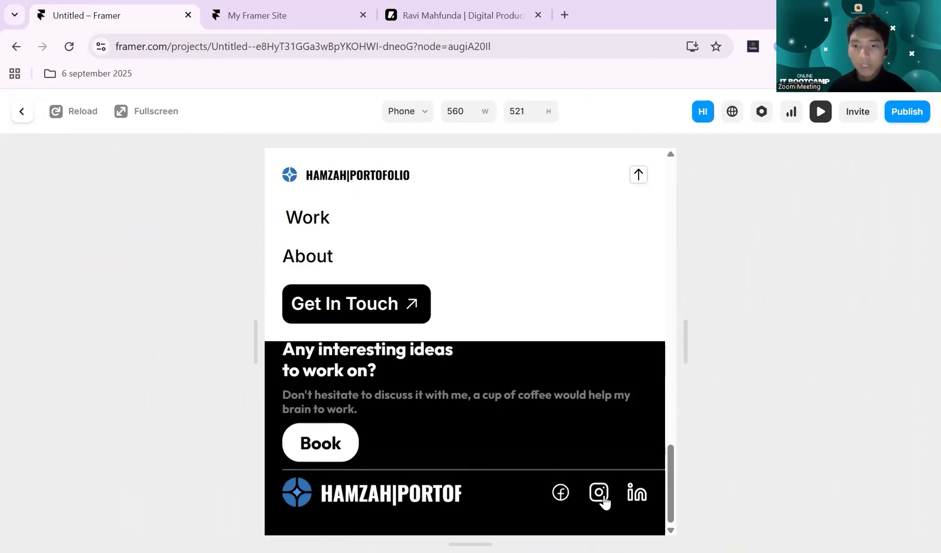
pyautogui.click(602, 497)
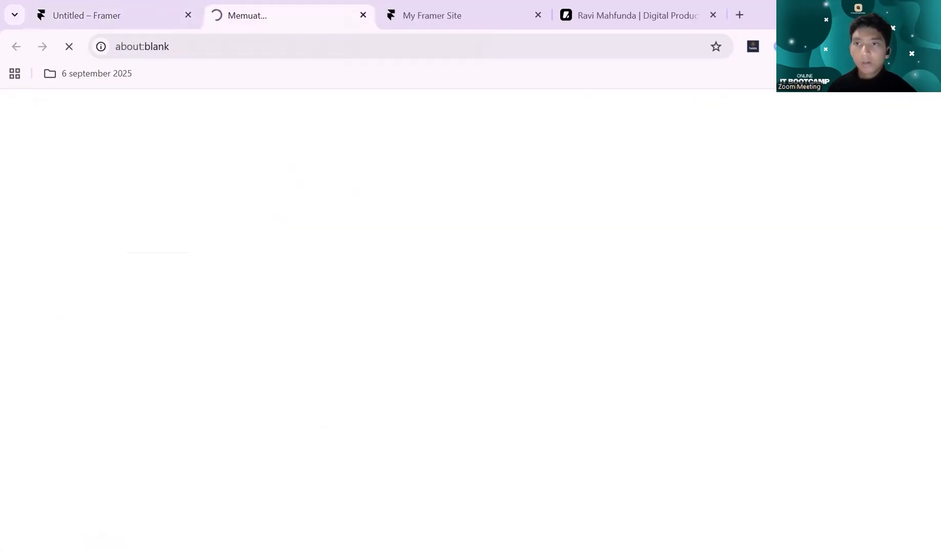
pyautogui.click(59, 15)
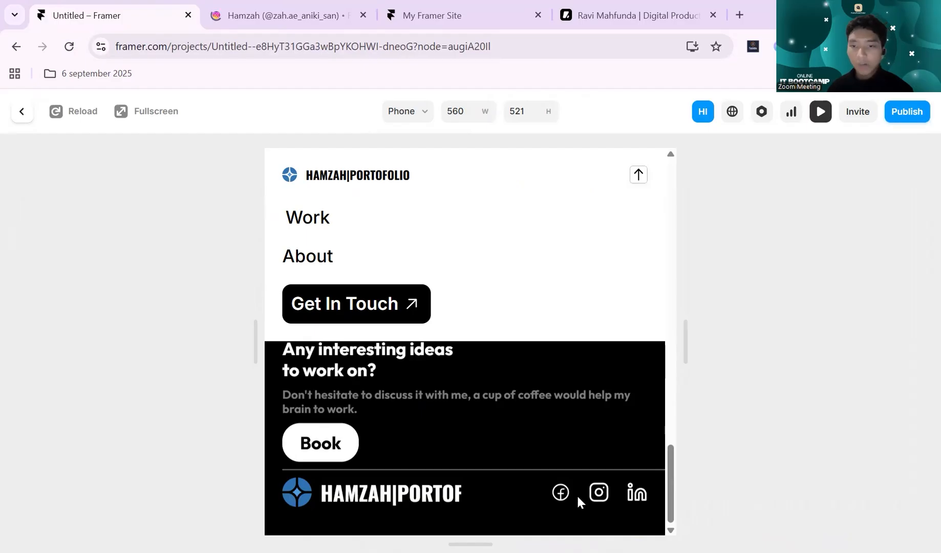
# - Collapse the phone navbar menu, close the preview, and look over the three breakpoints on the canvas
pyautogui.click(638, 174)
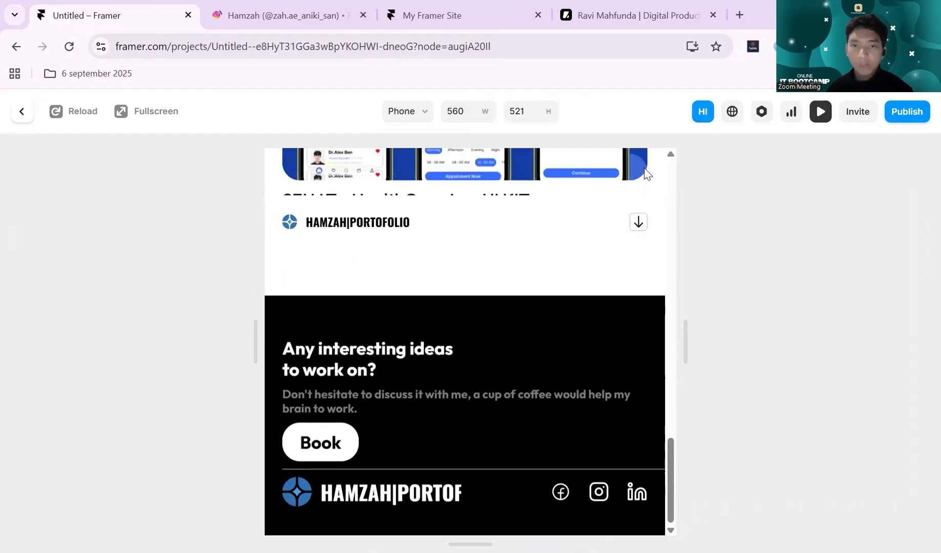
pyautogui.scroll(5, 572, 356)
pyautogui.click(820, 111)
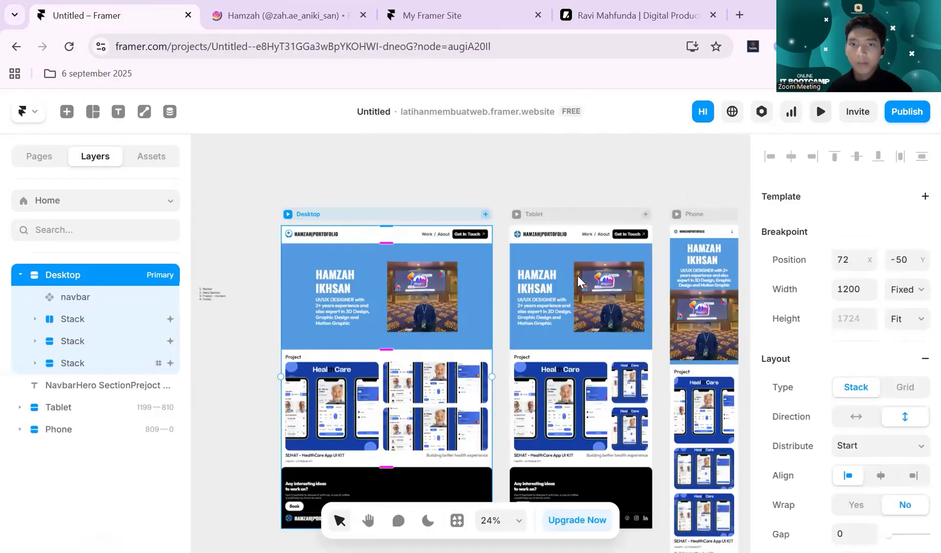
pyautogui.scroll(-1, 545, 279)
pyautogui.hscroll(1, 550, 280)
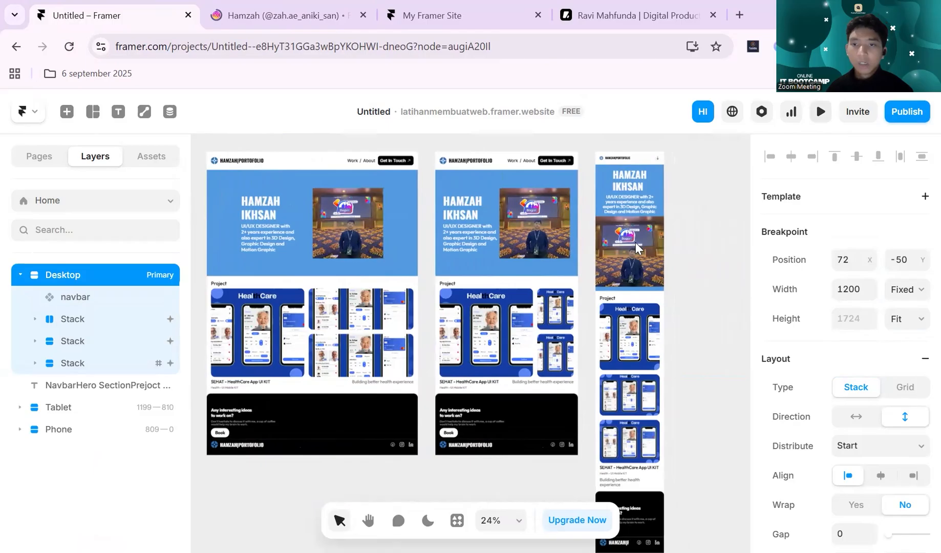
pyautogui.click(698, 228)
pyautogui.scroll(-1, 698, 227)
pyautogui.scroll(2, 697, 230)
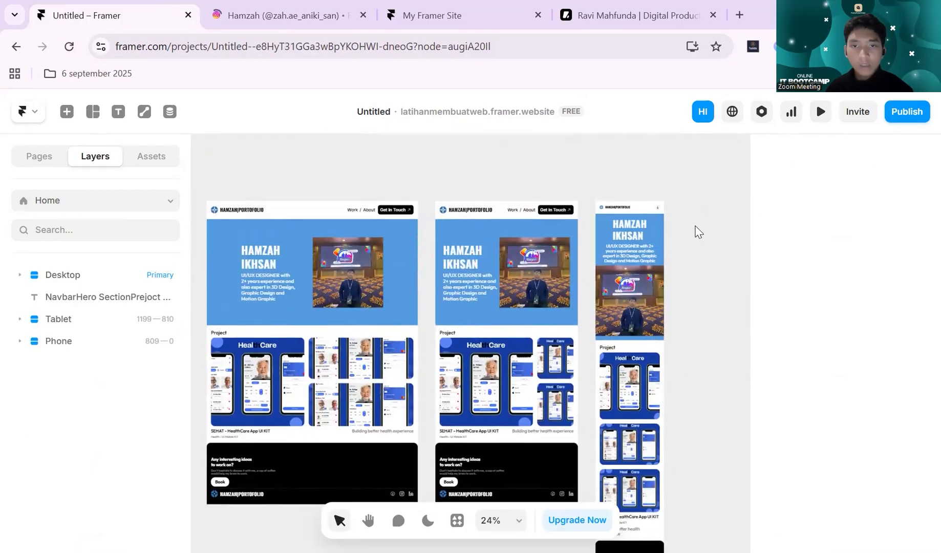
# - Look over the Desktop, Tablet and Phone breakpoints and inspect the layout settings of the Desktop Project section's stack
pyautogui.scroll(-1, 696, 231)
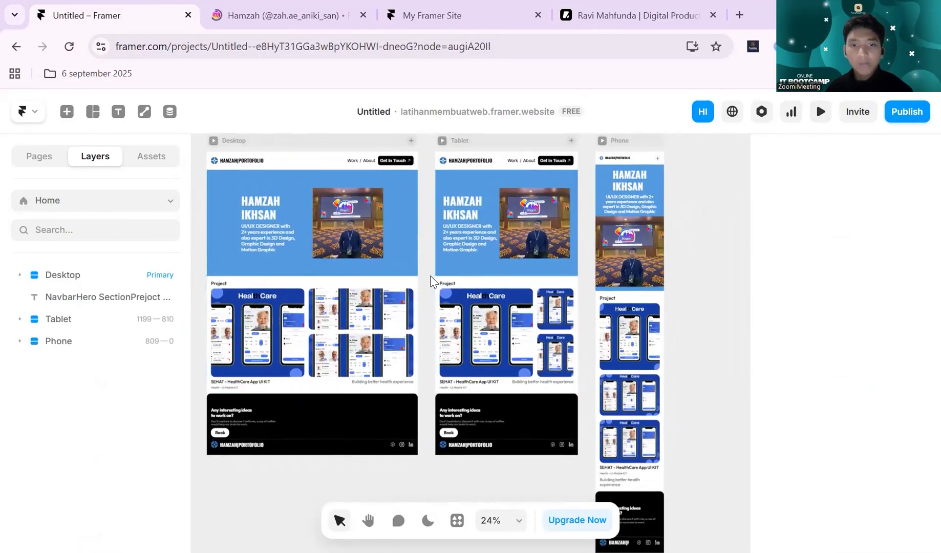
pyautogui.hscroll(-1, 446, 269)
pyautogui.scroll(1, 463, 263)
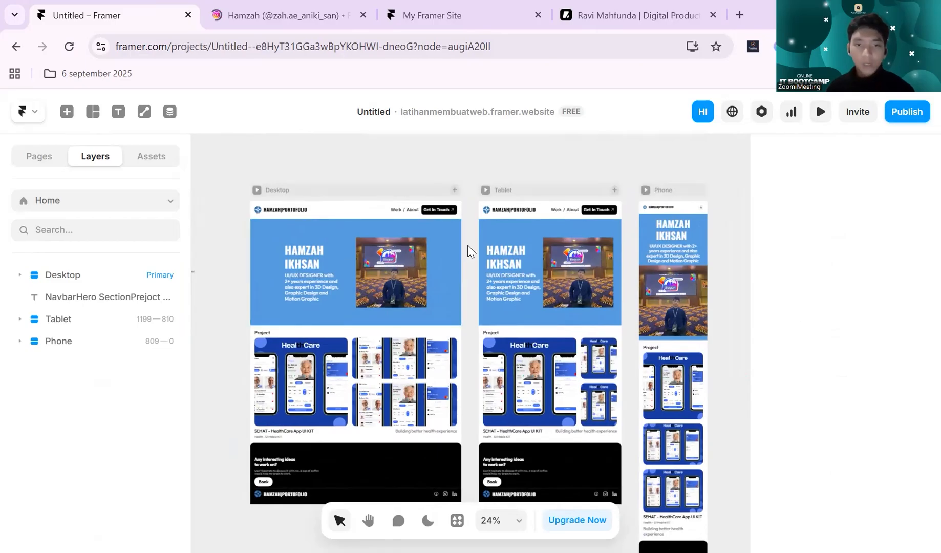
pyautogui.scroll(2, 469, 252)
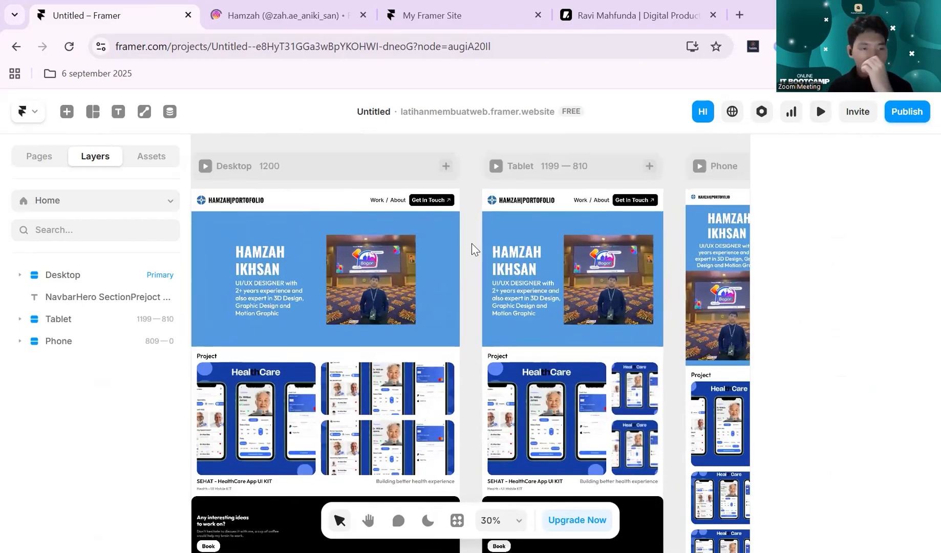
pyautogui.scroll(1, 478, 235)
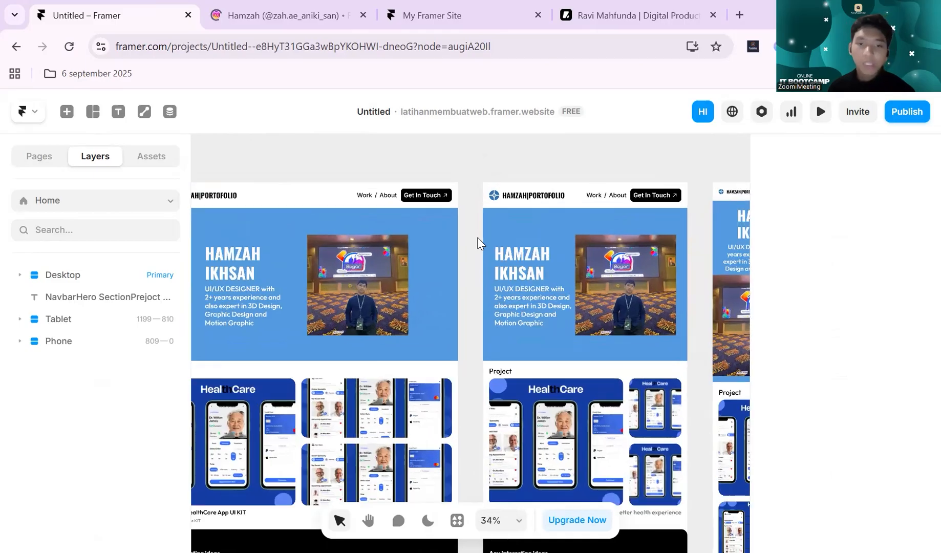
pyautogui.hscroll(-1, 477, 241)
pyautogui.scroll(-2, 430, 286)
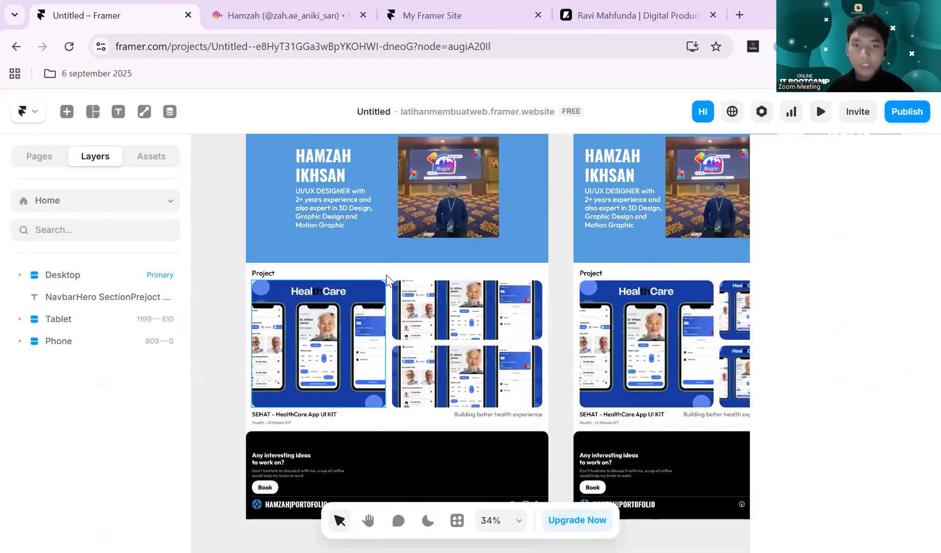
pyautogui.click(390, 279)
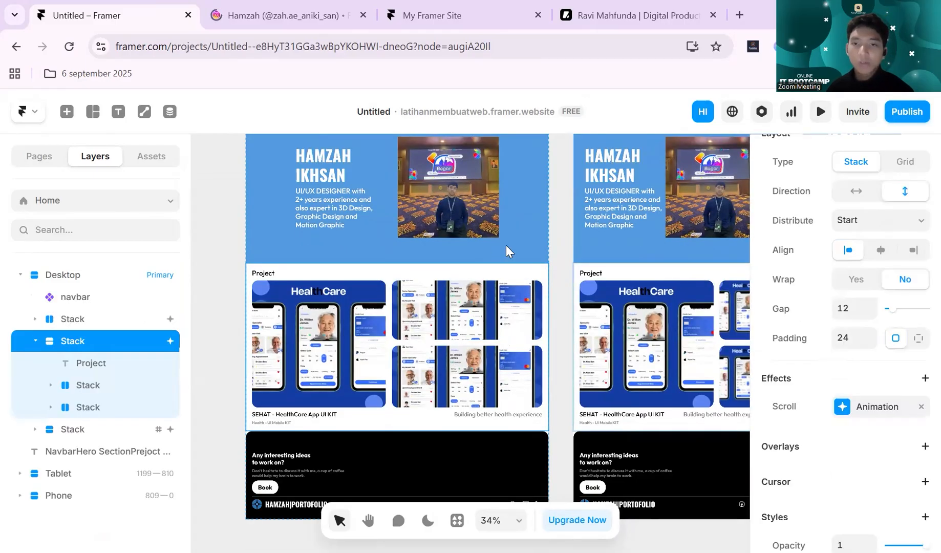
pyautogui.click(561, 224)
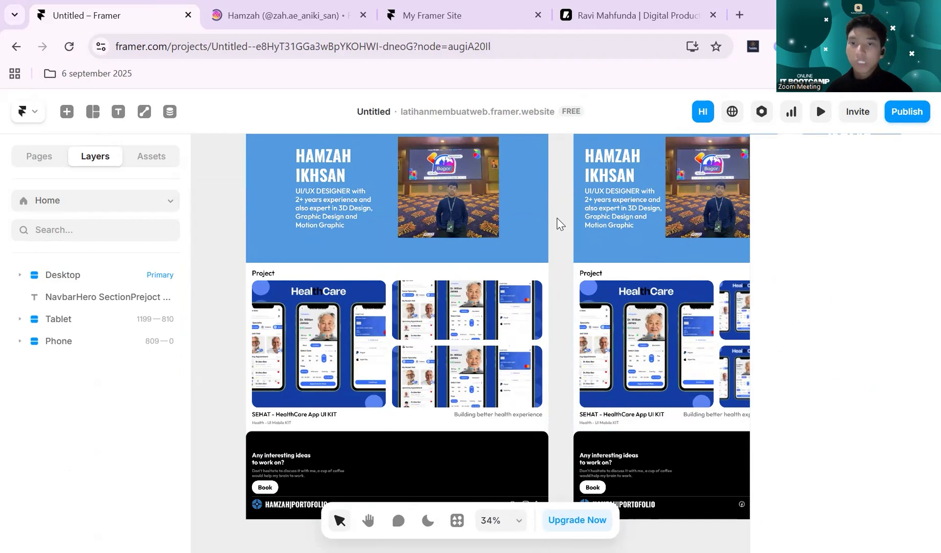
# - Compare the Tablet and Phone layouts with the Desktop one, from navbar and hero down to the footer
pyautogui.scroll(-2, 560, 224)
pyautogui.hscroll(2, 559, 224)
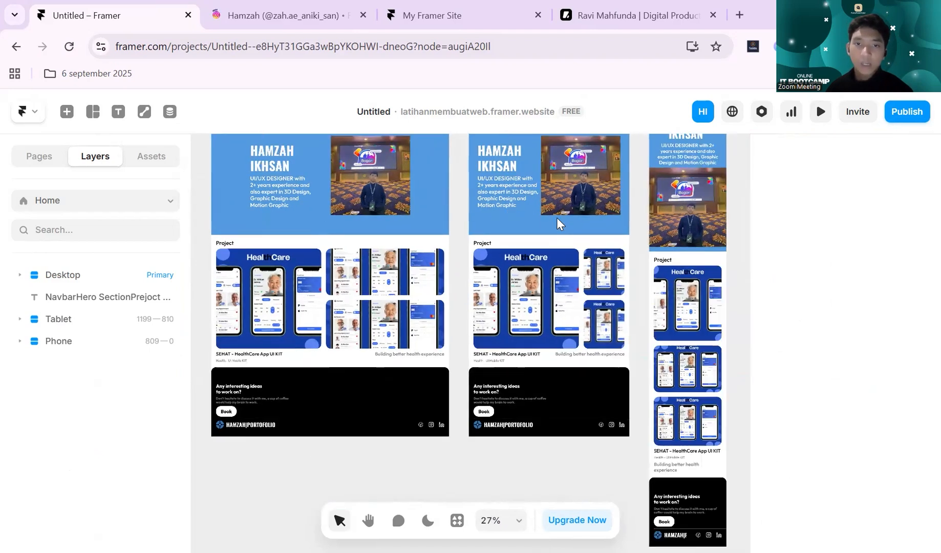
pyautogui.scroll(-1, 557, 224)
pyautogui.hscroll(1, 557, 224)
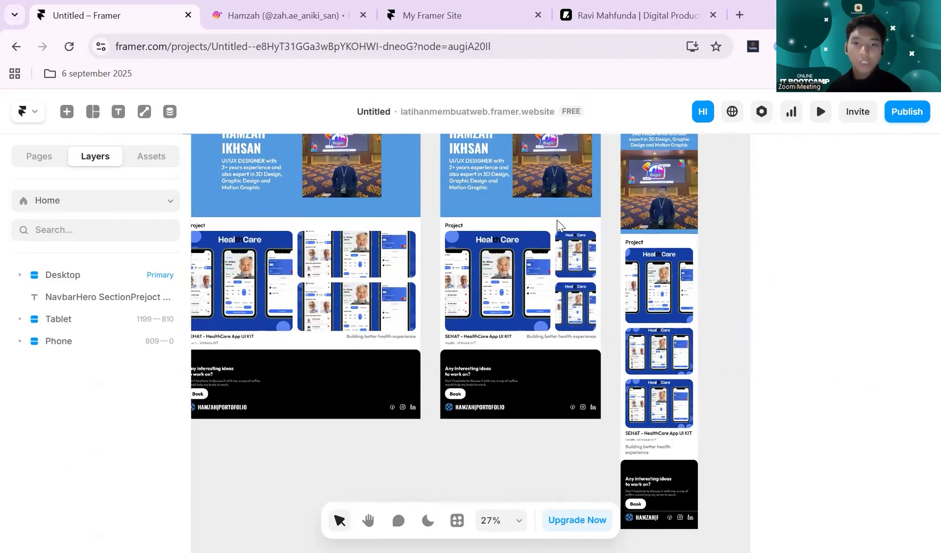
pyautogui.scroll(3, 559, 225)
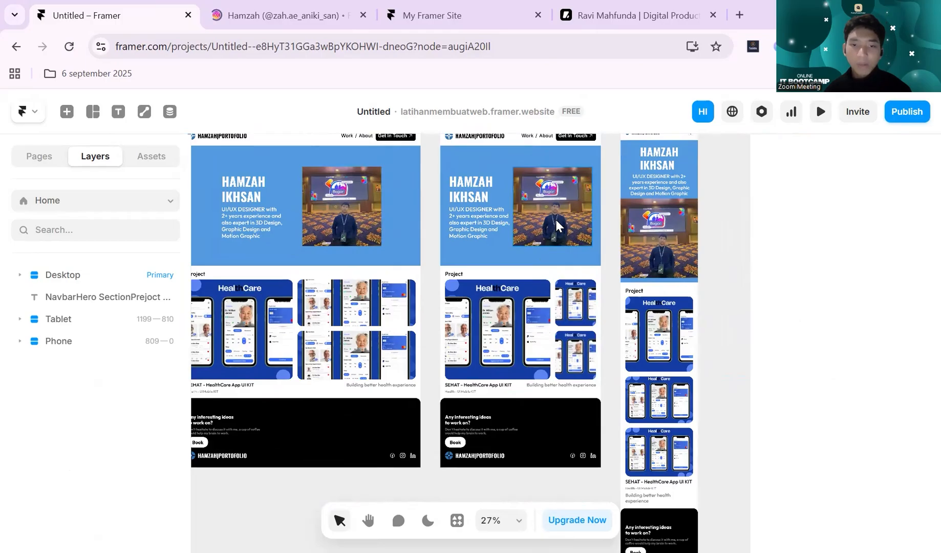
pyautogui.scroll(6, 604, 220)
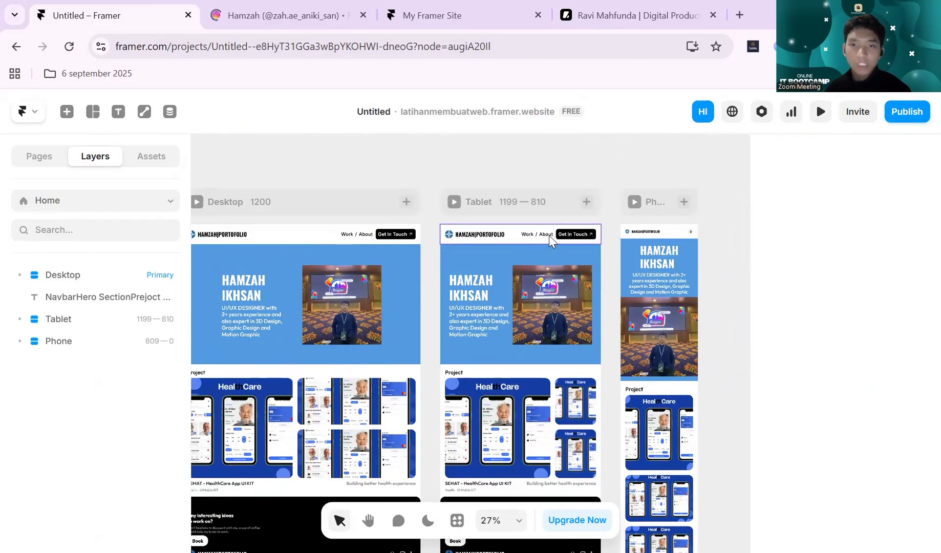
pyautogui.scroll(3, 550, 235)
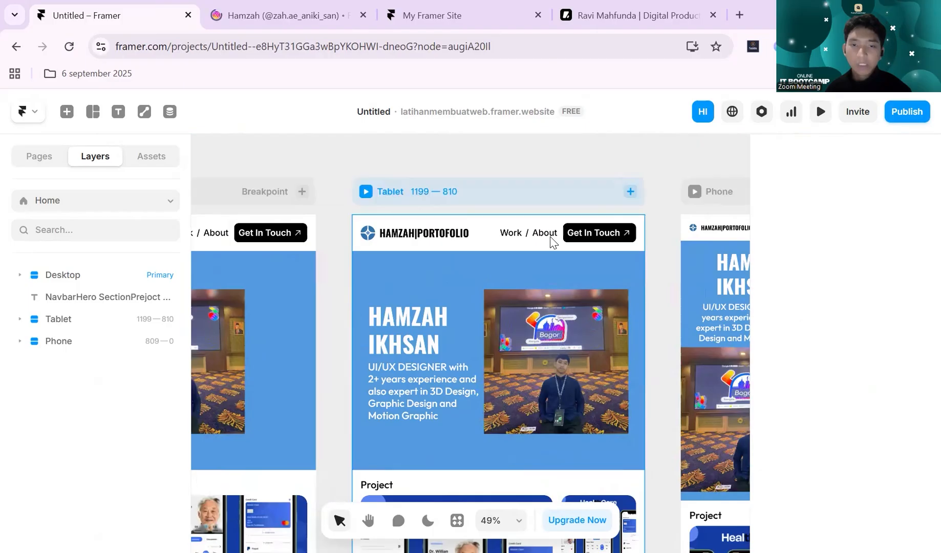
pyautogui.scroll(-3, 550, 236)
pyautogui.scroll(5, 550, 236)
pyautogui.scroll(-4, 552, 238)
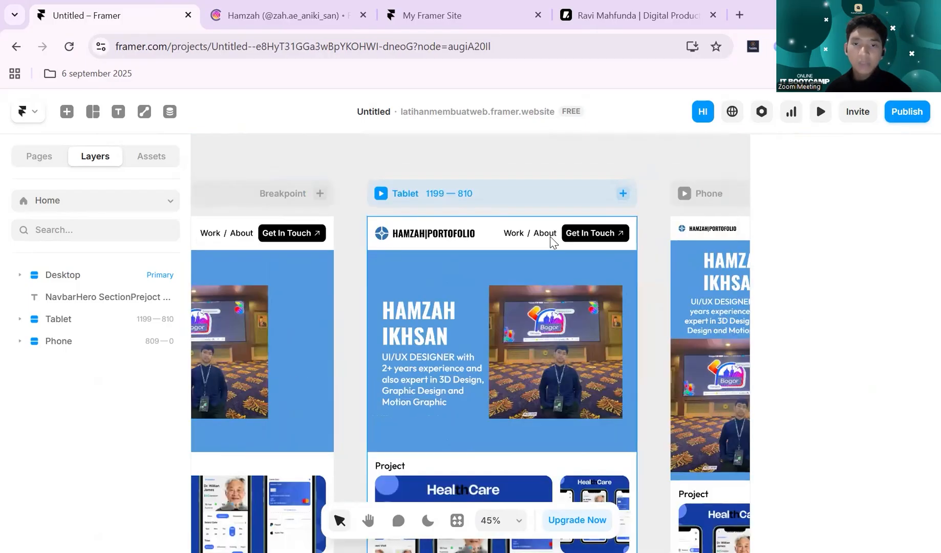
pyautogui.hscroll(2, 552, 231)
pyautogui.scroll(1, 552, 225)
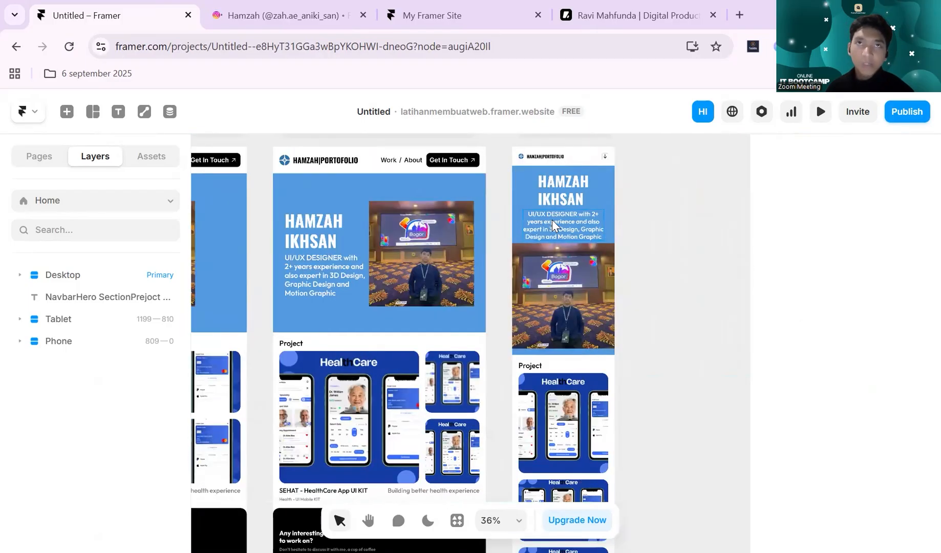
pyautogui.scroll(-2, 552, 218)
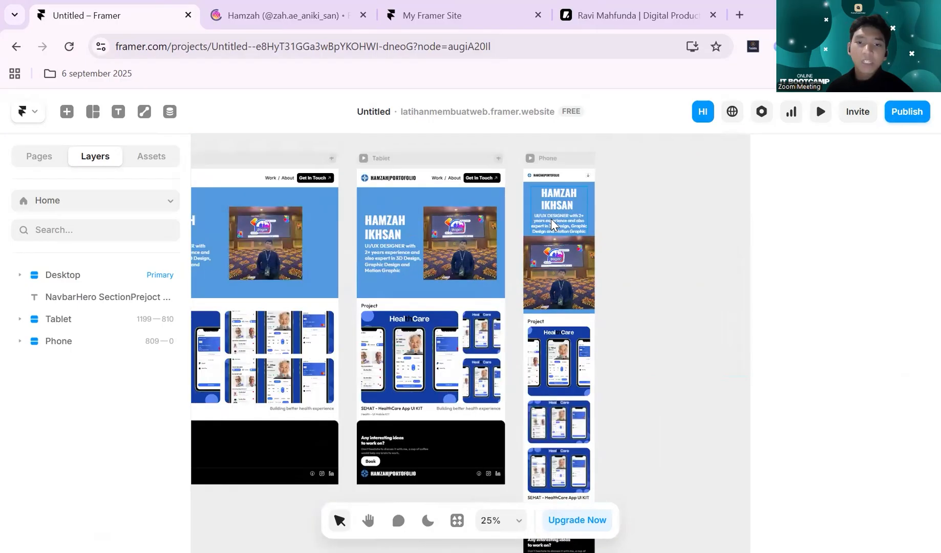
pyautogui.scroll(-1, 551, 218)
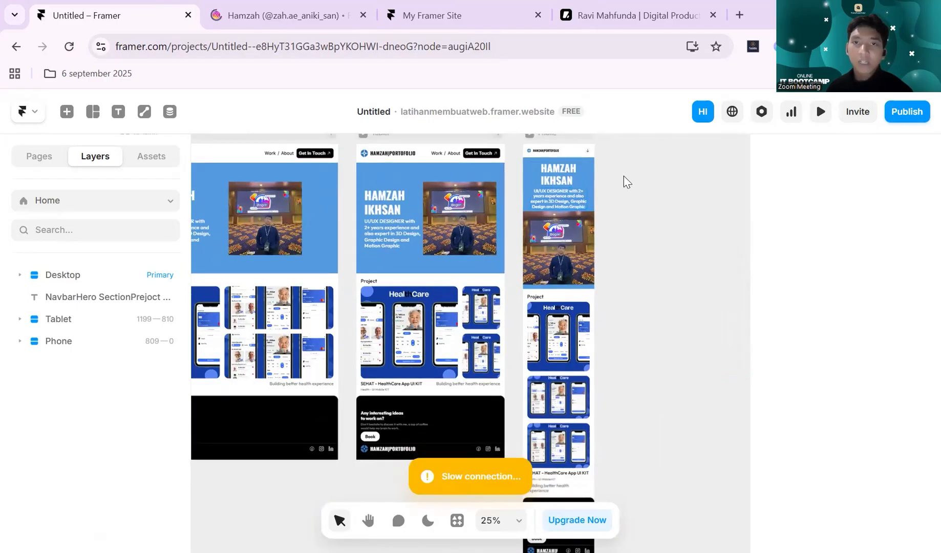
pyautogui.scroll(2, 624, 210)
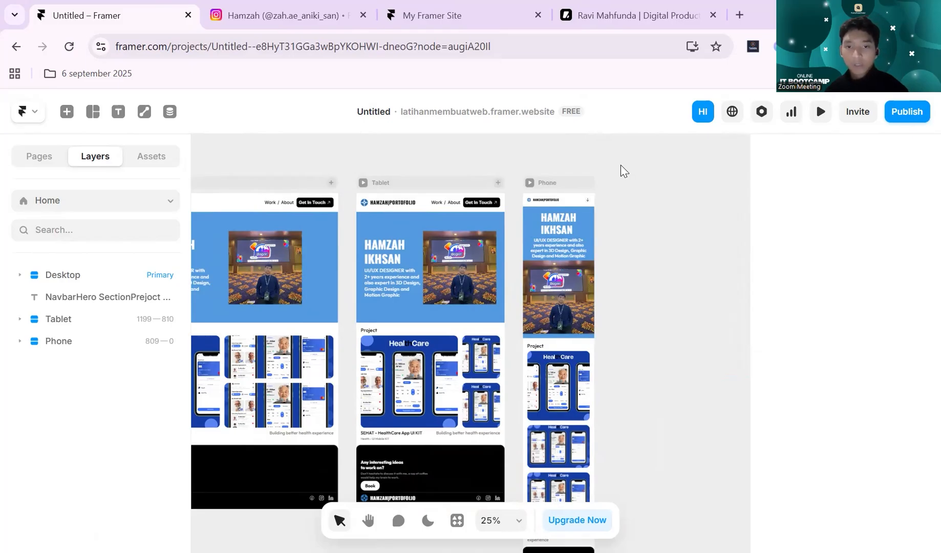
pyautogui.scroll(-2, 624, 171)
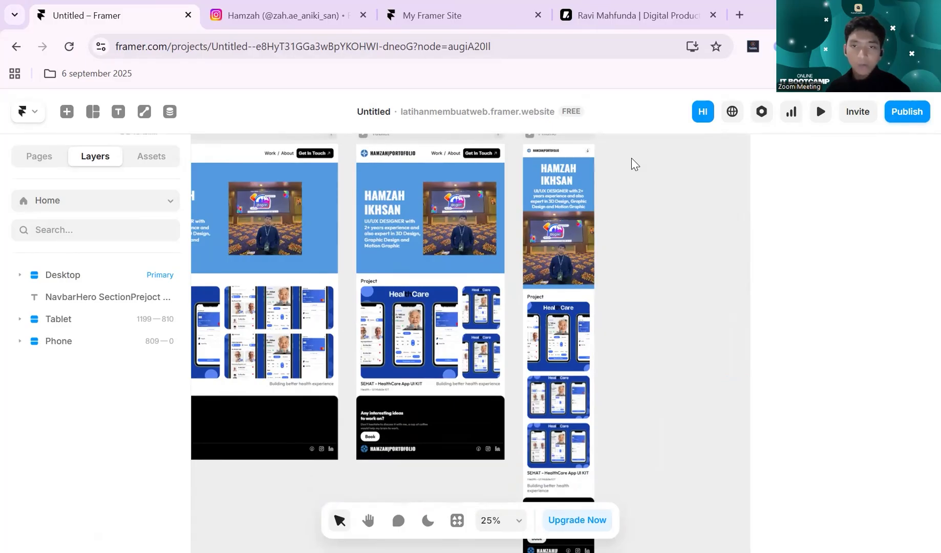
pyautogui.scroll(1, 632, 164)
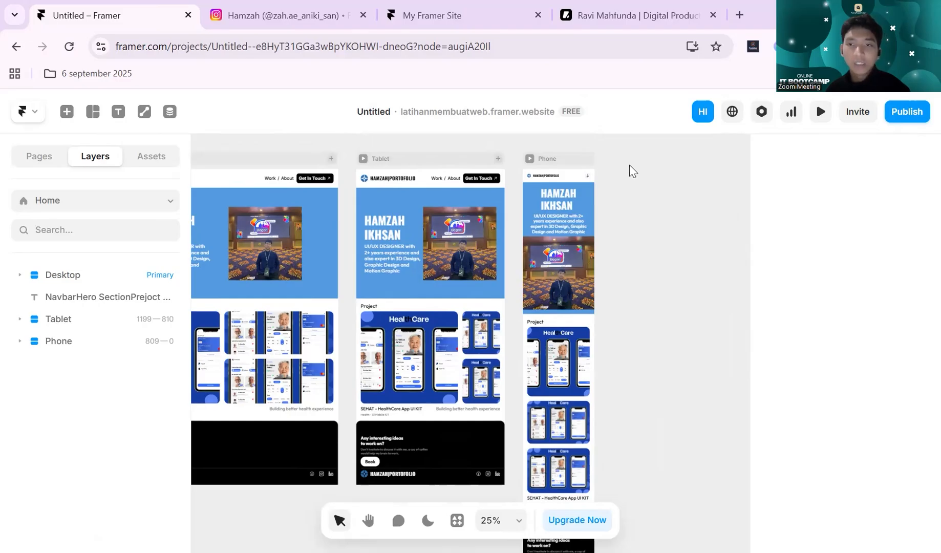
pyautogui.scroll(-4, 630, 164)
pyautogui.scroll(3, 631, 162)
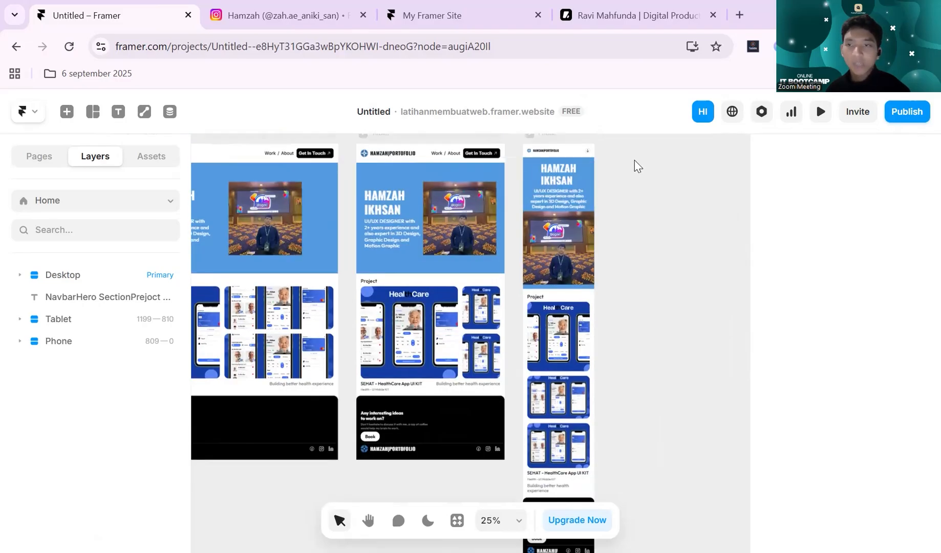
# - Open the site settings and review the general site title, description and search preview
pyautogui.click(763, 115)
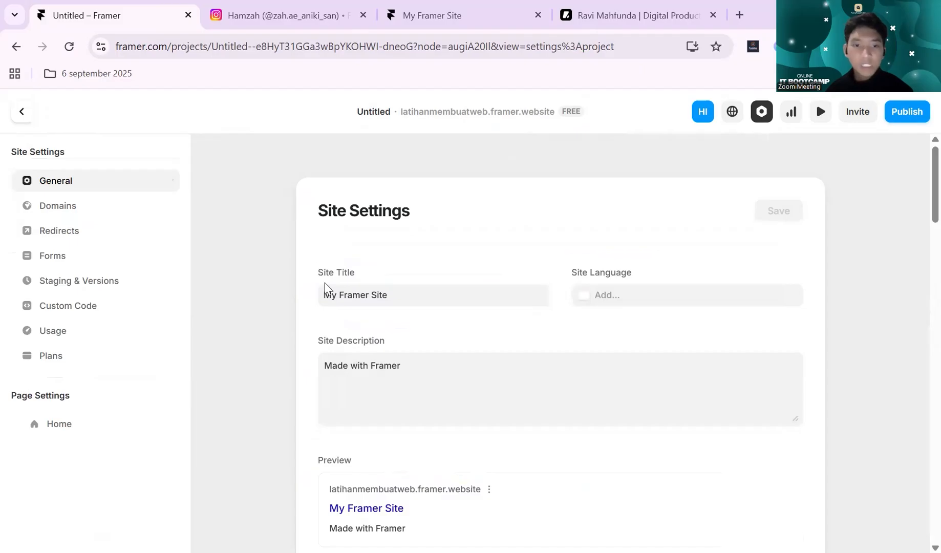
pyautogui.scroll(-3, 333, 288)
pyautogui.scroll(2, 333, 289)
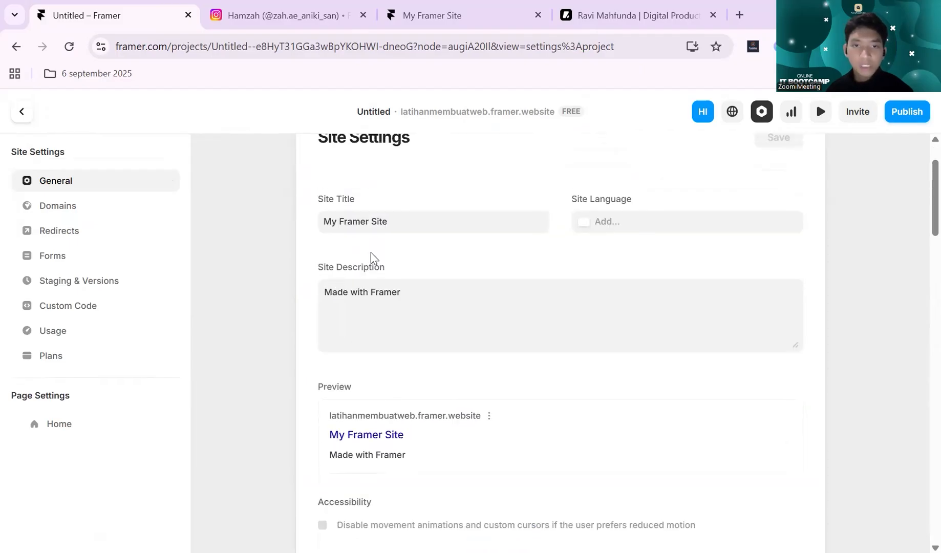
pyautogui.scroll(-4, 389, 269)
pyautogui.scroll(3, 389, 266)
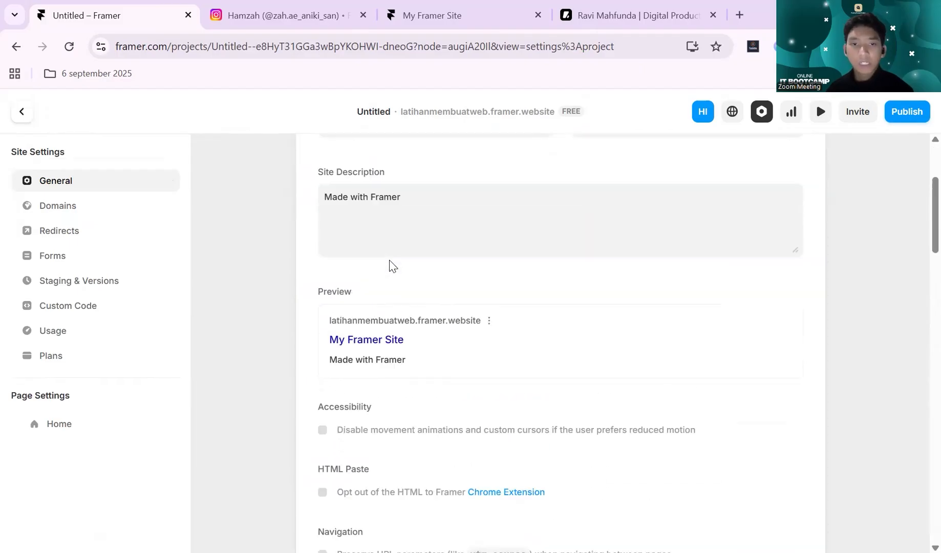
# - Check the base and custom URLs in the domain settings and return to the general site settings
pyautogui.click(82, 208)
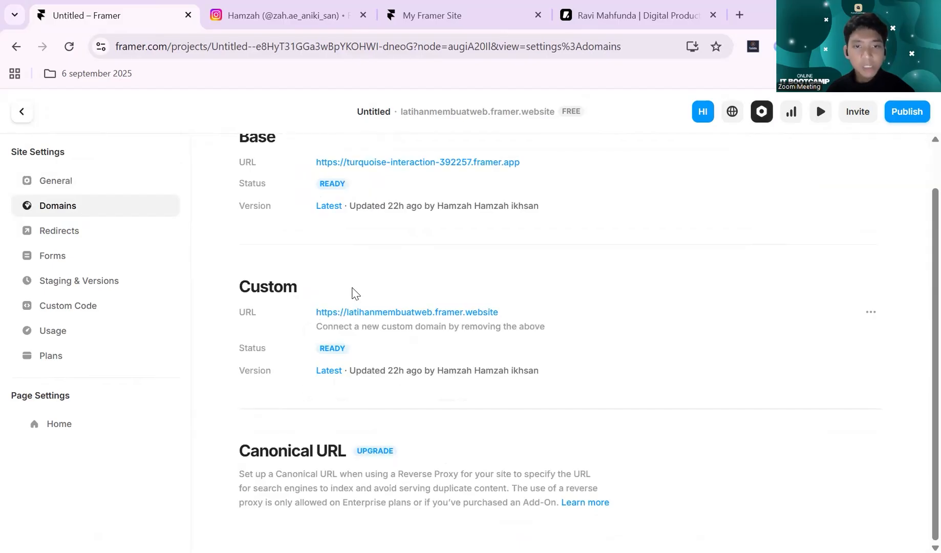
pyautogui.click(123, 187)
pyautogui.click(118, 206)
pyautogui.click(123, 188)
pyautogui.scroll(-1, 525, 281)
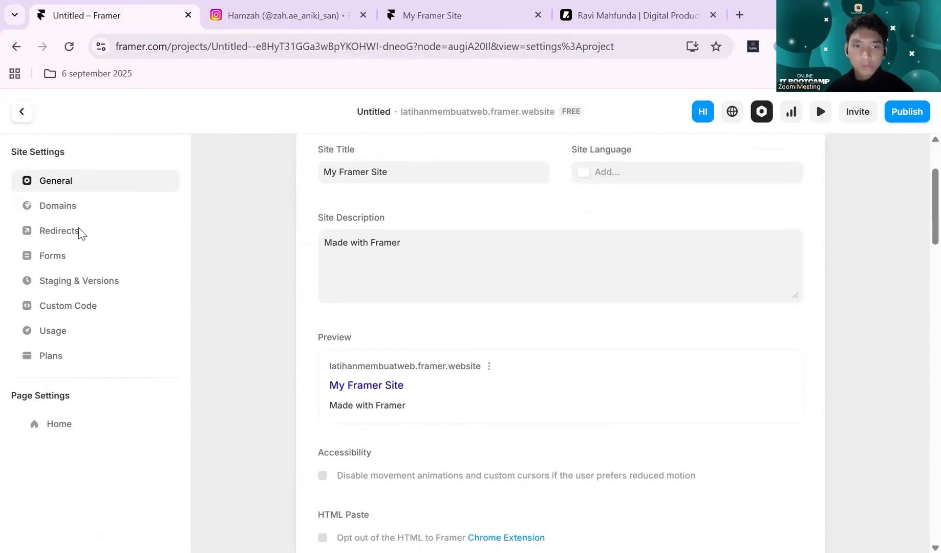
pyautogui.click(88, 208)
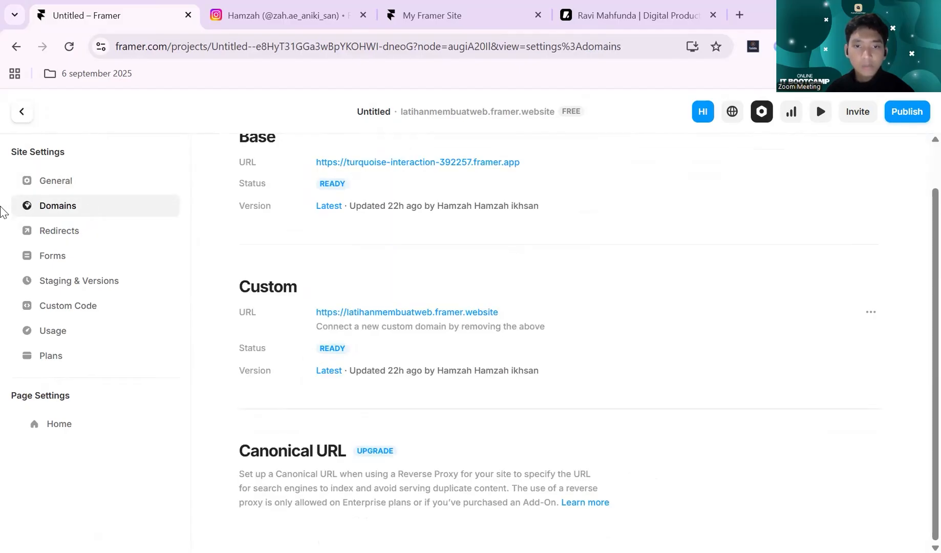
pyautogui.click(53, 185)
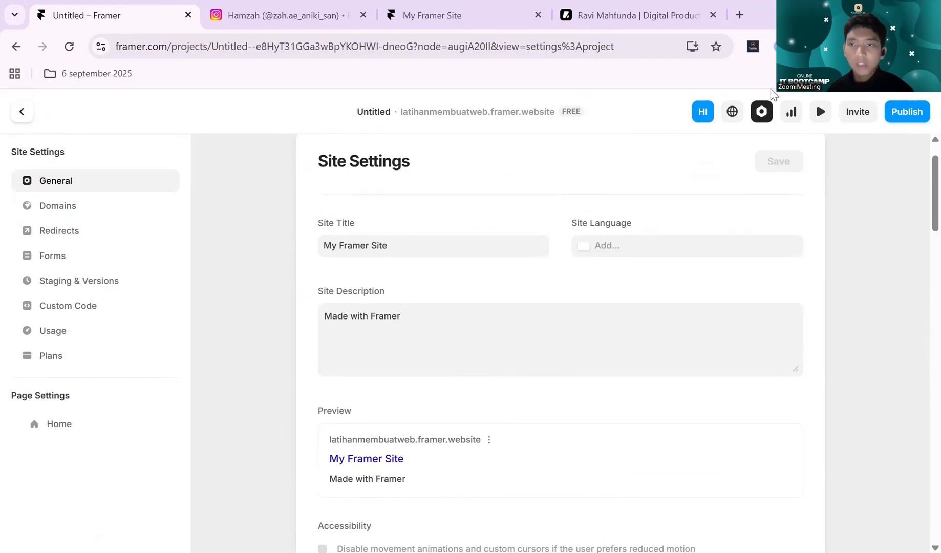
# - Review the accessibility, HTML paste, navigation and layout direction options in the general site settings
pyautogui.scroll(-3, 630, 248)
pyautogui.scroll(3, 629, 248)
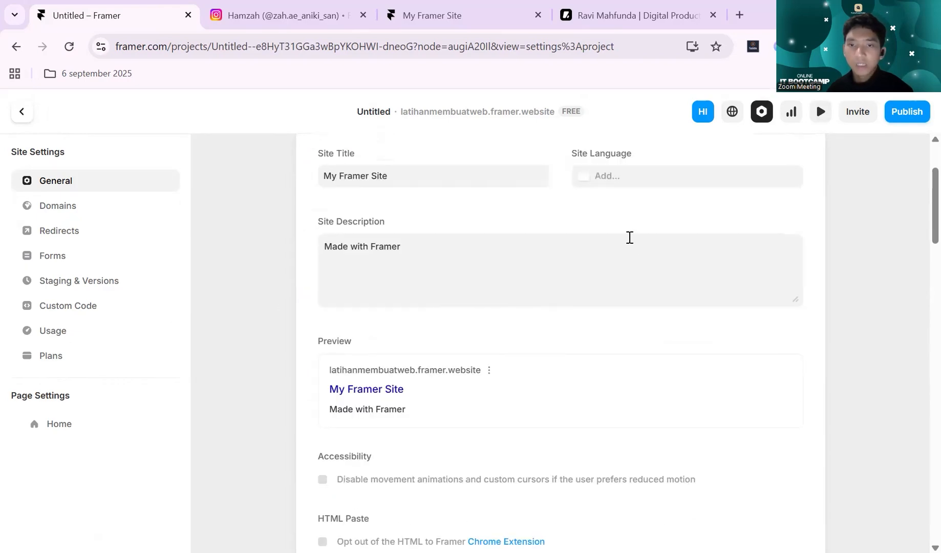
pyautogui.scroll(-8, 576, 252)
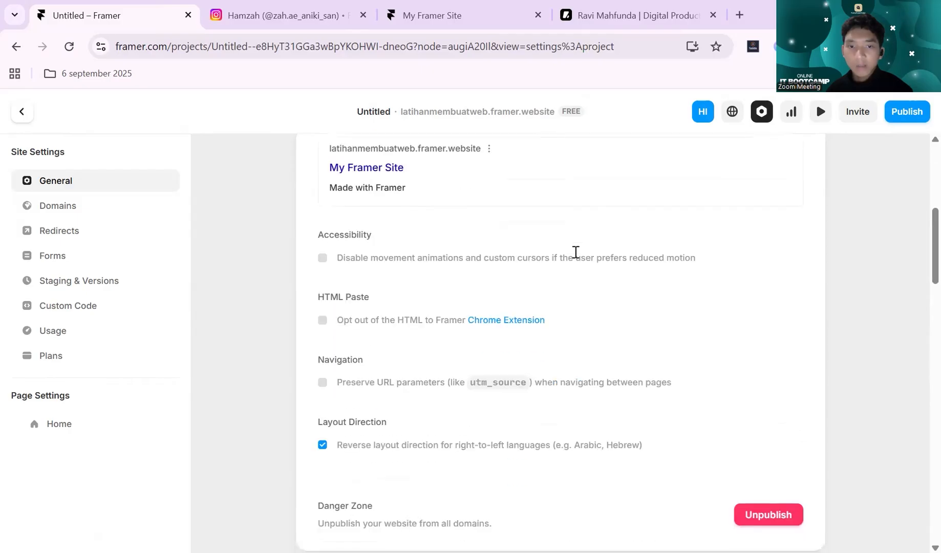
# - Examine the favicon, social preview and Apple touch icon options under Site Images, and go back to the site description
pyautogui.scroll(-8, 583, 217)
pyautogui.scroll(3, 585, 218)
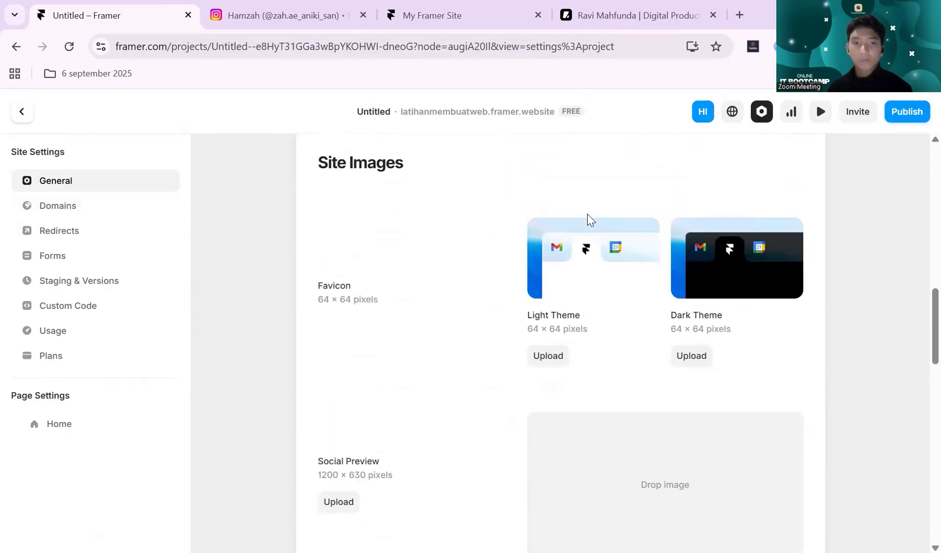
pyautogui.scroll(-2, 595, 206)
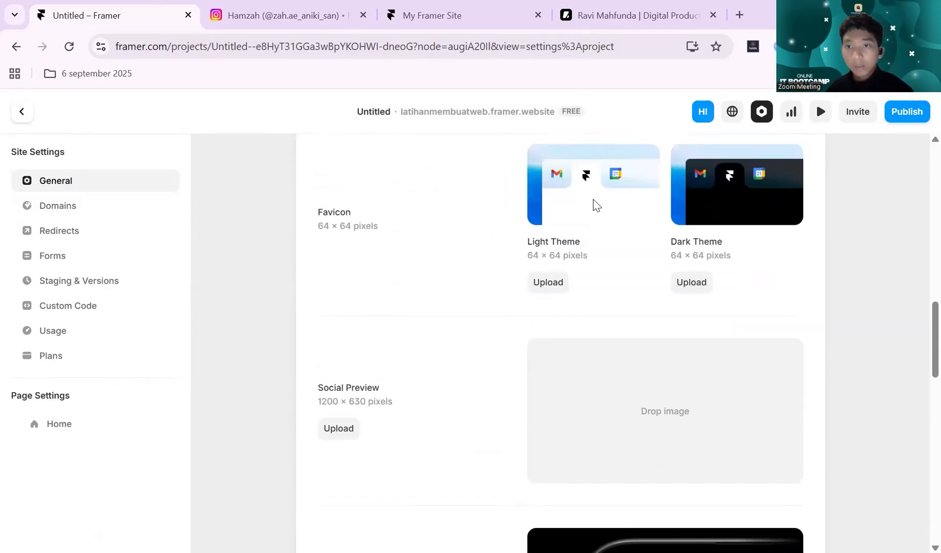
pyautogui.scroll(-3, 595, 207)
pyautogui.scroll(3, 596, 207)
pyautogui.scroll(1, 596, 206)
pyautogui.scroll(-2, 595, 206)
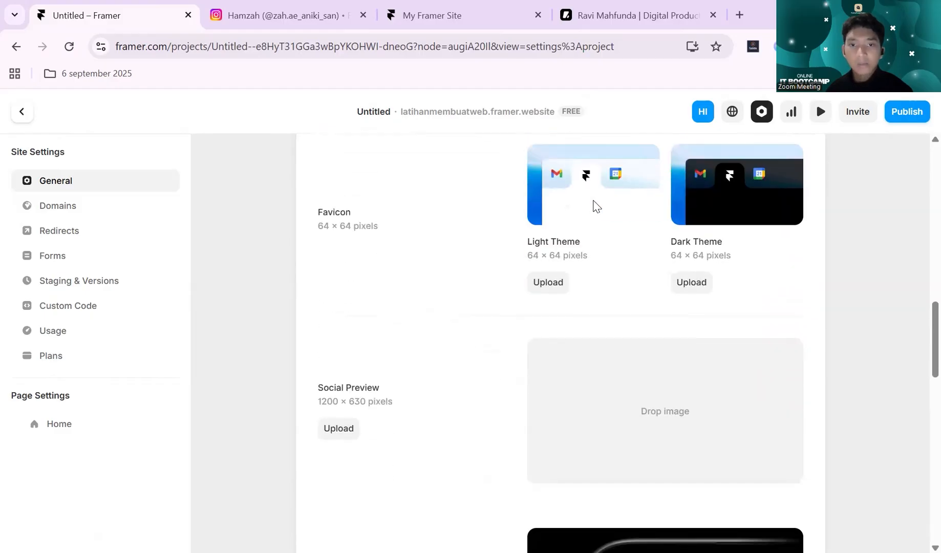
pyautogui.scroll(-2, 493, 269)
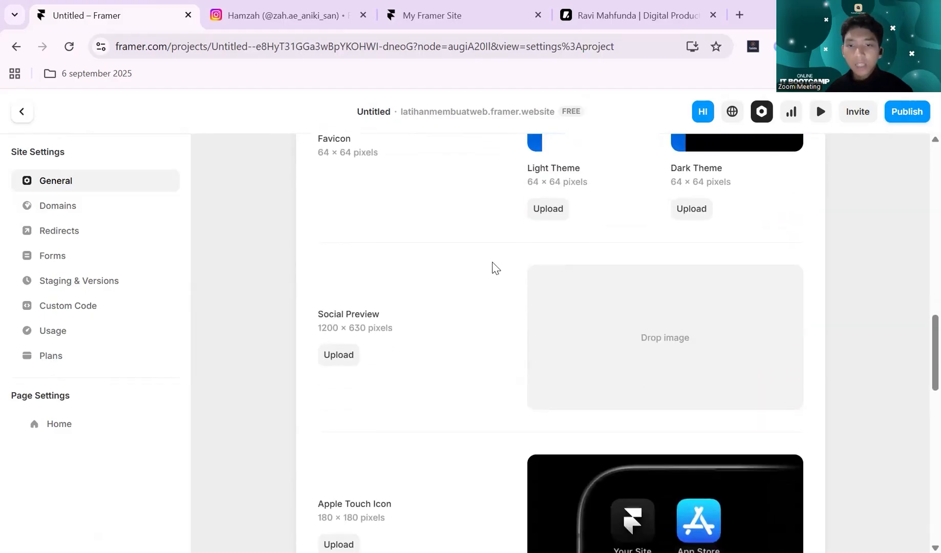
pyautogui.scroll(2, 496, 268)
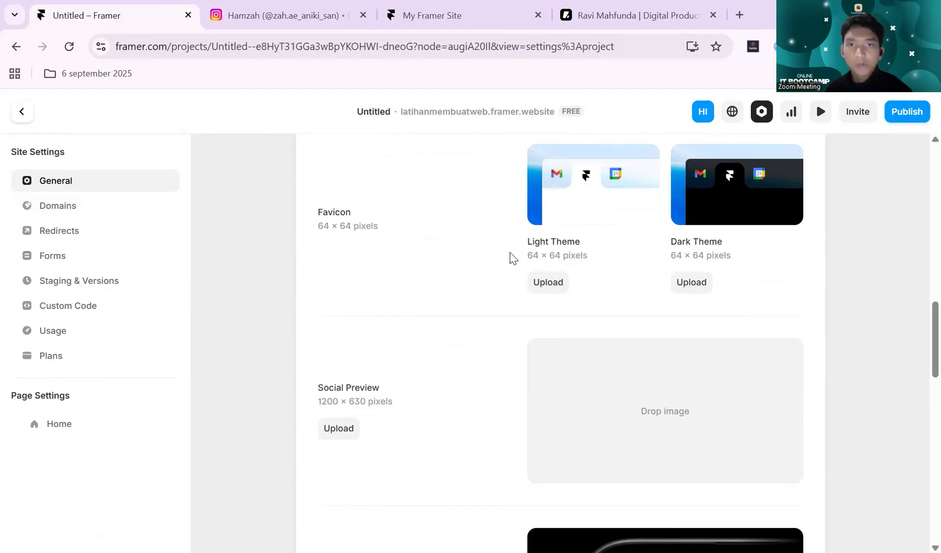
pyautogui.scroll(10, 509, 256)
pyautogui.scroll(4, 482, 257)
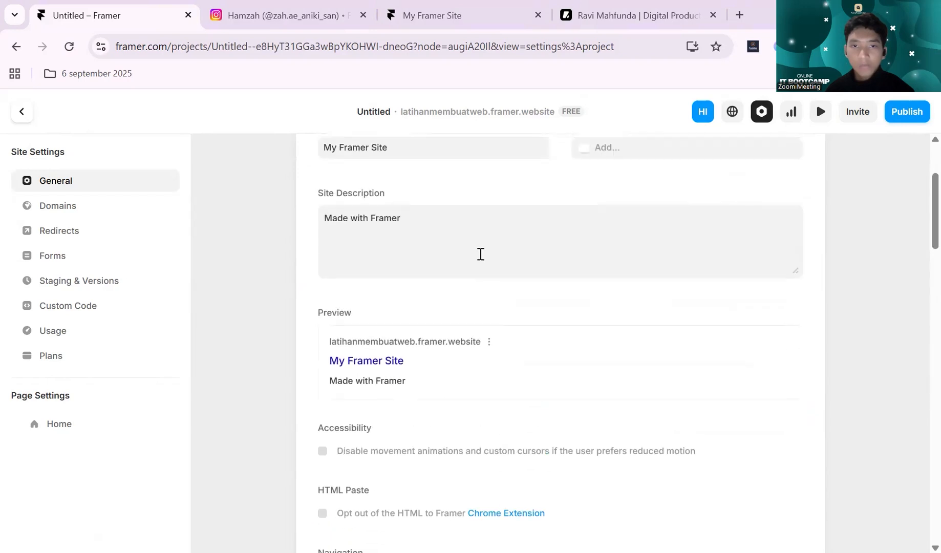
# - Open the live portfolio site from the custom URL in the domain settings and return to the Framer project
pyautogui.scroll(-7, 483, 248)
pyautogui.click(54, 208)
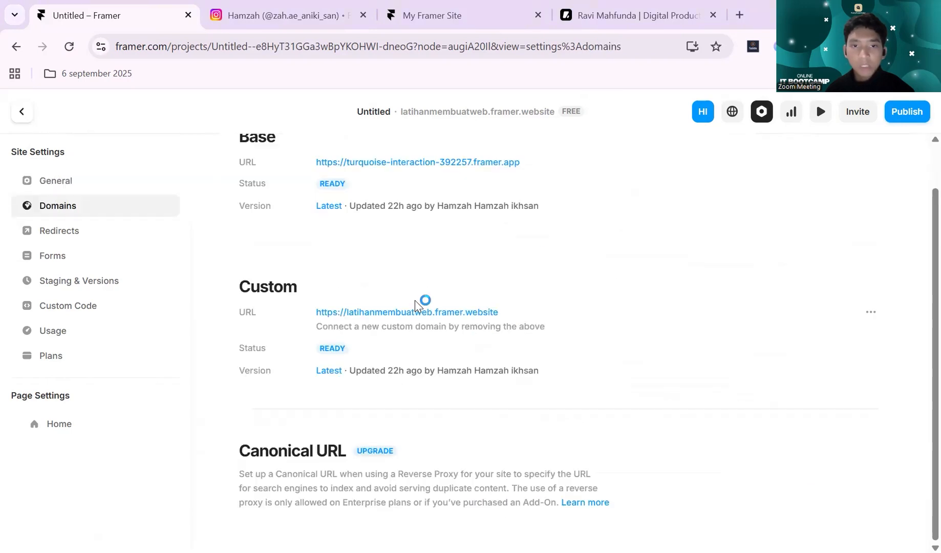
pyautogui.click(411, 311)
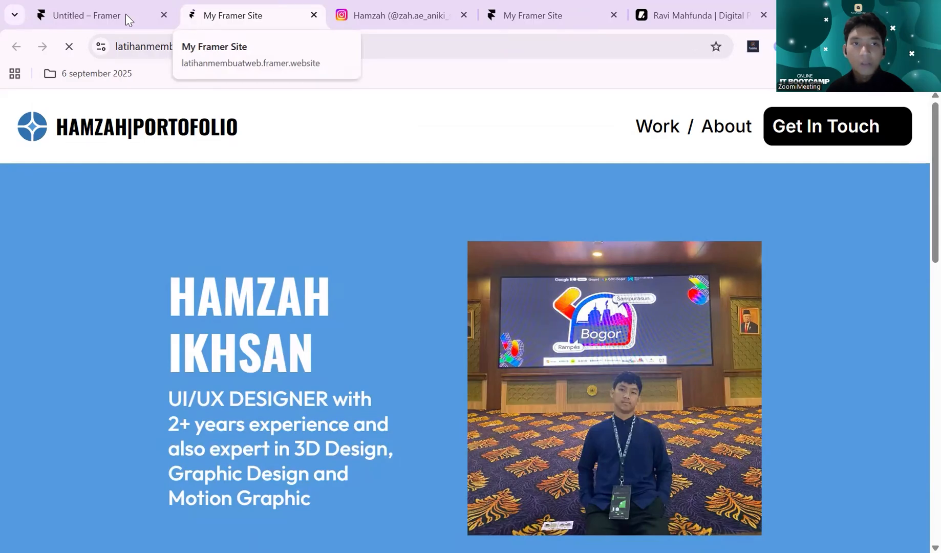
pyautogui.click(97, 15)
# - Go to the general site settings and examine the image options from Favicon to Apple Touch Icon, down to Password Protection
pyautogui.click(102, 177)
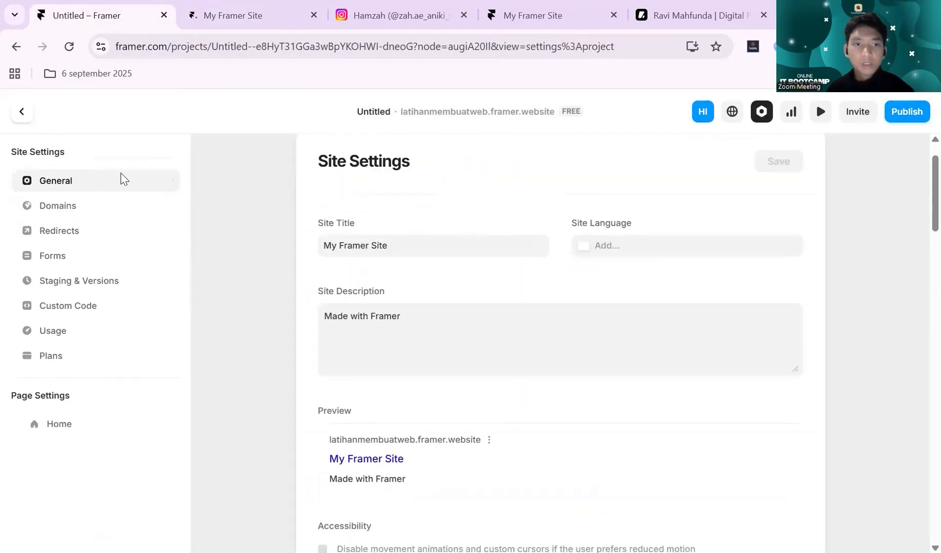
pyautogui.scroll(-10, 510, 185)
pyautogui.scroll(-4, 514, 190)
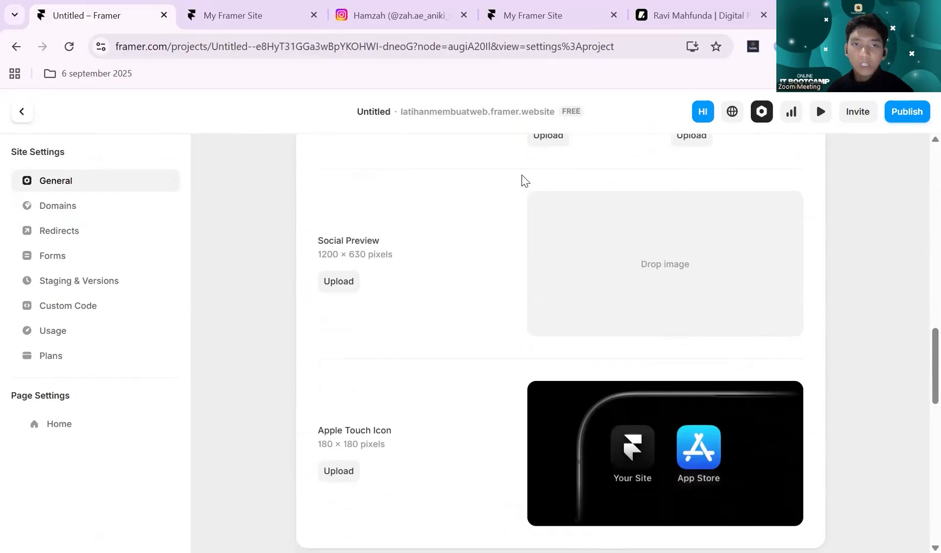
pyautogui.scroll(-3, 545, 204)
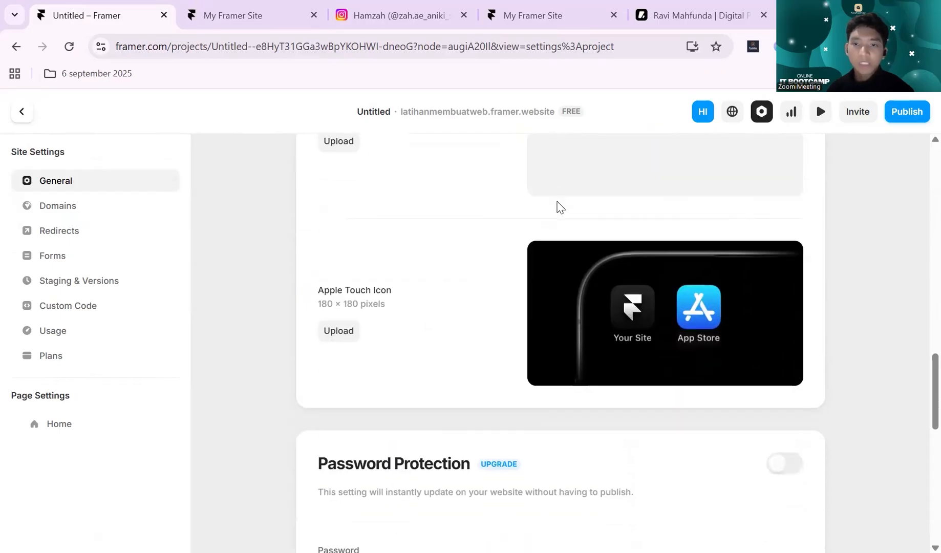
pyautogui.scroll(5, 556, 206)
pyautogui.scroll(1, 489, 277)
pyautogui.scroll(-1, 496, 278)
pyautogui.scroll(-1, 497, 270)
pyautogui.scroll(1, 497, 266)
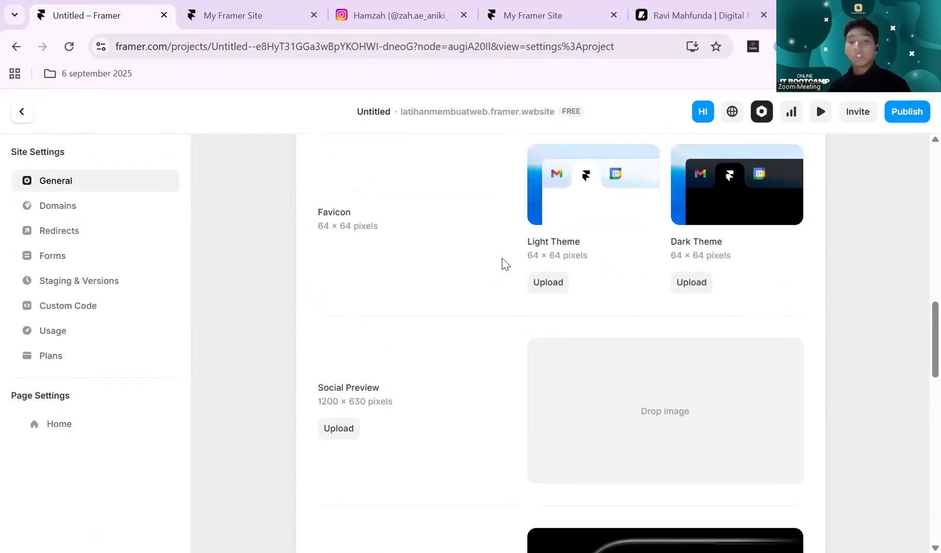
pyautogui.scroll(-3, 489, 271)
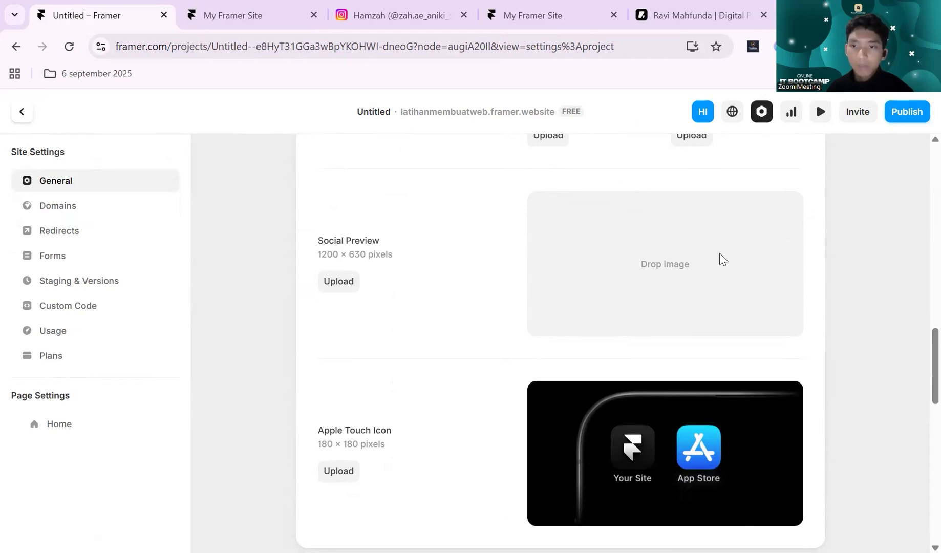
# - Leave the site settings for the design canvas and review the Tablet and Phone layouts from header to footer
pyautogui.click(822, 114)
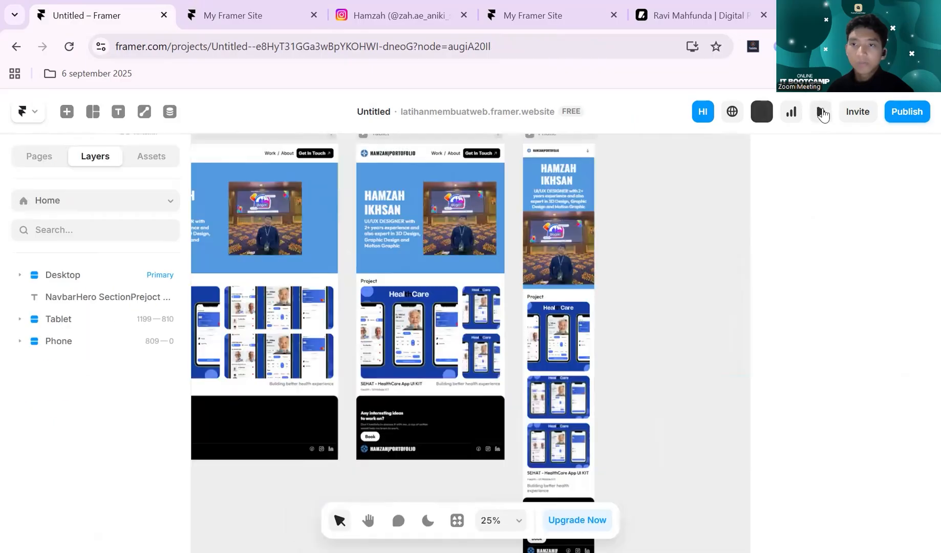
pyautogui.scroll(1, 621, 251)
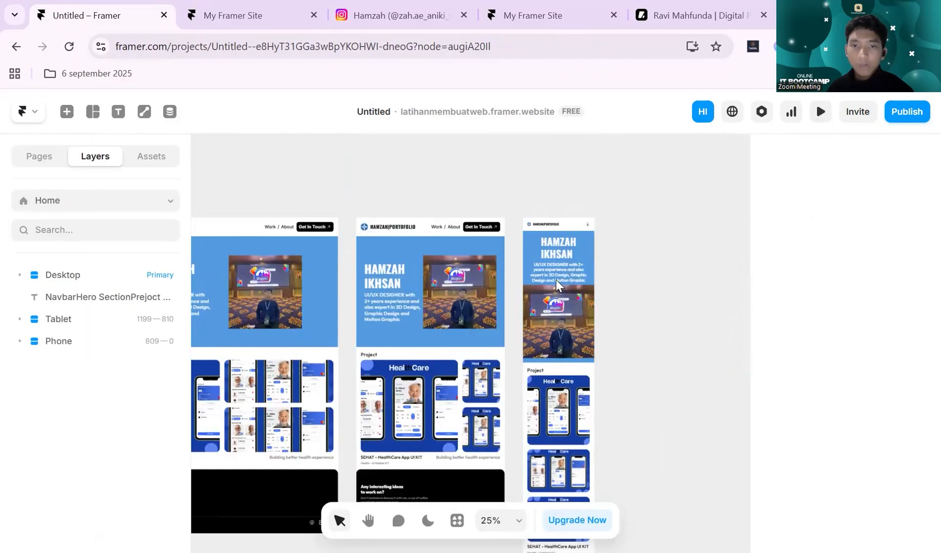
pyautogui.scroll(1, 489, 320)
pyautogui.scroll(2, 489, 320)
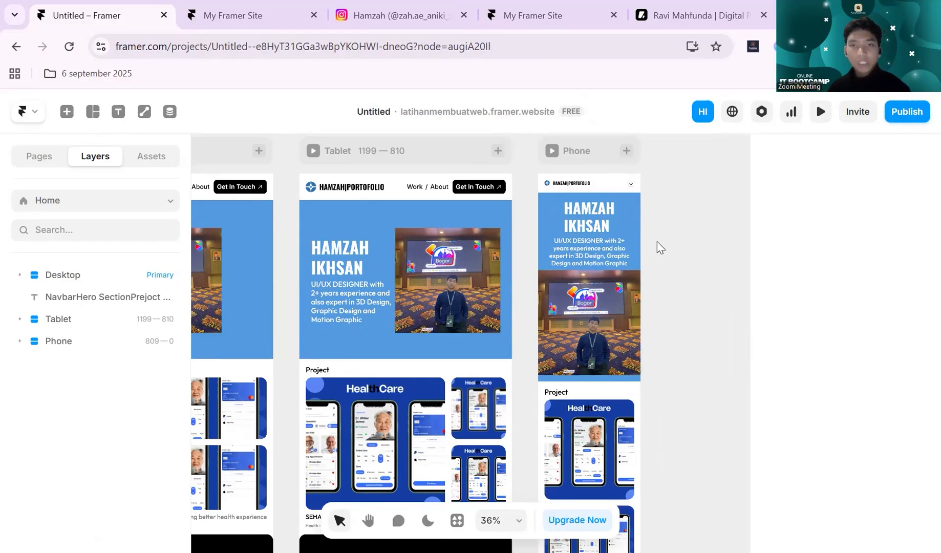
pyautogui.scroll(-5, 659, 240)
pyautogui.scroll(-2, 662, 210)
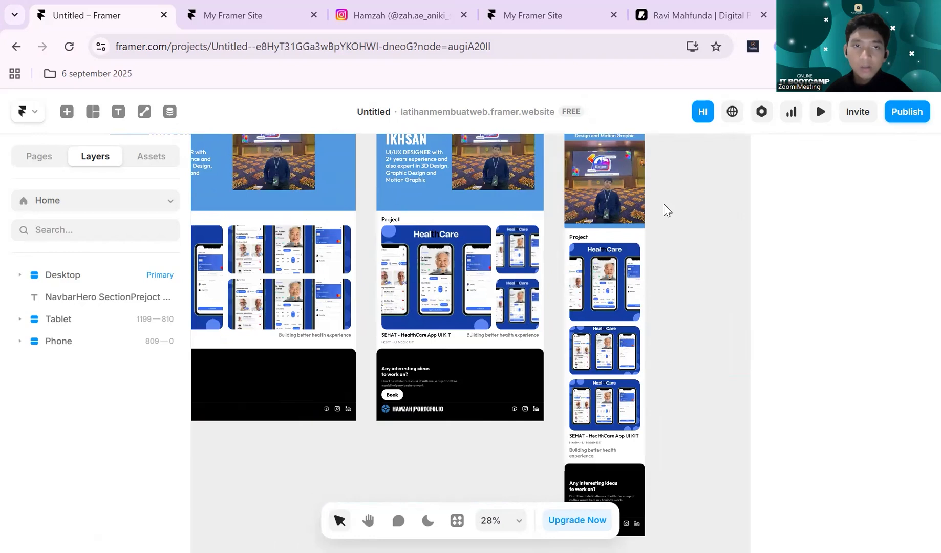
pyautogui.scroll(2, 664, 204)
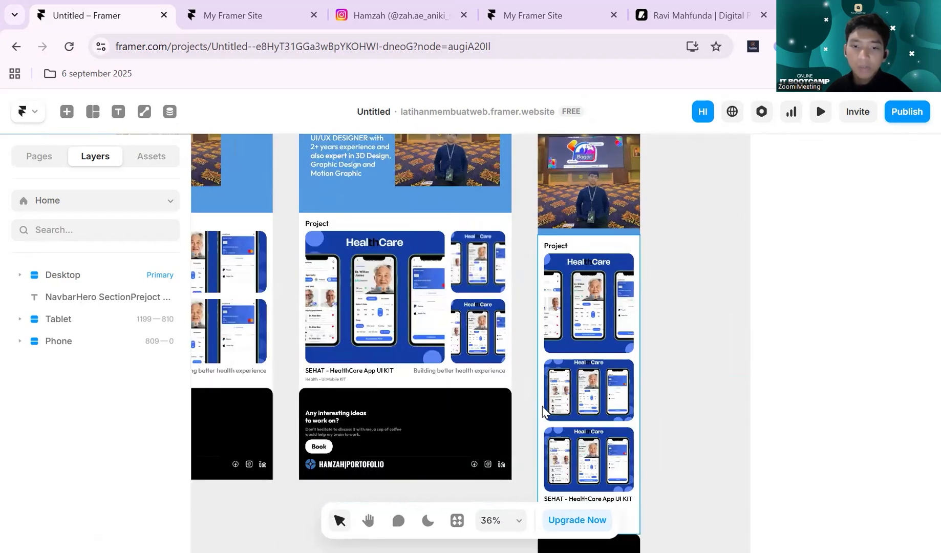